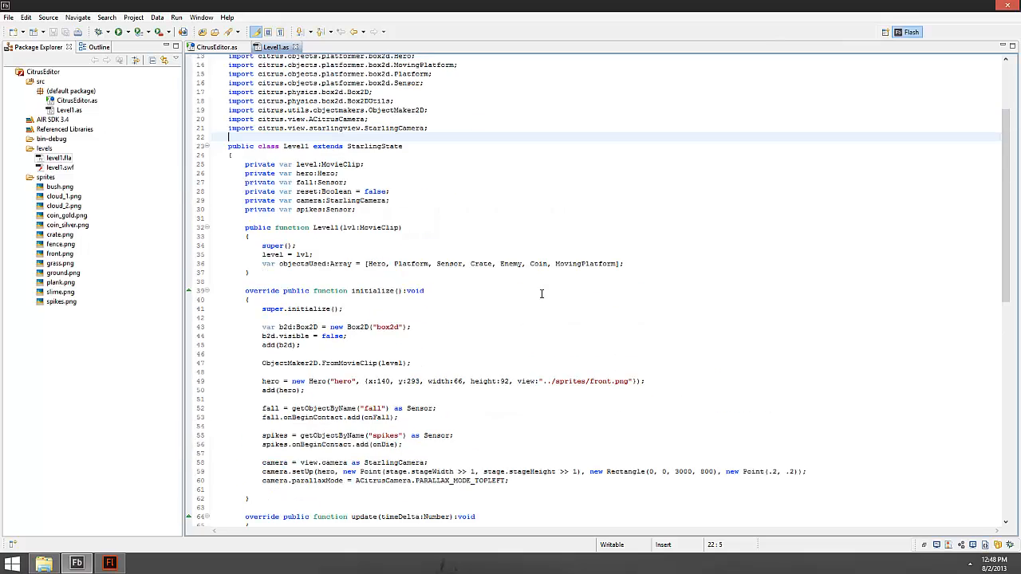
# Review the level1.fla stage in Flash Professional and the CitrusEditor.as class in Flash Builder.
pyautogui.click(110, 563)
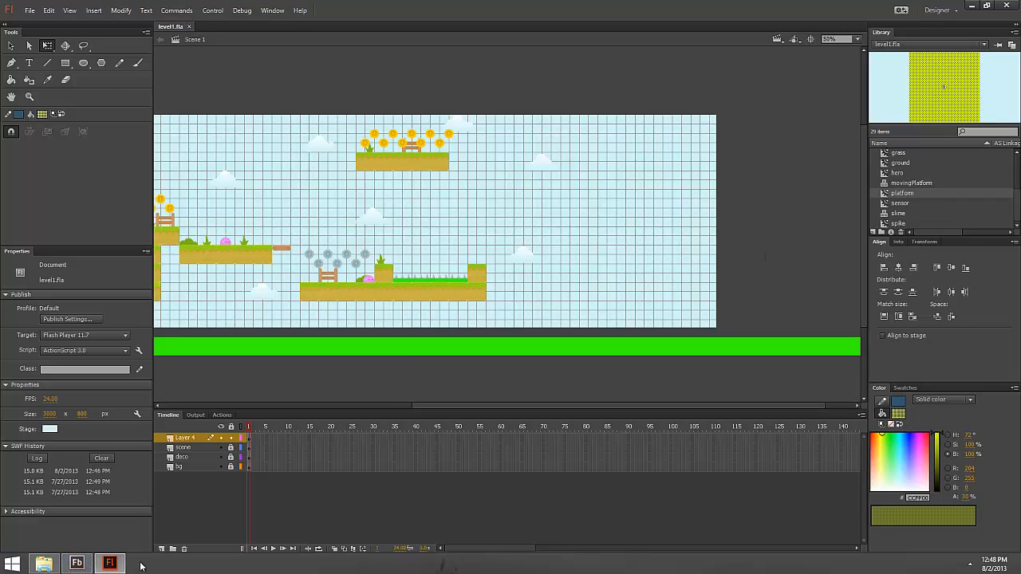
pyautogui.click(76, 563)
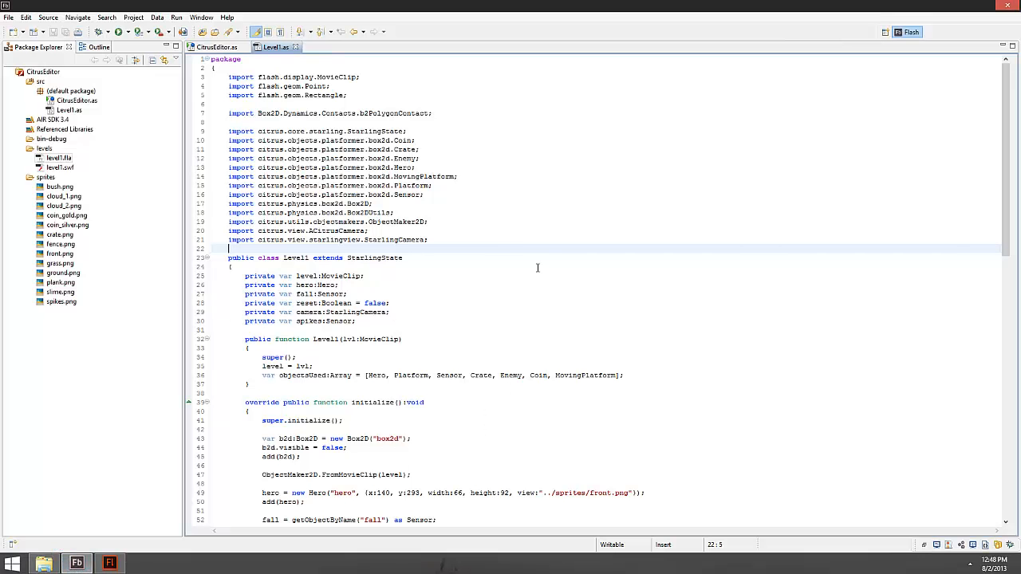
pyautogui.click(215, 47)
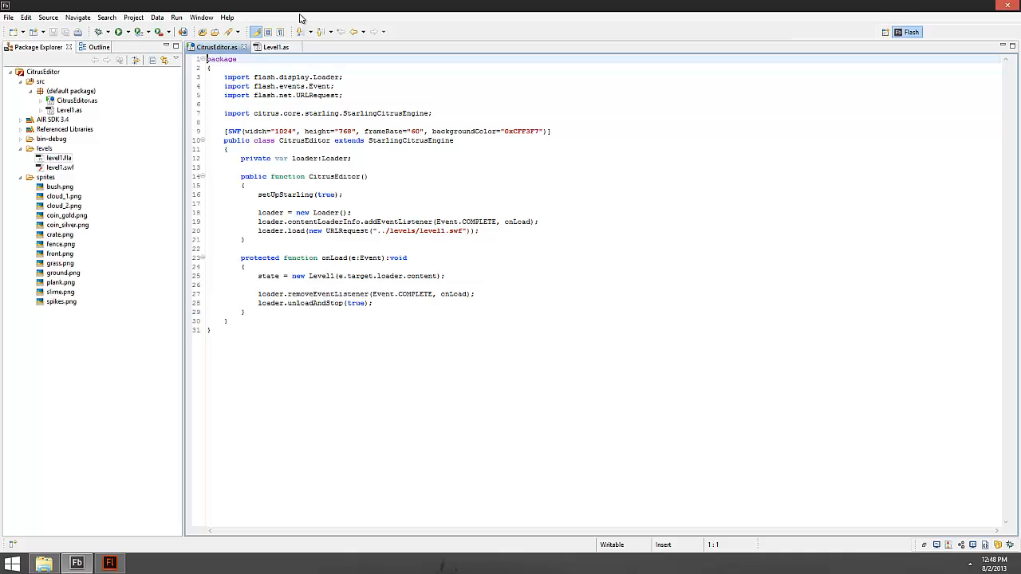
pyautogui.click(110, 564)
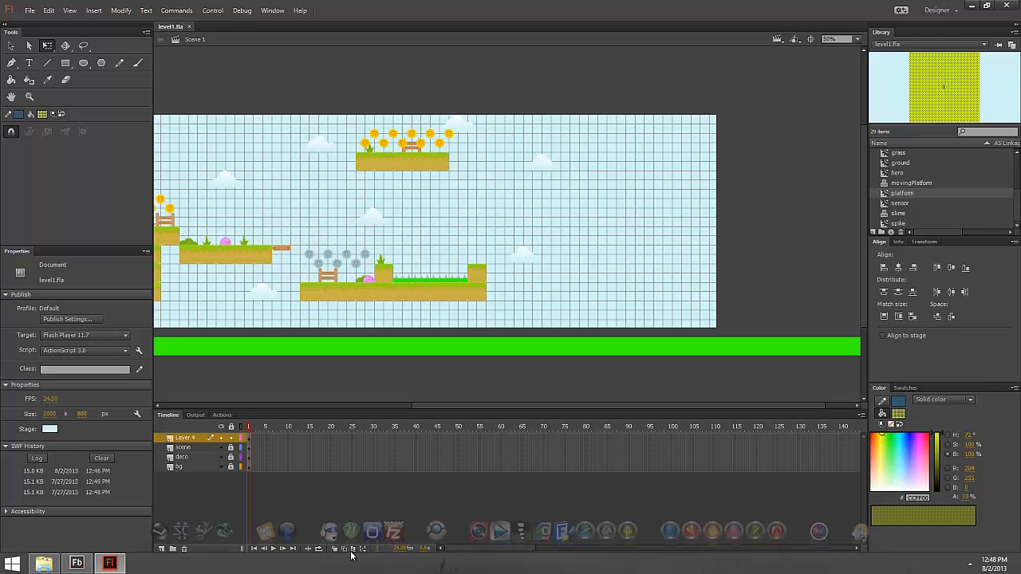
pyautogui.click(77, 564)
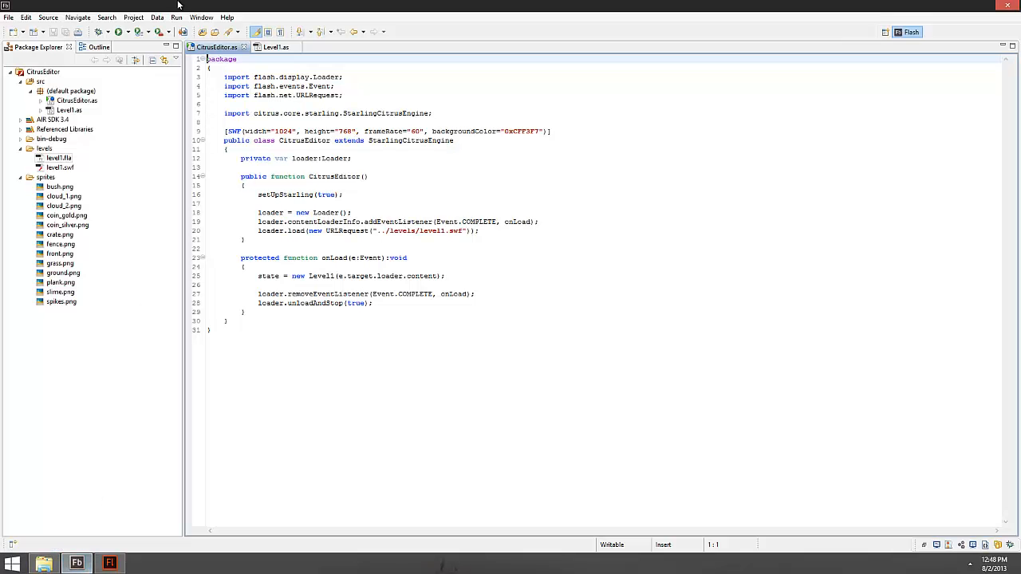
# Launch the CitrusEditor project and steer the hero to push the crate off the first platform and stomp the pink slime.
pyautogui.click(105, 32)
pyautogui.click(131, 44)
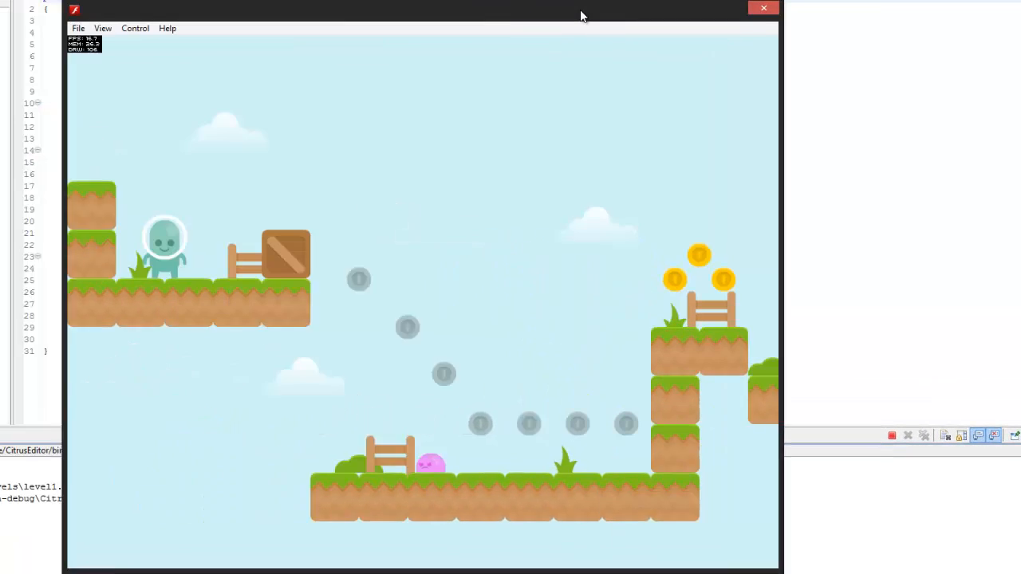
pyautogui.press('space')
pyautogui.press('Right')
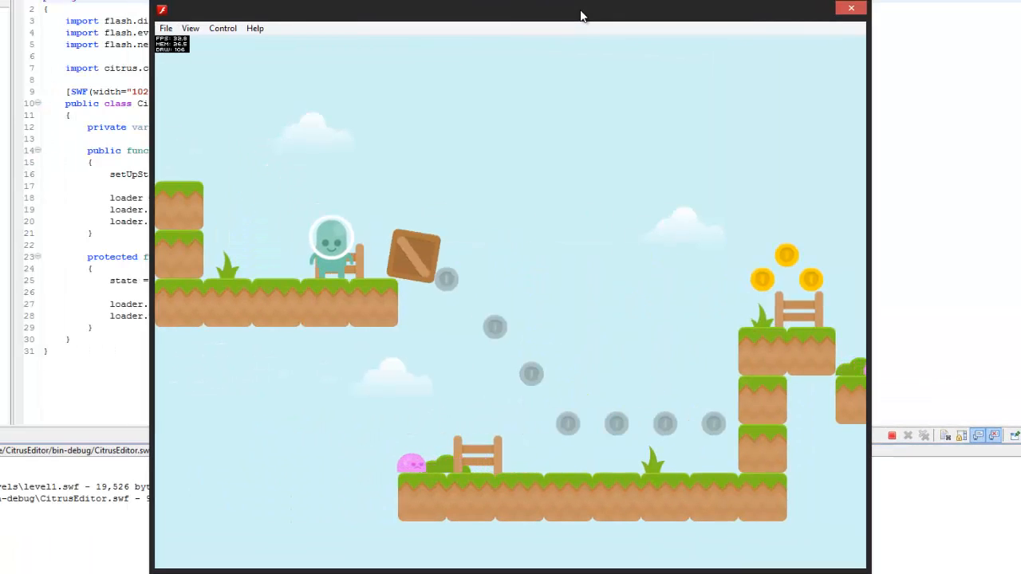
pyautogui.press('Right')
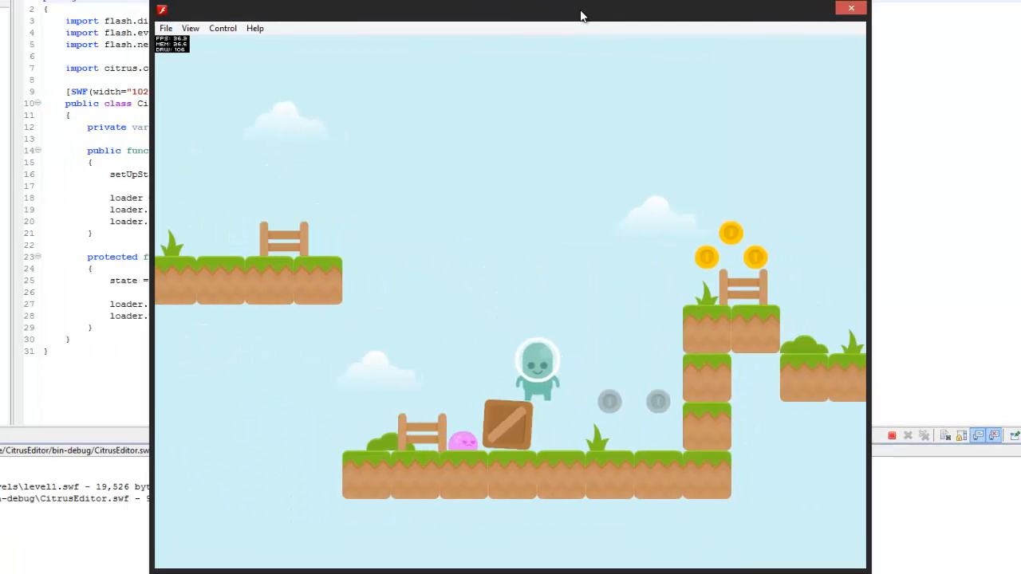
pyautogui.press('space')
pyautogui.press('Left')
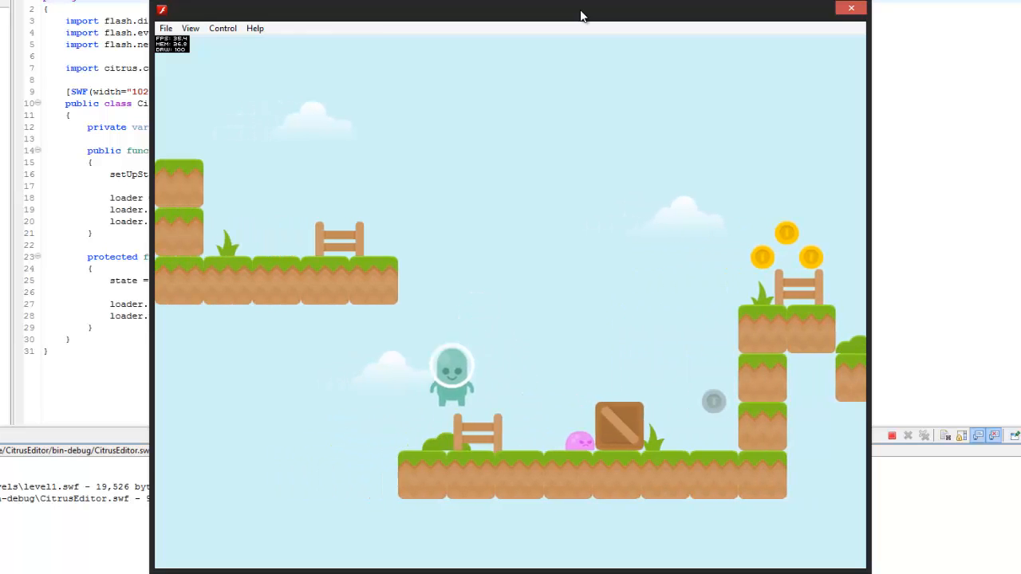
pyautogui.press('Right')
pyautogui.press('space')
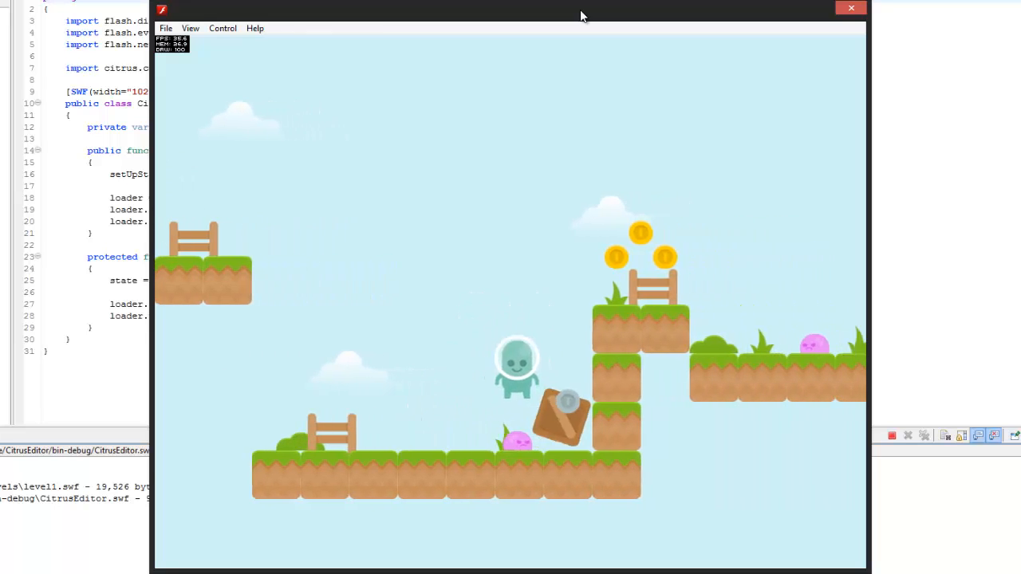
pyautogui.press('Left')
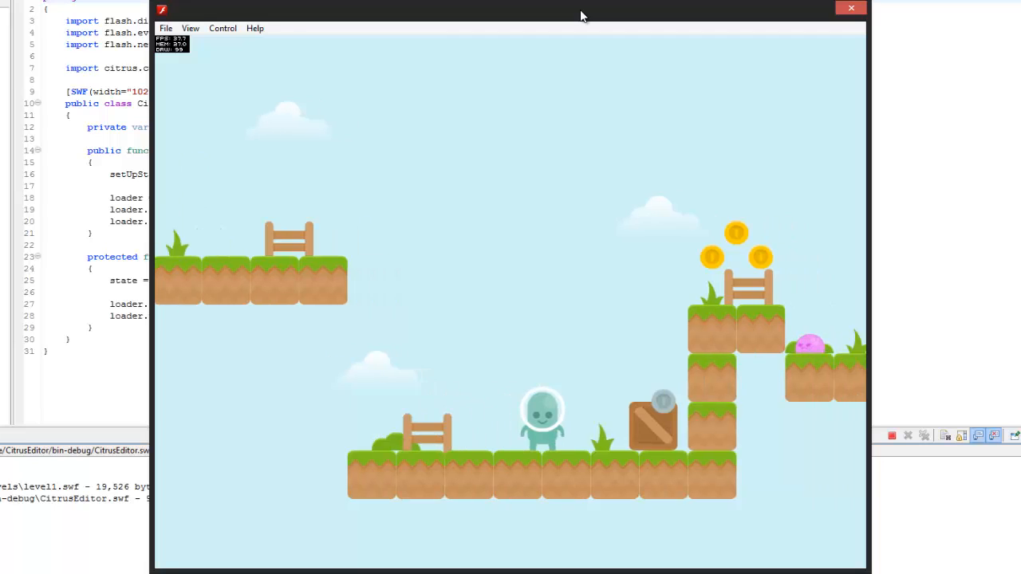
pyautogui.press('Left')
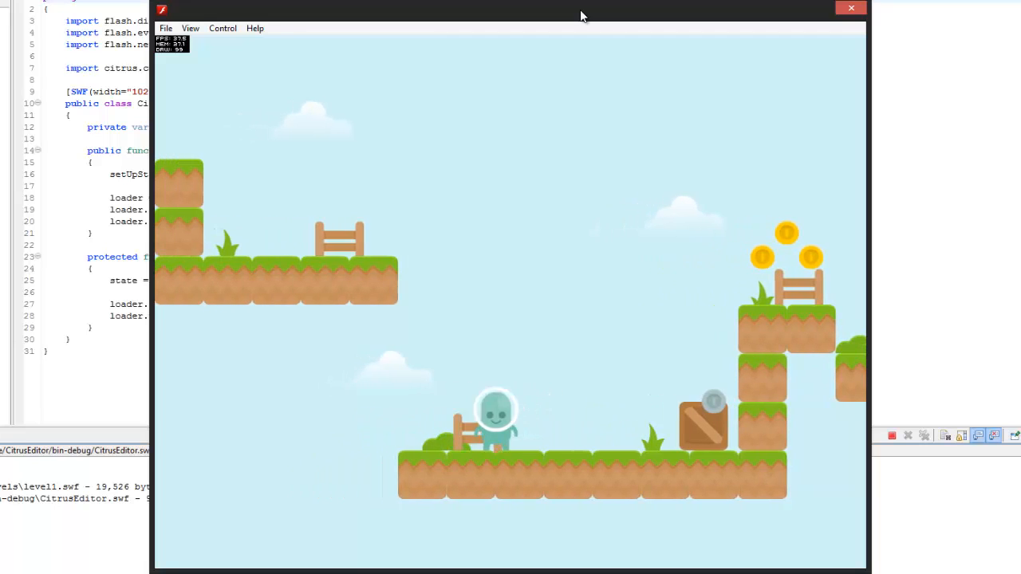
# Play on past the gold coins and moving platform to the ground beside the spikes, and close the game window.
pyautogui.press('Right')
pyautogui.press('space')
pyautogui.press('space')
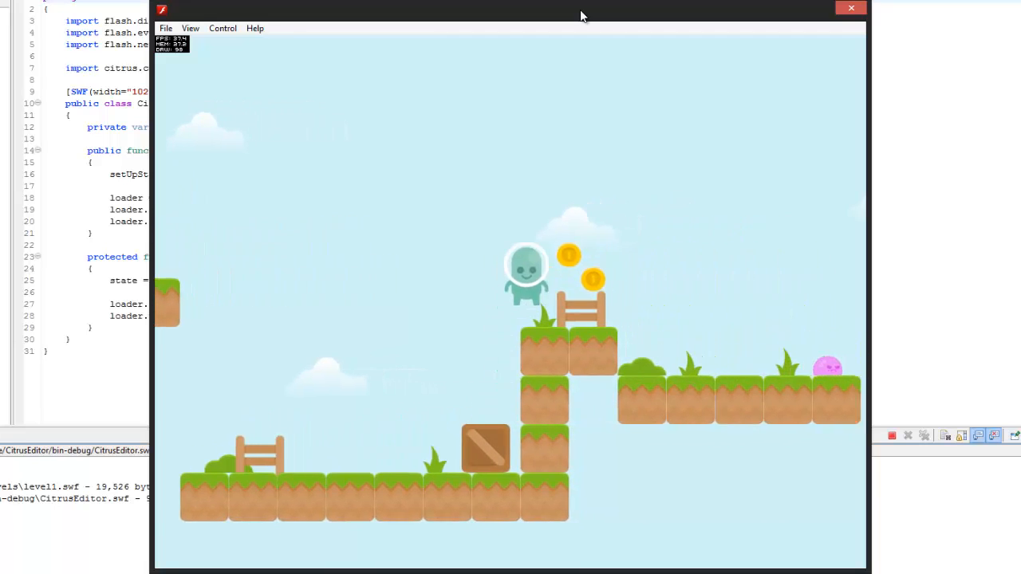
pyautogui.press('Right')
pyautogui.press('space')
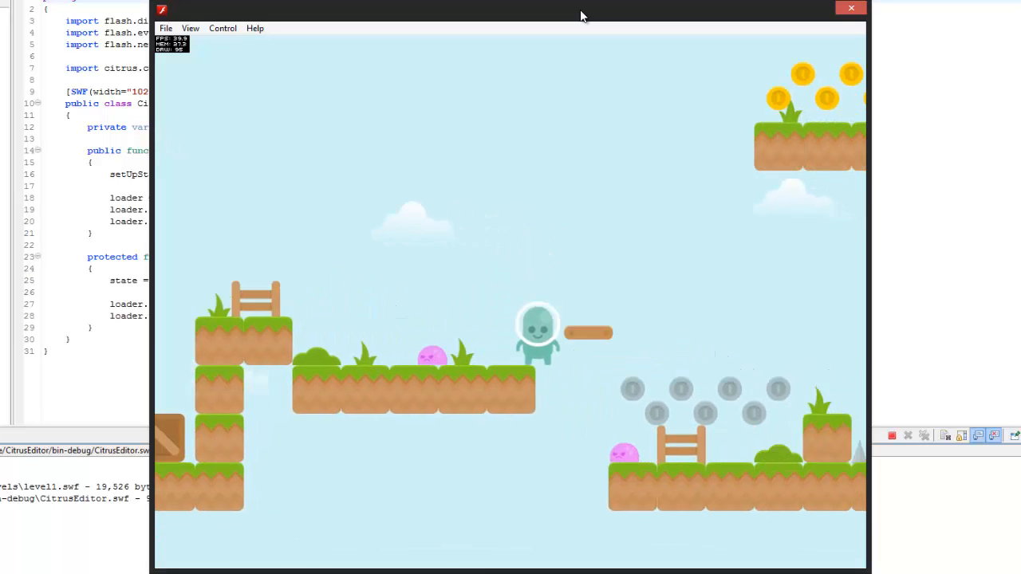
pyautogui.press('Right')
pyautogui.press('space')
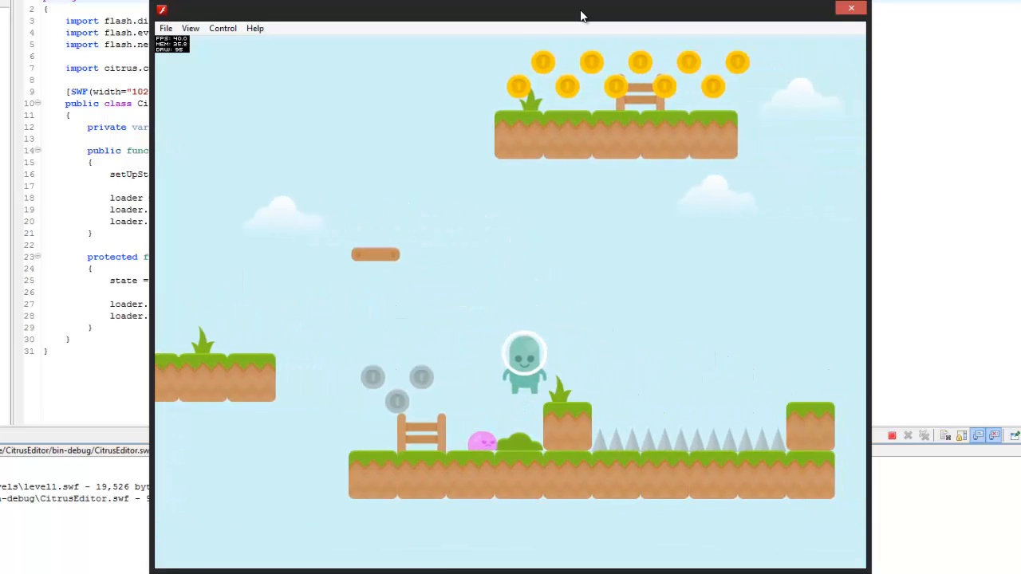
pyautogui.press('Left')
pyautogui.press('Right')
pyautogui.press('Left')
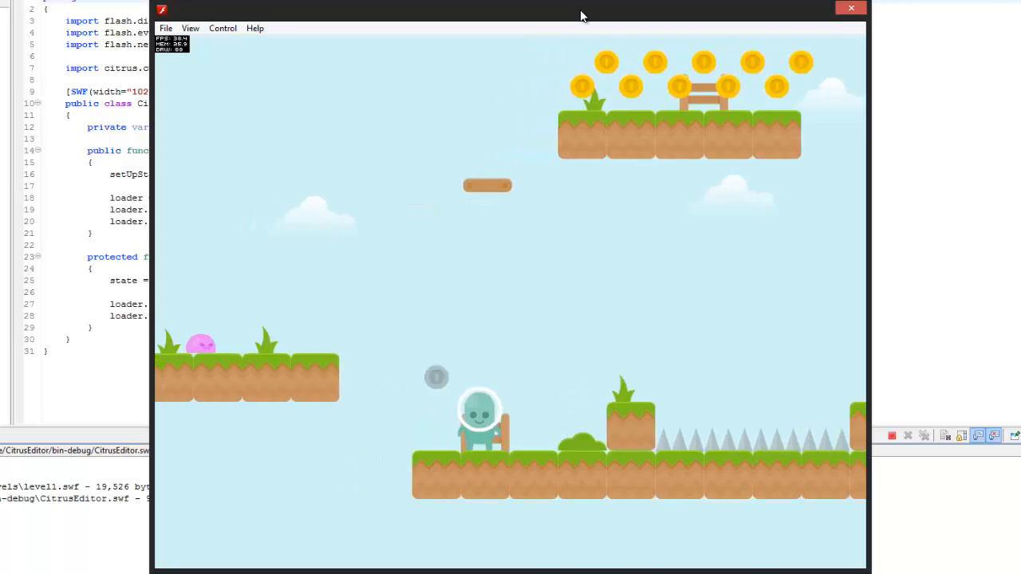
pyautogui.press('space')
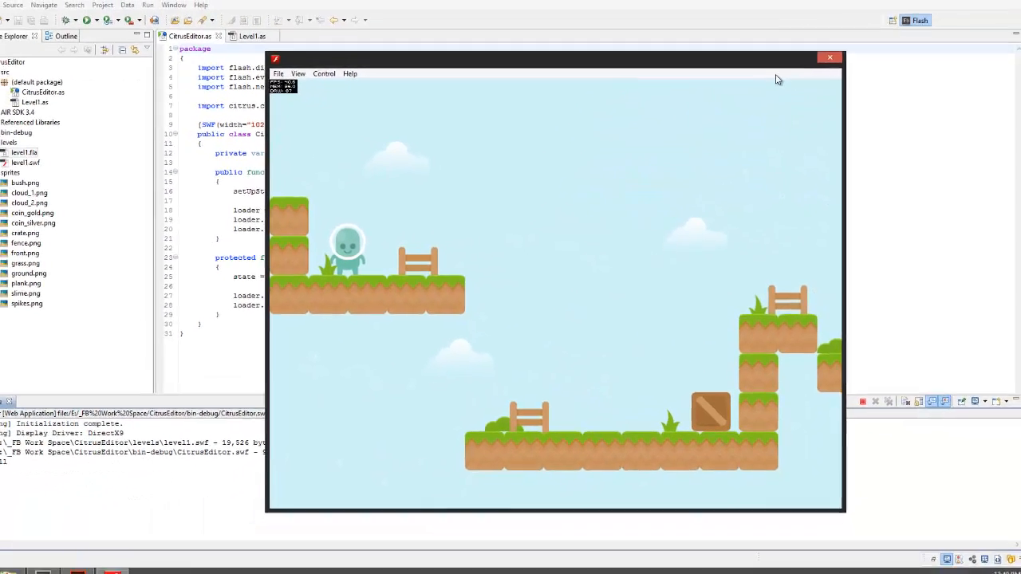
pyautogui.click(830, 57)
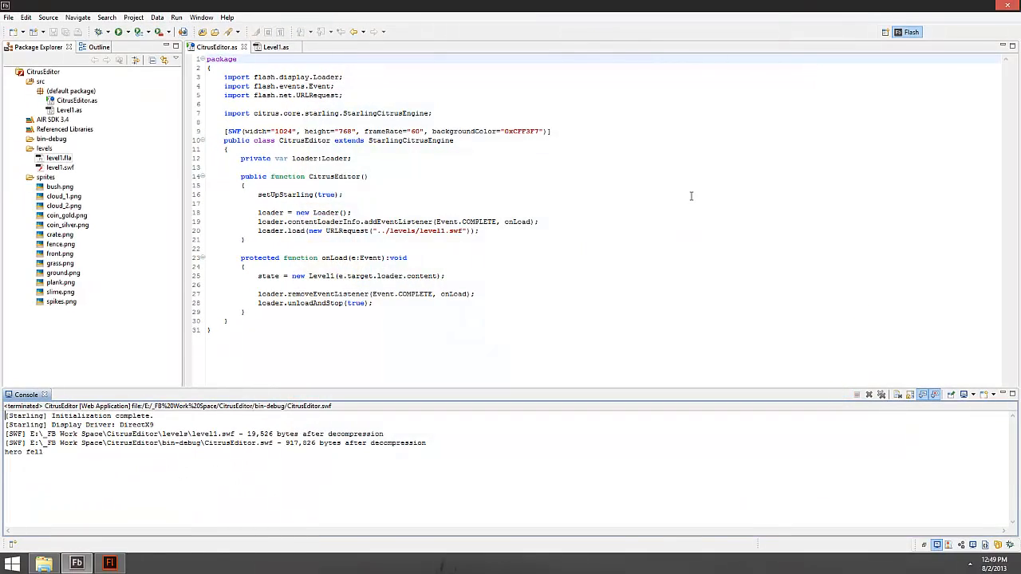
# Review the level loading code in CitrusEditor.as and the initialize function in Level1.as down to the line that creates the hero.
pyautogui.click(691, 196)
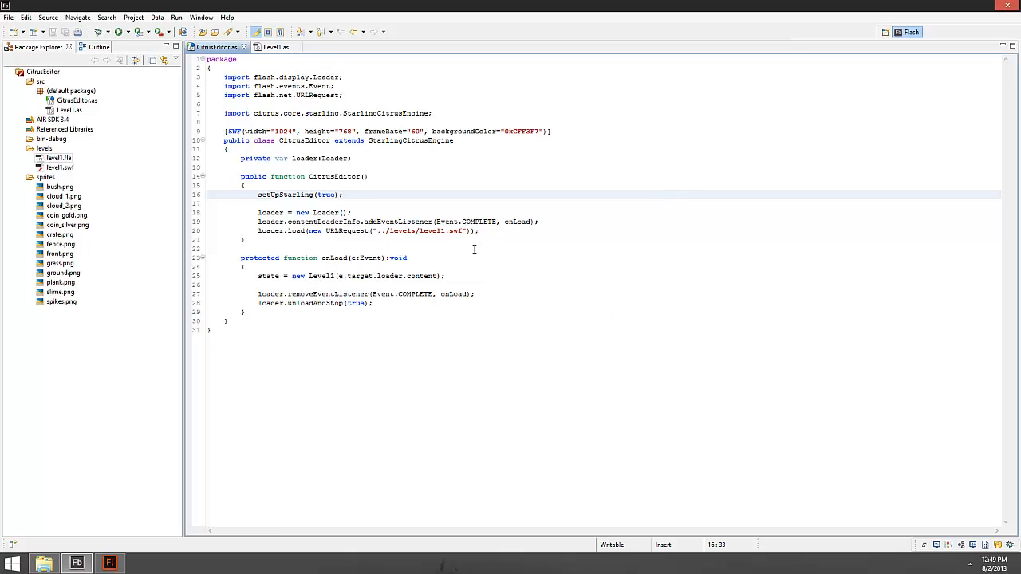
pyautogui.click(570, 318)
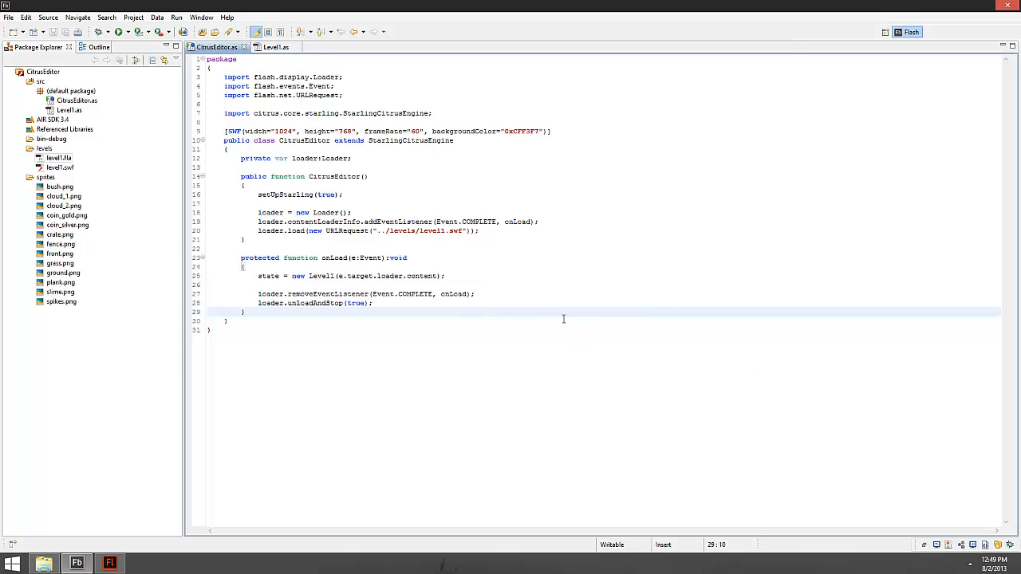
pyautogui.click(438, 301)
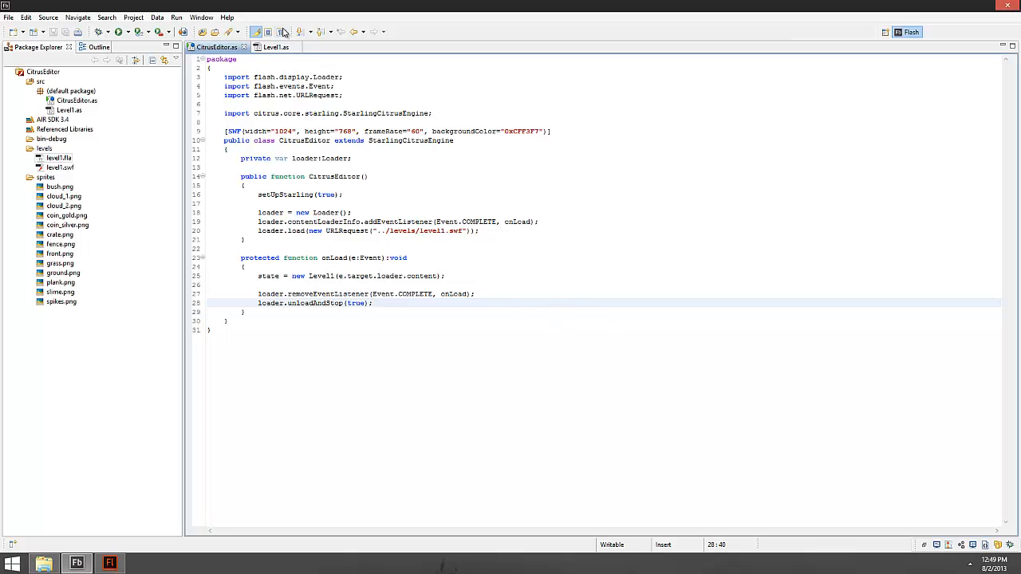
pyautogui.click(274, 46)
pyautogui.click(509, 331)
pyautogui.scroll(-3, 598, 367)
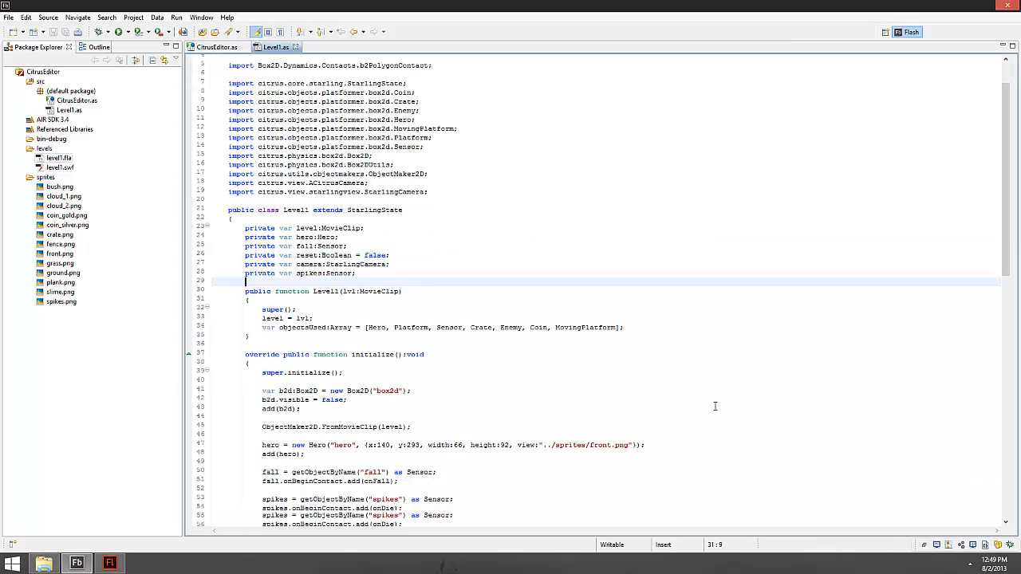
pyautogui.click(687, 413)
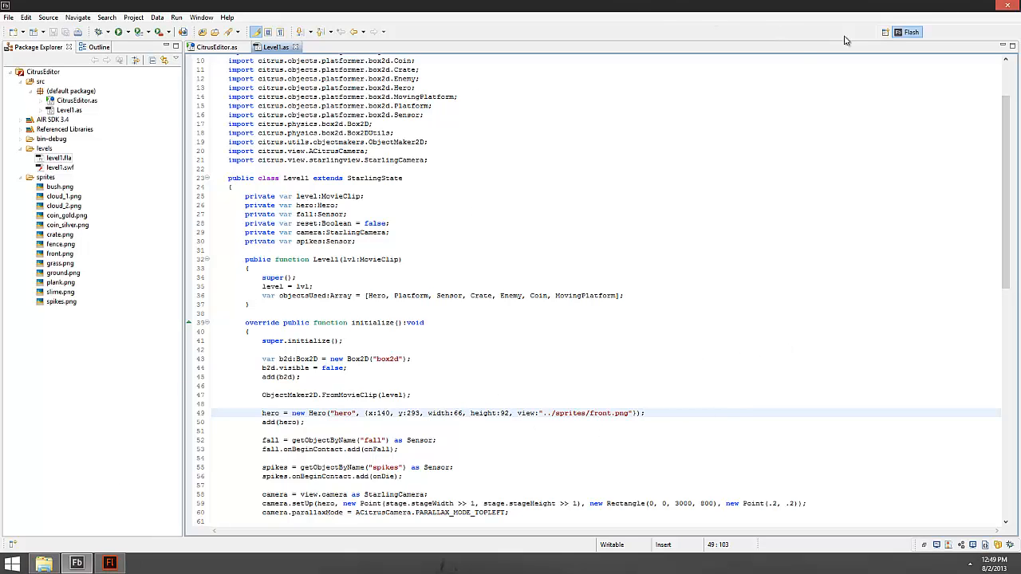
# Minimize the open programs and open the character subfolder of the png folder on the desktop.
pyautogui.click(976, 5)
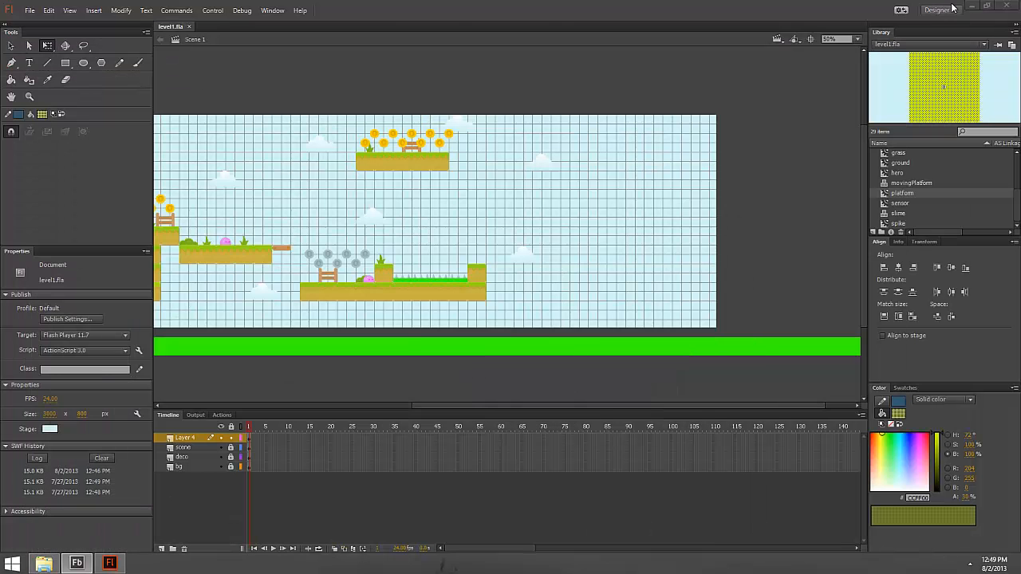
pyautogui.click(970, 5)
pyautogui.doubleClick(17, 132)
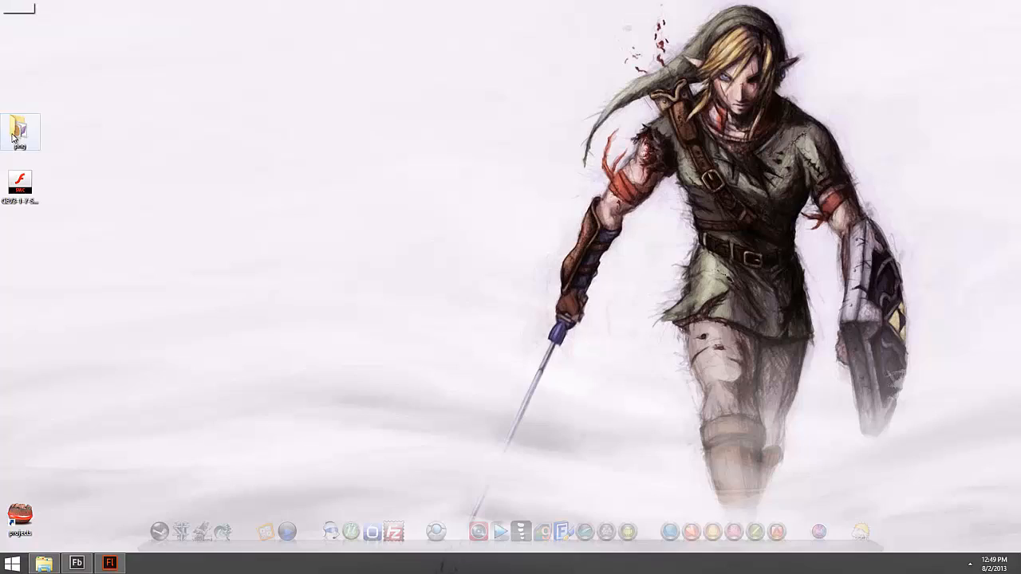
pyautogui.moveTo(473, 69); pyautogui.dragTo(659, 48)
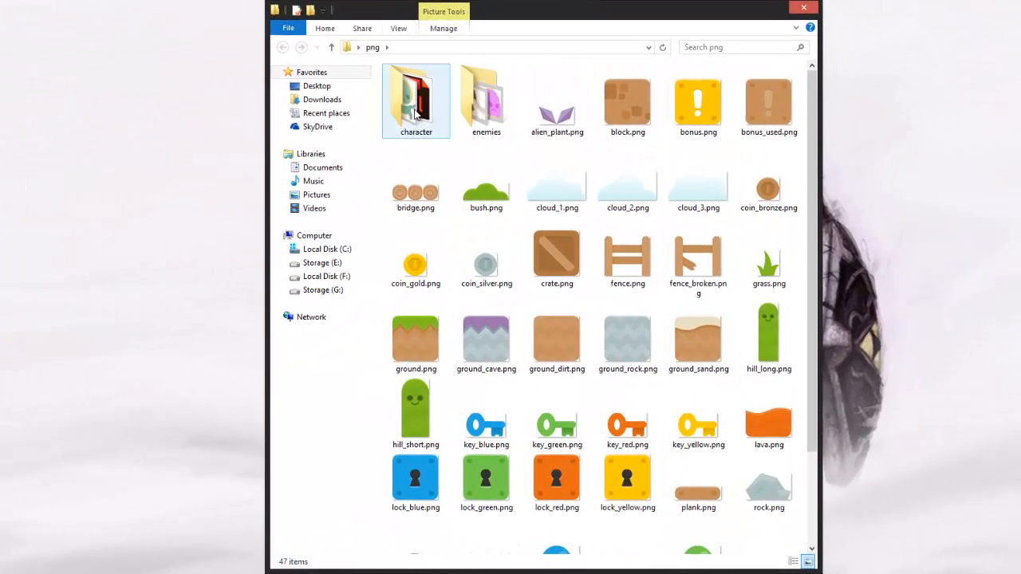
pyautogui.doubleClick(520, 120)
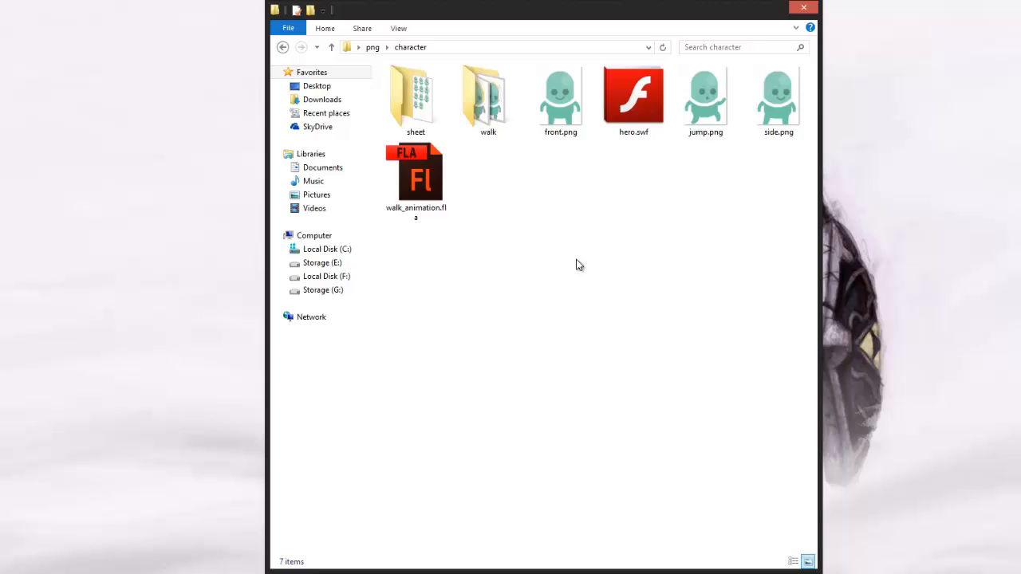
# Delete hero.swf from the character folder and open walk_animation.fla in Flash Professional.
pyautogui.click(656, 99)
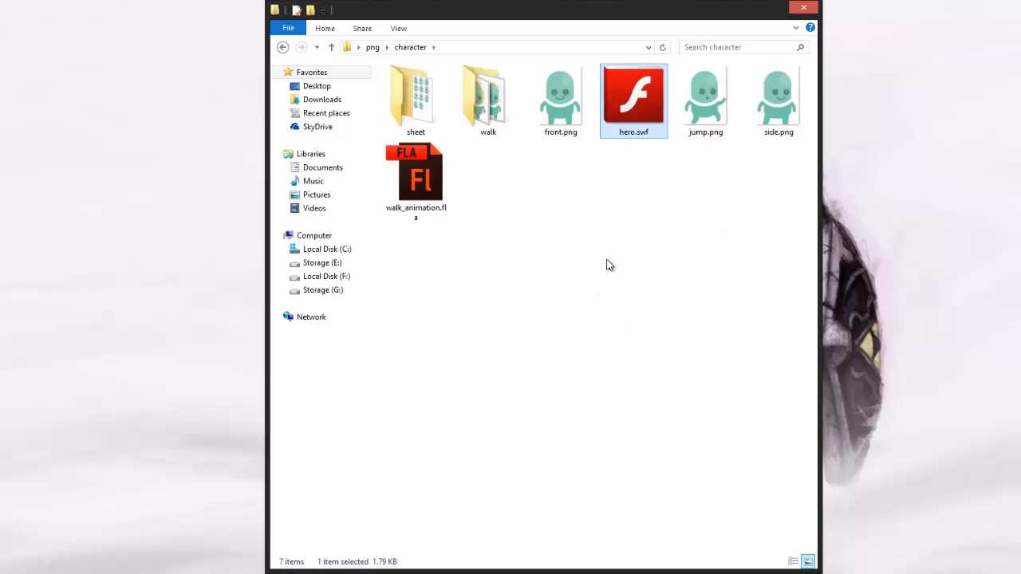
pyautogui.press('Delete')
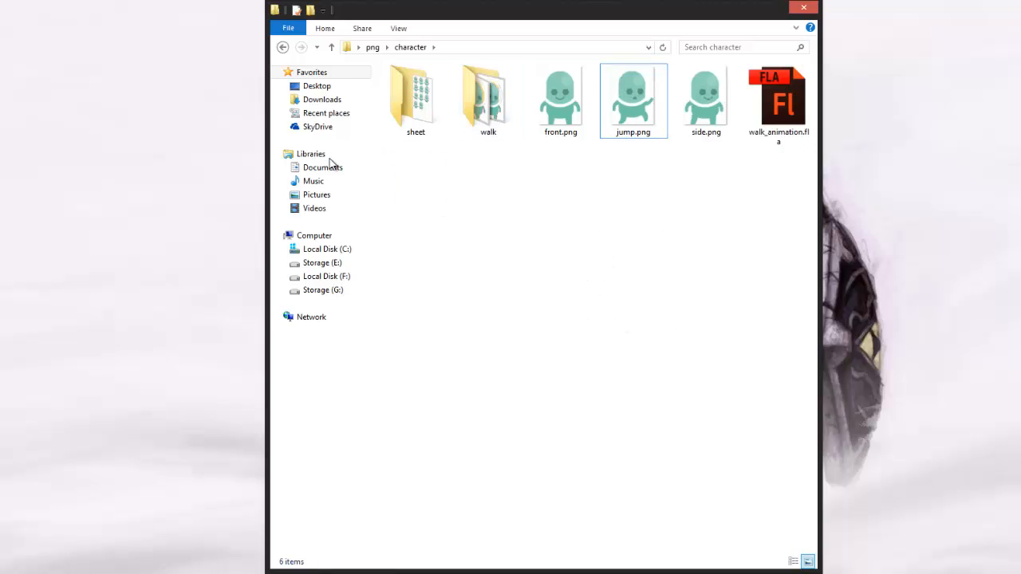
pyautogui.click(805, 98)
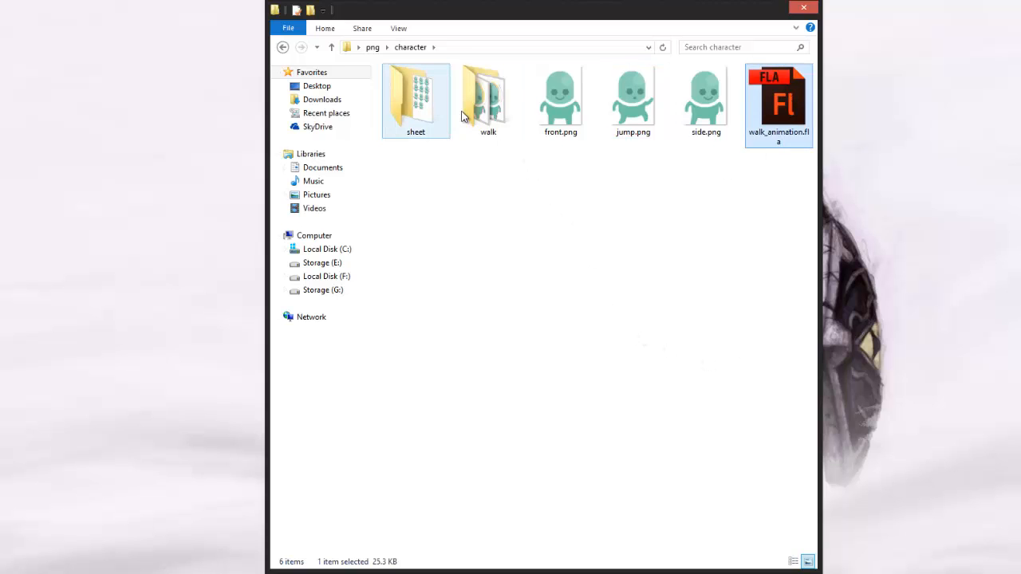
pyautogui.doubleClick(770, 137)
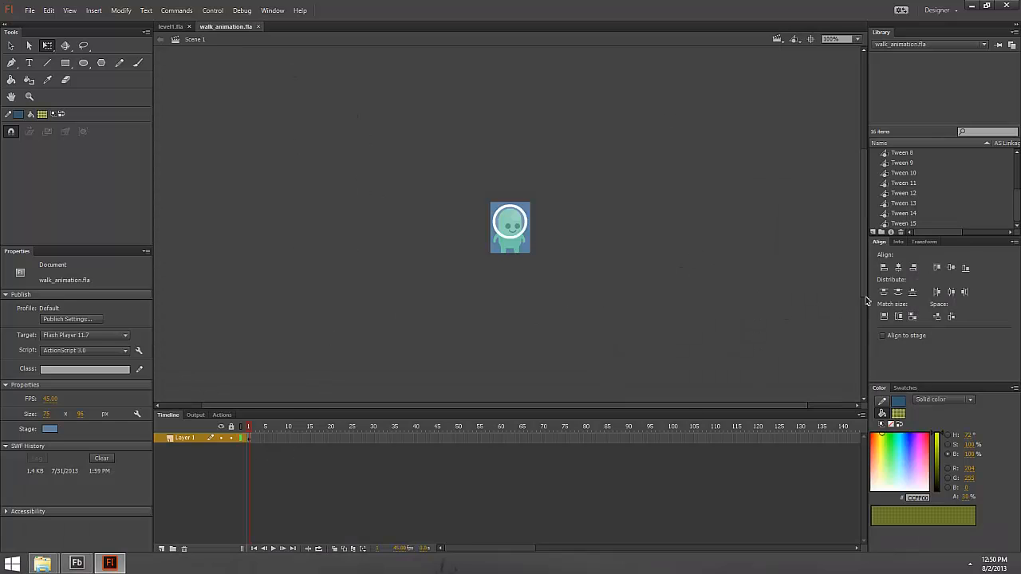
# Open the library's Symbol 2, which holds the hero's layered walk animation, for editing.
pyautogui.click(961, 208)
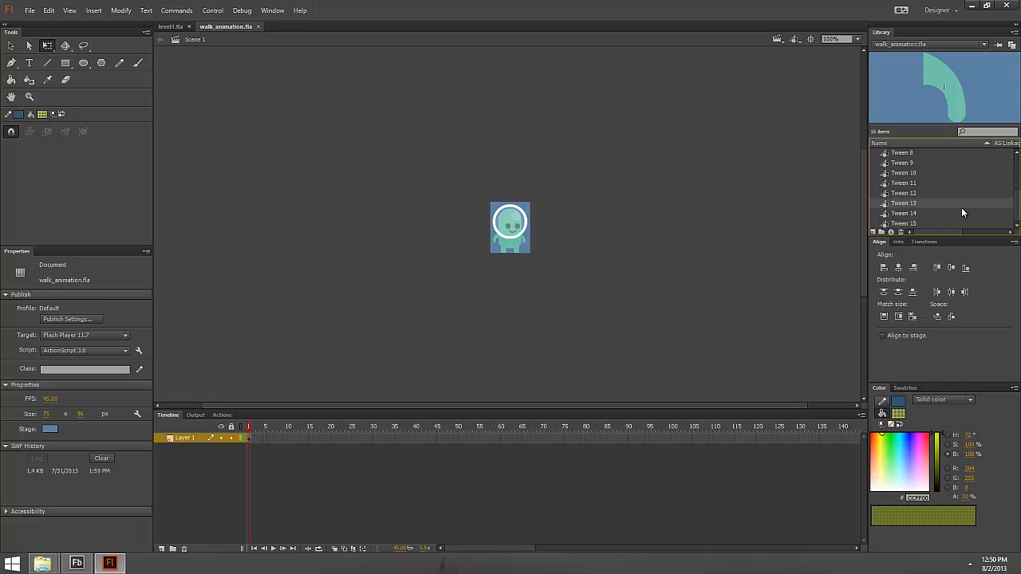
pyautogui.scroll(5, 961, 207)
pyautogui.click(884, 153)
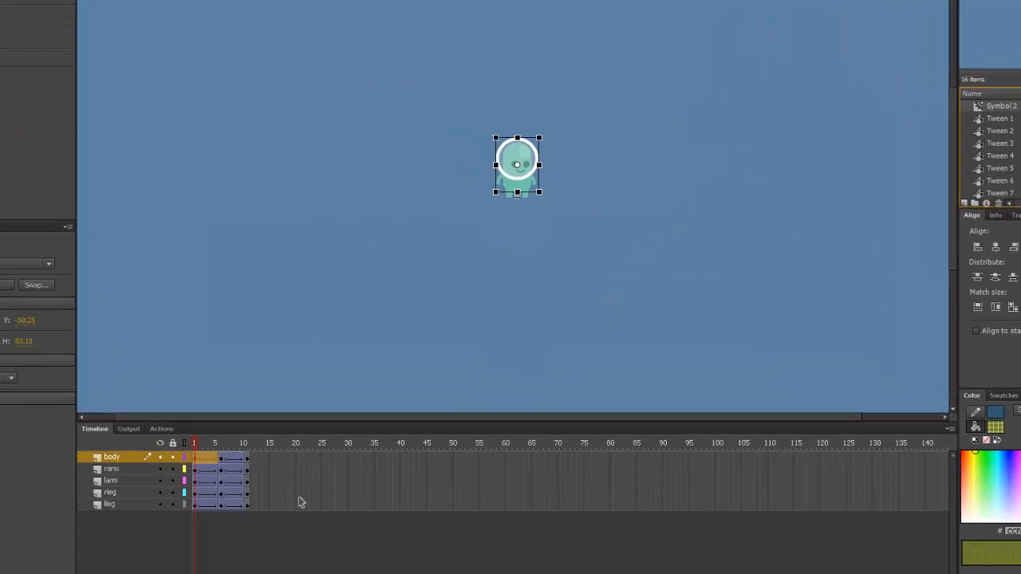
pyautogui.moveTo(249, 426); pyautogui.dragTo(292, 431)
pyautogui.moveTo(198, 471); pyautogui.dragTo(107, 477)
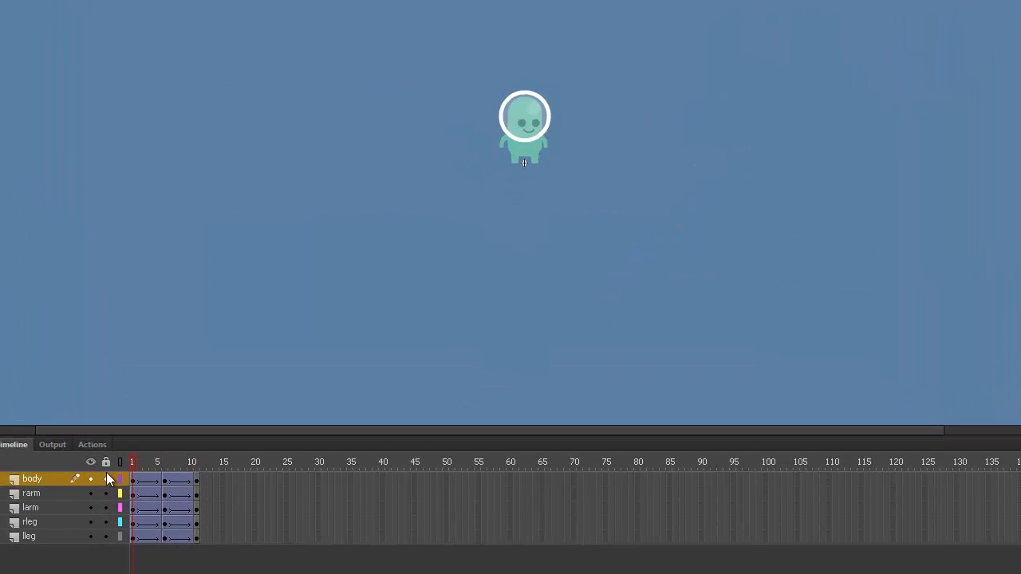
pyautogui.click(500, 118)
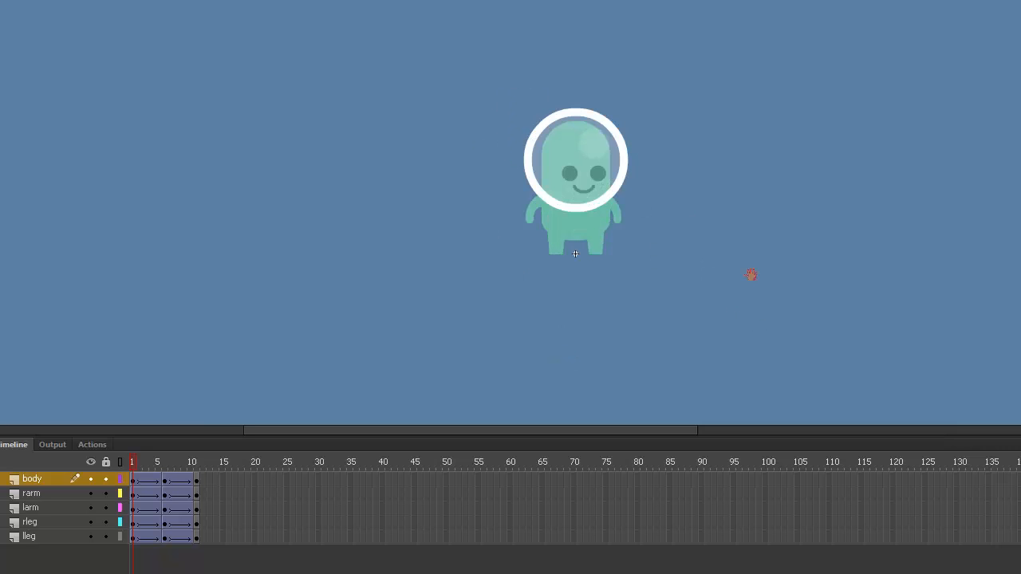
pyautogui.moveTo(137, 472)
pyautogui.mouseDown()
pyautogui.moveTo(226, 491)
pyautogui.moveTo(128, 475)
pyautogui.mouseUp()
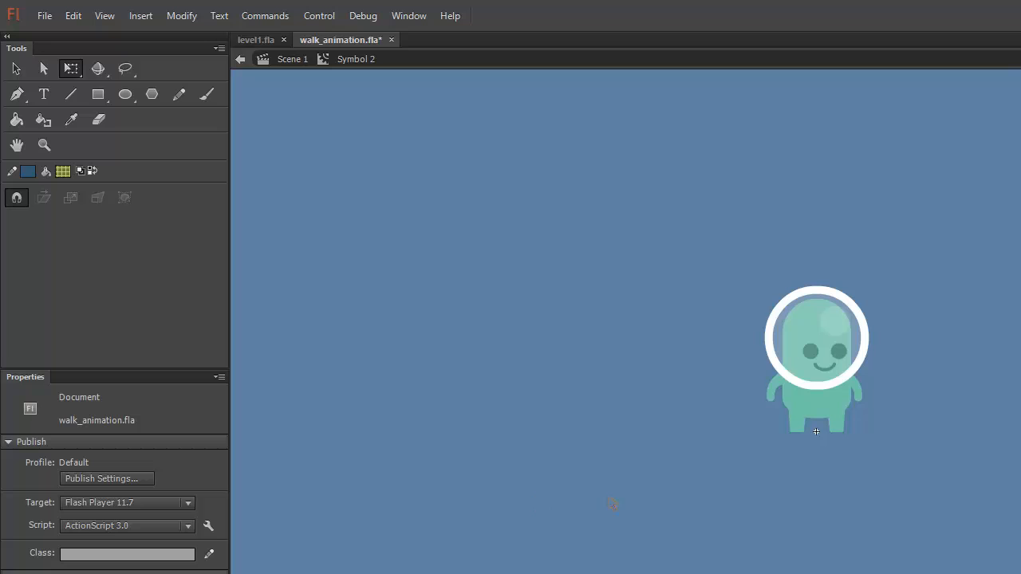
# Save a copy of the walk animation document as a Flash document named hero in the character folder.
pyautogui.hotkey('ctrl', 'shift', 's')
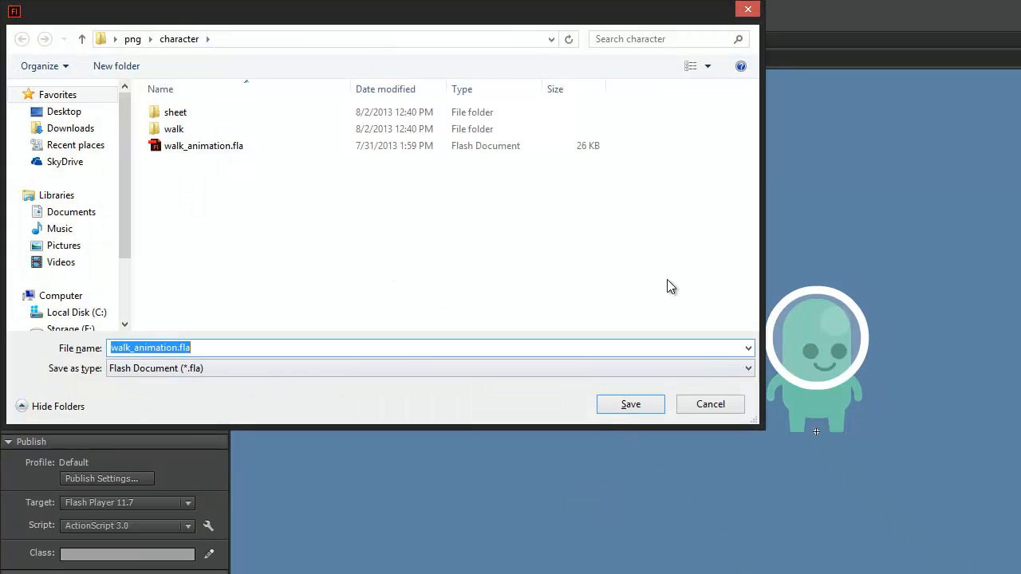
pyautogui.write('hero')
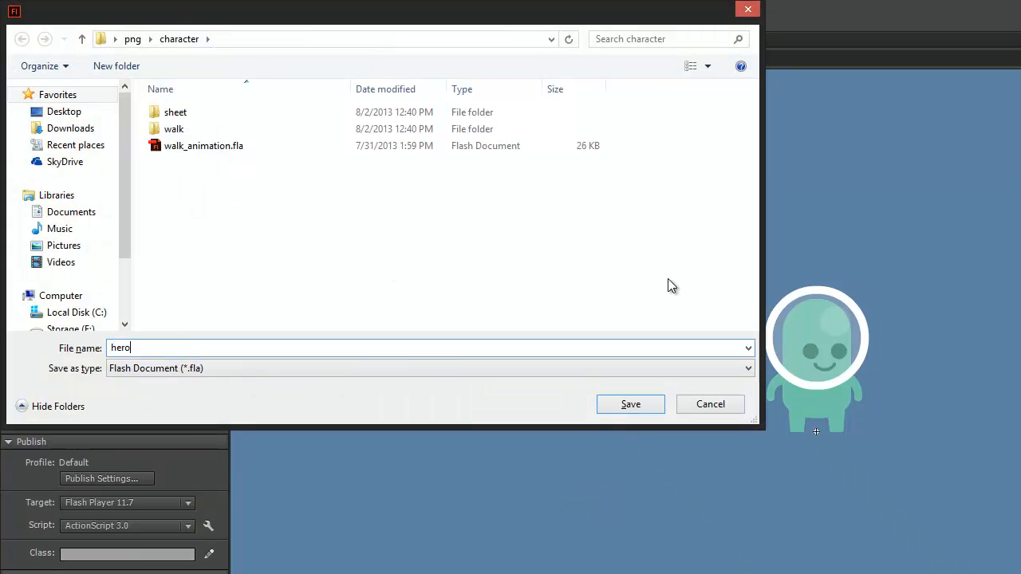
pyautogui.write('.')
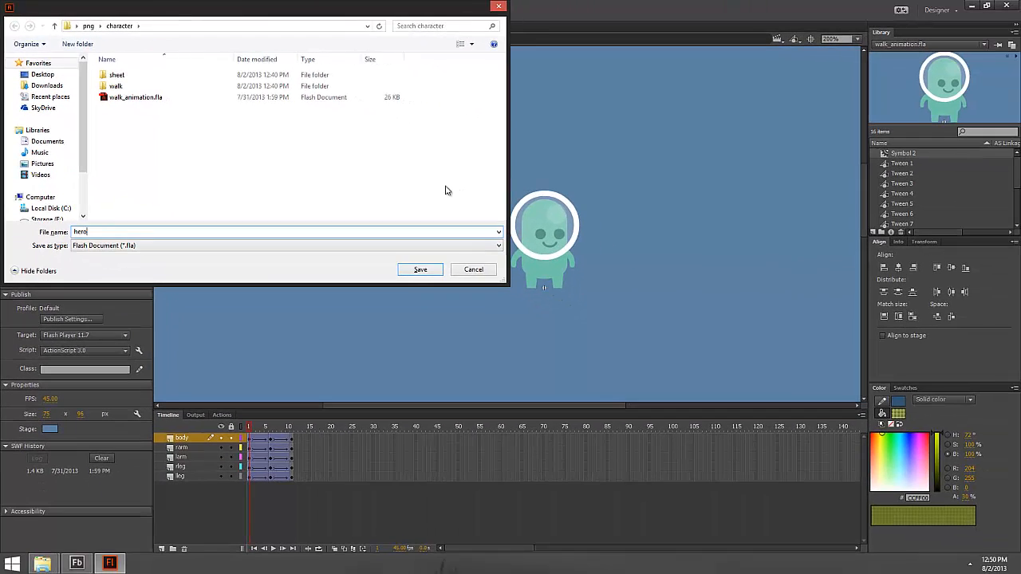
pyautogui.press('Return')
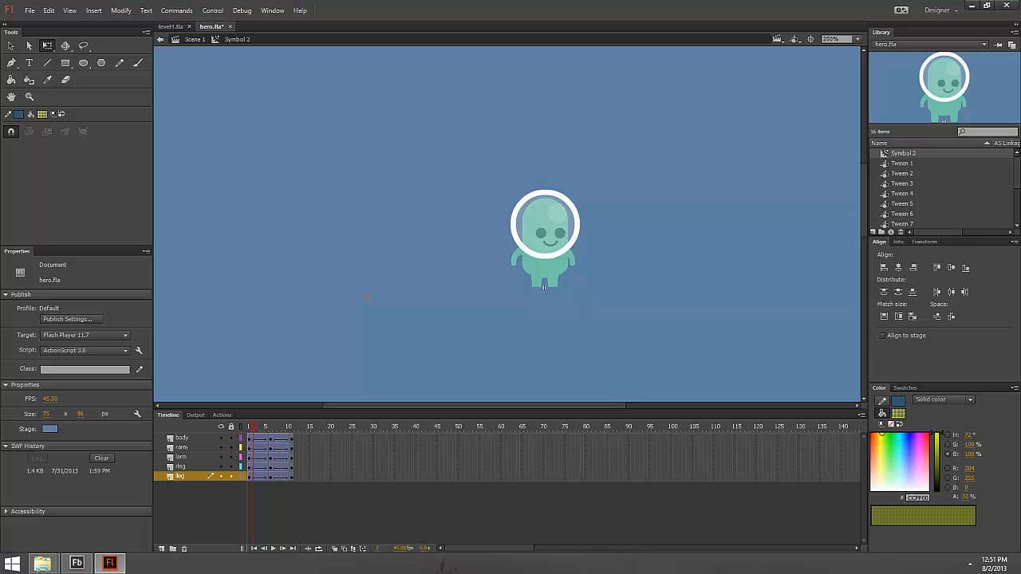
pyautogui.moveTo(373, 283); pyautogui.dragTo(550, 329)
pyautogui.moveTo(443, 318); pyautogui.dragTo(581, 289)
pyautogui.click(545, 254)
pyautogui.click(531, 325)
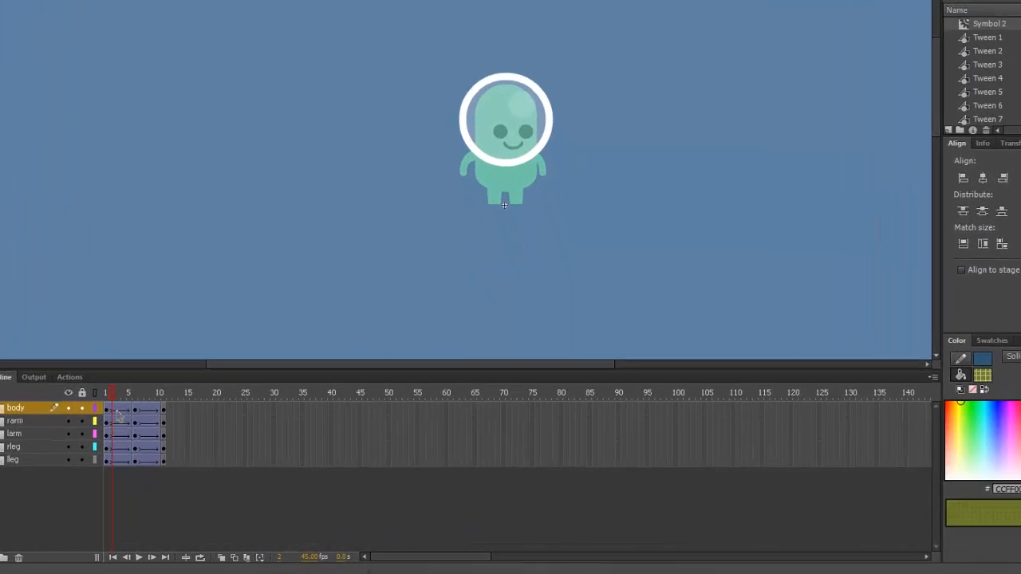
# Remove the tween from the first span of frames on all five layers, body through lleg.
pyautogui.click(257, 439)
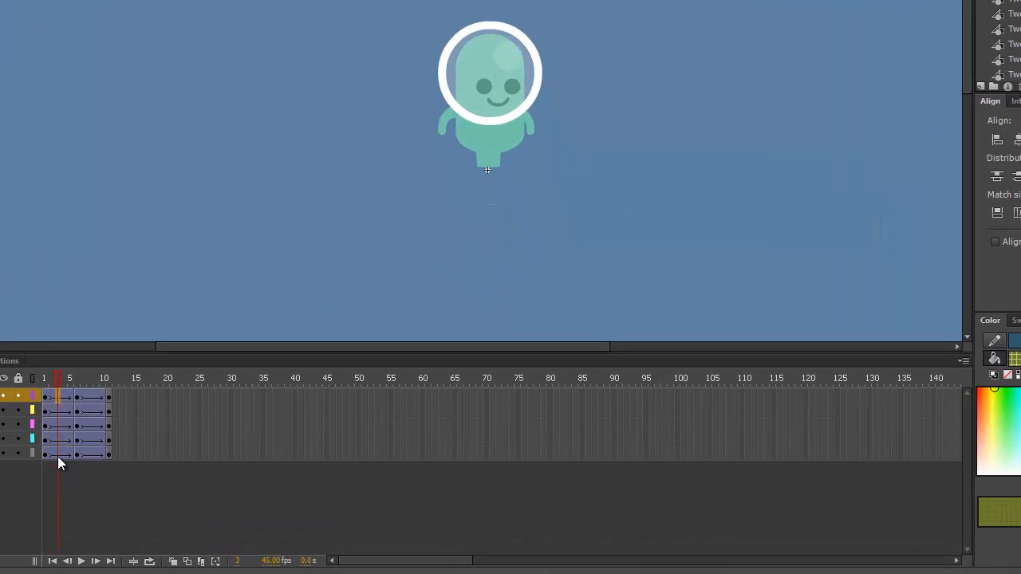
pyautogui.click(58, 455)
pyautogui.rightClick(58, 396)
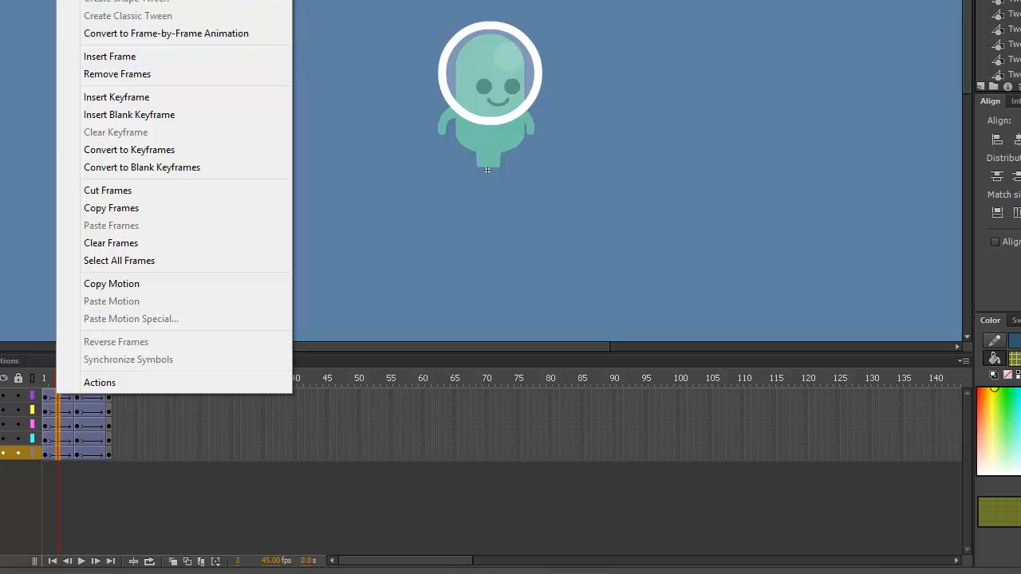
pyautogui.click(144, 0)
# Delete frames 2 to 11 on all five layers, keeping only the first keyframe of each.
pyautogui.click(59, 397)
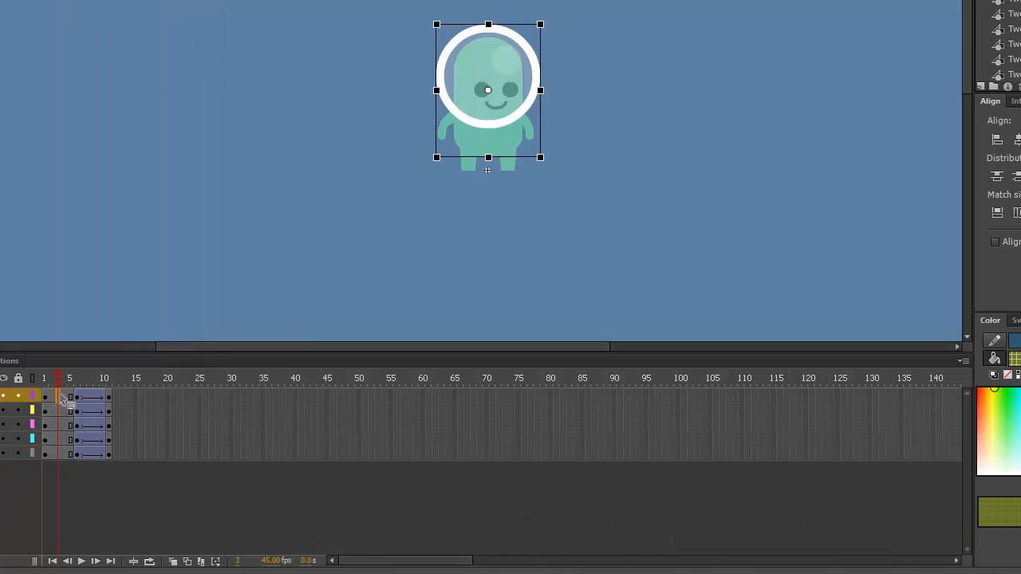
pyautogui.click(52, 396)
pyautogui.keyDown('shift'); pyautogui.click(109, 454); pyautogui.keyUp('shift')
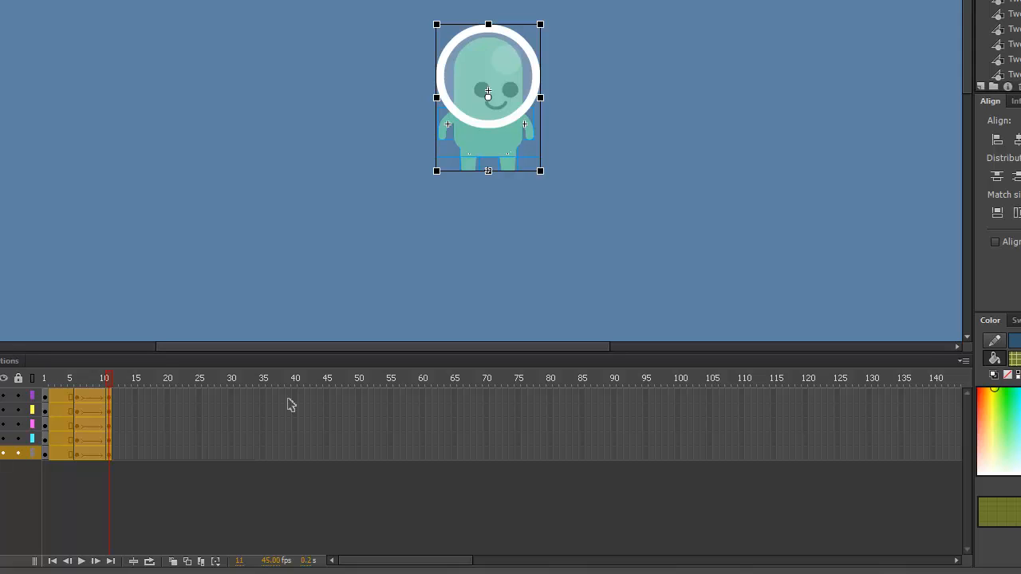
pyautogui.hotkey('shift', 'F5')
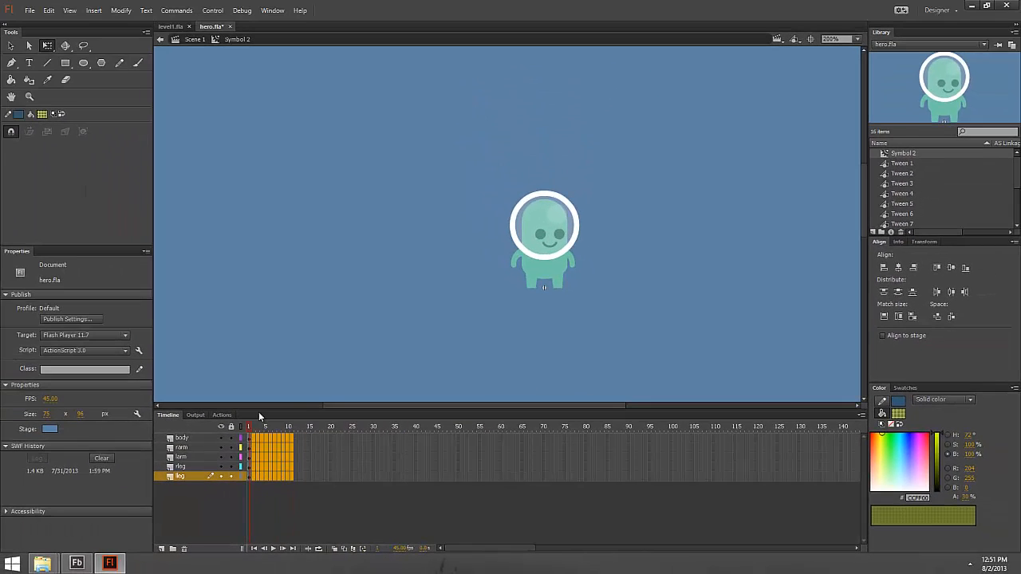
pyautogui.click(371, 218)
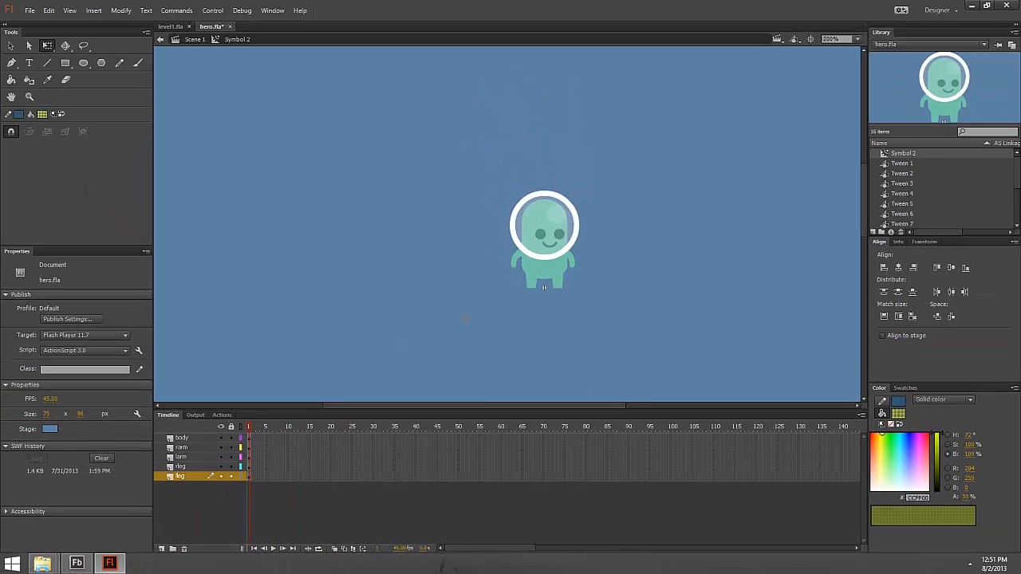
# Hide the rarm, larm, rleg and lleg layers so that only the body layer shows on the stage.
pyautogui.click(909, 165)
pyautogui.click(900, 184)
pyautogui.moveTo(544, 320); pyautogui.dragTo(703, 114)
pyautogui.click(703, 114)
pyautogui.keyDown('ctrl'); pyautogui.click(550, 240); pyautogui.keyUp('ctrl')
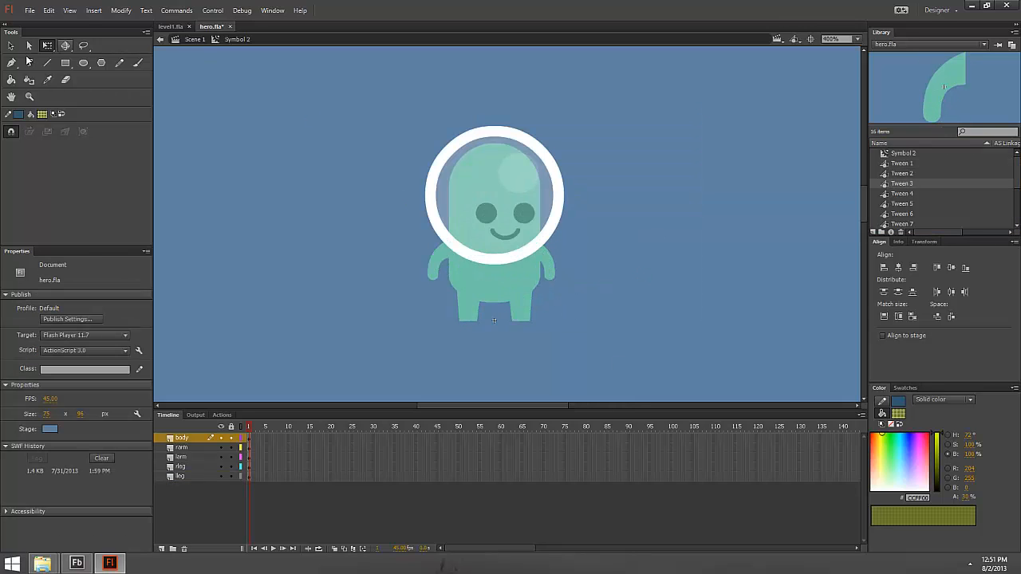
pyautogui.click(10, 47)
pyautogui.keyDown('ctrl'); pyautogui.click(520, 221); pyautogui.keyUp('ctrl')
pyautogui.moveTo(721, 233); pyautogui.dragTo(760, 185)
pyautogui.keyDown('ctrl'); pyautogui.keyDown('alt'); pyautogui.click(565, 211); pyautogui.keyUp('alt'); pyautogui.keyUp('ctrl')
pyautogui.click(466, 196)
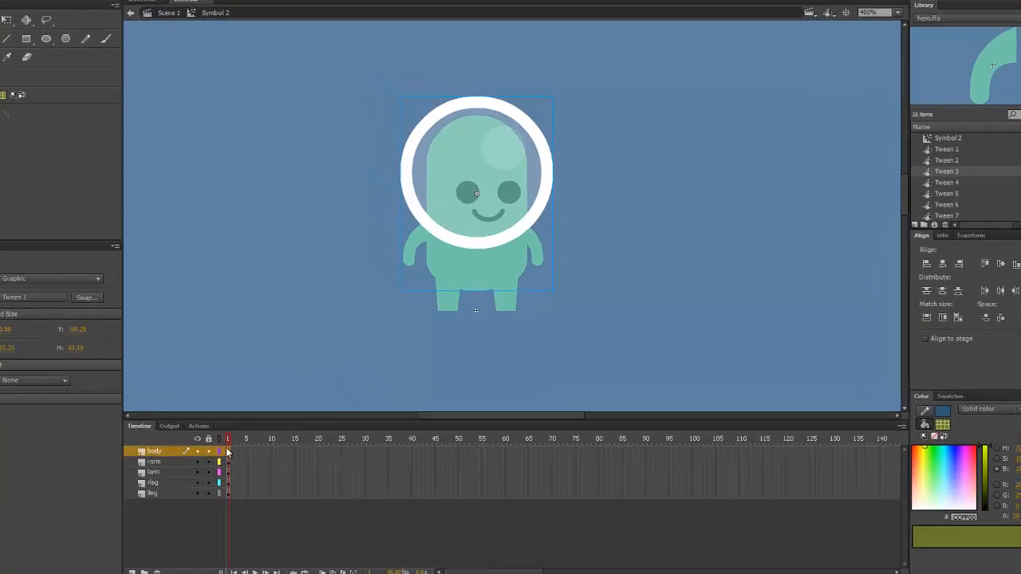
pyautogui.moveTo(221, 448); pyautogui.dragTo(221, 476)
pyautogui.click(802, 248)
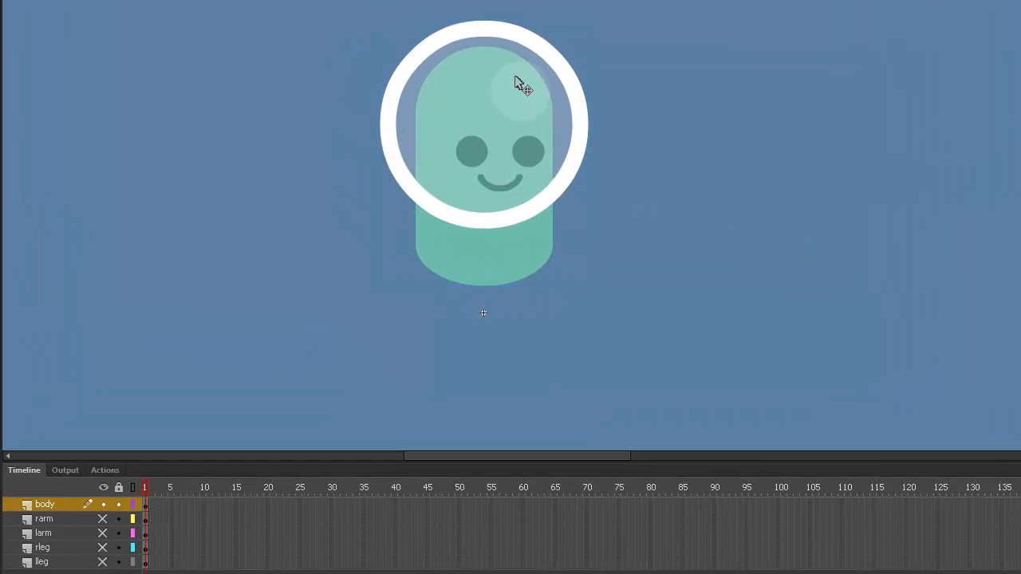
# Break the body's Tween 1 instance apart into its separate groups, undoing any break beyond that level.
pyautogui.click(469, 193)
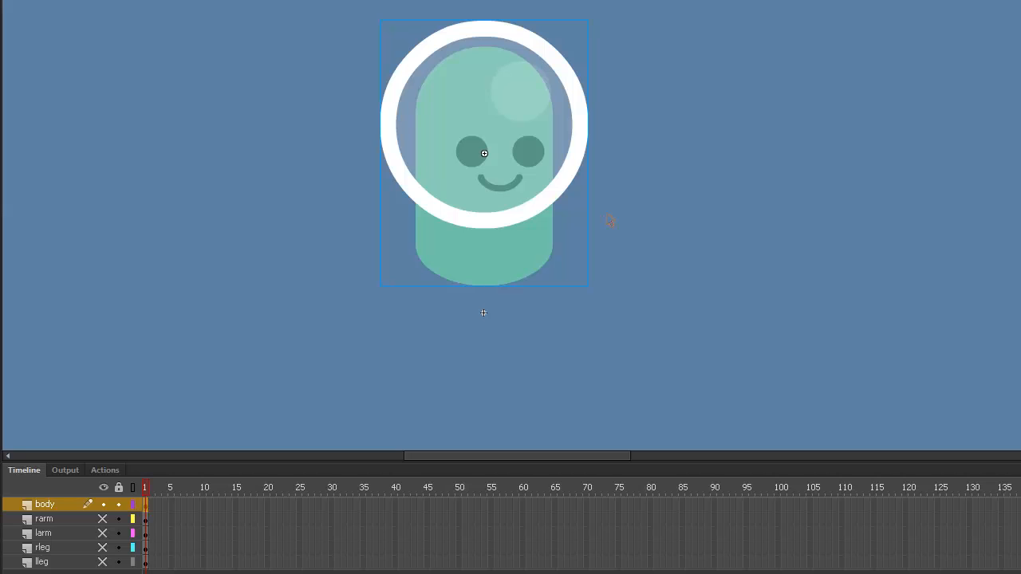
pyautogui.hotkey('ctrl', 'b')
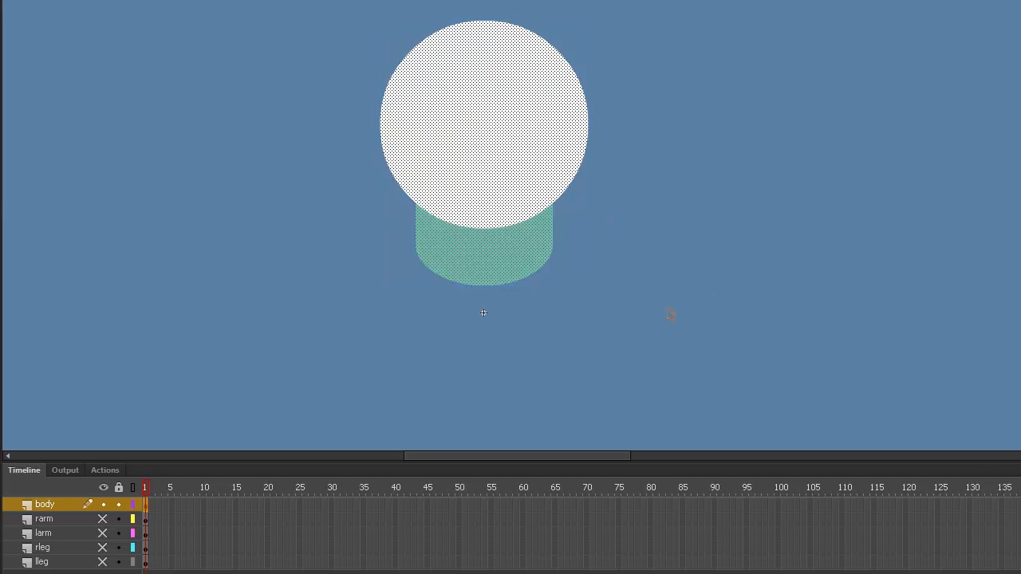
pyautogui.click(670, 326)
pyautogui.hotkey('ctrl', 'z')
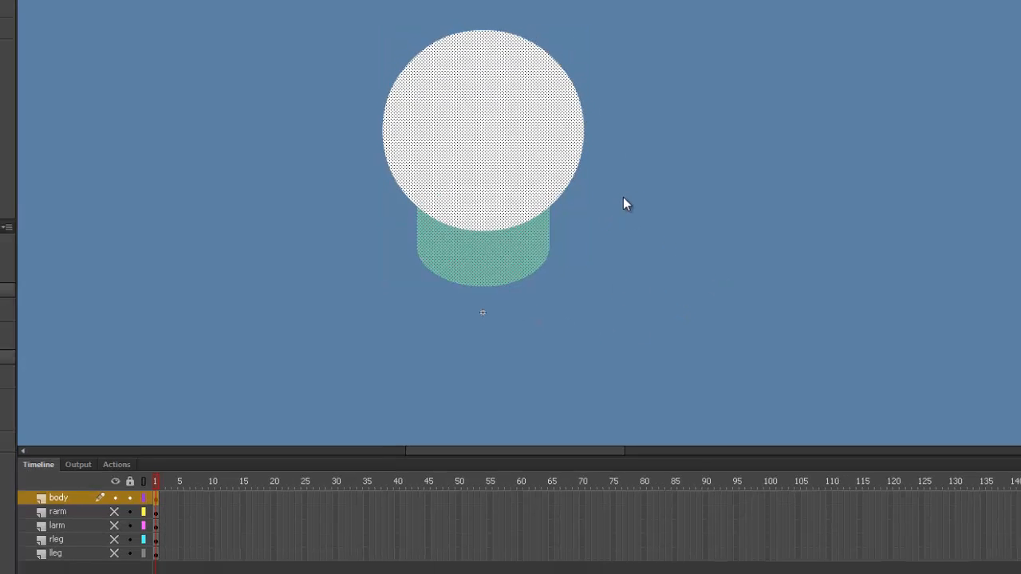
pyautogui.hotkey('ctrl', 'z')
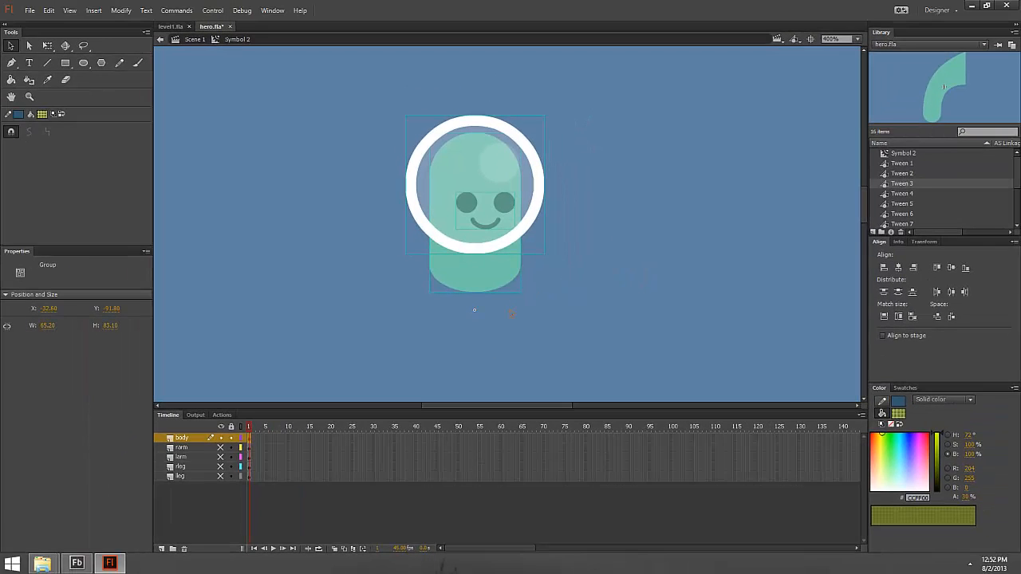
# Convert all the body groups into one movie clip symbol named body and lock the body layer.
pyautogui.click(512, 313)
pyautogui.moveTo(316, 314); pyautogui.dragTo(616, 89)
pyautogui.press('F8')
pyautogui.moveTo(81, 5); pyautogui.dragTo(580, 231)
pyautogui.write('body')
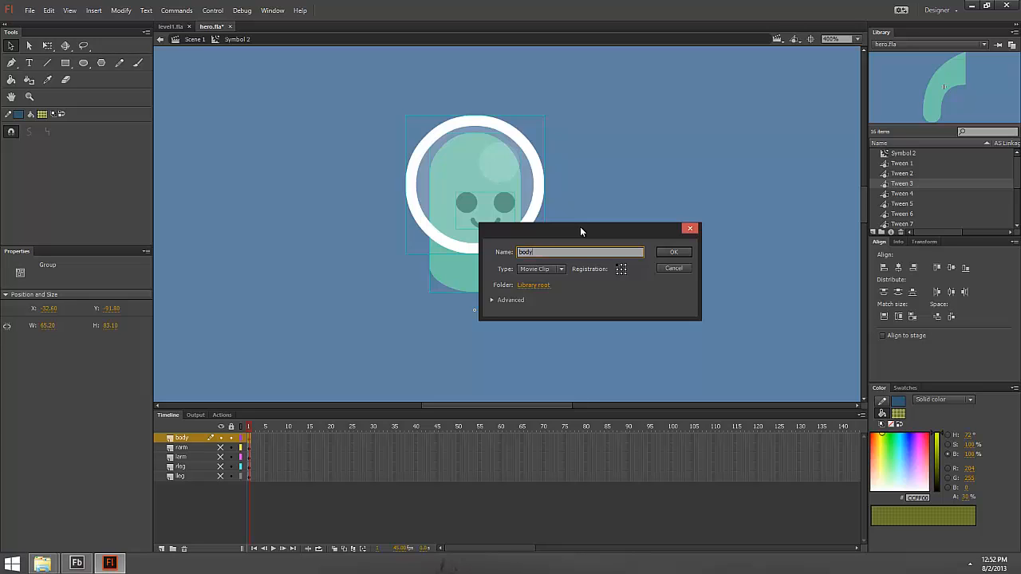
pyautogui.press('Return')
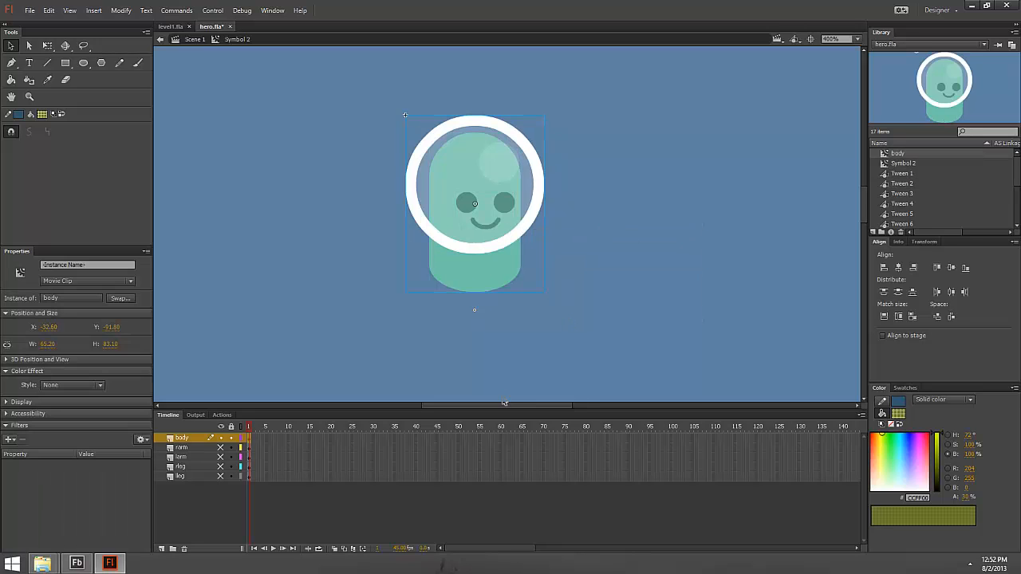
pyautogui.click(230, 438)
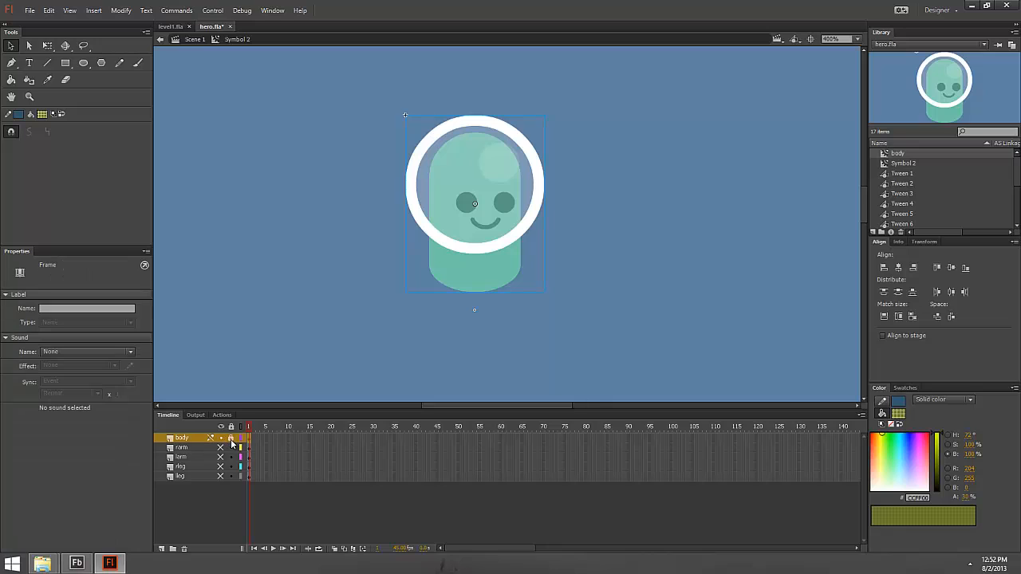
# Show the rarm layer, then break its arm apart and convert it into a locked-layer movie clip named Rarm.
pyautogui.click(221, 448)
pyautogui.click(199, 448)
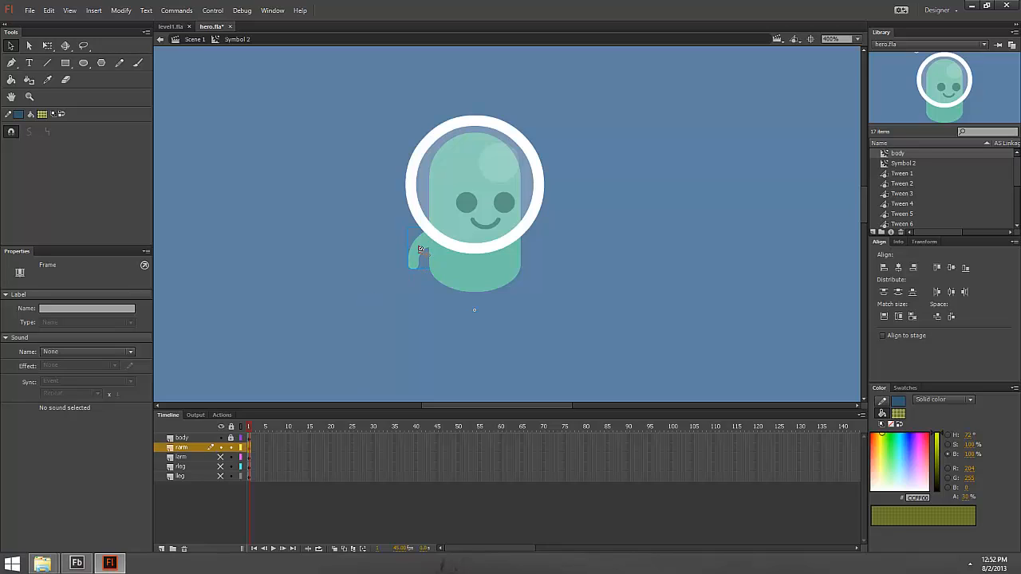
pyautogui.hotkey('ctrl', 'b')
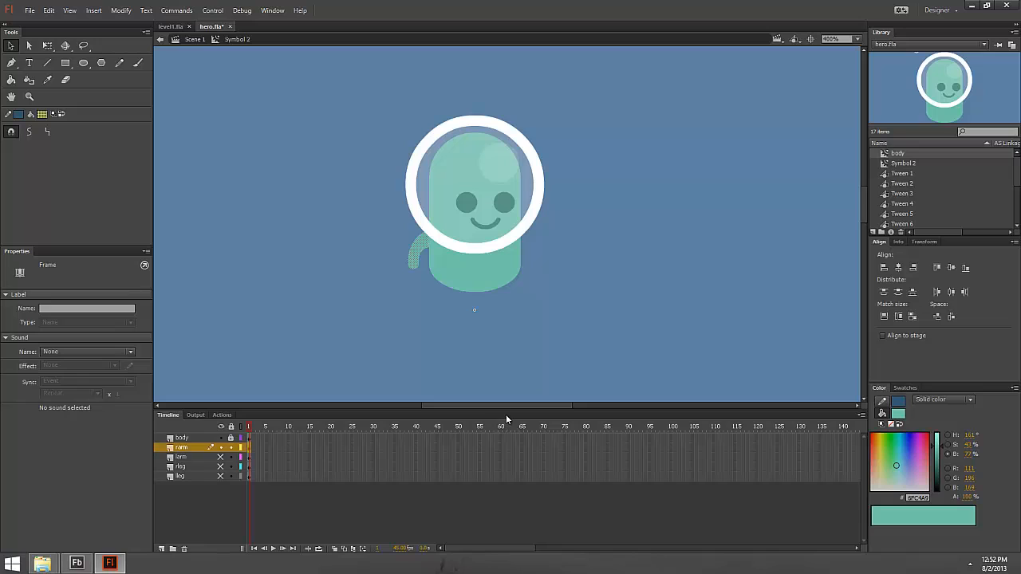
pyautogui.press('F8')
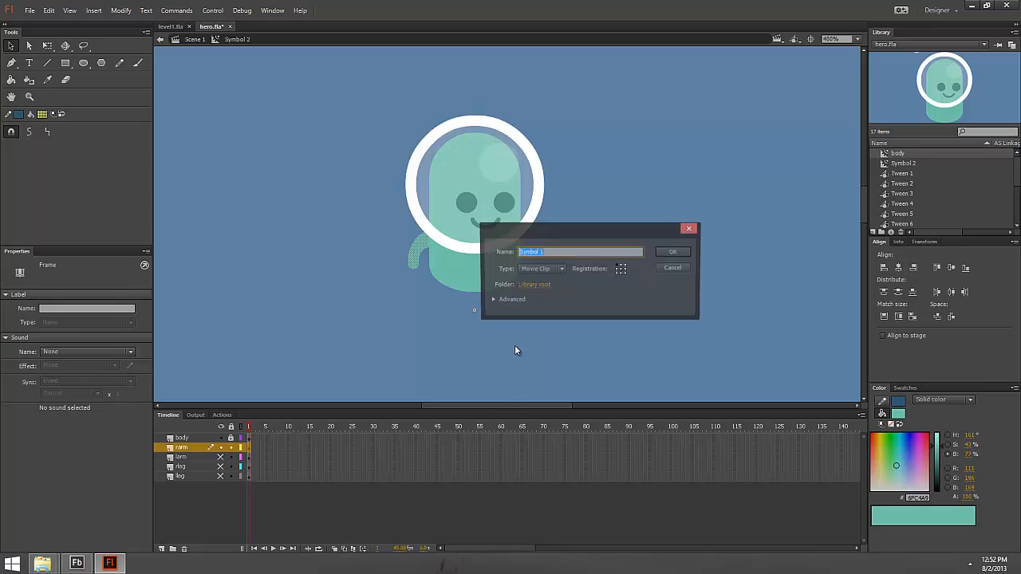
pyautogui.write('Rarm')
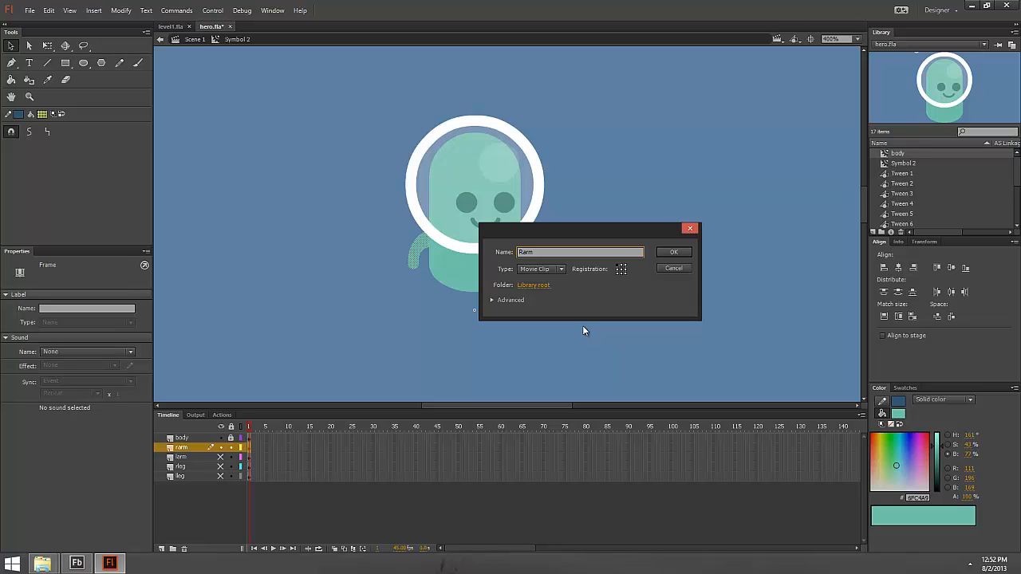
pyautogui.press('Return')
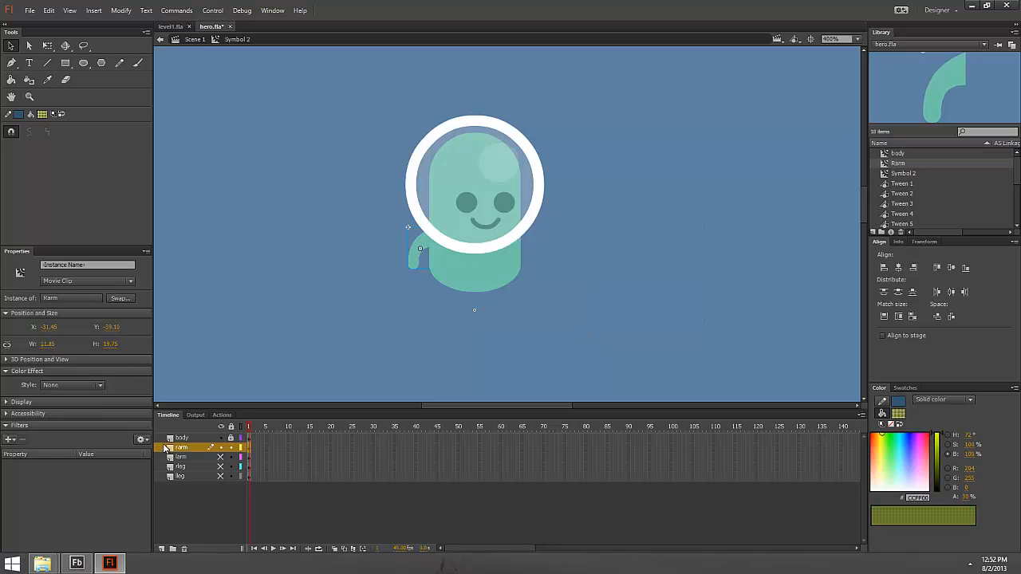
pyautogui.click(231, 447)
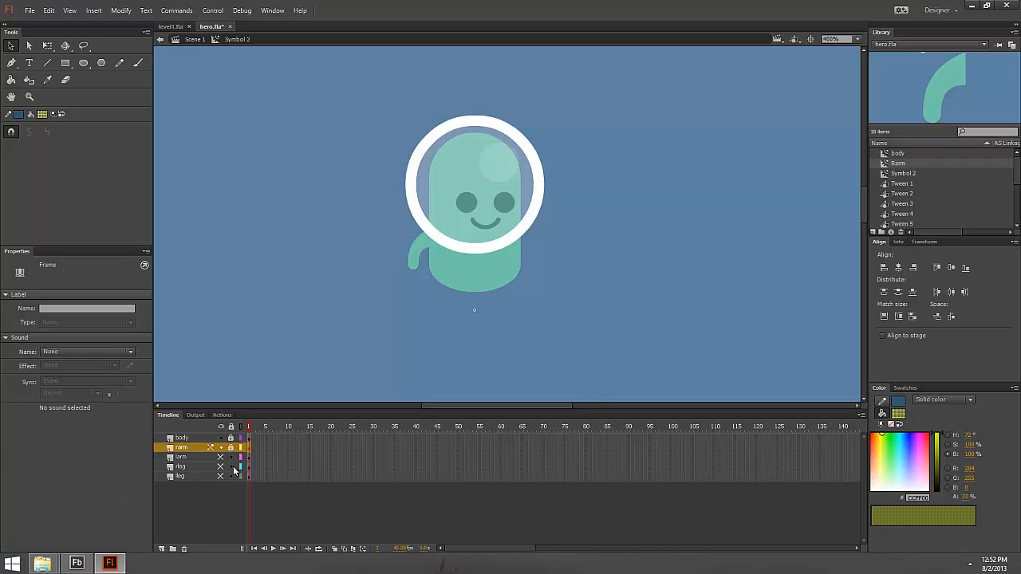
# Reveal the larm layer and convert its broken-apart arm into a movie clip named Larm, locking the layer when done.
pyautogui.click(221, 458)
pyautogui.click(230, 457)
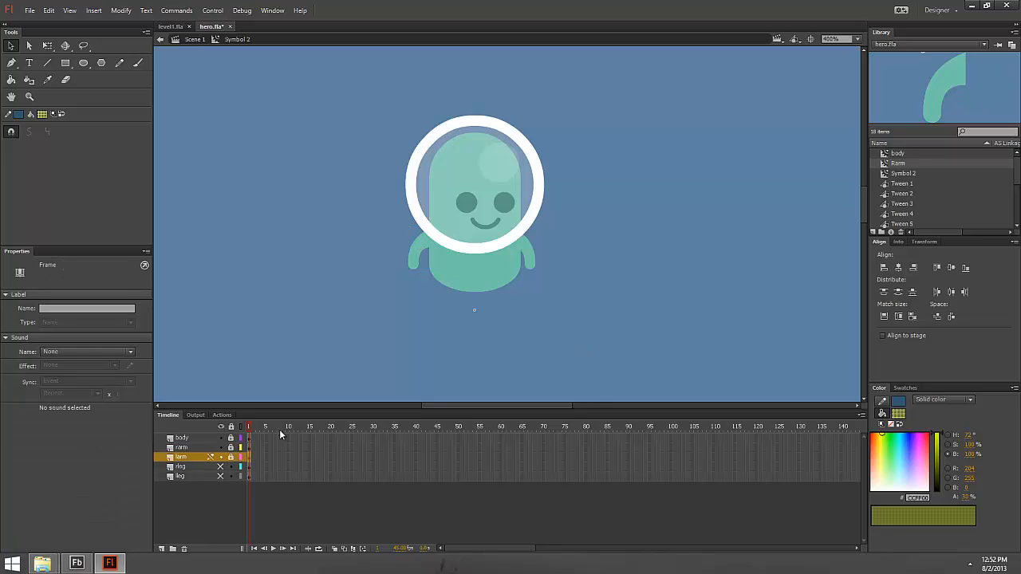
pyautogui.click(231, 457)
pyautogui.click(522, 248)
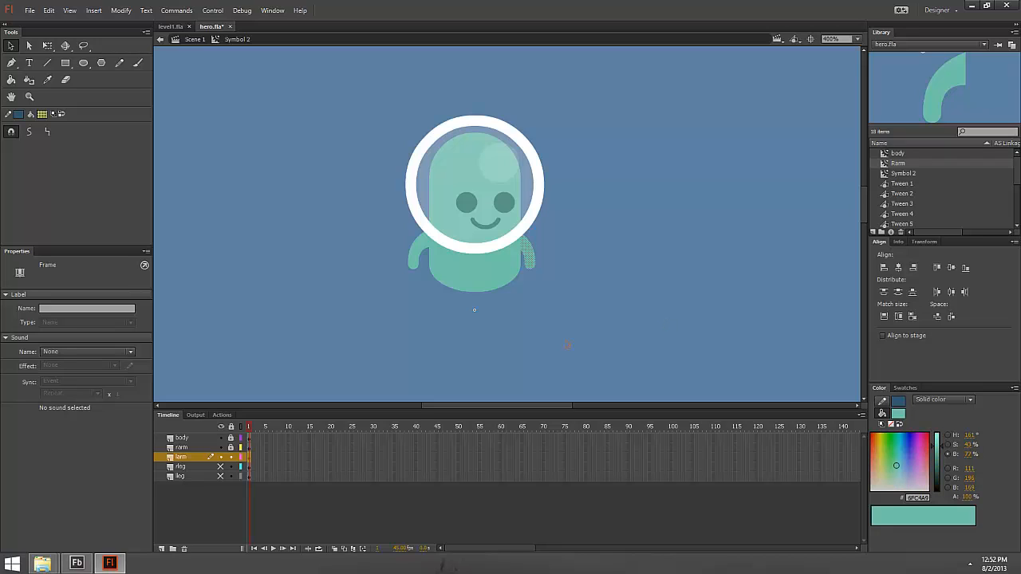
pyautogui.press('F8')
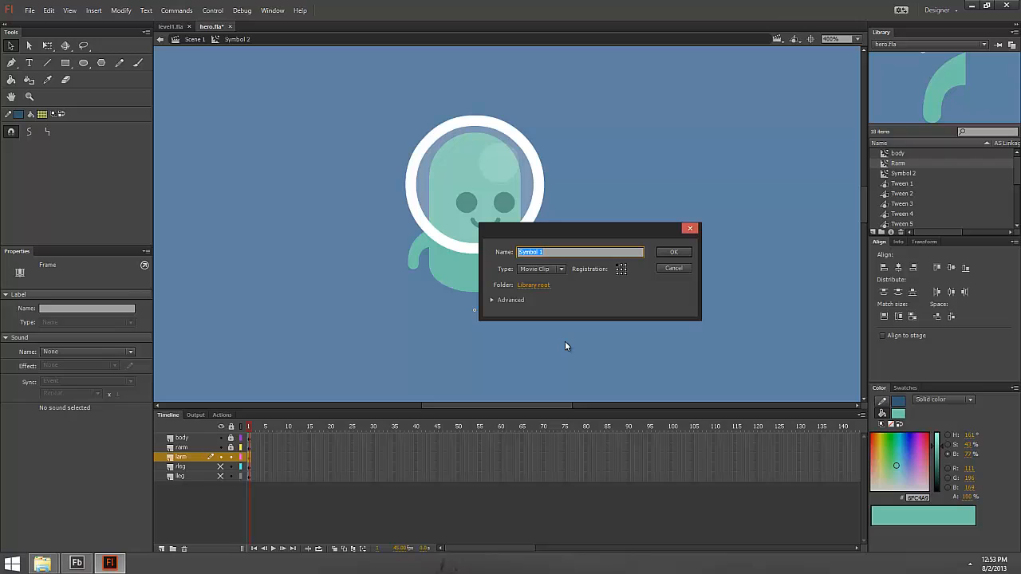
pyautogui.write('Larm')
pyautogui.press('Return')
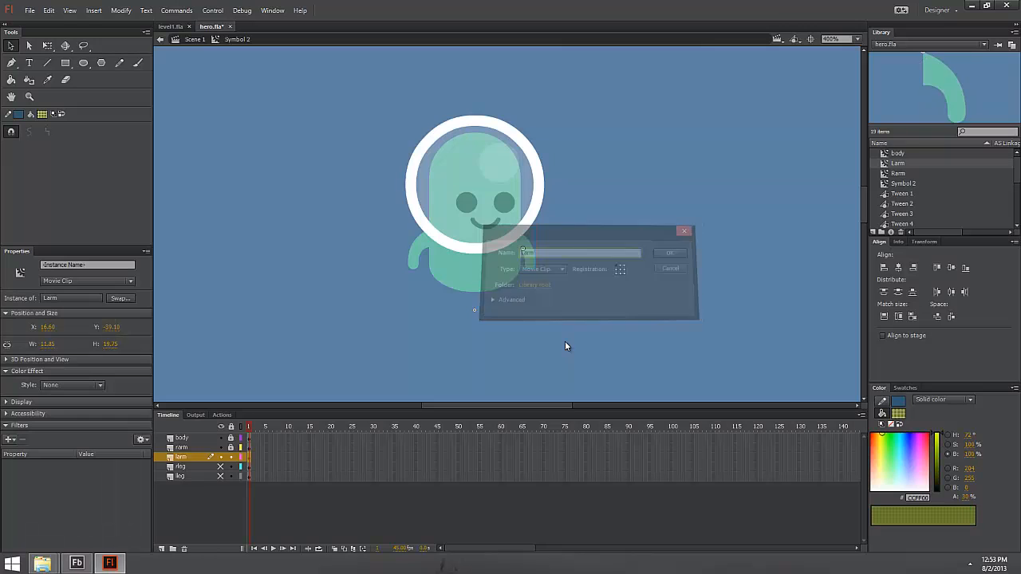
pyautogui.click(231, 458)
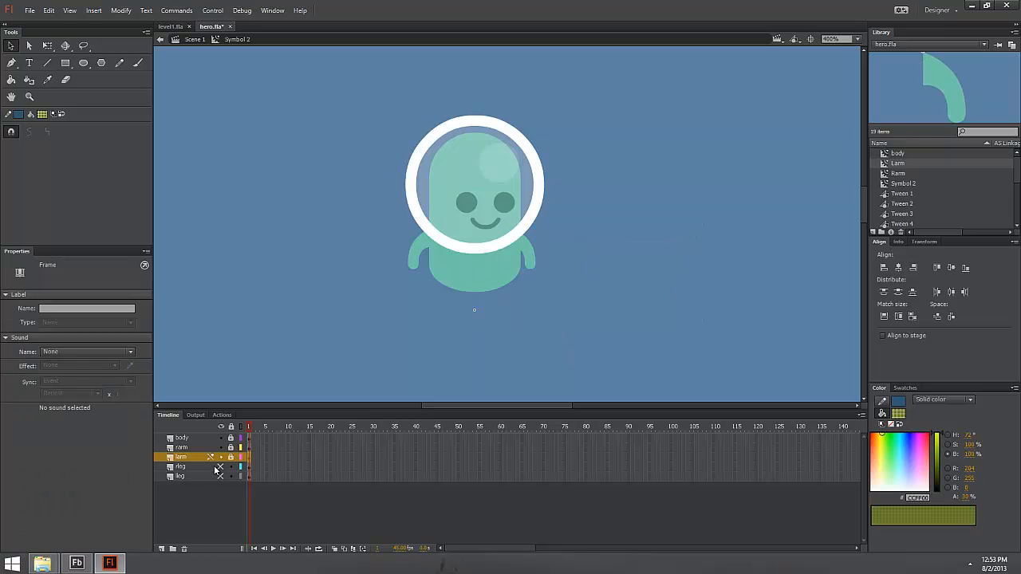
# Show the rleg layer, then break its leg instance apart in place and convert it into a movie clip named leg.
pyautogui.click(221, 468)
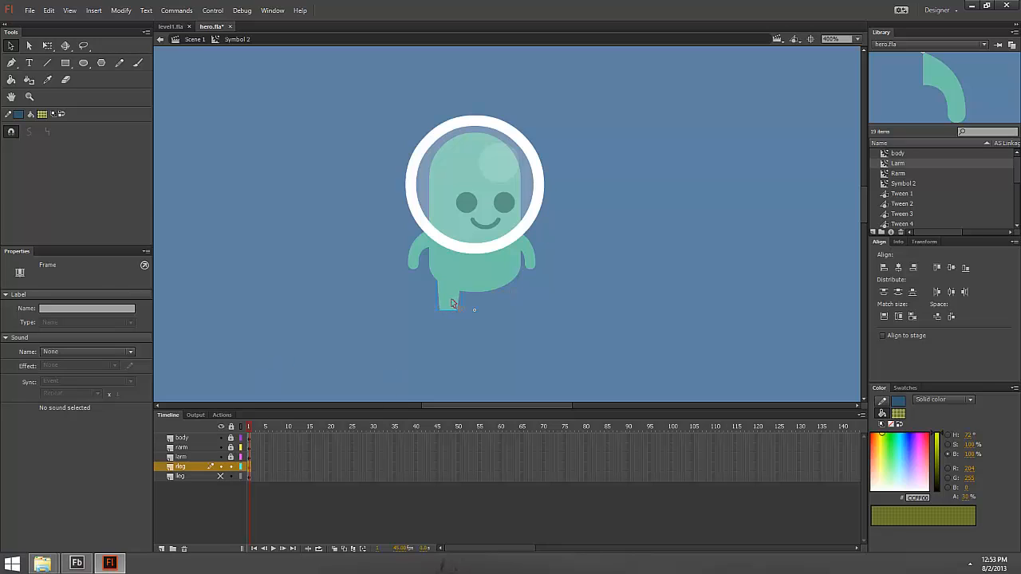
pyautogui.moveTo(450, 304); pyautogui.dragTo(440, 353)
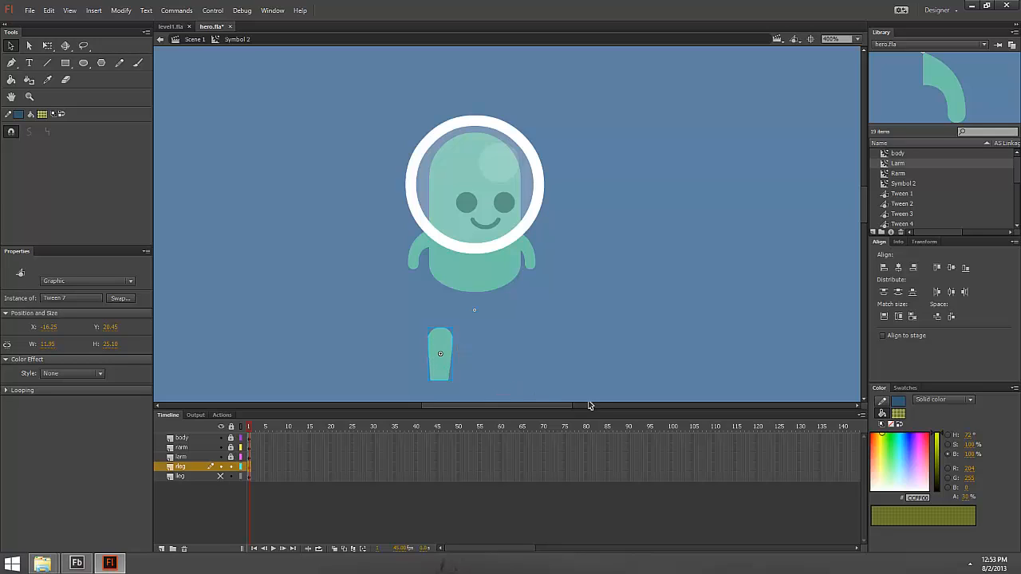
pyautogui.hotkey('ctrl', 'z')
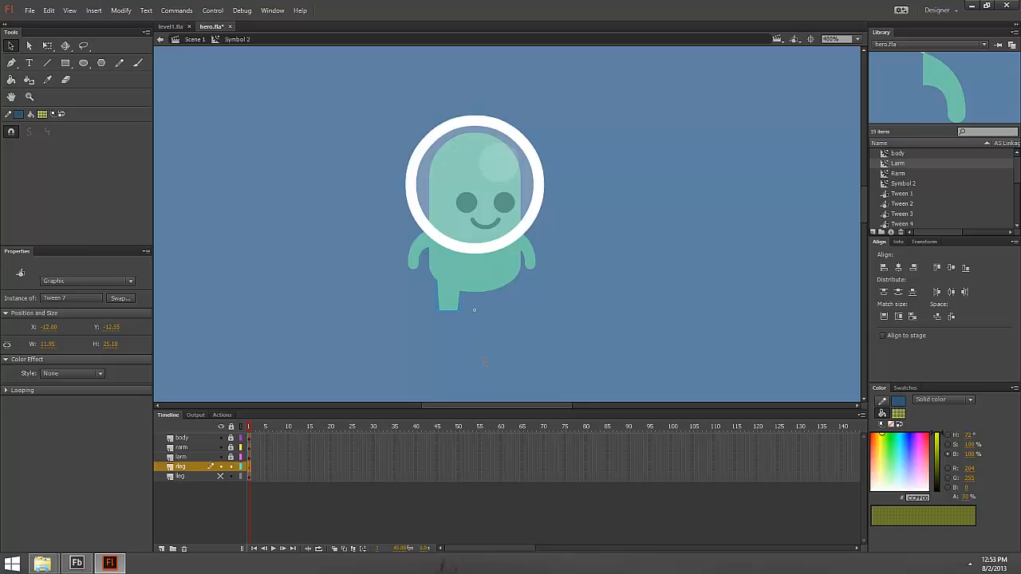
pyautogui.hotkey('ctrl', 'b')
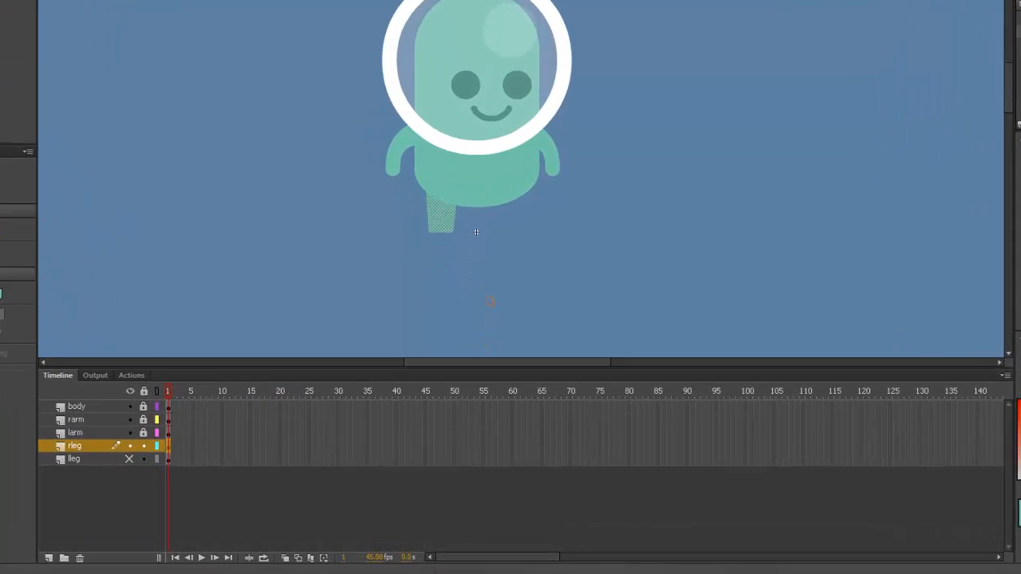
pyautogui.press('F8')
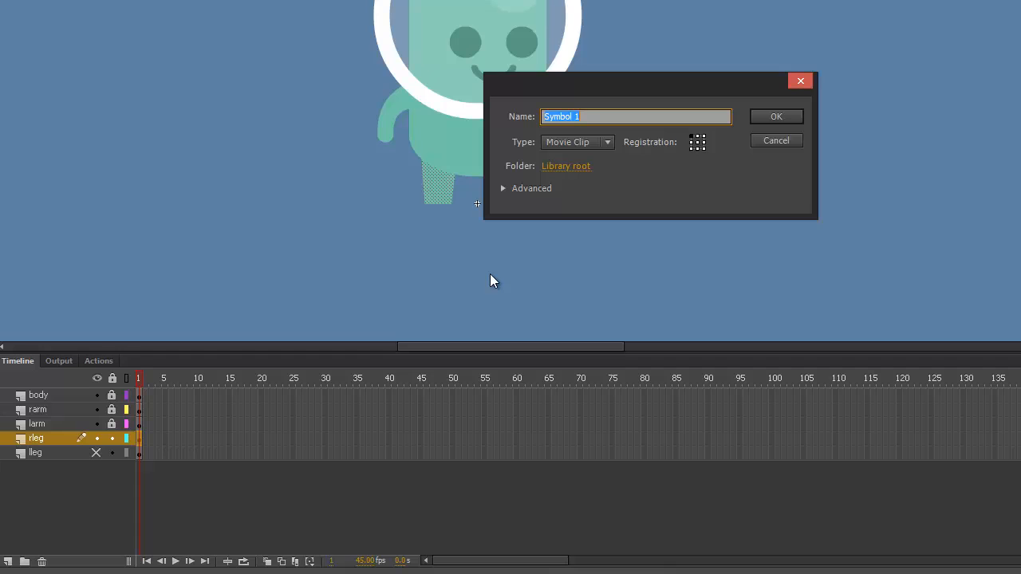
pyautogui.write('leg')
pyautogui.press('Return')
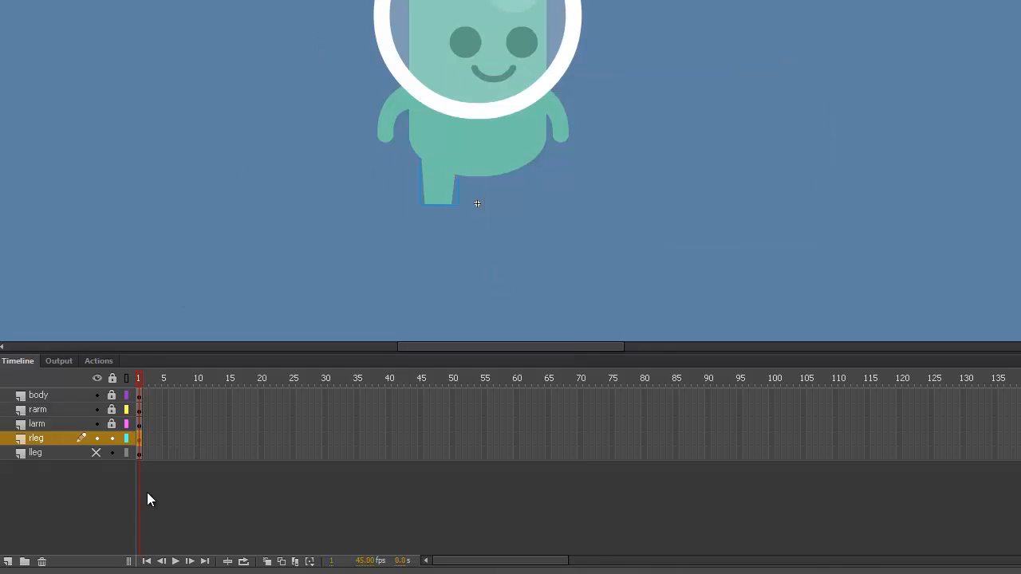
# Reveal the lleg layer, try deleting its leg graphic, and undo the deletion.
pyautogui.click(52, 454)
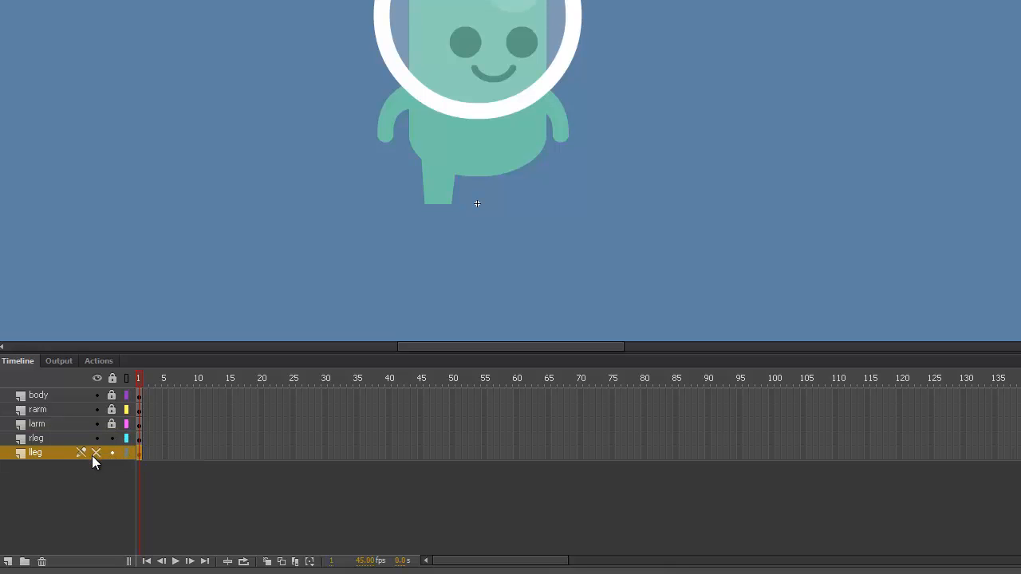
pyautogui.click(93, 454)
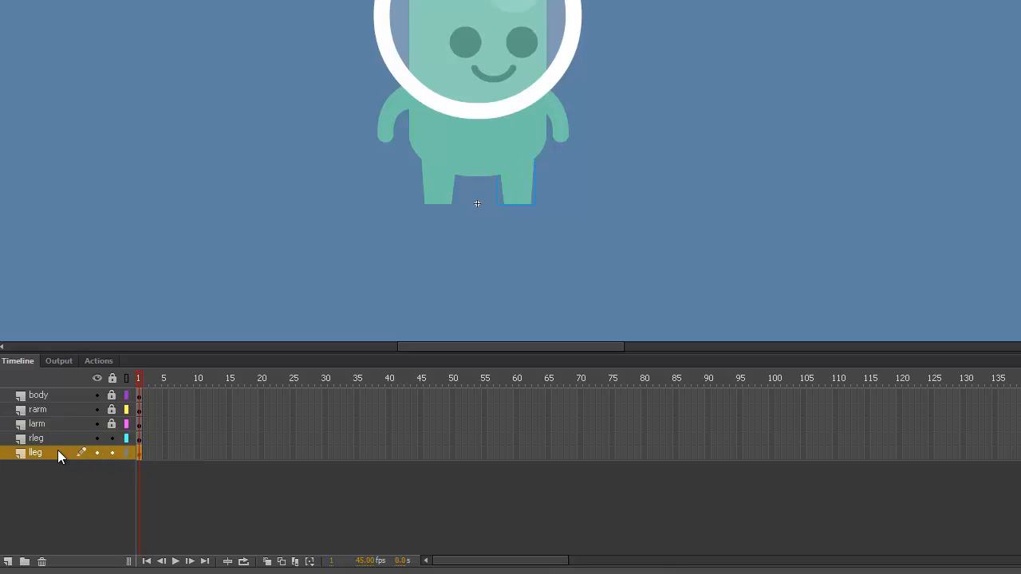
pyautogui.press('Delete')
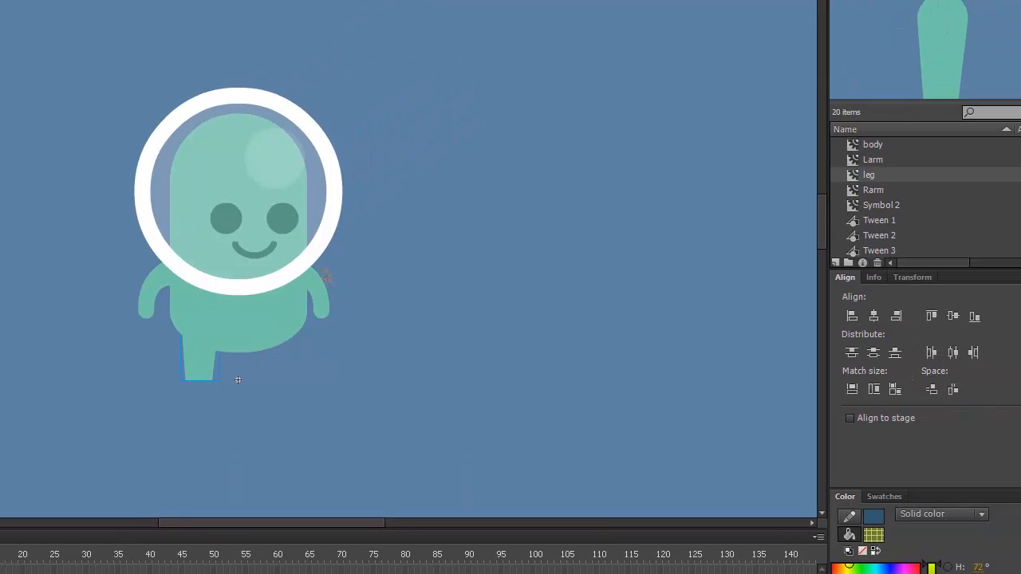
pyautogui.click(821, 204)
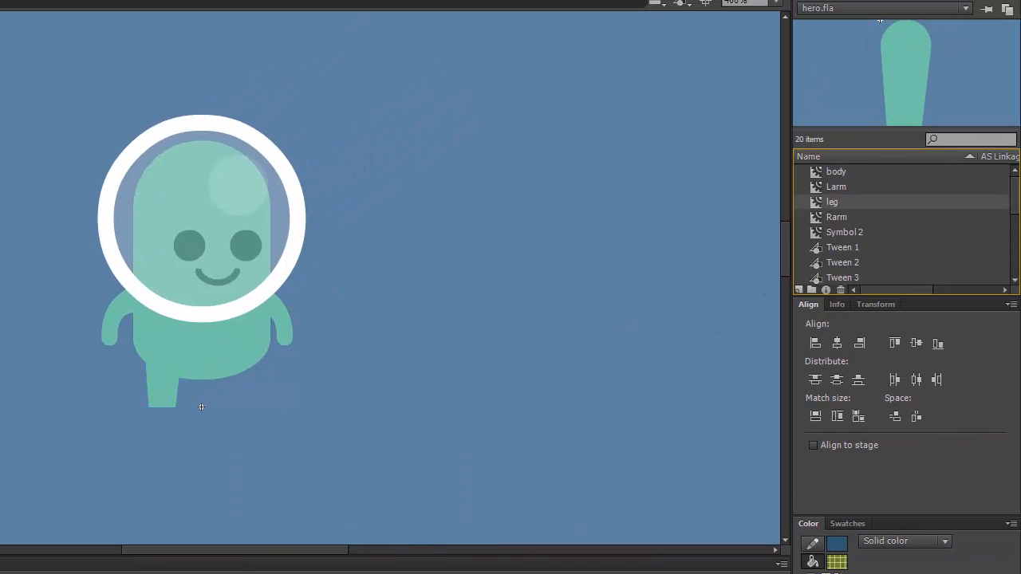
pyautogui.hotkey('ctrl', 'z')
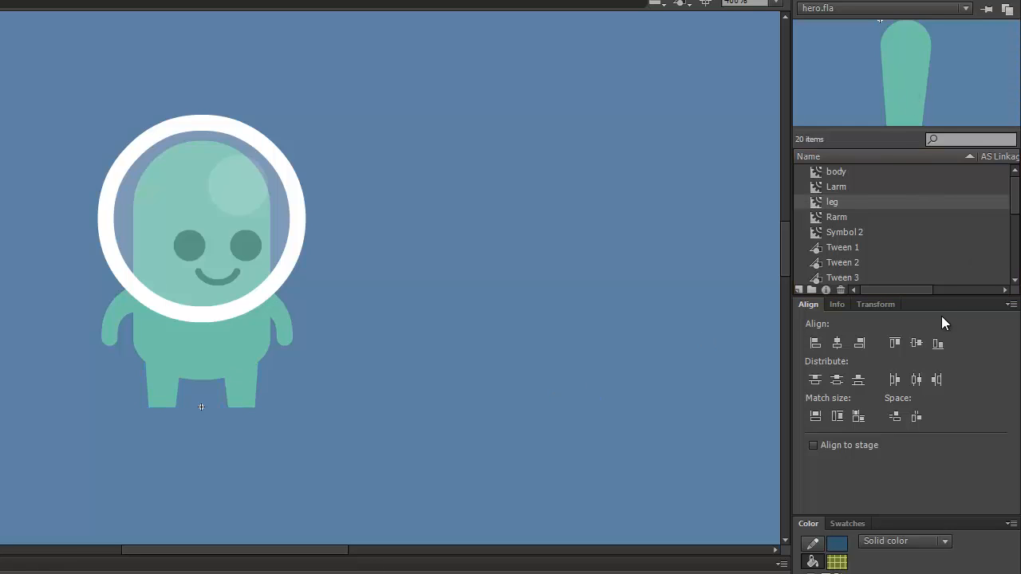
# Place a copy of the leg movie clip beside the hero on a new layer named lleg.
pyautogui.moveTo(360, 361); pyautogui.dragTo(359, 356)
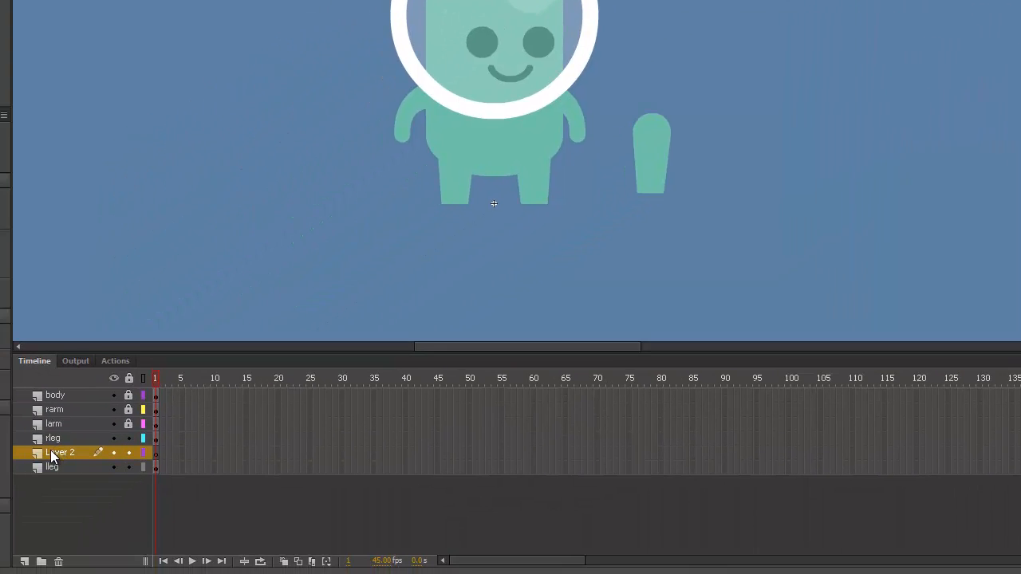
pyautogui.doubleClick(58, 453)
pyautogui.write('l')
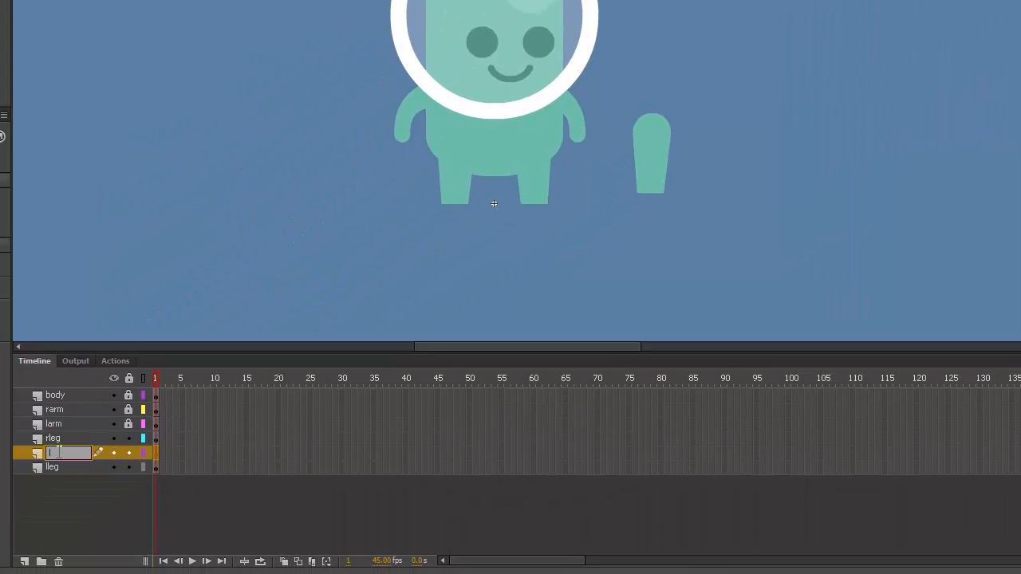
pyautogui.write('leg')
pyautogui.press('Return')
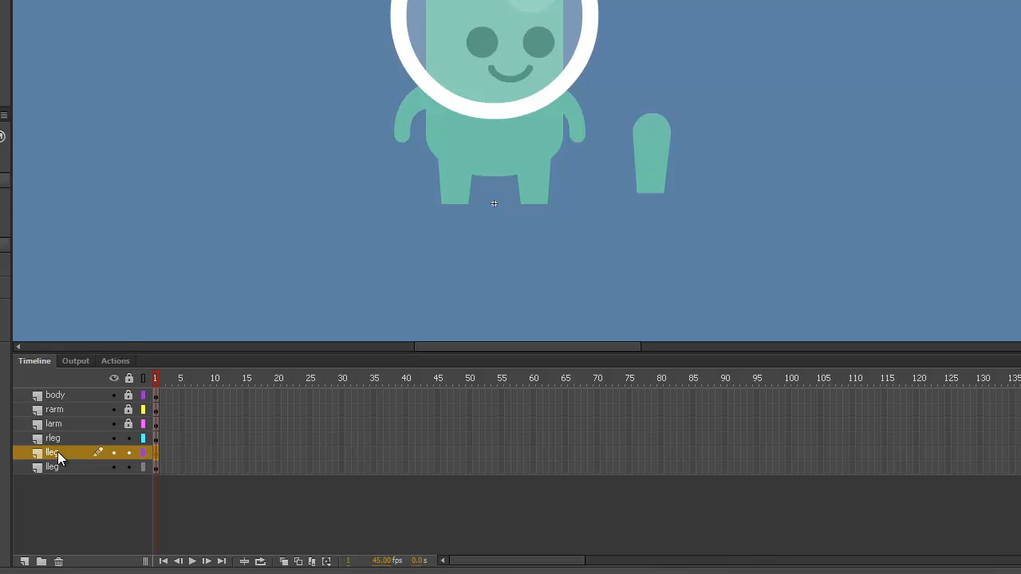
# Move the new leg clip onto the hero so it lines up over the original graphic of the lleg layer.
pyautogui.click(661, 160)
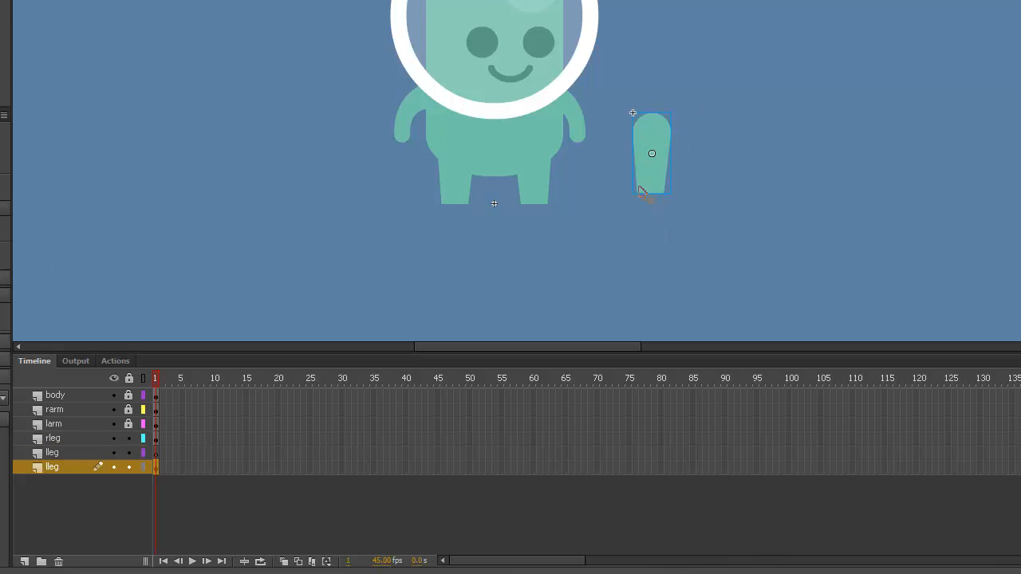
pyautogui.moveTo(646, 183); pyautogui.dragTo(534, 200)
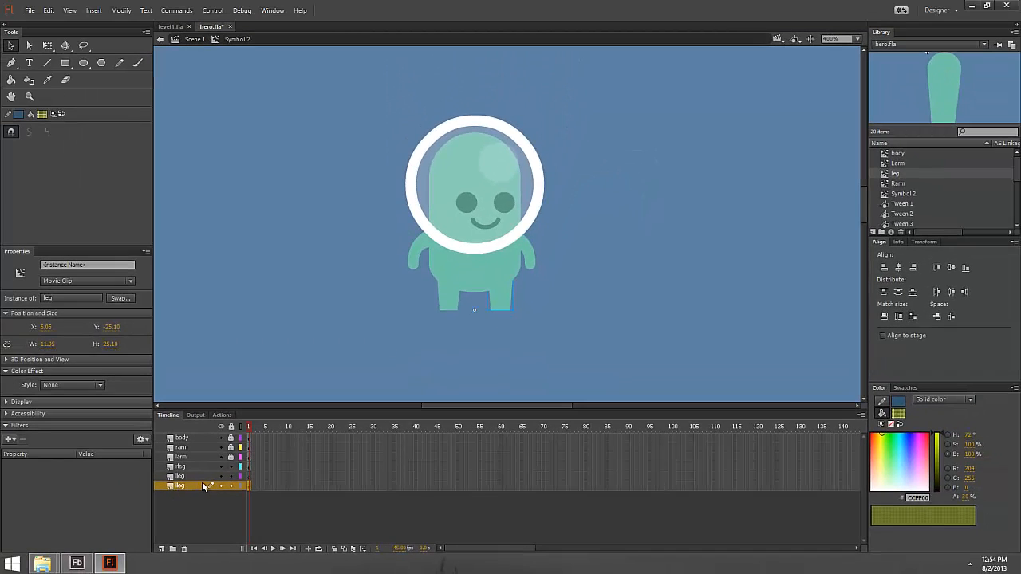
pyautogui.click(523, 366)
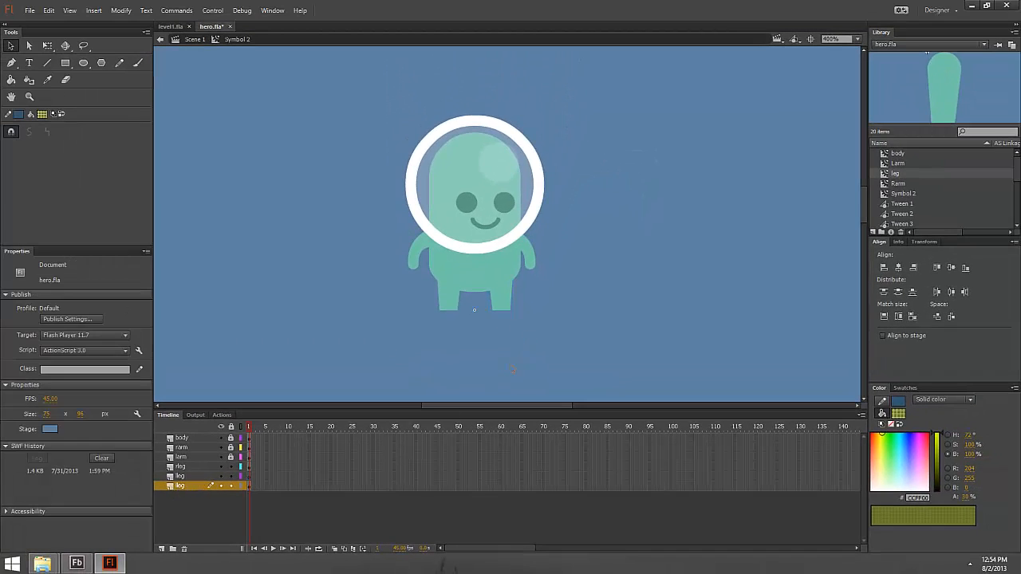
# Delete the original lleg layer, keeping the one that holds the leg movie clip.
pyautogui.click(179, 477)
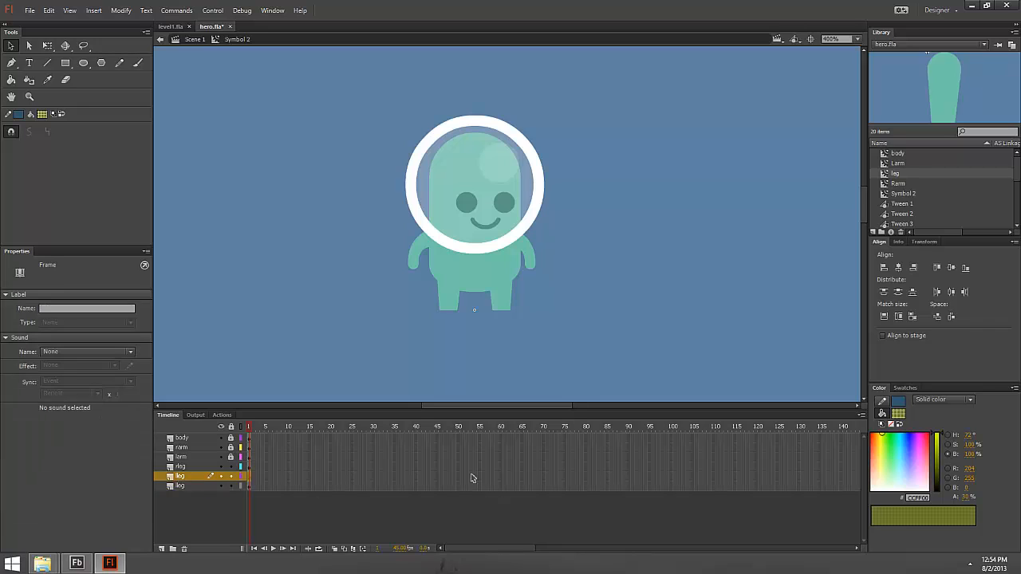
pyautogui.click(196, 485)
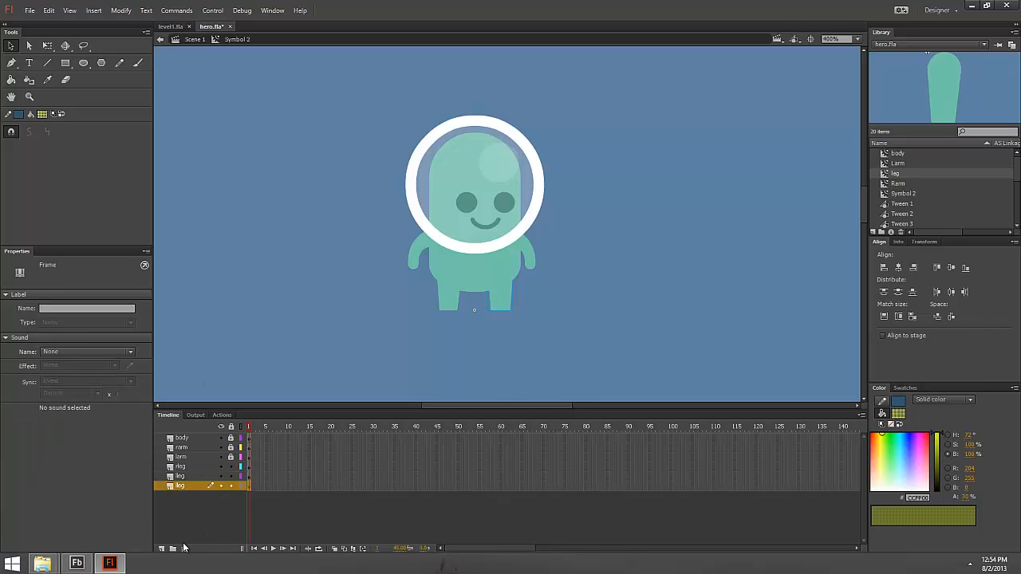
pyautogui.click(183, 549)
pyautogui.click(503, 311)
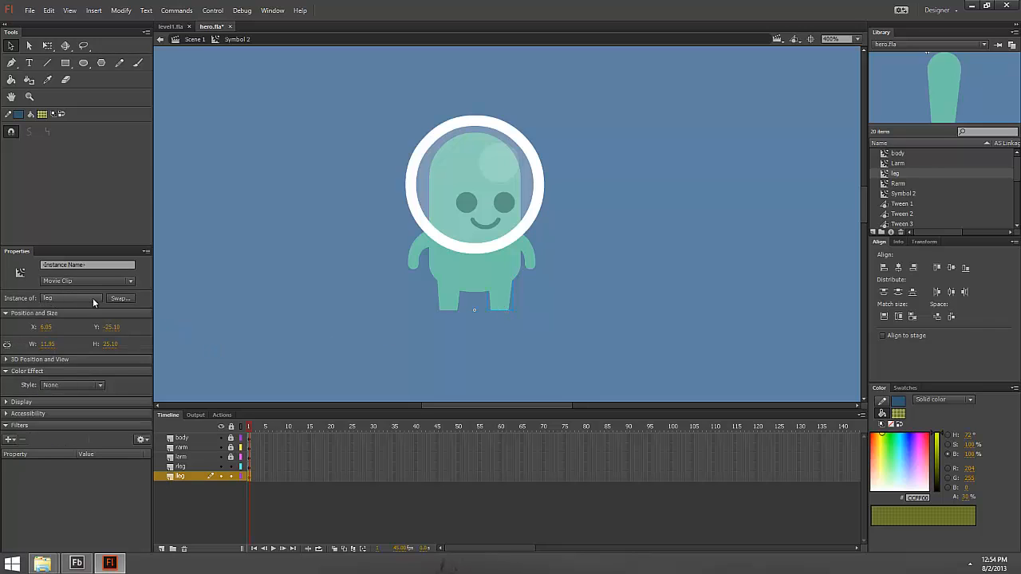
pyautogui.click(591, 353)
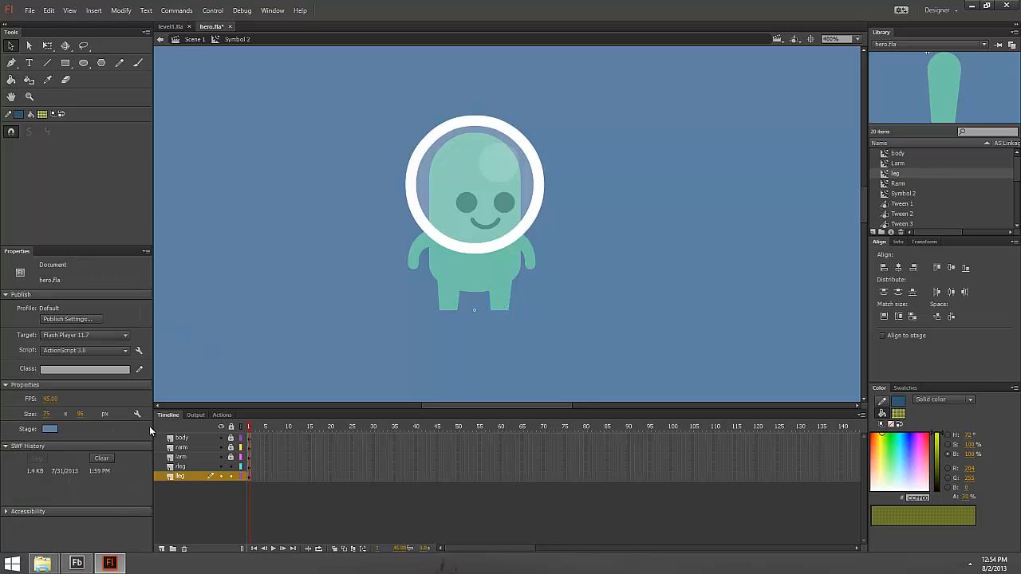
# Unlock the larm, rarm and body layers.
pyautogui.click(230, 457)
pyautogui.click(231, 449)
pyautogui.click(230, 439)
pyautogui.click(688, 262)
# Delete all the Tween graphic symbols, from Tween 1 through Tween 15, from the library.
pyautogui.click(904, 195)
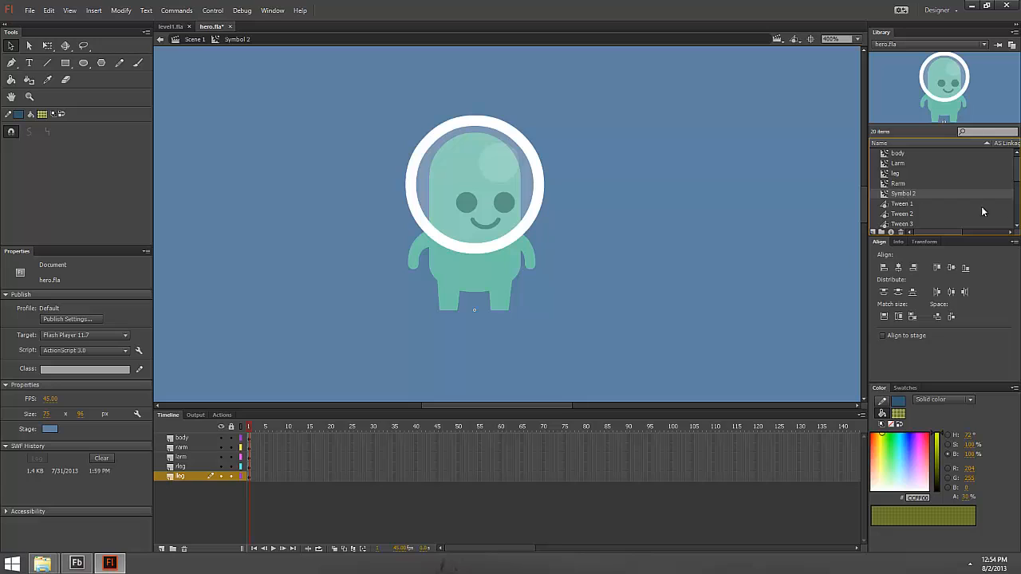
pyautogui.scroll(-3, 933, 206)
pyautogui.scroll(3, 927, 207)
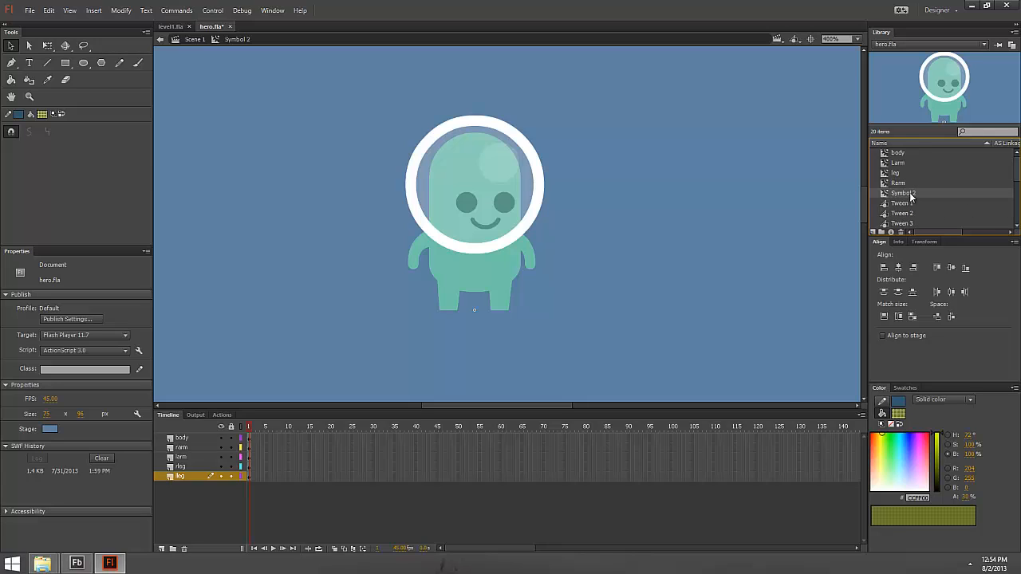
pyautogui.click(907, 205)
pyautogui.scroll(-3, 925, 204)
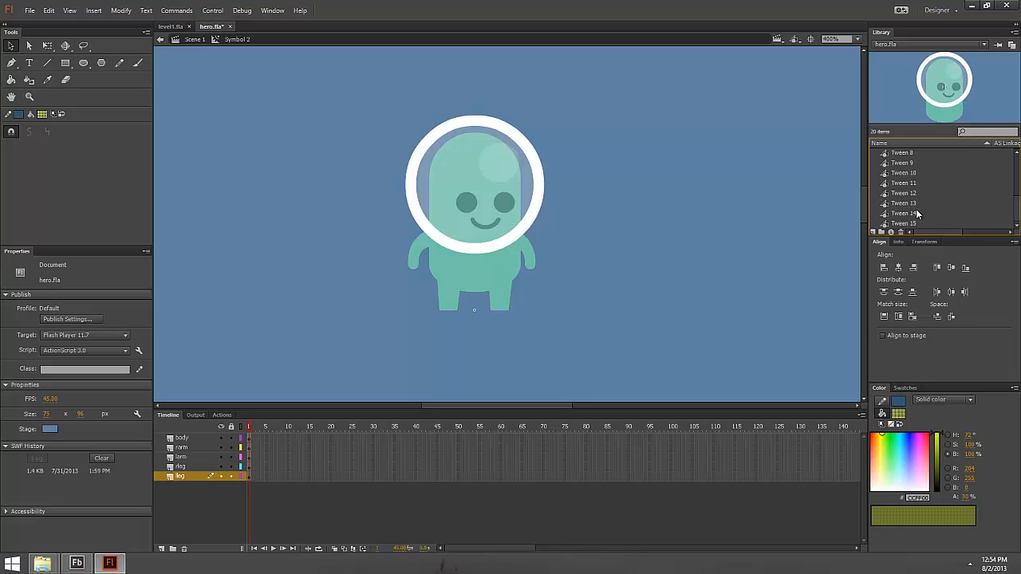
pyautogui.click(941, 173)
pyautogui.press('Delete')
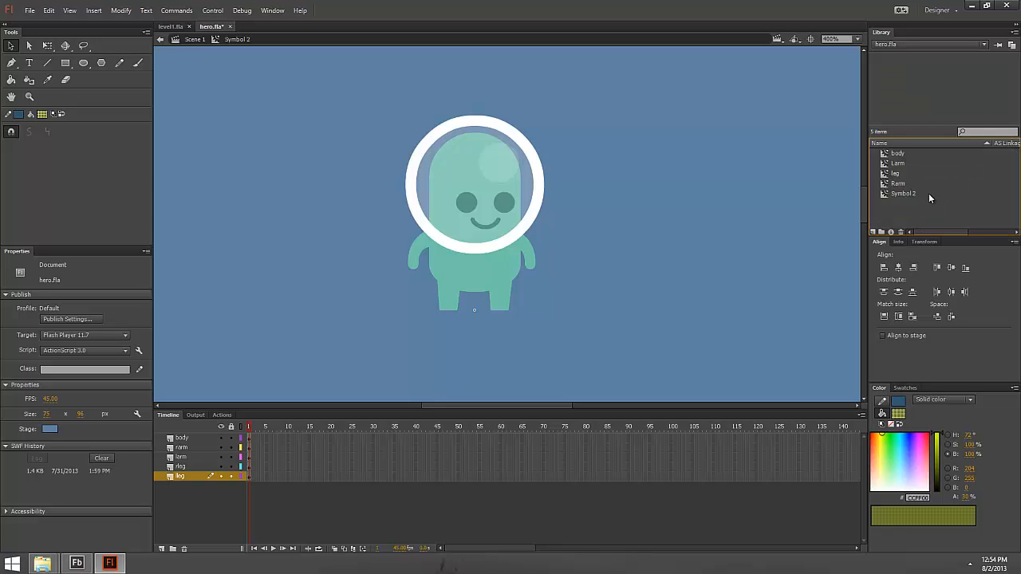
# Rename the Symbol 2 movie clip in the library as walk.
pyautogui.doubleClick(903, 195)
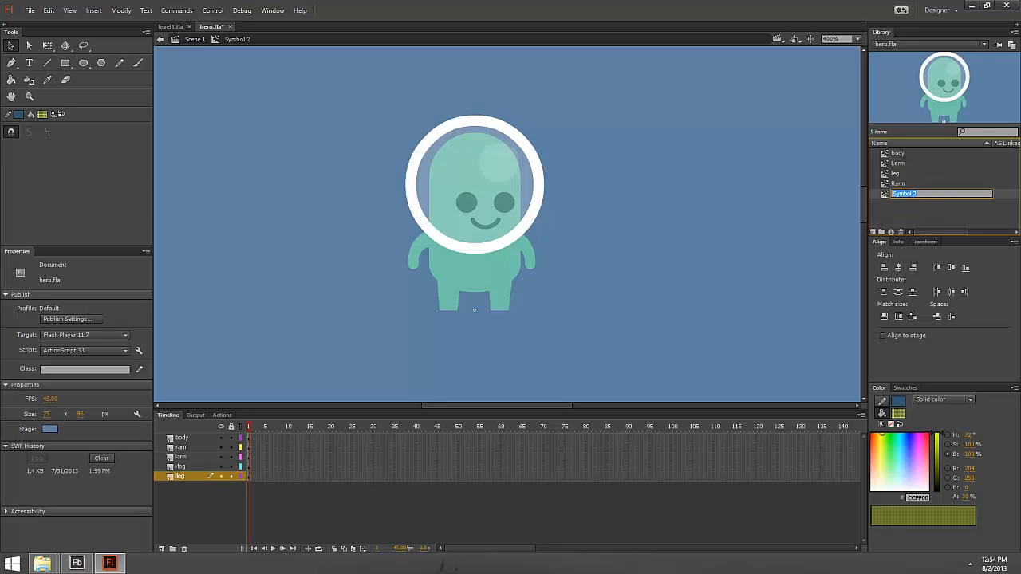
pyautogui.write('walk')
pyautogui.press('Return')
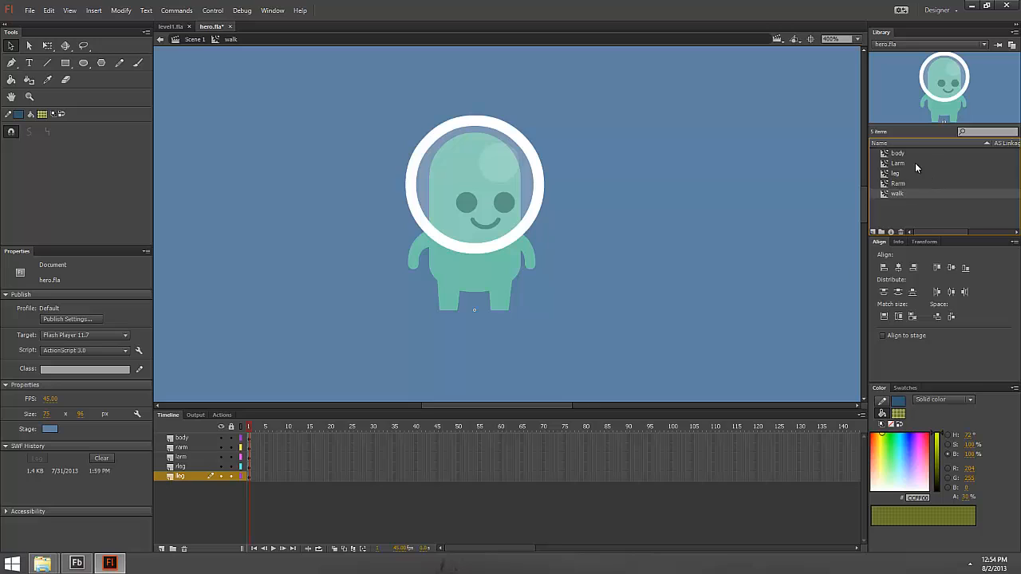
# Create a library folder named -parts and move the body, Larm, leg and Rarm movie clips into it.
pyautogui.click(881, 231)
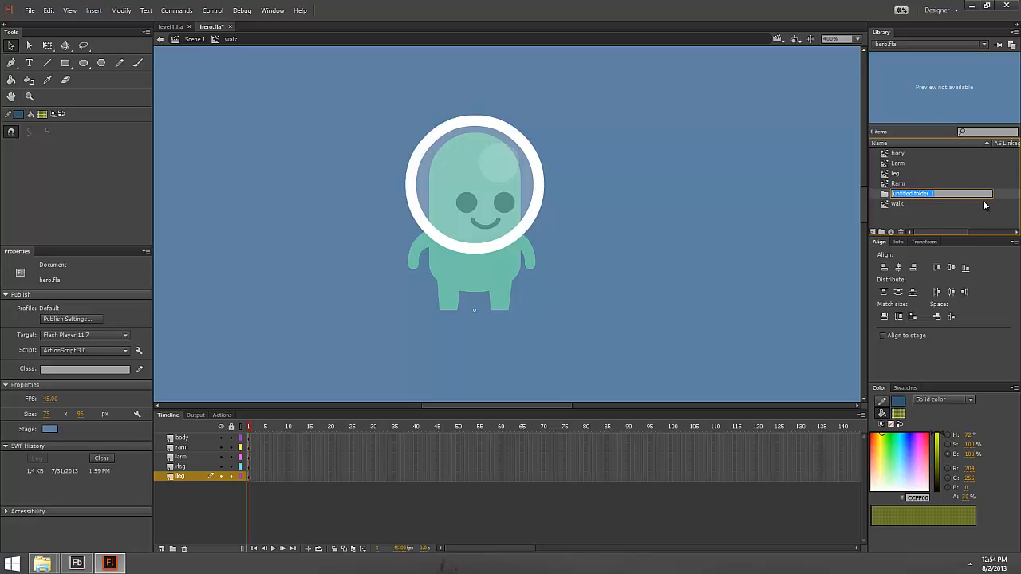
pyautogui.write('lparts')
pyautogui.press('Return')
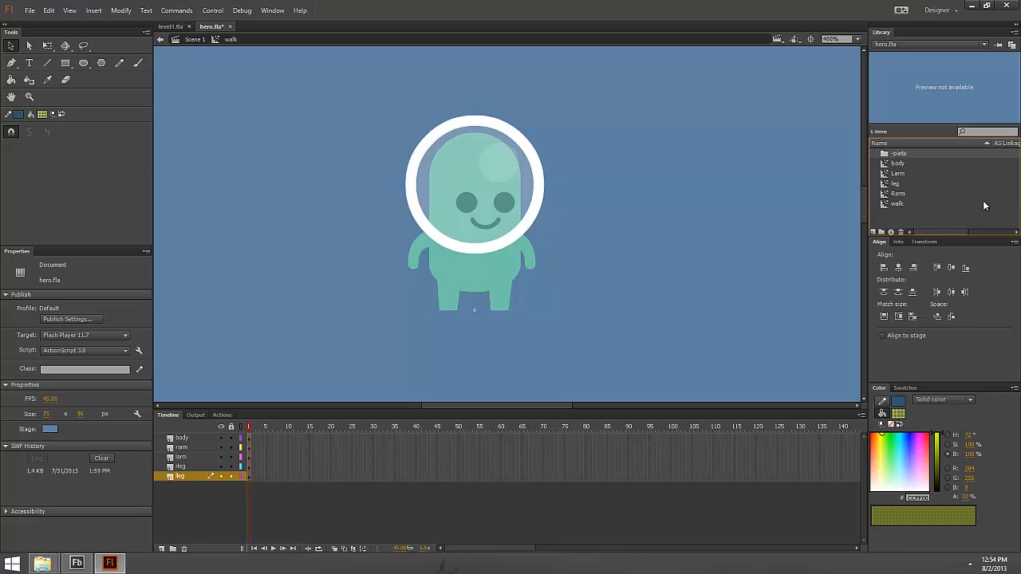
pyautogui.click(894, 165)
pyautogui.keyDown('shift'); pyautogui.click(901, 194); pyautogui.keyUp('shift')
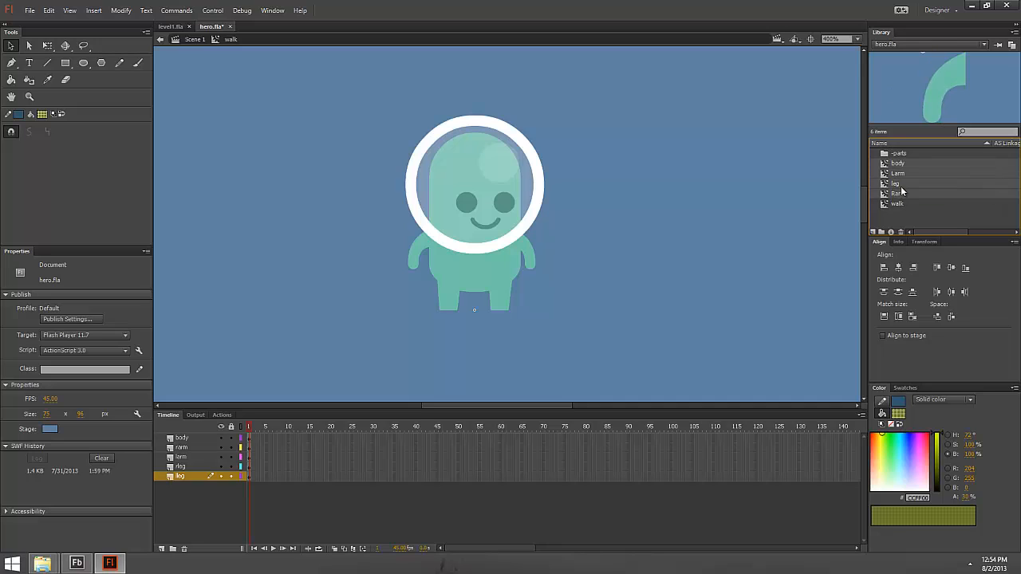
pyautogui.moveTo(897, 164); pyautogui.dragTo(874, 154)
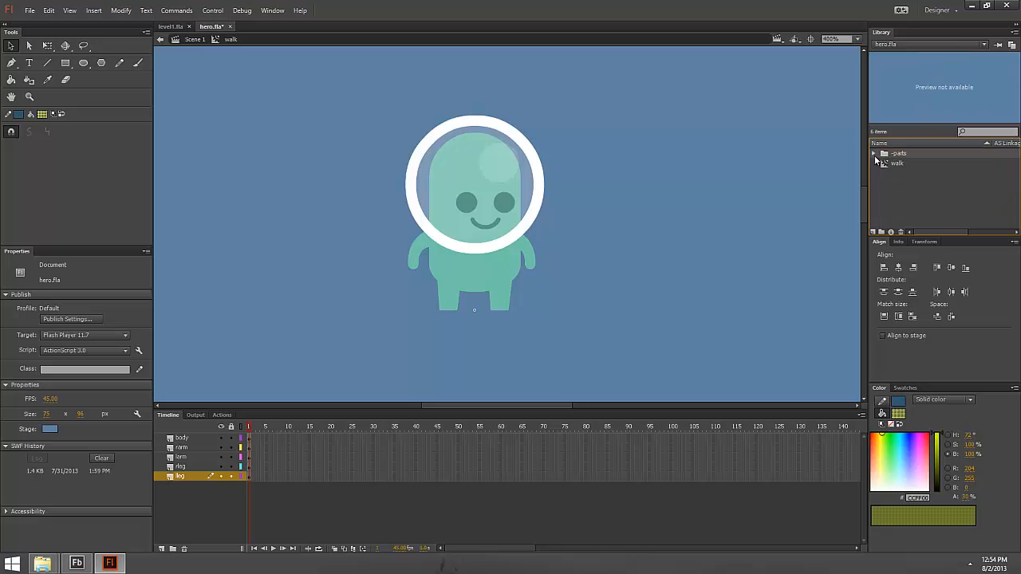
pyautogui.click(909, 164)
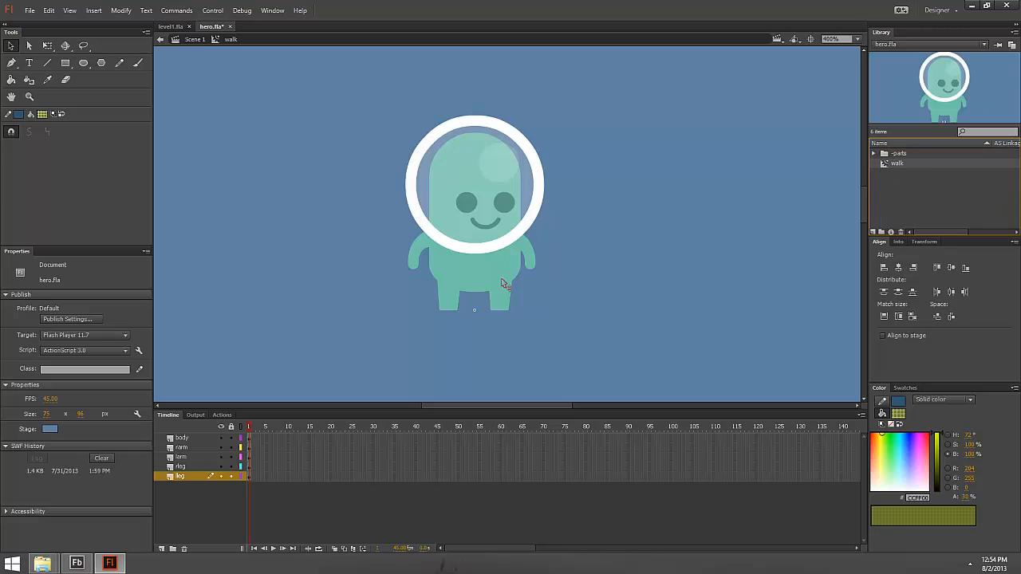
# Open the body movie clip from the -parts folder for editing.
pyautogui.click(875, 153)
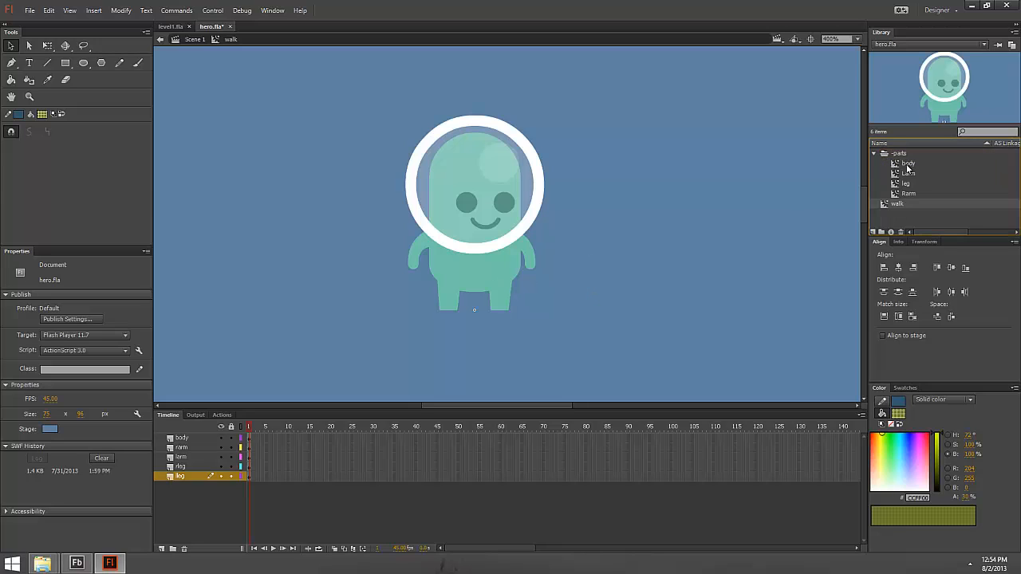
pyautogui.doubleClick(898, 163)
pyautogui.click(697, 206)
pyautogui.scroll(-4, 697, 206)
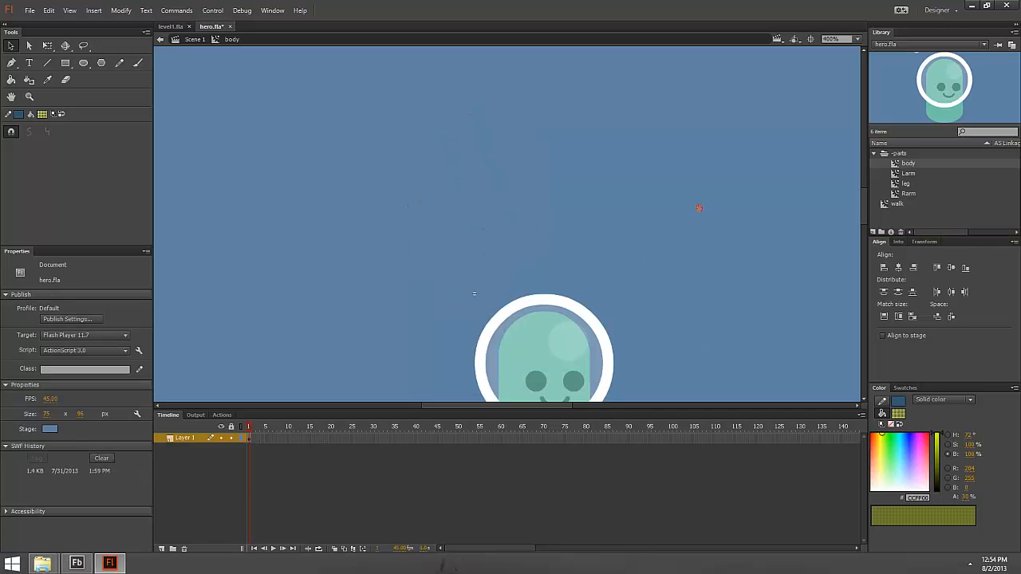
pyautogui.keyDown('ctrl'); pyautogui.click(574, 220); pyautogui.keyUp('ctrl')
pyautogui.moveTo(672, 292); pyautogui.dragTo(687, 237)
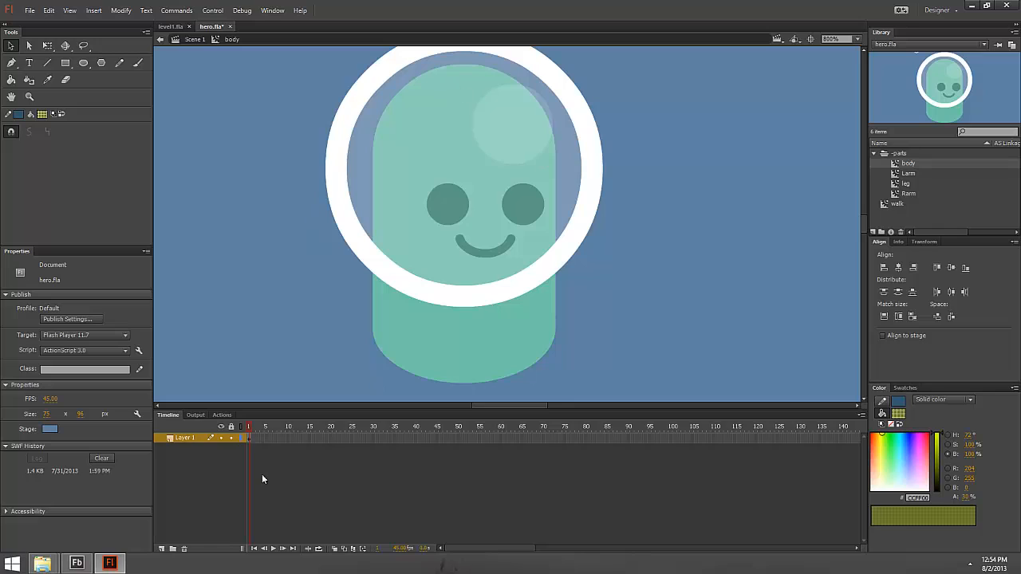
# Add two new layers above Layer 1 in the body clip's timeline.
pyautogui.click(180, 441)
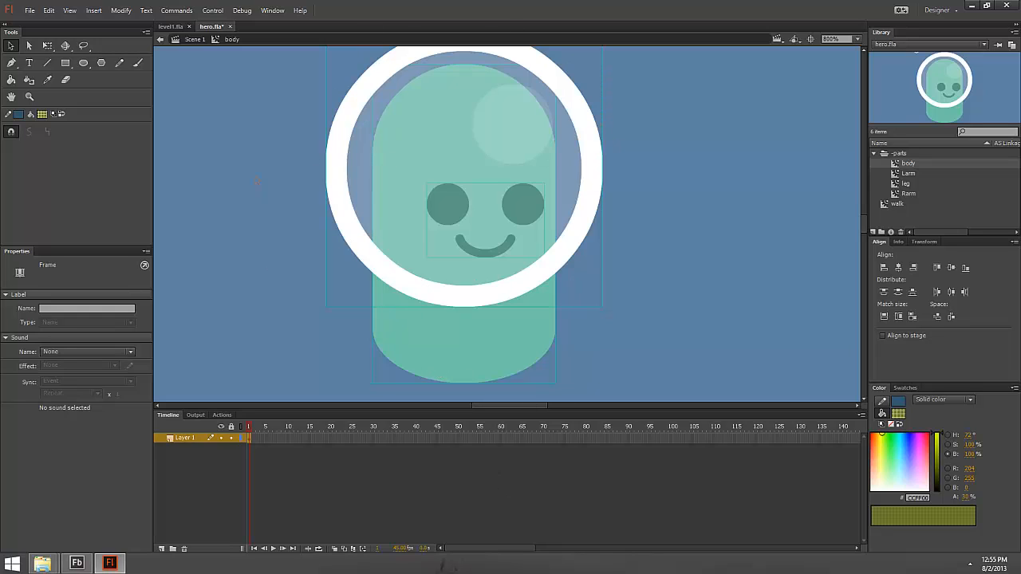
pyautogui.click(162, 549)
pyautogui.click(161, 549)
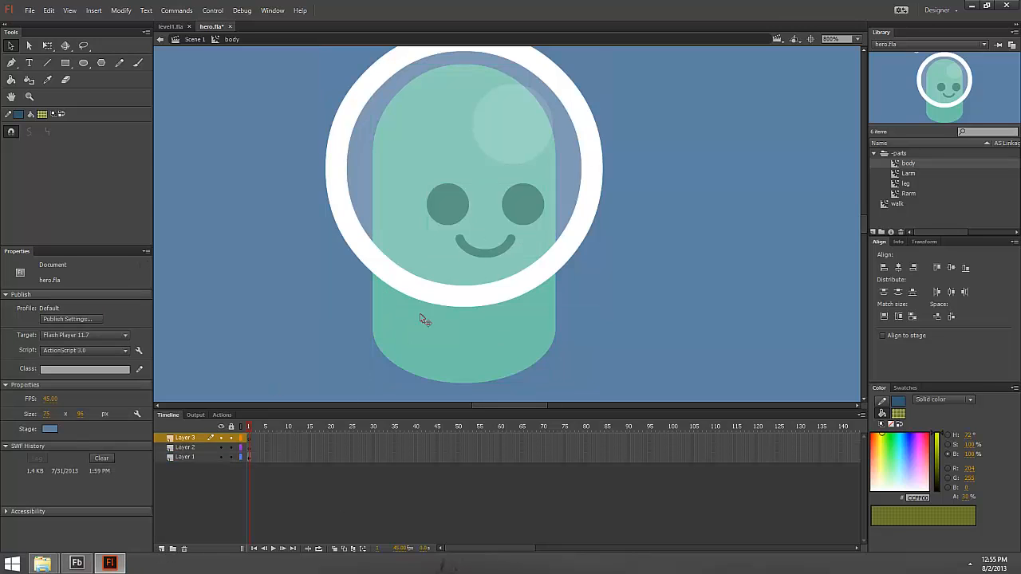
# Move the white-ringed helmet group from Layer 1 to Layer 3 at exactly the same position.
pyautogui.click(434, 291)
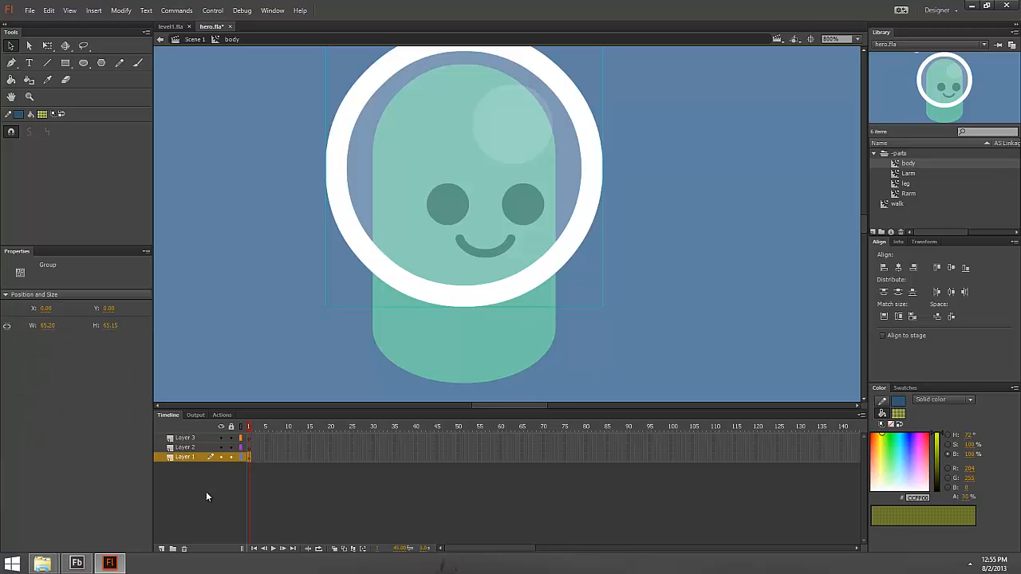
pyautogui.hotkey('ctrl', 'x')
pyautogui.click(185, 438)
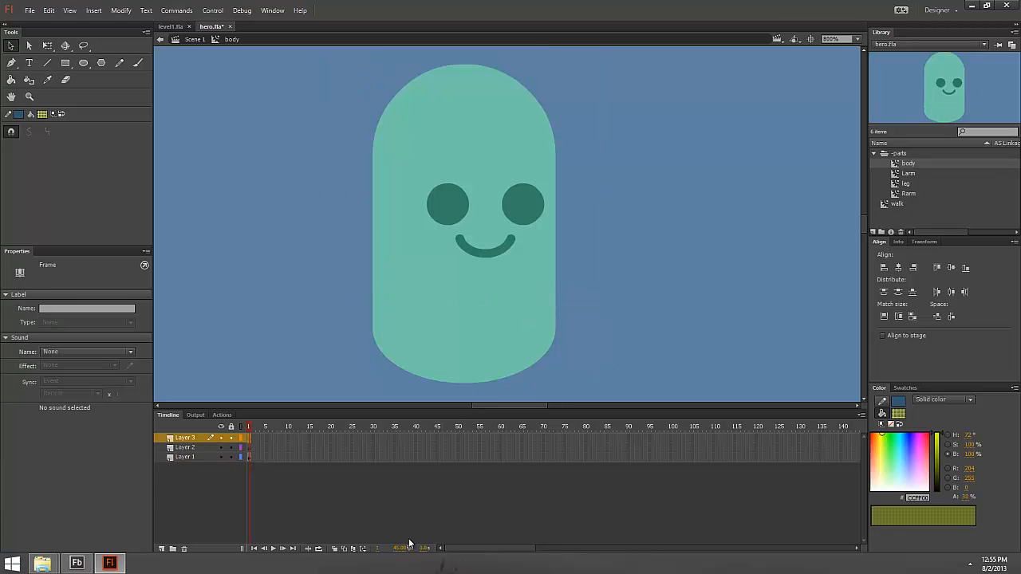
pyautogui.hotkey('ctrl', 'shift', 'v')
pyautogui.click(269, 471)
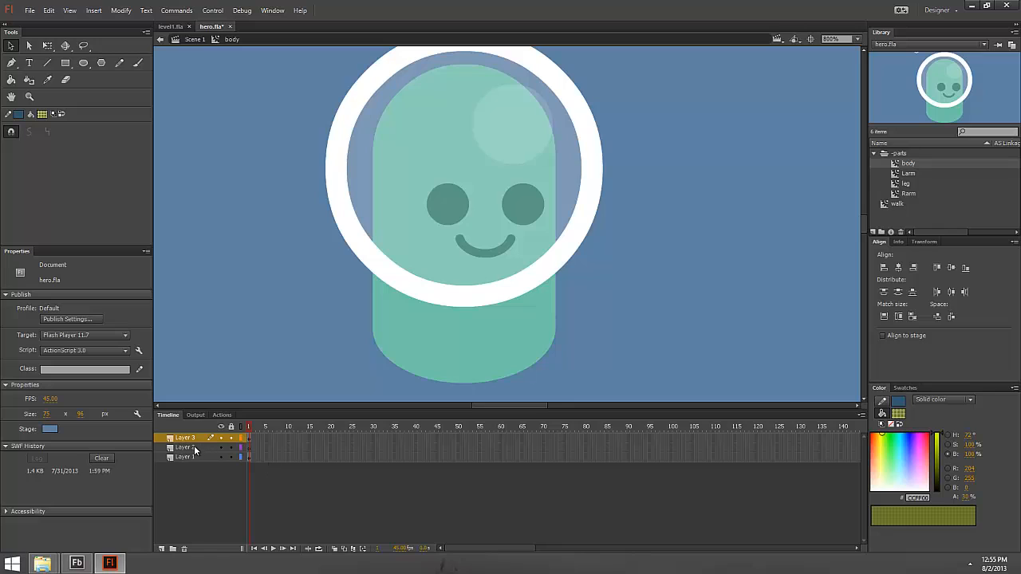
pyautogui.click(467, 217)
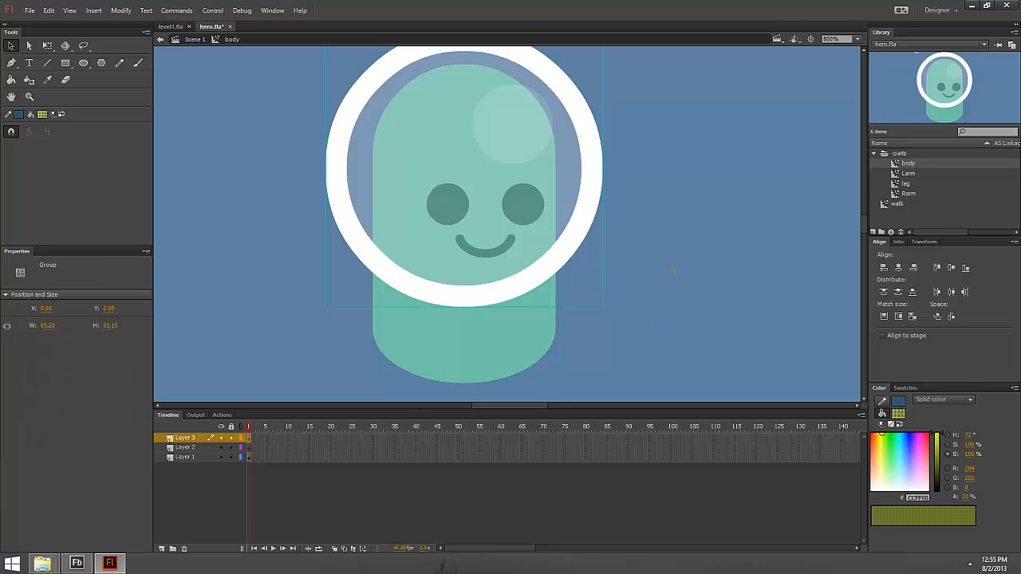
# Lock and hide the helmet's Layer 3, and convert the eyes-and-mouth group into a movie clip named face.
pyautogui.click(231, 438)
pyautogui.click(222, 439)
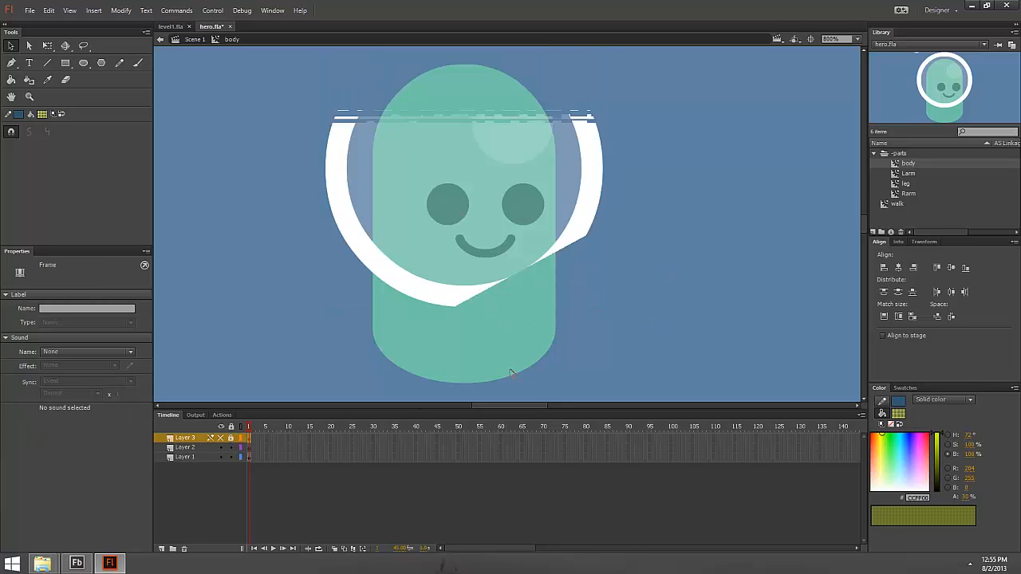
pyautogui.click(465, 219)
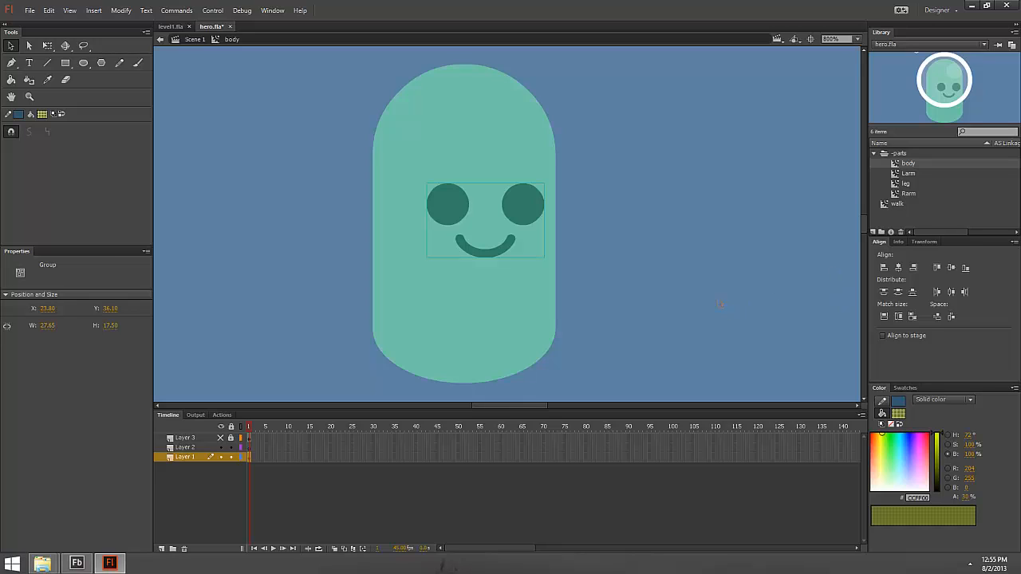
pyautogui.press('F8')
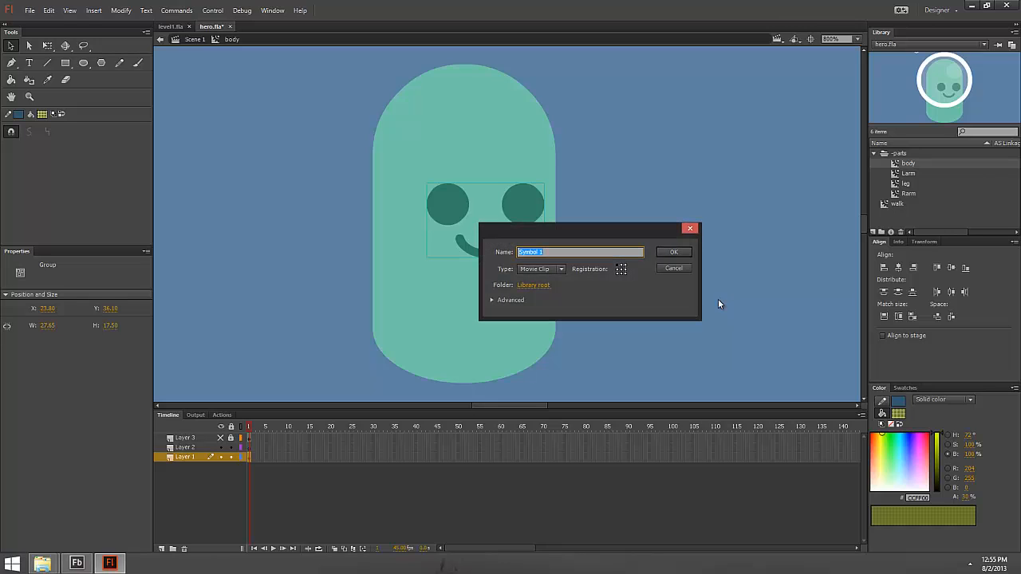
pyautogui.write('face')
pyautogui.press('Return')
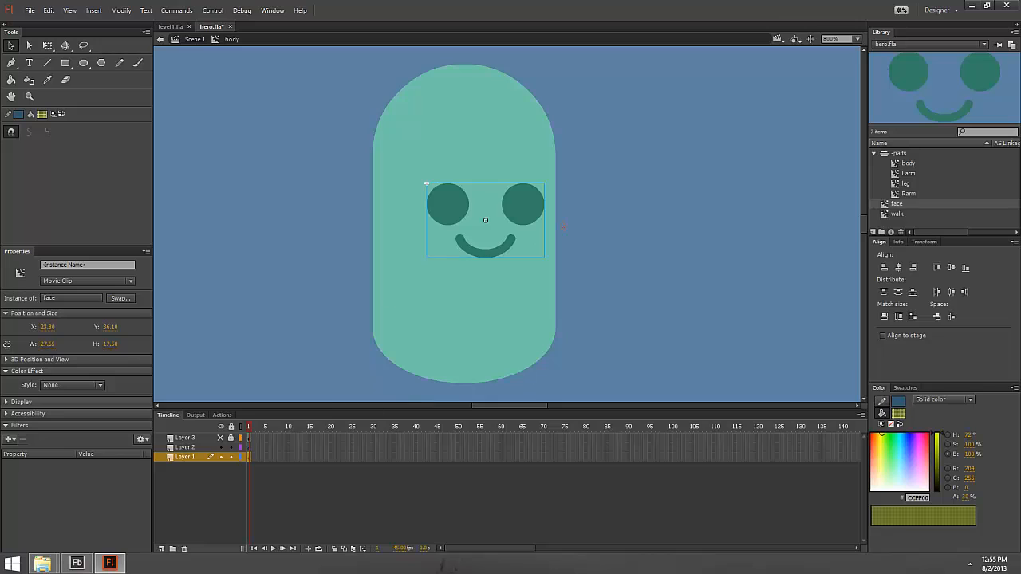
# Delete the face instance from the body clip, and remove the empty Layer 2 with the helmet layer shown again.
pyautogui.press('Delete')
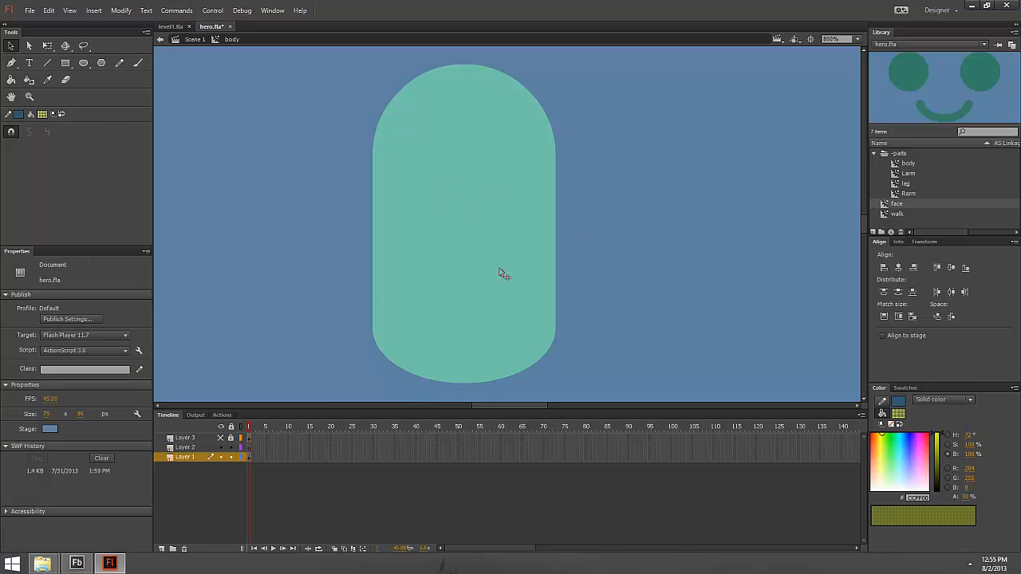
pyautogui.click(221, 438)
pyautogui.click(203, 445)
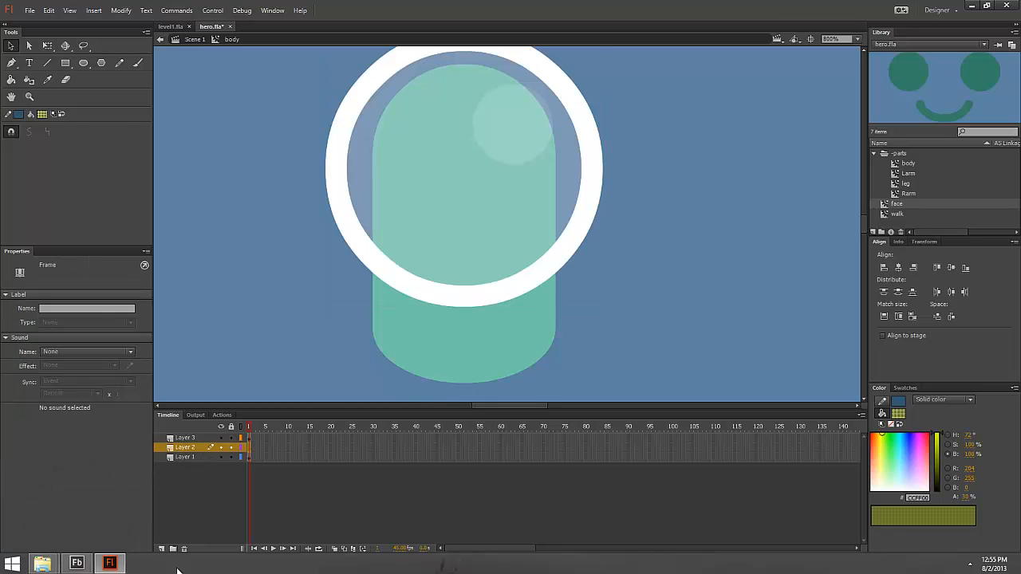
pyautogui.click(186, 549)
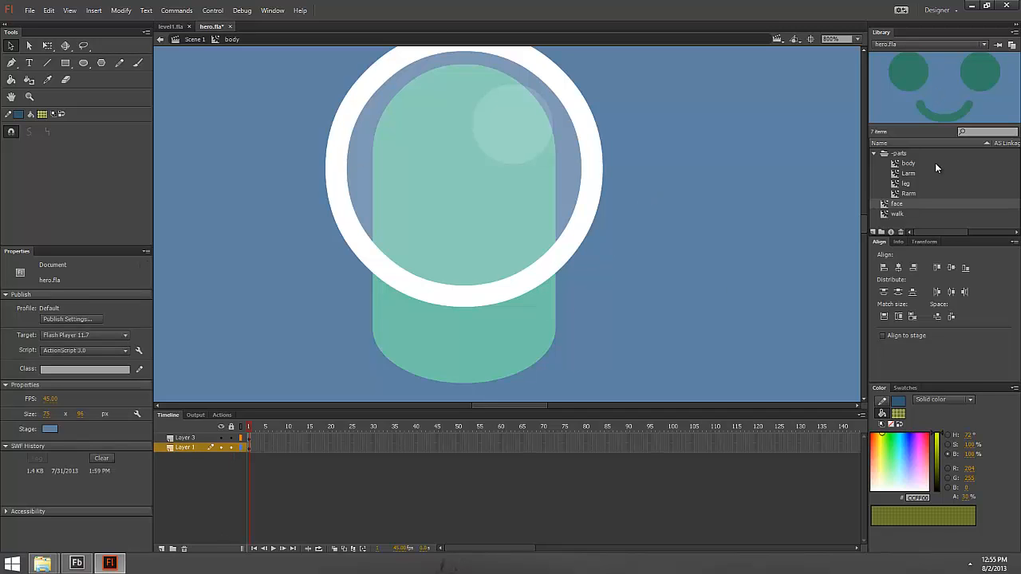
# Move the face movie clip into the -parts library folder and open it for editing.
pyautogui.moveTo(885, 204); pyautogui.dragTo(895, 154)
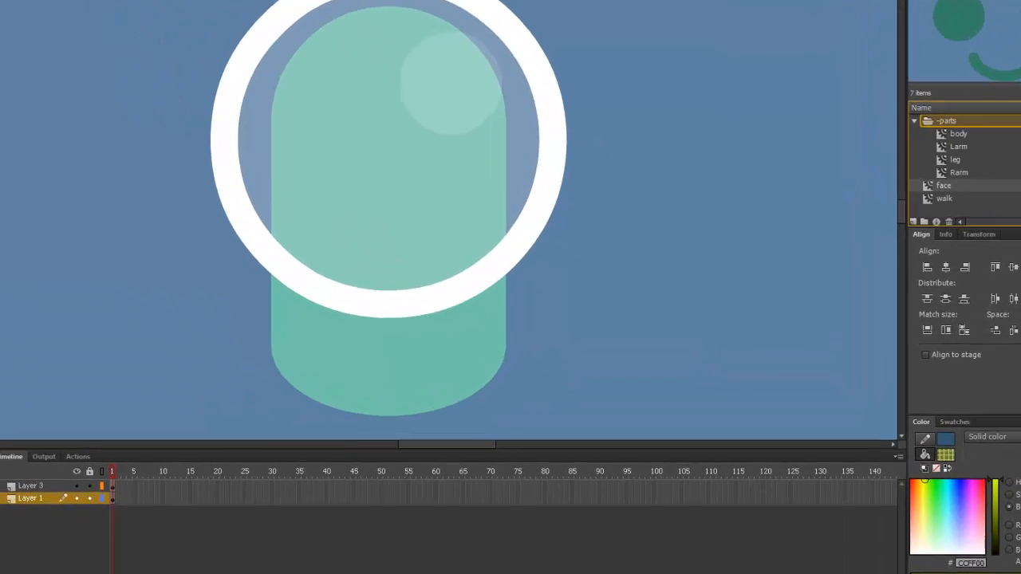
pyautogui.moveTo(949, 121); pyautogui.dragTo(949, 121)
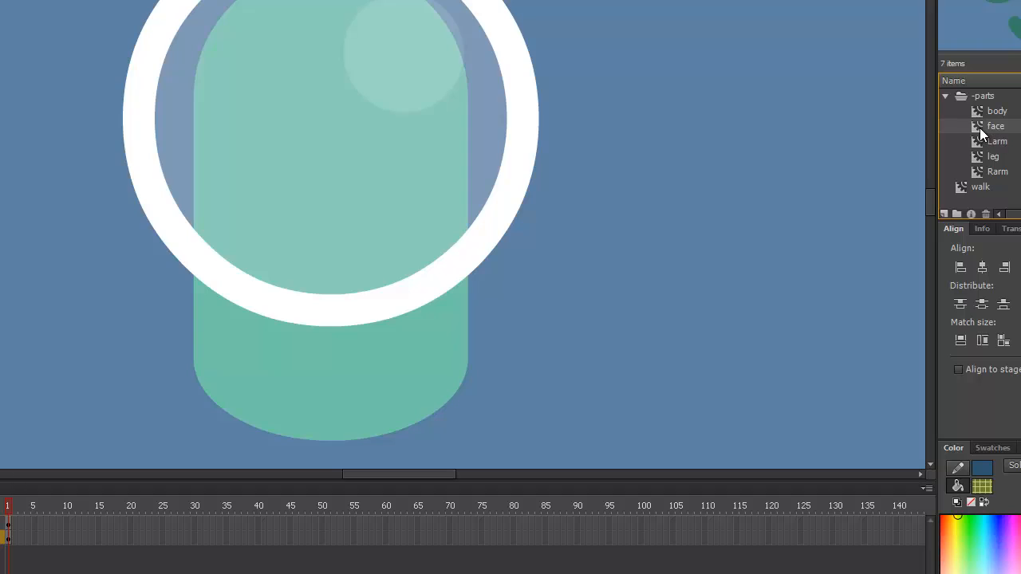
pyautogui.doubleClick(945, 147)
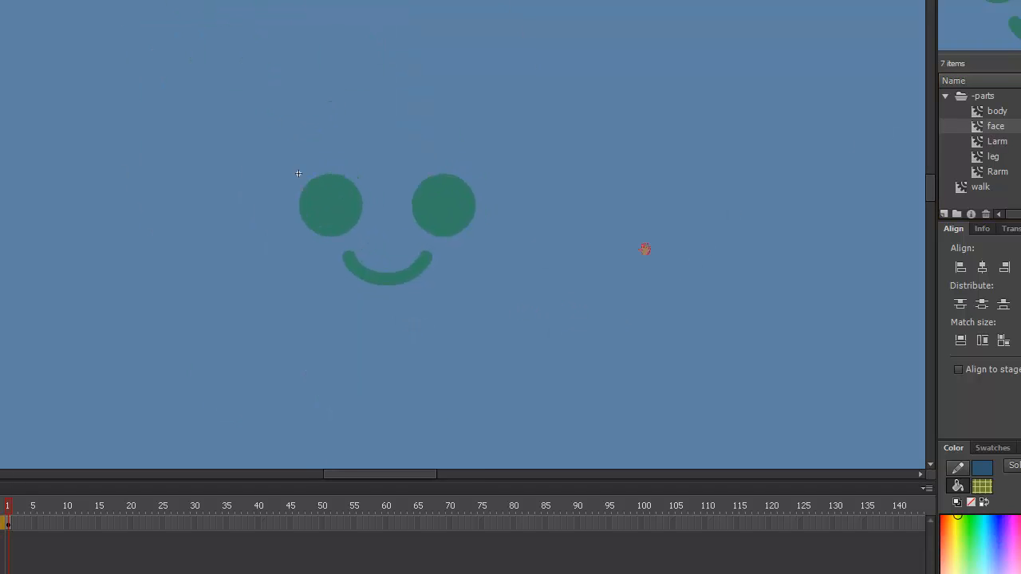
# Break apart the group in the face clip into separate eye and mouth shapes.
pyautogui.click(376, 251)
pyautogui.moveTo(706, 204); pyautogui.dragTo(601, 317)
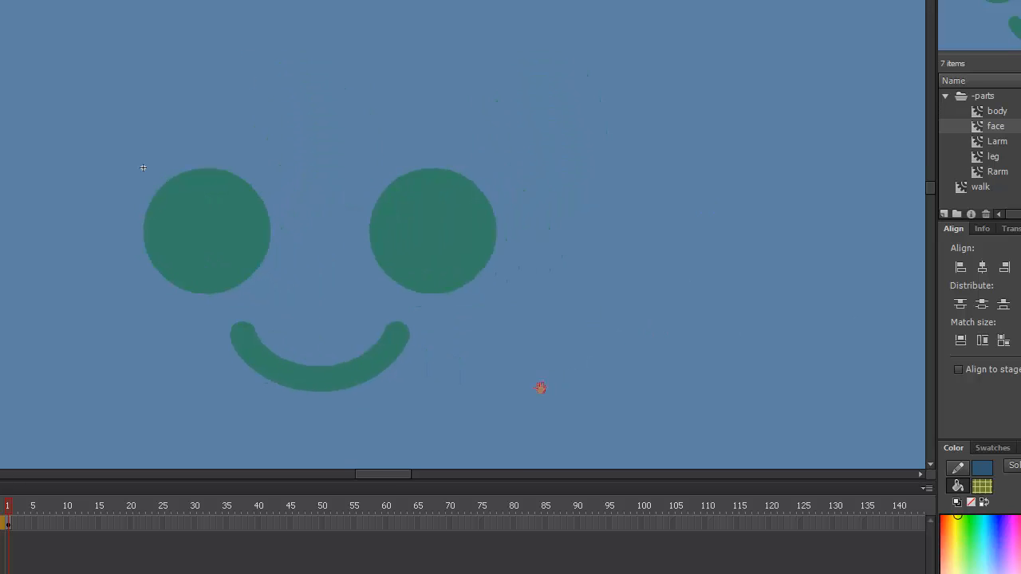
pyautogui.moveTo(540, 388); pyautogui.dragTo(588, 320)
pyautogui.click(308, 276)
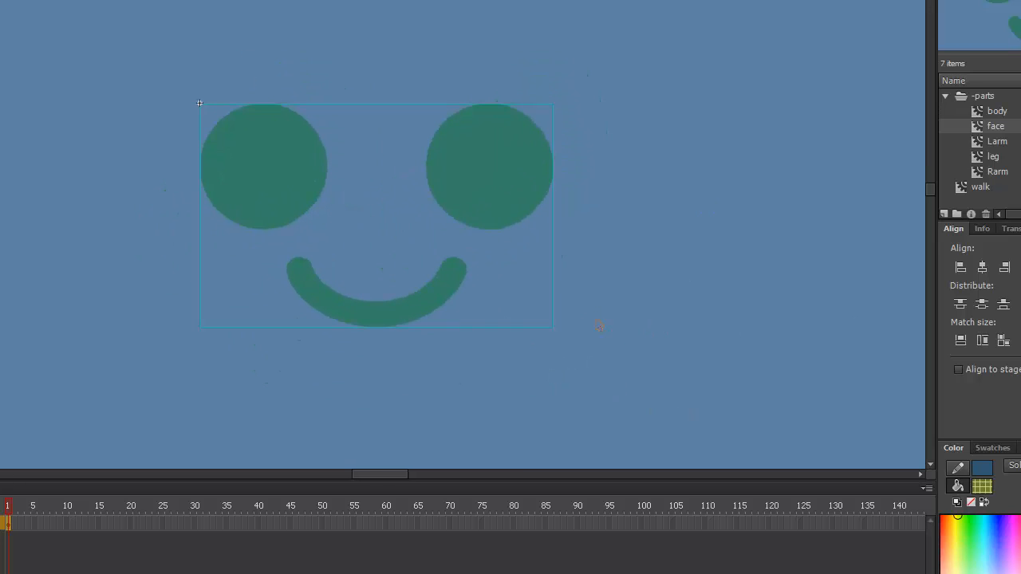
pyautogui.hotkey('ctrl', 'b')
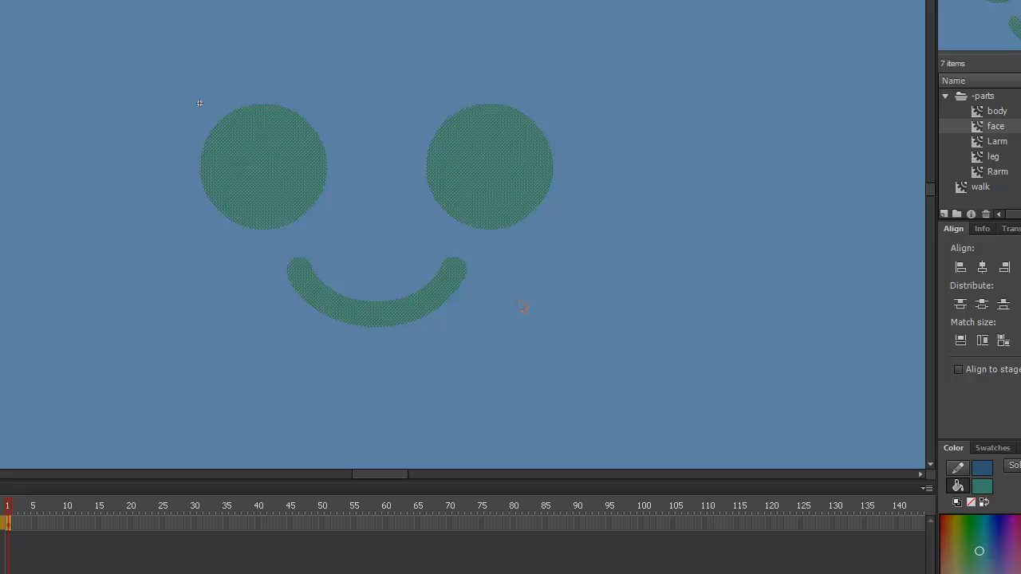
pyautogui.click(564, 357)
# Convert the smile shape into a movie clip named mouth.
pyautogui.click(432, 300)
pyautogui.press('F8')
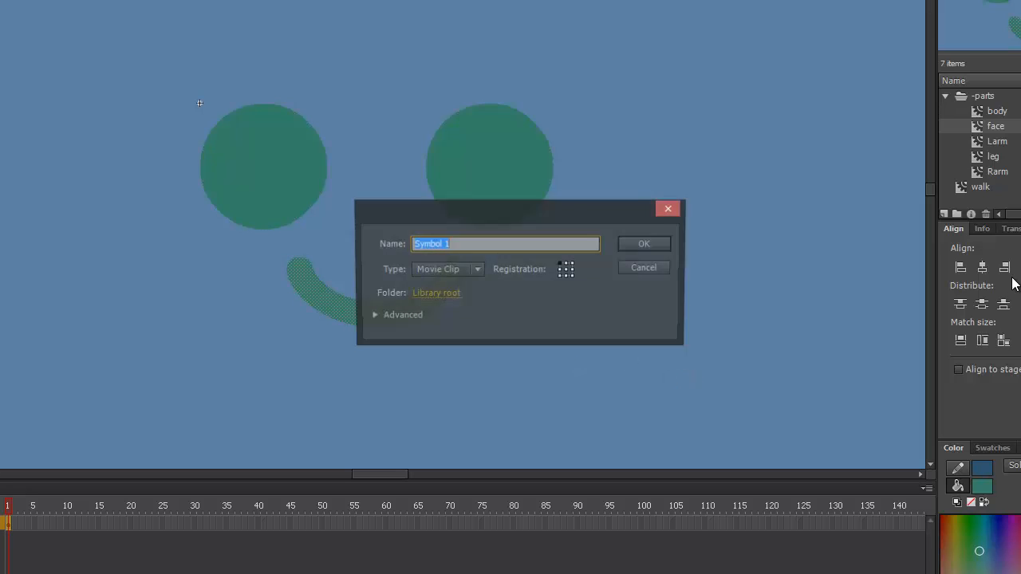
pyautogui.write('mouth')
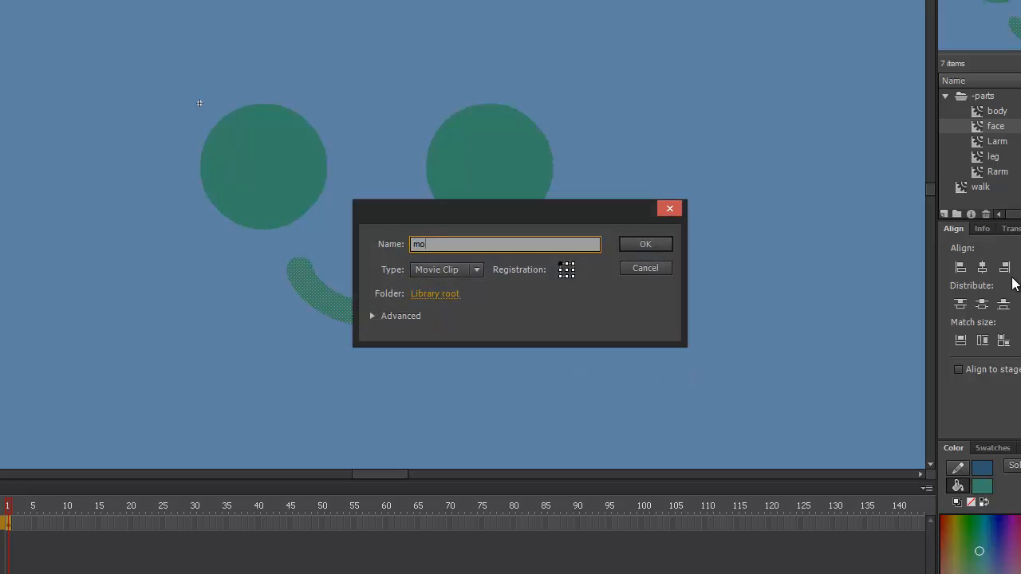
pyautogui.press('Return')
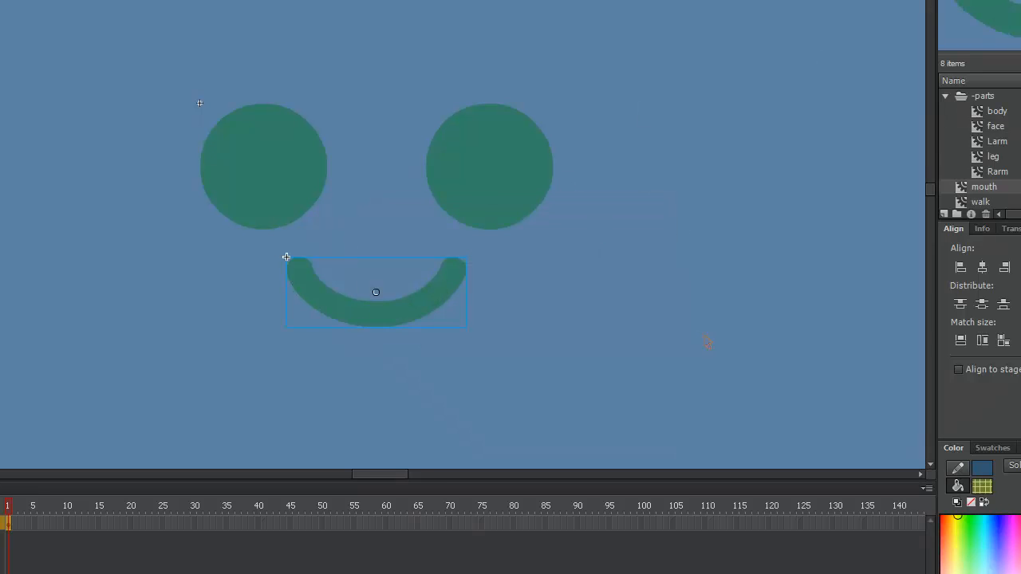
# Convert the left eye circle into a movie clip named eye.
pyautogui.click(307, 187)
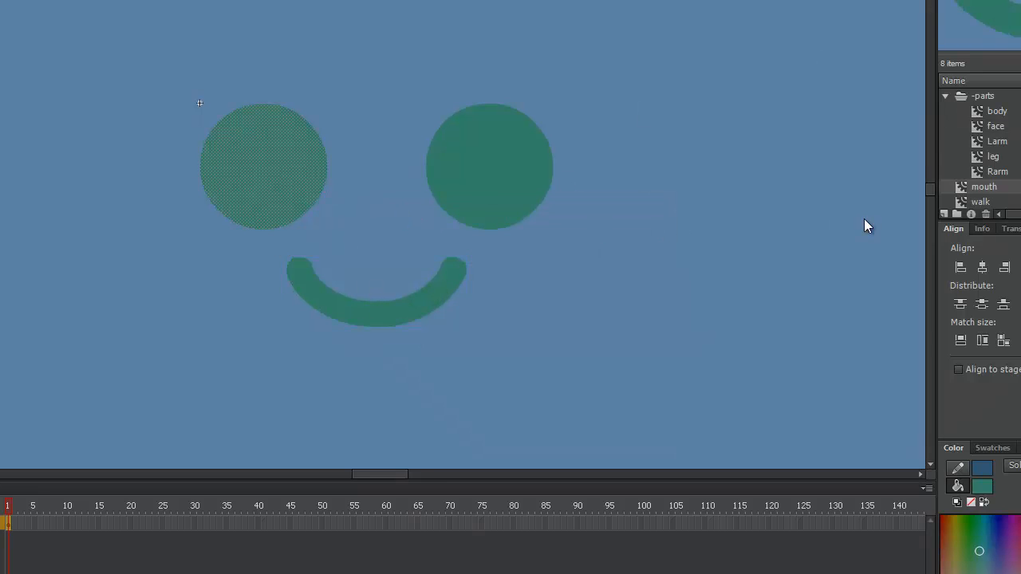
pyautogui.press('F8')
pyautogui.write('ey')
pyautogui.press('Return')
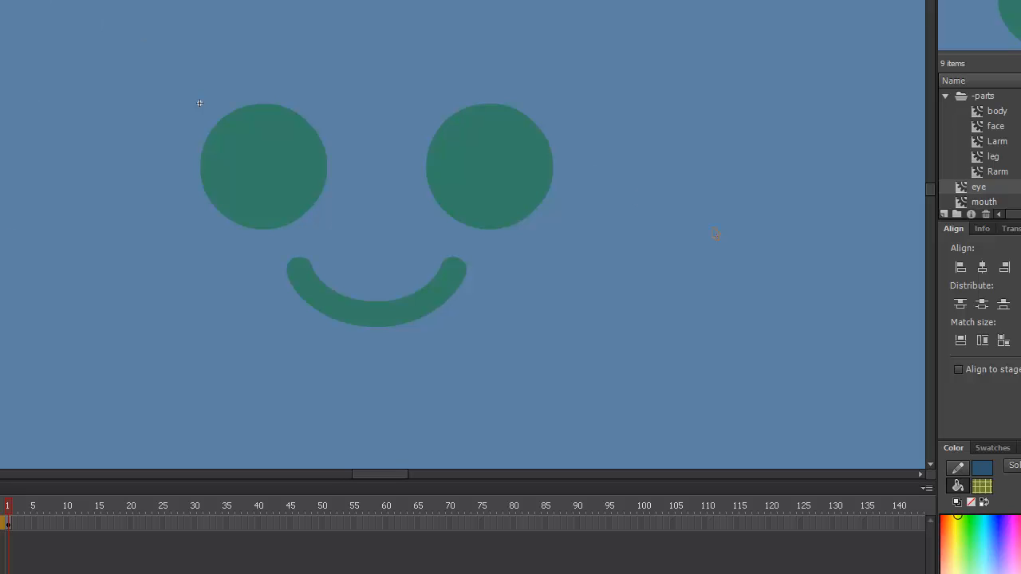
# Move the eye and mouth movie clips into the -parts library folder.
pyautogui.click(998, 187)
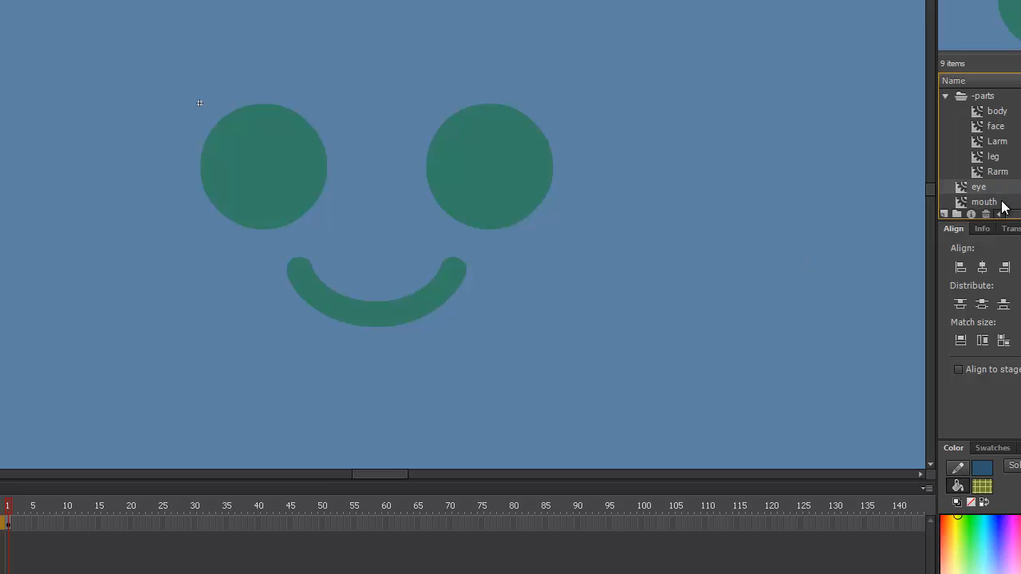
pyautogui.click(1003, 201)
pyautogui.moveTo(1003, 189); pyautogui.dragTo(983, 97)
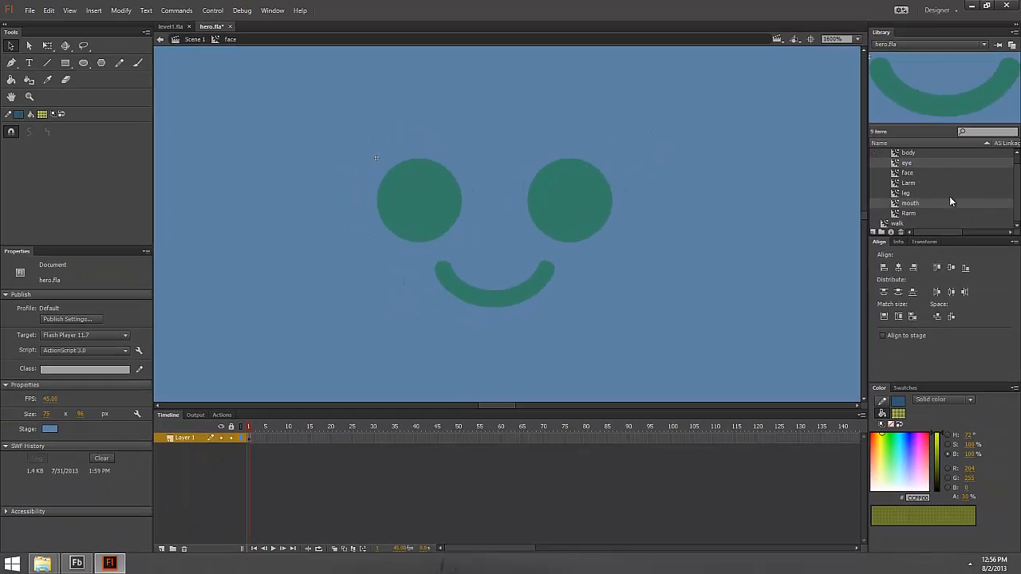
# Open the walk movie clip from the library for editing.
pyautogui.doubleClick(897, 224)
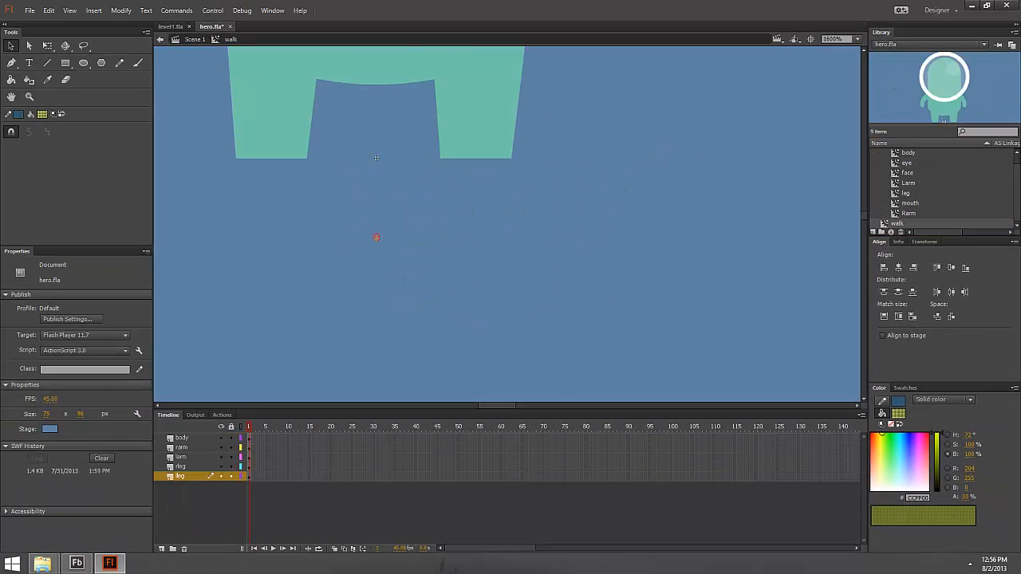
pyautogui.moveTo(376, 236); pyautogui.dragTo(513, 387)
pyautogui.hotkey('ctrl', '-')
pyautogui.moveTo(549, 154); pyautogui.dragTo(511, 290)
# Add three new layers above the body layer in the walk clip's timeline.
pyautogui.click(183, 440)
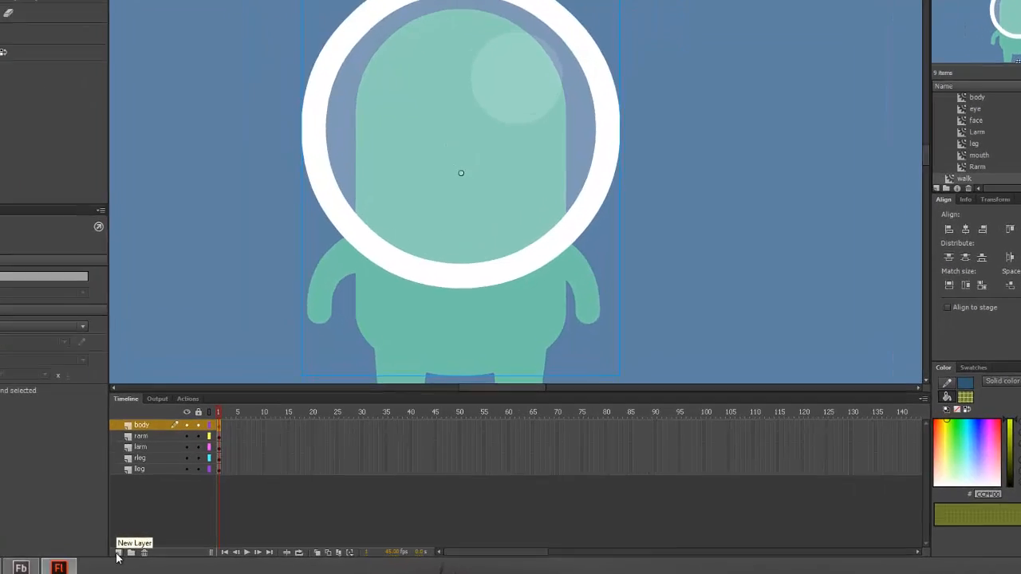
pyautogui.click(161, 549)
pyautogui.click(161, 549)
pyautogui.click(161, 549)
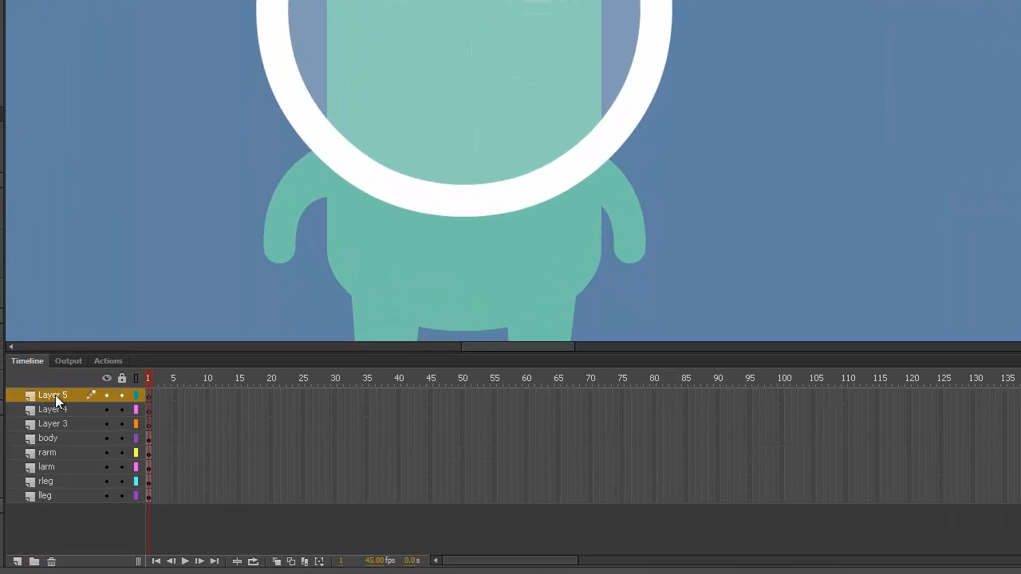
# Rename the three new layers, from the uppermost down, as reye, leye and mouth.
pyautogui.doubleClick(55, 395)
pyautogui.write('reye')
pyautogui.doubleClick(52, 410)
pyautogui.write('leye')
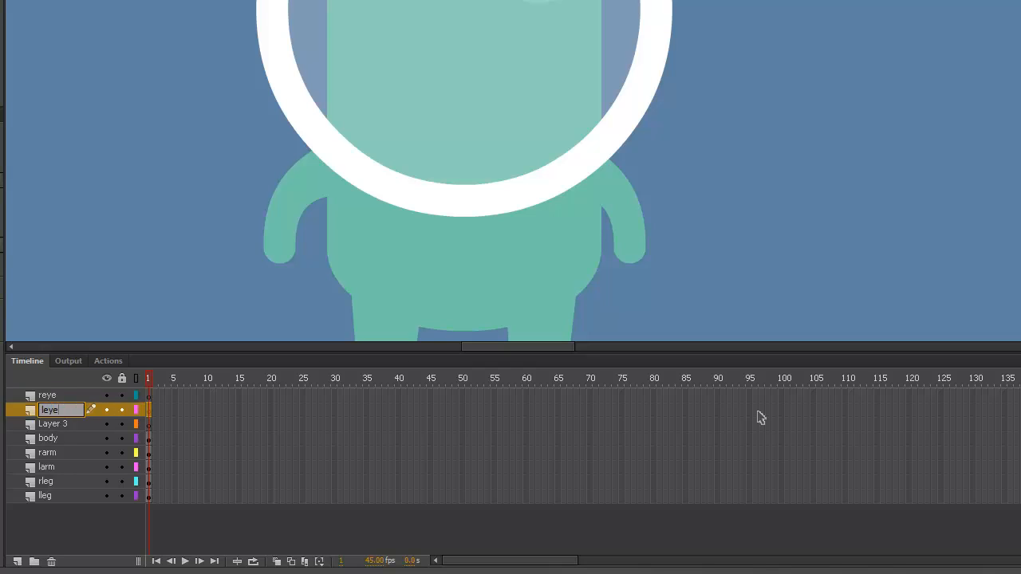
pyautogui.doubleClick(61, 420)
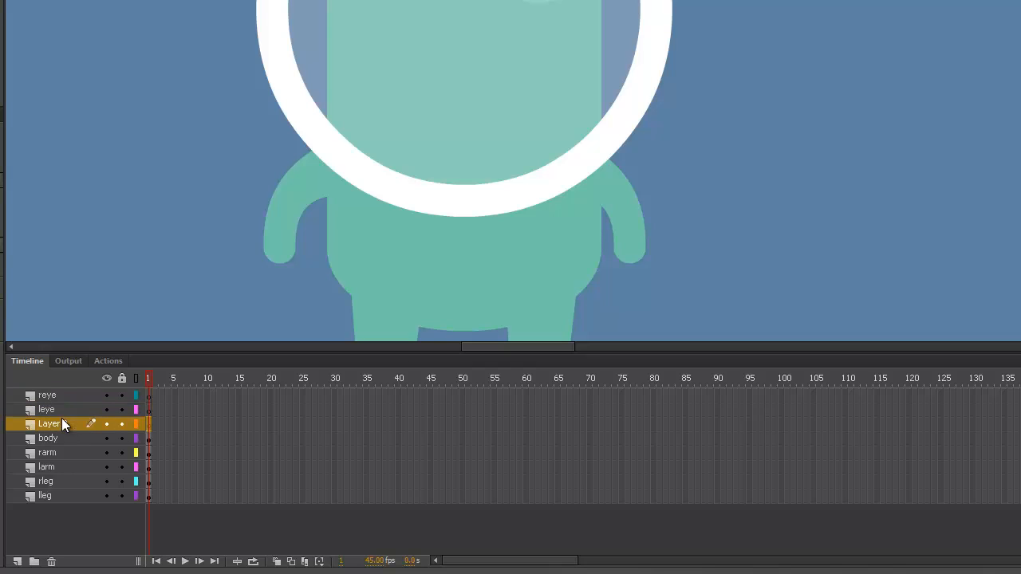
pyautogui.write('mouth')
pyautogui.press('Return')
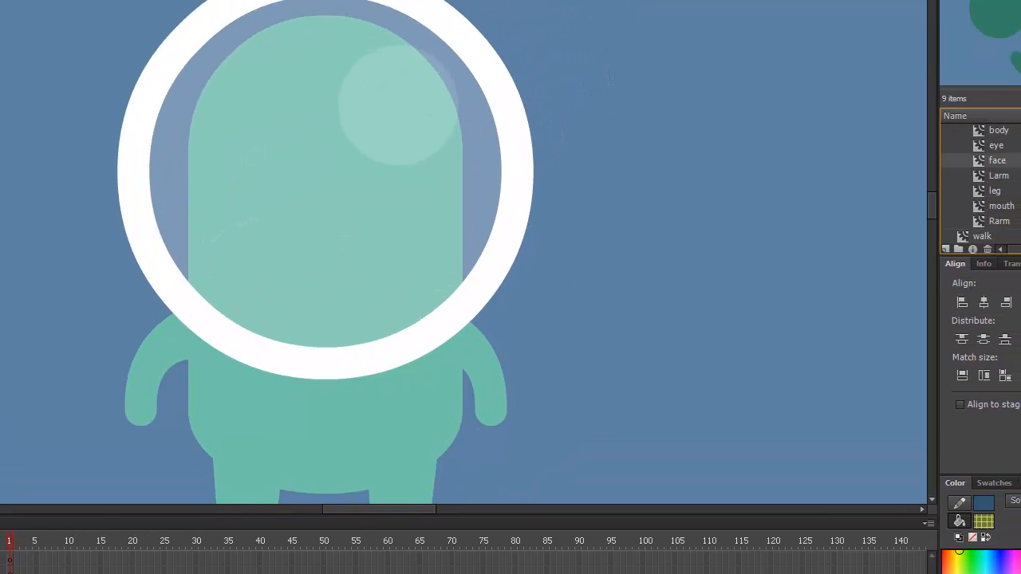
# Place the face movie clip inside the helmet, flush with the body's right edge, and shift it slightly upward.
pyautogui.moveTo(998, 160); pyautogui.dragTo(420, 229)
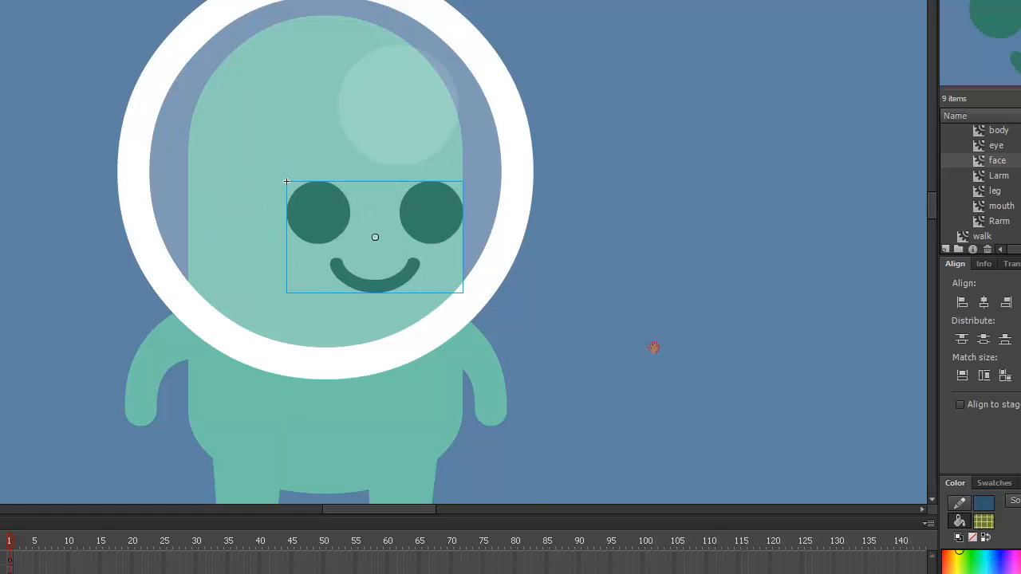
pyautogui.scroll(-2, 403, 267)
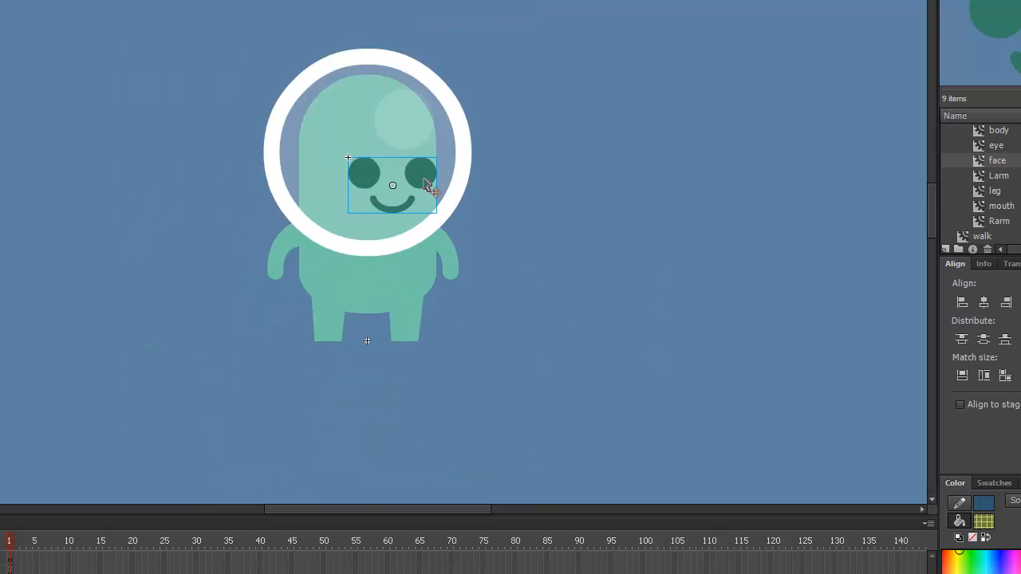
pyautogui.moveTo(429, 189)
pyautogui.mouseDown()
pyautogui.moveTo(364, 171)
pyautogui.moveTo(456, 189)
pyautogui.moveTo(438, 183)
pyautogui.mouseUp()
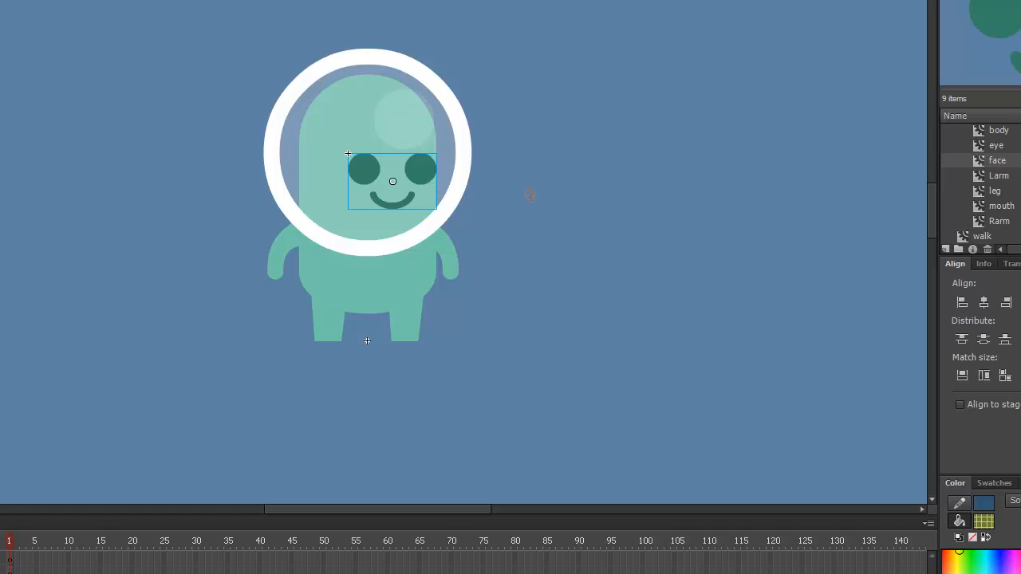
# Shift the face clip slightly left so it sits just inside the body's right edge.
pyautogui.moveTo(577, 195); pyautogui.dragTo(906, 203)
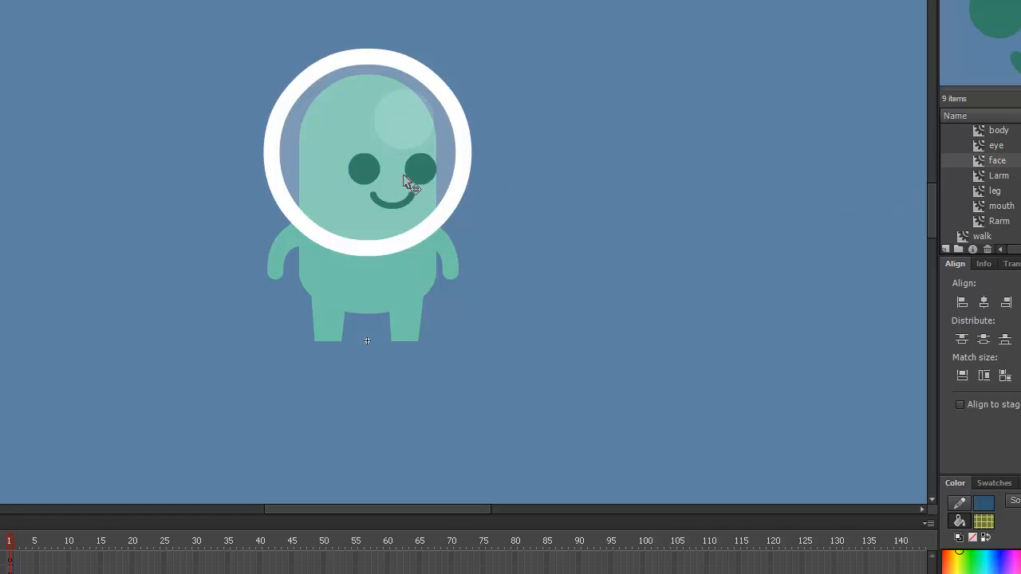
pyautogui.click(430, 175)
pyautogui.moveTo(432, 176); pyautogui.dragTo(426, 175)
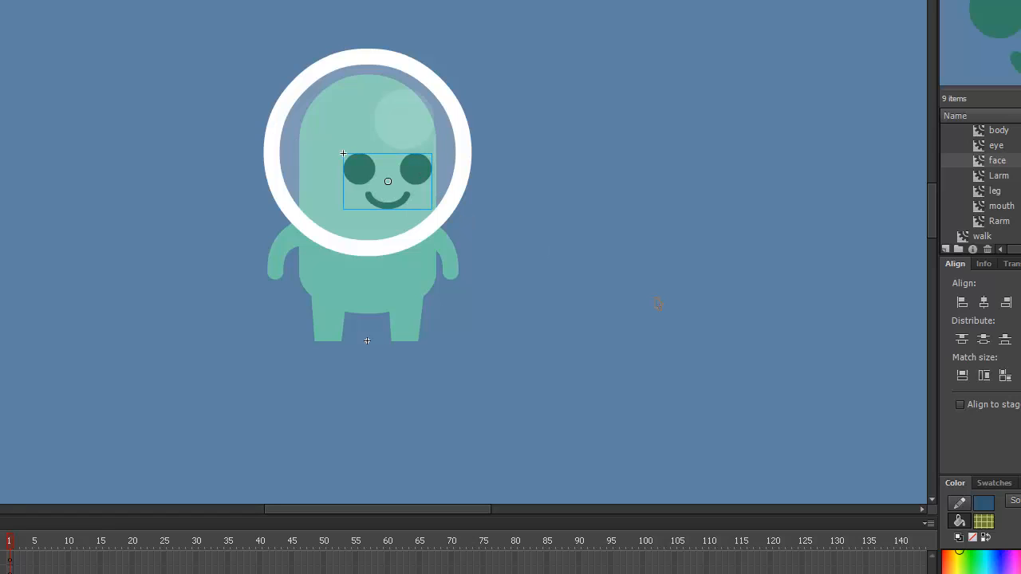
pyautogui.click(551, 247)
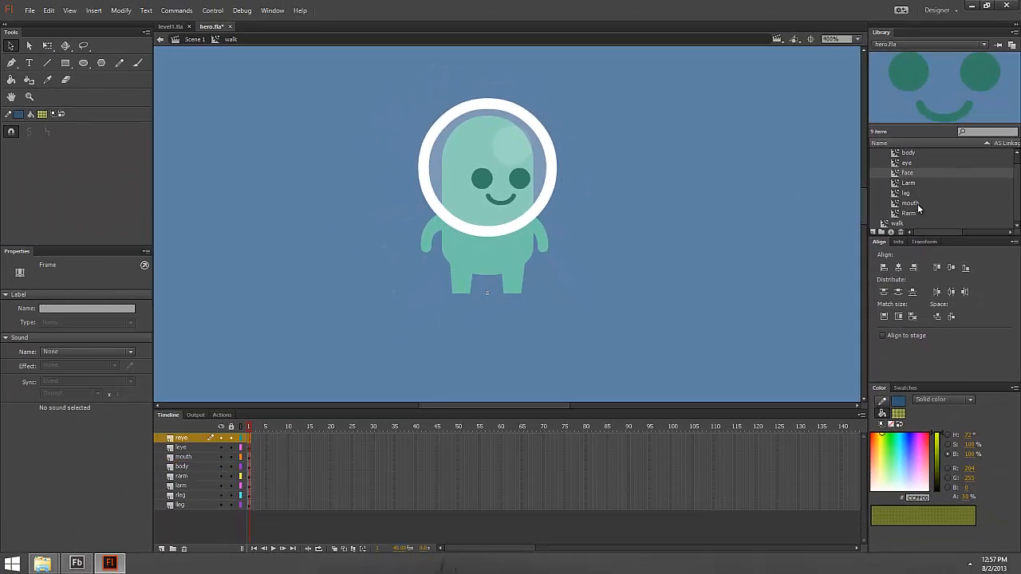
# Place the eye movie clip on the reye layer, exactly over the face's left-hand eye.
pyautogui.scroll(1, 922, 191)
pyautogui.click(907, 173)
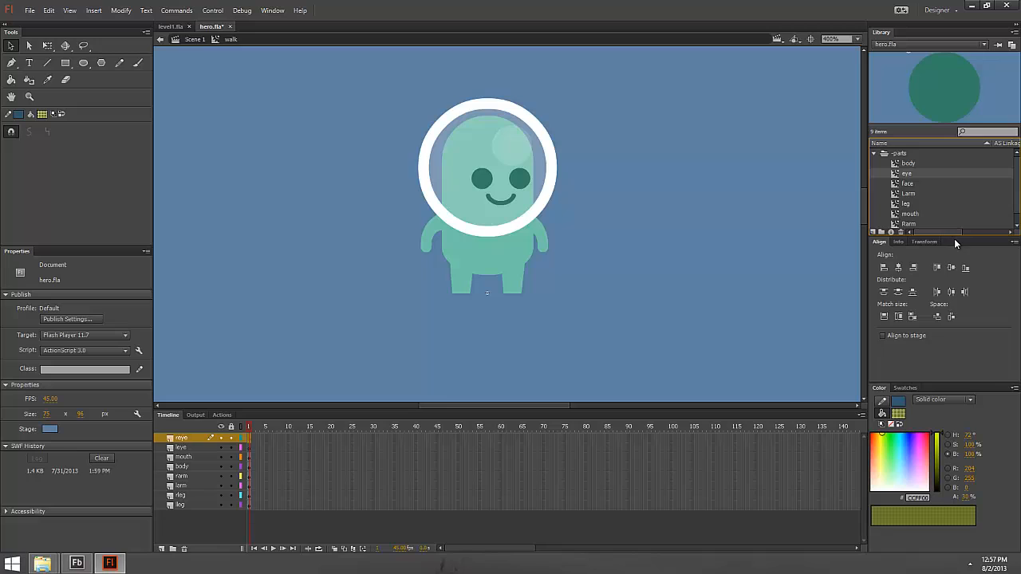
pyautogui.moveTo(953, 238); pyautogui.dragTo(958, 278)
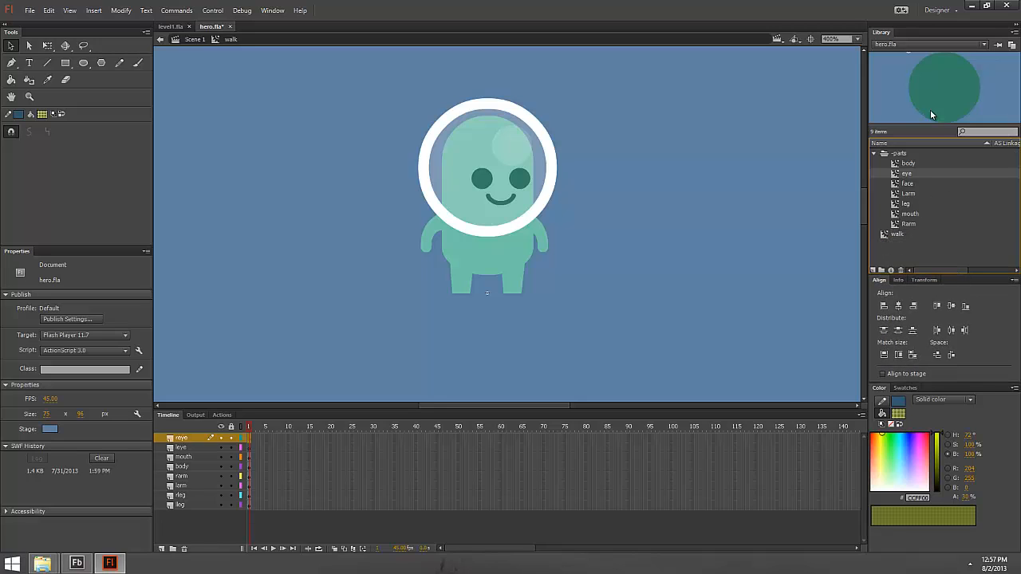
pyautogui.moveTo(835, 133); pyautogui.dragTo(483, 182)
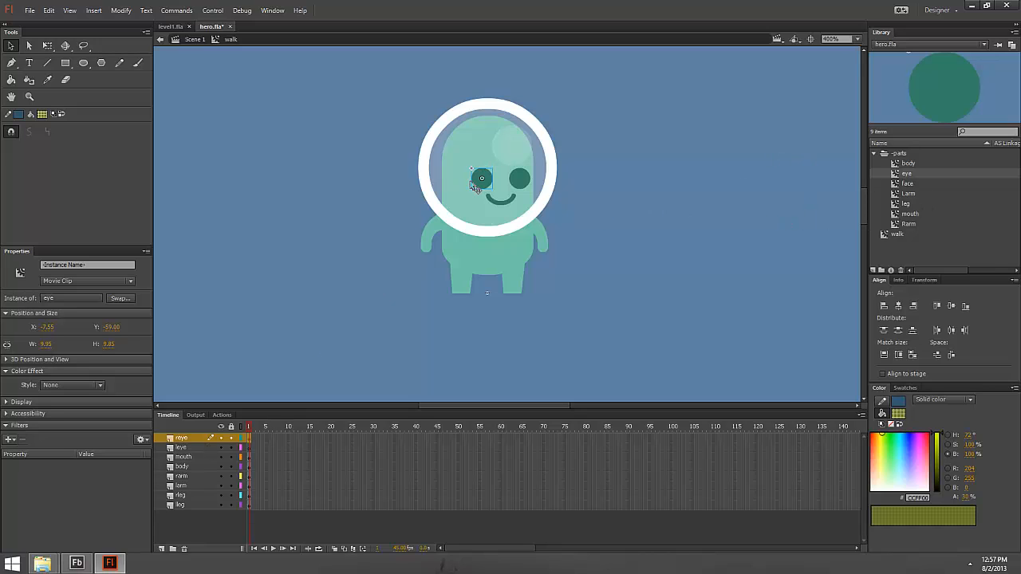
# Duplicate the eye, transfer the copy to the leye layer and position it over the face's right-hand eye.
pyautogui.moveTo(482, 178); pyautogui.dragTo(511, 227)
pyautogui.press('Delete')
pyautogui.click(190, 450)
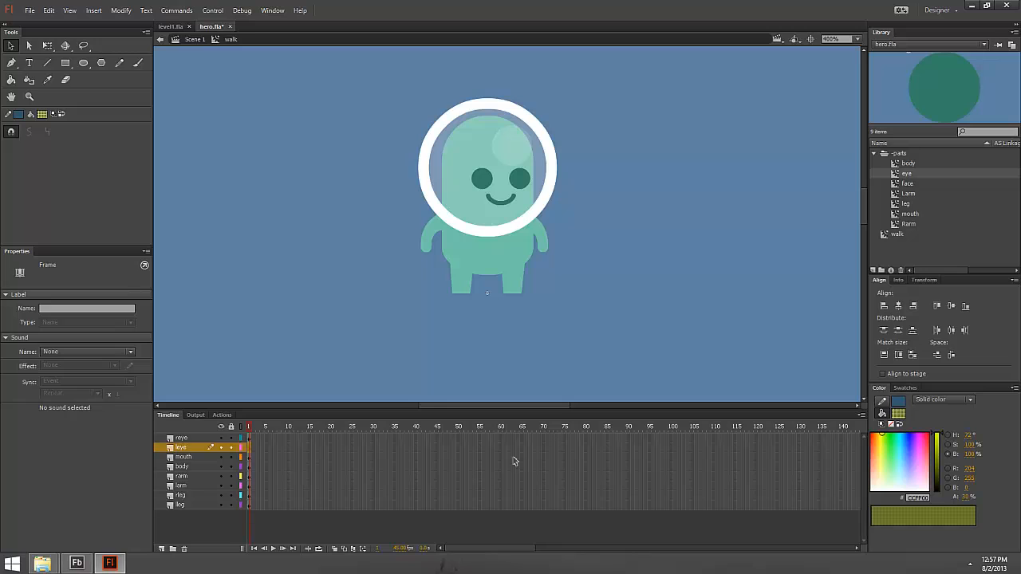
pyautogui.hotkey('ctrl', 'shift', 'v')
pyautogui.moveTo(509, 226); pyautogui.dragTo(528, 184)
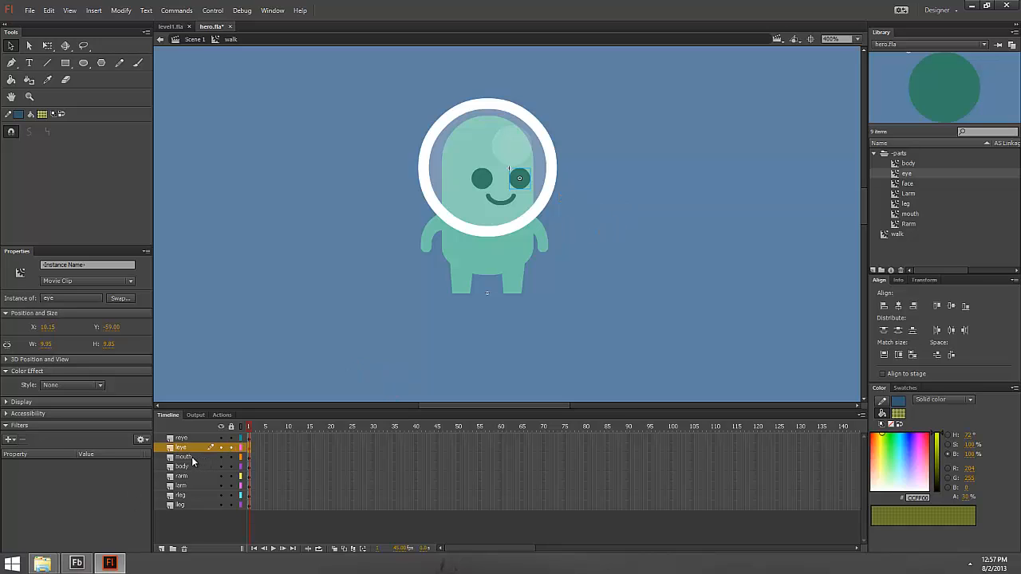
# Place the mouth movie clip over the face's mouth on the mouth layer and delete the face clip.
pyautogui.click(911, 214)
pyautogui.moveTo(951, 102); pyautogui.dragTo(515, 206)
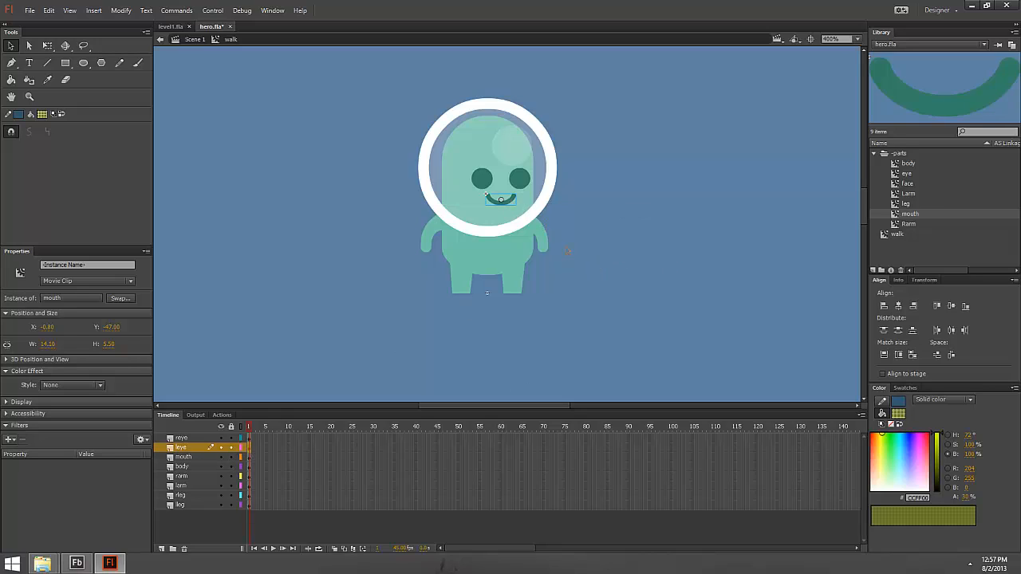
pyautogui.click(560, 217)
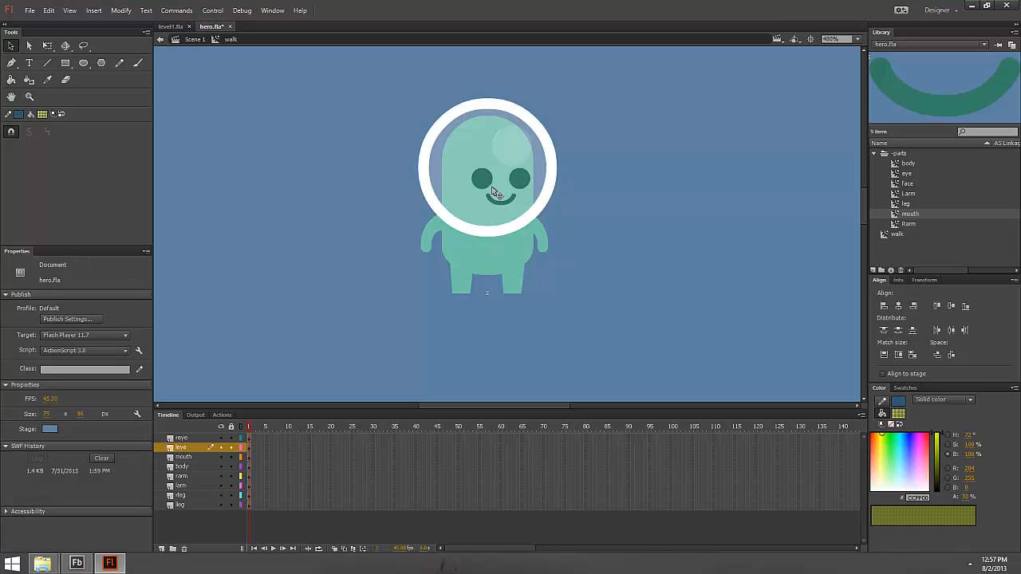
pyautogui.click(504, 196)
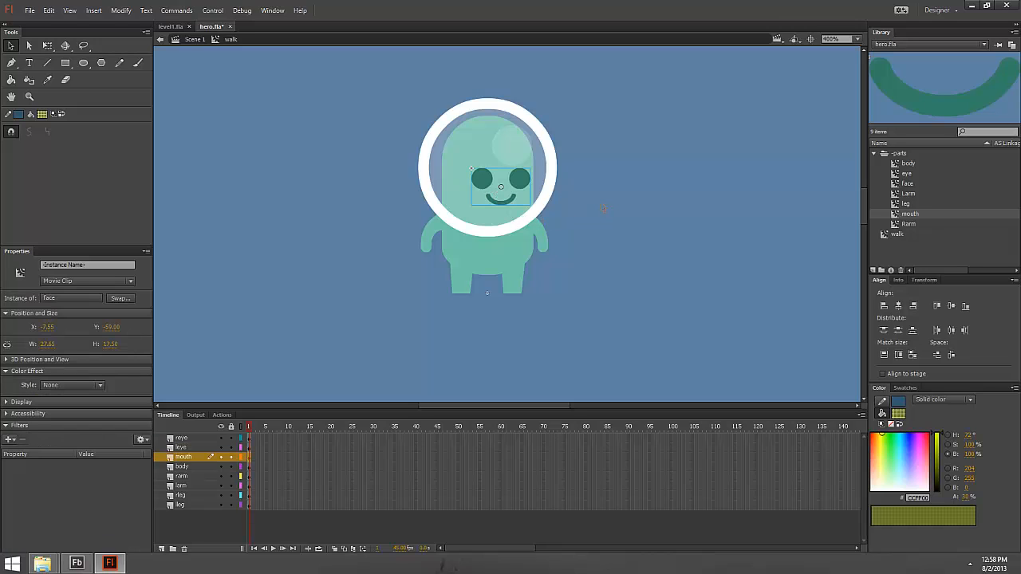
pyautogui.press('Delete')
pyautogui.hotkey('ctrl', 'z')
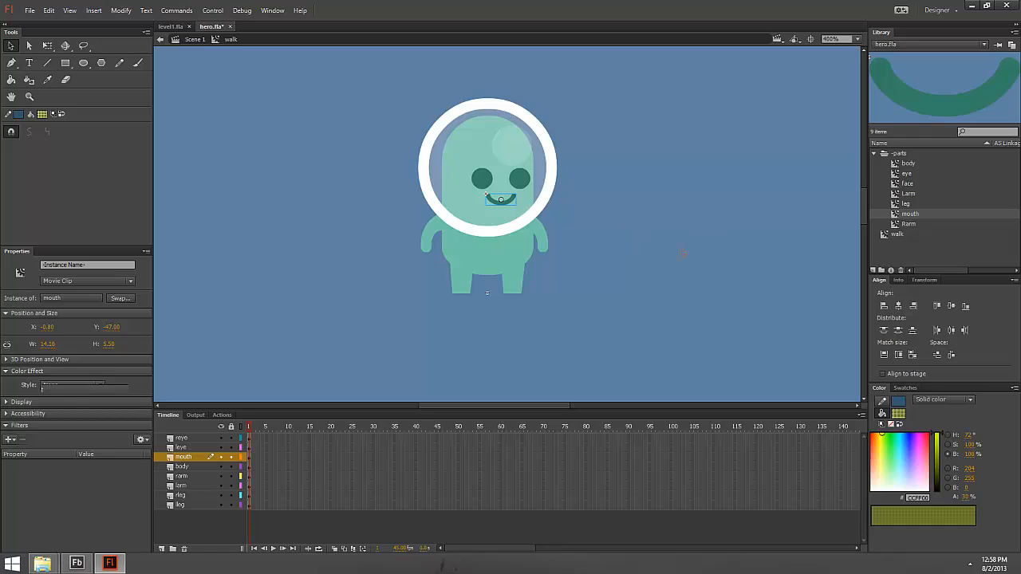
pyautogui.hotkey('ctrl', 'shift', 'a')
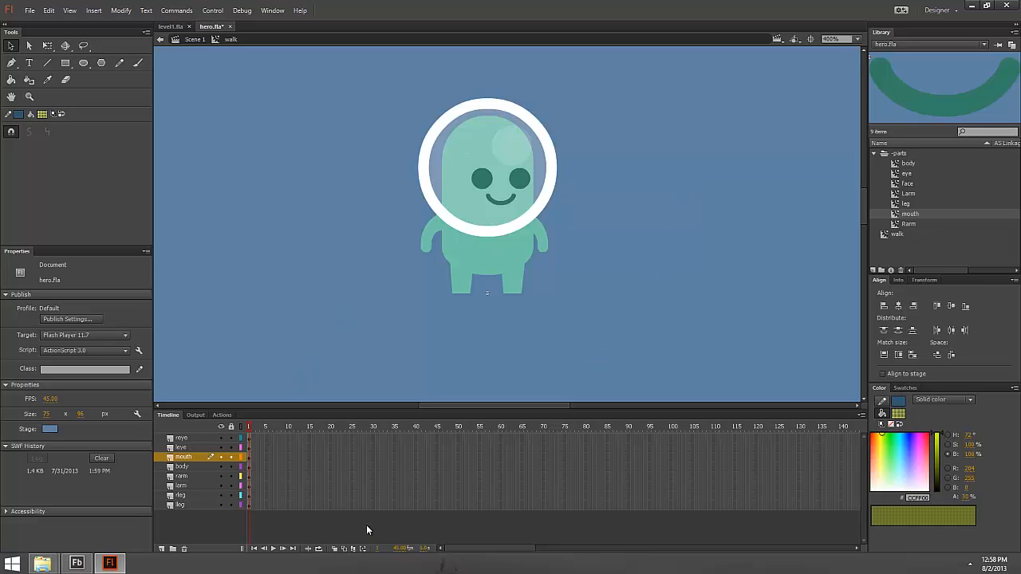
# Select all the hero's parts and move them straight down until the registration point lies near the character's middle.
pyautogui.moveTo(626, 273); pyautogui.dragTo(603, 276)
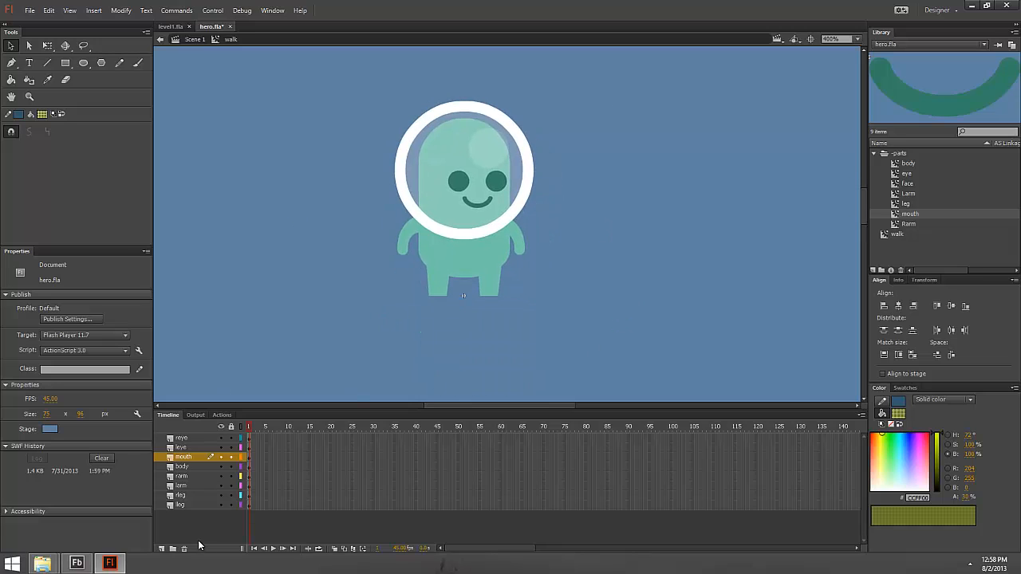
pyautogui.click(200, 505)
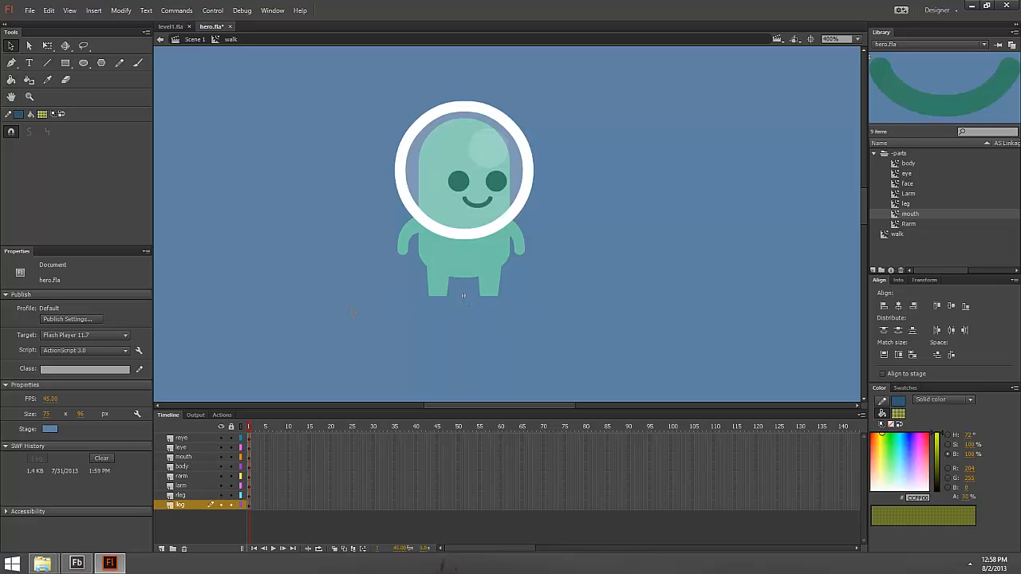
pyautogui.moveTo(351, 340); pyautogui.dragTo(690, 64)
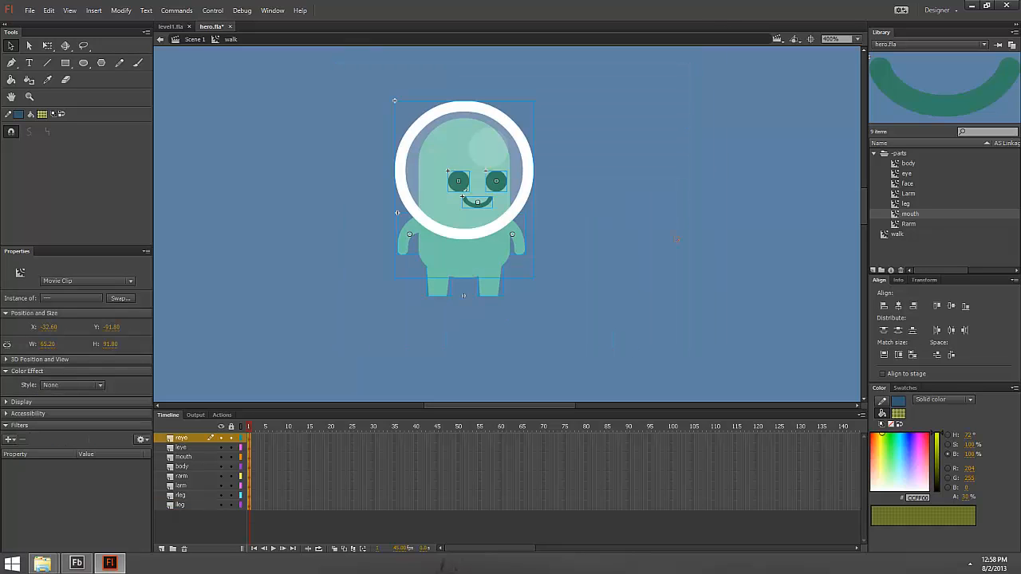
pyautogui.moveTo(469, 260); pyautogui.dragTo(469, 340)
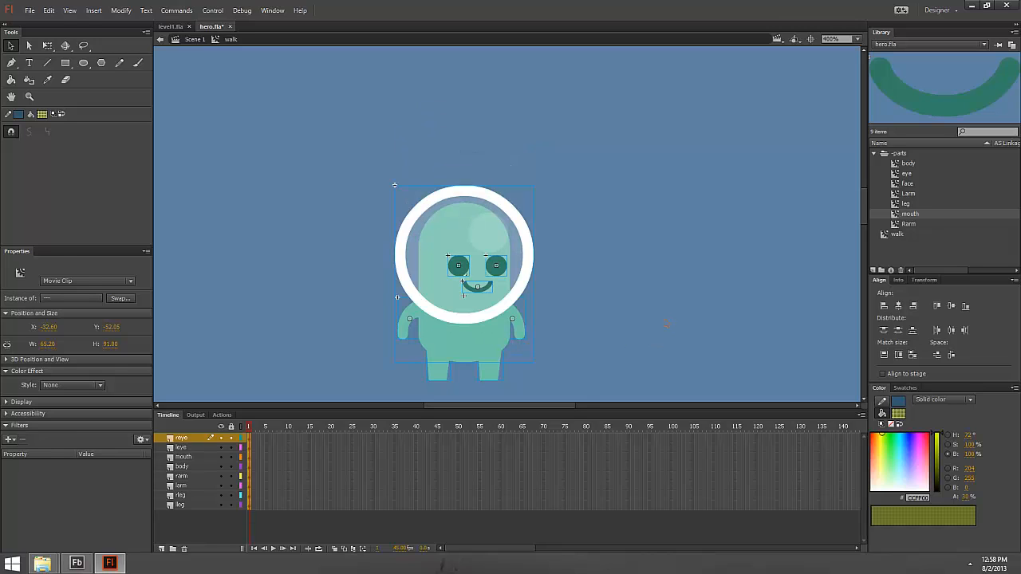
pyautogui.click(659, 369)
pyautogui.moveTo(658, 369); pyautogui.dragTo(644, 280)
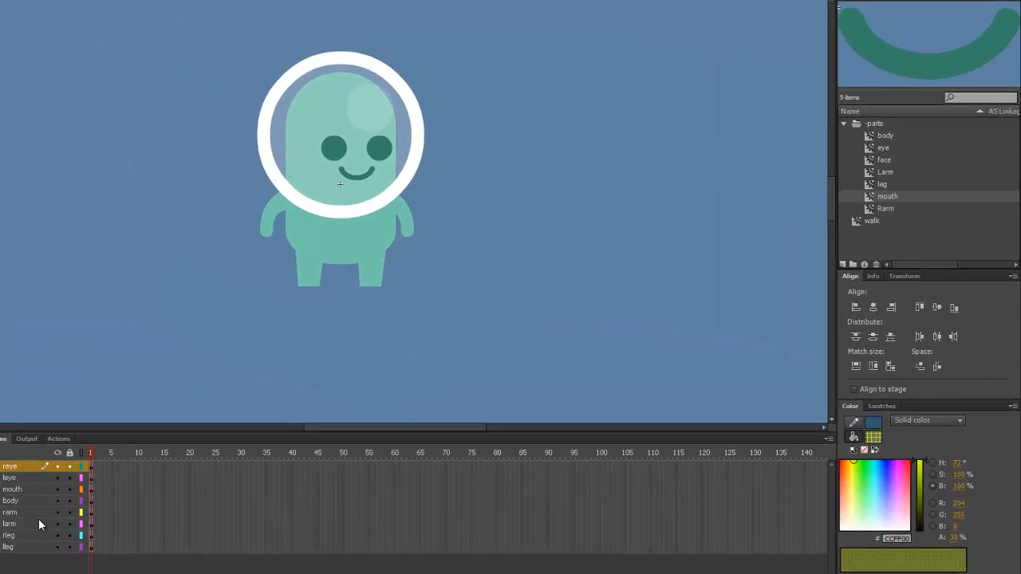
# Duplicate the walk movie clip as walk copy and place an instance of it beside the hero.
pyautogui.click(1, 568)
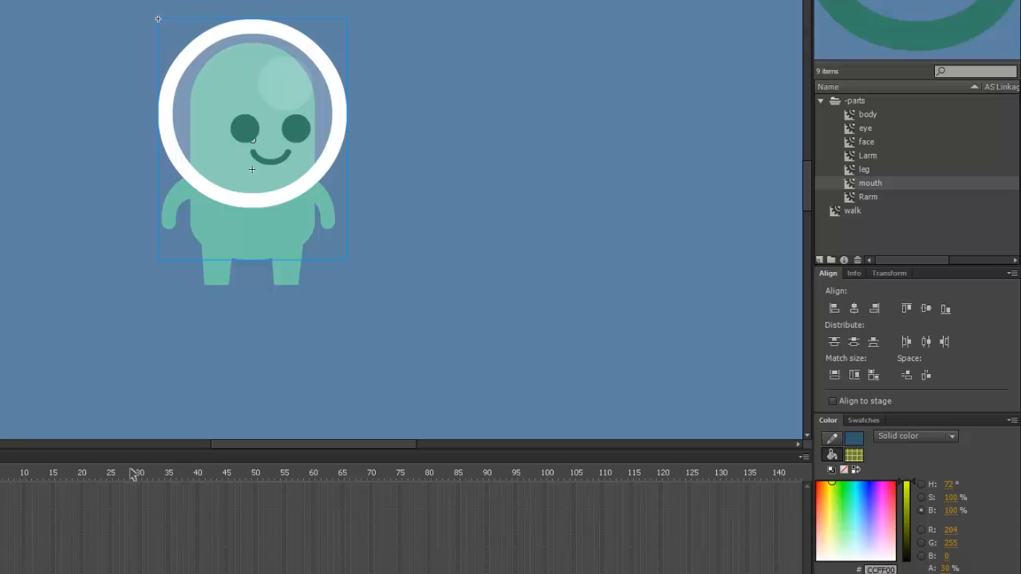
pyautogui.rightClick(838, 210)
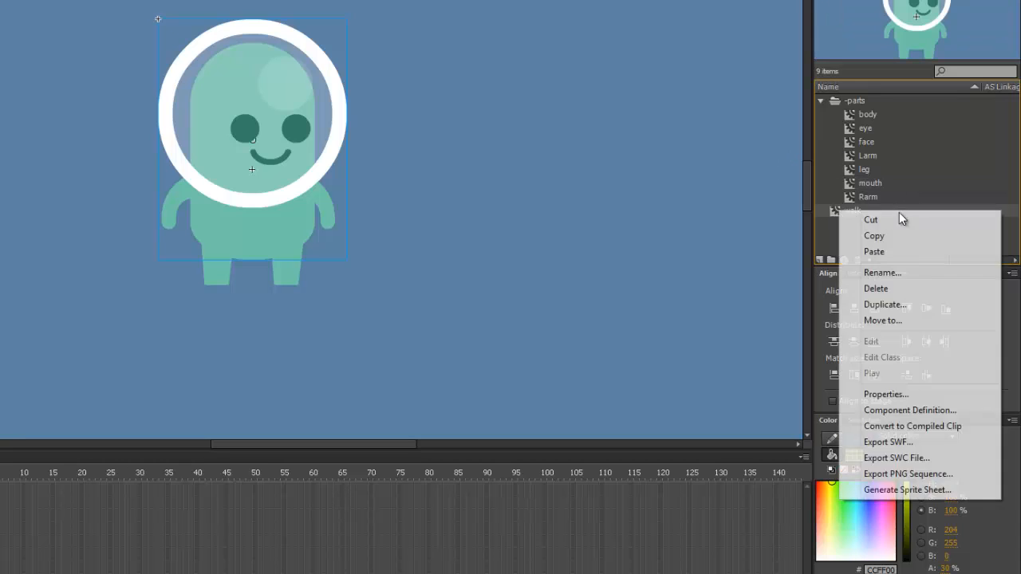
pyautogui.click(905, 309)
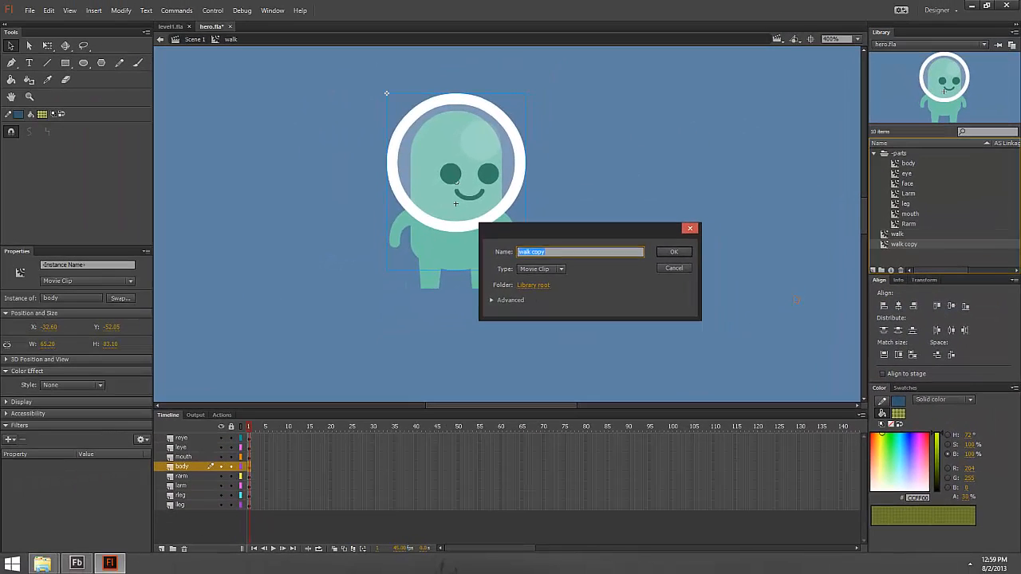
pyautogui.press('Return')
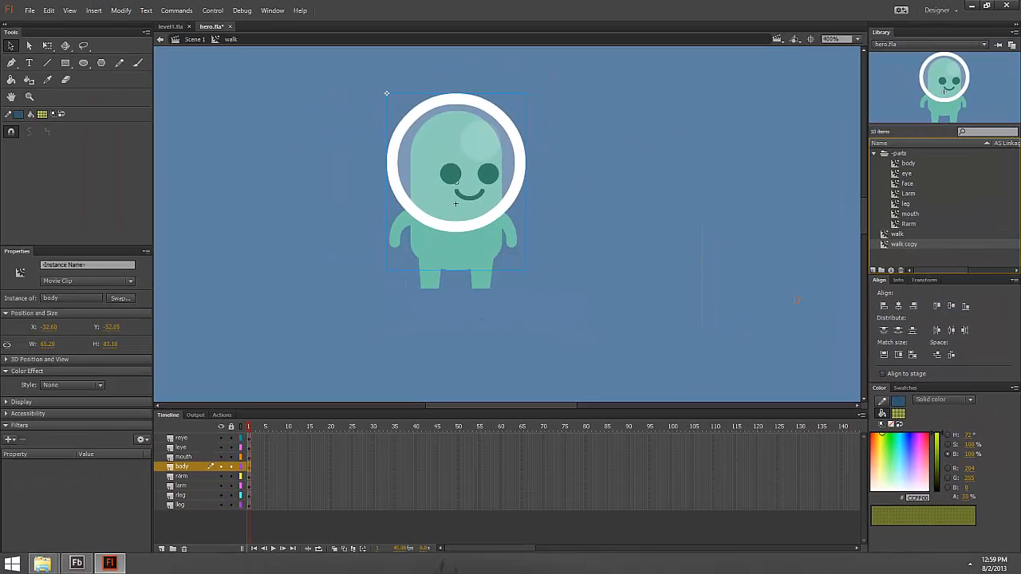
pyautogui.moveTo(937, 103); pyautogui.dragTo(630, 196)
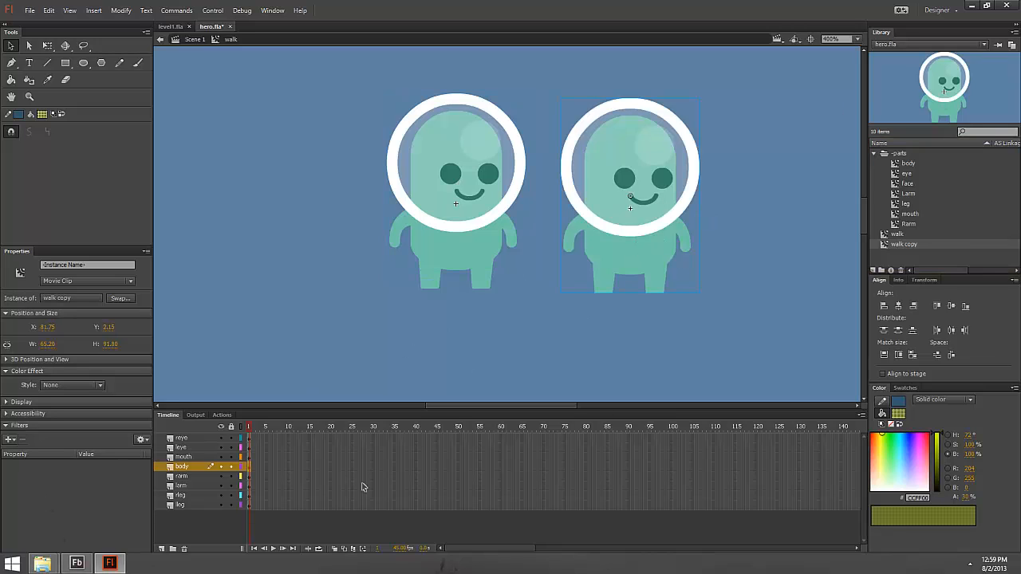
# Move the walk copy instance, keeping its position, to a new layer at the bottom of the layer stack.
pyautogui.press('Delete')
pyautogui.click(177, 507)
pyautogui.click(162, 549)
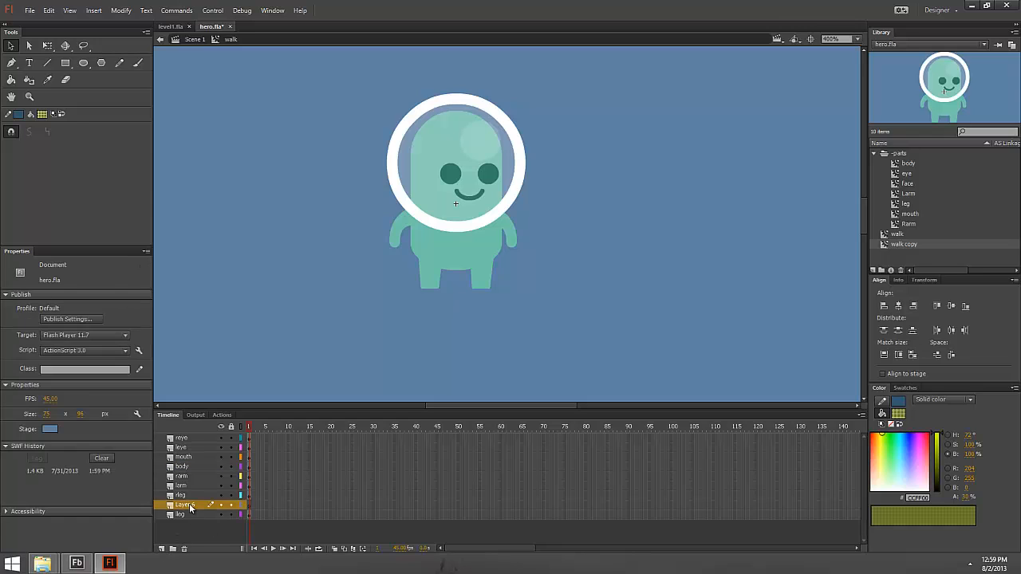
pyautogui.moveTo(190, 507); pyautogui.dragTo(195, 536)
pyautogui.hotkey('ctrl', 'shift', 'v')
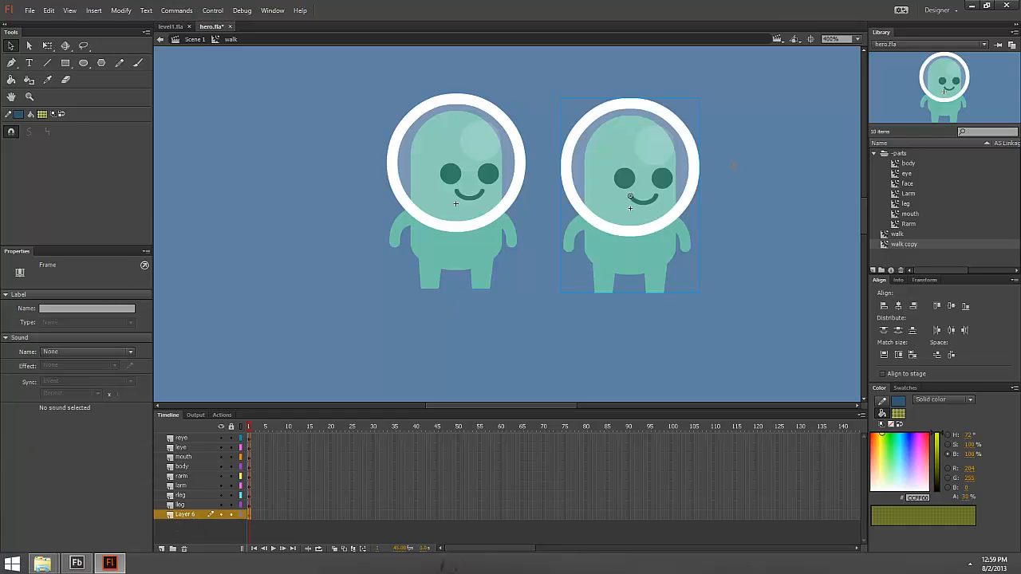
# Align the walk copy instance to the stage's horizontal and vertical centre.
pyautogui.click(900, 309)
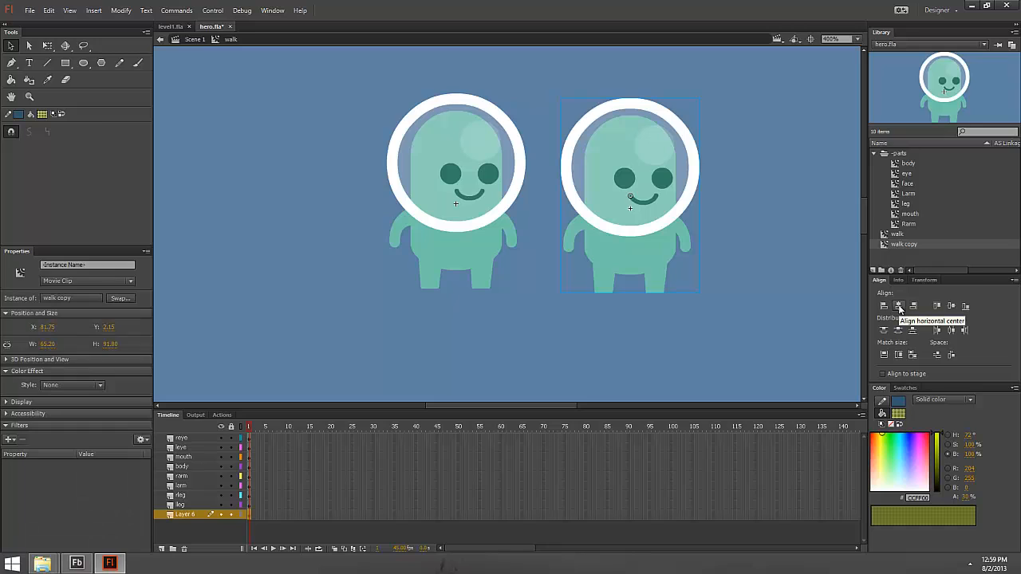
pyautogui.click(884, 373)
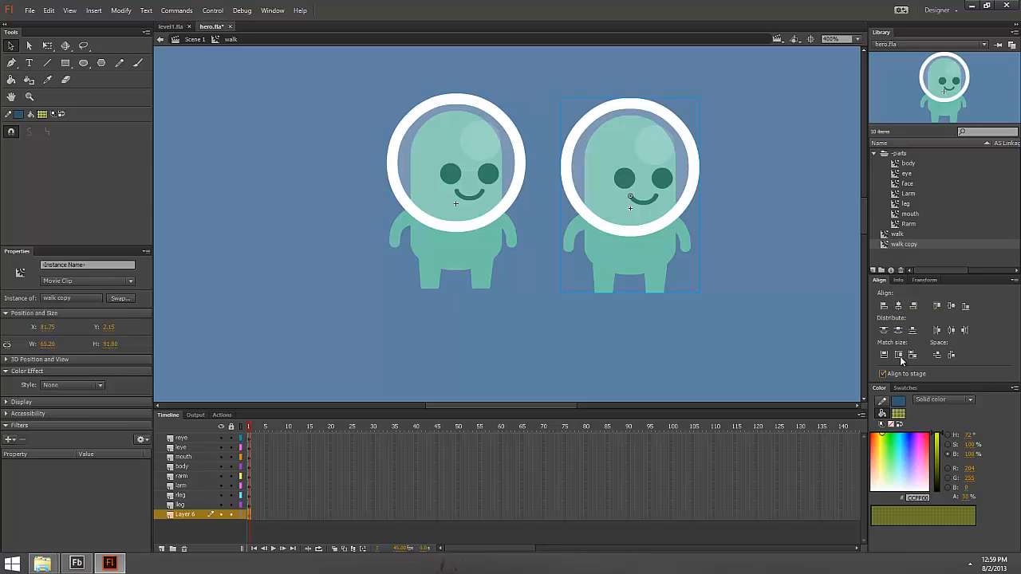
pyautogui.click(900, 307)
pyautogui.click(952, 308)
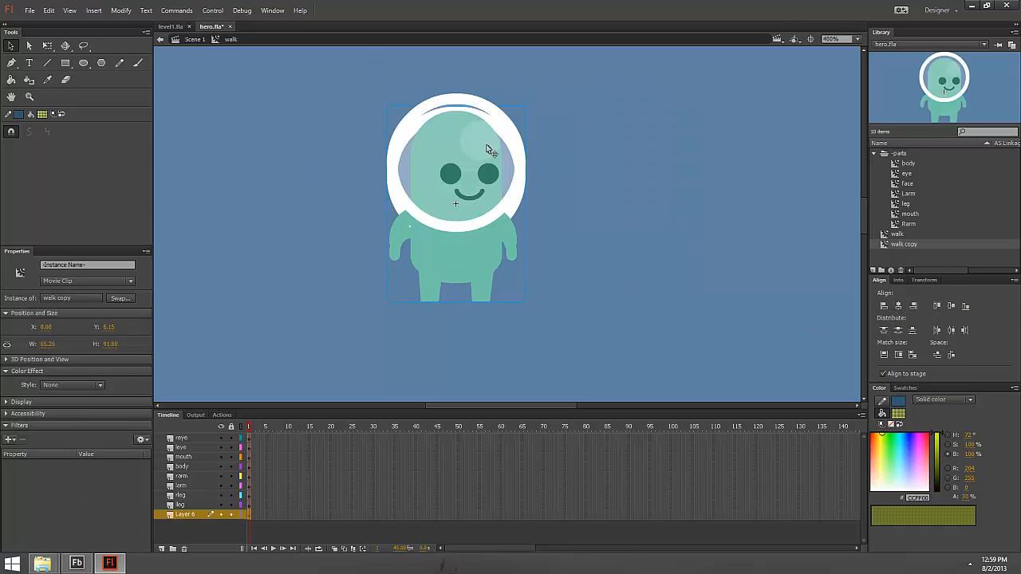
# Select the contents of all layers from lleg up to reye and move them down to coincide with walk copy.
pyautogui.click(202, 507)
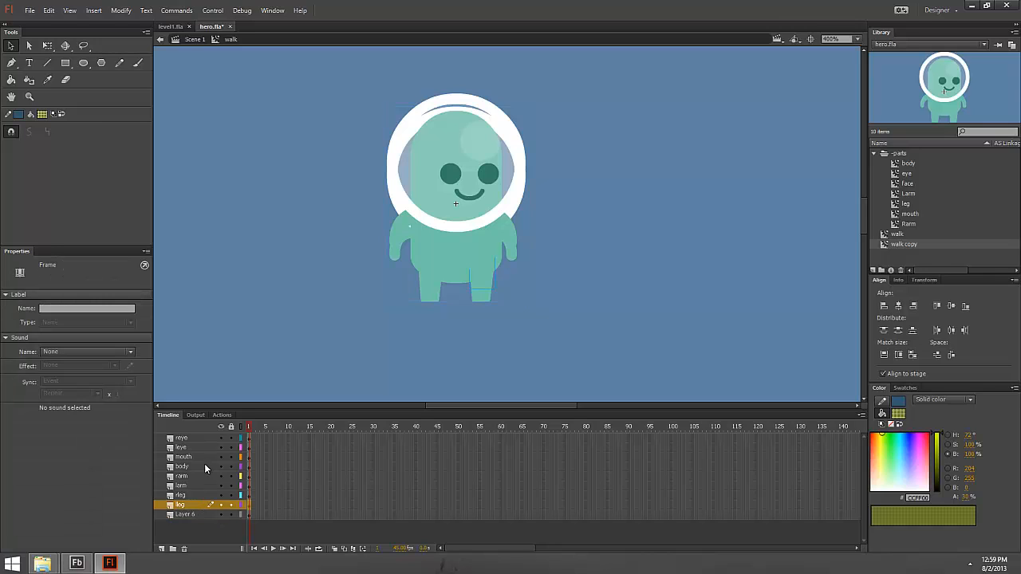
pyautogui.keyDown('shift'); pyautogui.click(195, 438); pyautogui.keyUp('shift')
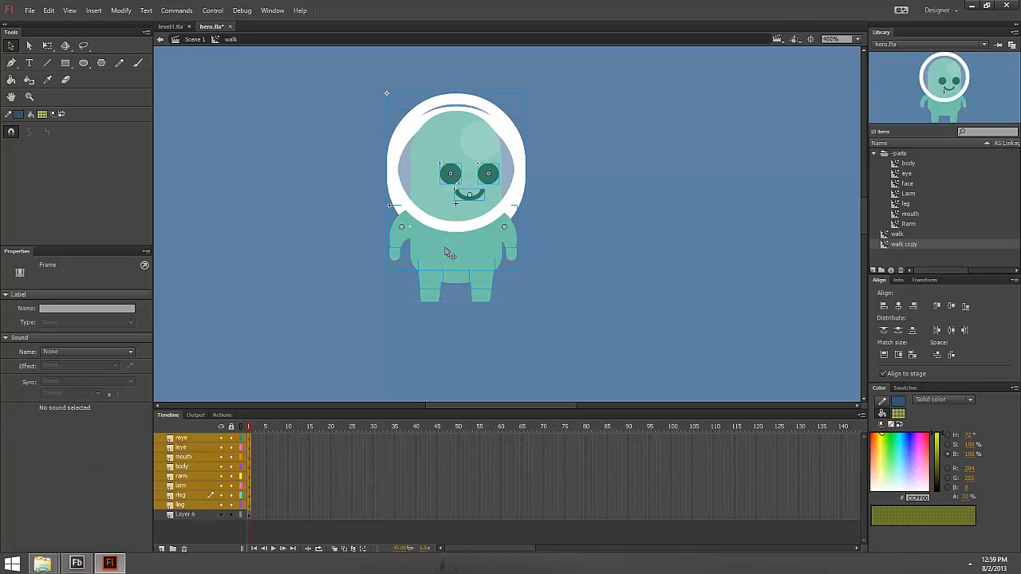
pyautogui.moveTo(450, 250); pyautogui.dragTo(446, 260)
pyautogui.moveTo(447, 265)
pyautogui.mouseDown()
pyautogui.moveTo(760, 268)
pyautogui.moveTo(446, 266)
pyautogui.mouseUp()
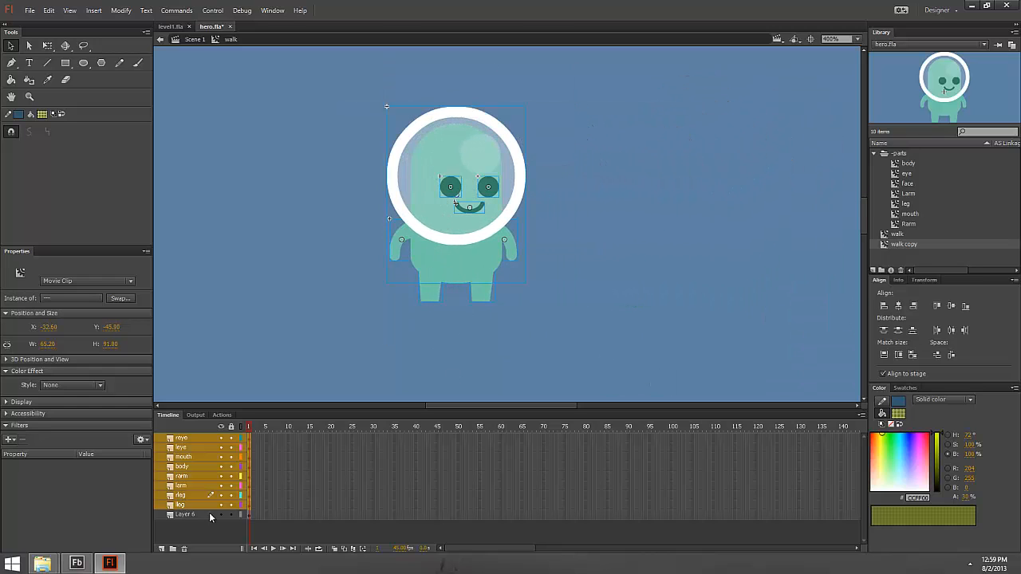
# Delete the bottom layer that holds the walk copy guide instance.
pyautogui.click(182, 514)
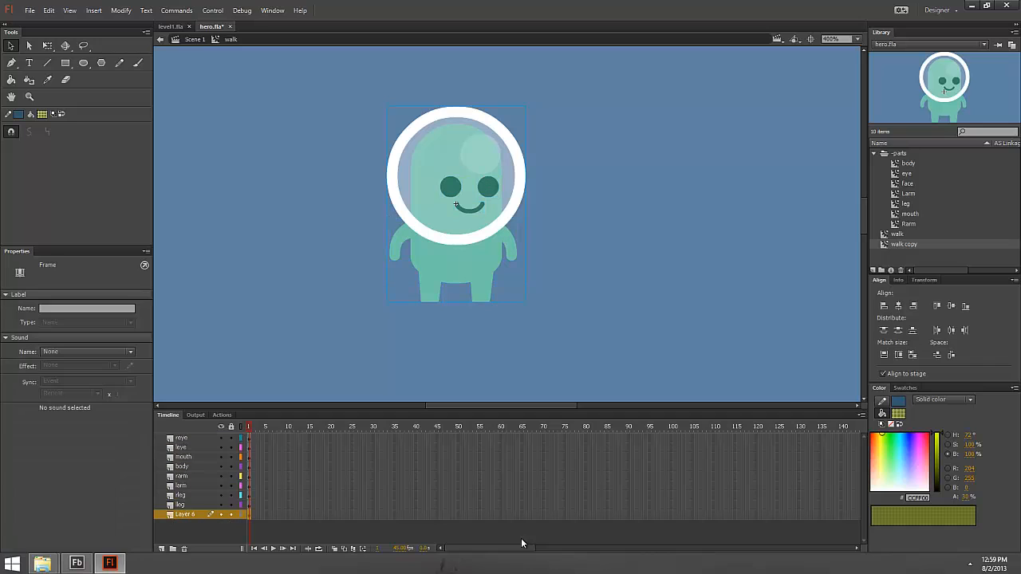
pyautogui.click(183, 550)
pyautogui.moveTo(241, 299); pyautogui.dragTo(682, 50)
pyautogui.click(772, 323)
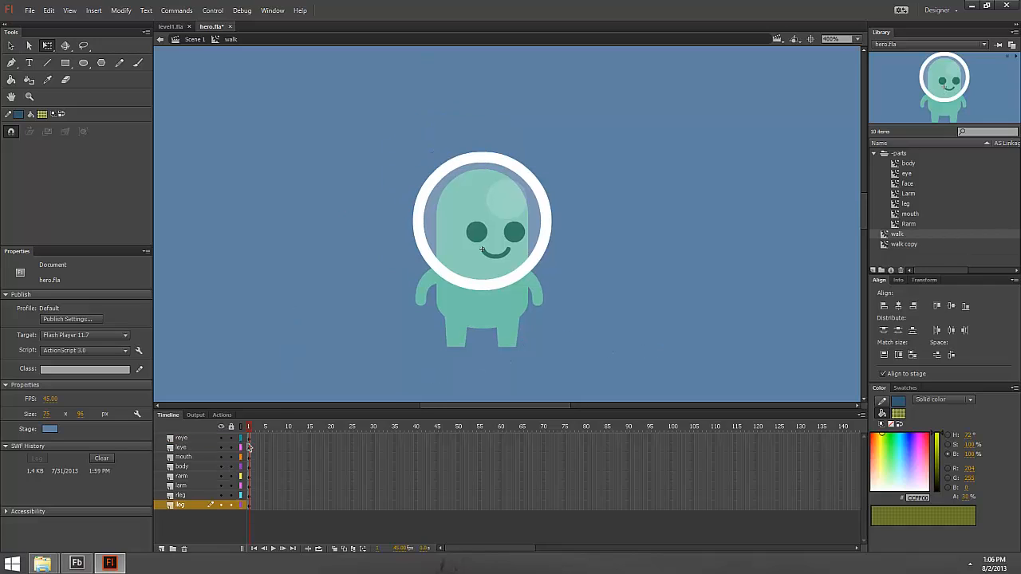
# Hide the reye and leye layers to check their contents, and show both again.
pyautogui.click(221, 438)
pyautogui.click(221, 447)
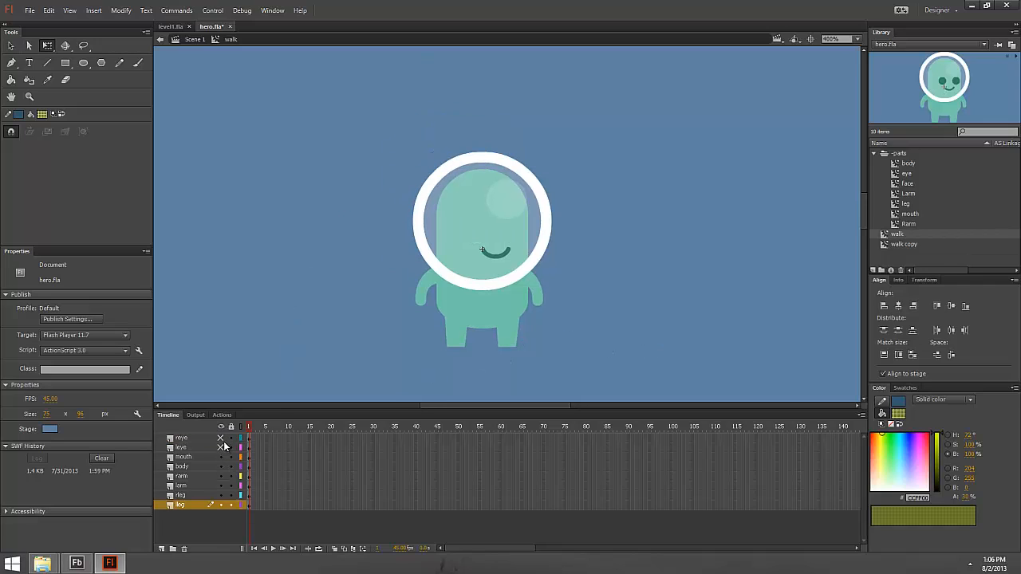
pyautogui.click(221, 439)
pyautogui.click(221, 448)
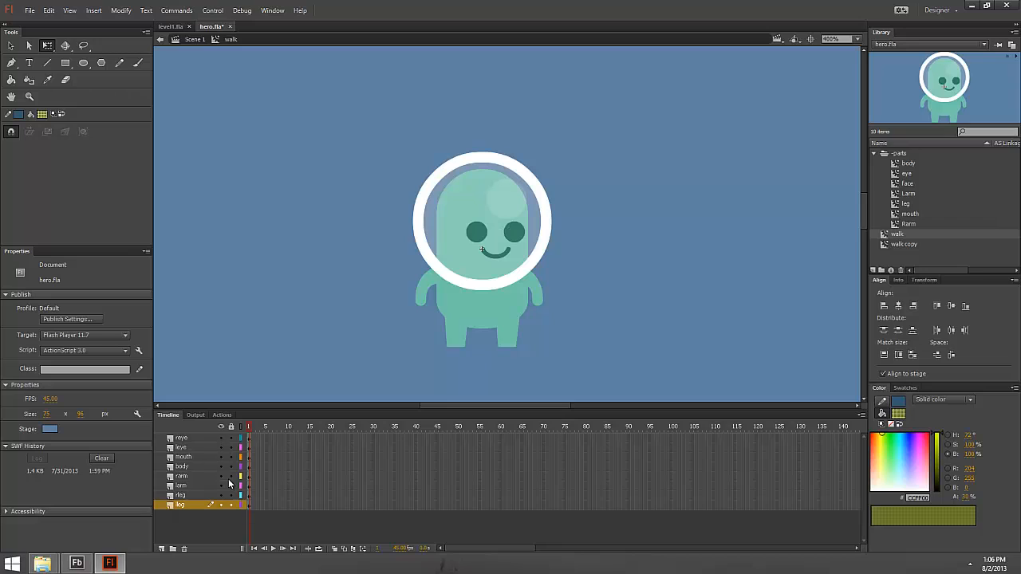
# Examine the transformation points of the hero's arms, body and legs with the Free Transform tool.
pyautogui.click(485, 295)
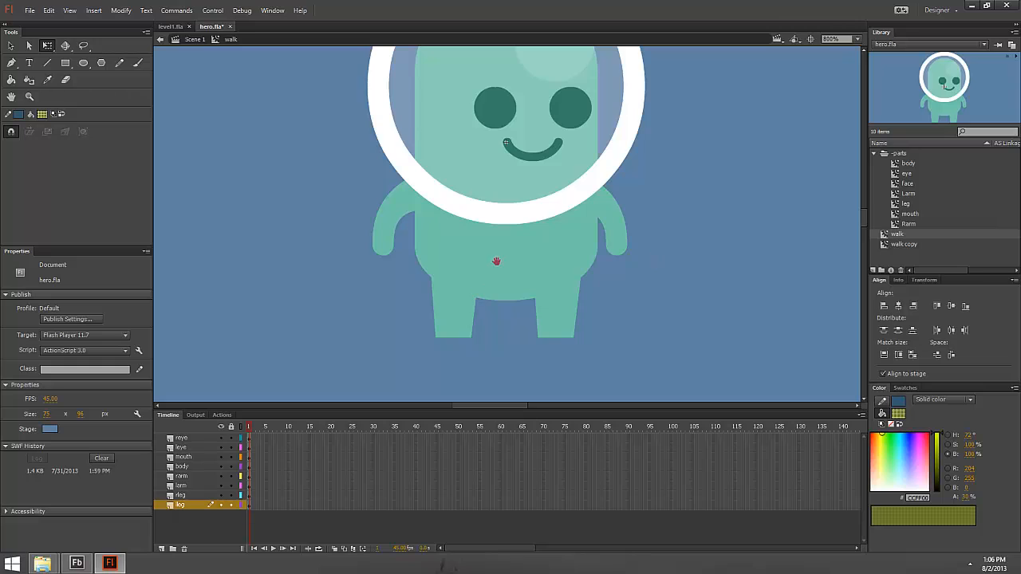
pyautogui.moveTo(497, 260); pyautogui.dragTo(440, 267)
pyautogui.click(47, 46)
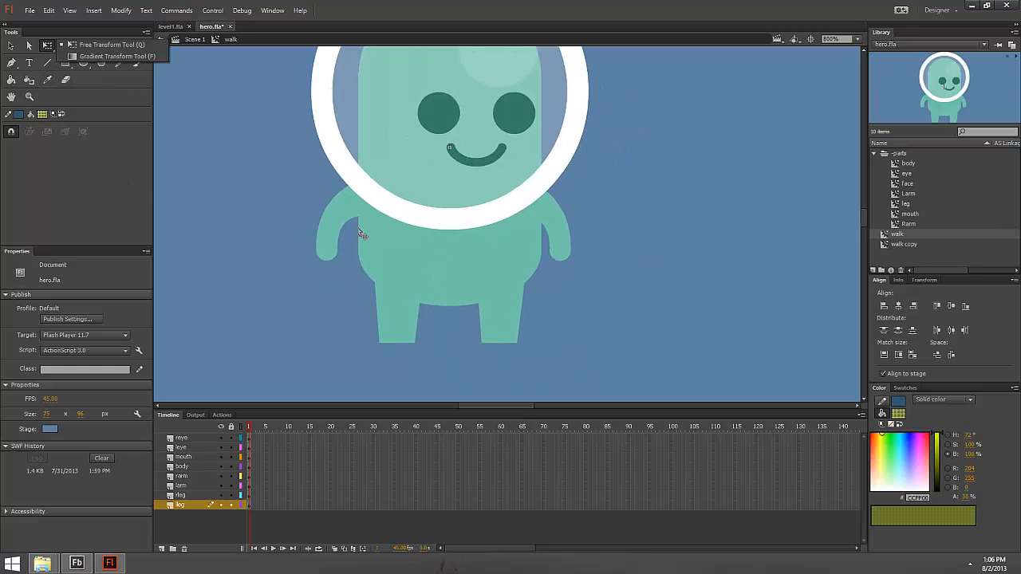
pyautogui.click(334, 219)
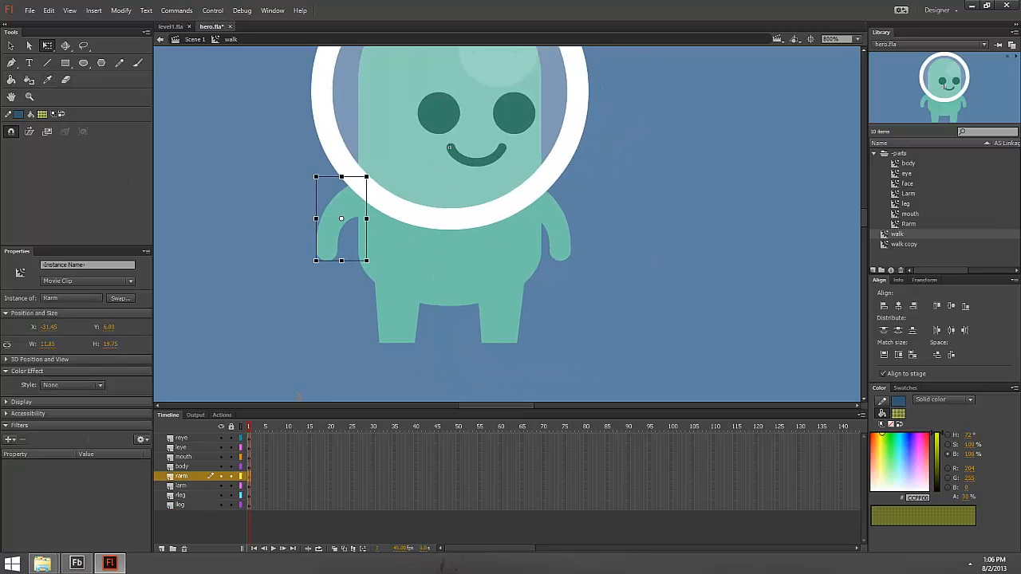
pyautogui.click(563, 241)
pyautogui.click(517, 261)
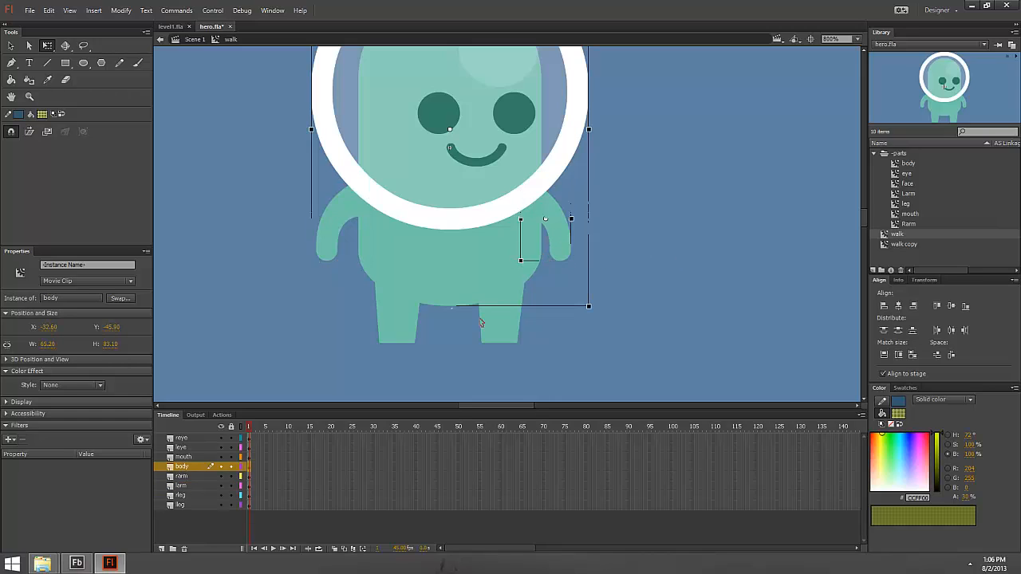
pyautogui.click(497, 339)
pyautogui.click(405, 333)
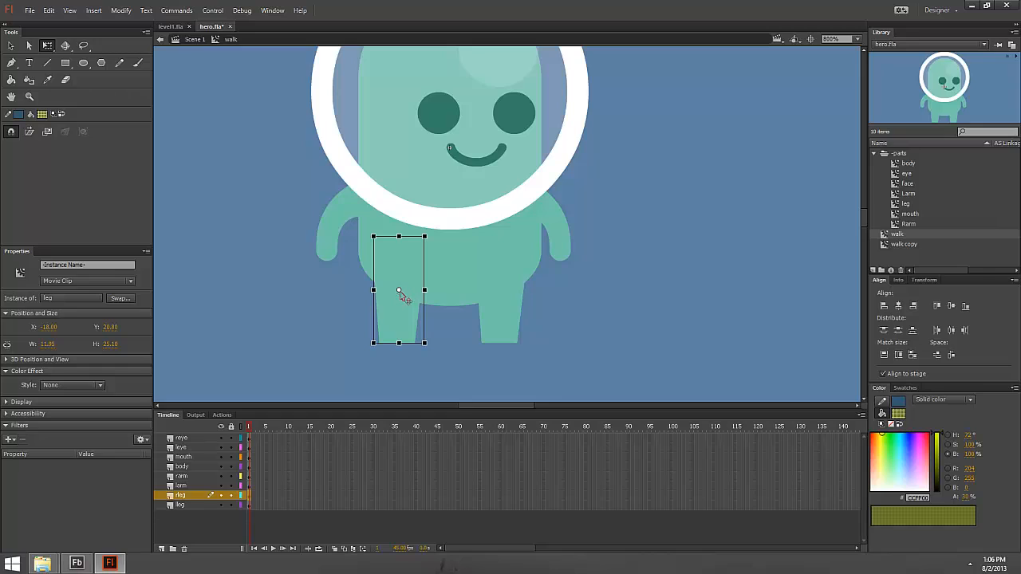
pyautogui.click(334, 249)
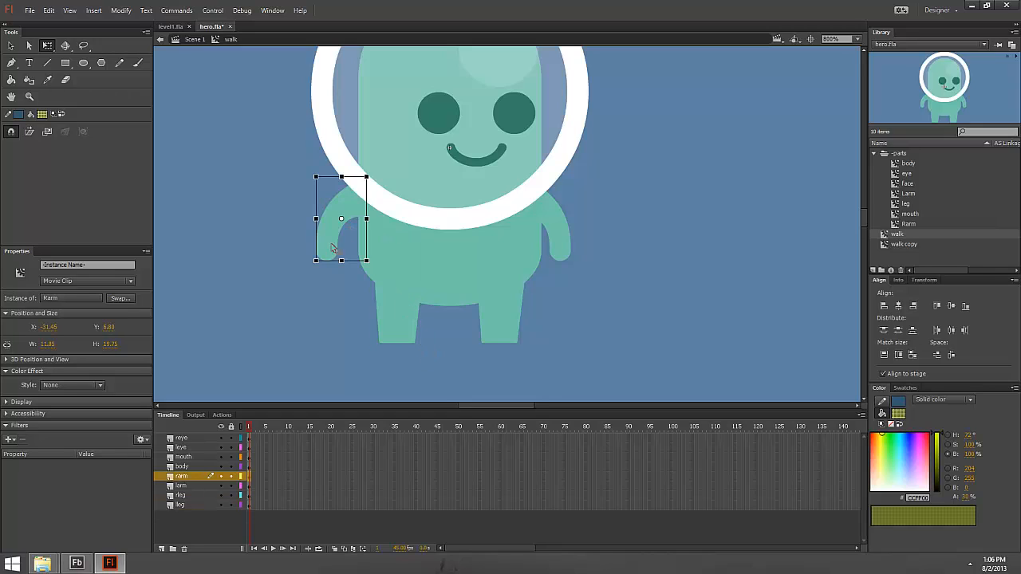
# Move the rarm instance's transformation point to the shoulder and swing the arm outward around it.
pyautogui.moveTo(318, 273); pyautogui.dragTo(228, 279)
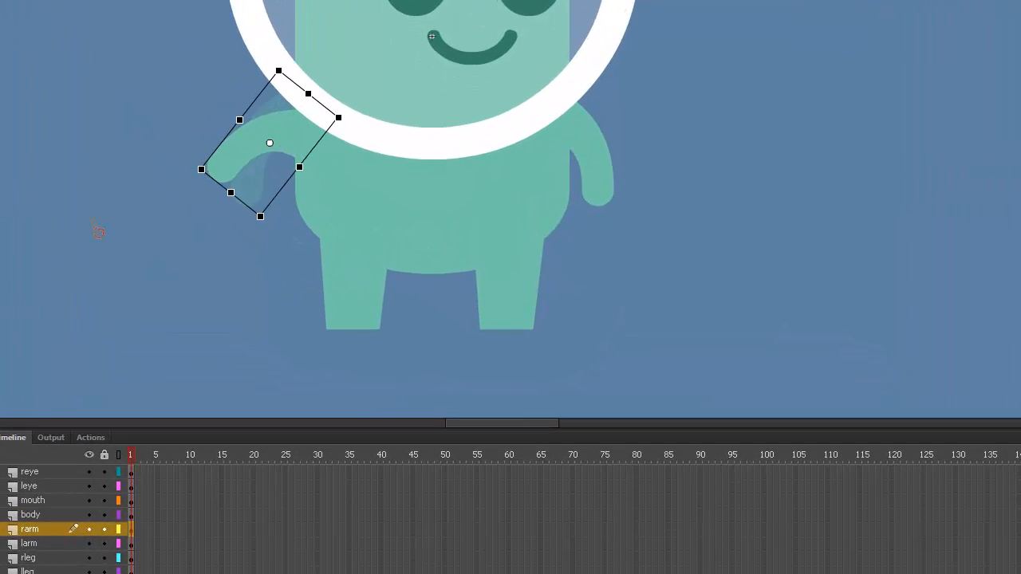
pyautogui.moveTo(97, 231); pyautogui.dragTo(276, 338)
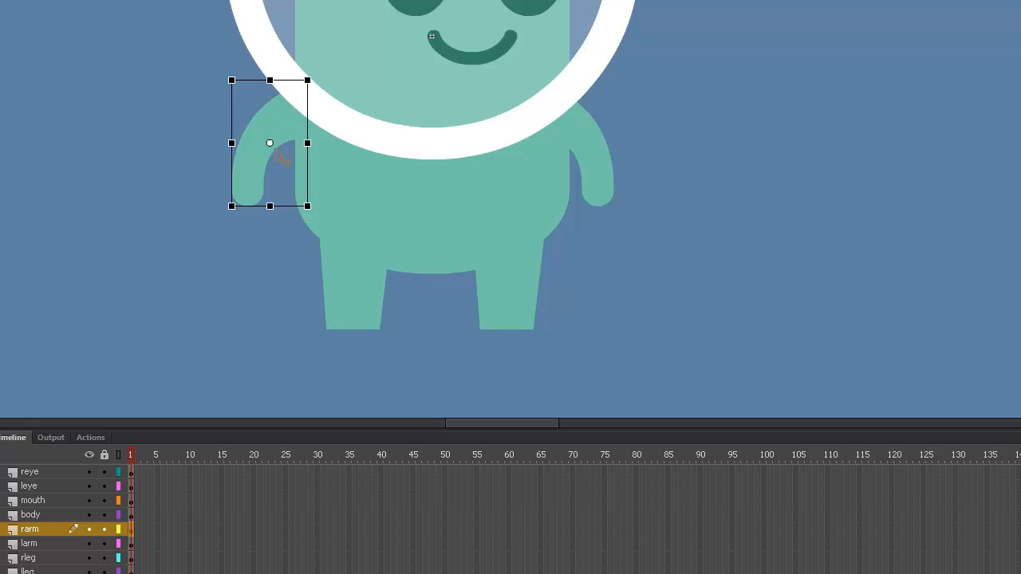
pyautogui.moveTo(270, 144); pyautogui.dragTo(299, 105)
pyautogui.moveTo(234, 226); pyautogui.dragTo(103, 171)
pyautogui.click(290, 263)
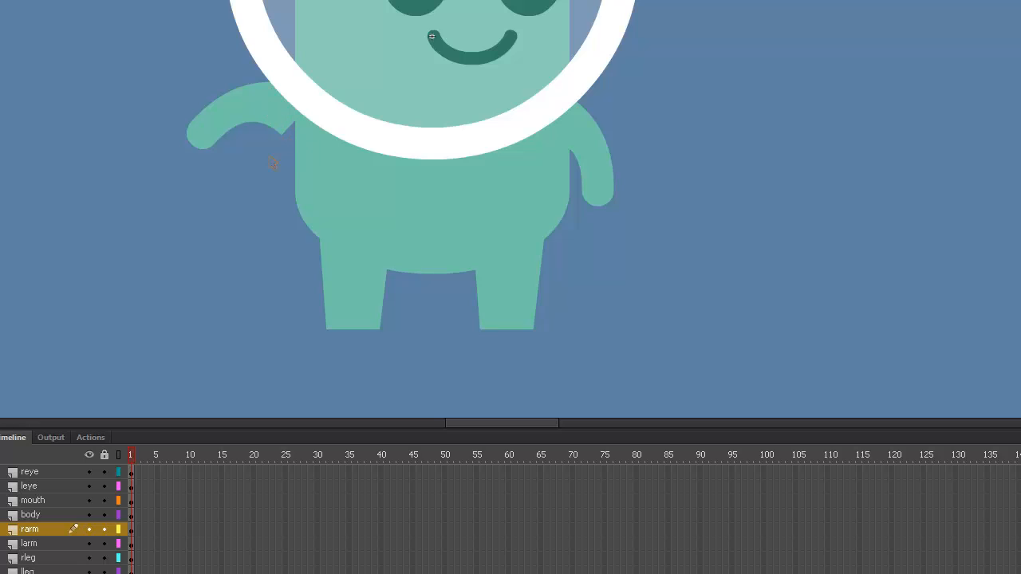
# Move the rleg instance's transformation point up to the hip, keeping the leg itself in place.
pyautogui.click(360, 316)
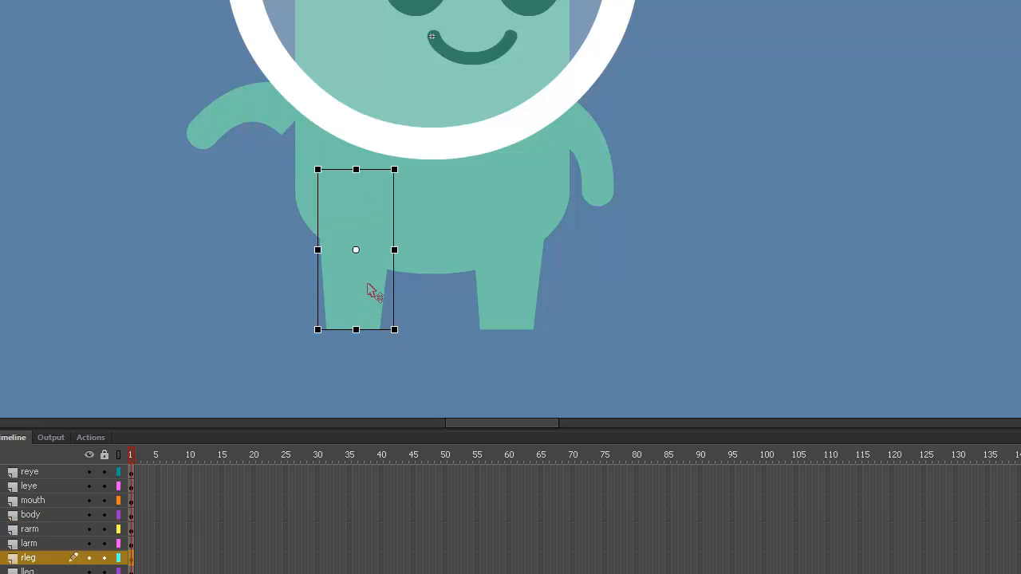
pyautogui.moveTo(356, 249); pyautogui.dragTo(357, 199)
pyautogui.moveTo(407, 352); pyautogui.dragTo(429, 424)
pyautogui.moveTo(352, 259); pyautogui.dragTo(358, 369)
pyautogui.hotkey('ctrl', 'z')
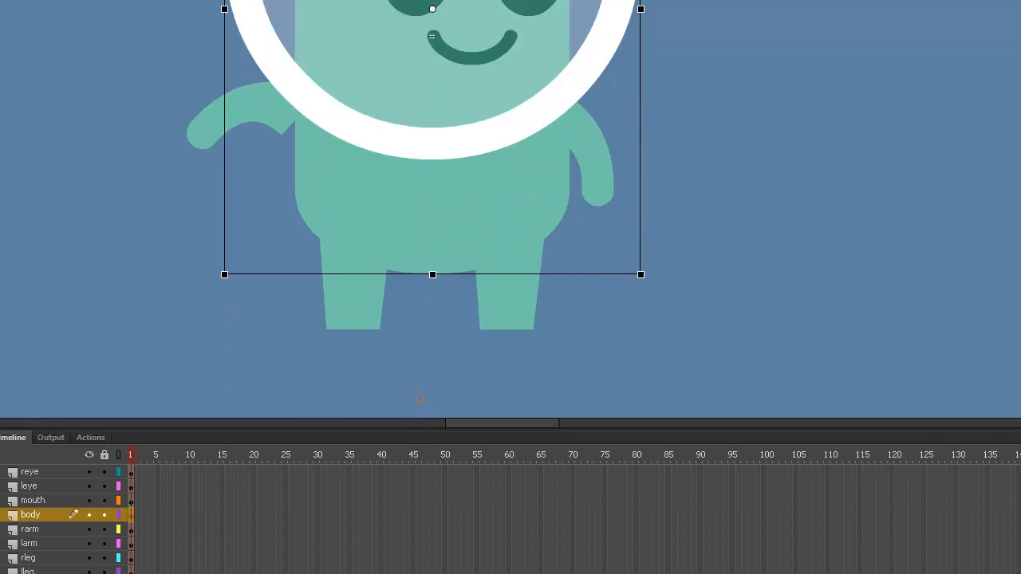
# Try placing the rleg instance lower and rotating it about its hip, and undo the moves and rotation.
pyautogui.click(267, 362)
pyautogui.click(358, 298)
pyautogui.moveTo(358, 299); pyautogui.dragTo(337, 410)
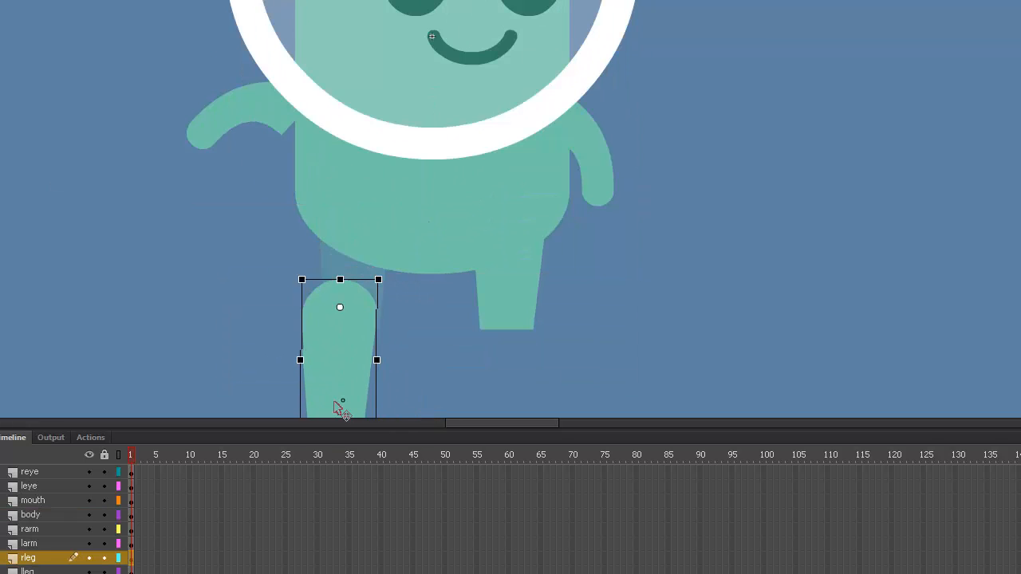
pyautogui.moveTo(346, 372); pyautogui.dragTo(372, 302)
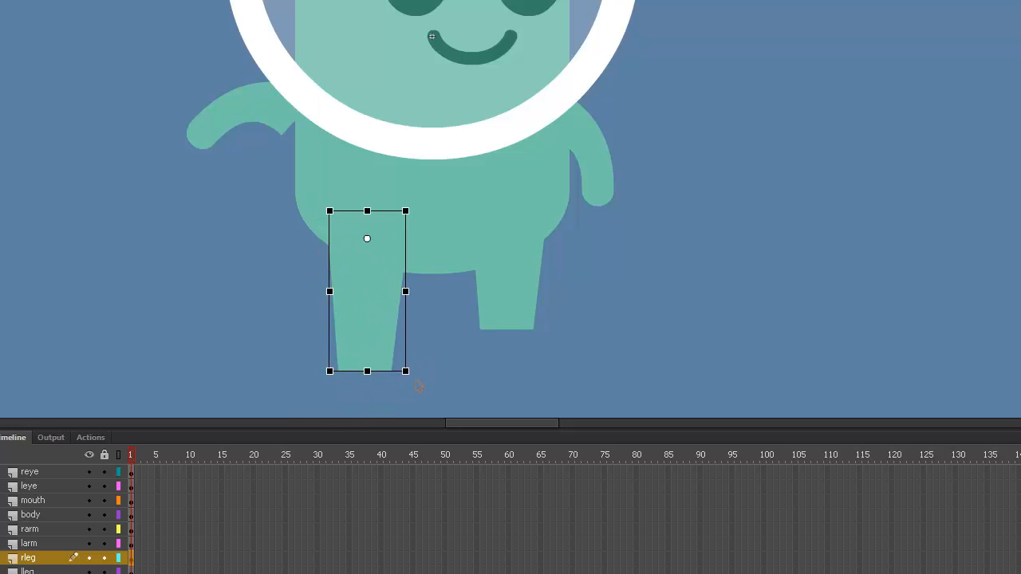
pyautogui.moveTo(410, 383); pyautogui.dragTo(644, 413)
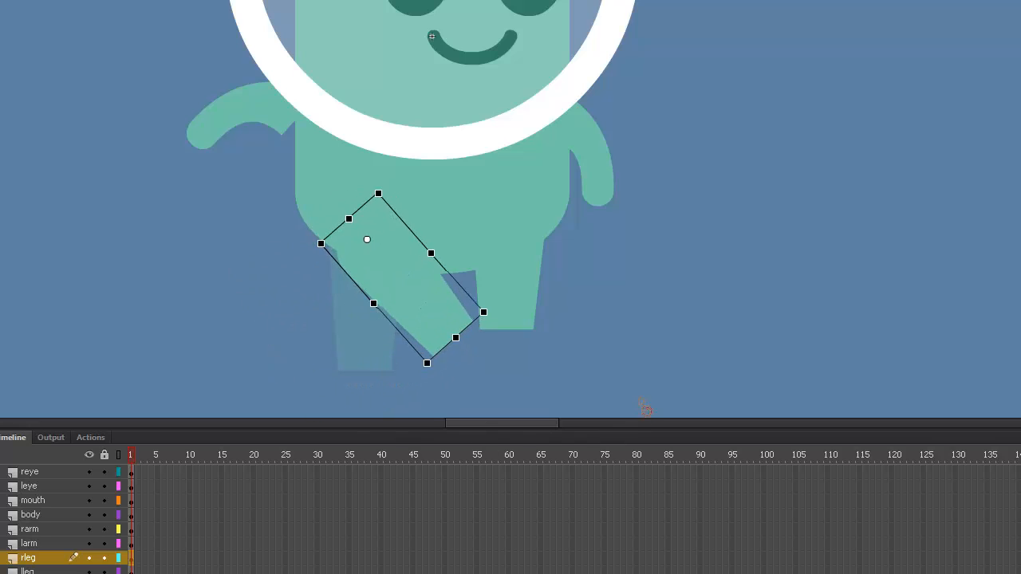
pyautogui.moveTo(343, 286); pyautogui.dragTo(438, 396)
pyautogui.hotkey('ctrl', 'z')
pyautogui.click(438, 401)
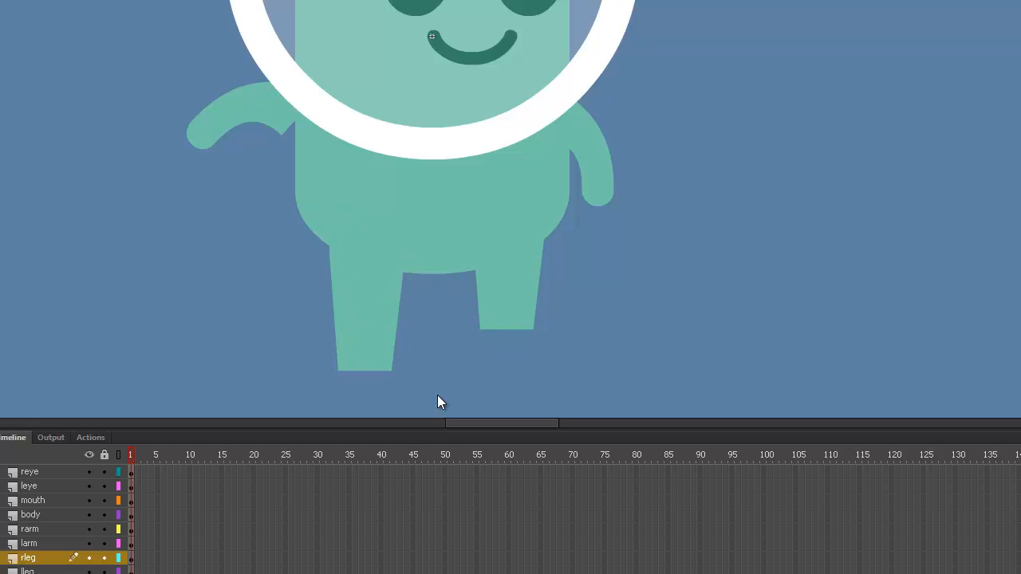
pyautogui.hotkey('ctrl', 'z')
pyautogui.hotkey('ctrl', 'z')
pyautogui.hotkey('ctrl', 'z')
pyautogui.hotkey('ctrl', 'z')
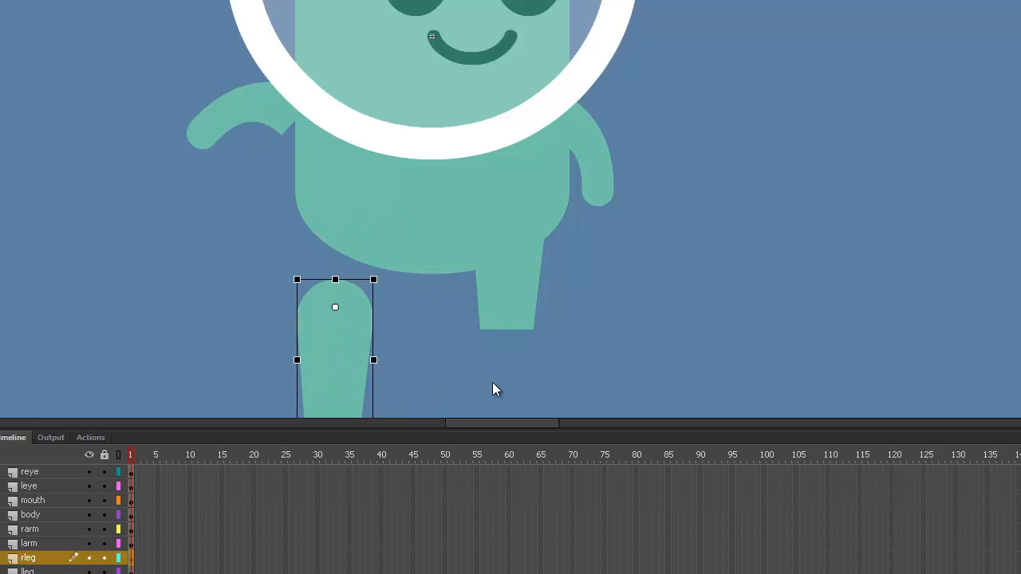
# Inside the Rarm symbol, extend the shoulder end further into the body with a rounded edge, and return to the walk clip.
pyautogui.click(281, 116)
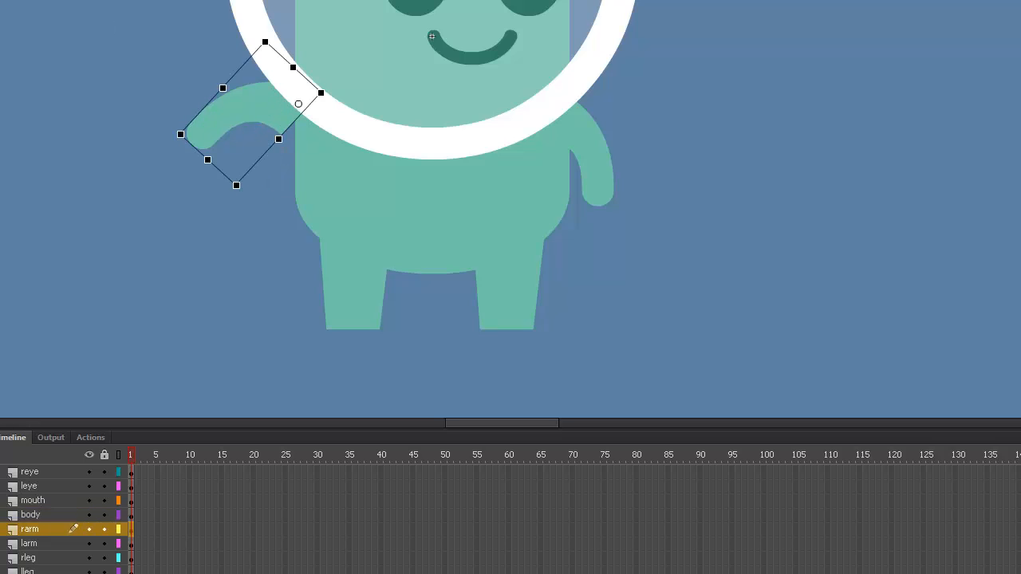
pyautogui.press('v')
pyautogui.doubleClick(247, 119)
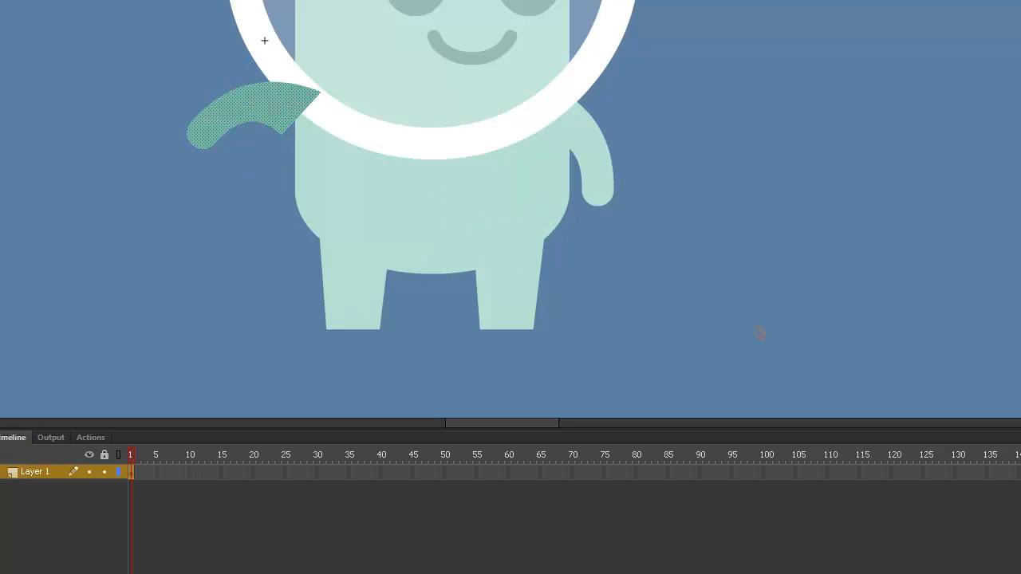
pyautogui.click(287, 121)
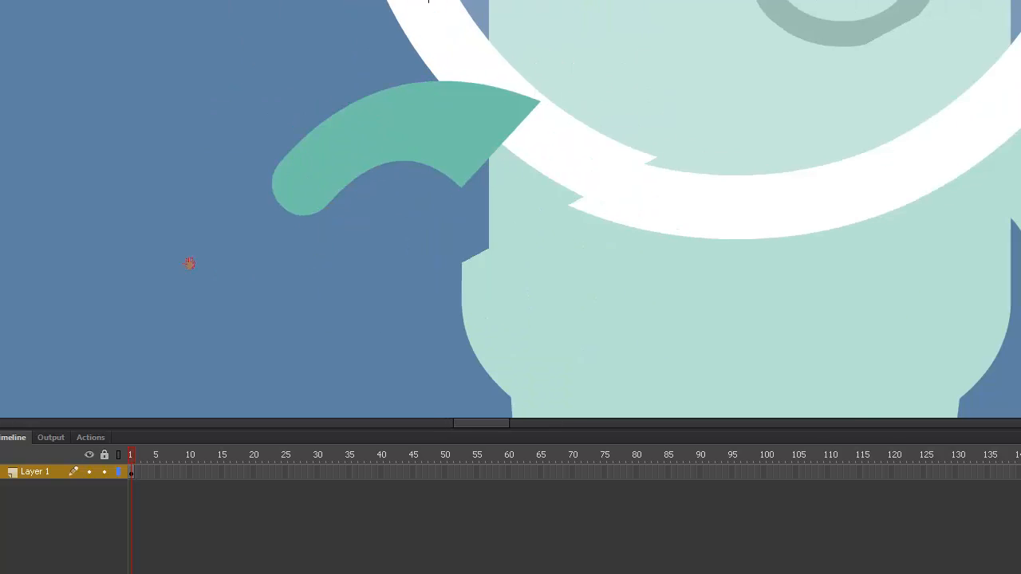
pyautogui.moveTo(189, 265); pyautogui.dragTo(124, 260)
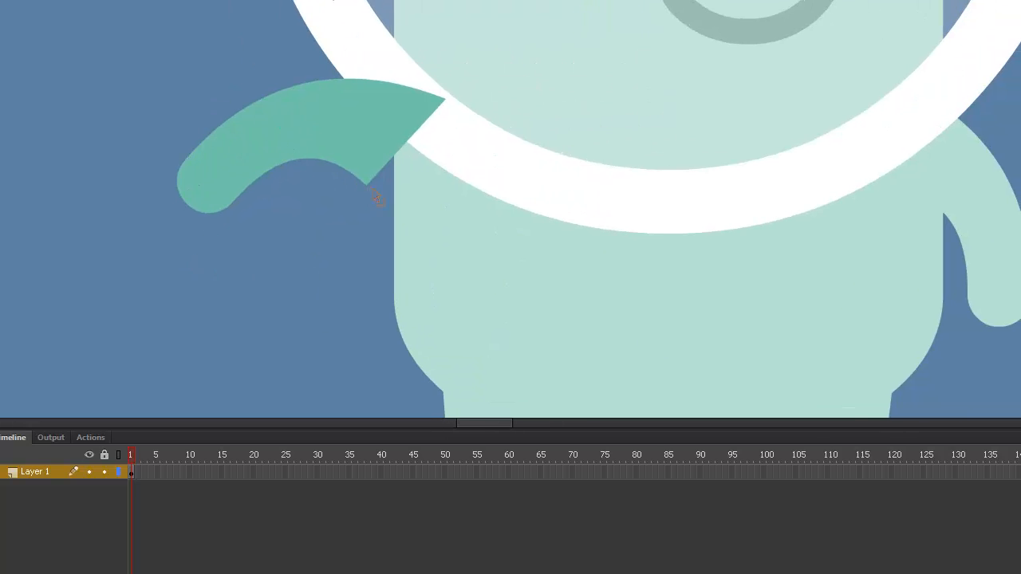
pyautogui.moveTo(377, 198); pyautogui.dragTo(463, 203)
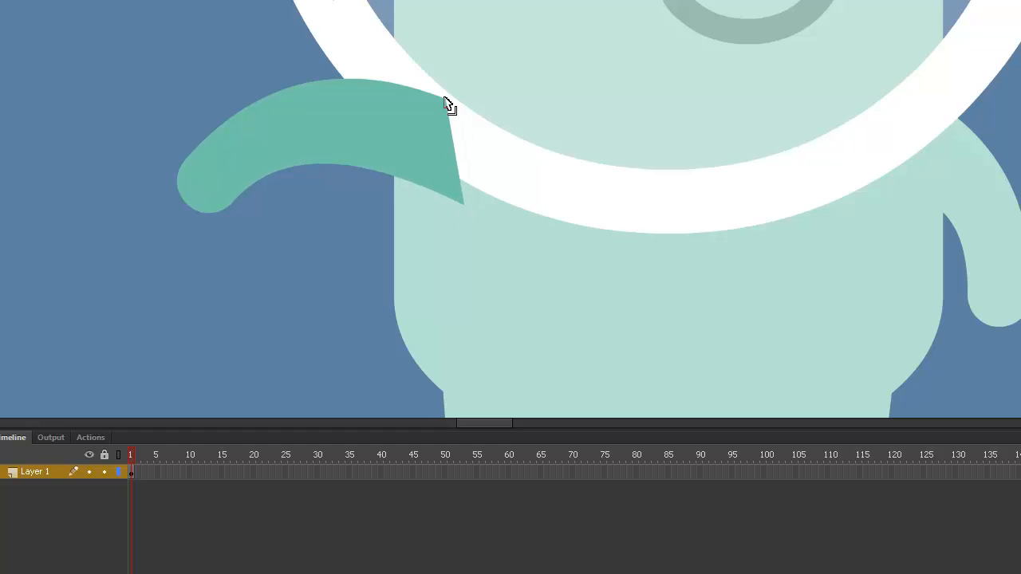
pyautogui.moveTo(445, 102); pyautogui.dragTo(474, 113)
pyautogui.moveTo(472, 150); pyautogui.dragTo(503, 156)
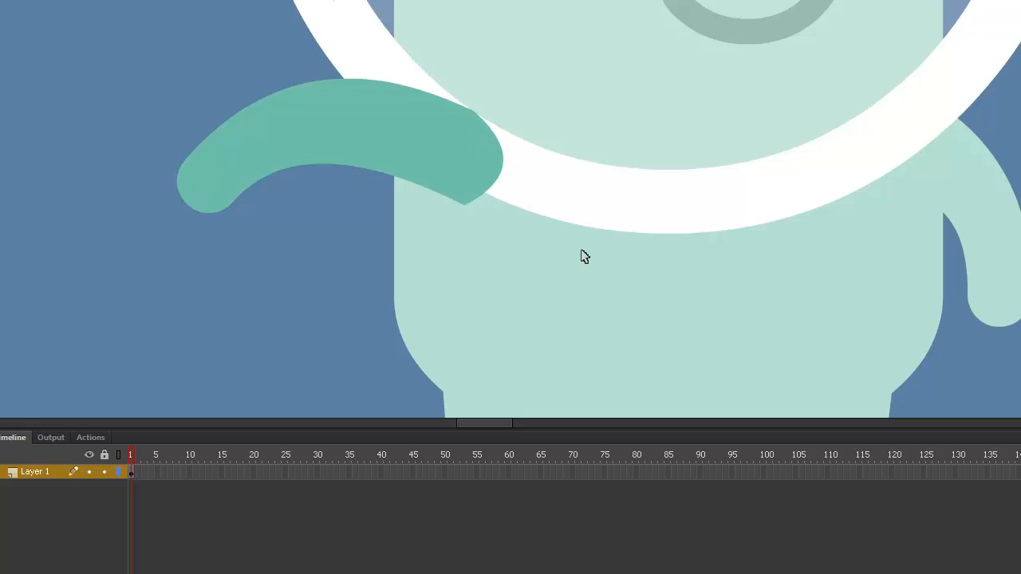
pyautogui.press('space')
pyautogui.doubleClick(333, 2)
# Test the reshaped rarm instance by rotating it around the shoulder, and turn it back to hang straight down.
pyautogui.press('space')
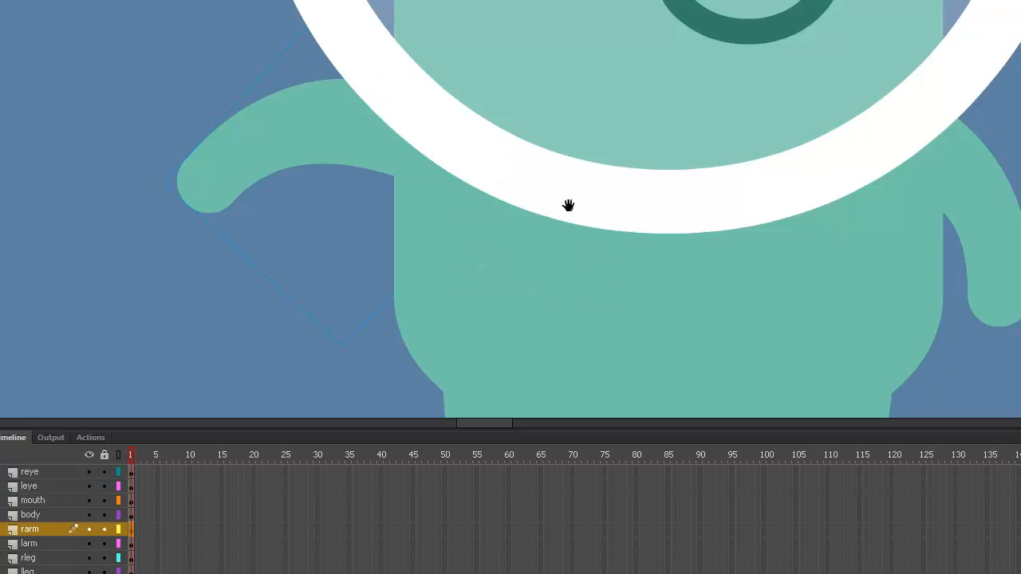
pyautogui.moveTo(488, 205); pyautogui.dragTo(327, 153)
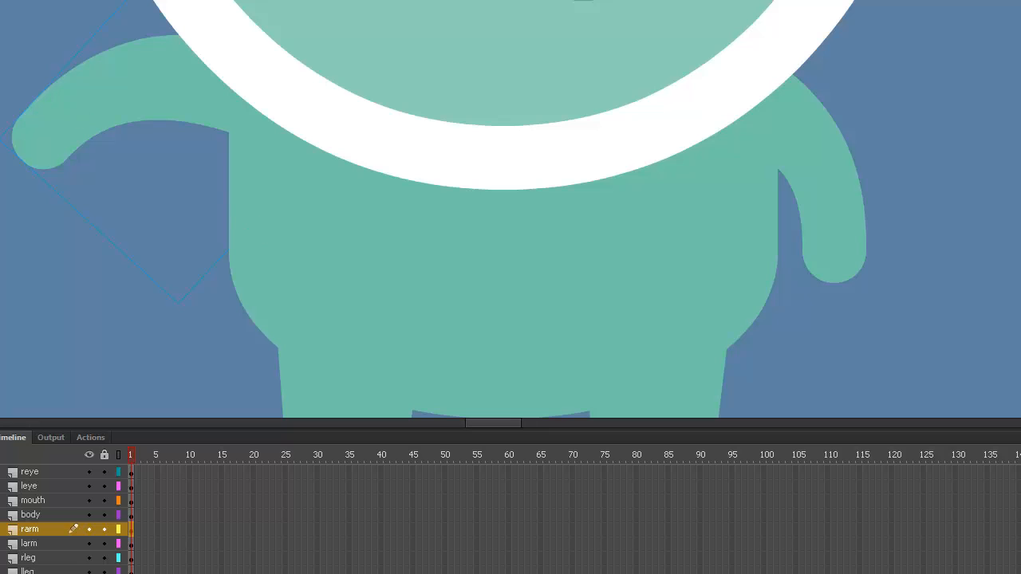
pyautogui.click(160, 95)
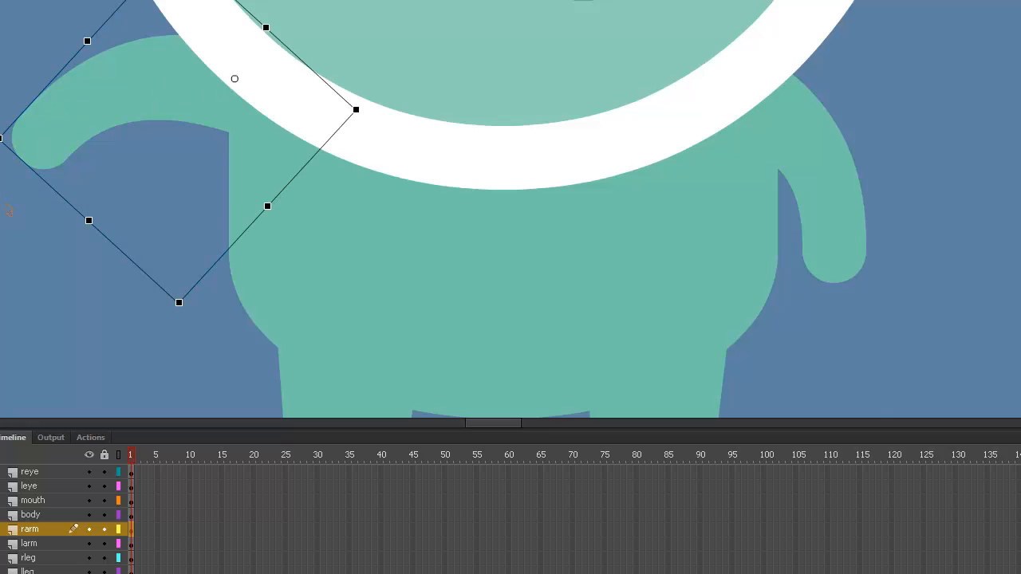
pyautogui.moveTo(50, 284); pyautogui.dragTo(173, 135)
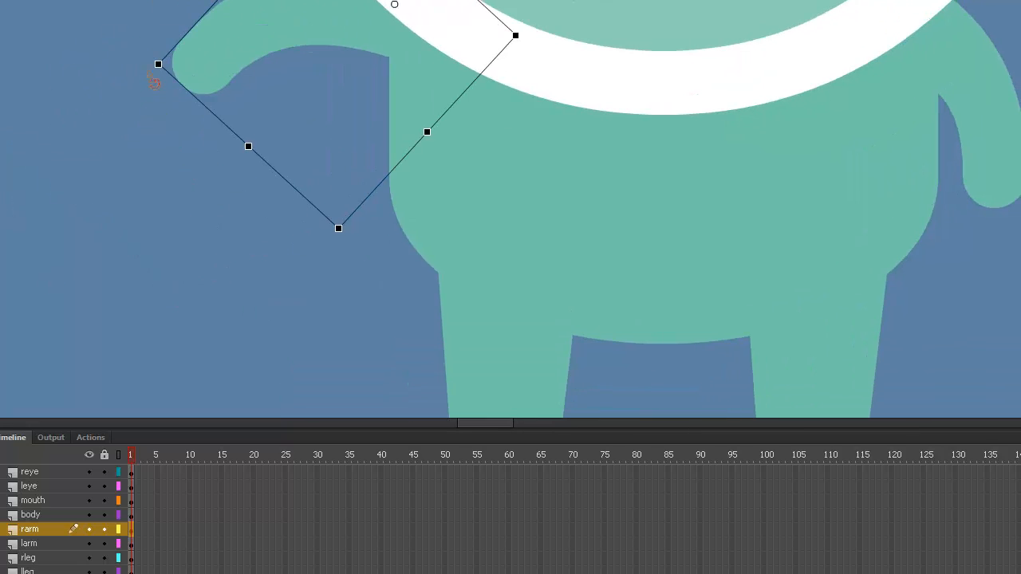
pyautogui.moveTo(157, 75); pyautogui.dragTo(33, 0)
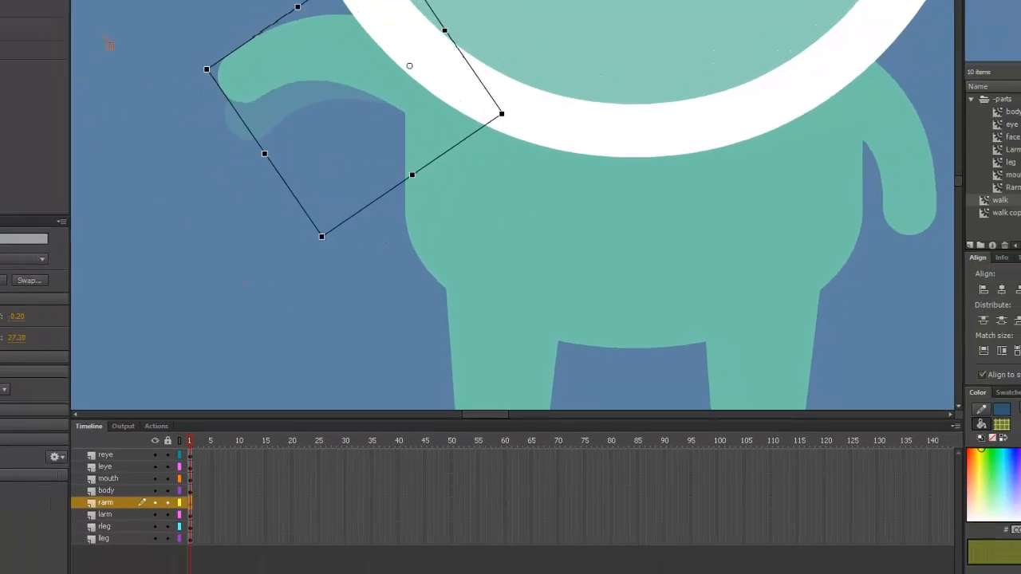
pyautogui.moveTo(110, 44); pyautogui.dragTo(70, 95)
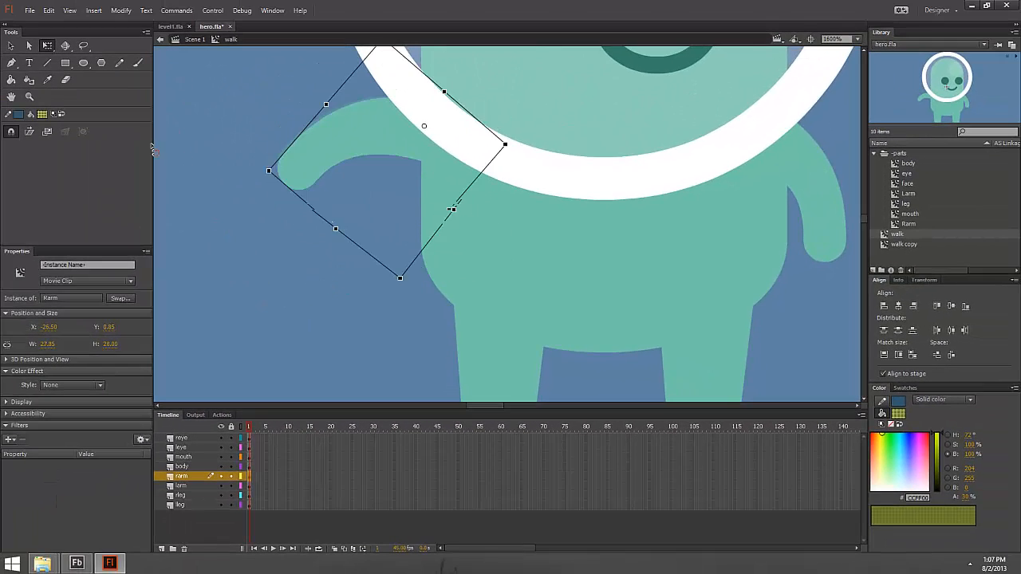
pyautogui.moveTo(154, 150); pyautogui.dragTo(360, 316)
# Inside the Larm symbol, extend the shoulder end further into the body with a rounded edge, and return to the walk clip.
pyautogui.moveTo(718, 250); pyautogui.dragTo(541, 248)
pyautogui.click(650, 198)
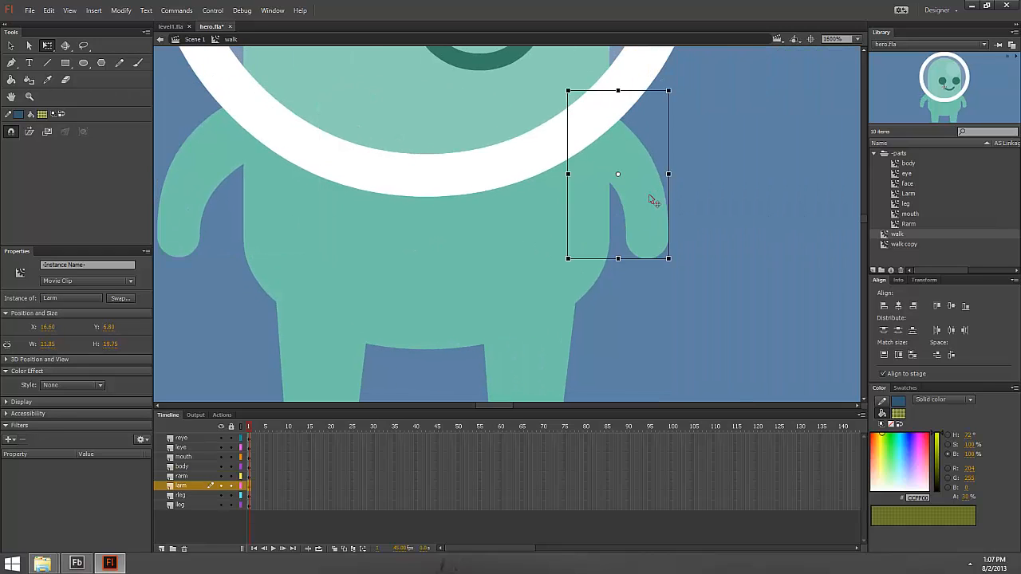
pyautogui.doubleClick(653, 200)
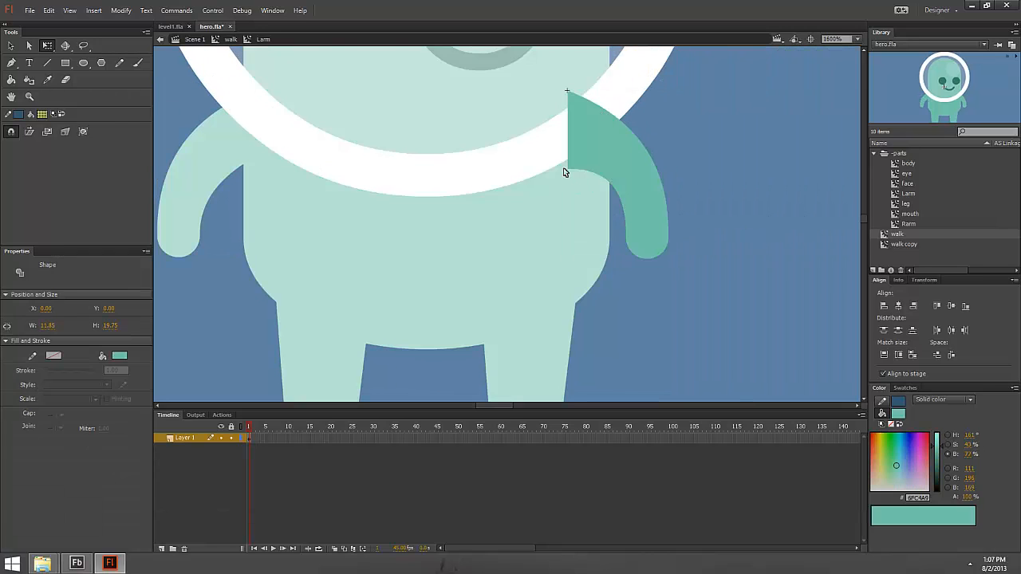
pyautogui.click(563, 172)
pyautogui.press('v')
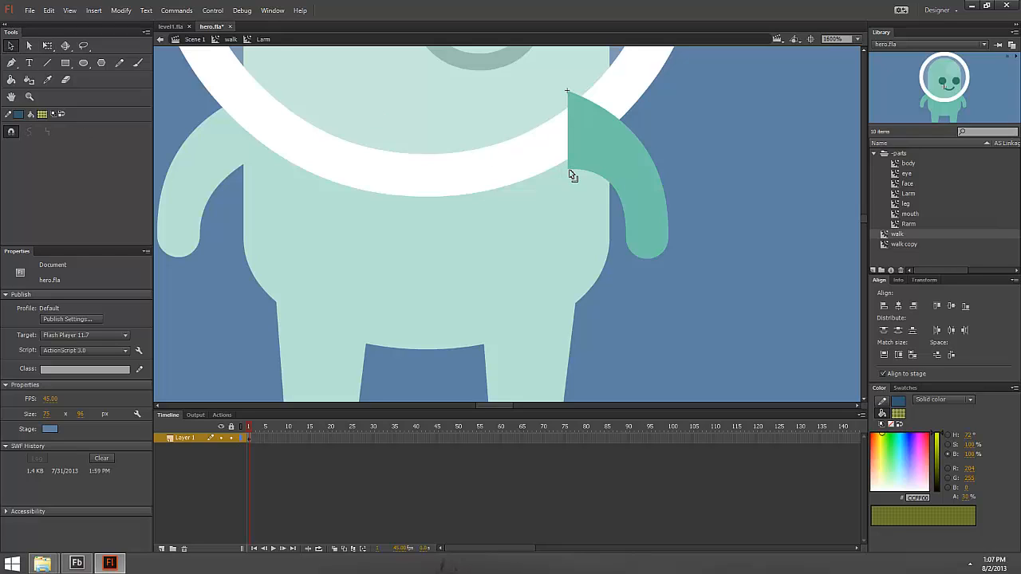
pyautogui.moveTo(569, 171); pyautogui.dragTo(509, 139)
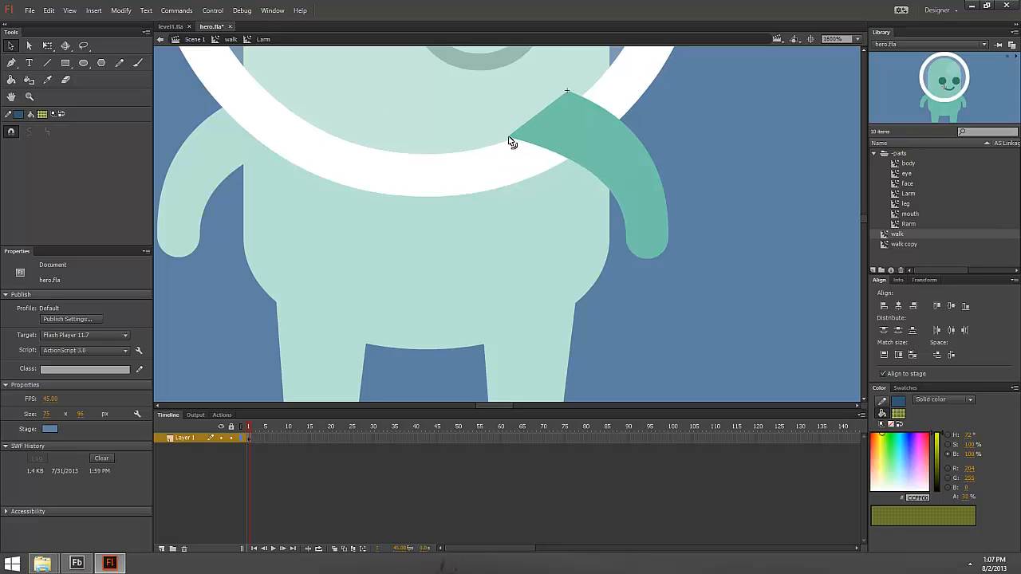
pyautogui.moveTo(569, 94); pyautogui.dragTo(485, 90)
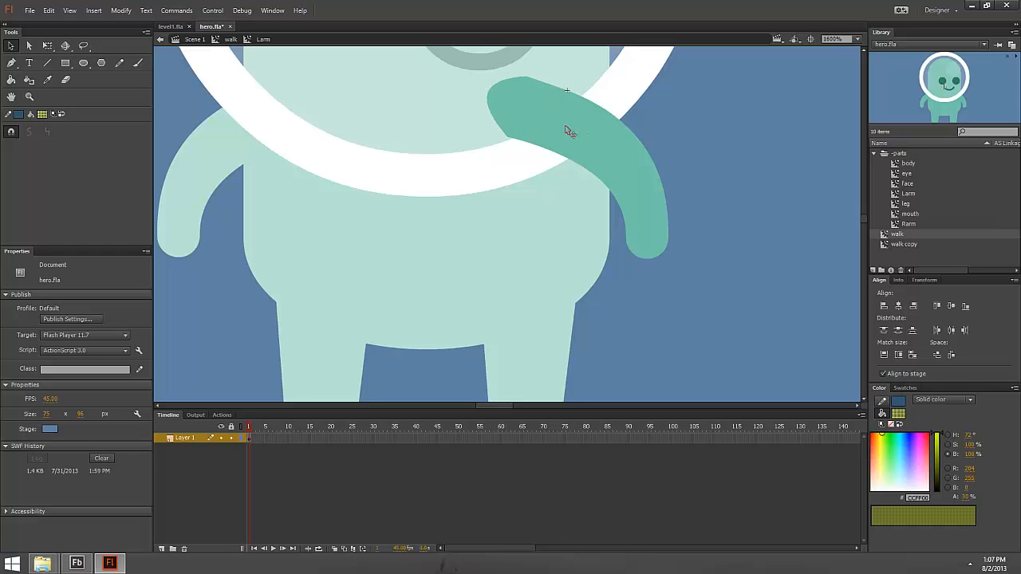
pyautogui.click(229, 42)
pyautogui.click(593, 322)
# Check the limb pivots in the walk clip, placing the larm pivot at the shoulder and the lleg pivot at the hip.
pyautogui.moveTo(436, 266); pyautogui.dragTo(479, 242)
pyautogui.hotkey('ctrl', '-')
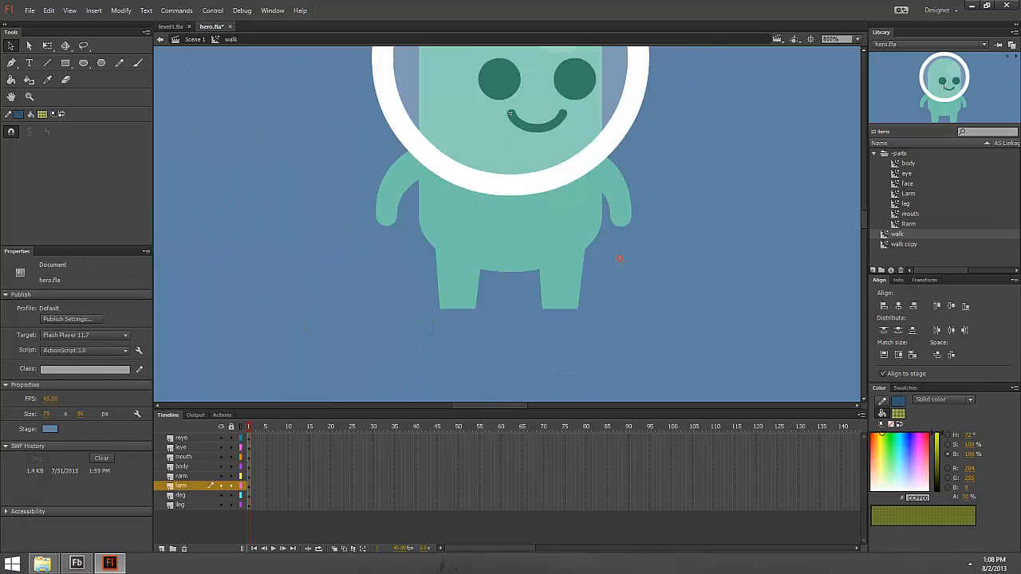
pyautogui.moveTo(628, 241); pyautogui.dragTo(575, 296)
pyautogui.click(472, 286)
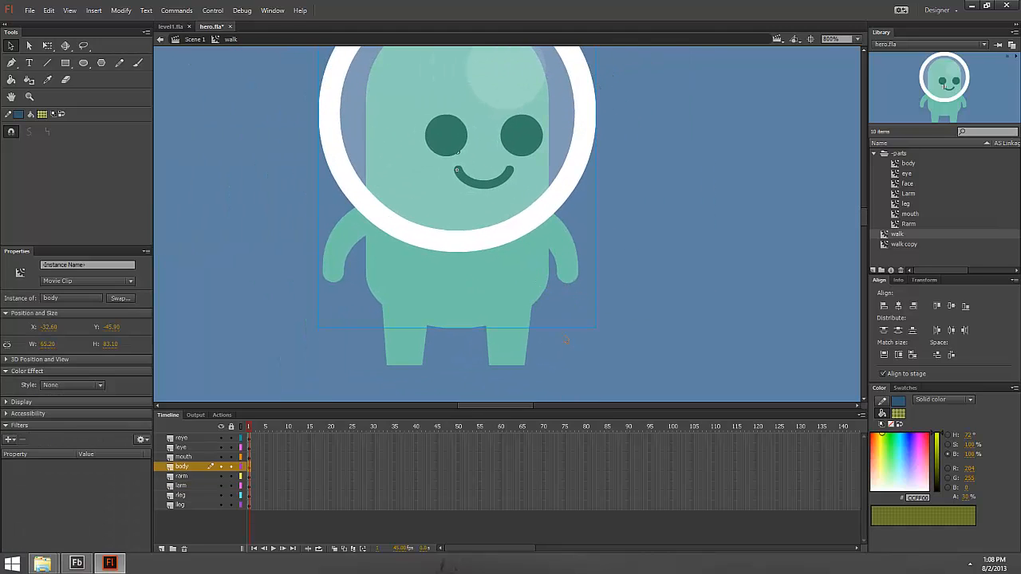
pyautogui.click(47, 45)
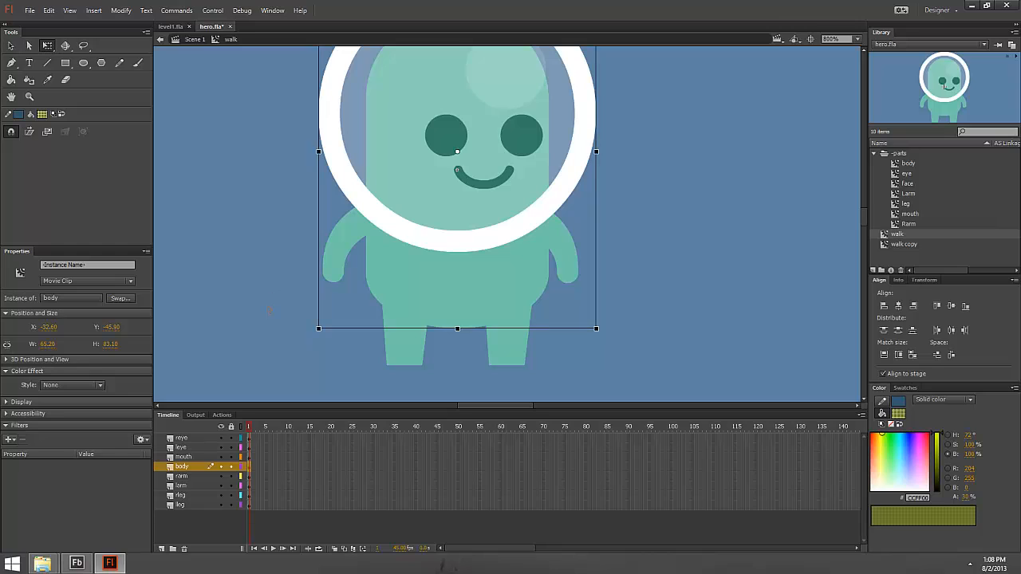
pyautogui.click(304, 251)
pyautogui.click(338, 253)
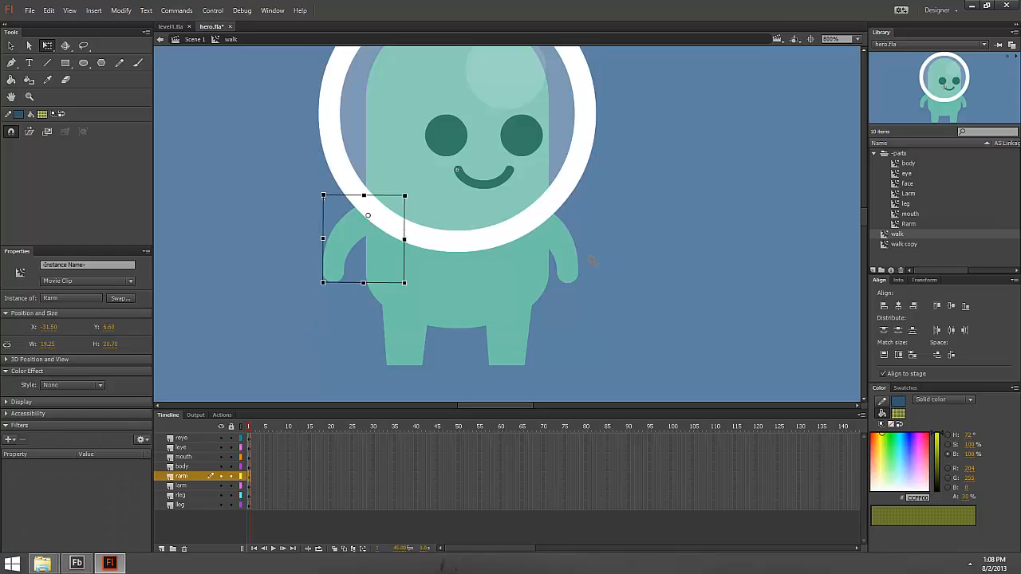
pyautogui.click(557, 239)
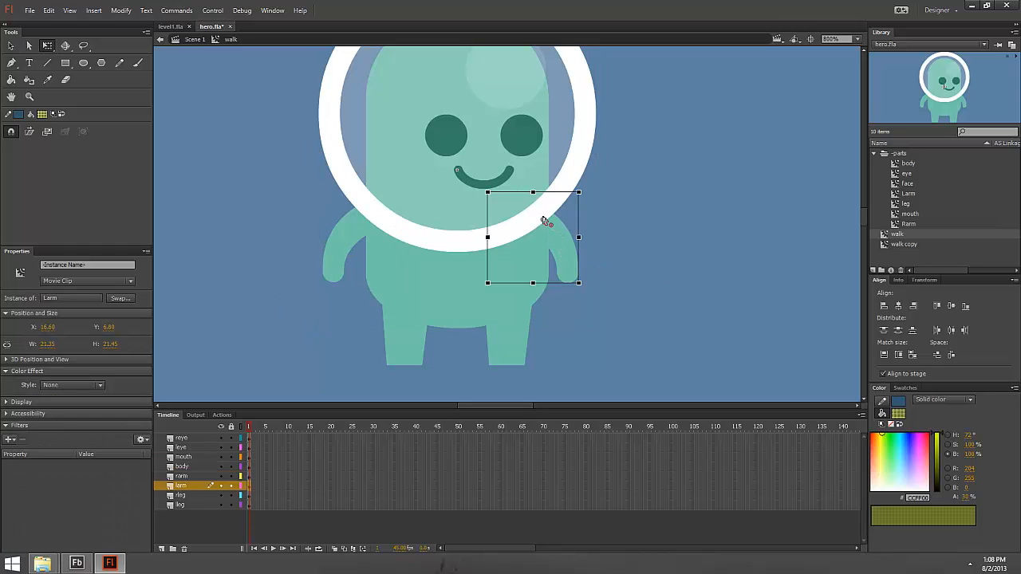
pyautogui.click(511, 333)
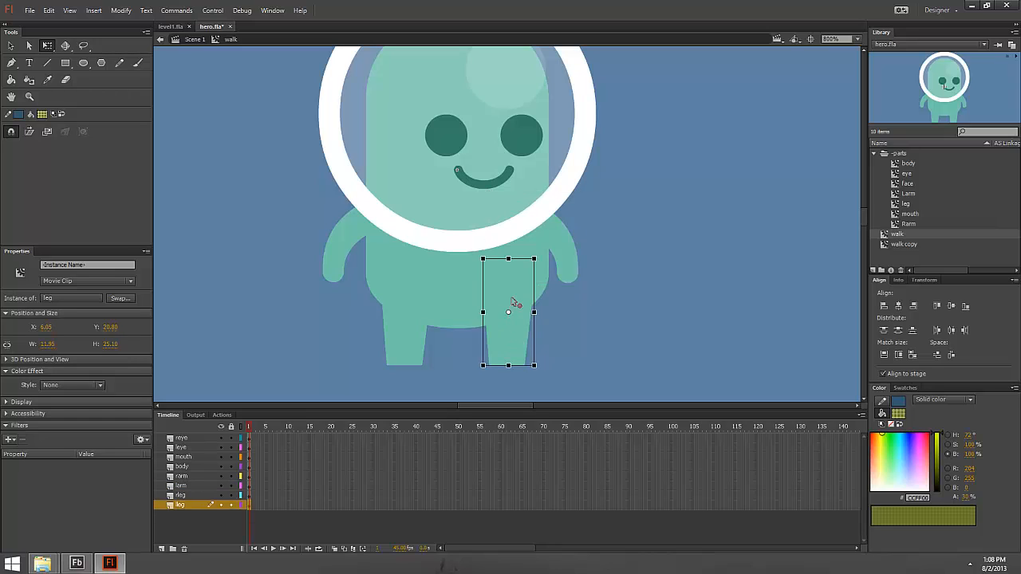
pyautogui.click(408, 331)
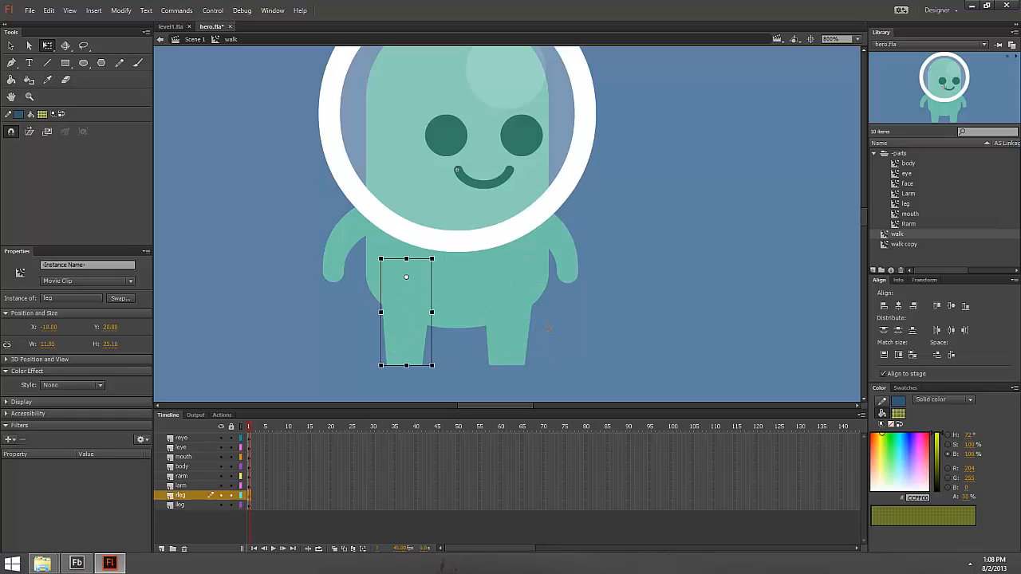
pyautogui.click(507, 291)
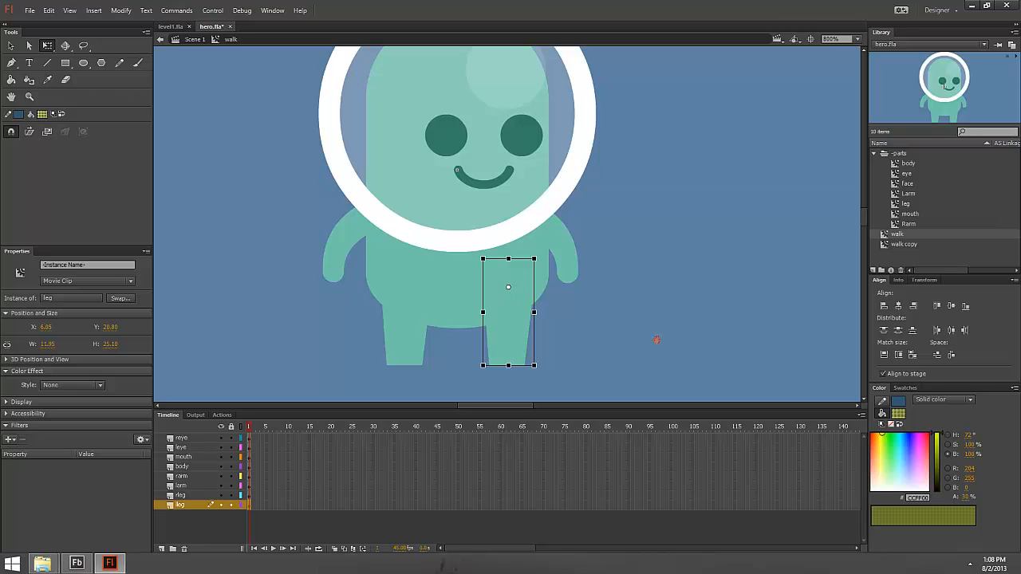
# Move the body instance's pivot down to the bottom centre of the torso, between the legs.
pyautogui.moveTo(656, 340); pyautogui.dragTo(662, 386)
pyautogui.click(469, 334)
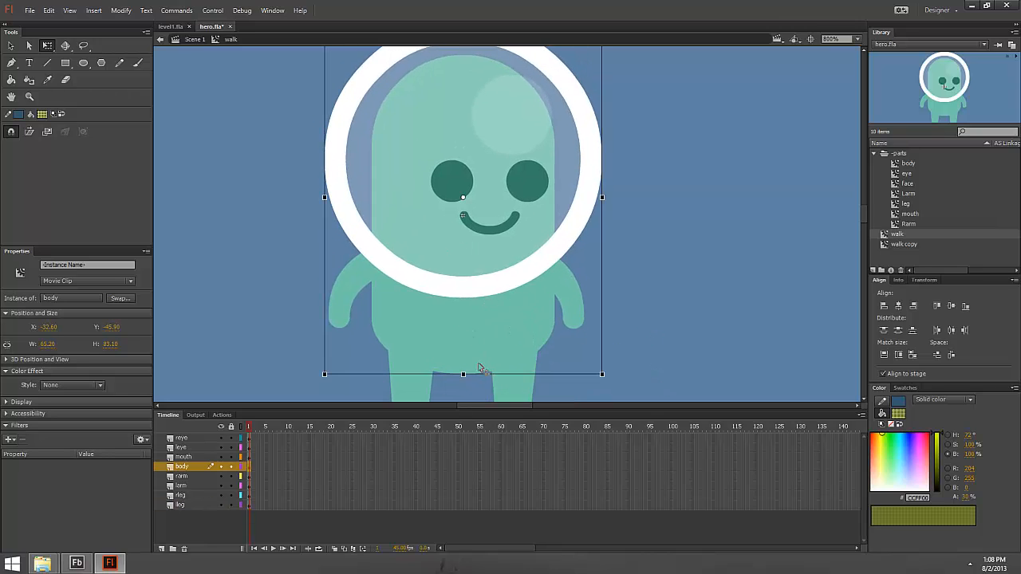
pyautogui.moveTo(463, 197); pyautogui.dragTo(463, 355)
pyautogui.click(702, 257)
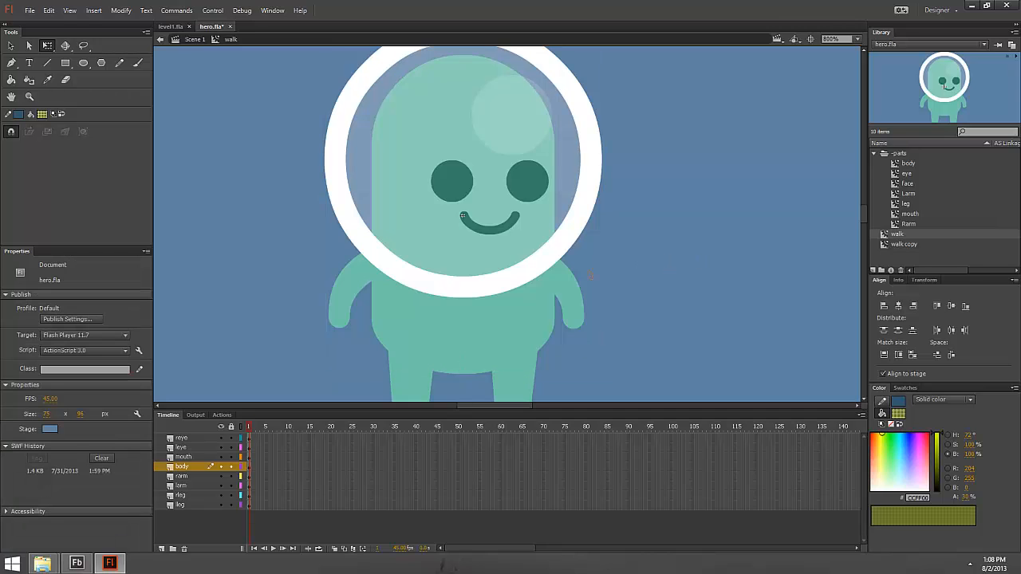
pyautogui.moveTo(677, 322)
pyautogui.mouseDown()
pyautogui.moveTo(683, 269)
pyautogui.moveTo(679, 312)
pyautogui.mouseUp()
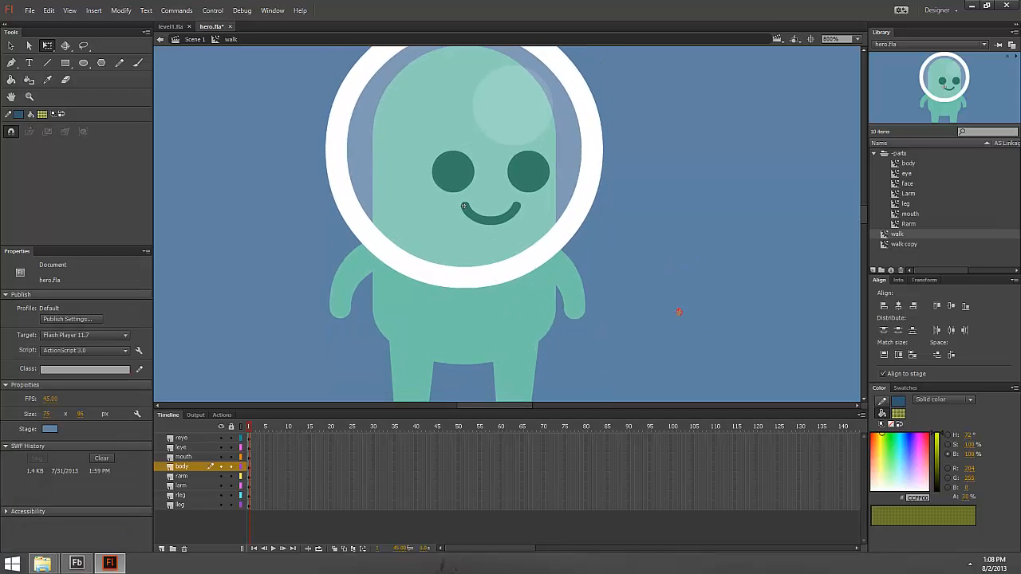
pyautogui.click(405, 319)
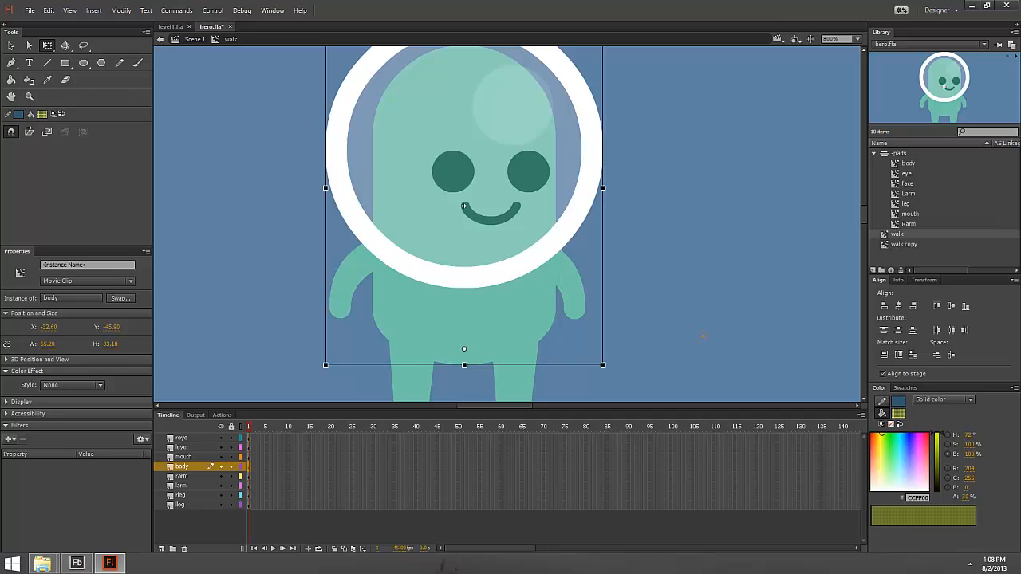
pyautogui.click(706, 348)
pyautogui.moveTo(707, 349); pyautogui.dragTo(692, 264)
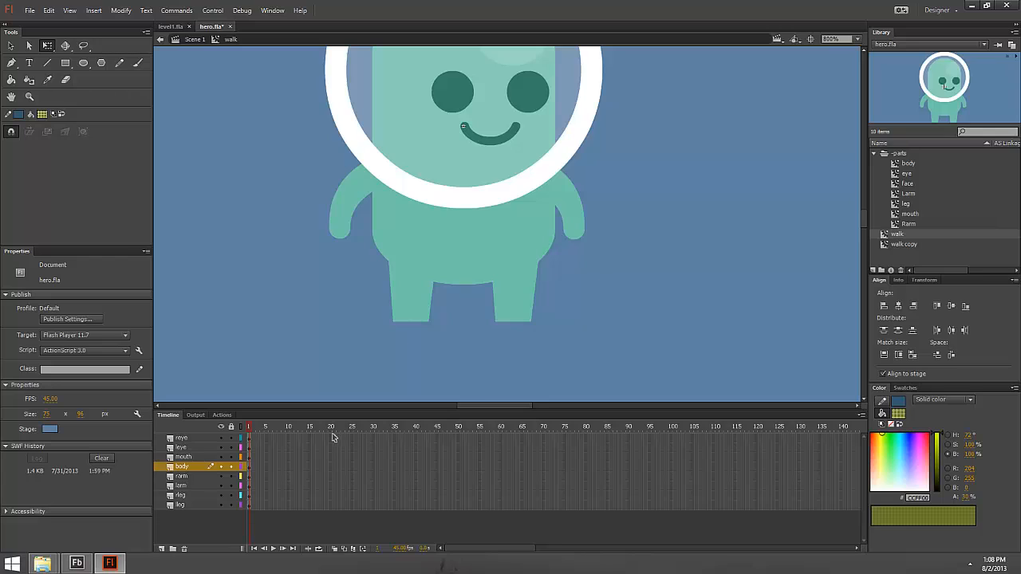
# Insert keyframes at frame 10 on all layers, from reye down to lleg.
pyautogui.click(288, 438)
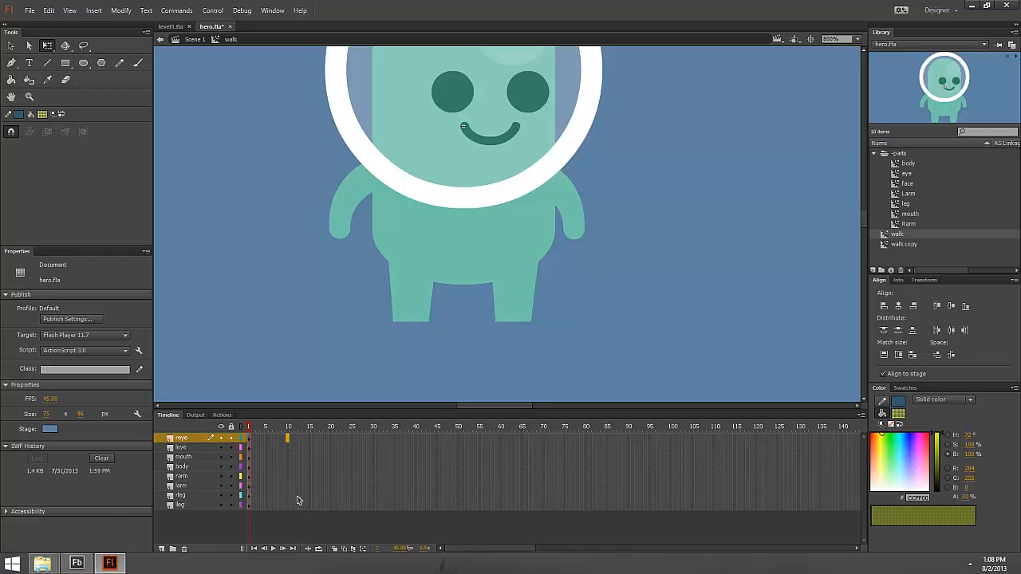
pyautogui.keyDown('shift'); pyautogui.click(289, 506); pyautogui.keyUp('shift')
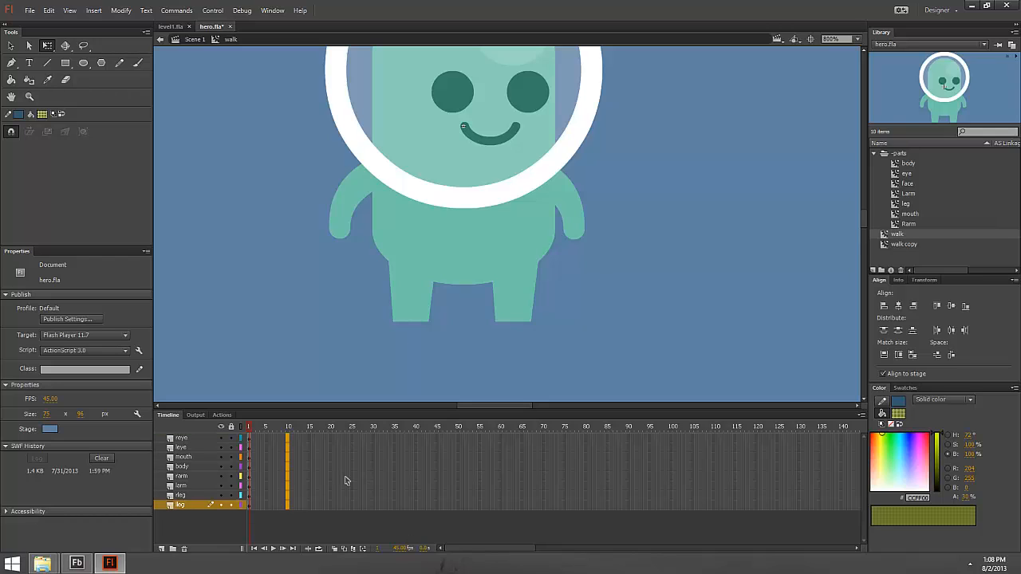
pyautogui.click(291, 438)
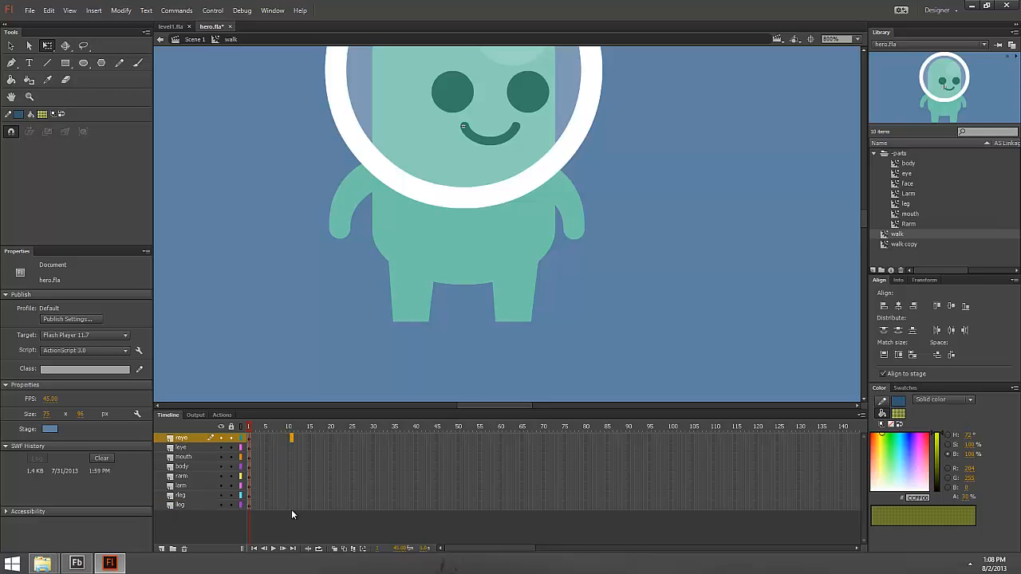
pyautogui.click(289, 505)
pyautogui.keyDown('shift'); pyautogui.click(287, 439); pyautogui.keyUp('shift')
pyautogui.press('F6')
pyautogui.click(418, 345)
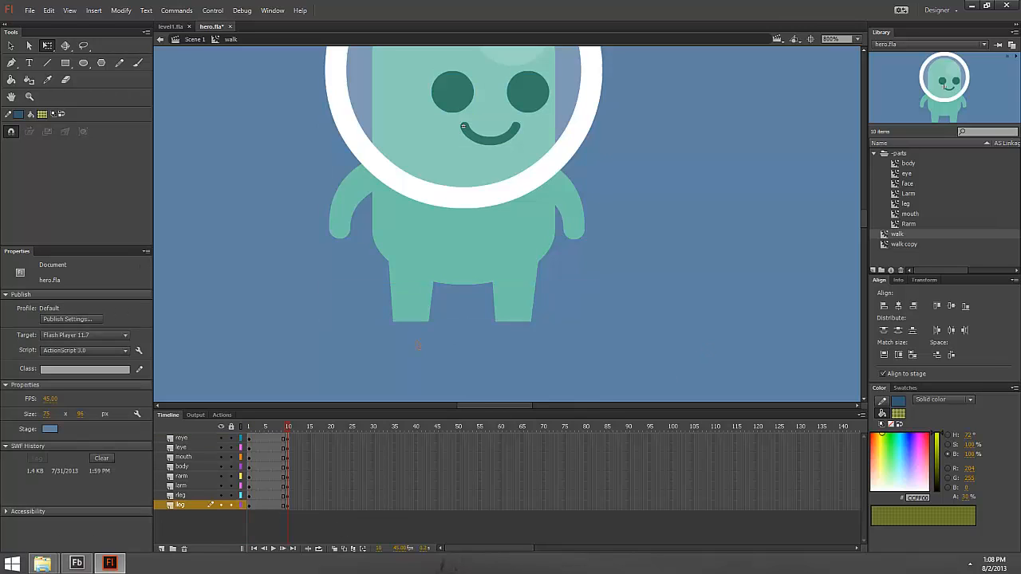
# Inspect the pivots of both arms and both legs at frame 10.
pyautogui.click(561, 206)
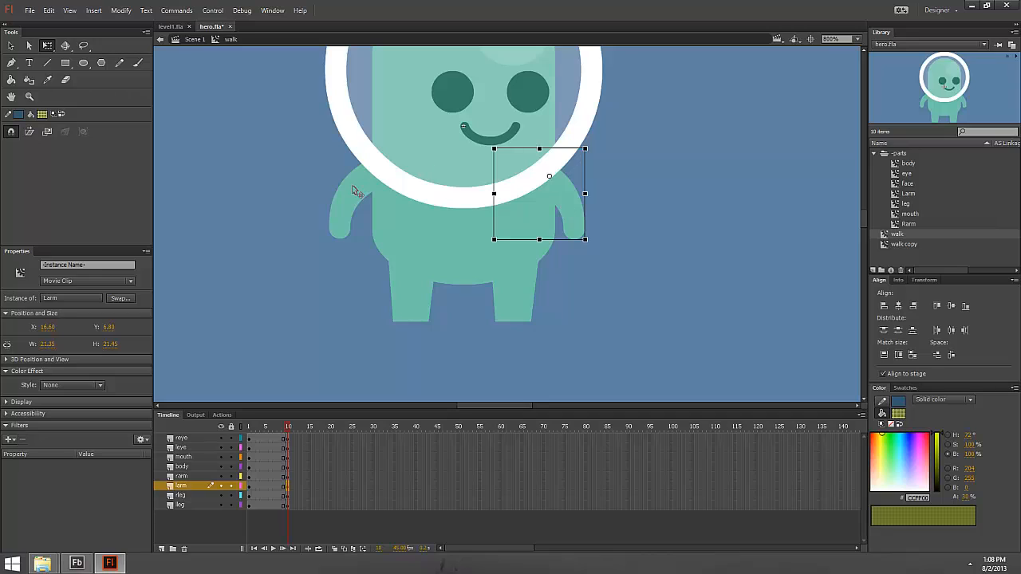
pyautogui.click(381, 174)
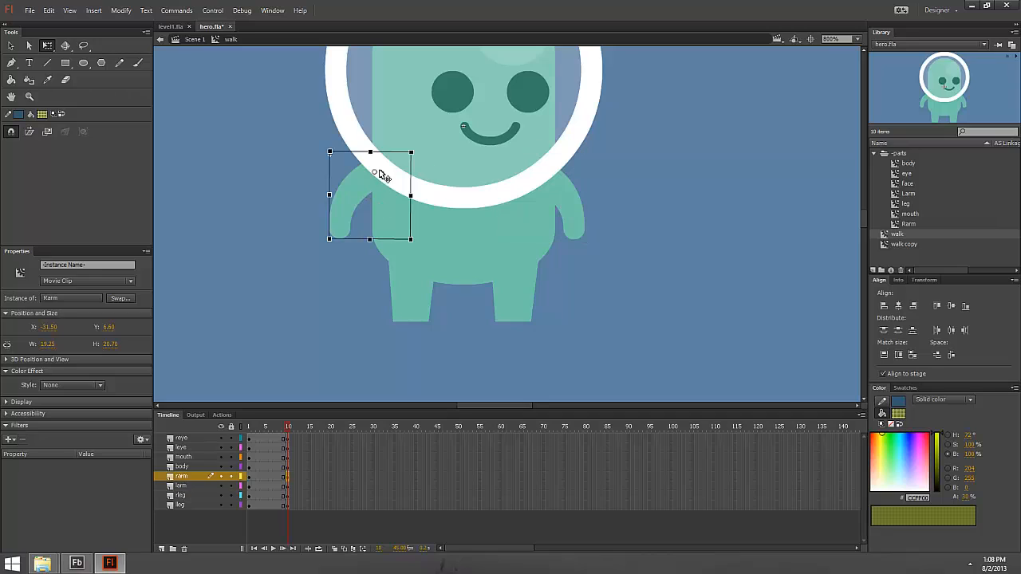
pyautogui.click(525, 267)
pyautogui.click(511, 316)
pyautogui.click(424, 308)
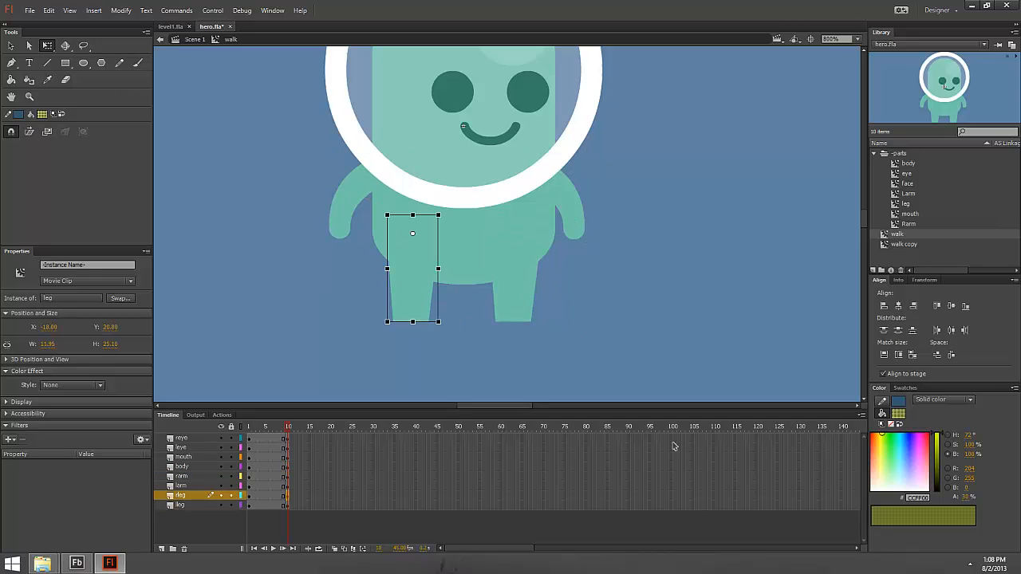
pyautogui.click(257, 483)
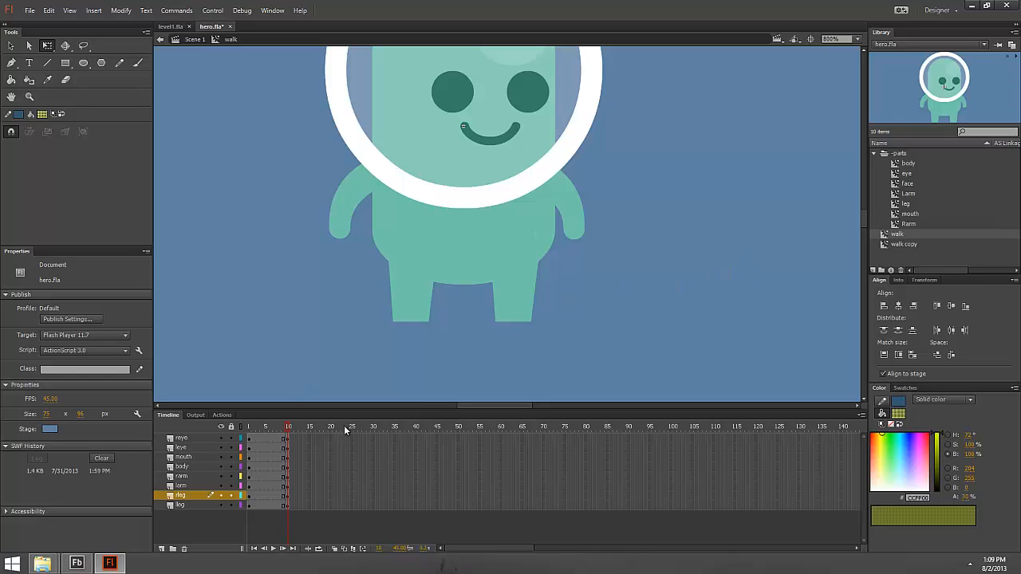
# Scrub between frames 1 and 10 to compare the poses, toggling the all-layer outline view on and off.
pyautogui.moveTo(289, 429); pyautogui.dragTo(213, 428)
pyautogui.moveTo(285, 429)
pyautogui.mouseDown()
pyautogui.moveTo(234, 430)
pyautogui.moveTo(293, 432)
pyautogui.mouseUp()
pyautogui.moveTo(289, 431); pyautogui.dragTo(249, 434)
pyautogui.moveTo(249, 431); pyautogui.dragTo(289, 431)
pyautogui.click(247, 427)
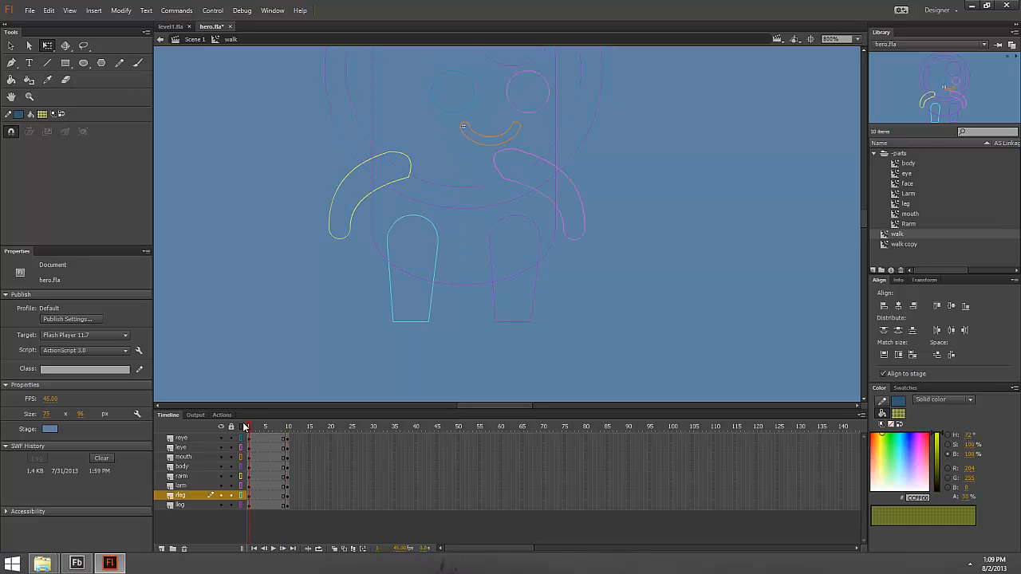
pyautogui.click(242, 427)
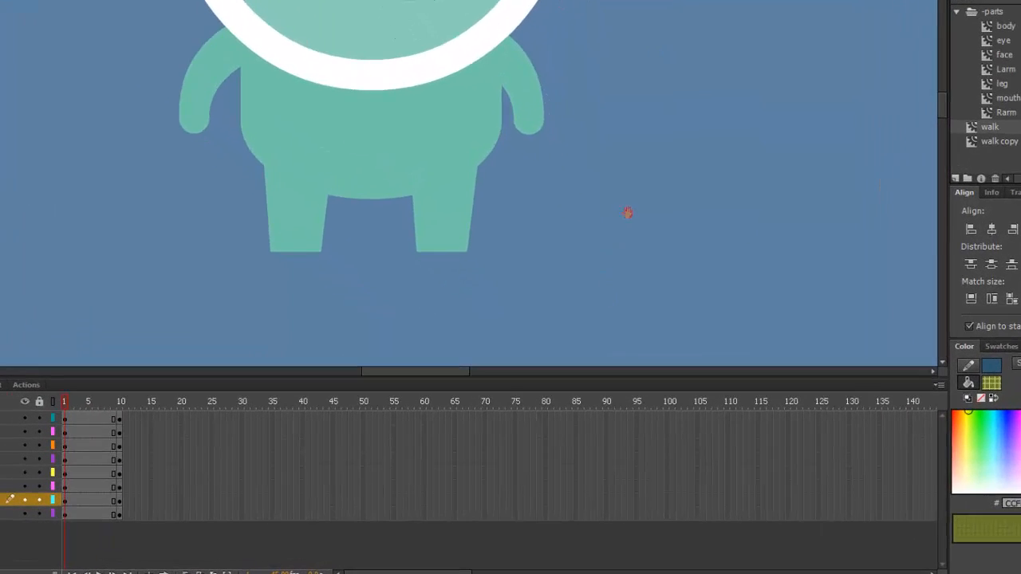
pyautogui.moveTo(645, 297); pyautogui.dragTo(666, 356)
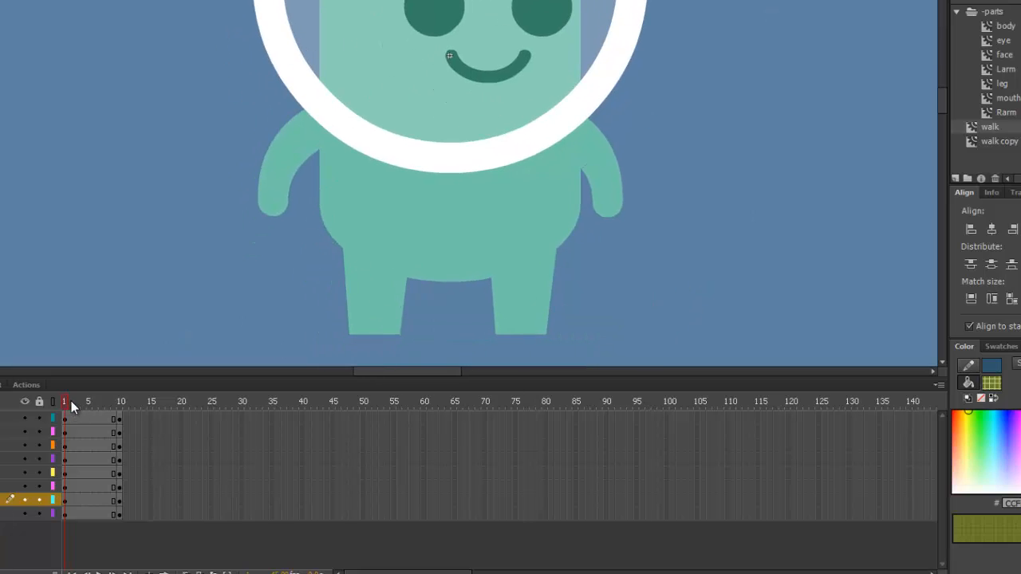
pyautogui.moveTo(71, 402); pyautogui.dragTo(113, 413)
# Move the frame 10 keyframes of all layers to frame 11.
pyautogui.click(121, 405)
pyautogui.click(121, 419)
pyautogui.moveTo(123, 419); pyautogui.dragTo(120, 517)
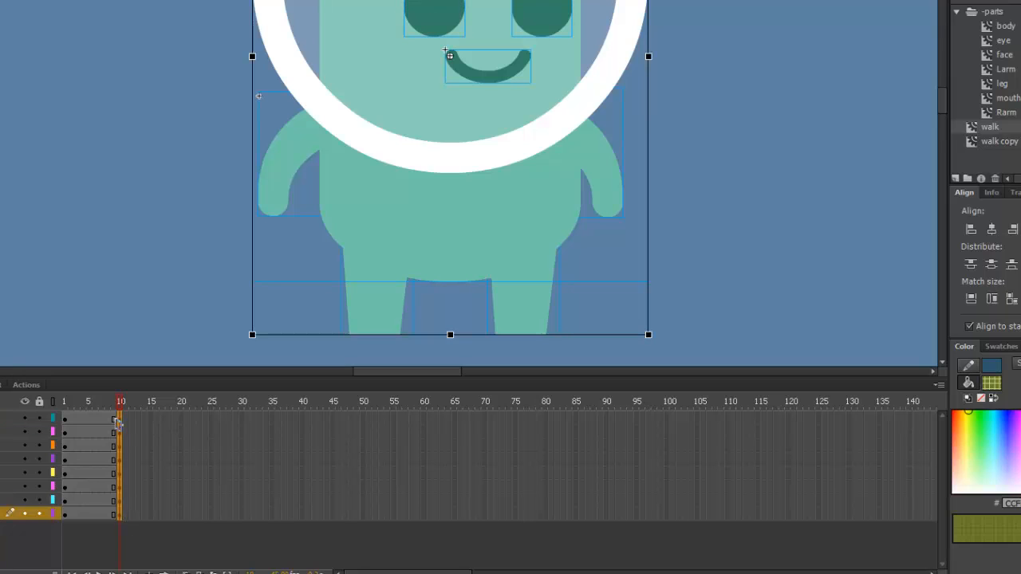
pyautogui.moveTo(121, 425); pyautogui.dragTo(132, 426)
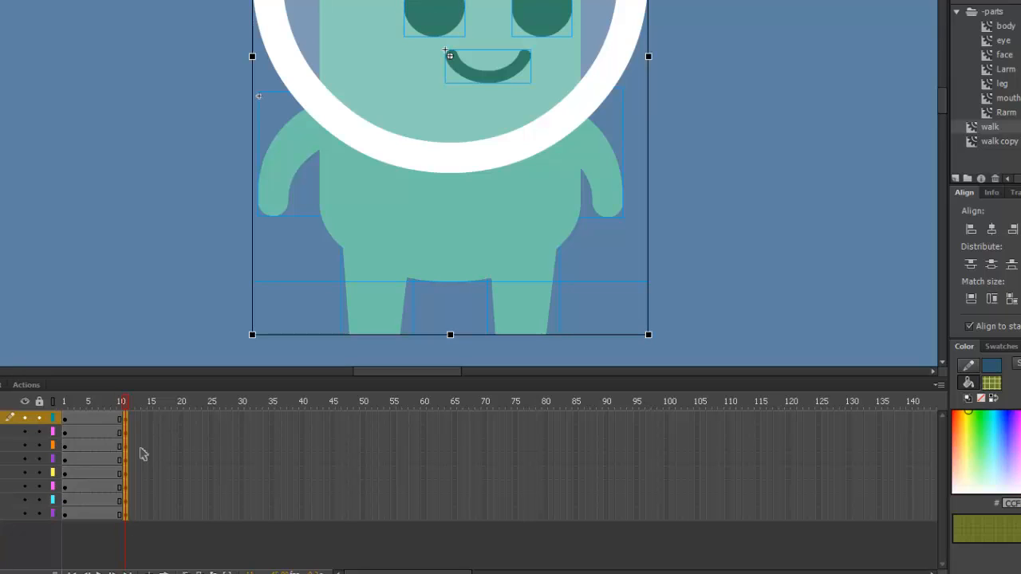
pyautogui.click(122, 411)
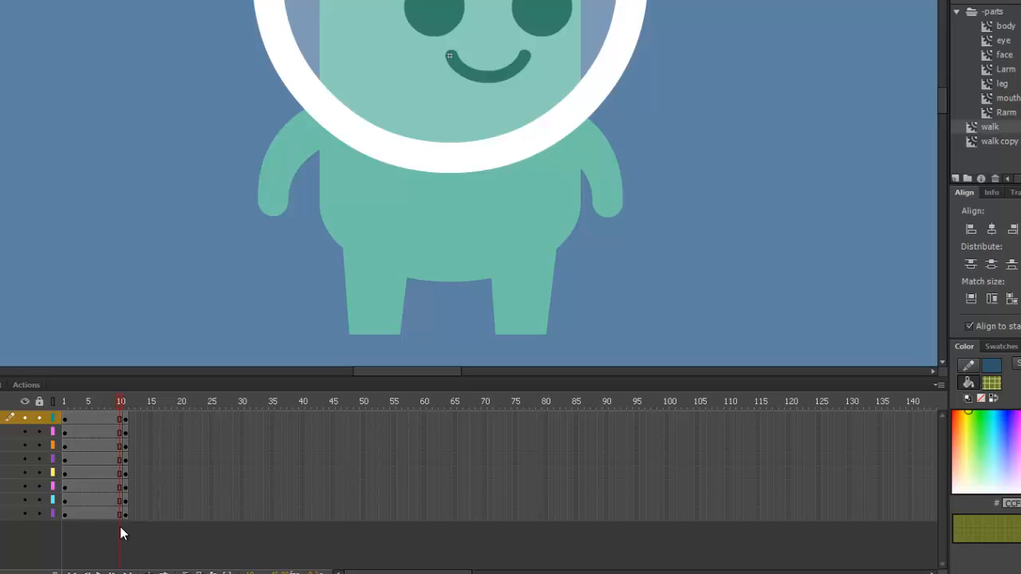
# Insert keyframes at frame 5 on all layers.
pyautogui.moveTo(126, 402); pyautogui.dragTo(64, 402)
pyautogui.click(87, 404)
pyautogui.click(89, 421)
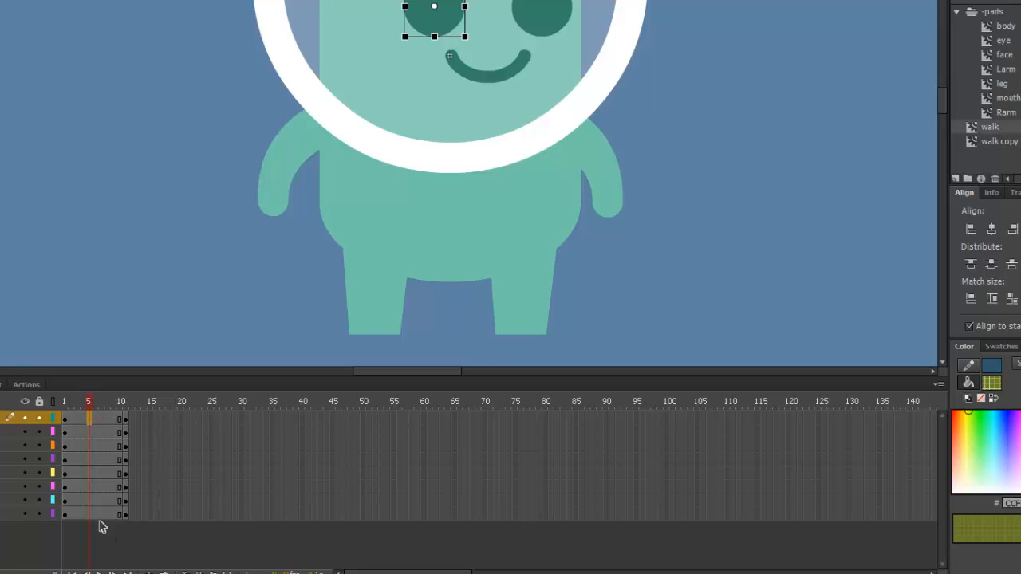
pyautogui.click(91, 515)
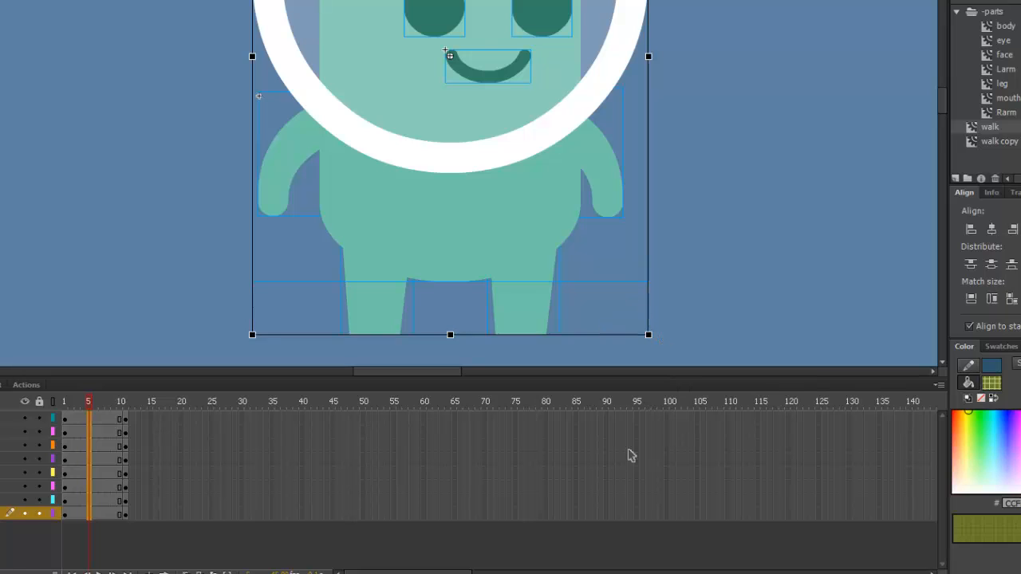
pyautogui.press('F6')
pyautogui.click(810, 249)
# Lock all layers except the two leg layers, leaving lleg selected at frame 5.
pyautogui.moveTo(775, 182); pyautogui.dragTo(718, 203)
pyautogui.moveTo(625, 243); pyautogui.dragTo(668, 237)
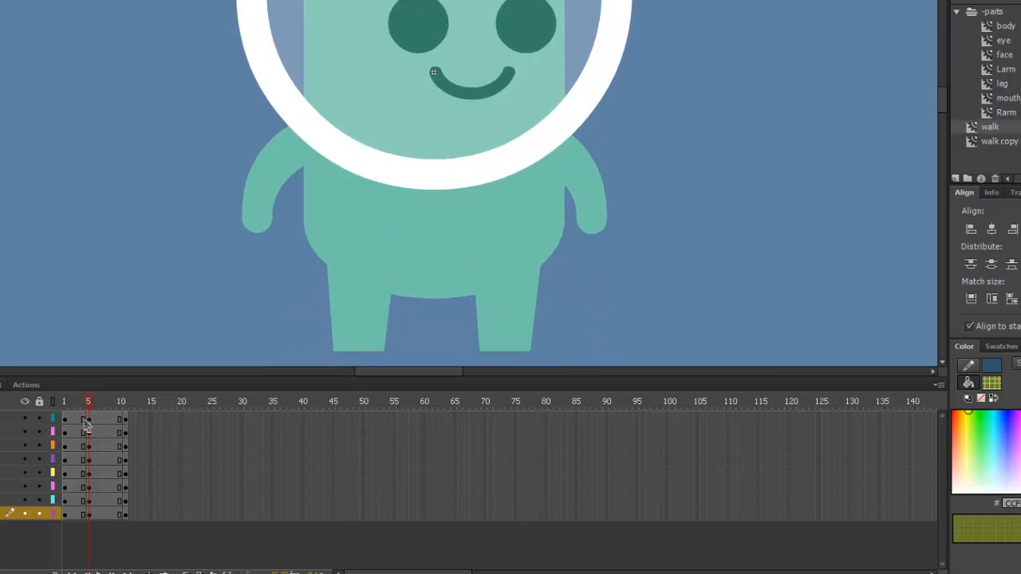
pyautogui.moveTo(655, 315); pyautogui.dragTo(616, 312)
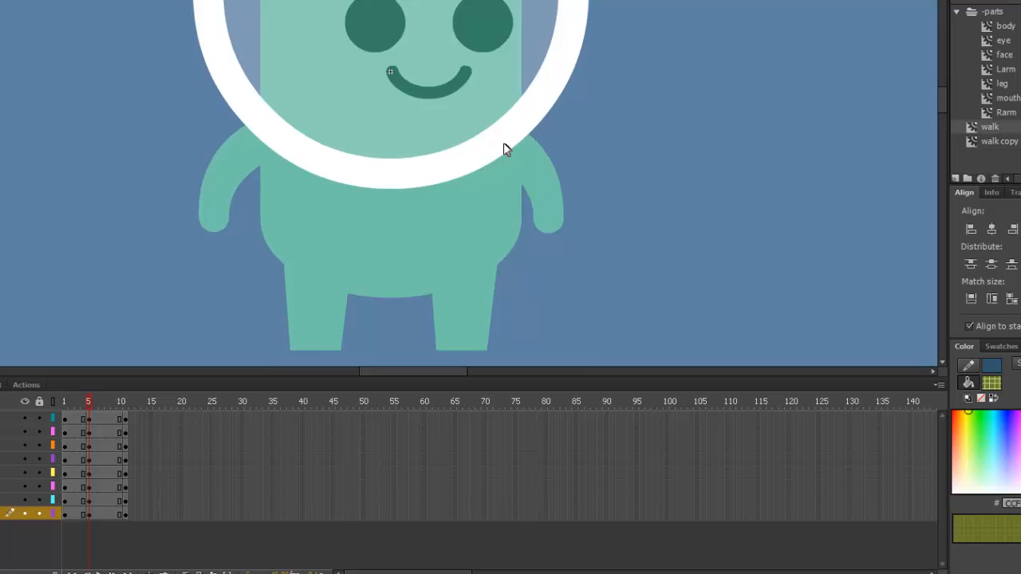
pyautogui.keyDown('alt'); pyautogui.click(660, 227); pyautogui.keyUp('alt')
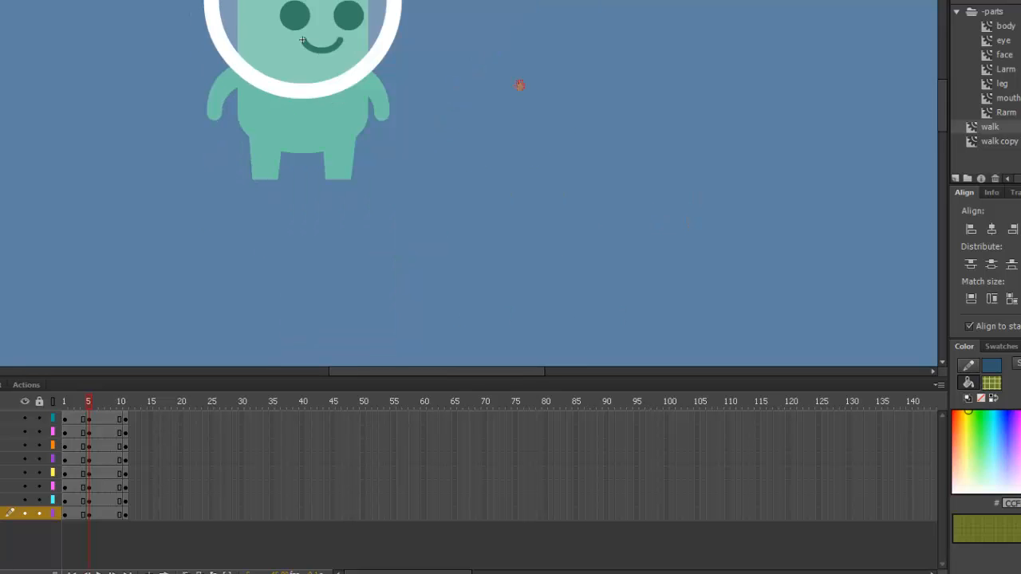
pyautogui.moveTo(520, 85); pyautogui.dragTo(543, 154)
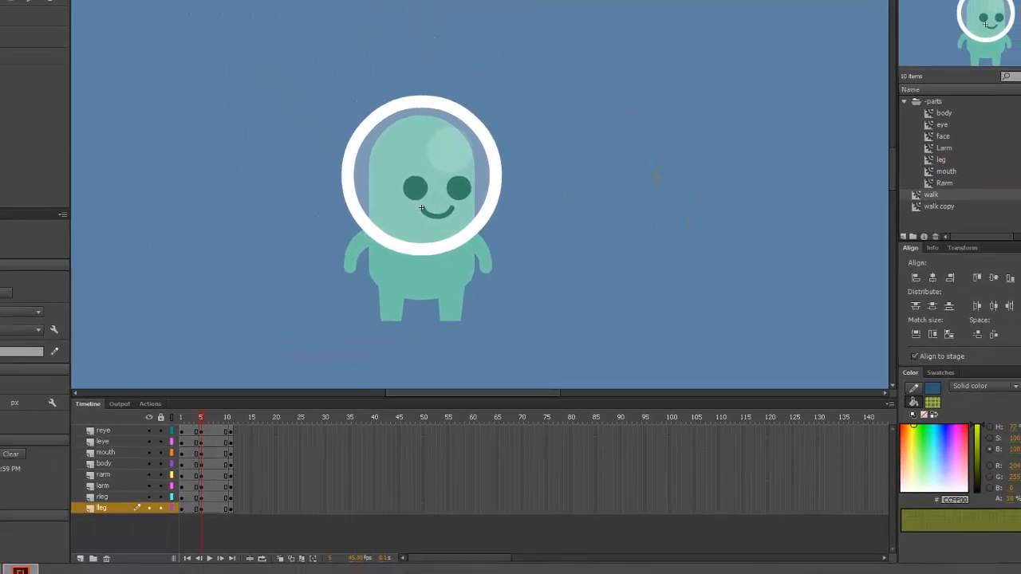
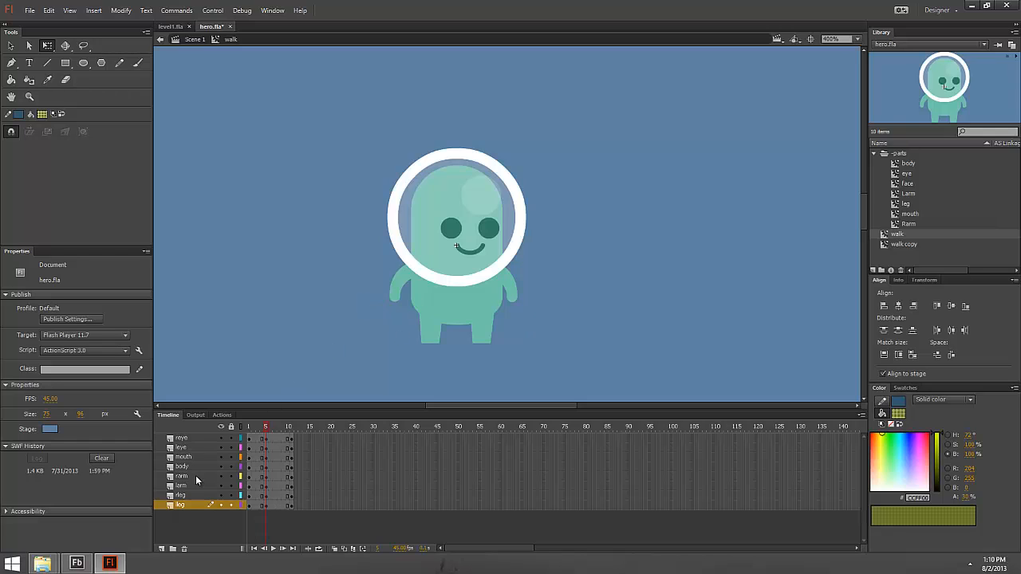
pyautogui.click(267, 506)
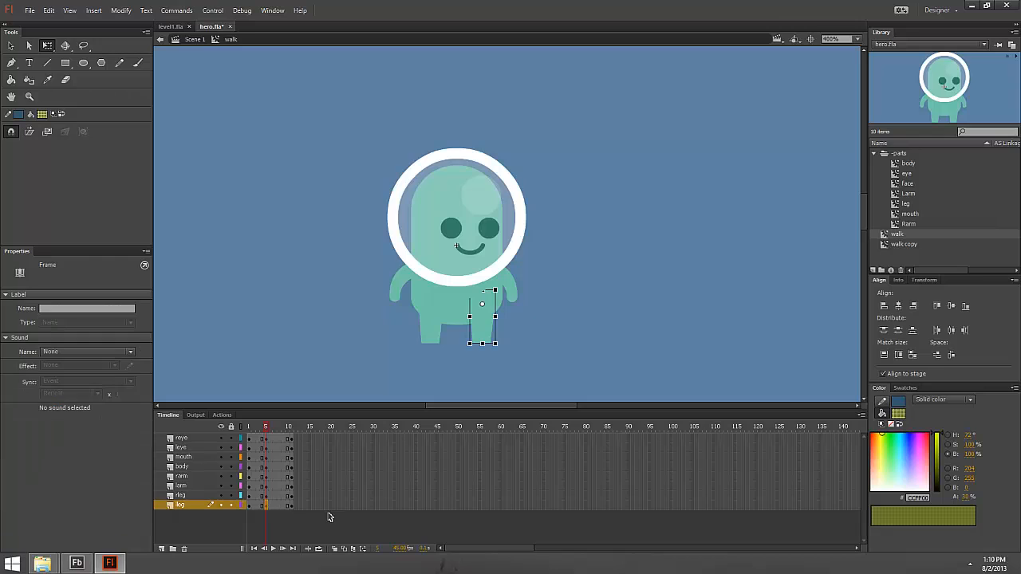
pyautogui.click(483, 320)
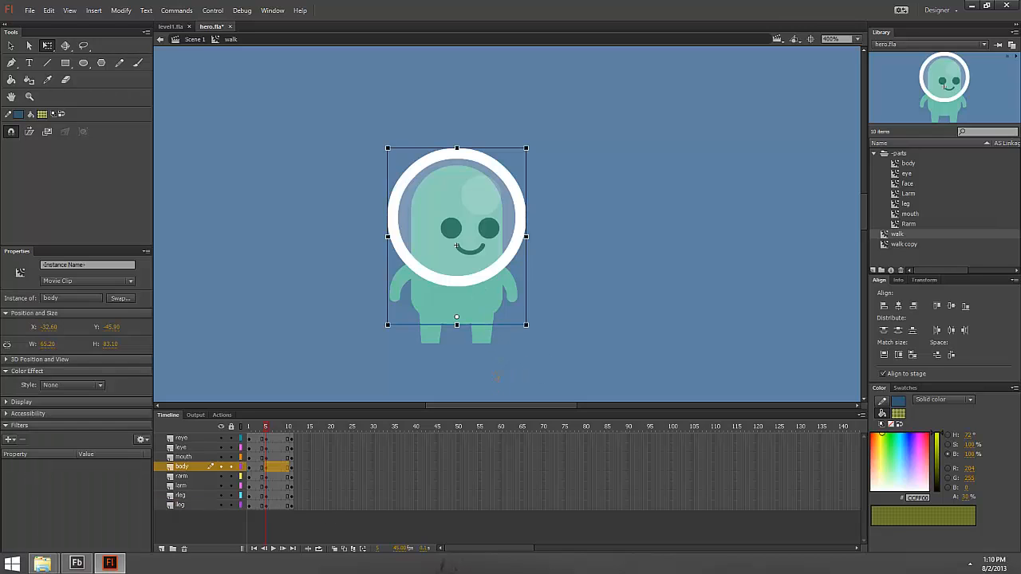
pyautogui.click(378, 370)
pyautogui.moveTo(232, 486); pyautogui.dragTo(232, 439)
pyautogui.click(203, 497)
pyautogui.click(209, 506)
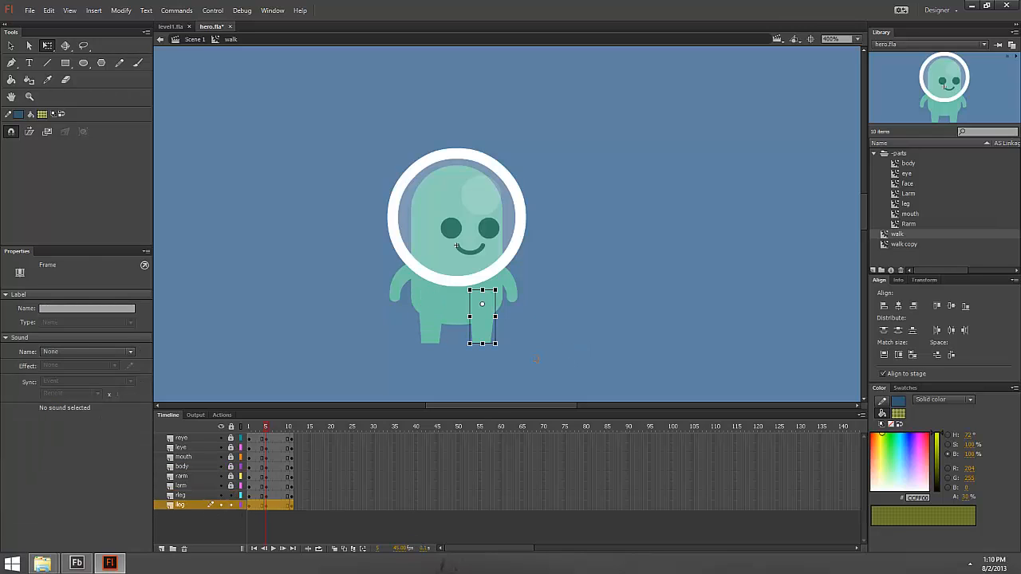
# Move the lleg leg at frame 5 across the body onto the other leg's position.
pyautogui.click(537, 360)
pyautogui.click(488, 331)
pyautogui.moveTo(479, 332); pyautogui.dragTo(430, 335)
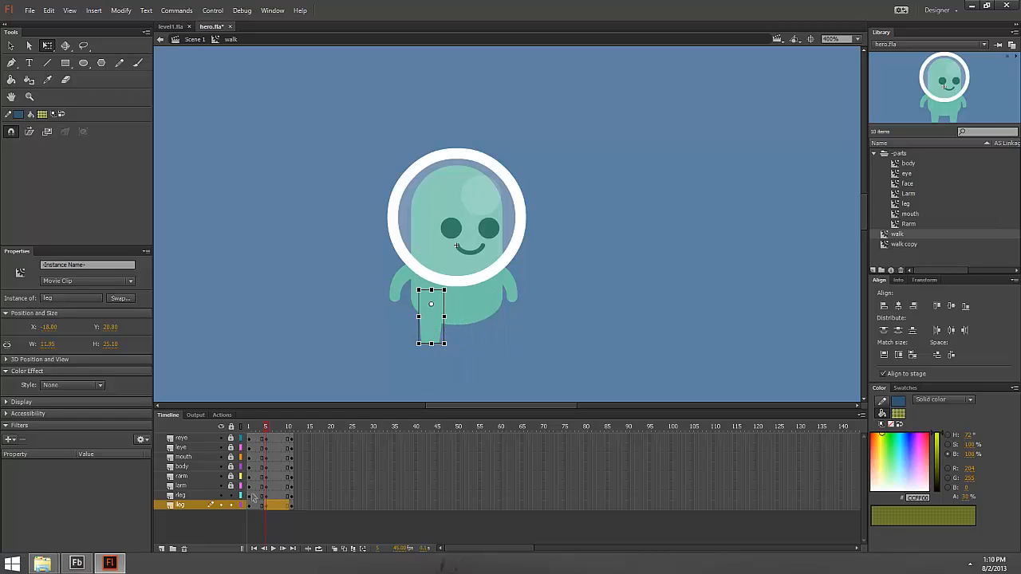
# Move the rleg leg at frame 5 to the spot lleg vacated, at about X 5.60, Y 20.80.
pyautogui.click(267, 497)
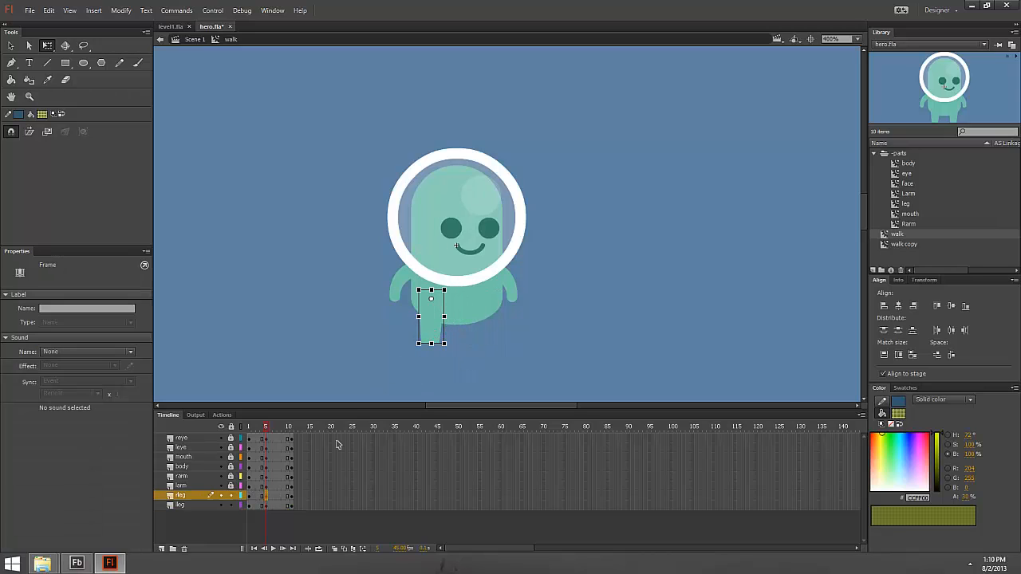
pyautogui.moveTo(435, 333); pyautogui.dragTo(489, 339)
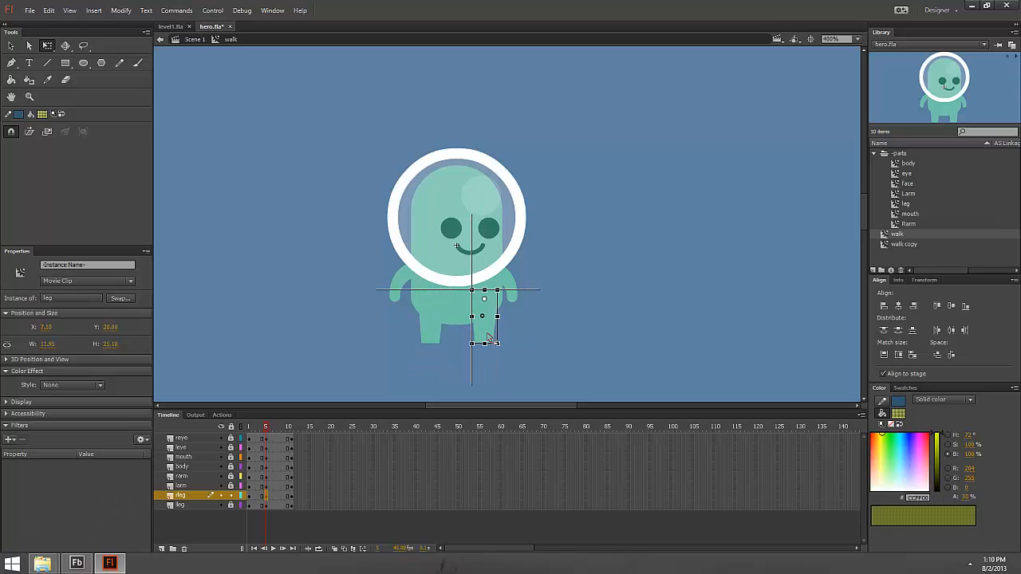
pyautogui.click(629, 399)
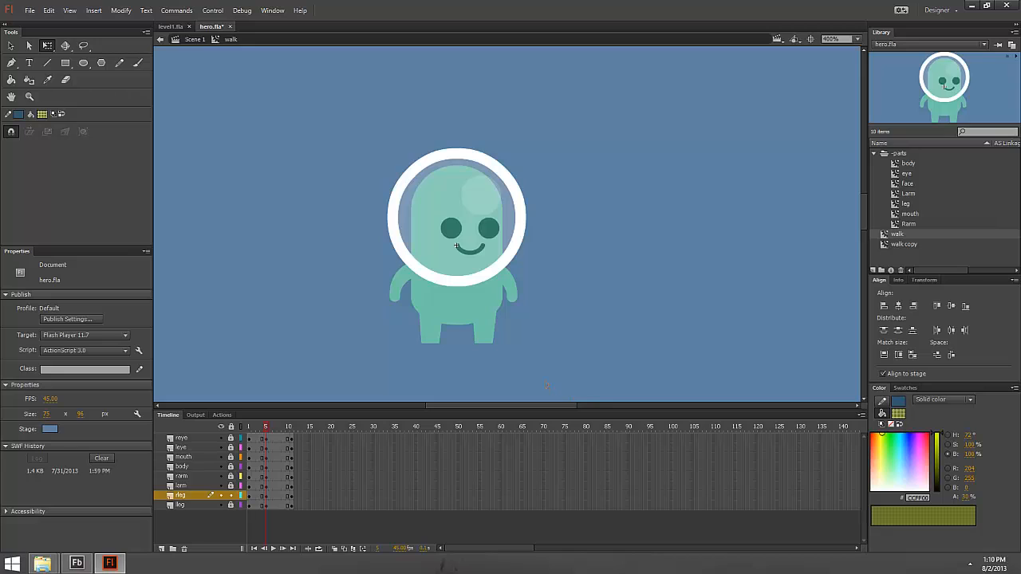
pyautogui.click(485, 339)
pyautogui.moveTo(488, 336); pyautogui.dragTo(489, 336)
pyautogui.click(526, 391)
# Compare the leg positions with frame 1, rotate the rleg leg slightly outward at frame 5, and lock its layer.
pyautogui.click(248, 427)
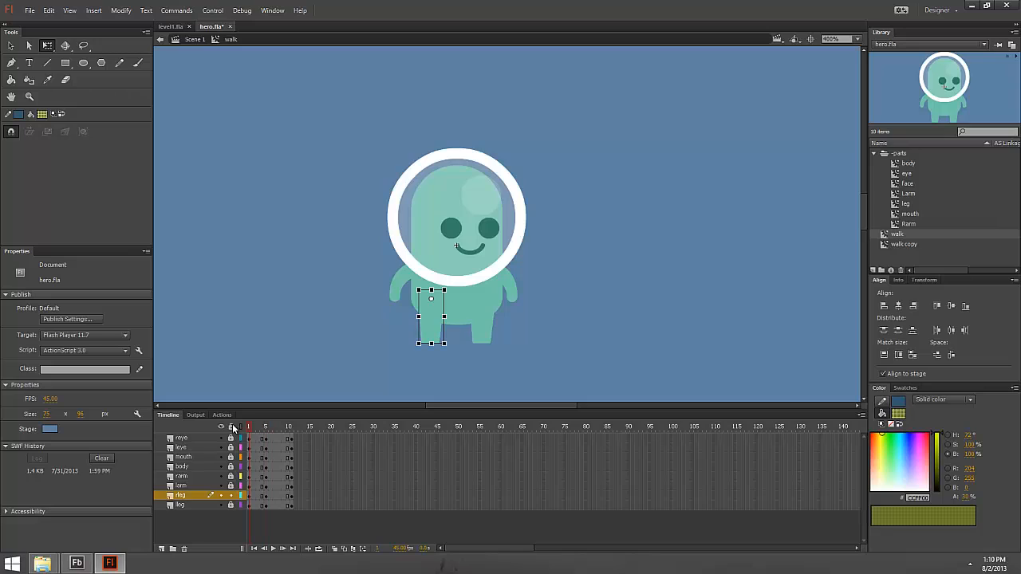
pyautogui.moveTo(233, 426)
pyautogui.mouseDown()
pyautogui.moveTo(269, 428)
pyautogui.moveTo(242, 430)
pyautogui.mouseUp()
pyautogui.click(222, 494)
pyautogui.click(221, 495)
pyautogui.moveTo(253, 429); pyautogui.dragTo(267, 429)
pyautogui.click(488, 339)
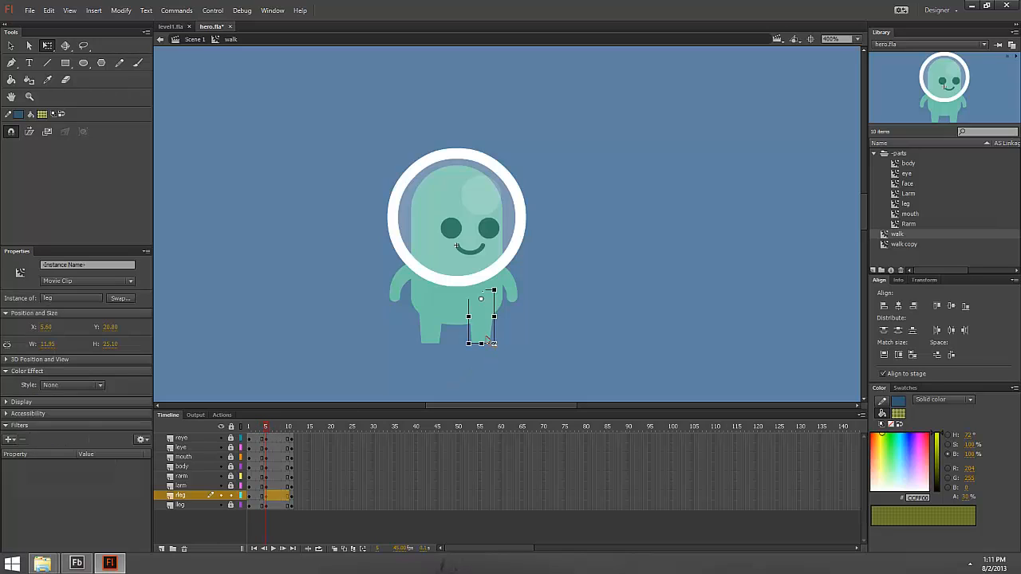
pyautogui.moveTo(505, 355); pyautogui.dragTo(506, 348)
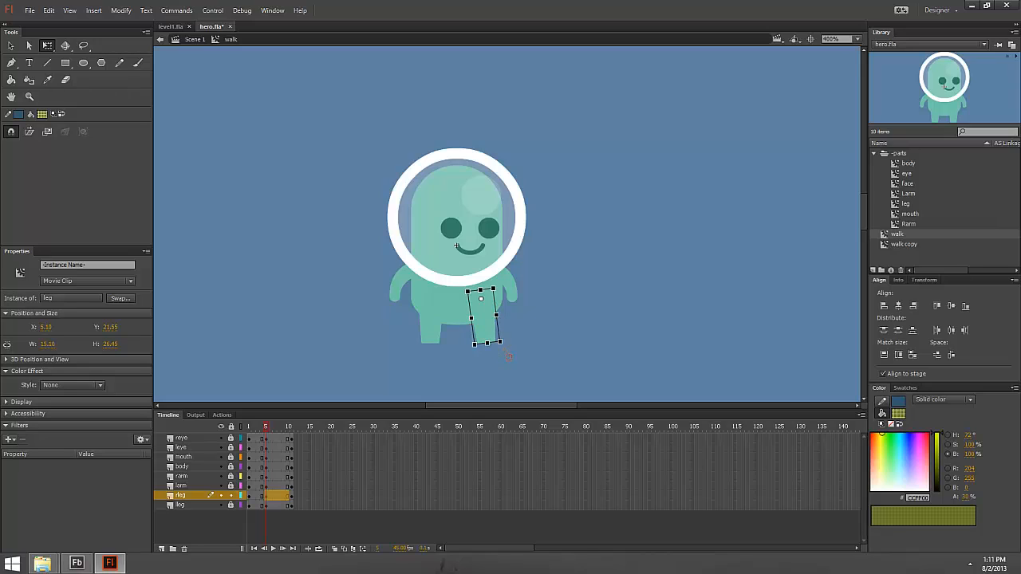
pyautogui.click(231, 496)
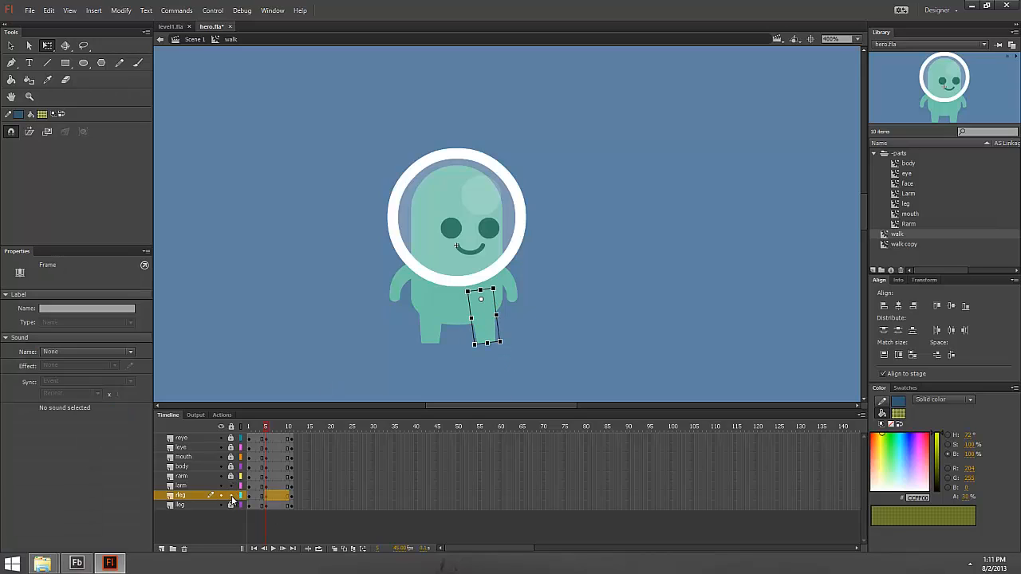
pyautogui.click(232, 487)
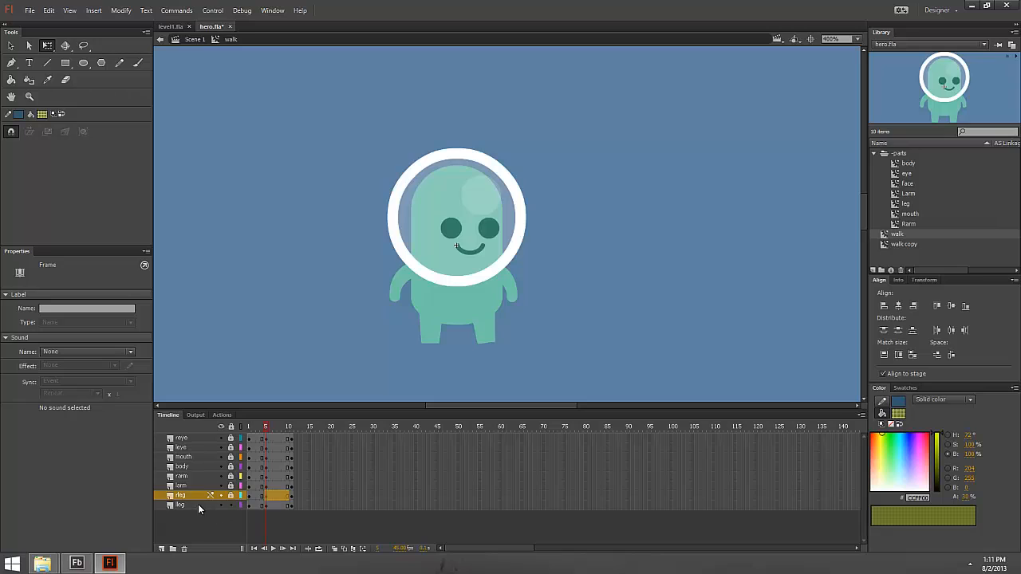
# Rotate the lleg leg outward about its hip pivot at frame 5 and lock its layer.
pyautogui.click(199, 505)
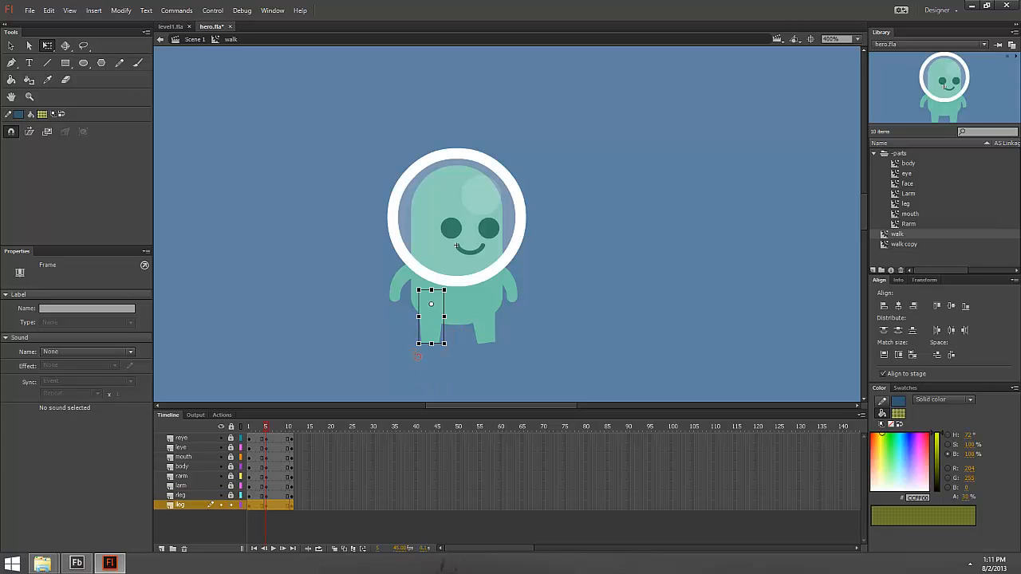
pyautogui.moveTo(417, 356); pyautogui.dragTo(414, 356)
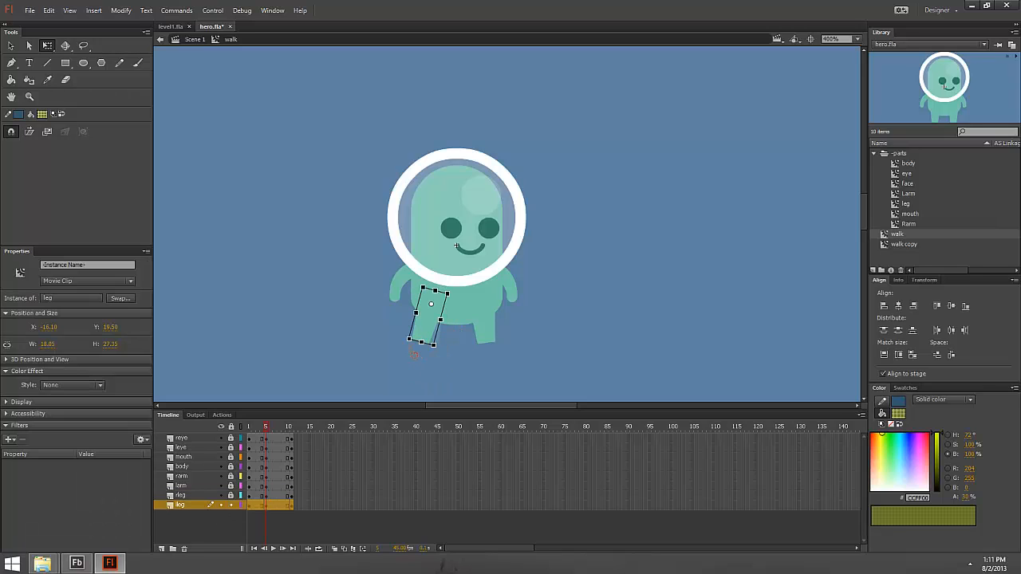
pyautogui.click(463, 375)
pyautogui.click(251, 429)
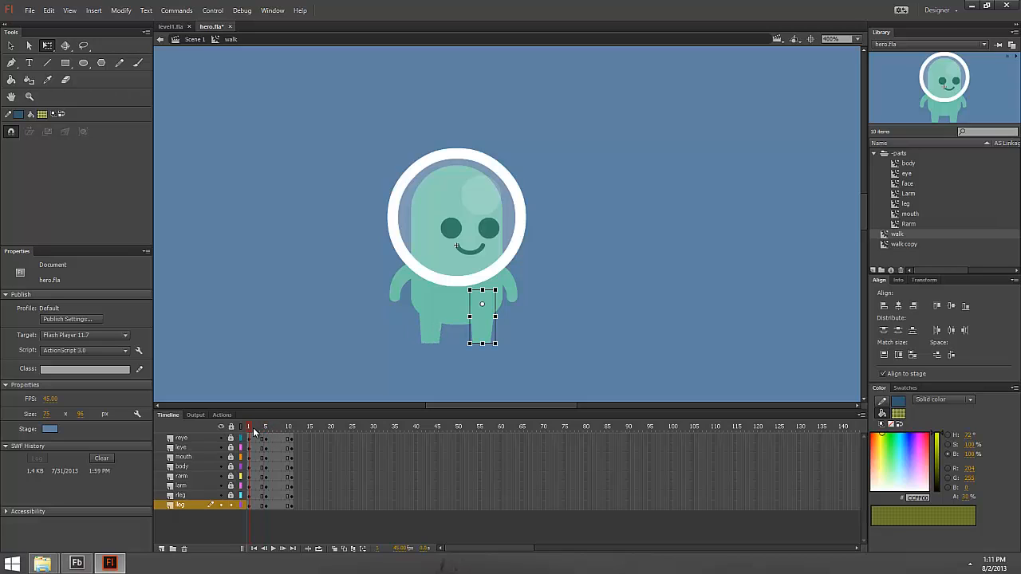
pyautogui.moveTo(254, 430)
pyautogui.mouseDown()
pyautogui.moveTo(281, 431)
pyautogui.moveTo(242, 433)
pyautogui.moveTo(271, 435)
pyautogui.mouseUp()
pyautogui.click(230, 505)
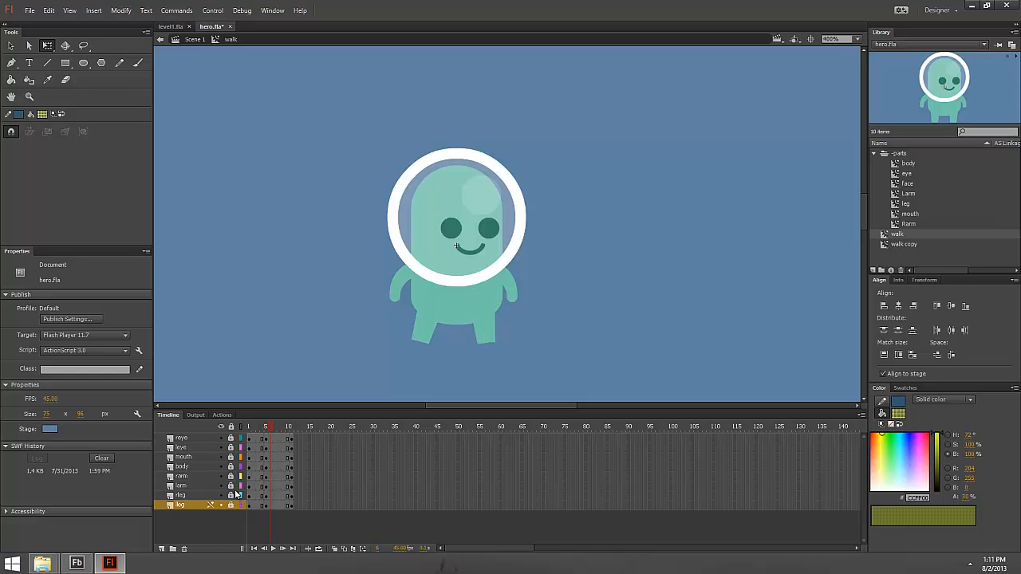
# Unlock the body, face and arm layers and select their frame 5 keyframes together.
pyautogui.moveTo(231, 484); pyautogui.dragTo(231, 438)
pyautogui.moveTo(269, 489); pyautogui.dragTo(269, 438)
pyautogui.click(426, 369)
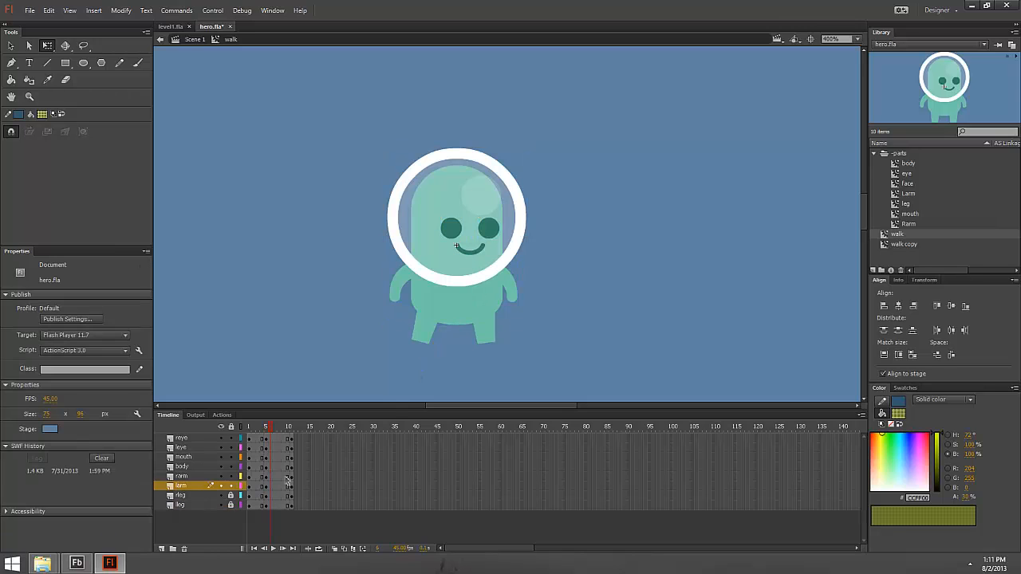
pyautogui.moveTo(266, 488); pyautogui.dragTo(269, 432)
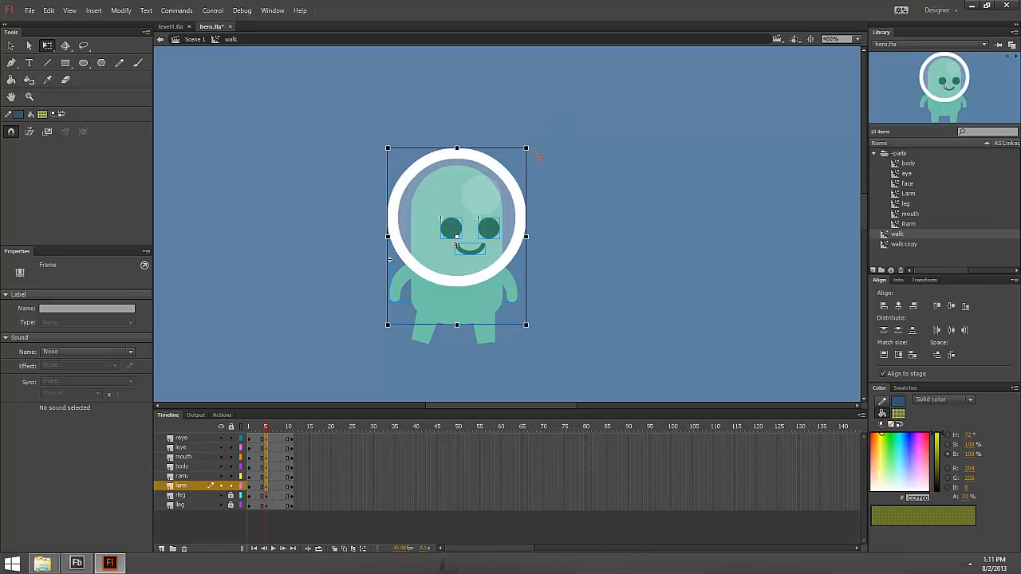
# Tilt the body, face and arms slightly clockwise at frame 5 about a pivot near the body's base, and raise them slightly.
pyautogui.moveTo(389, 259); pyautogui.dragTo(386, 281)
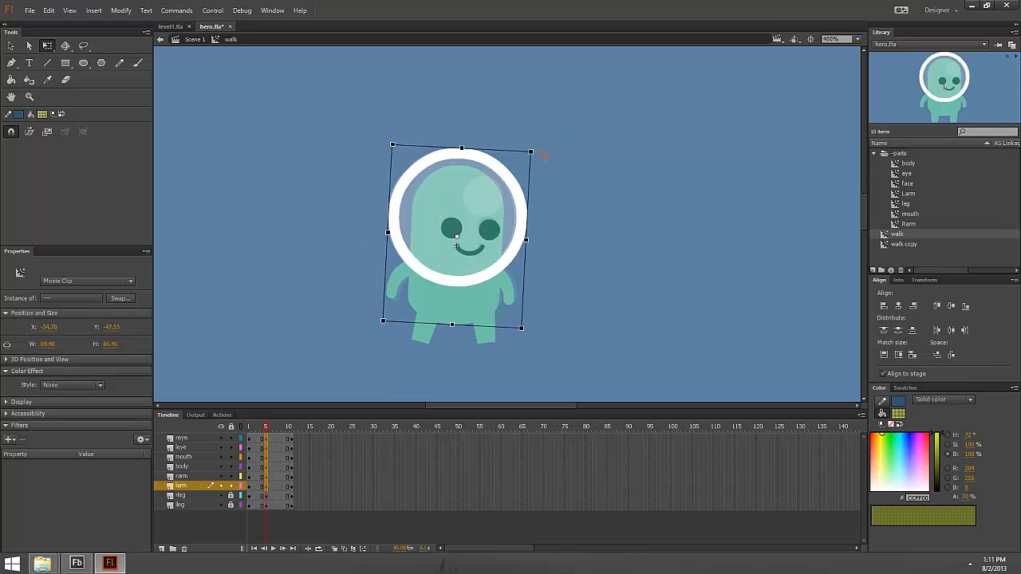
pyautogui.hotkey('ctrl', 'z')
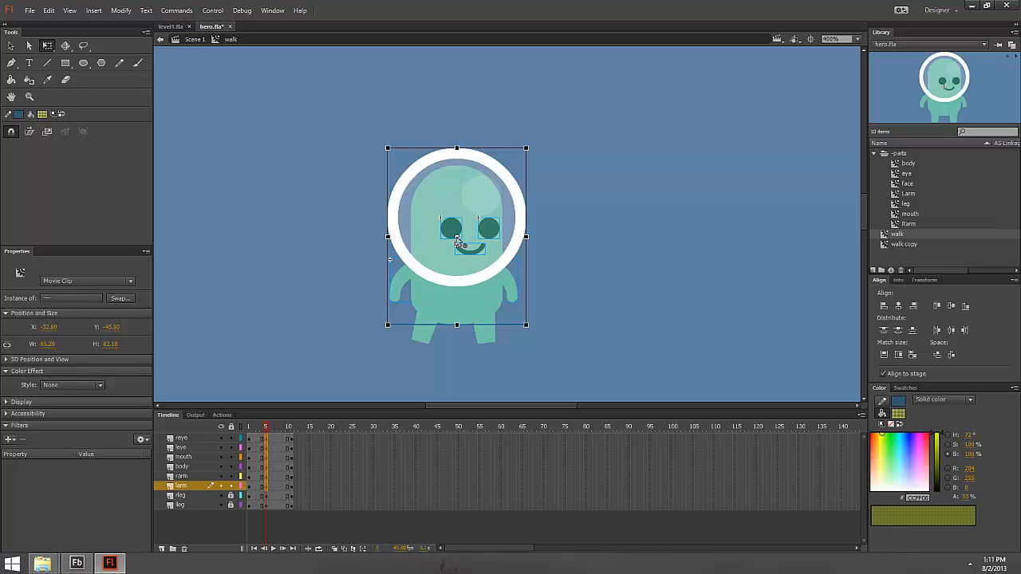
pyautogui.moveTo(460, 244); pyautogui.dragTo(456, 317)
pyautogui.moveTo(539, 157); pyautogui.dragTo(545, 159)
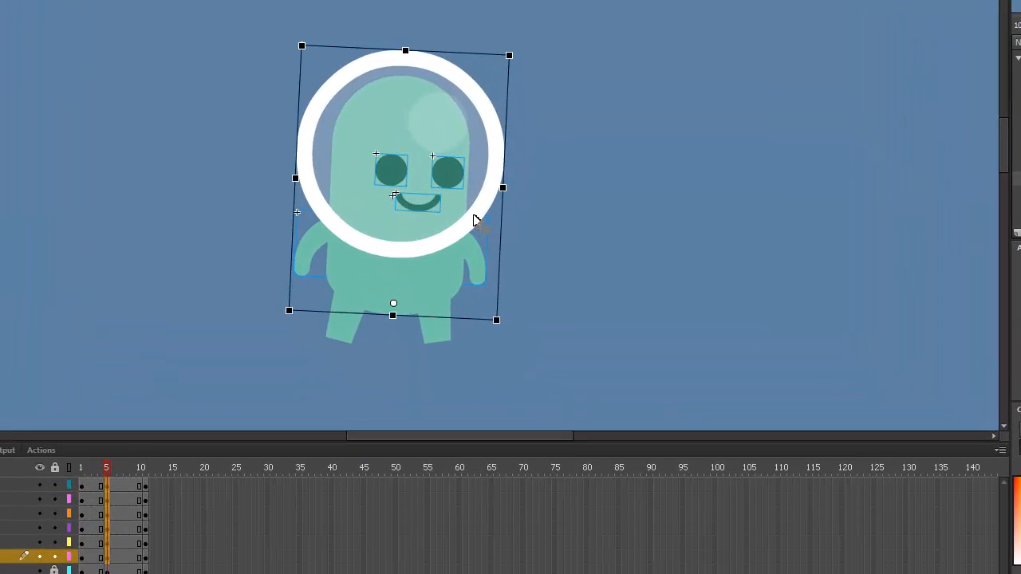
pyautogui.press('Up')
pyautogui.press('Up')
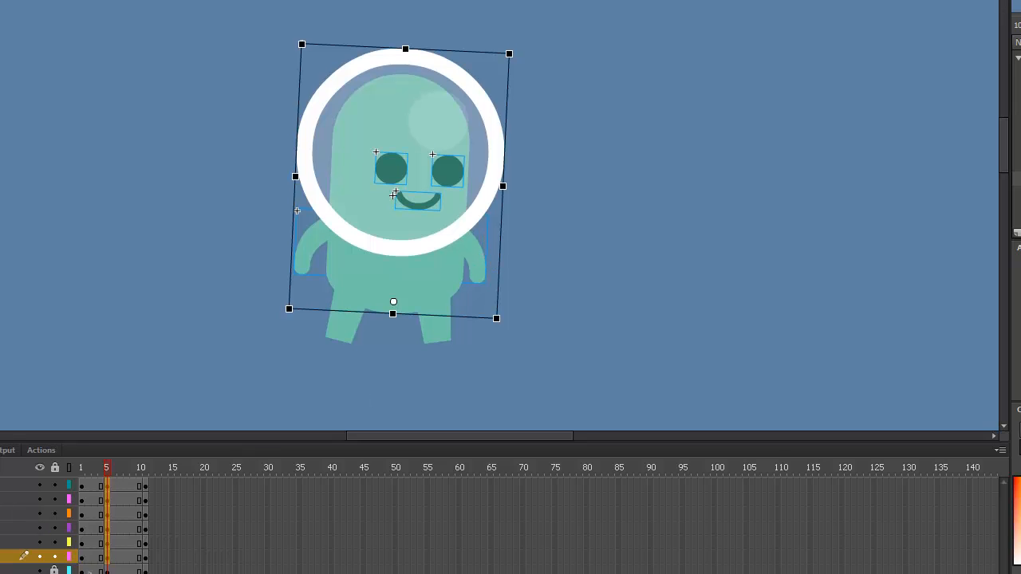
pyautogui.click(697, 269)
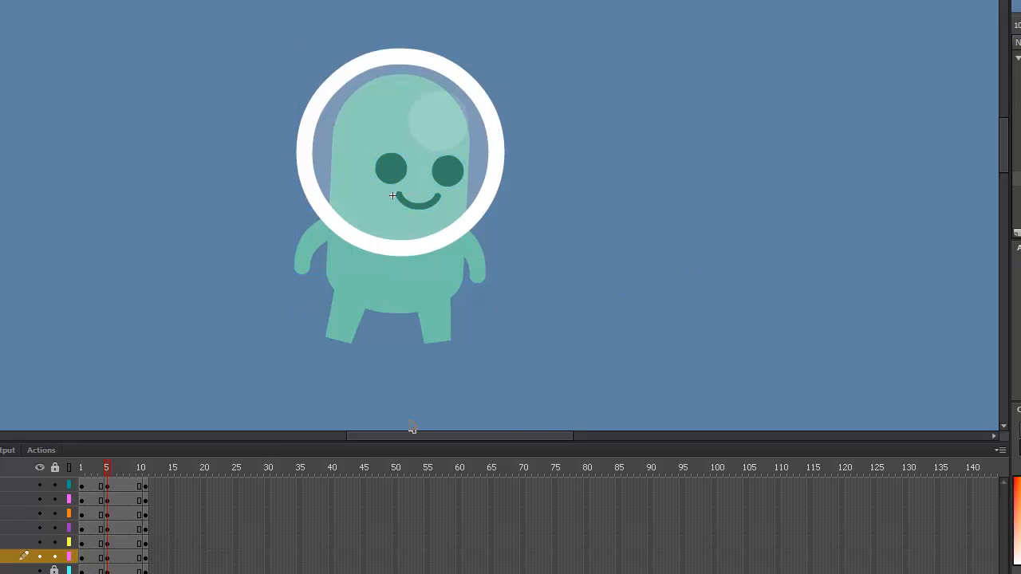
# Rotate both arms outward from their shoulder pivots at frame 5.
pyautogui.click(311, 264)
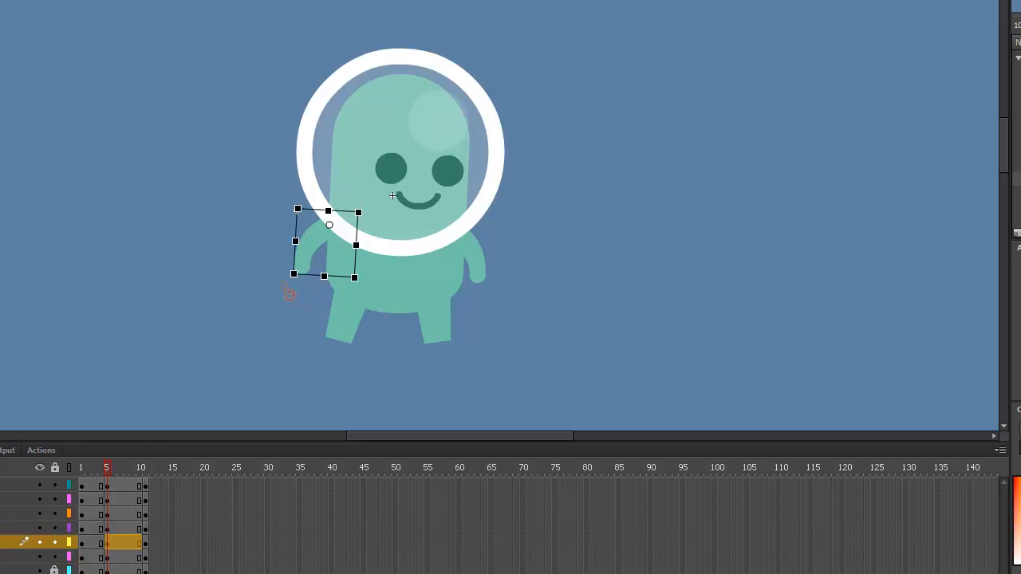
pyautogui.moveTo(289, 294); pyautogui.dragTo(272, 268)
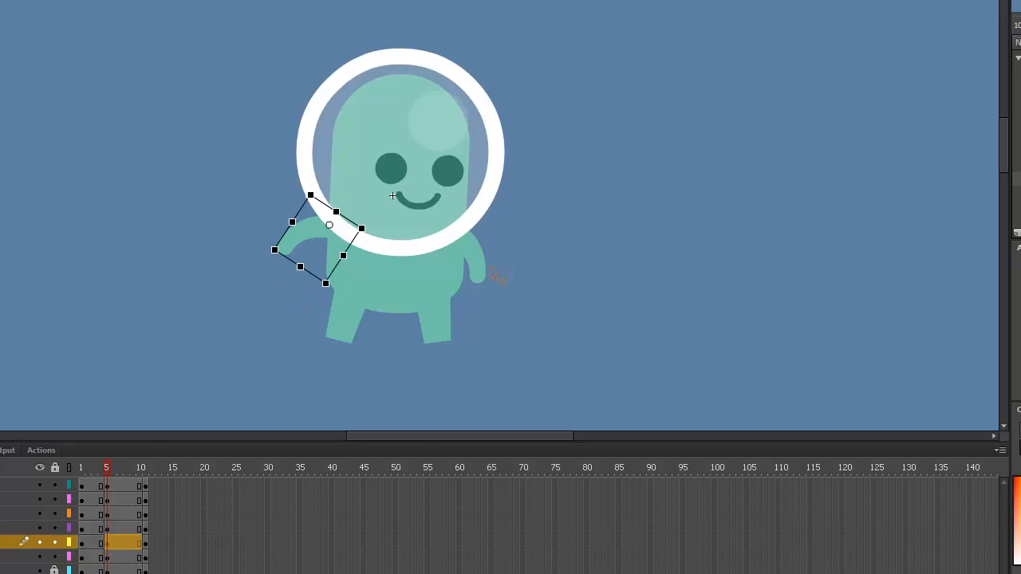
pyautogui.click(479, 276)
pyautogui.moveTo(497, 303); pyautogui.dragTo(524, 289)
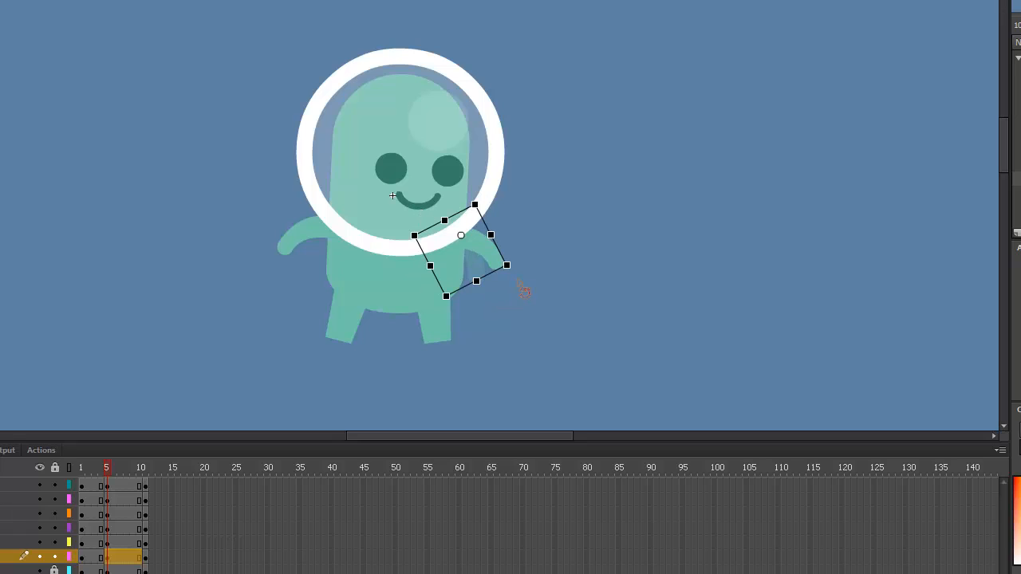
pyautogui.click(549, 367)
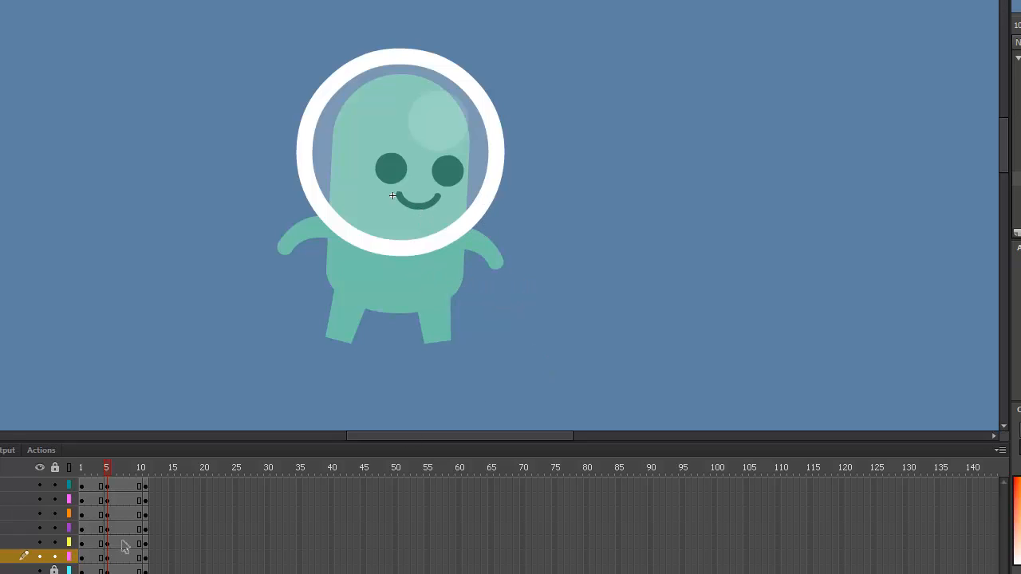
# Compare the hero's poses at frames 1 and 5.
pyautogui.click(81, 469)
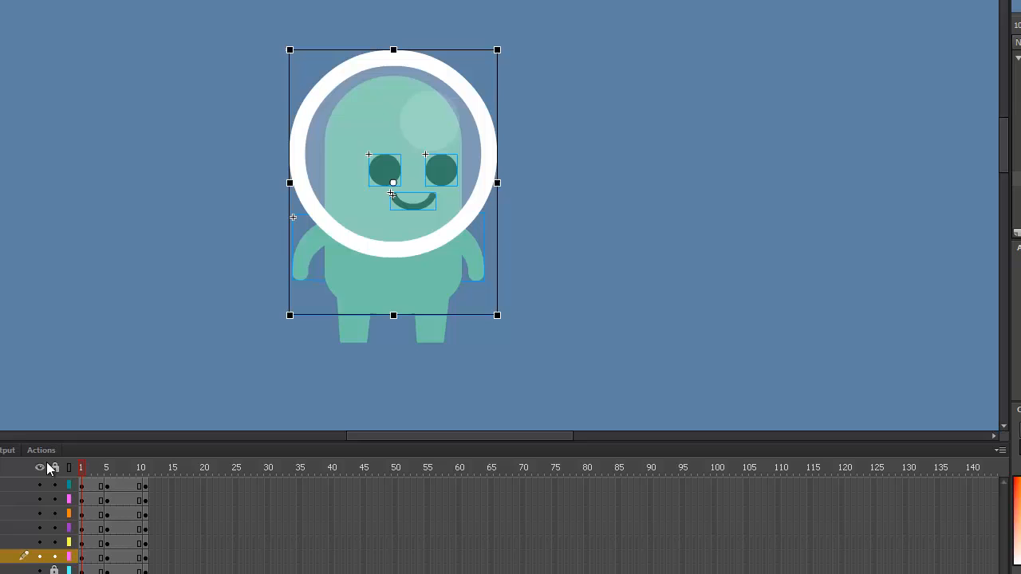
pyautogui.click(107, 469)
pyautogui.click(80, 469)
pyautogui.moveTo(75, 467)
pyautogui.mouseDown()
pyautogui.moveTo(146, 471)
pyautogui.moveTo(55, 470)
pyautogui.mouseUp()
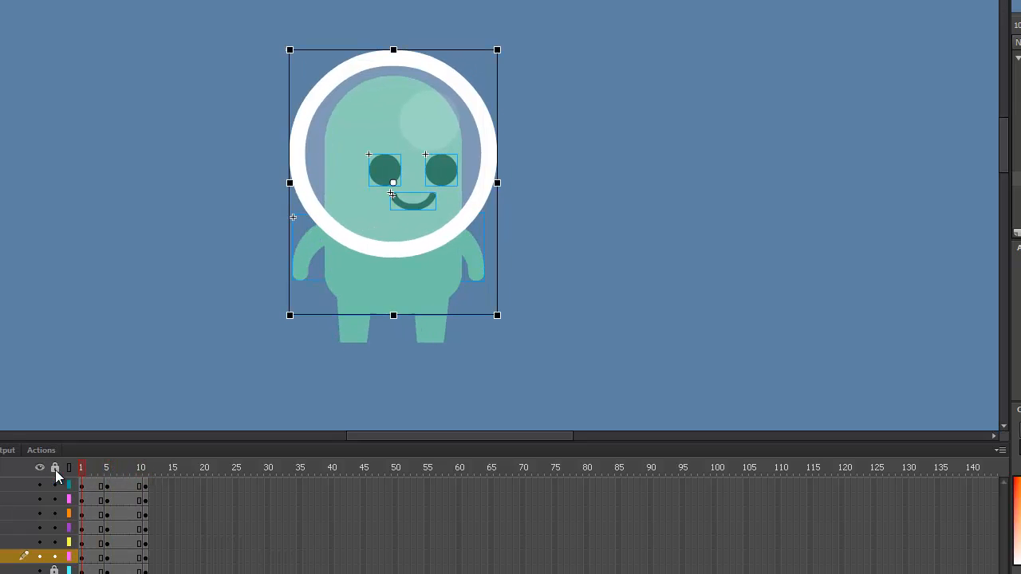
# Unlock the rleg and lleg layers of the walk clip.
pyautogui.click(95, 485)
pyautogui.keyDown('shift'); pyautogui.click(132, 564); pyautogui.keyUp('shift')
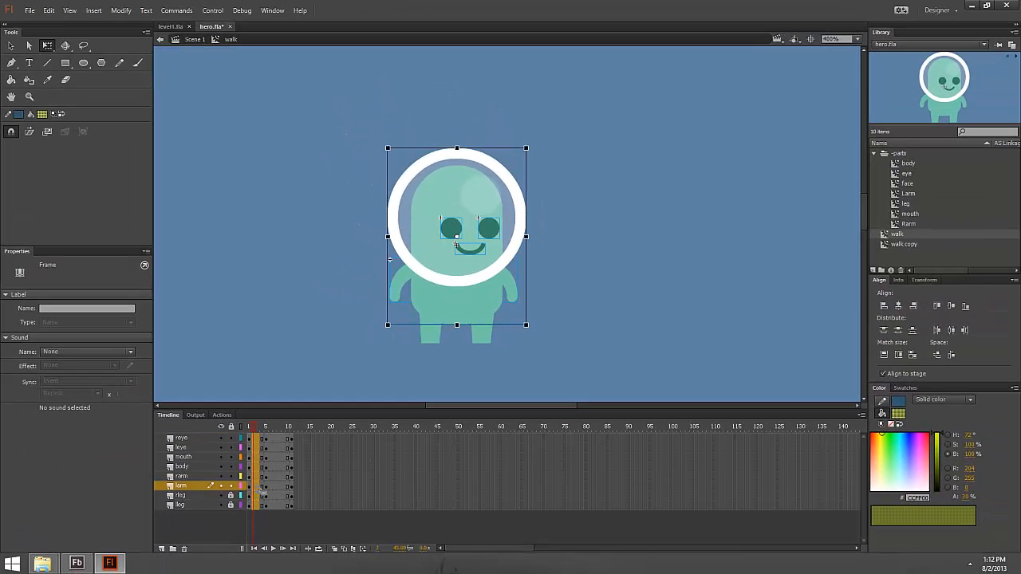
pyautogui.click(101, 550)
pyautogui.click(230, 505)
pyautogui.click(257, 506)
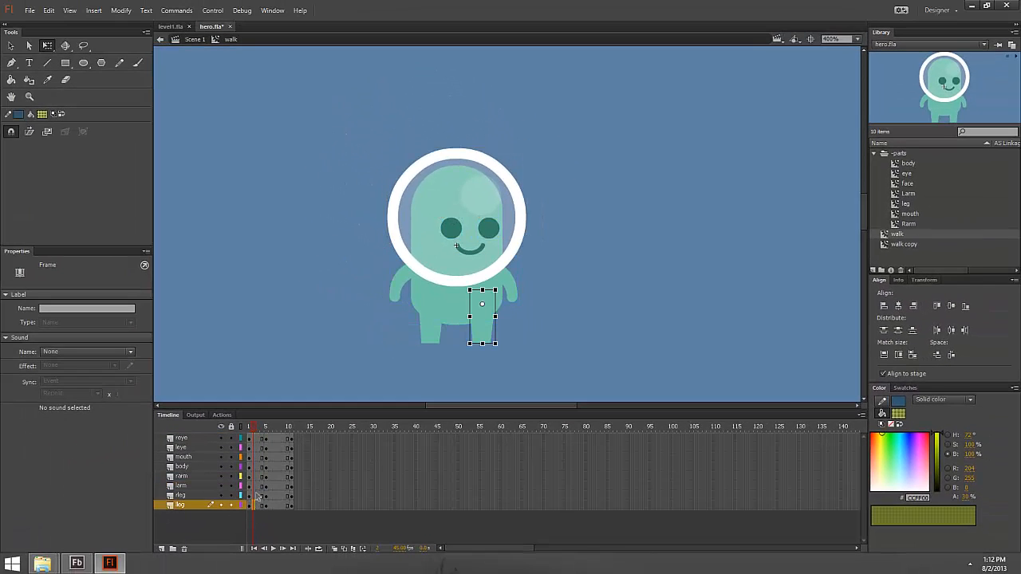
# Create classic tweens on all layers between the keyframes at frames 1 and 5, and scrub through the motion.
pyautogui.click(256, 438)
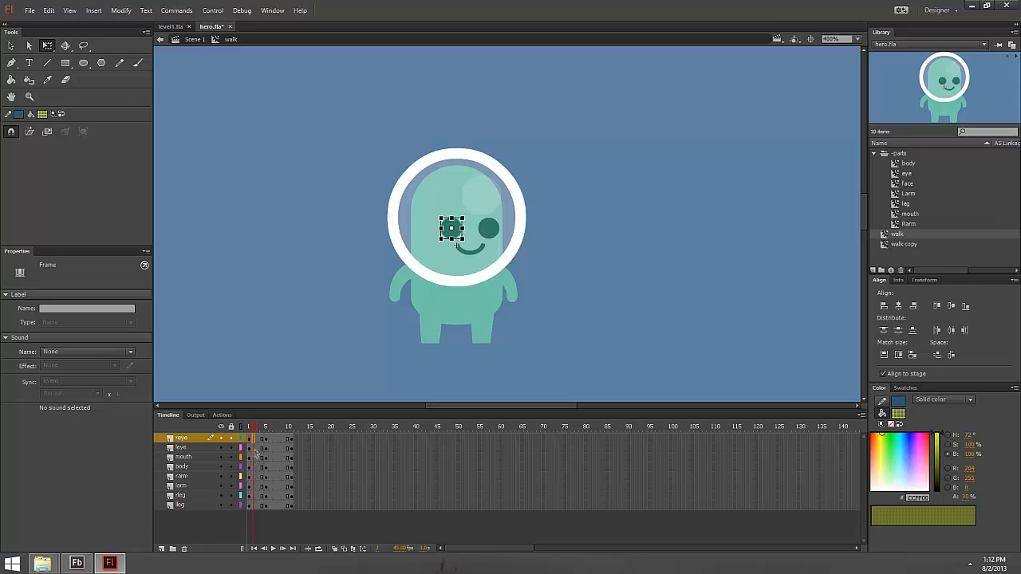
pyautogui.click(258, 439)
pyautogui.keyDown('shift'); pyautogui.click(256, 507); pyautogui.keyUp('shift')
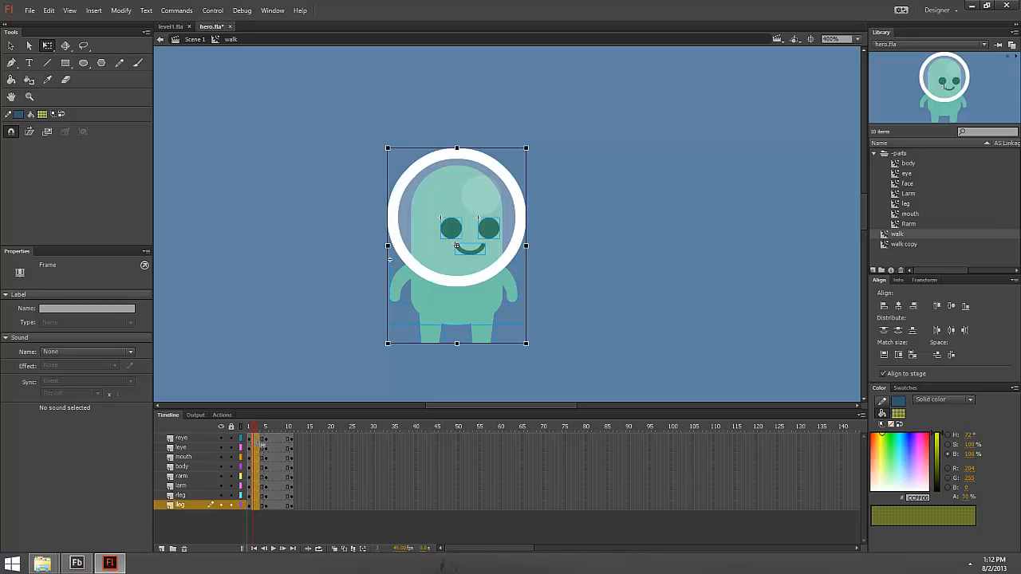
pyautogui.rightClick(260, 444)
pyautogui.click(319, 185)
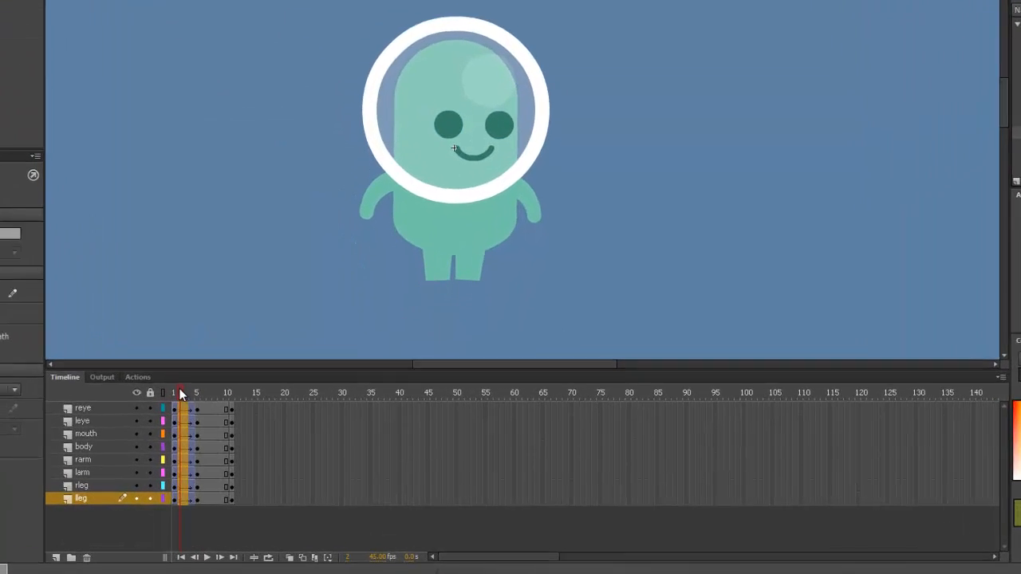
pyautogui.click(250, 427)
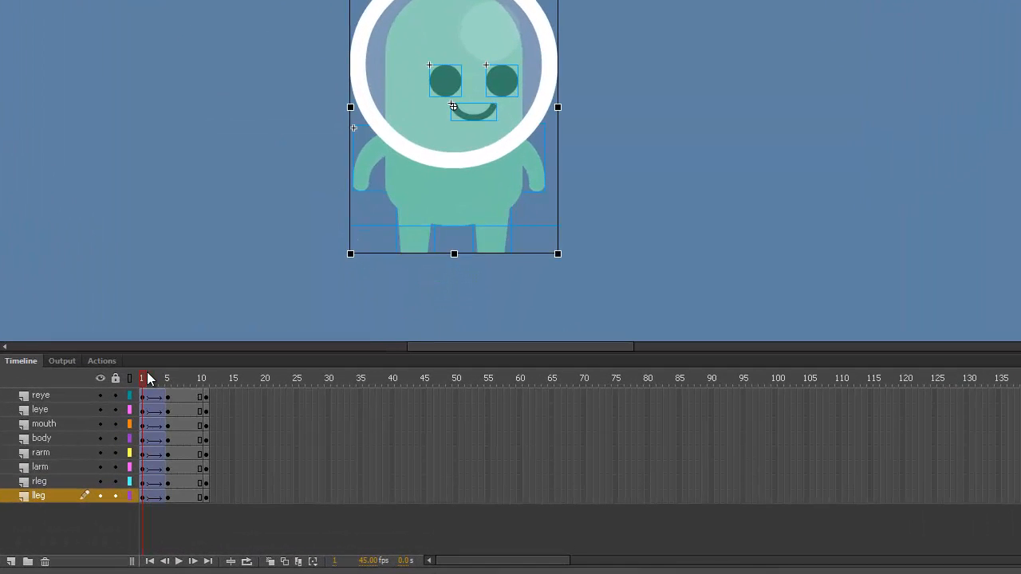
pyautogui.moveTo(148, 379)
pyautogui.mouseDown()
pyautogui.moveTo(170, 380)
pyautogui.moveTo(143, 379)
pyautogui.mouseUp()
# Create classic tweens on all layers from the frame 5 keyframes to the closing keyframes at frame 11.
pyautogui.click(180, 397)
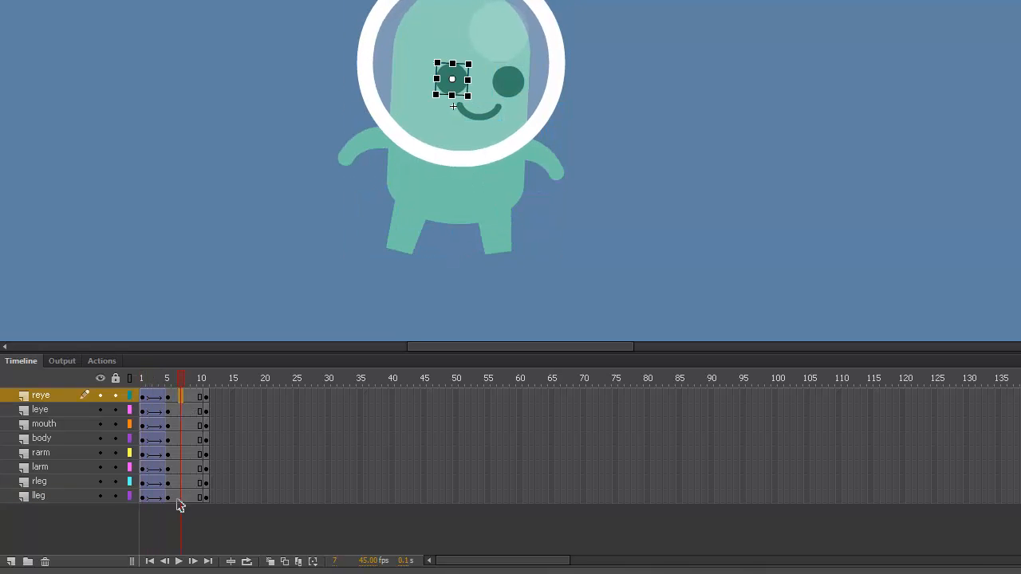
pyautogui.click(179, 498)
pyautogui.rightClick(180, 498)
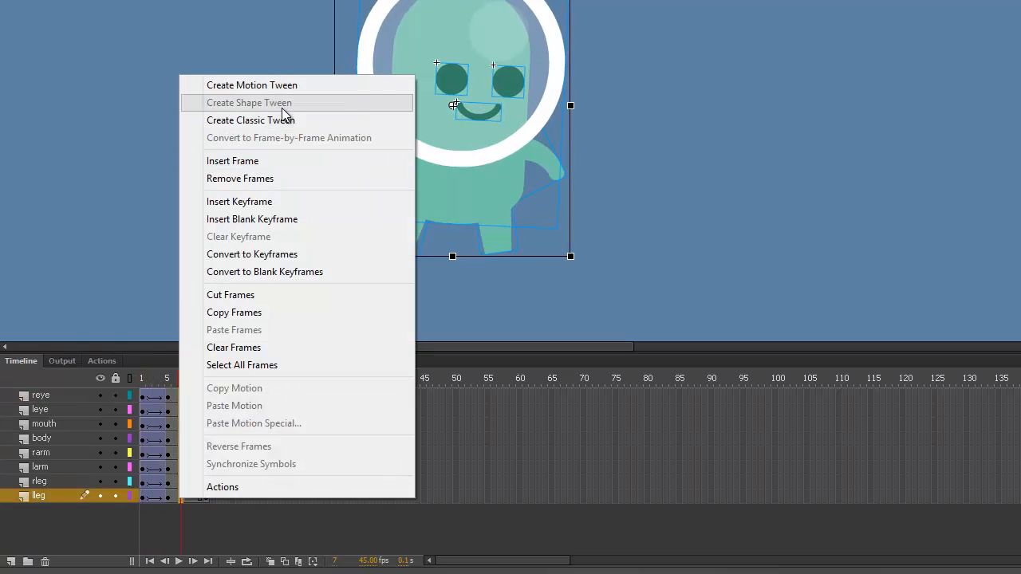
pyautogui.click(285, 120)
pyautogui.moveTo(183, 380); pyautogui.dragTo(231, 386)
# Insert keyframes at frame 10 on all layers and remove frame 11 from every layer.
pyautogui.moveTo(156, 381); pyautogui.dragTo(201, 502)
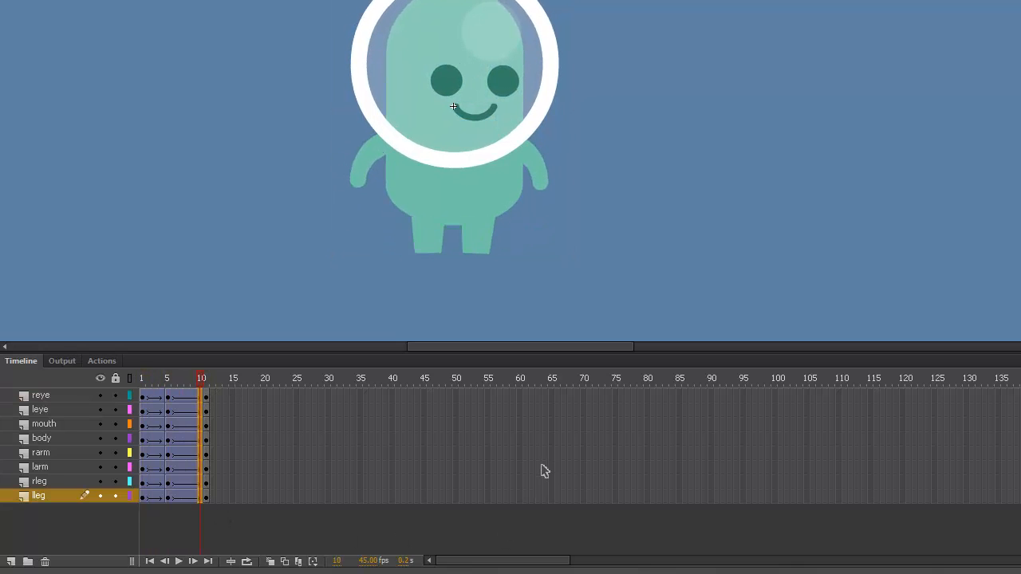
pyautogui.press('F6')
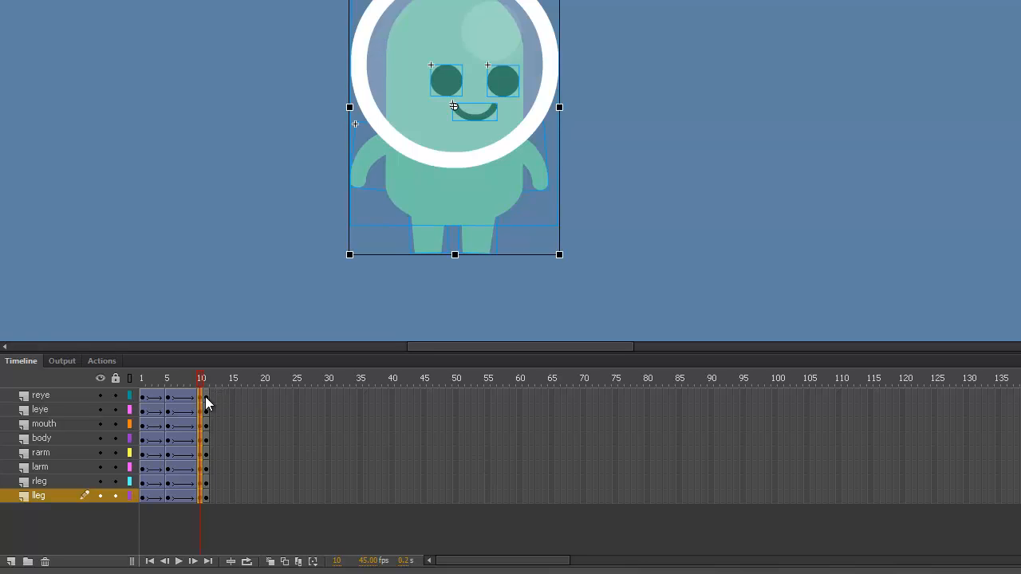
pyautogui.moveTo(205, 399); pyautogui.dragTo(203, 504)
pyautogui.press('F6')
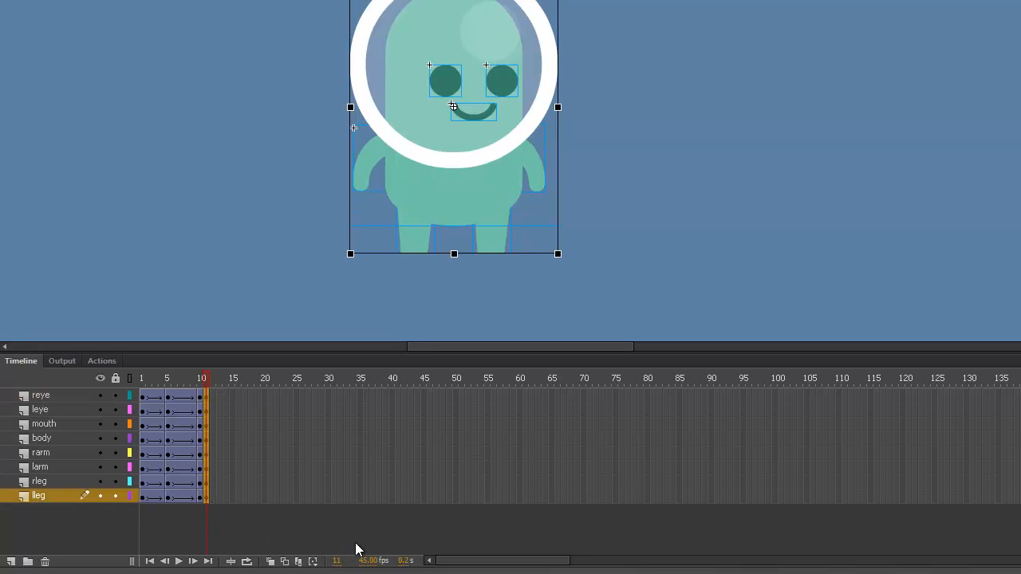
pyautogui.hotkey('shift', 'F5')
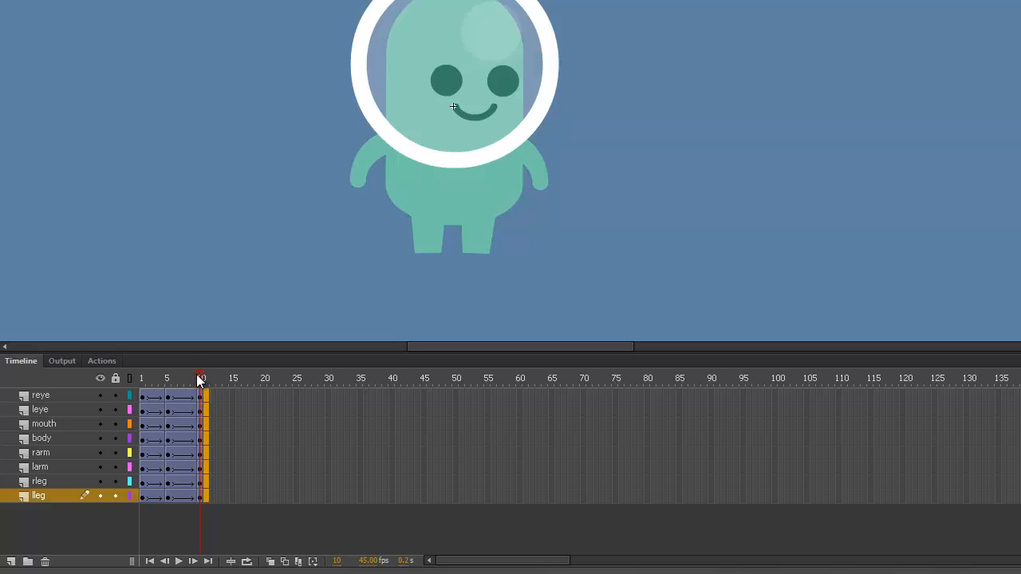
pyautogui.moveTo(200, 383); pyautogui.dragTo(51, 385)
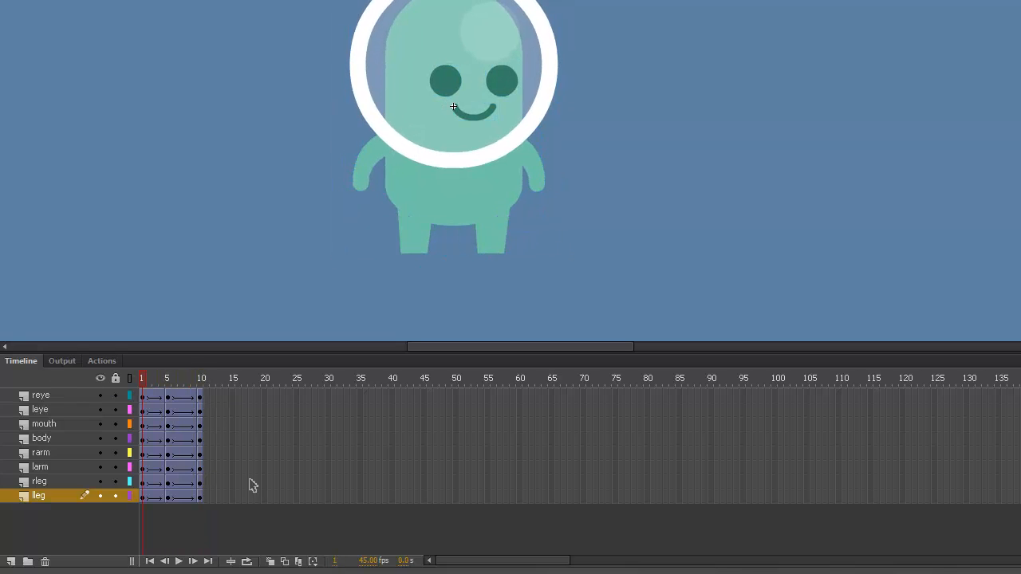
# Preview the walk cycle as a loop over frames 1 to 10.
pyautogui.click(249, 562)
pyautogui.moveTo(189, 378); pyautogui.dragTo(203, 380)
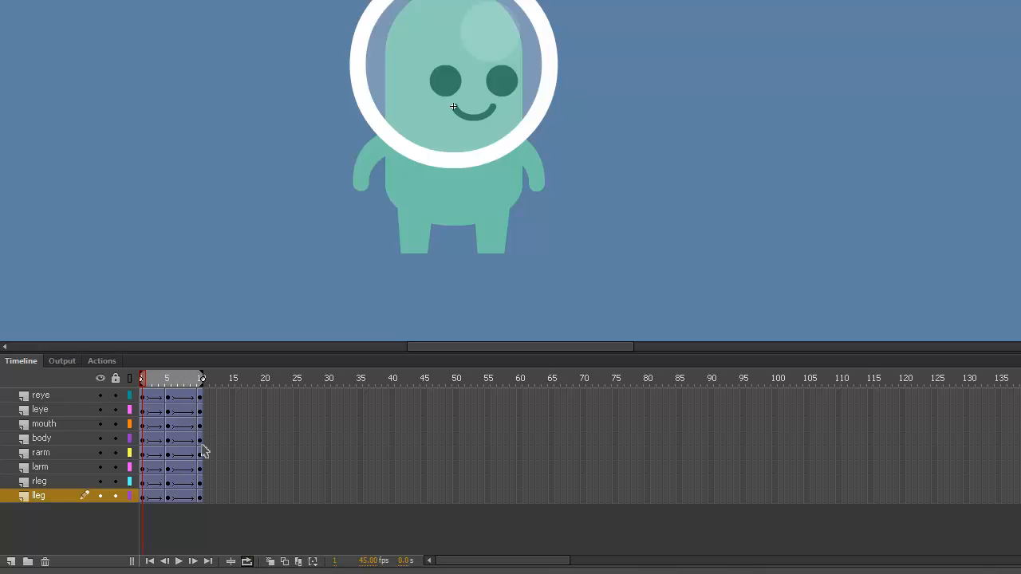
pyautogui.press('Return')
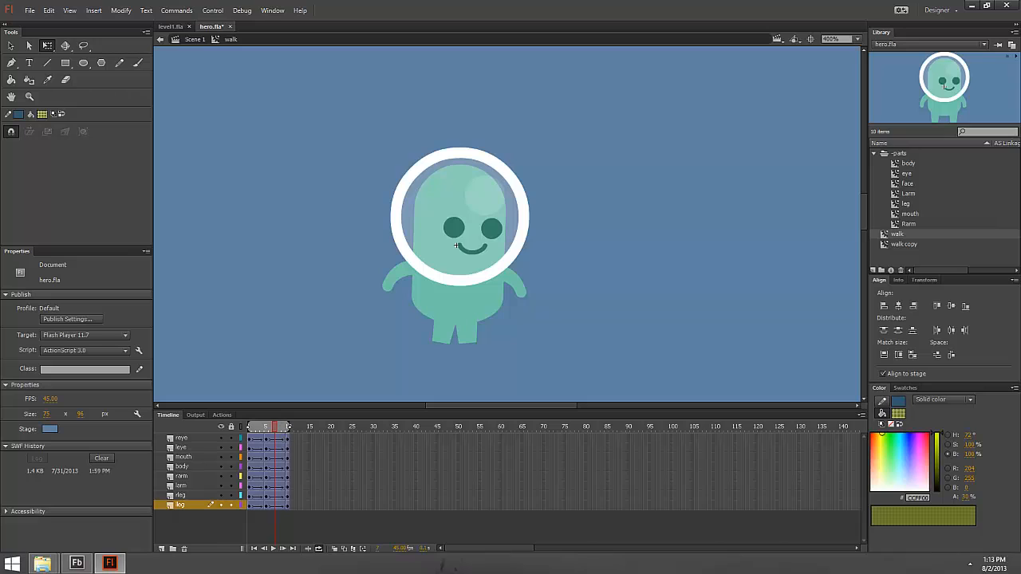
pyautogui.moveTo(319, 550)
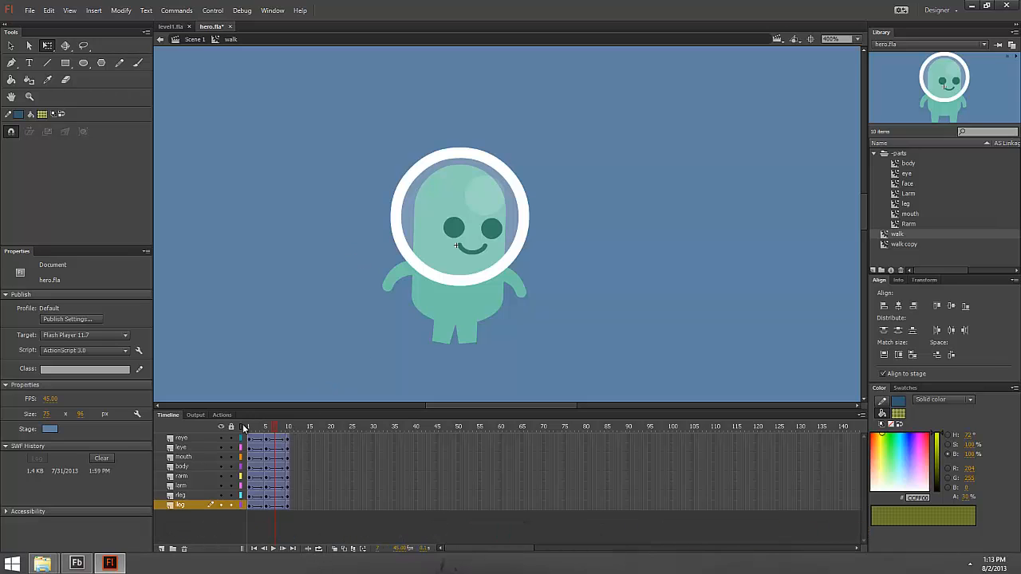
# Lengthen the first tween on all layers by three frames, moving the middle keyframes to frame 8.
pyautogui.click(256, 439)
pyautogui.click(257, 506)
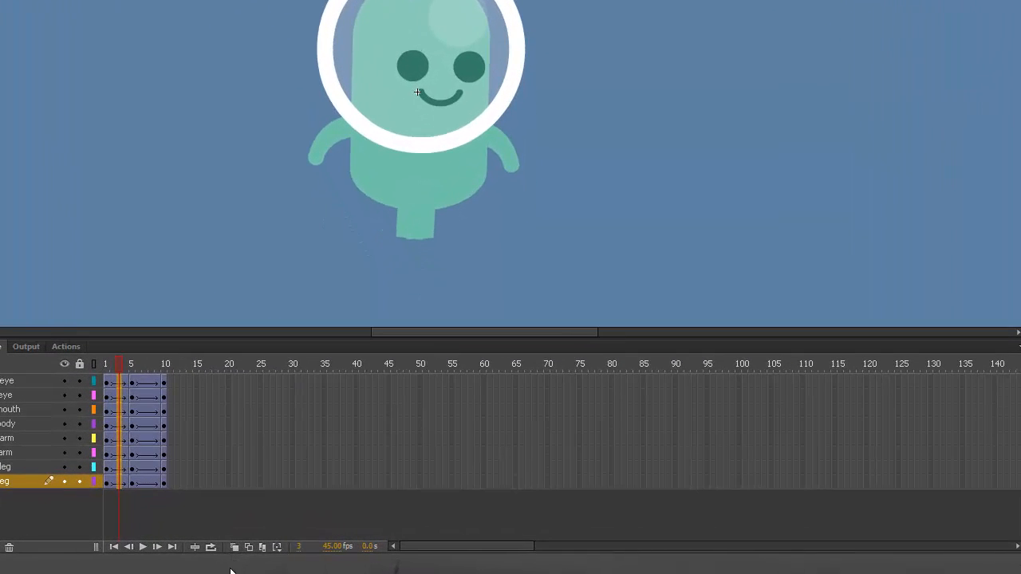
pyautogui.press('F5')
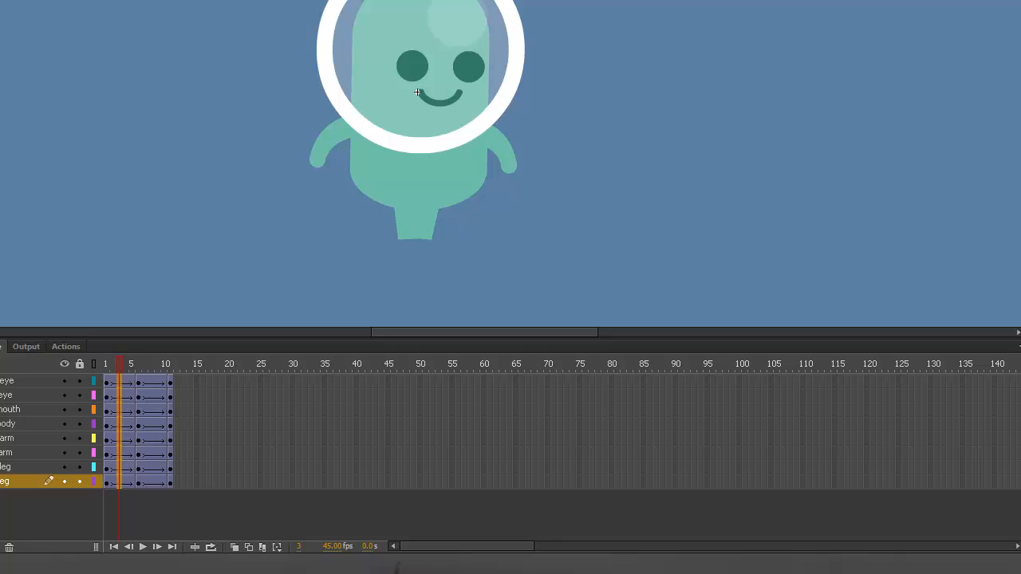
pyautogui.press('F5')
pyautogui.press('F5')
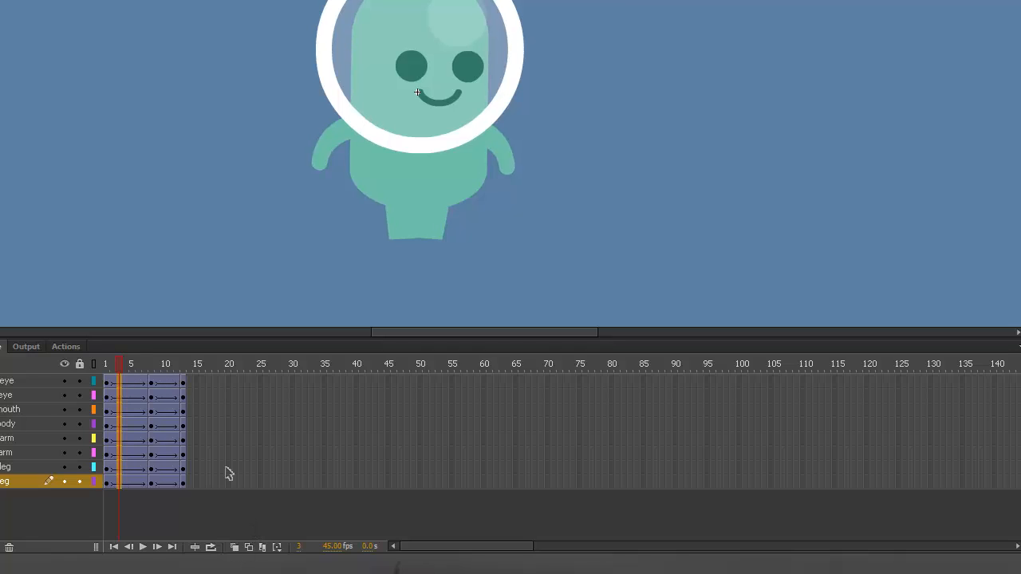
# Lengthen the second tween on all layers by two frames so the walk cycle ends at frame 15.
pyautogui.click(166, 386)
pyautogui.click(165, 482)
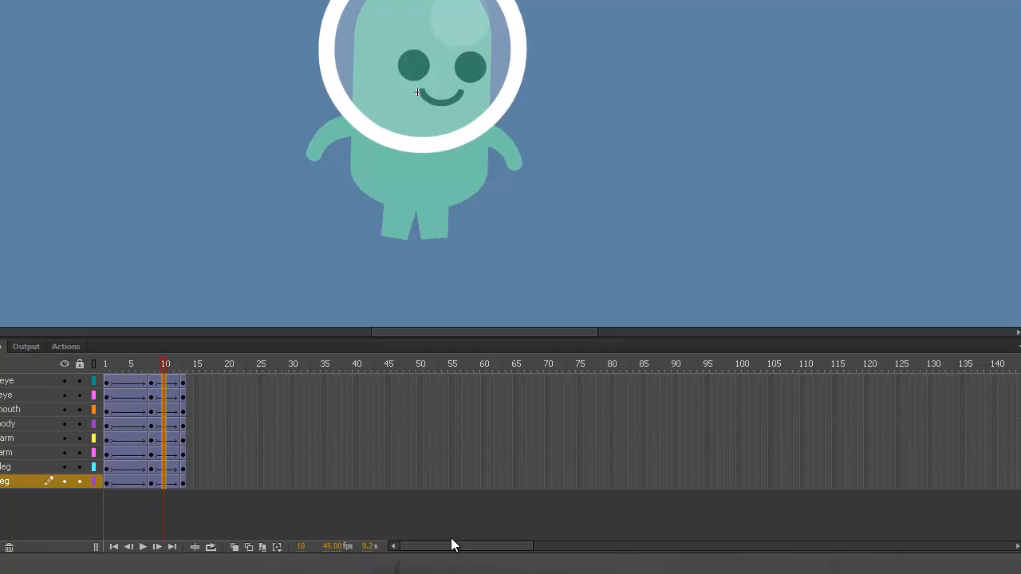
pyautogui.press('F5')
pyautogui.press('F5')
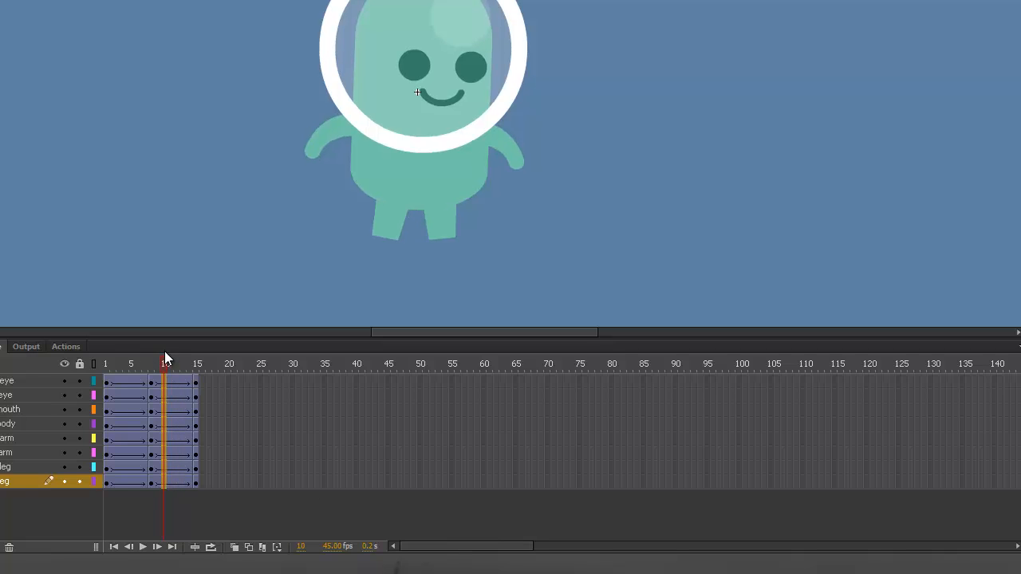
pyautogui.moveTo(165, 365); pyautogui.dragTo(86, 368)
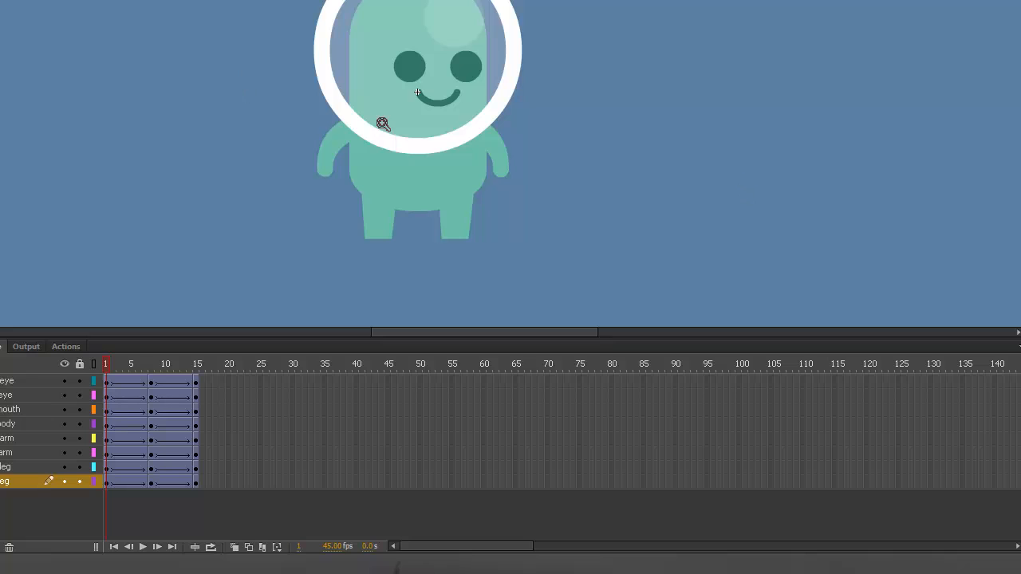
# Duplicate the eye symbol in the library as a movie clip named "eye blink".
pyautogui.click(425, 75)
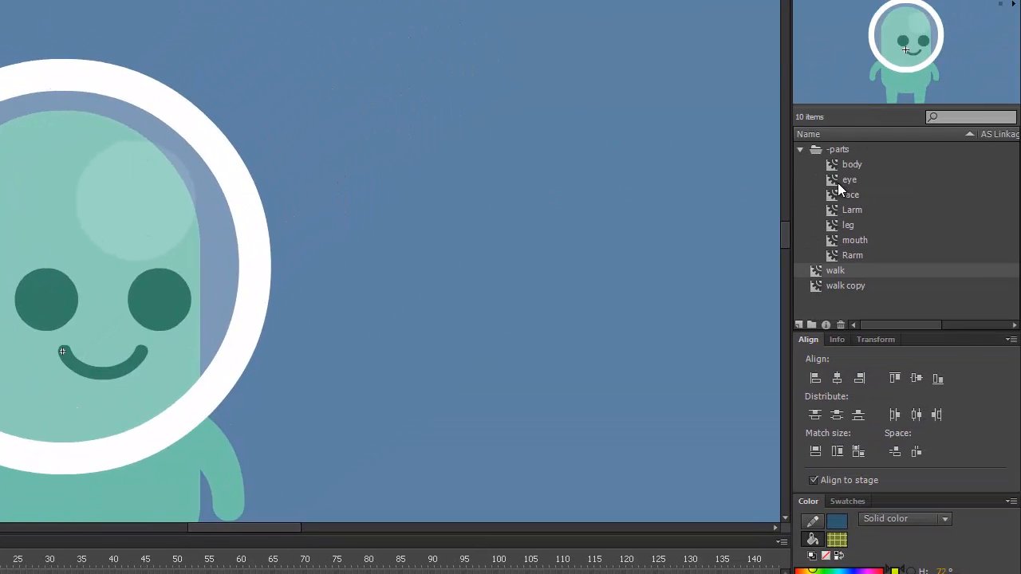
pyautogui.click(839, 182)
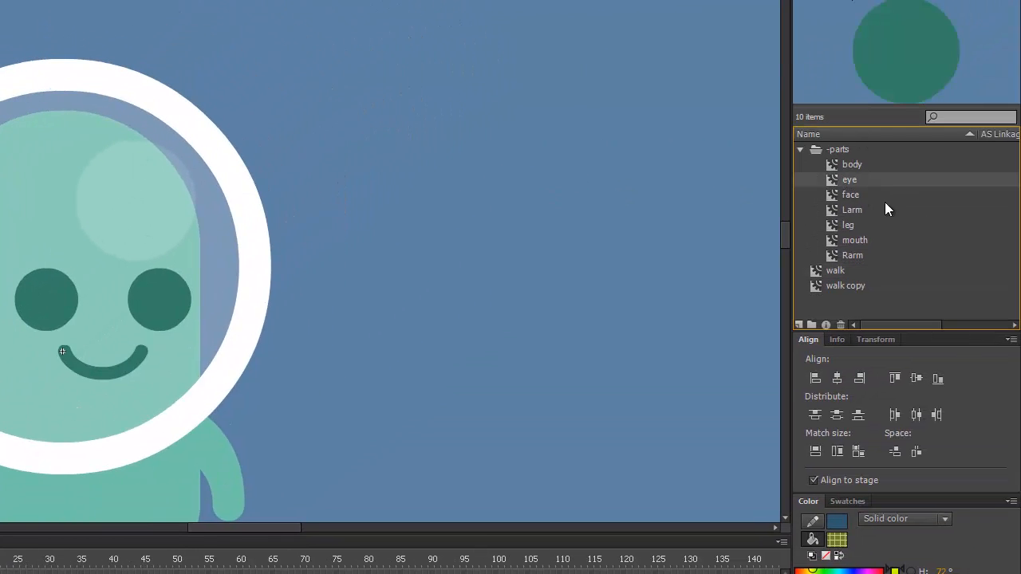
pyautogui.rightClick(833, 177)
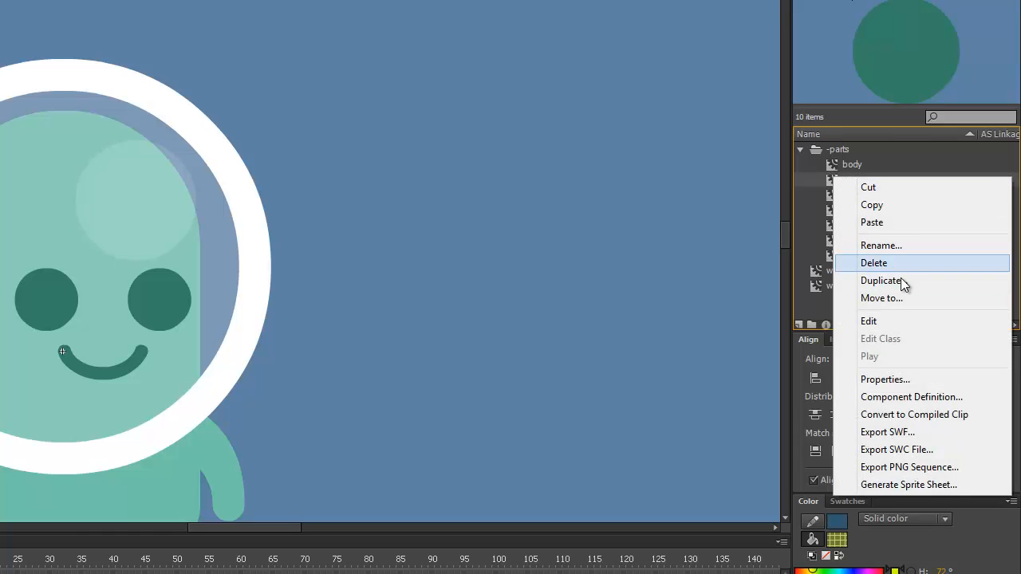
pyautogui.click(893, 285)
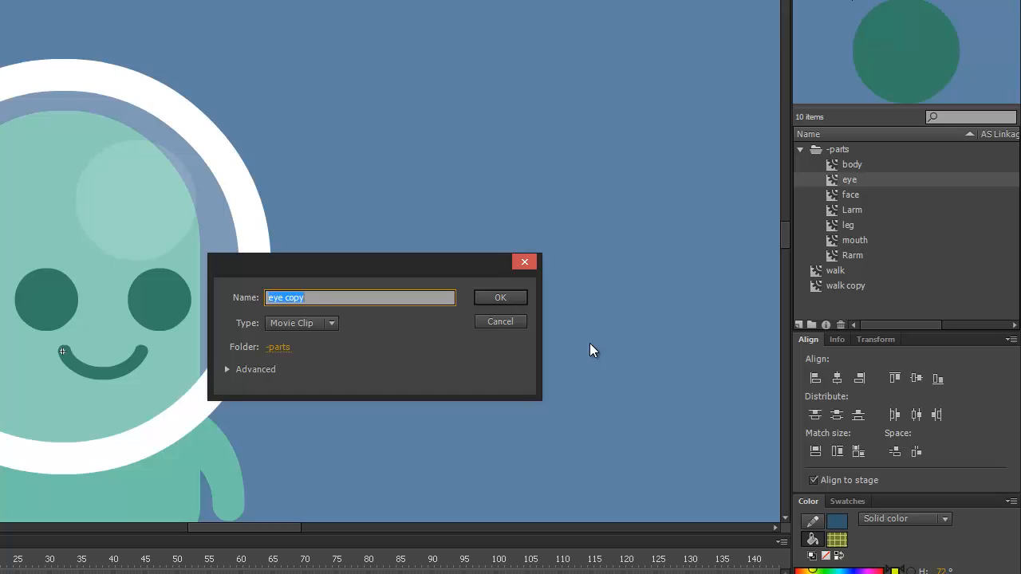
pyautogui.write('eye')
pyautogui.press('BackSpace')
pyautogui.write('ink')
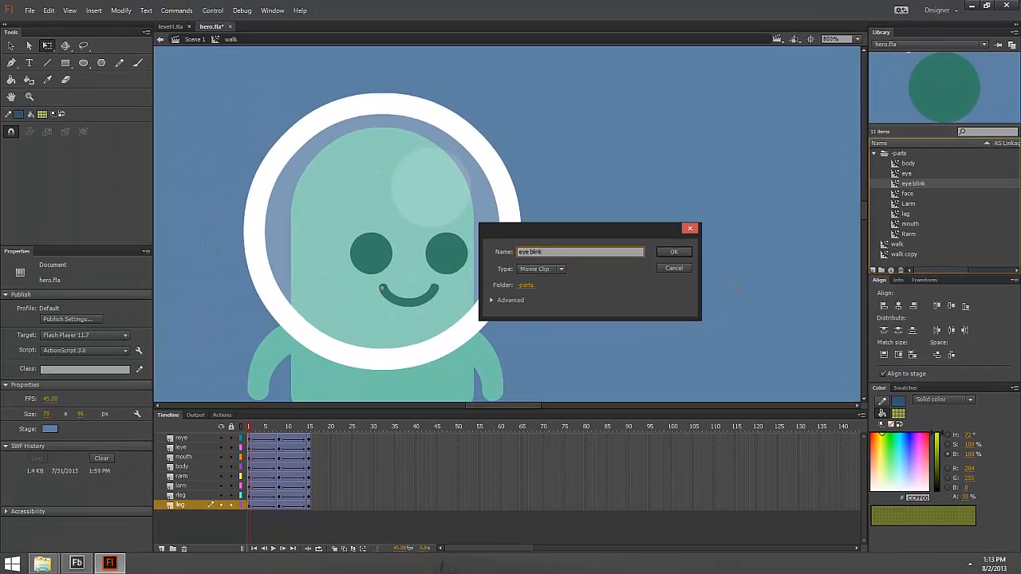
pyautogui.press('Return')
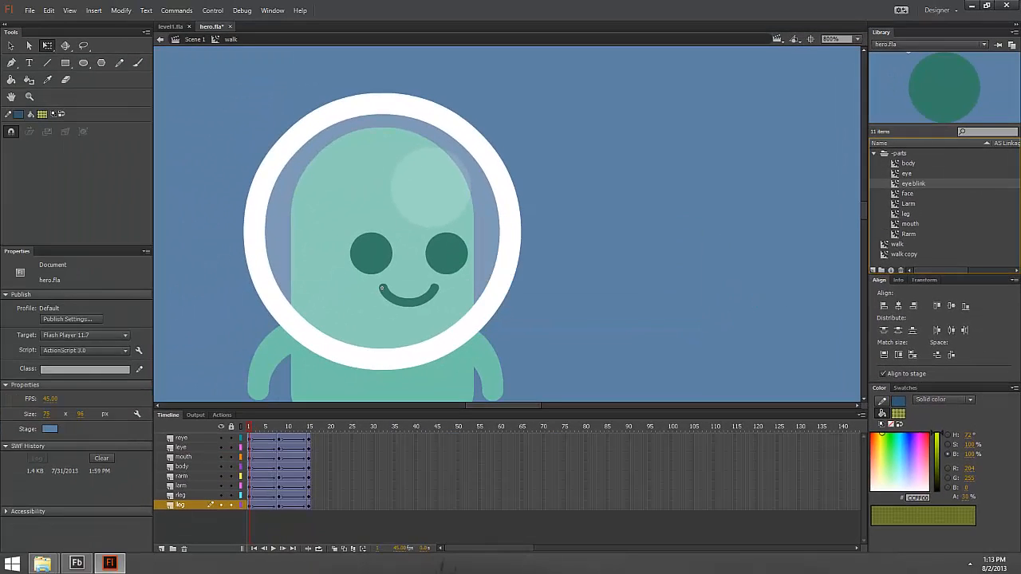
# Reshape the circle in the eye blink symbol into a half-closed eye with a nearly flat upper edge and a raised lower edge.
pyautogui.doubleClick(895, 185)
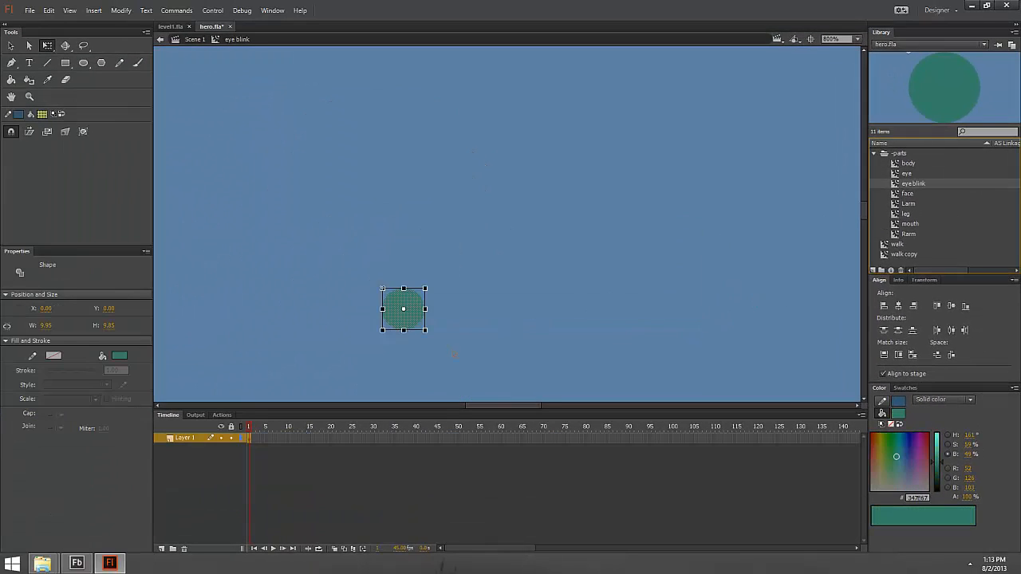
pyautogui.click(363, 334)
pyautogui.keyDown('ctrl'); pyautogui.click(416, 294); pyautogui.keyUp('ctrl')
pyautogui.click(11, 46)
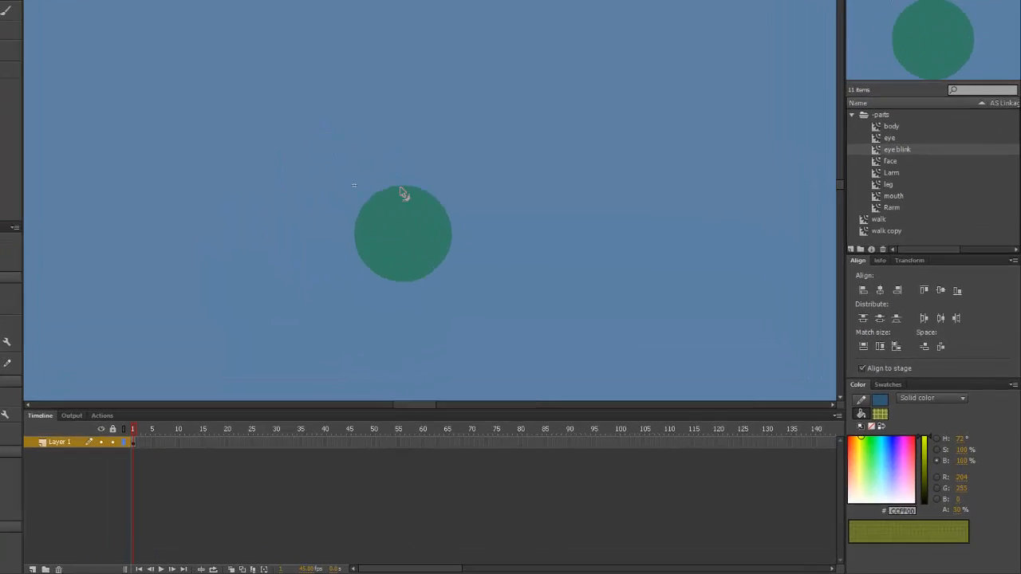
pyautogui.moveTo(484, 221); pyautogui.dragTo(489, 246)
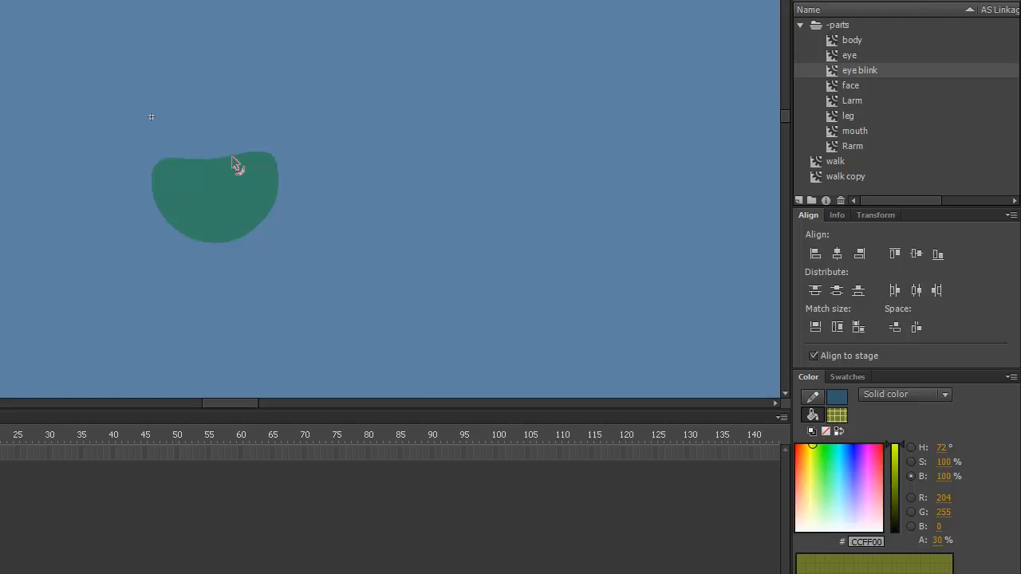
pyautogui.moveTo(248, 157); pyautogui.dragTo(254, 159)
pyautogui.moveTo(217, 241); pyautogui.dragTo(218, 230)
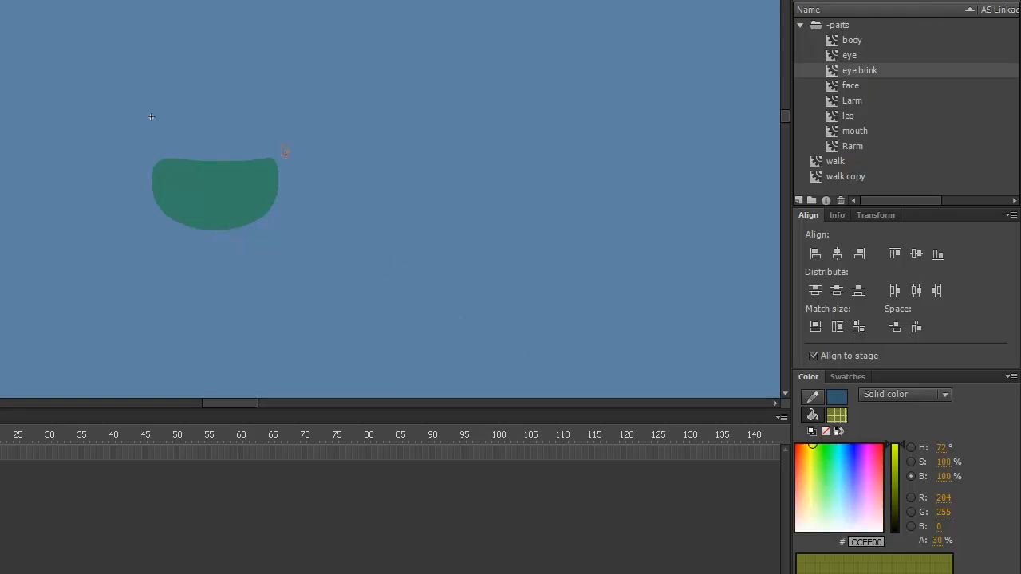
# Duplicate the eye symbol in the library as a movie clip named "eye Close".
pyautogui.rightClick(831, 53)
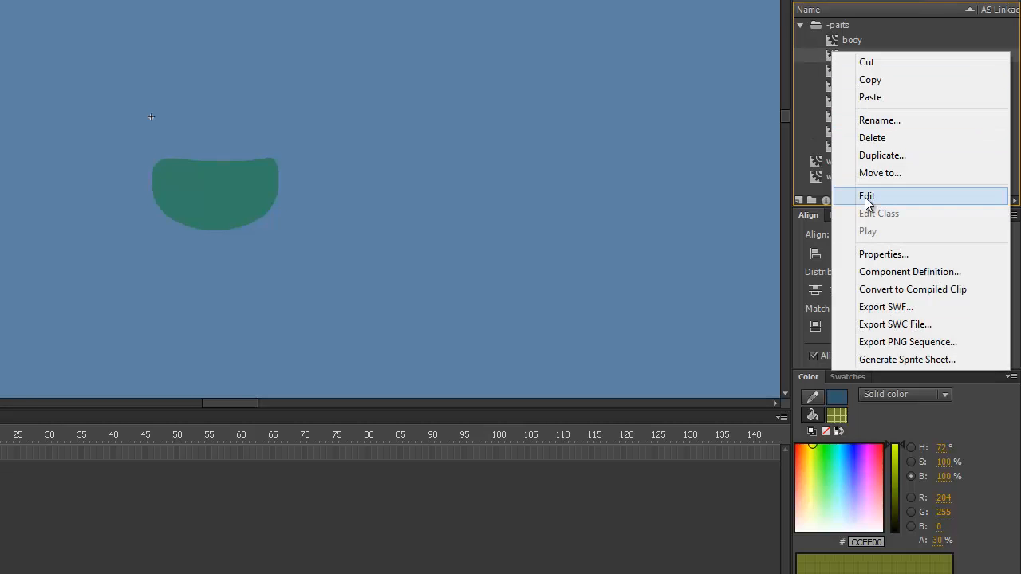
pyautogui.click(904, 156)
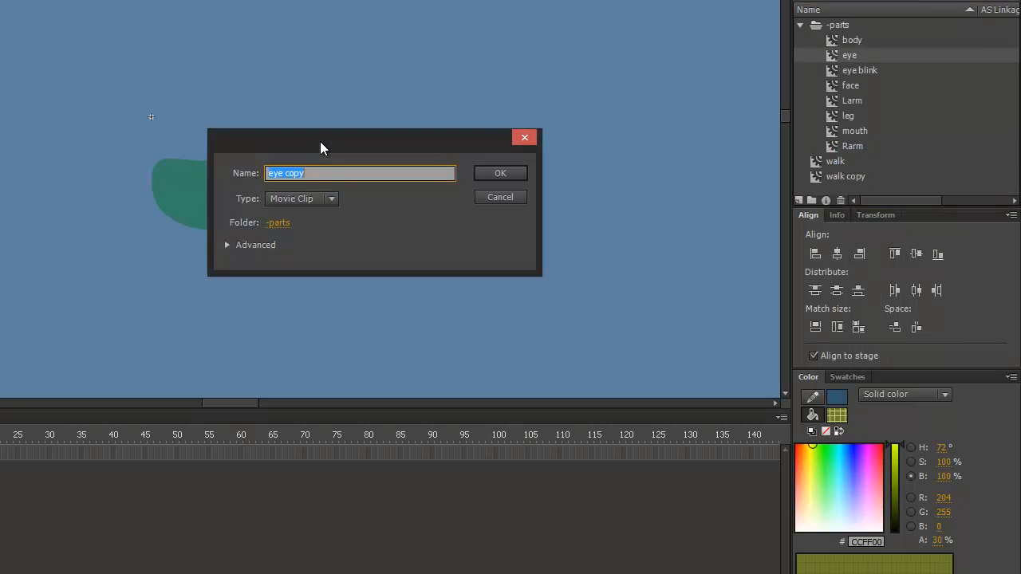
pyautogui.write('eye Close')
pyautogui.press('Return')
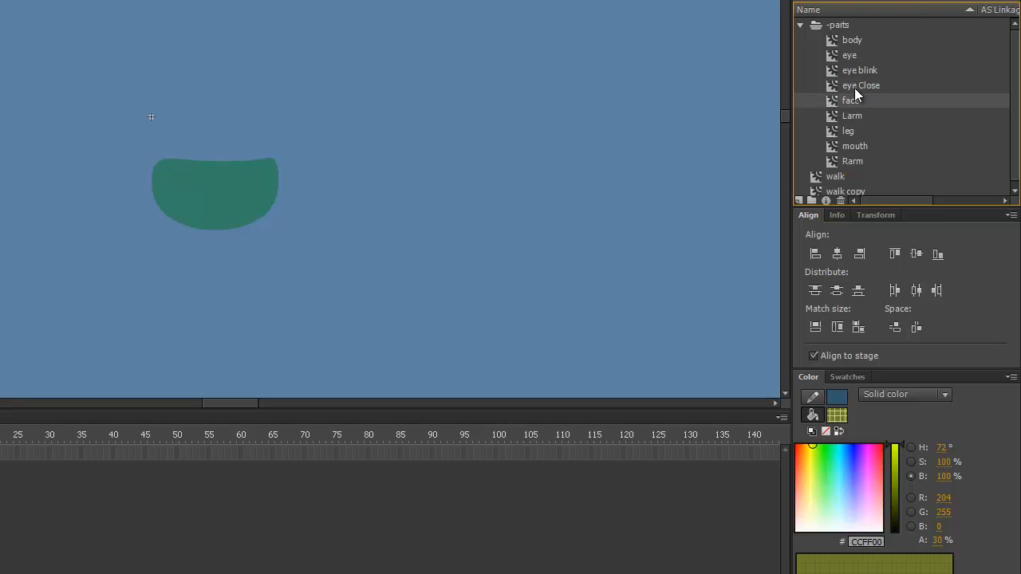
# Rename the "eye Close" symbol in the library to "eye close".
pyautogui.doubleClick(855, 88)
pyautogui.click(868, 86)
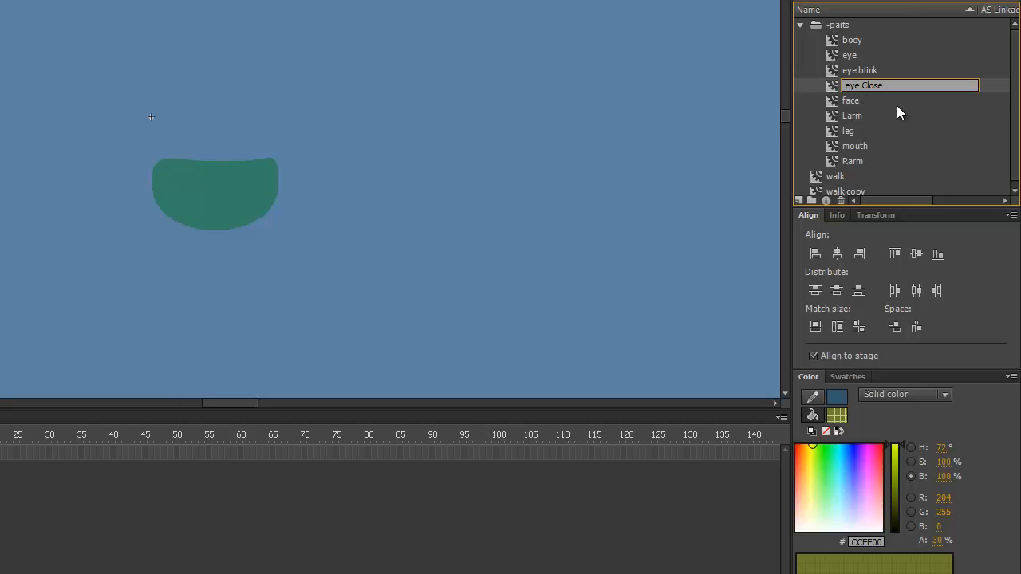
pyautogui.press('BackSpace')
pyautogui.write('c')
pyautogui.press('Return')
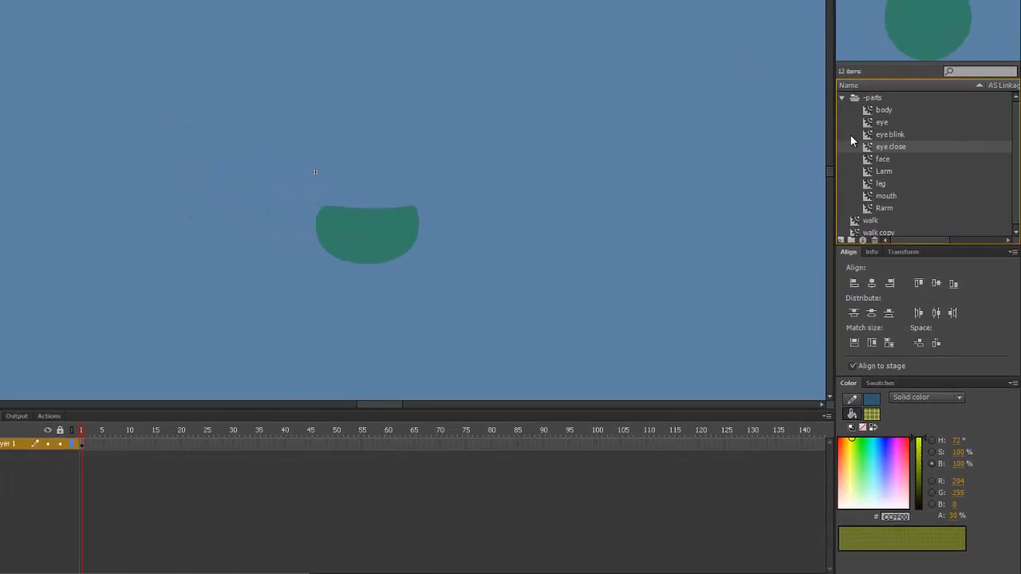
# Open the eye close symbol for editing and add a new layer above the circle's layer.
pyautogui.doubleClick(868, 147)
pyautogui.click(495, 291)
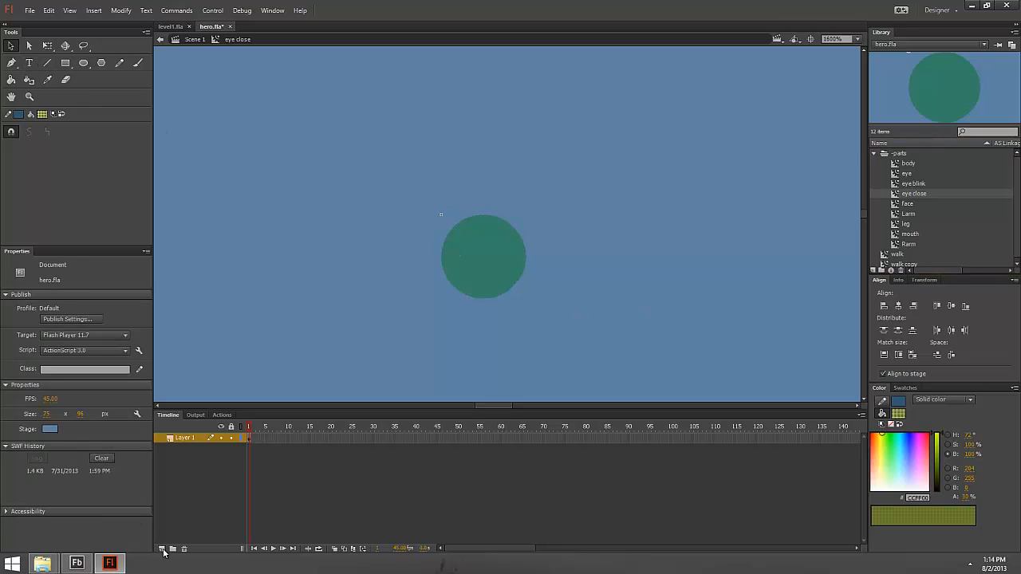
pyautogui.click(162, 549)
# Draw a straight horizontal line across the middle of the circle on Layer 1, from edge to edge.
pyautogui.click(47, 63)
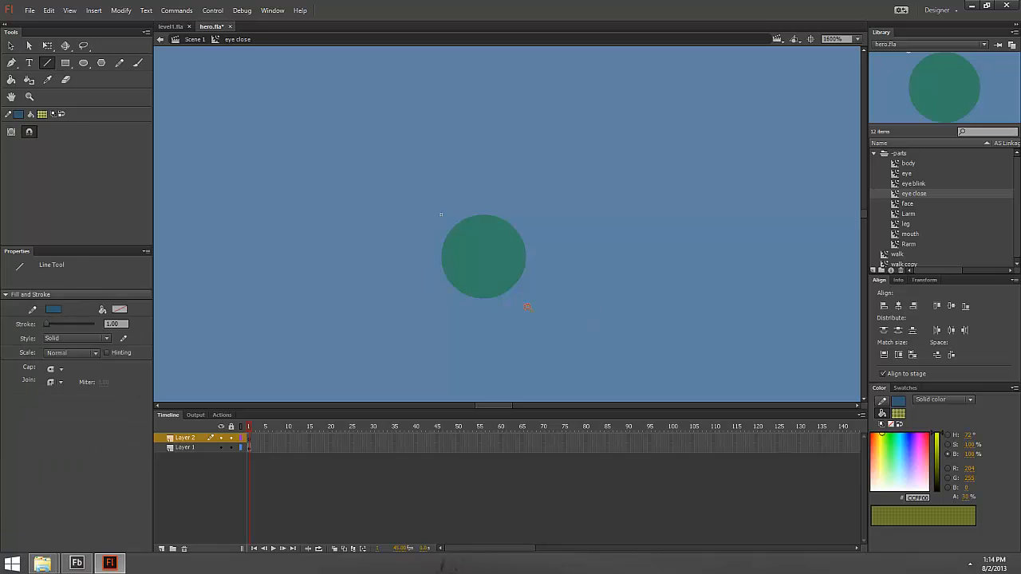
pyautogui.keyDown('ctrl'); pyautogui.click(463, 262); pyautogui.keyUp('ctrl')
pyautogui.moveTo(667, 295); pyautogui.dragTo(619, 347)
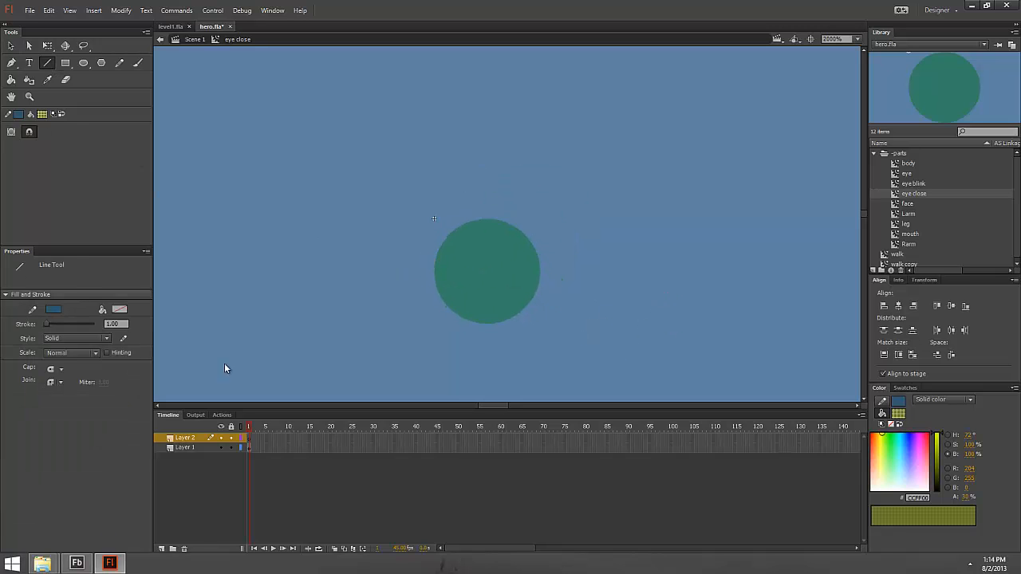
pyautogui.click(203, 448)
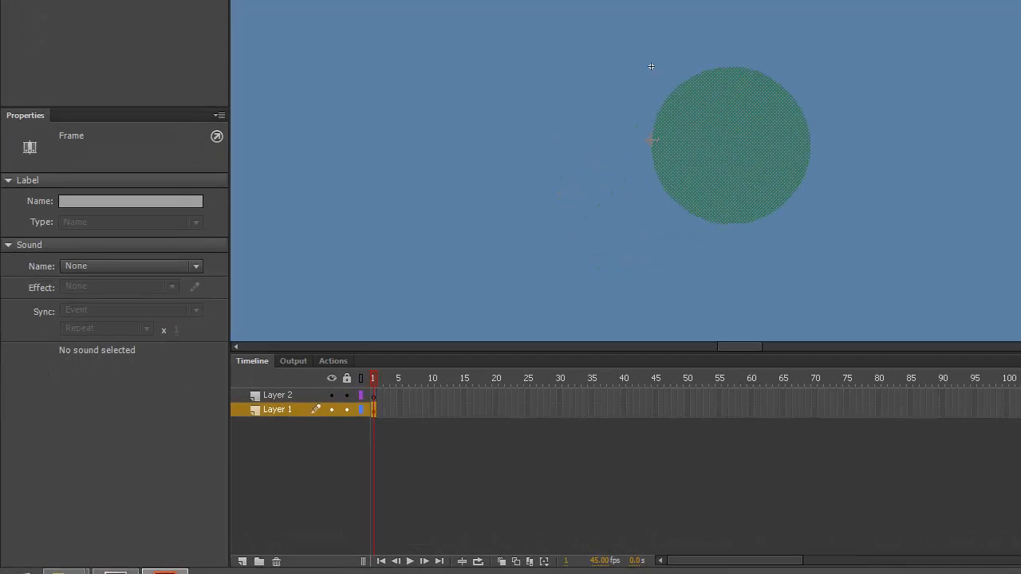
pyautogui.moveTo(435, 268); pyautogui.dragTo(477, 276)
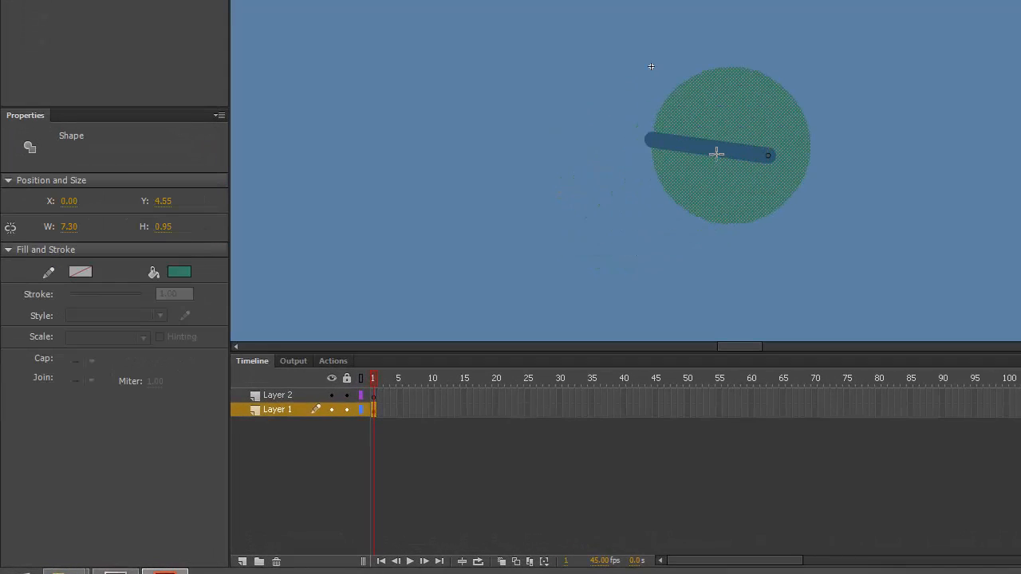
pyautogui.moveTo(717, 153)
pyautogui.mouseDown()
pyautogui.moveTo(537, 139)
pyautogui.moveTo(813, 139)
pyautogui.mouseUp()
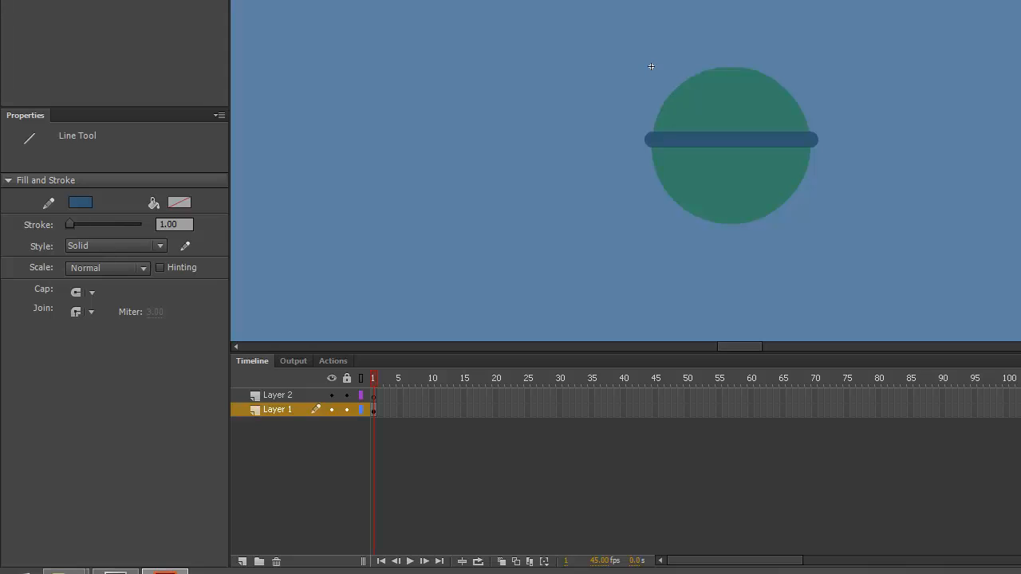
# Set the stroke of the line across the circle to 0.10.
pyautogui.press('v')
pyautogui.click(717, 142)
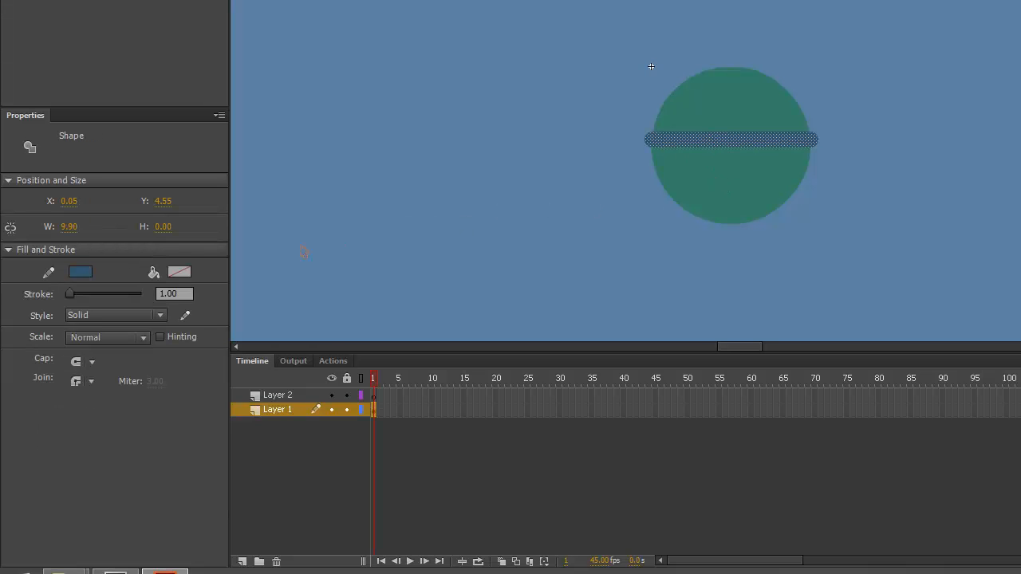
pyautogui.moveTo(71, 293); pyautogui.dragTo(4, 289)
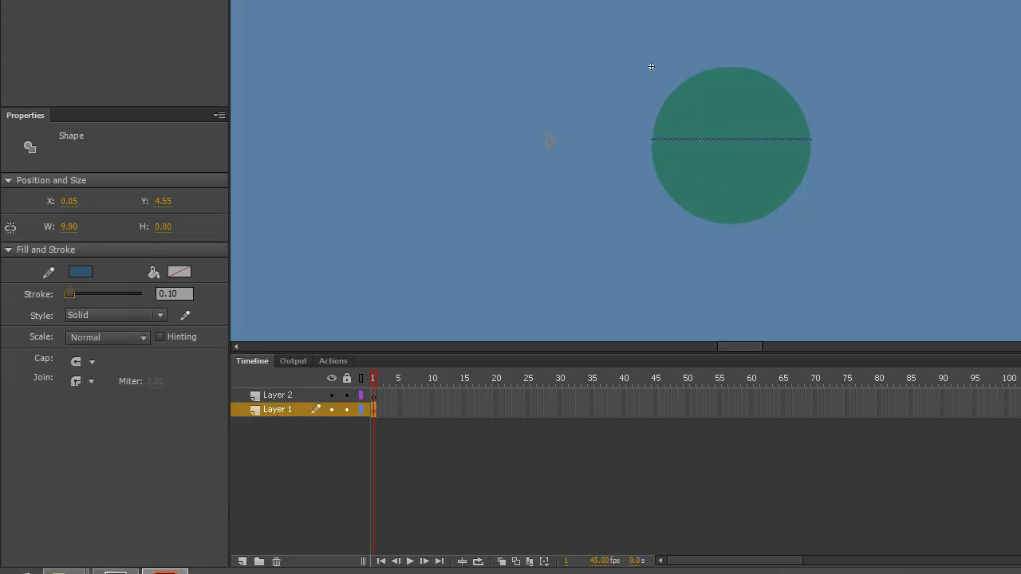
pyautogui.click(549, 141)
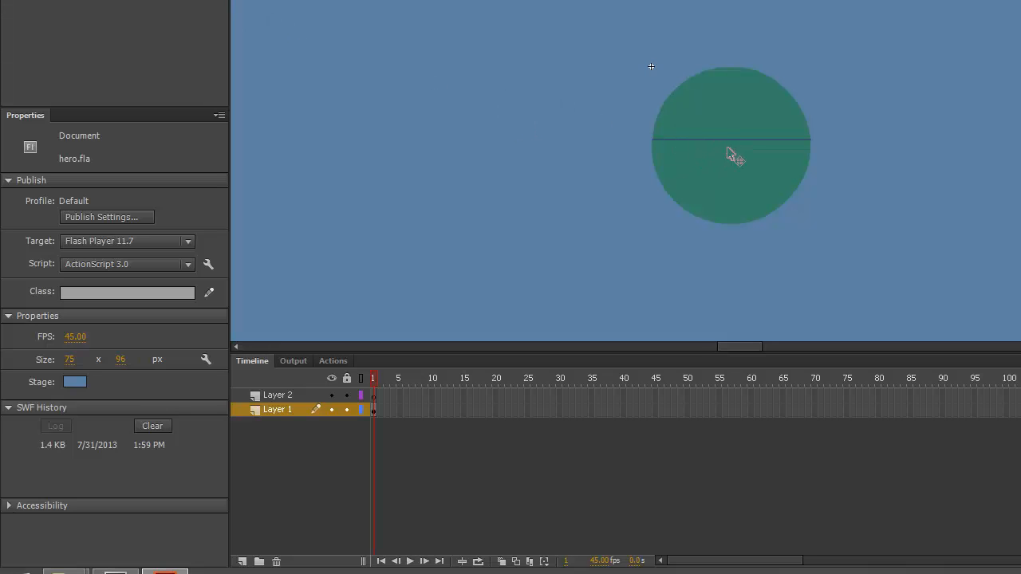
pyautogui.click(734, 153)
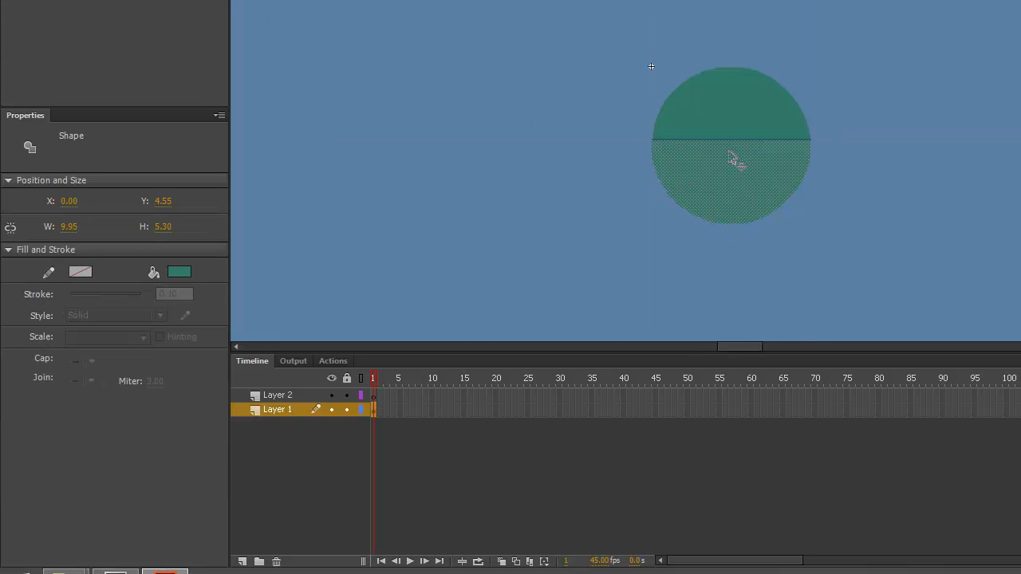
pyautogui.click(818, 157)
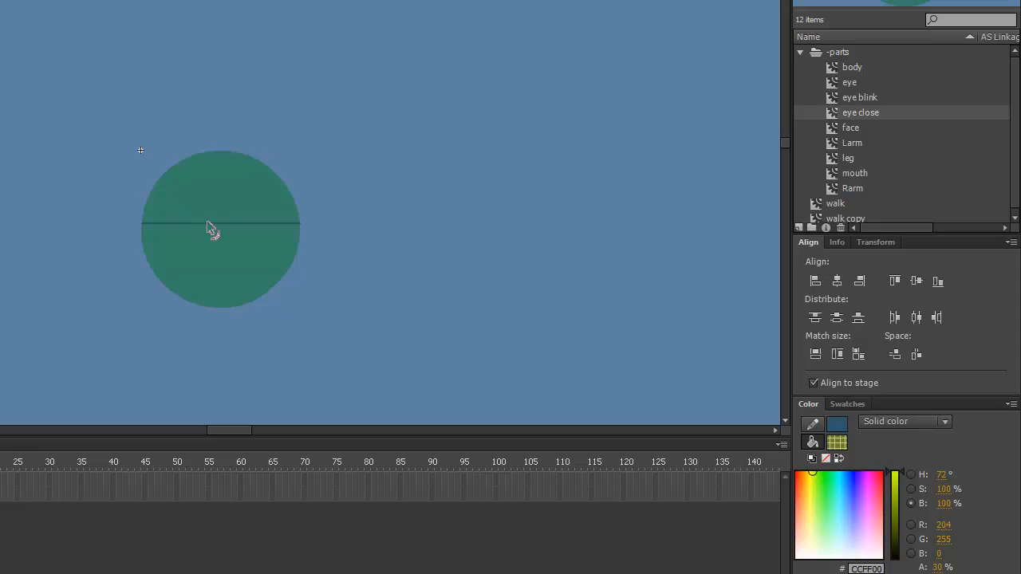
# Bend the line into a downward arc and draw a second, more shallowly curved line between the same end points.
pyautogui.click(211, 224)
pyautogui.click(493, 260)
pyautogui.moveTo(226, 224); pyautogui.dragTo(231, 267)
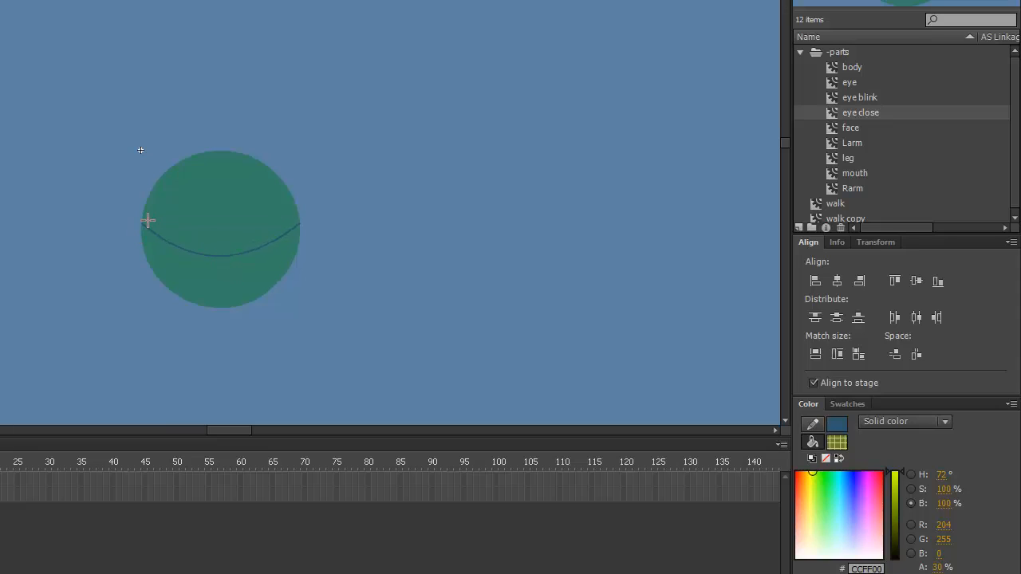
pyautogui.moveTo(144, 224); pyautogui.dragTo(299, 225)
pyautogui.press('v')
pyautogui.moveTo(225, 224); pyautogui.dragTo(225, 234)
# Delete the circle's fill above the upper arc and below the lower arc, keeping the crescent between them.
pyautogui.click(257, 229)
pyautogui.press('Delete')
pyautogui.click(228, 292)
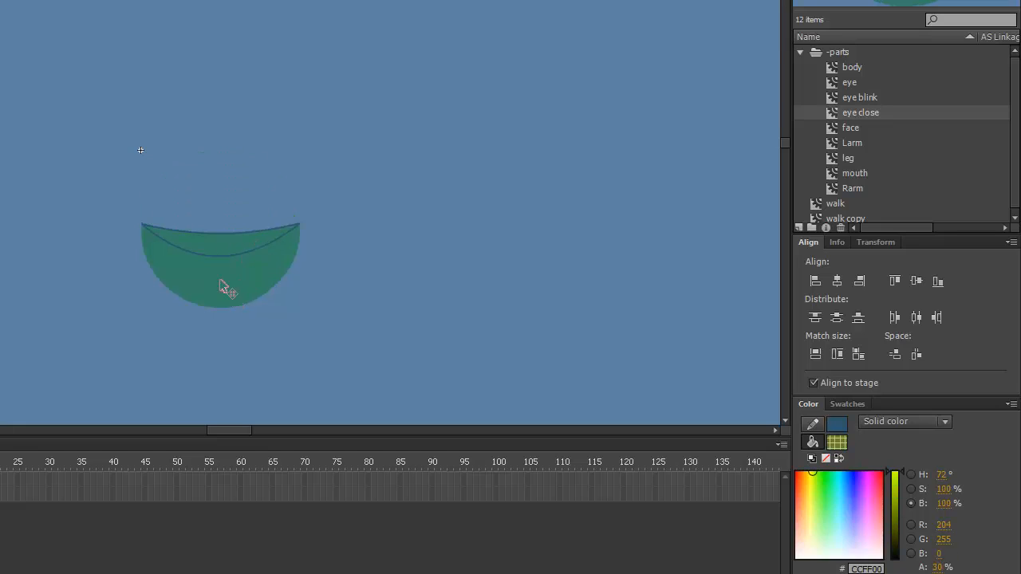
pyautogui.press('Delete')
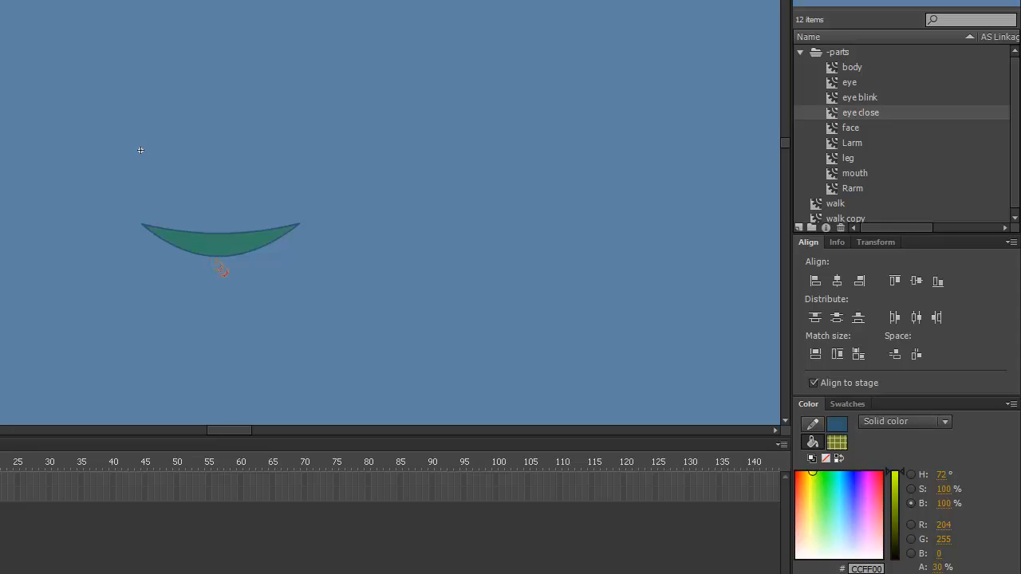
# Remove the outlines from the crescent and raise its lower edge to make the closed eye thinner.
pyautogui.doubleClick(216, 258)
pyautogui.press('Delete')
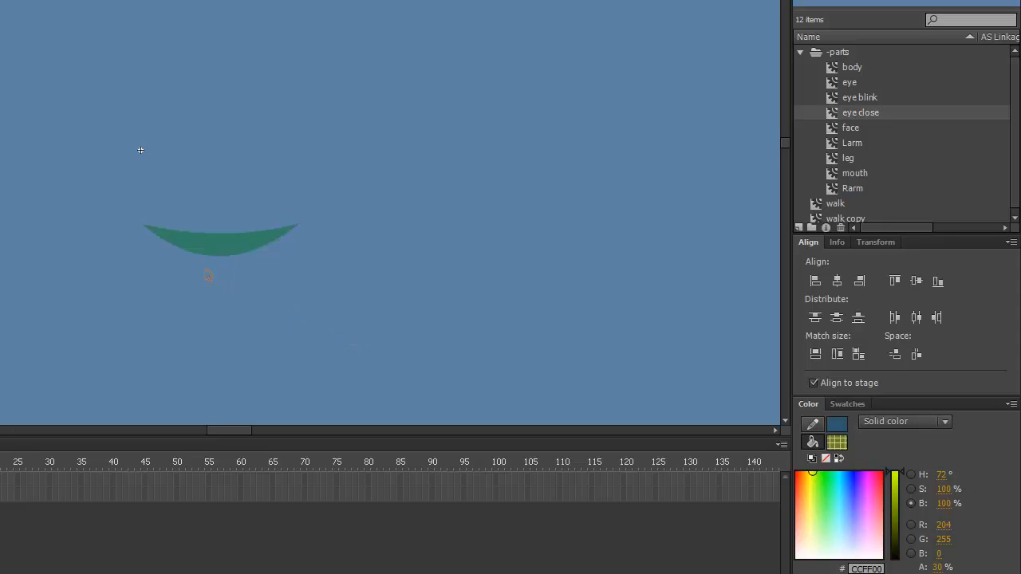
pyautogui.moveTo(217, 256); pyautogui.dragTo(216, 253)
pyautogui.moveTo(221, 260); pyautogui.dragTo(219, 252)
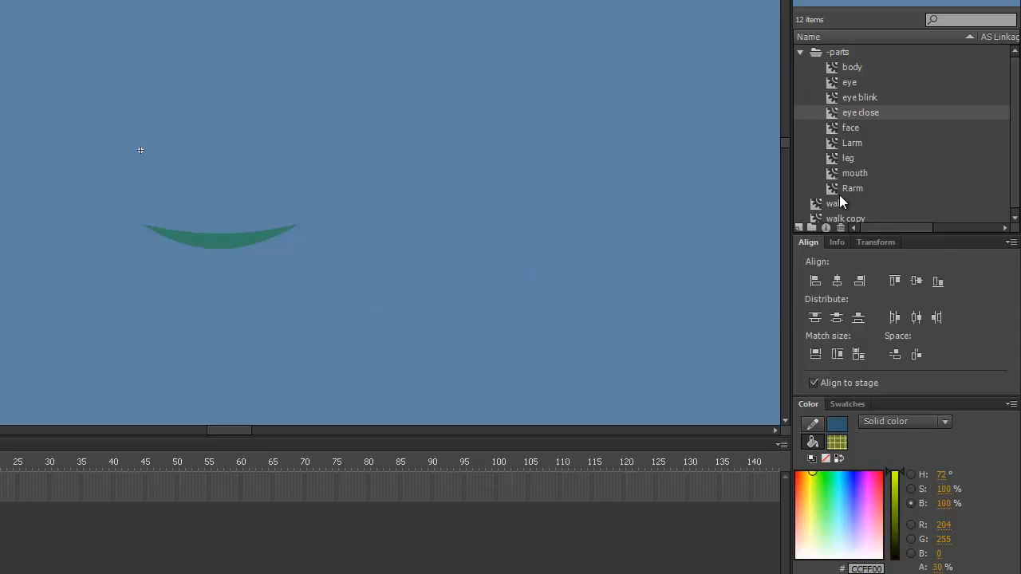
# Open the walk symbol and insert keyframes at frame 9 on the reye and leye layers.
pyautogui.click(801, 52)
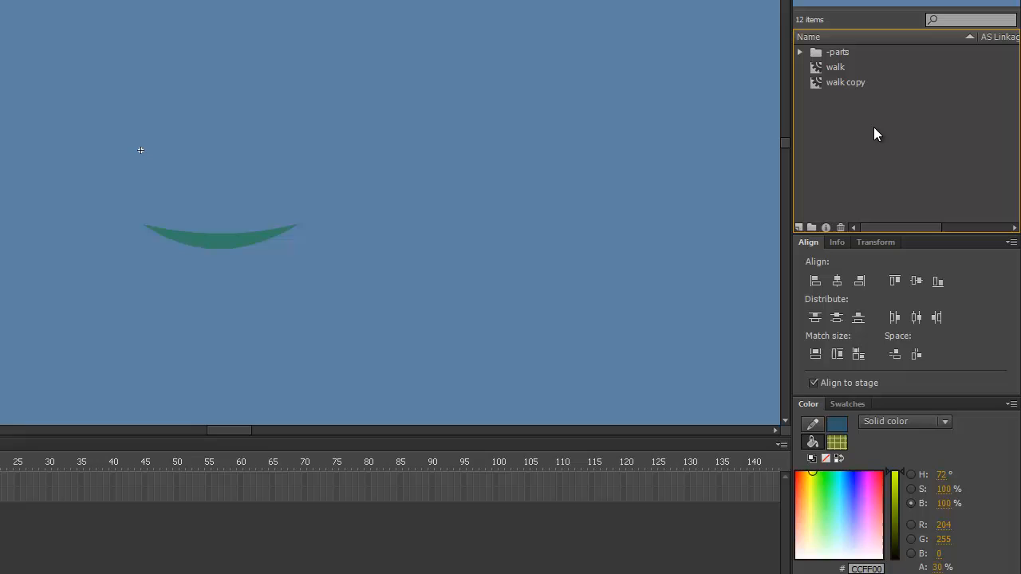
pyautogui.doubleClick(817, 67)
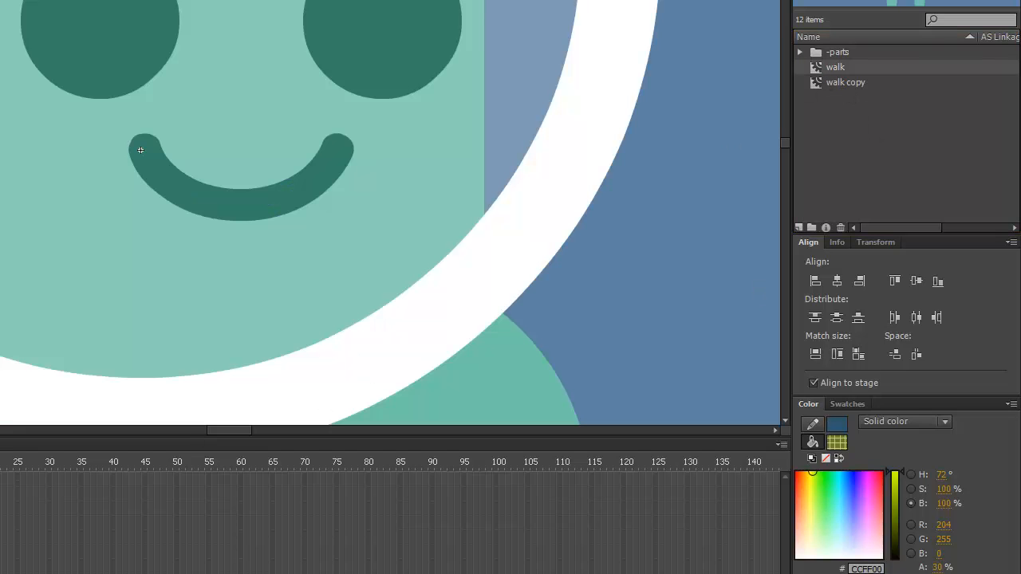
pyautogui.moveTo(1, 461); pyautogui.dragTo(282, 433)
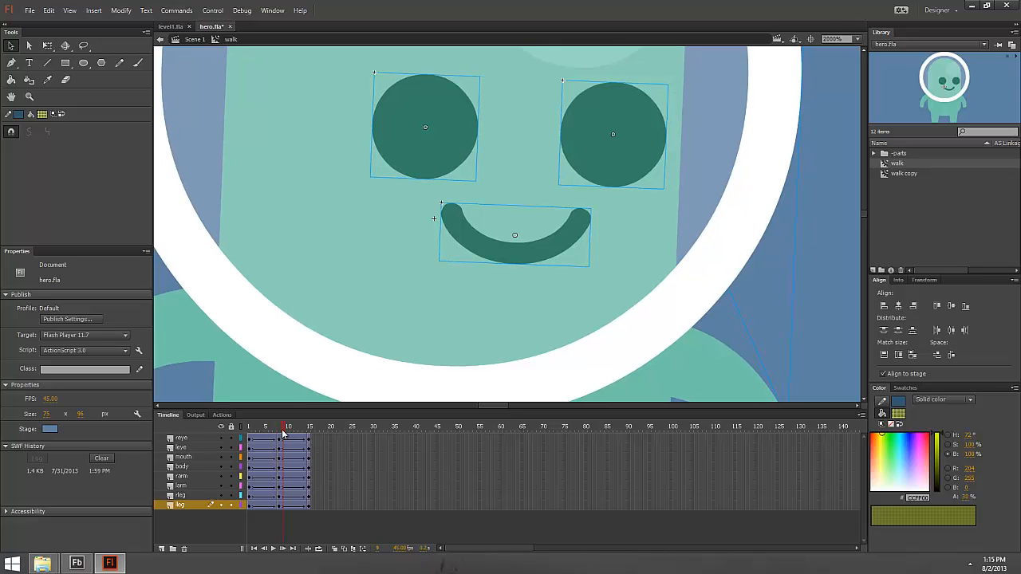
pyautogui.click(282, 440)
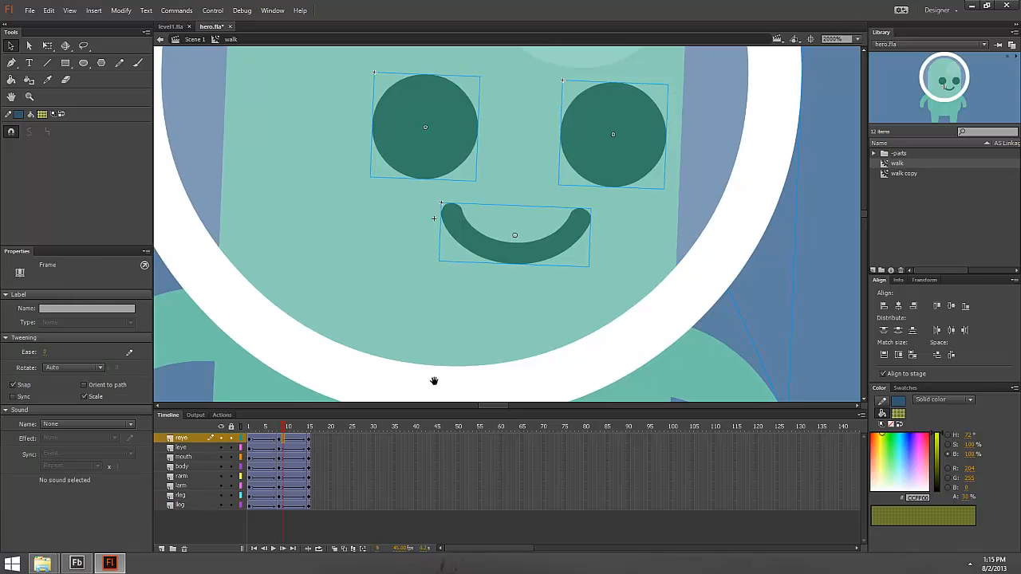
pyautogui.moveTo(491, 319); pyautogui.dragTo(481, 343)
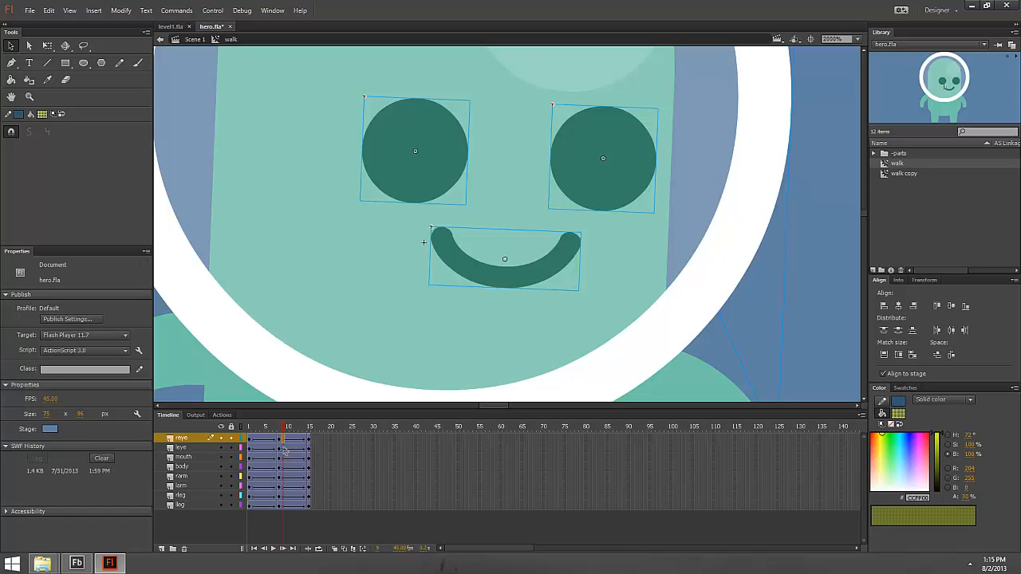
pyautogui.click(284, 449)
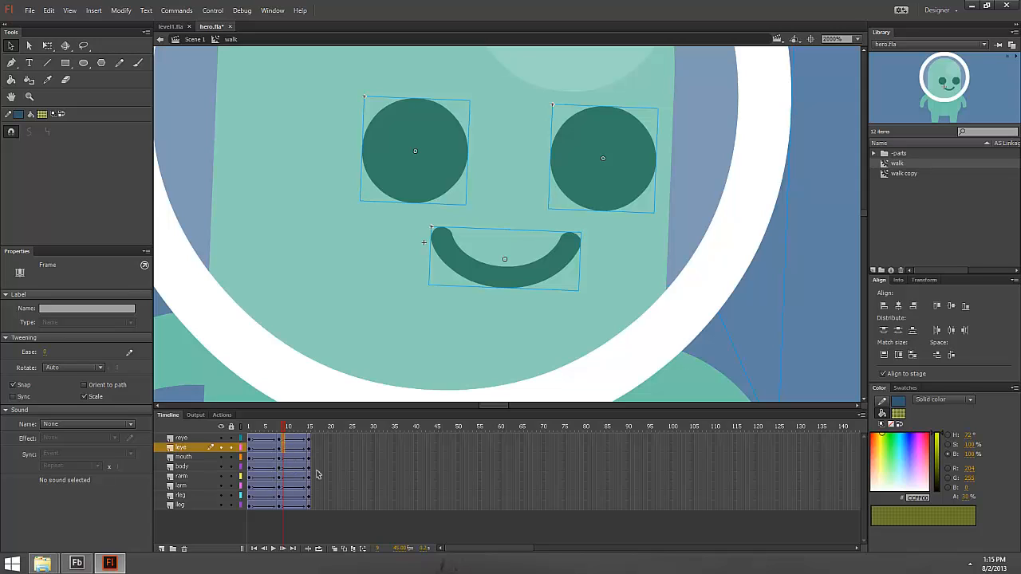
# Insert keyframes at frames 10 and 11 on the reye and leye layers.
pyautogui.click(288, 440)
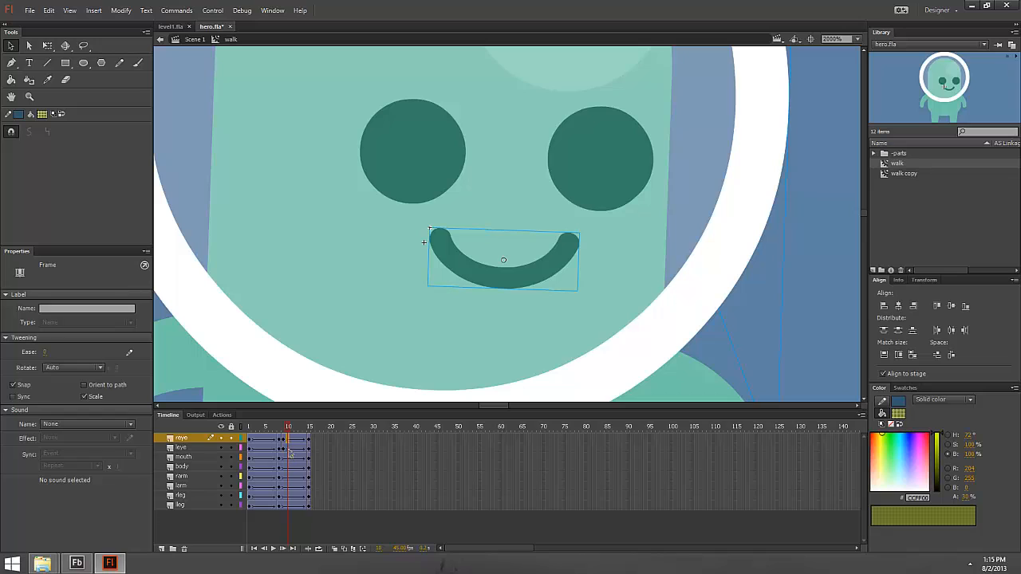
pyautogui.keyDown('shift'); pyautogui.click(289, 448); pyautogui.keyUp('shift')
pyautogui.press('F6')
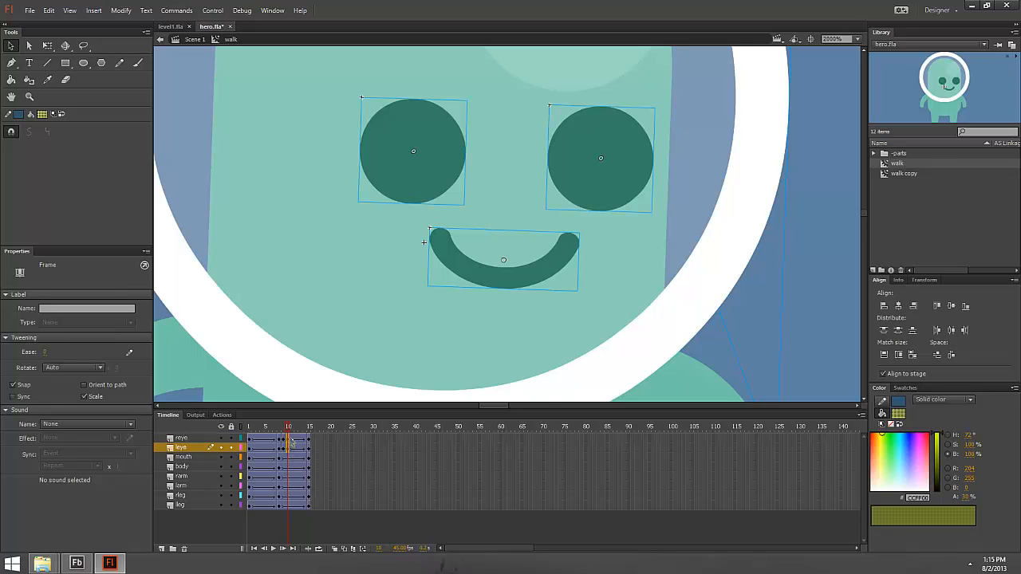
pyautogui.click(292, 440)
pyautogui.click(292, 449)
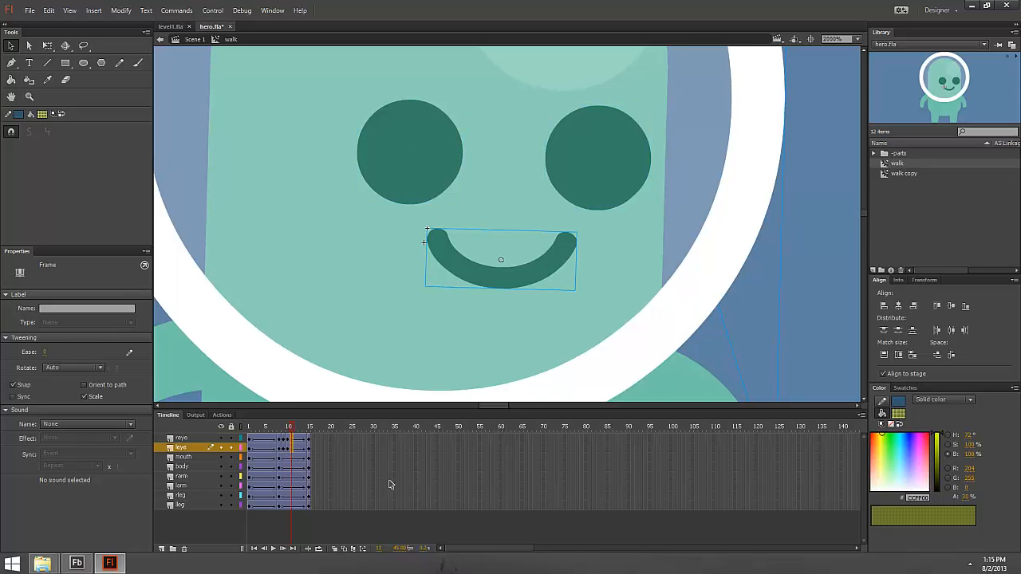
pyautogui.press('F6')
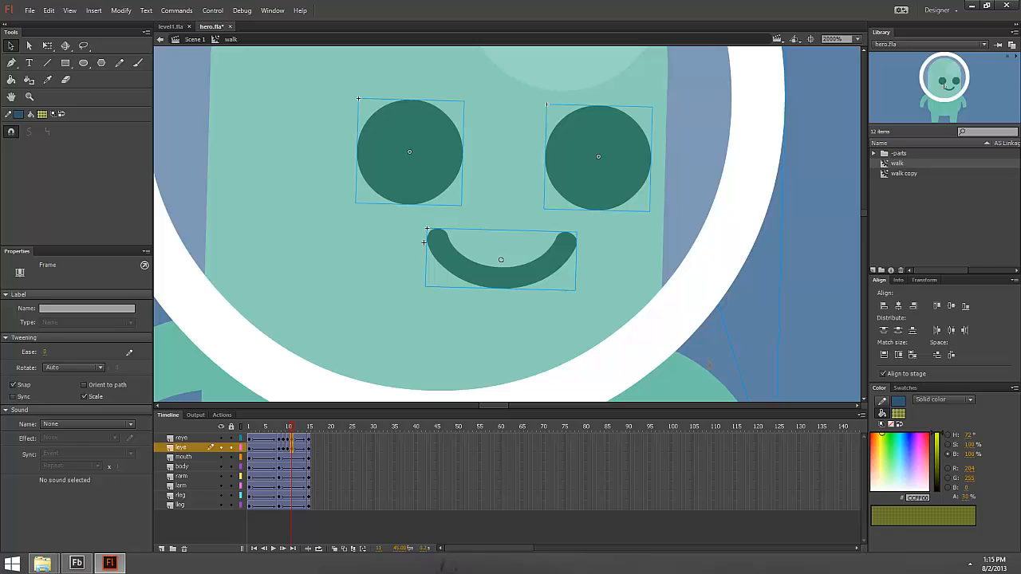
# Go to frame 9 and lock every layer from mouth down, keeping the two eye layers unlocked.
pyautogui.click(294, 440)
pyautogui.click(285, 439)
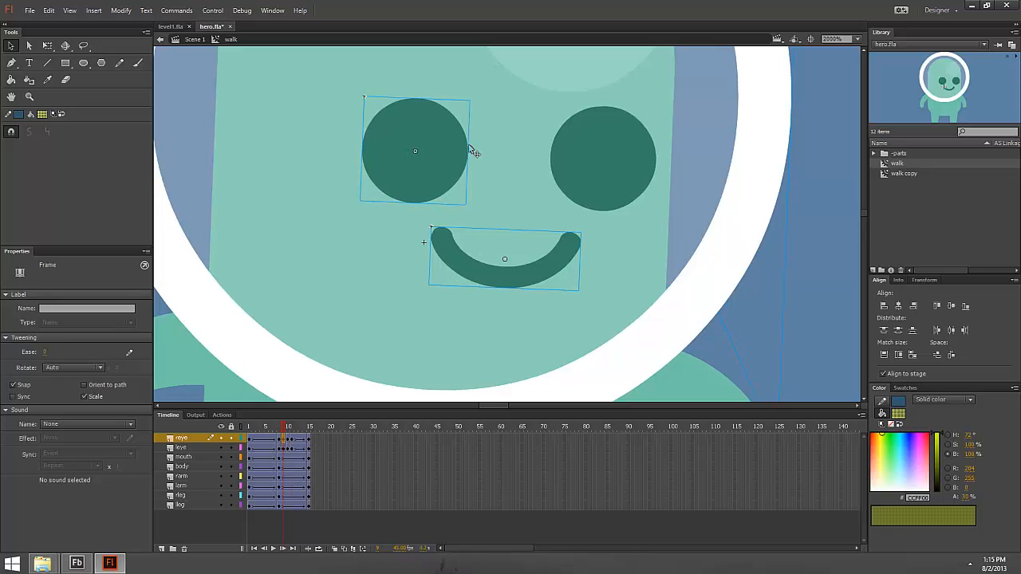
pyautogui.click(433, 193)
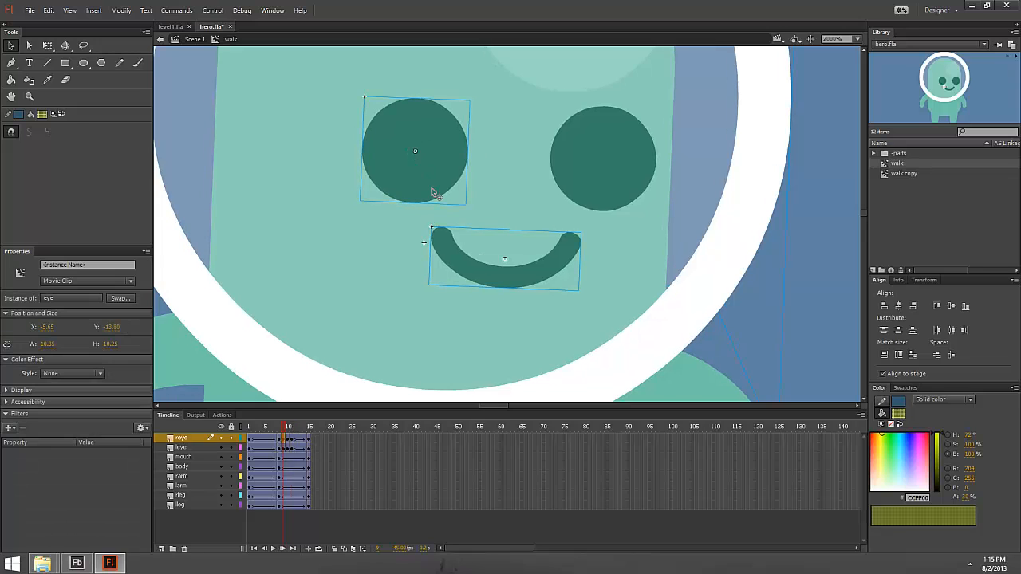
pyautogui.click(676, 366)
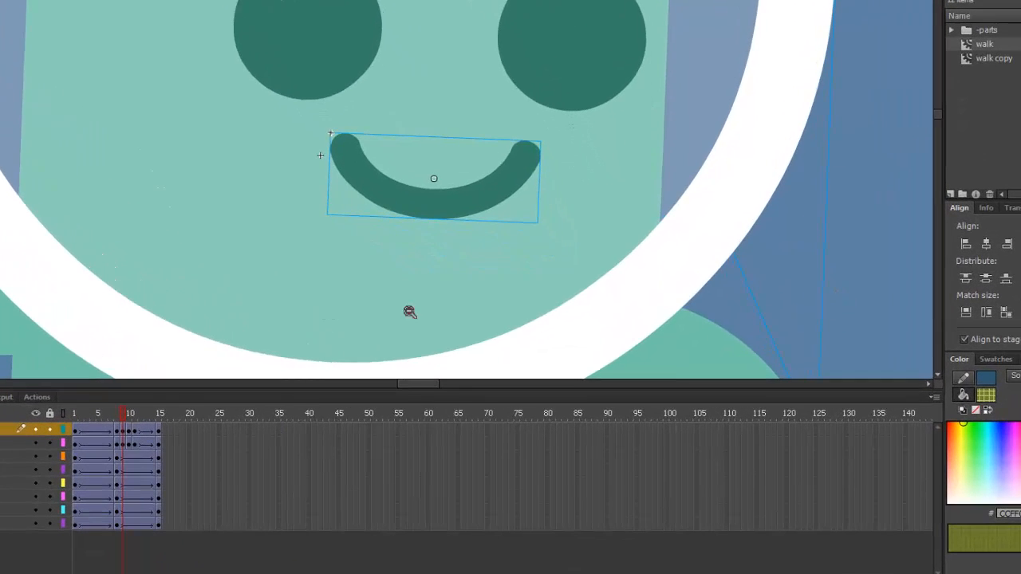
pyautogui.keyDown('alt'); pyautogui.click(477, 347); pyautogui.keyUp('alt')
pyautogui.moveTo(50, 456); pyautogui.dragTo(49, 524)
pyautogui.click(491, 92)
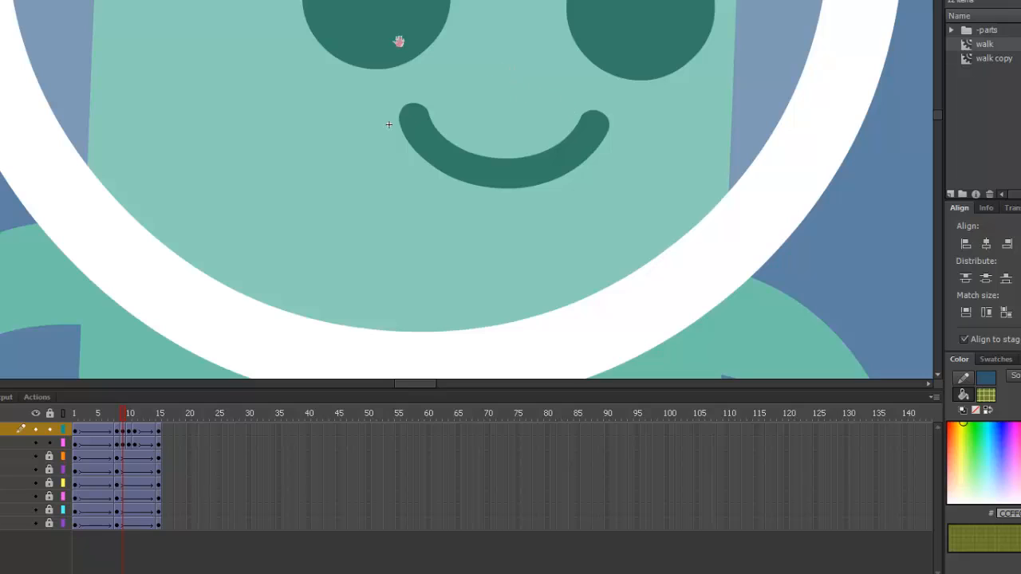
# Swap both eyes on frame 9 for the eye blink symbol.
pyautogui.moveTo(469, 47); pyautogui.dragTo(458, 139)
pyautogui.click(364, 90)
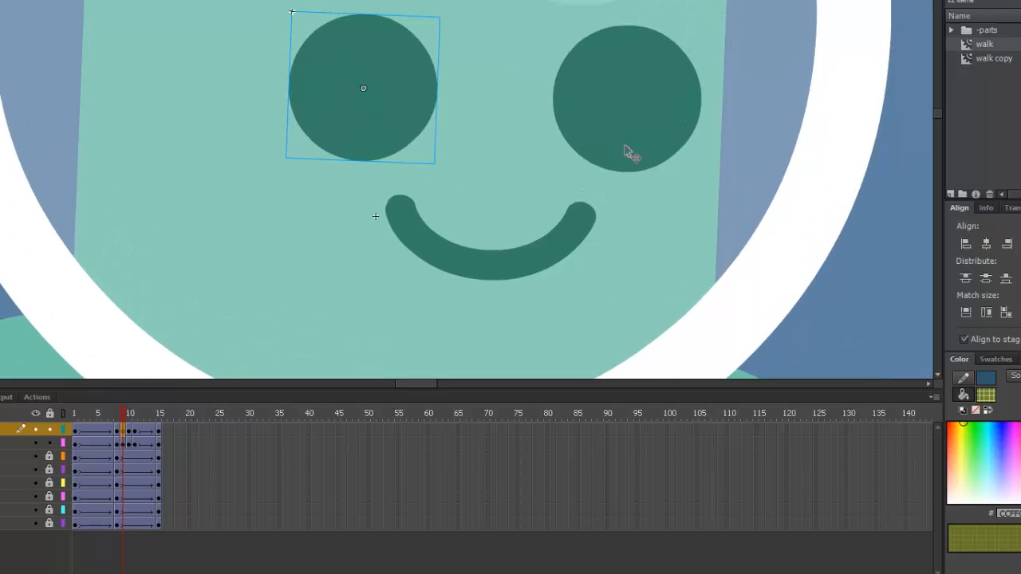
pyautogui.keyDown('shift'); pyautogui.click(659, 134); pyautogui.keyUp('shift')
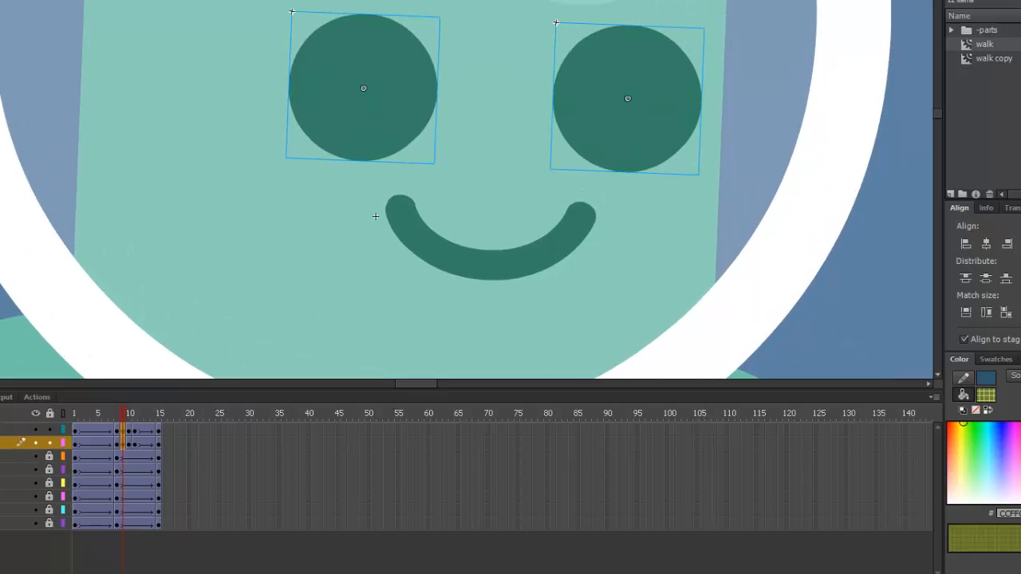
pyautogui.hotkey('ctrl', 'shift', 's')
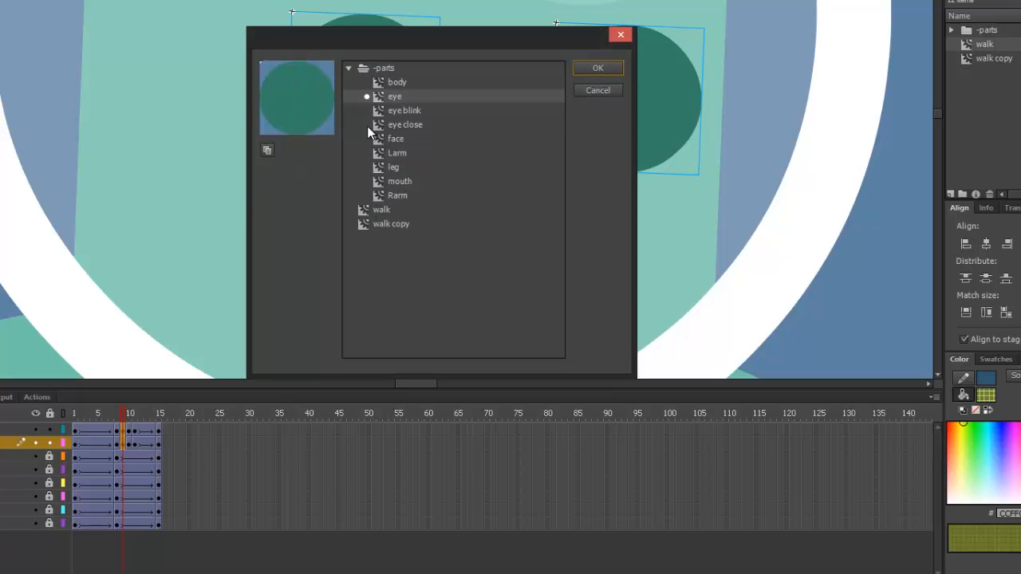
pyautogui.click(414, 110)
pyautogui.press('Return')
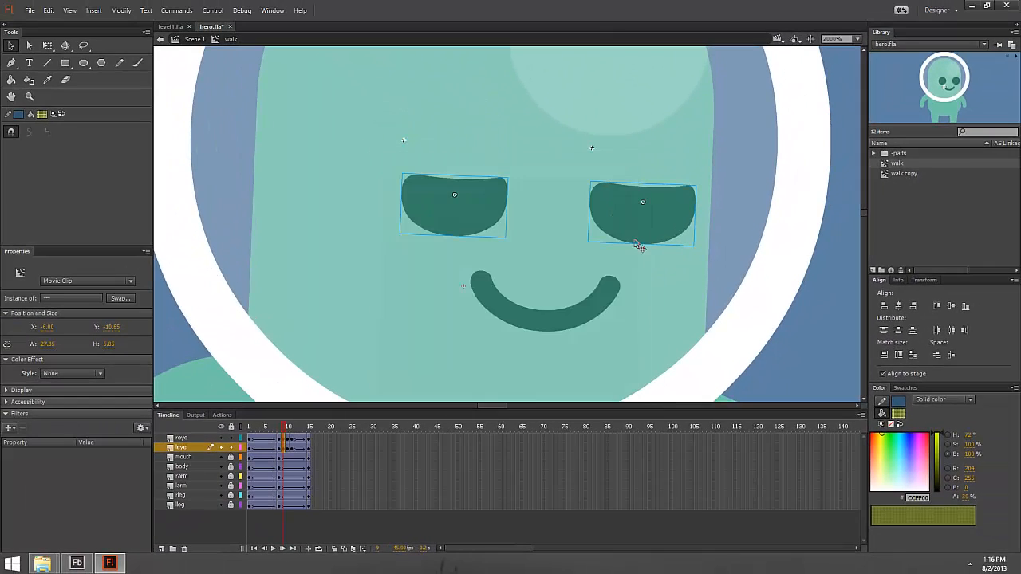
# Swap both eyes on frame 10 for the eye close symbol.
pyautogui.click(288, 439)
pyautogui.click(288, 447)
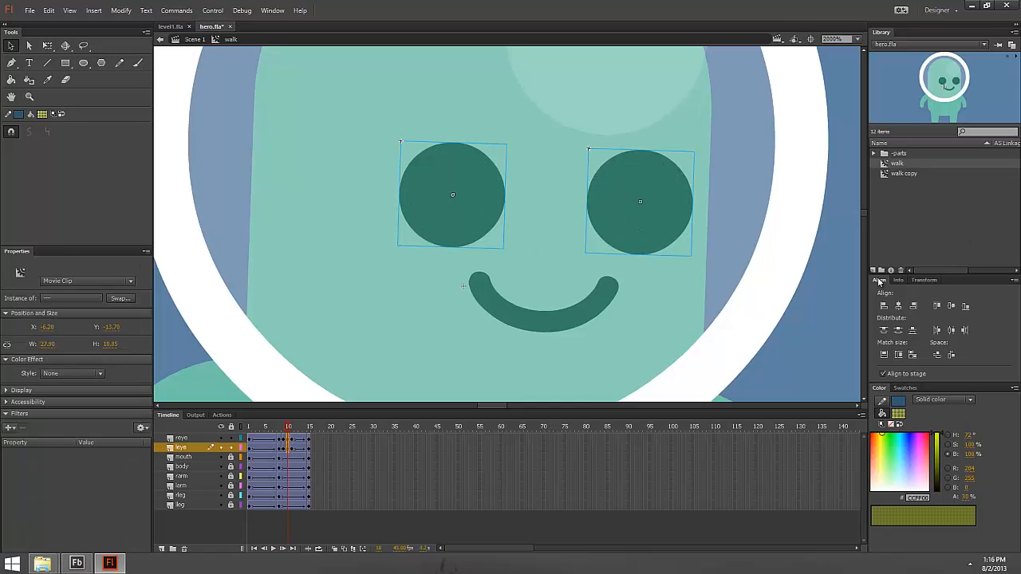
pyautogui.click(838, 317)
pyautogui.click(477, 183)
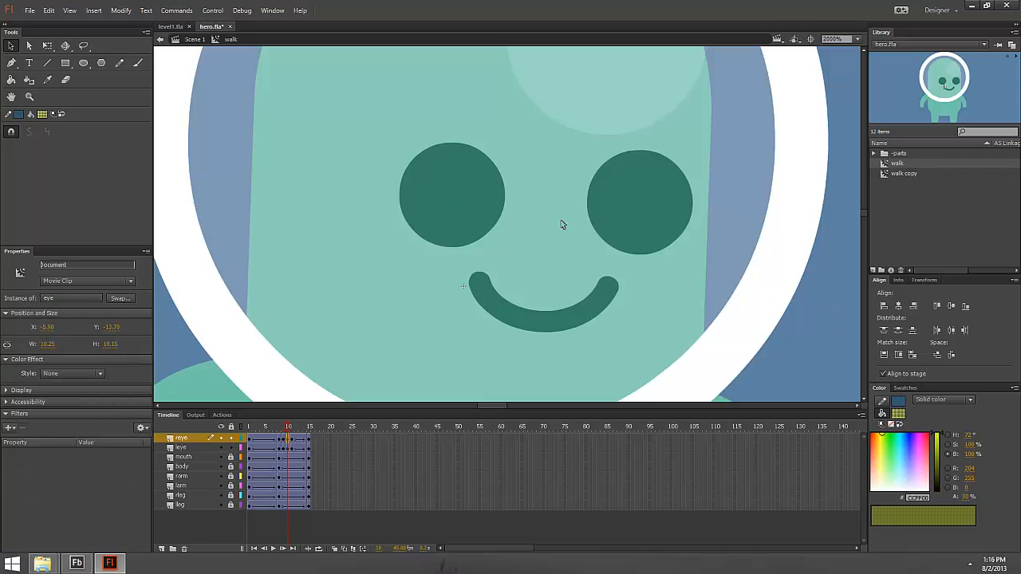
pyautogui.keyDown('shift'); pyautogui.click(673, 229); pyautogui.keyUp('shift')
pyautogui.click(126, 299)
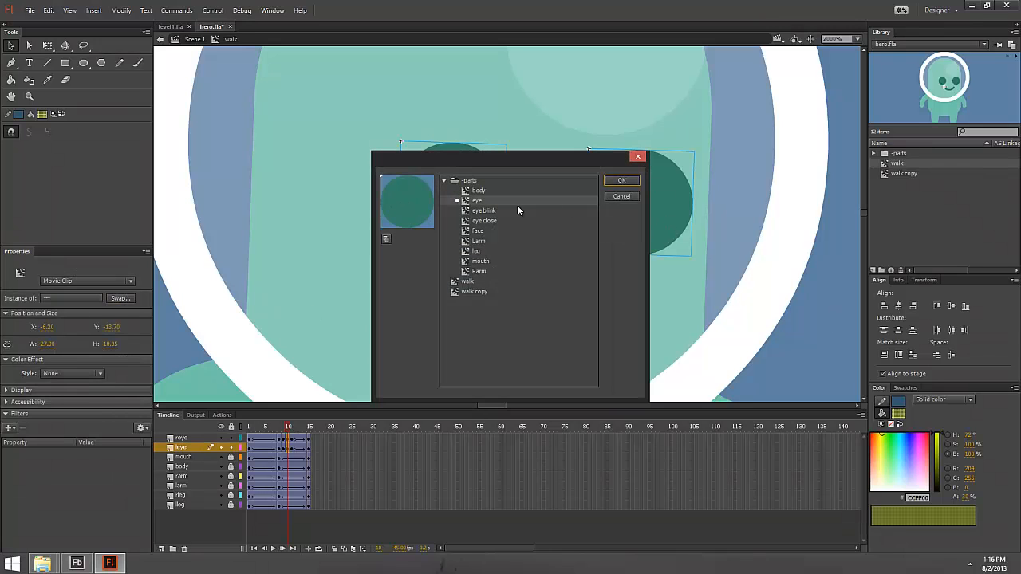
pyautogui.click(520, 222)
pyautogui.click(622, 181)
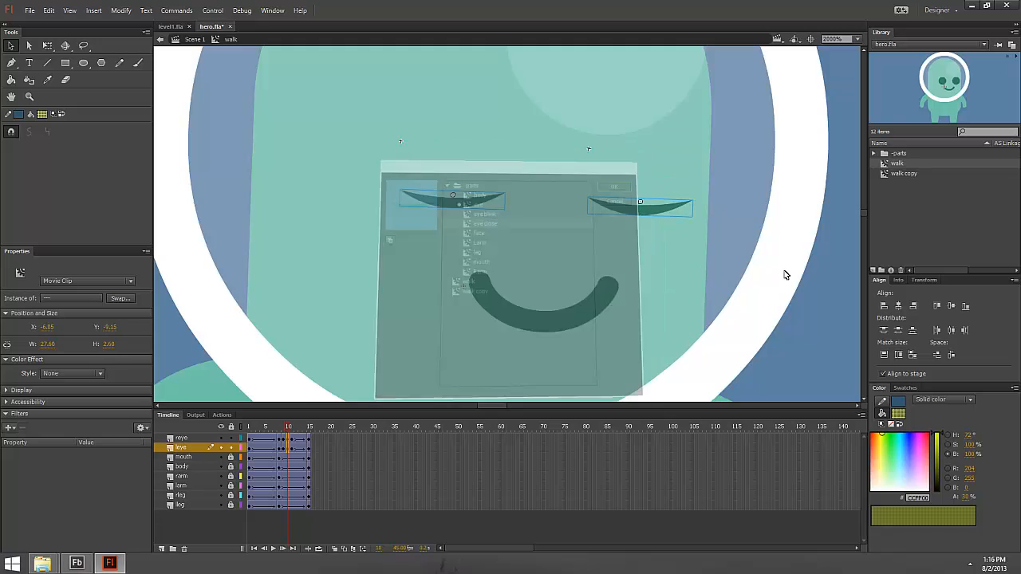
# Go to frame 8 and swap both eyes there for the half-closed eye blink symbol.
pyautogui.click(292, 439)
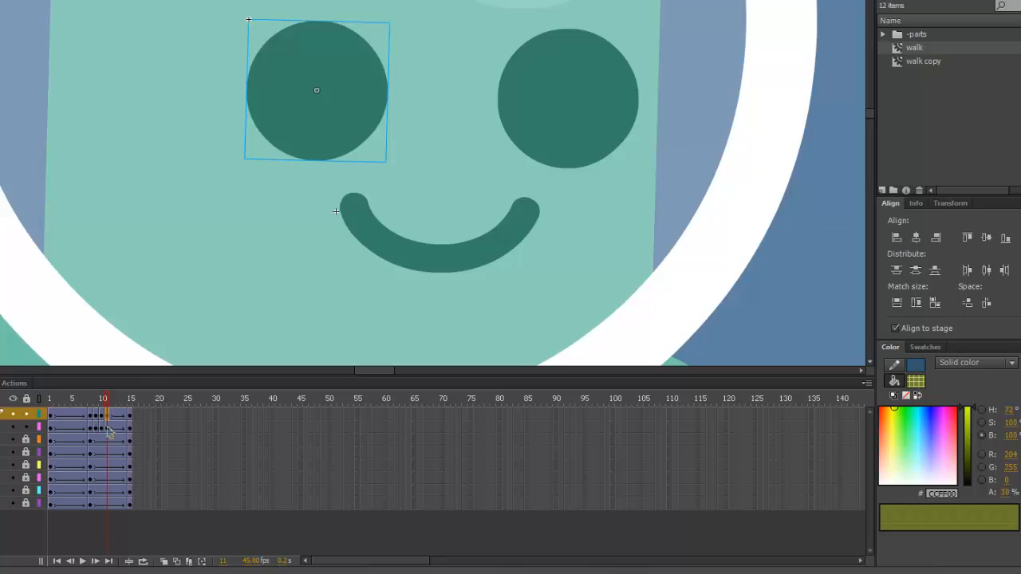
pyautogui.click(292, 448)
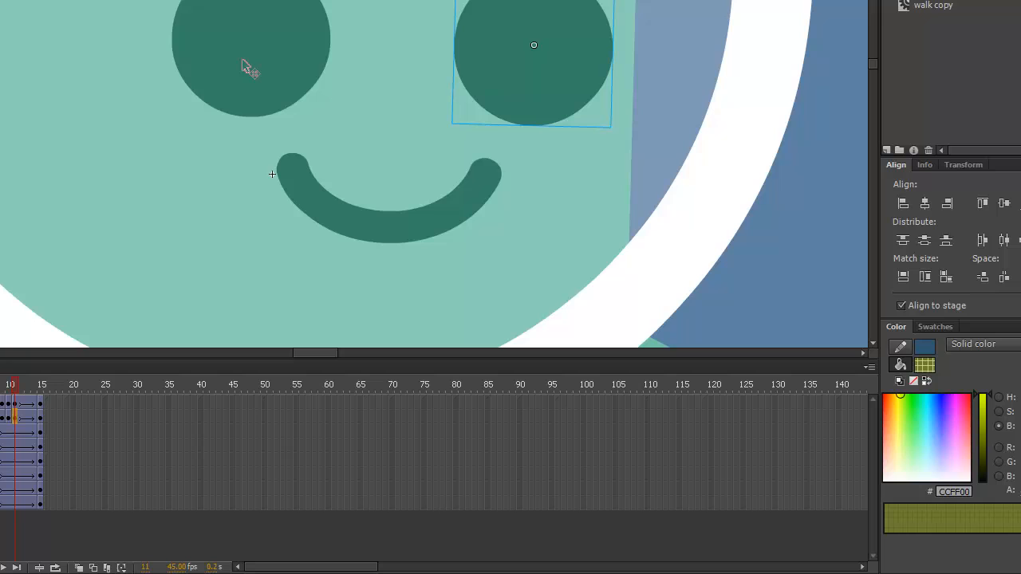
pyautogui.click(2, 426)
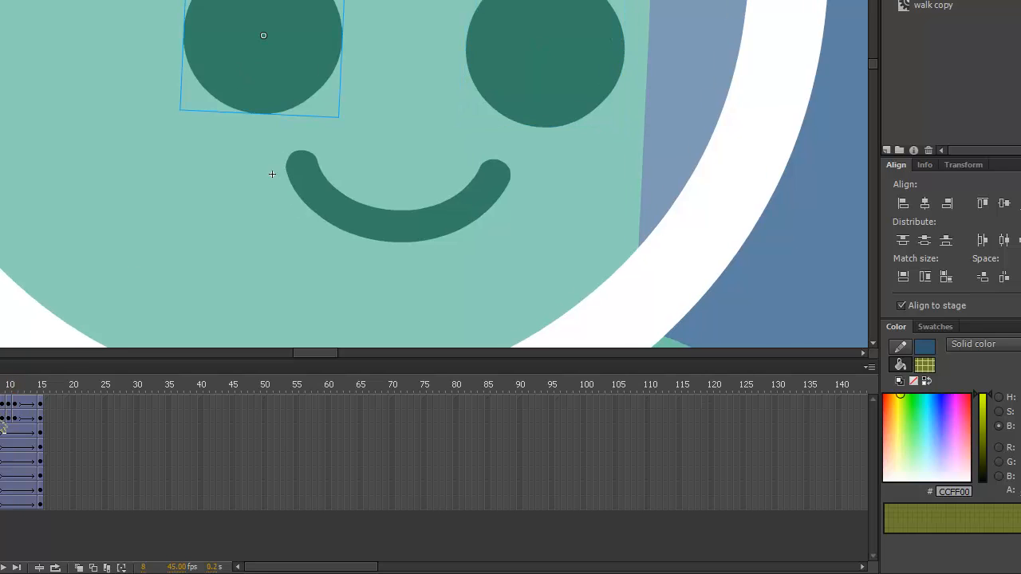
pyautogui.click(2, 423)
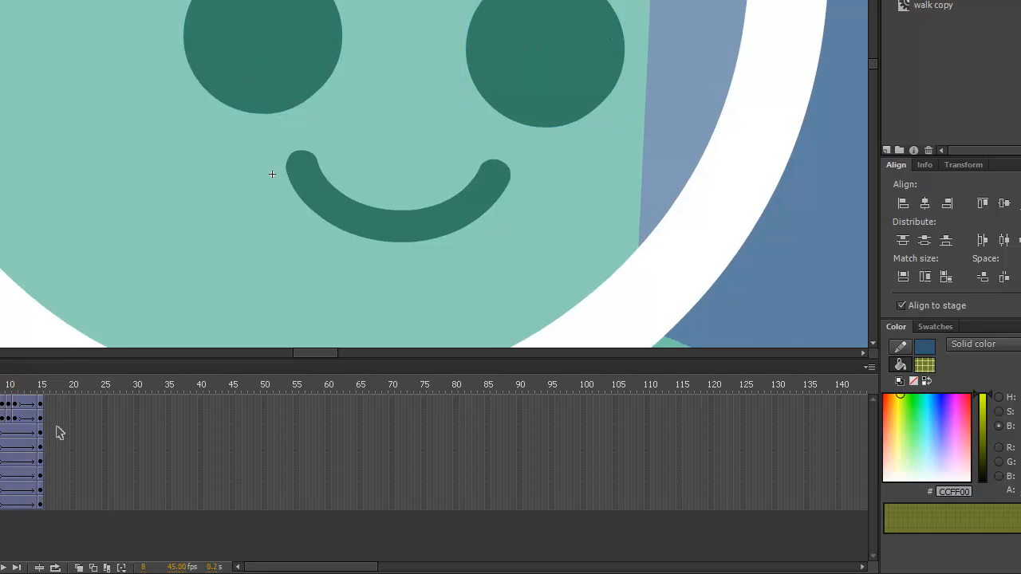
pyautogui.keyDown('shift'); pyautogui.click(262, 61); pyautogui.keyUp('shift')
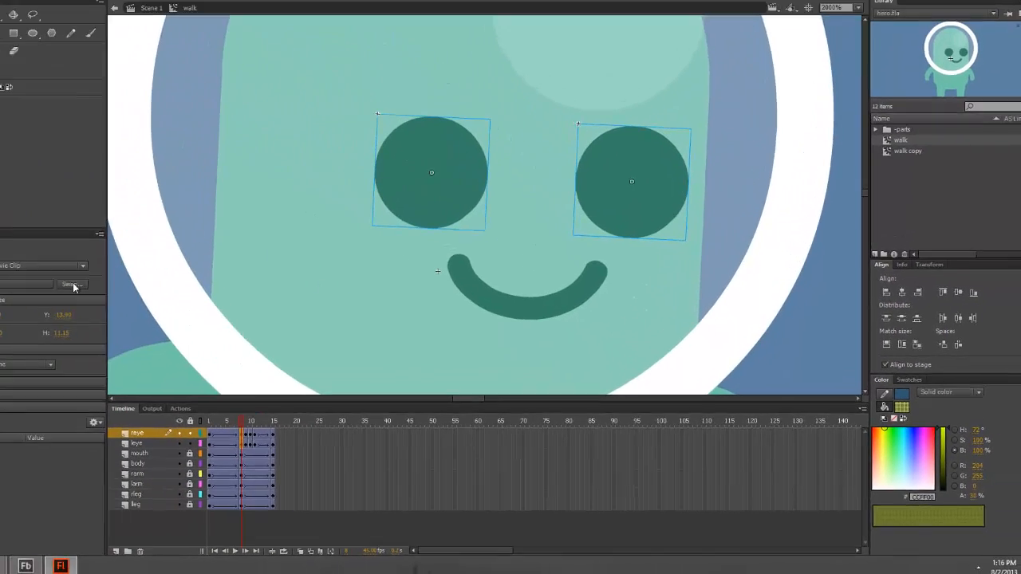
pyautogui.click(121, 298)
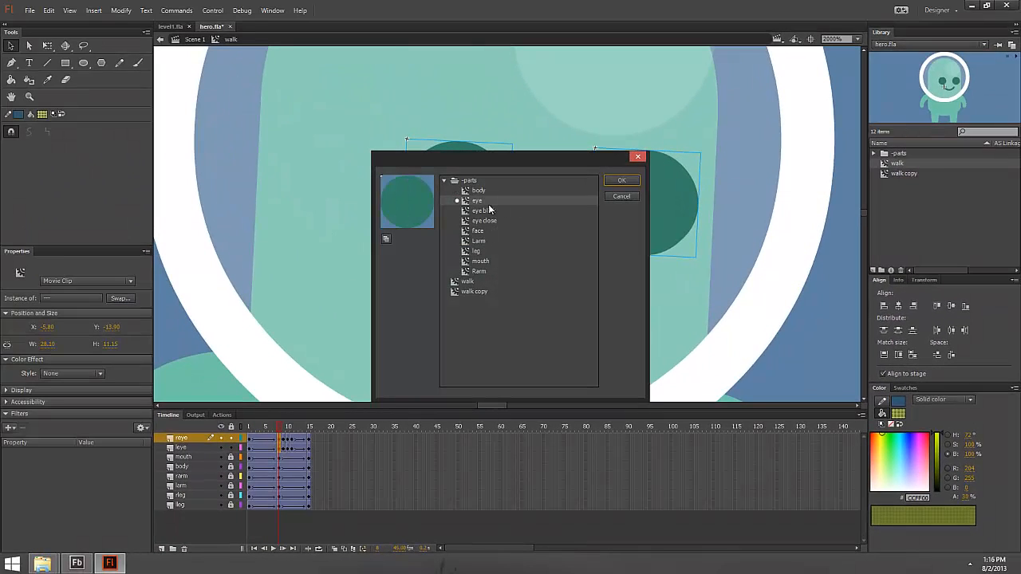
pyautogui.click(490, 213)
pyautogui.click(622, 180)
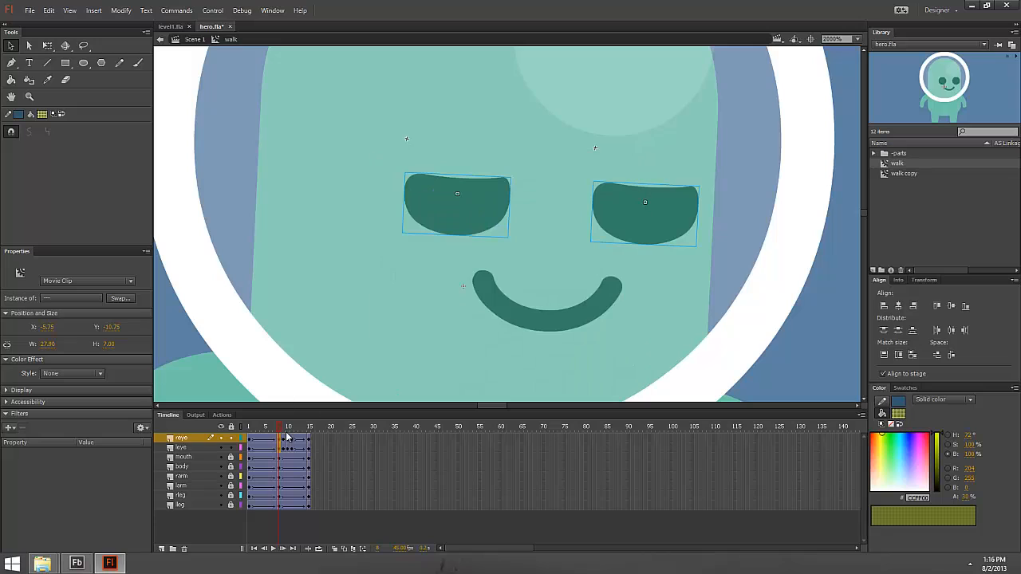
# Replace both half-closed eyes on frame 9 with the eye close symbol.
pyautogui.click(287, 448)
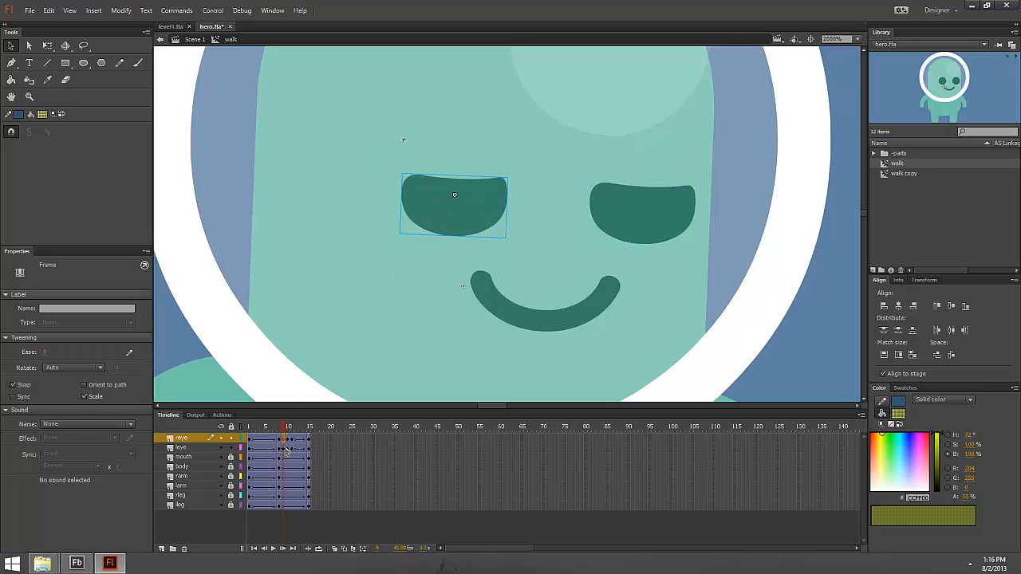
pyautogui.moveTo(290, 427)
pyautogui.mouseDown()
pyautogui.moveTo(230, 425)
pyautogui.moveTo(286, 427)
pyautogui.mouseUp()
pyautogui.click(454, 196)
pyautogui.keyDown('shift'); pyautogui.click(638, 243); pyautogui.keyUp('shift')
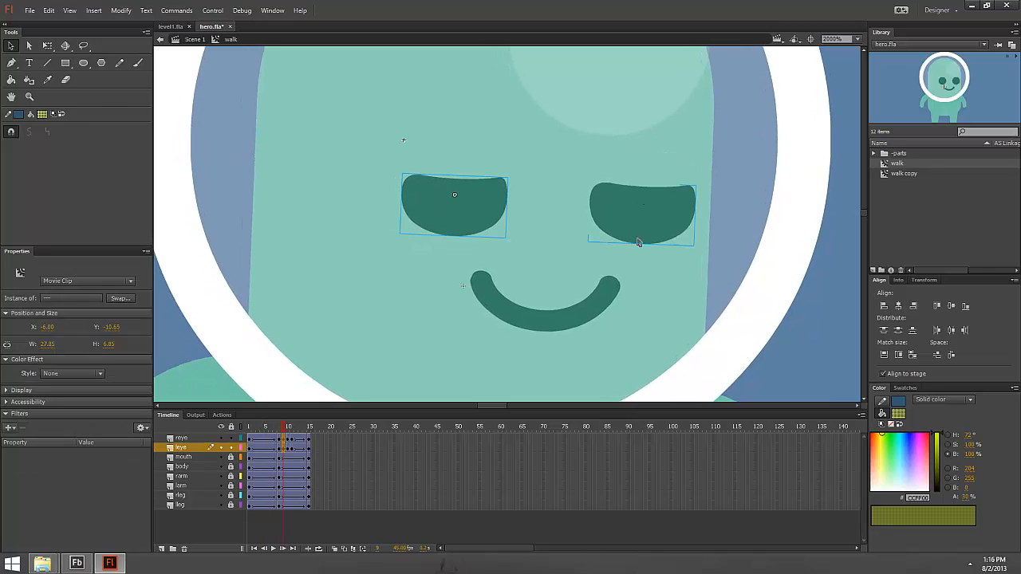
pyautogui.click(121, 298)
pyautogui.click(493, 221)
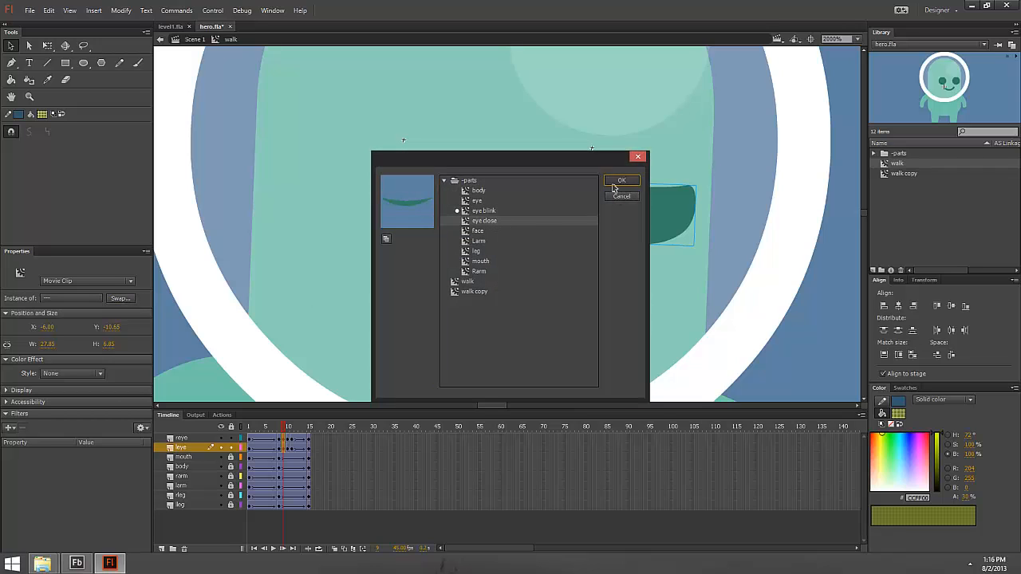
pyautogui.click(621, 180)
# Replace both closed eyes on frame 10 with the eye blink symbol.
pyautogui.click(289, 440)
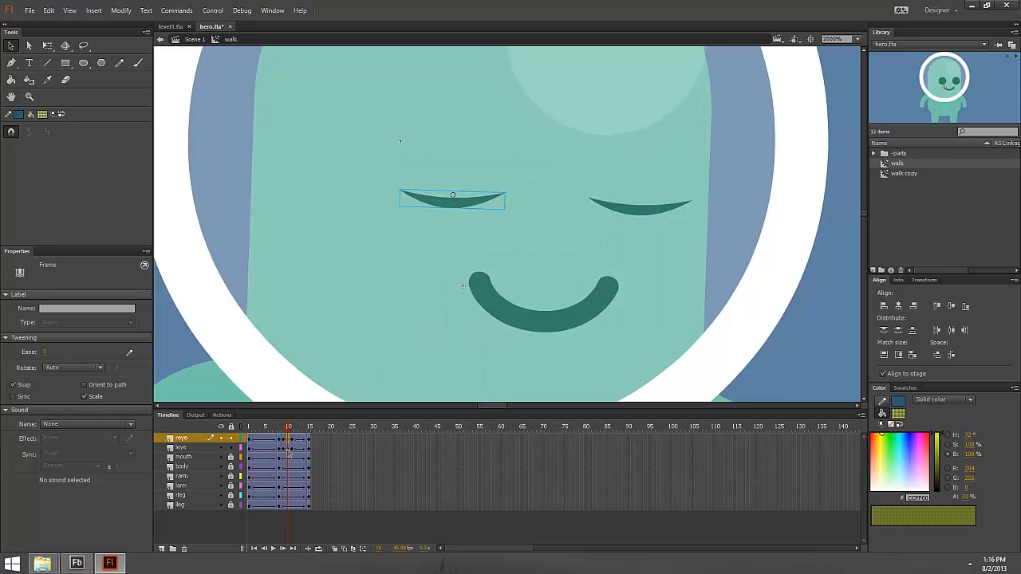
pyautogui.click(288, 450)
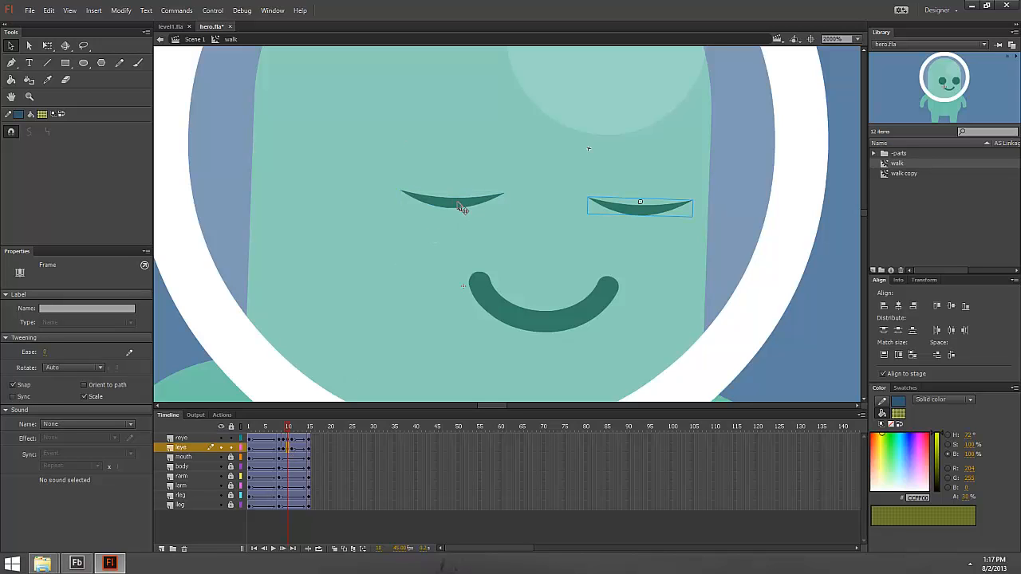
pyautogui.keyDown('shift'); pyautogui.click(461, 205); pyautogui.keyUp('shift')
pyautogui.click(121, 298)
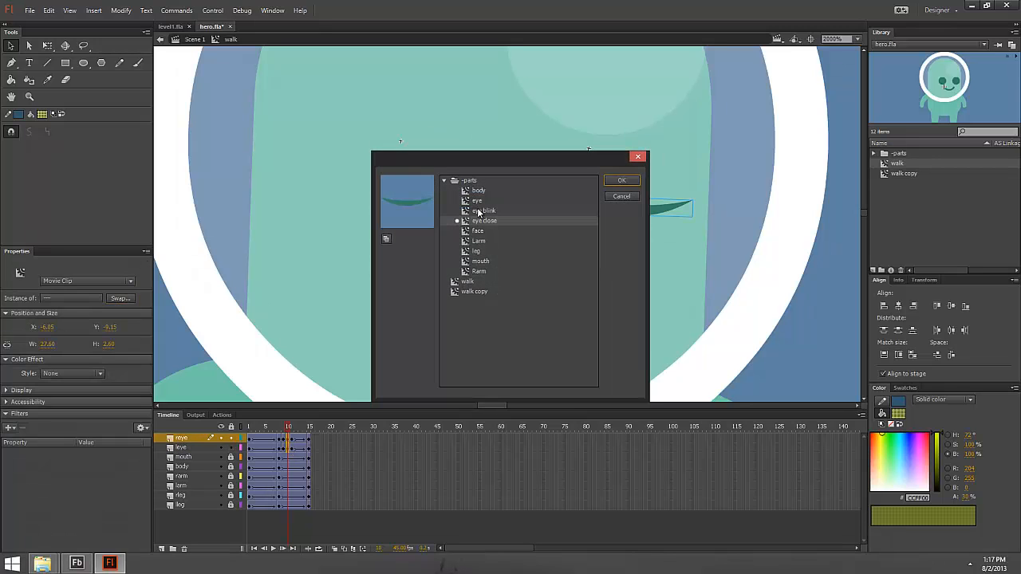
pyautogui.click(481, 211)
pyautogui.click(619, 182)
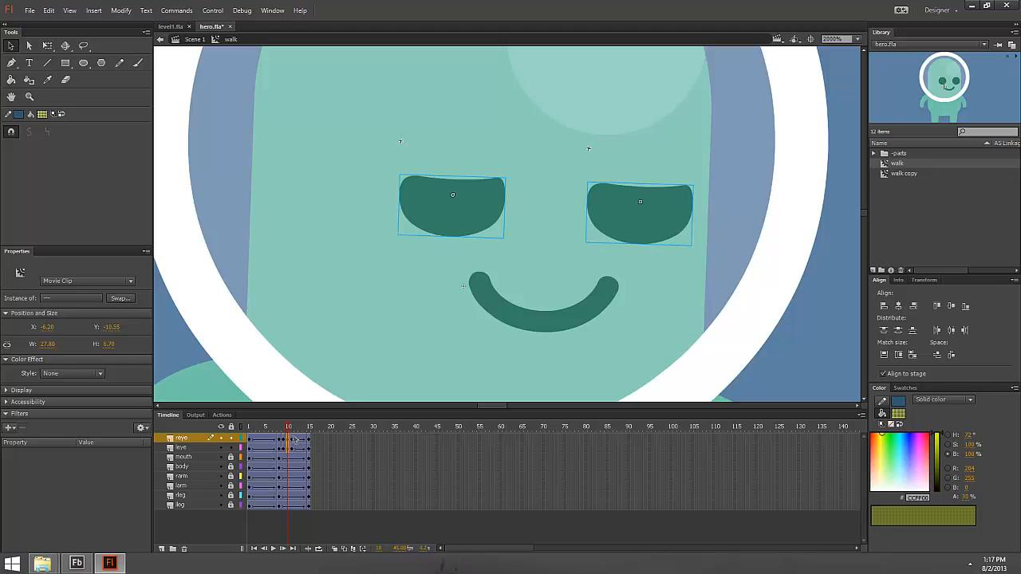
# Preview the blink by scrubbing through the frames back to frame 1, with the whole character in view.
pyautogui.click(293, 448)
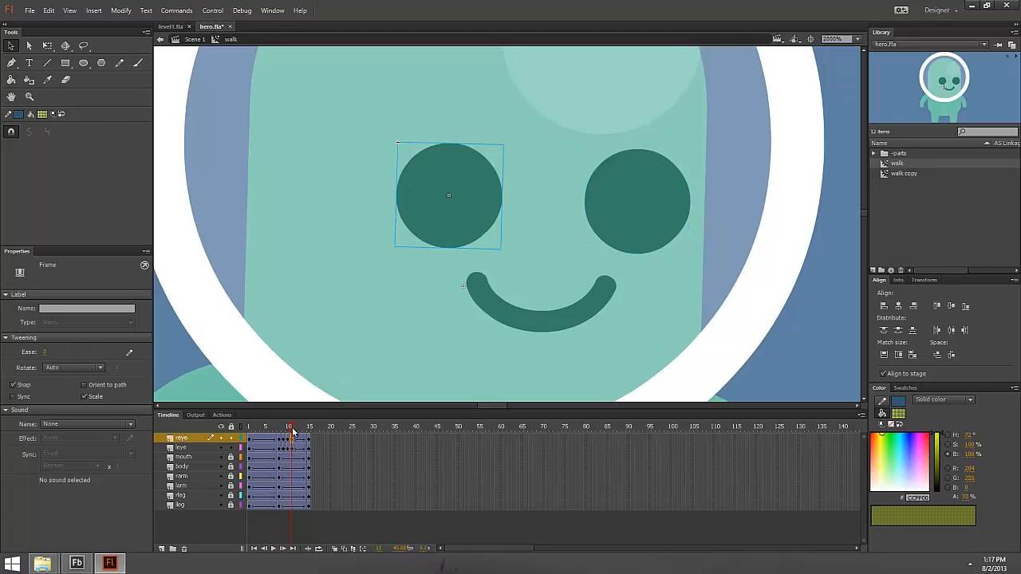
pyautogui.press('Return')
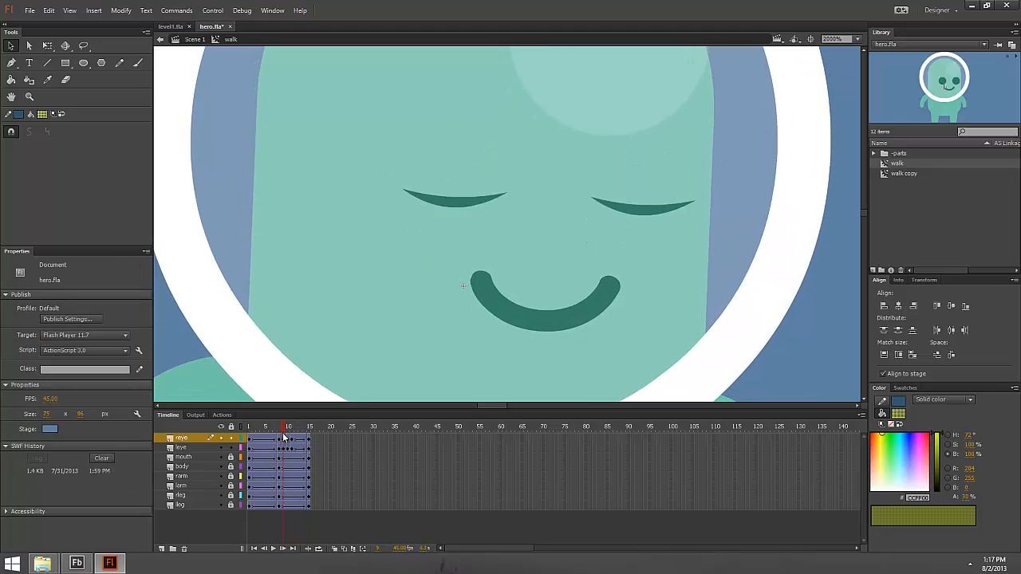
pyautogui.moveTo(299, 435); pyautogui.dragTo(209, 429)
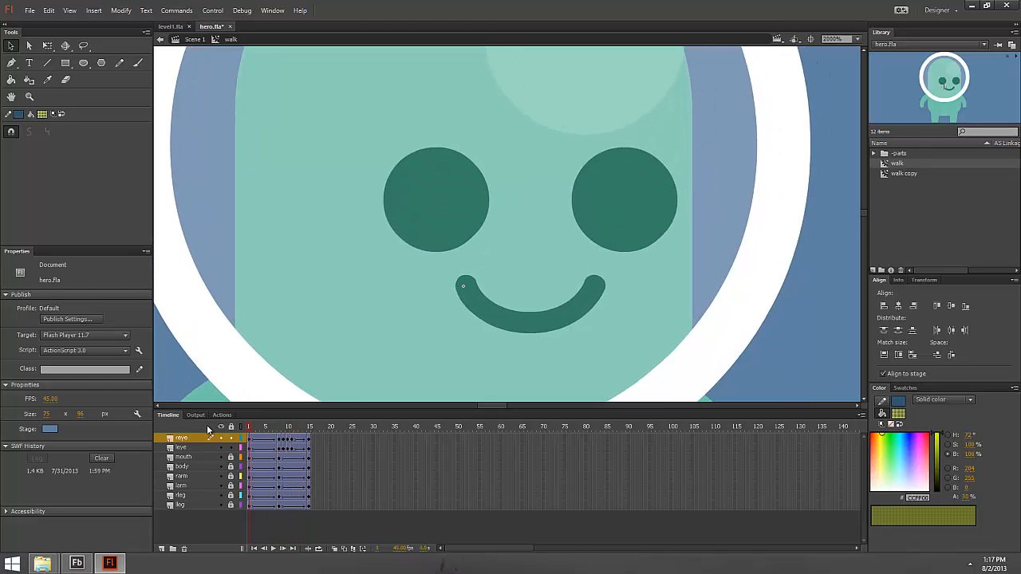
pyautogui.keyDown('ctrl'); pyautogui.keyDown('shift'); pyautogui.click(504, 268); pyautogui.keyUp('shift'); pyautogui.keyUp('ctrl')
pyautogui.keyDown('ctrl'); pyautogui.keyDown('shift'); pyautogui.click(519, 270); pyautogui.keyUp('shift'); pyautogui.keyUp('ctrl')
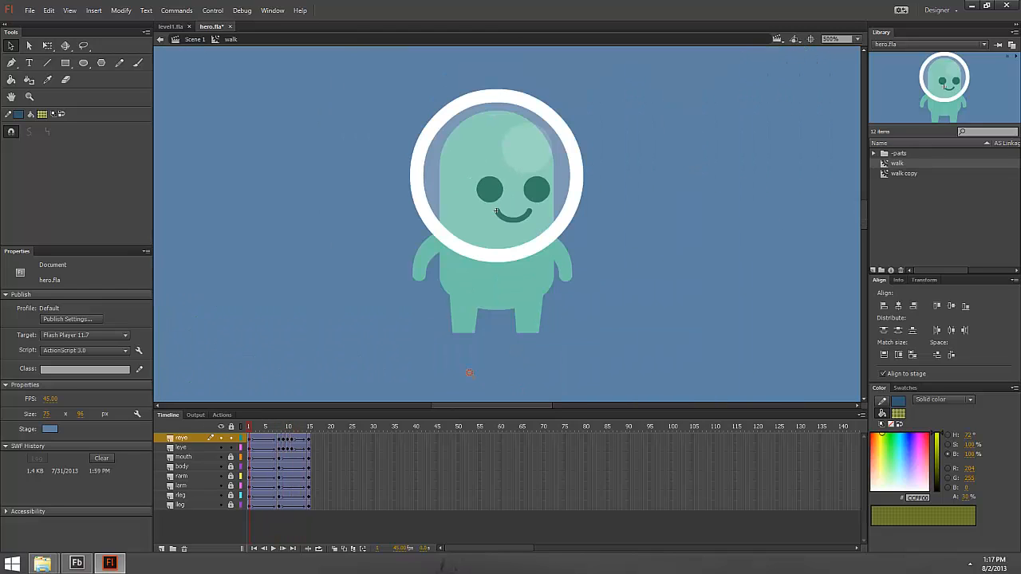
# Turn on looped playback for frames 1 to 15 and play the walk animation.
pyautogui.click(319, 551)
pyautogui.moveTo(289, 429); pyautogui.dragTo(328, 431)
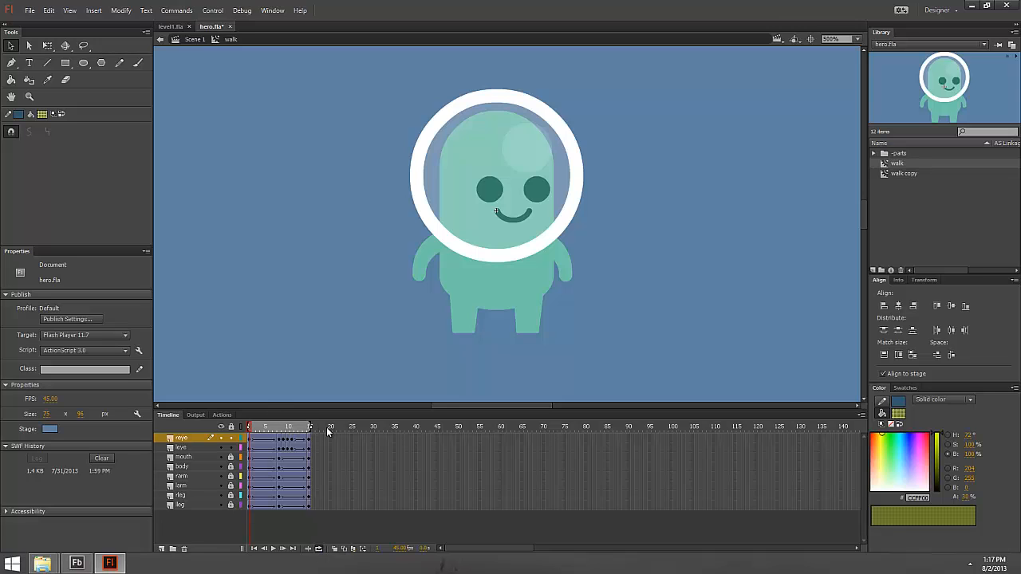
pyautogui.press('Return')
# Return to Scene 1 and move the hero up inside the stage, to about Y 51.
pyautogui.click(194, 40)
pyautogui.moveTo(468, 311); pyautogui.dragTo(547, 203)
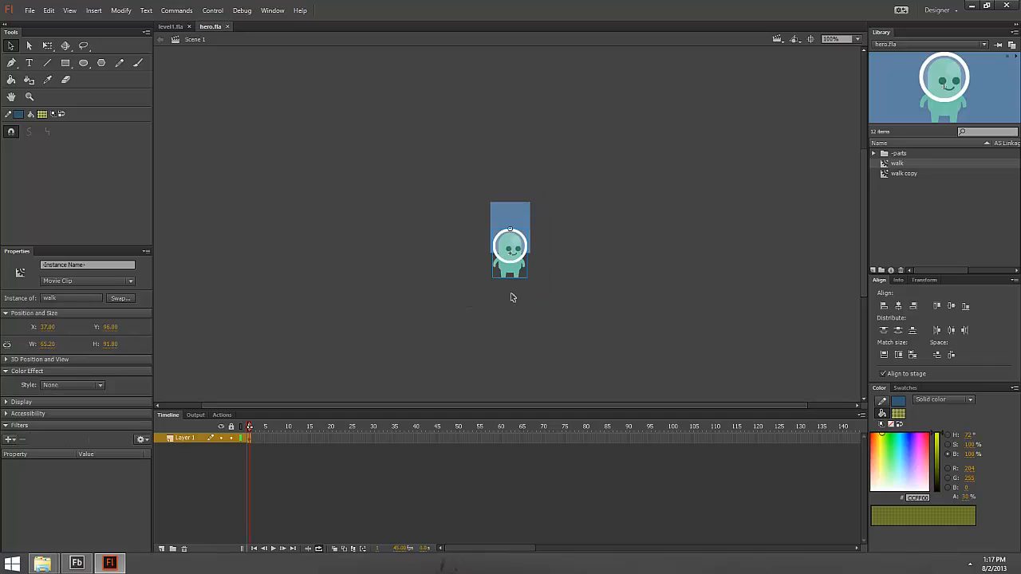
pyautogui.moveTo(513, 271); pyautogui.dragTo(515, 245)
pyautogui.click(542, 297)
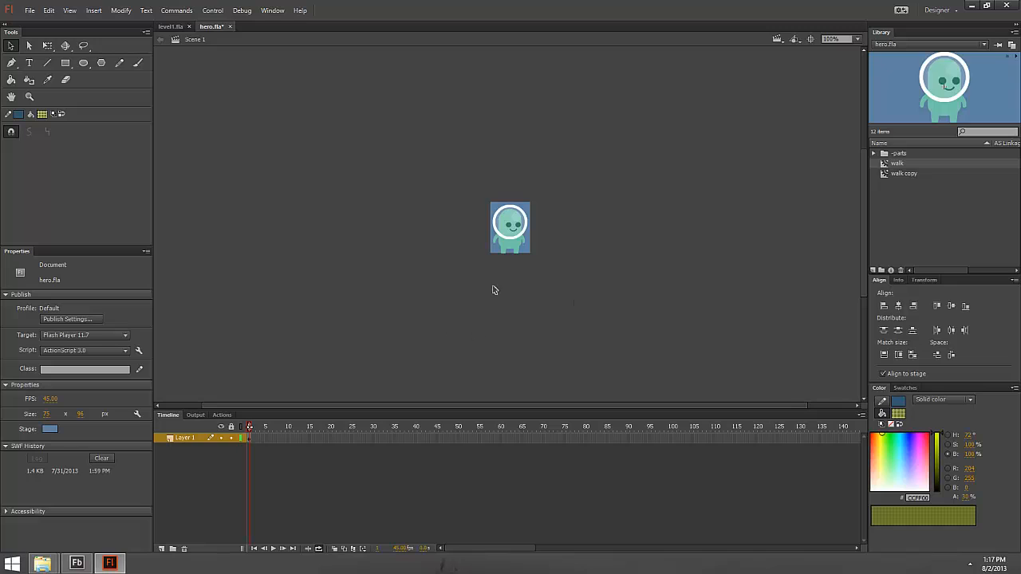
# Give the hero movie clip on the stage the instance name walk.
pyautogui.click(512, 238)
pyautogui.click(56, 267)
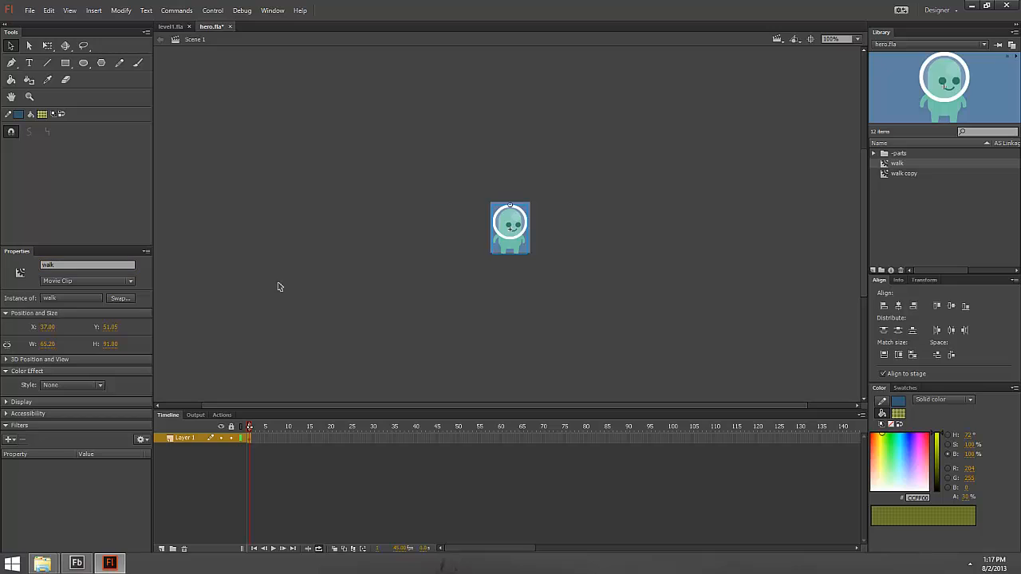
pyautogui.click(584, 285)
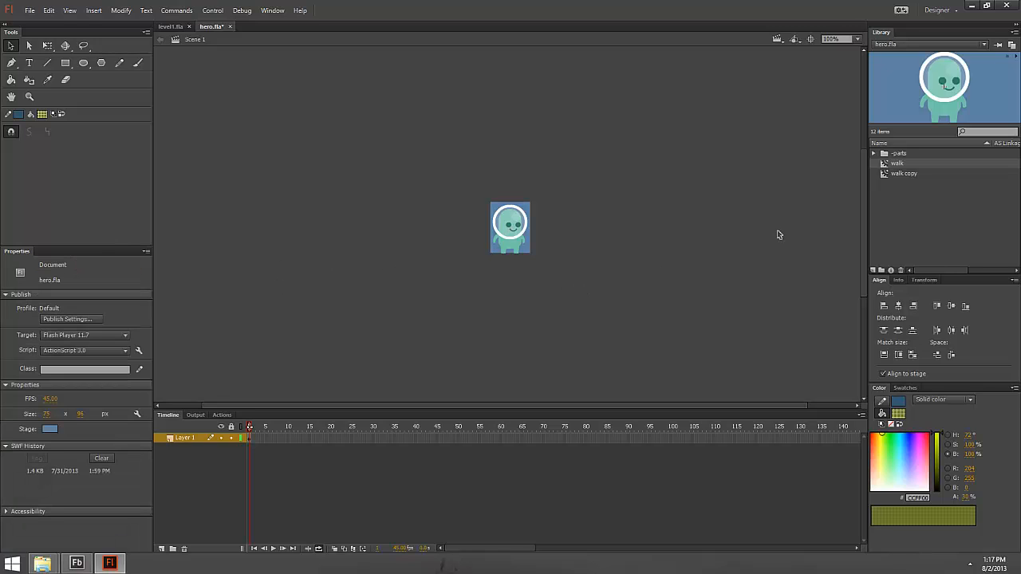
# Delete the walk copy symbol from the library.
pyautogui.click(904, 173)
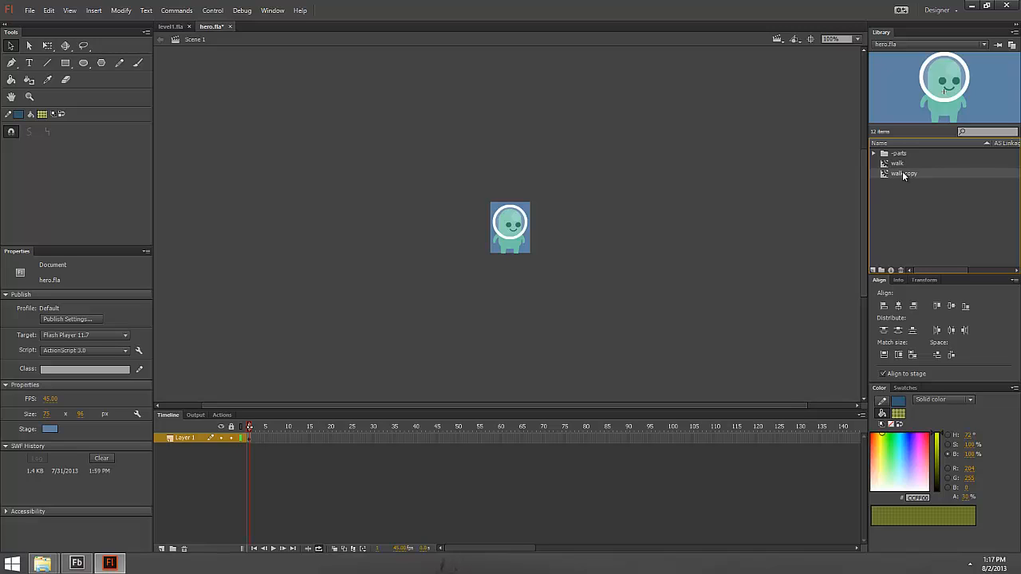
pyautogui.moveTo(904, 175); pyautogui.dragTo(911, 270)
pyautogui.click(900, 271)
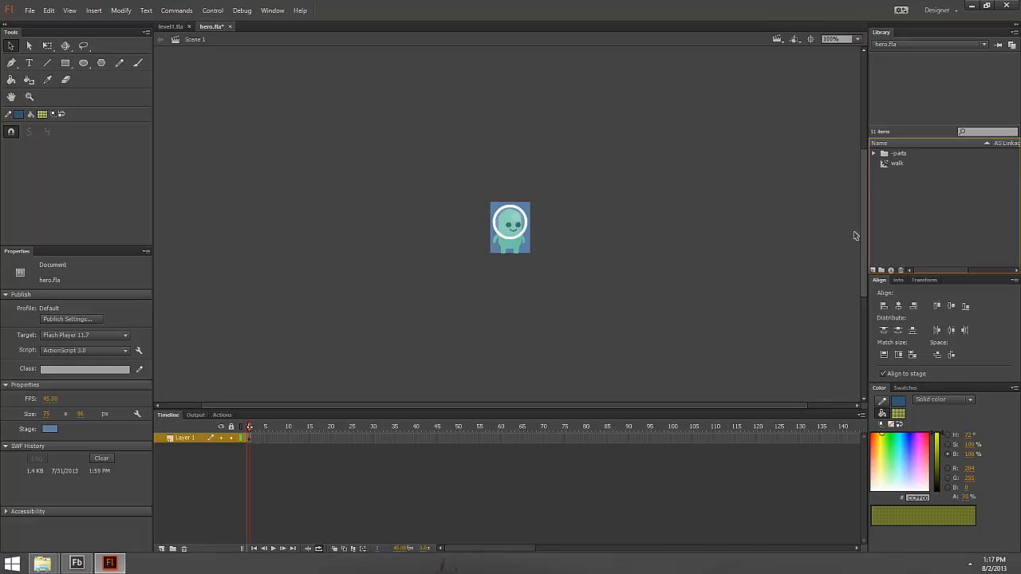
# Duplicate the walk movie clip in the library as jump and open the new symbol for editing.
pyautogui.rightClick(888, 164)
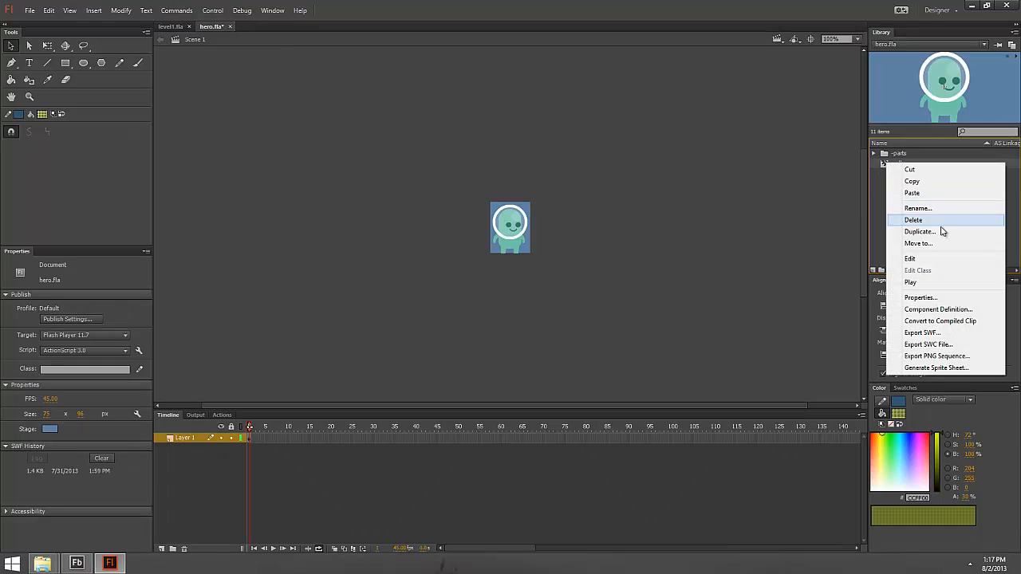
pyautogui.click(928, 232)
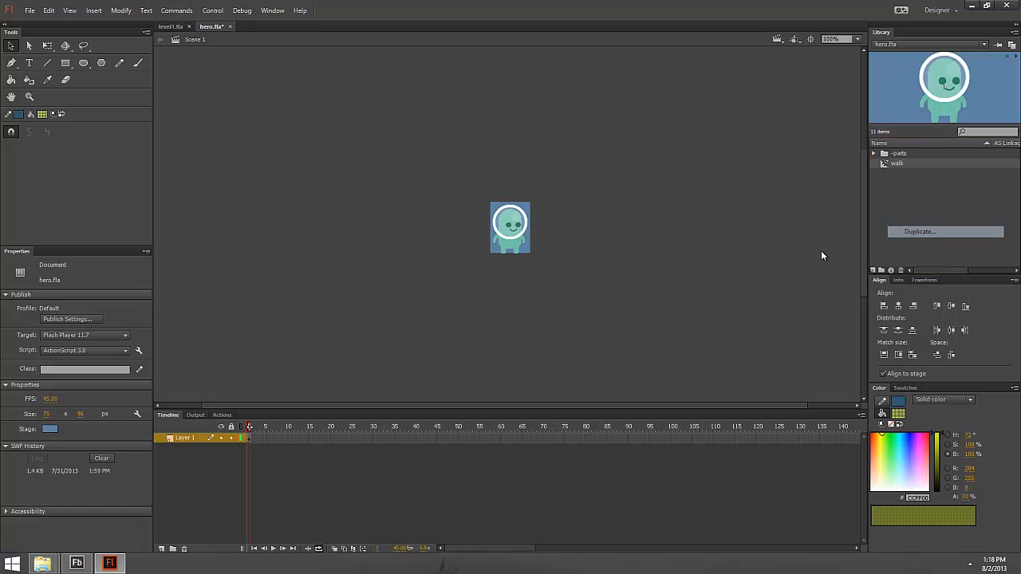
pyautogui.write('jump')
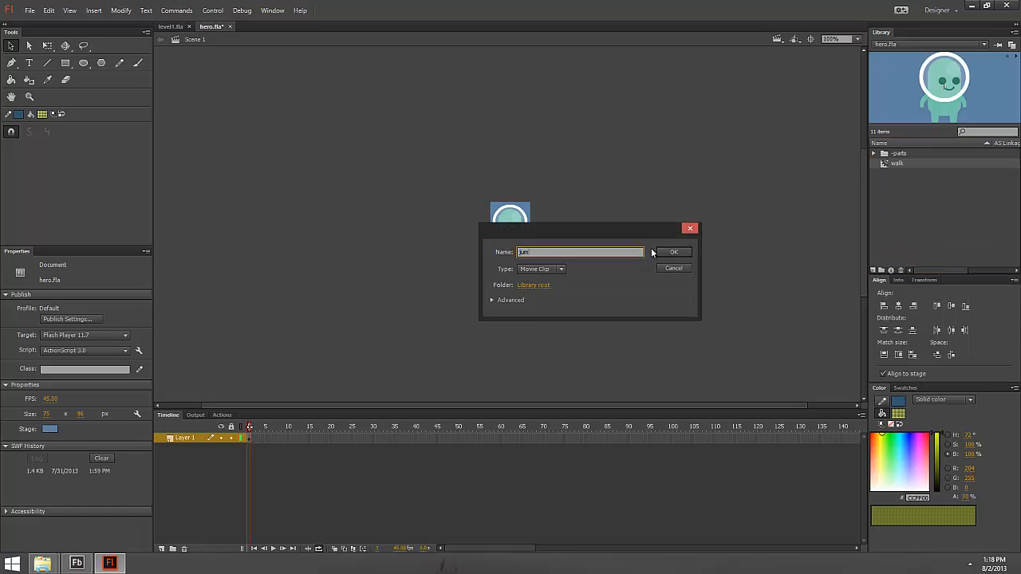
pyautogui.press('Return')
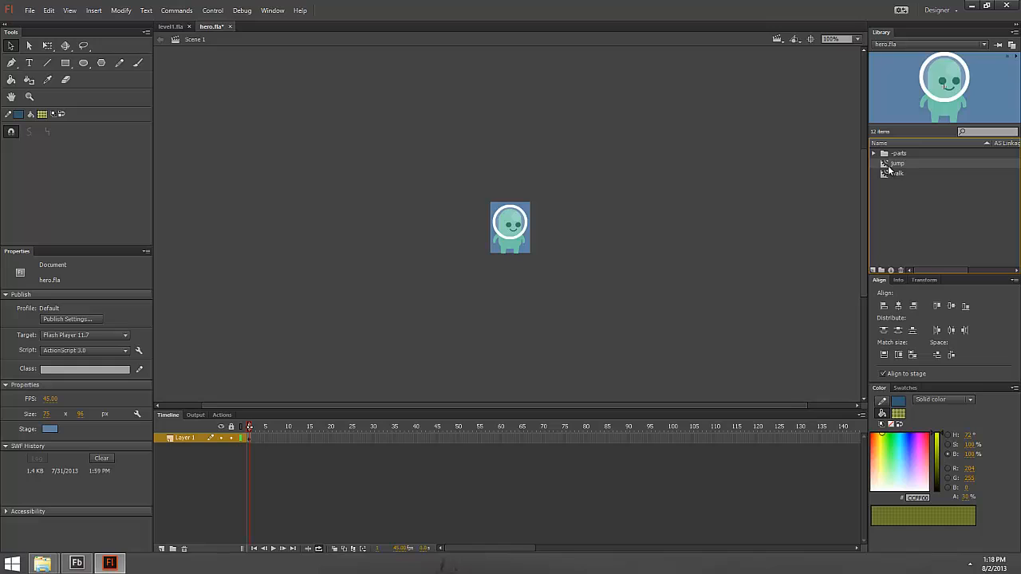
pyautogui.doubleClick(885, 164)
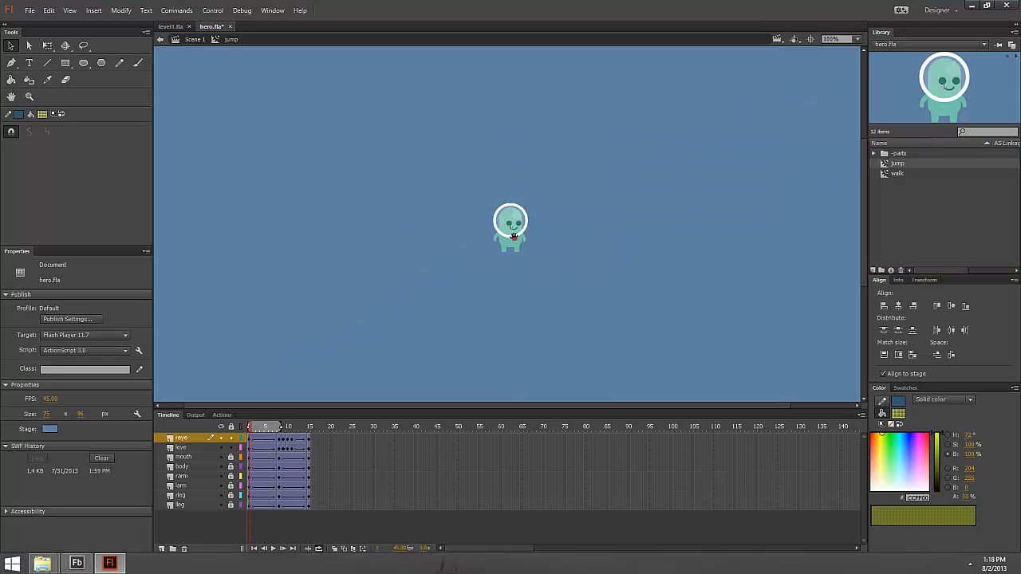
# Turn off looped playback and remove the first tween span on all layers of the jump clip.
pyautogui.hotkey('ctrl', '=')
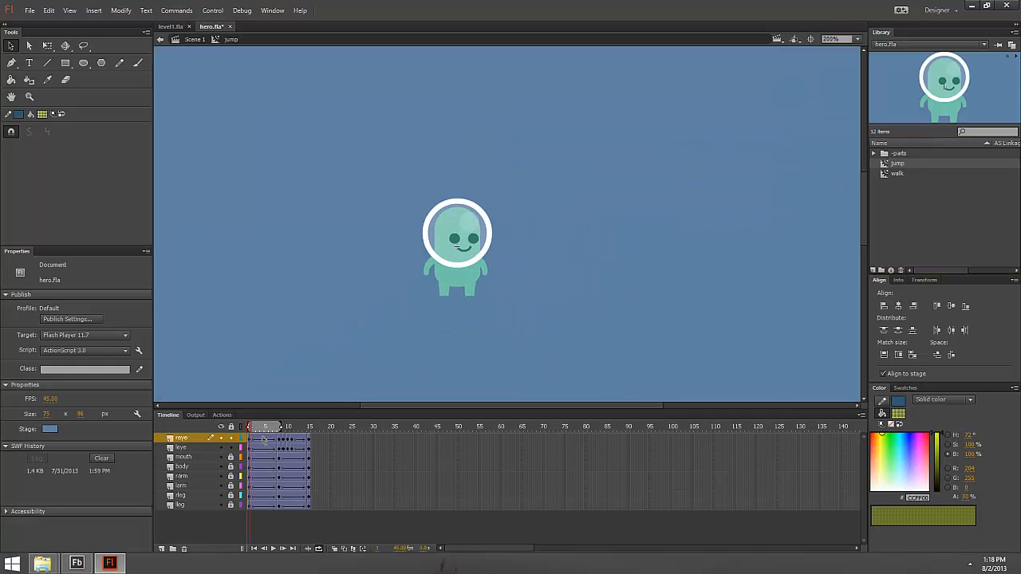
pyautogui.click(318, 549)
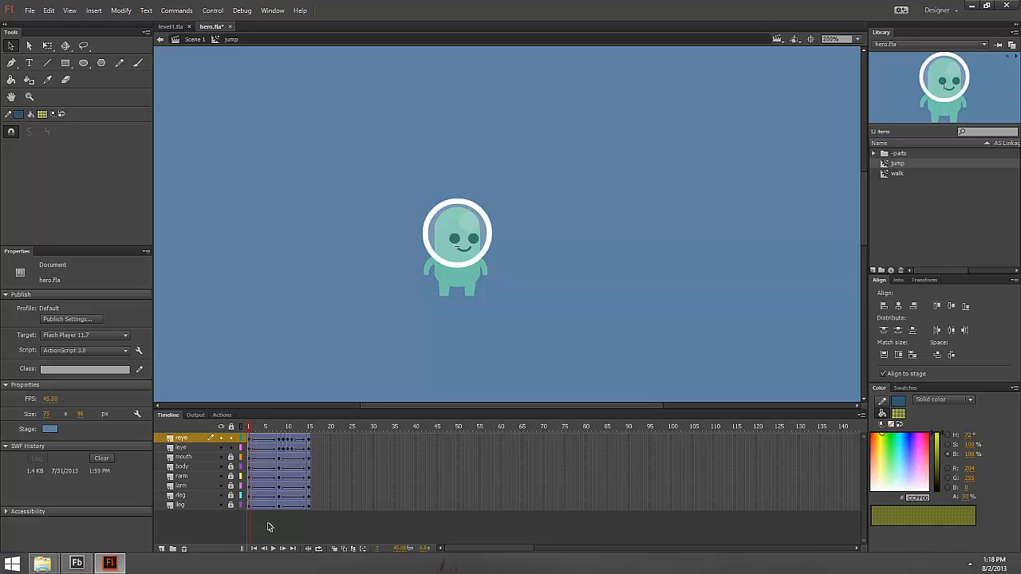
pyautogui.click(264, 443)
pyautogui.keyDown('shift'); pyautogui.click(260, 508); pyautogui.keyUp('shift')
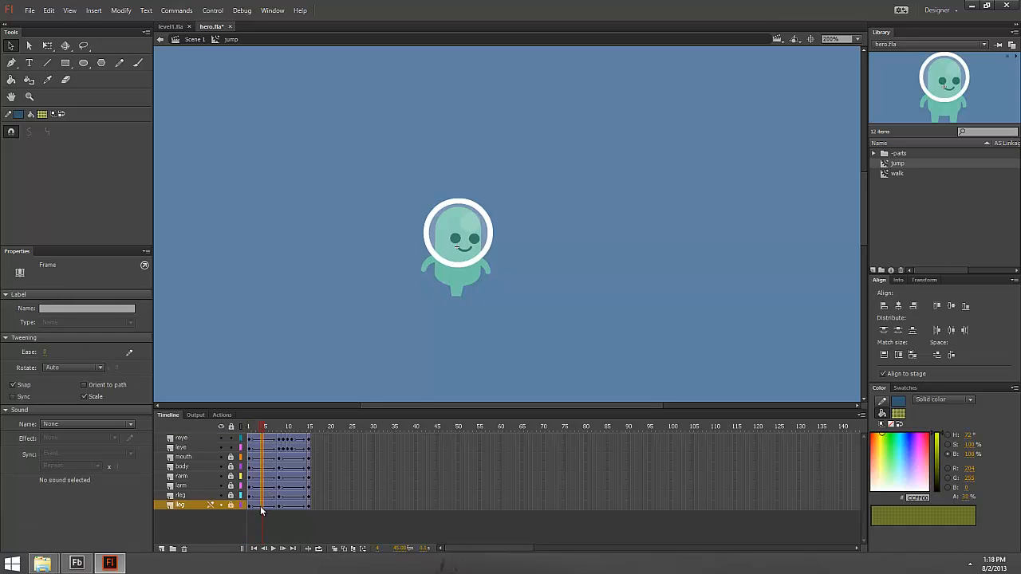
pyautogui.rightClick(260, 509)
pyautogui.click(338, 232)
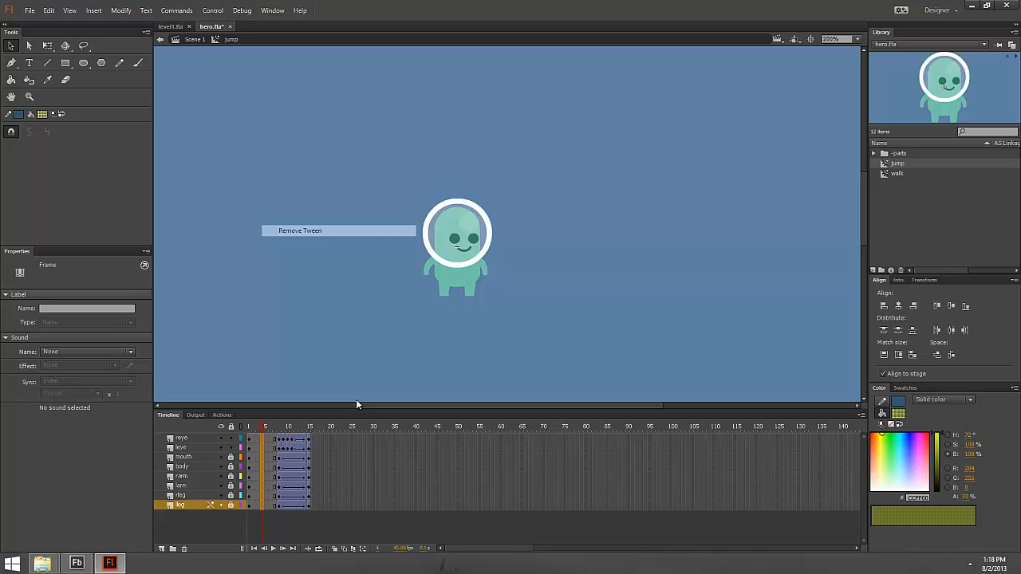
# Delete frames 2 to 15 on all layers, leaving only the first keyframe pose.
pyautogui.click(253, 438)
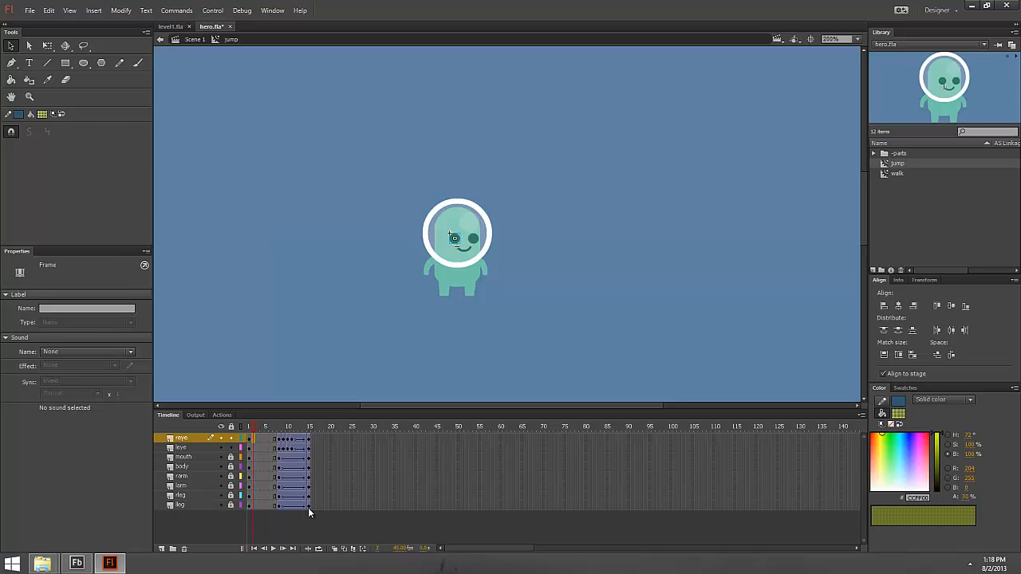
pyautogui.keyDown('shift'); pyautogui.click(308, 507); pyautogui.keyUp('shift')
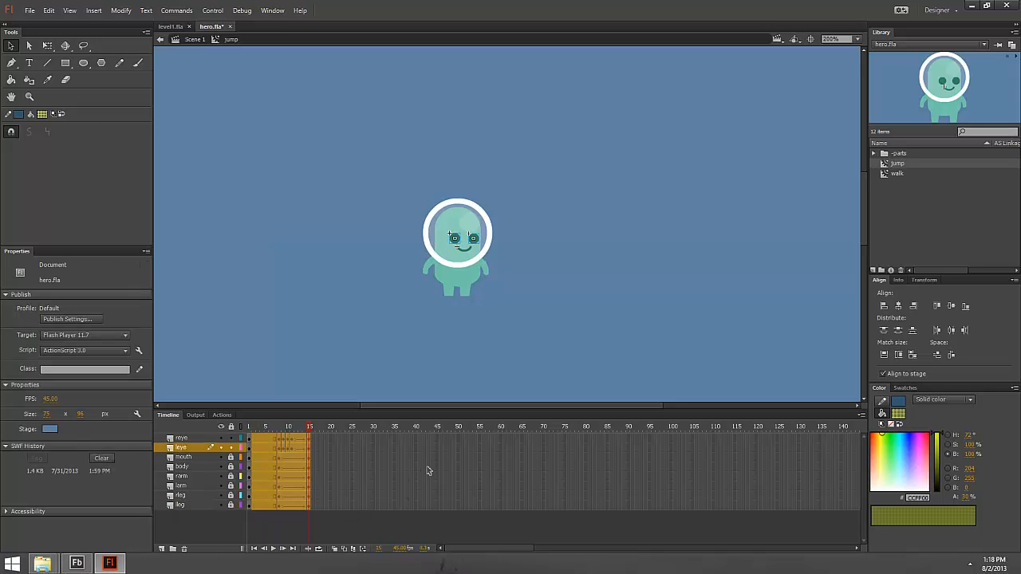
pyautogui.press('F6')
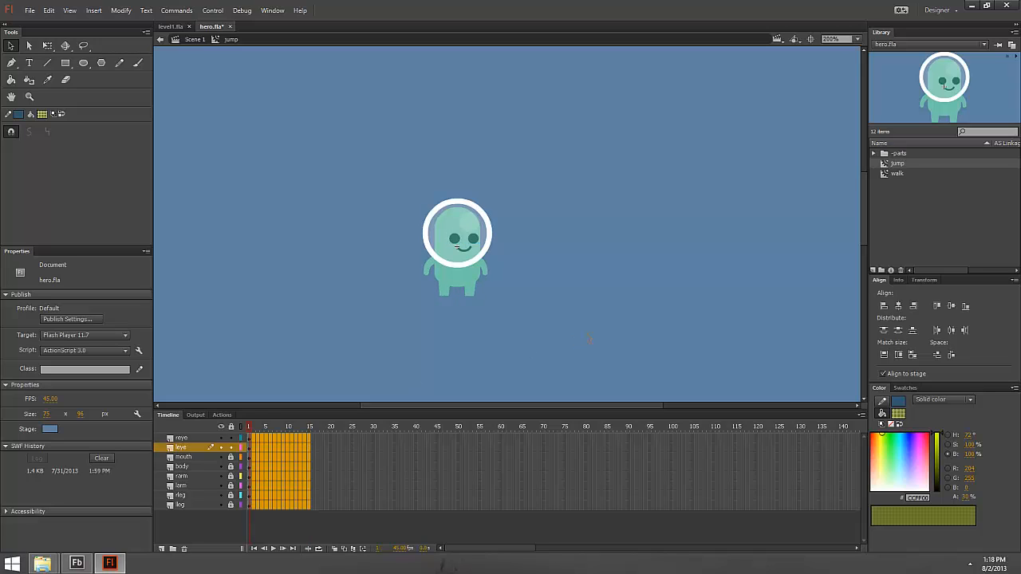
pyautogui.hotkey('shift', 'F5')
# Unlock the mouth, body, arm and leg layers of the jump clip.
pyautogui.moveTo(546, 295); pyautogui.dragTo(551, 327)
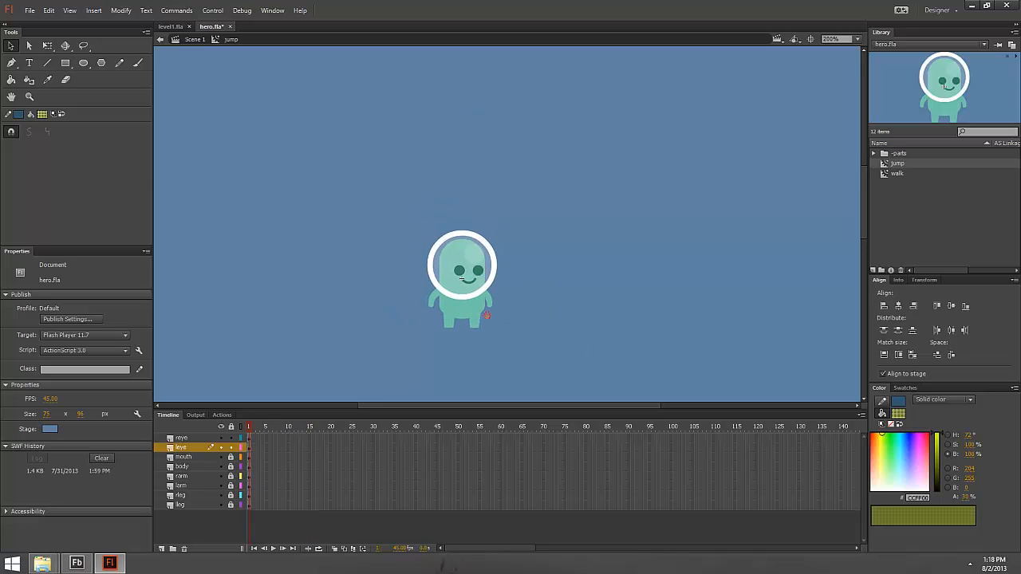
pyautogui.moveTo(565, 384); pyautogui.dragTo(513, 347)
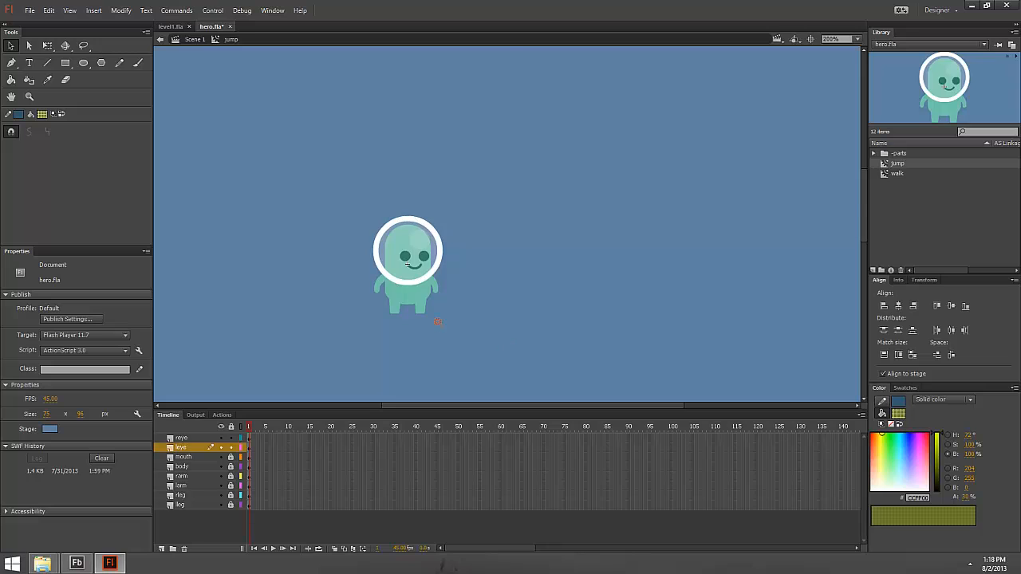
pyautogui.hotkey('ctrl', '=')
pyautogui.moveTo(231, 457); pyautogui.dragTo(231, 506)
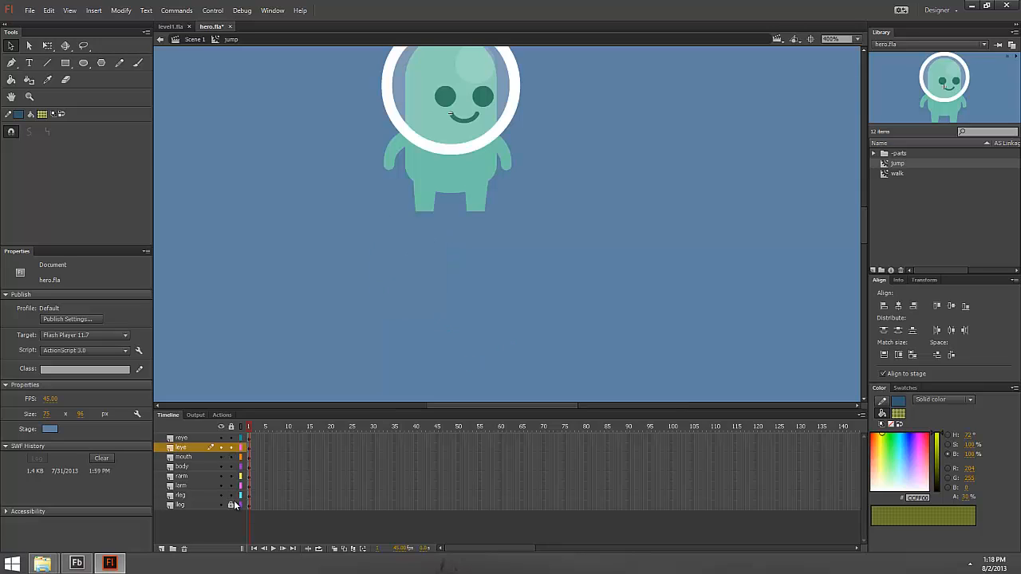
pyautogui.moveTo(622, 193); pyautogui.dragTo(658, 321)
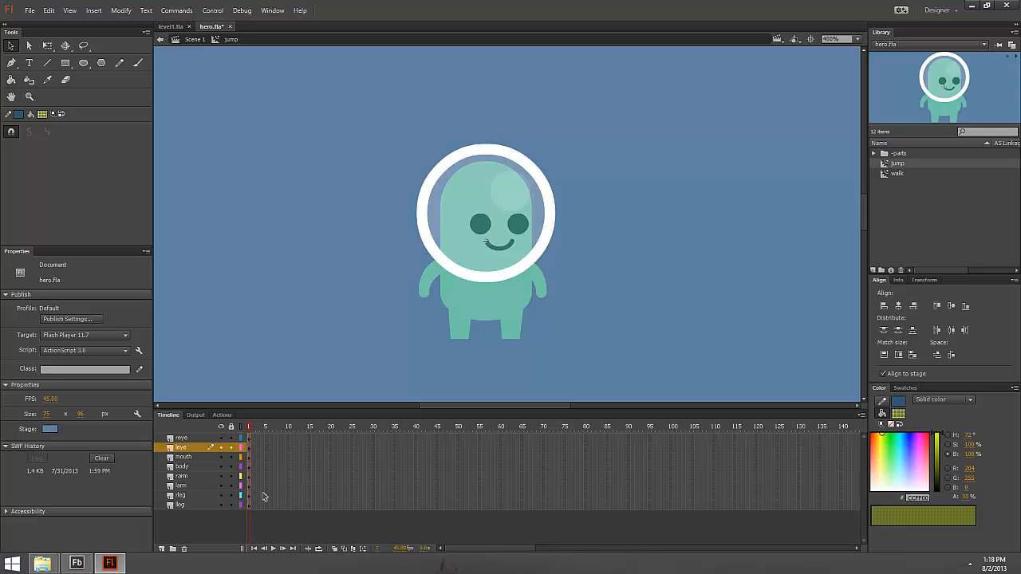
pyautogui.moveTo(639, 322); pyautogui.dragTo(645, 323)
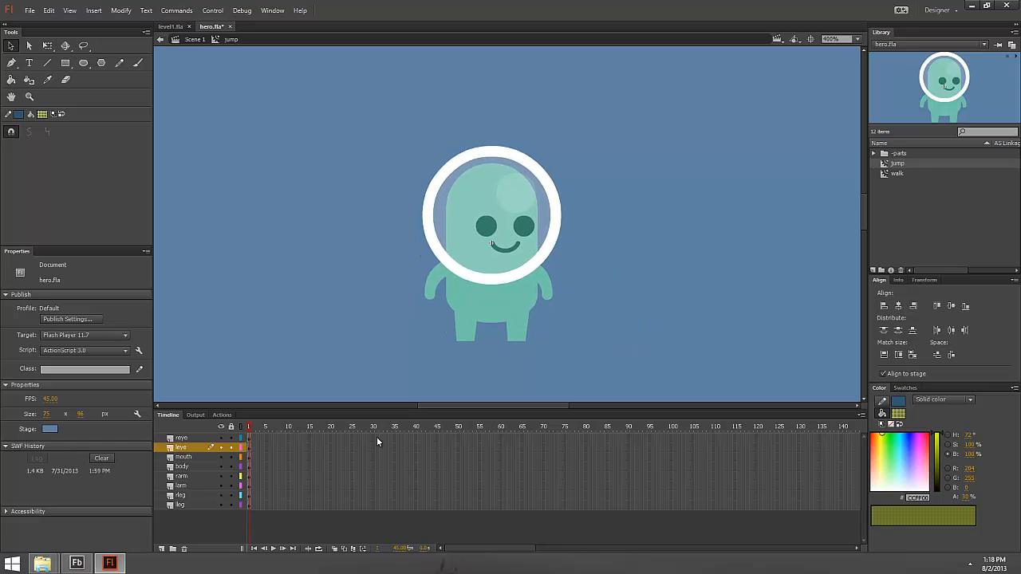
# Extend all layers of the jump clip to frame 6 with regular frames instead of keyframes.
pyautogui.click(272, 440)
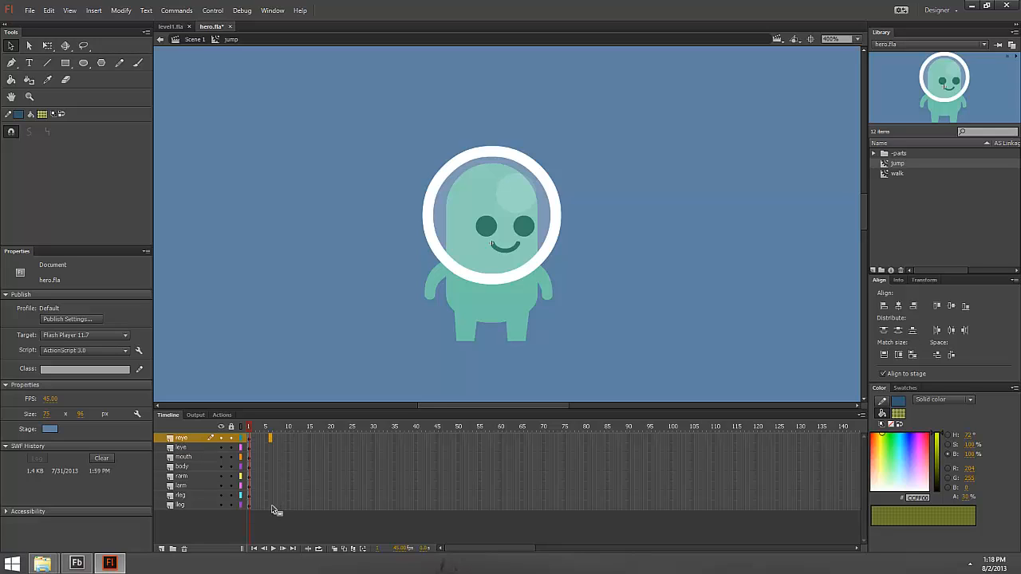
pyautogui.keyDown('shift'); pyautogui.click(272, 506); pyautogui.keyUp('shift')
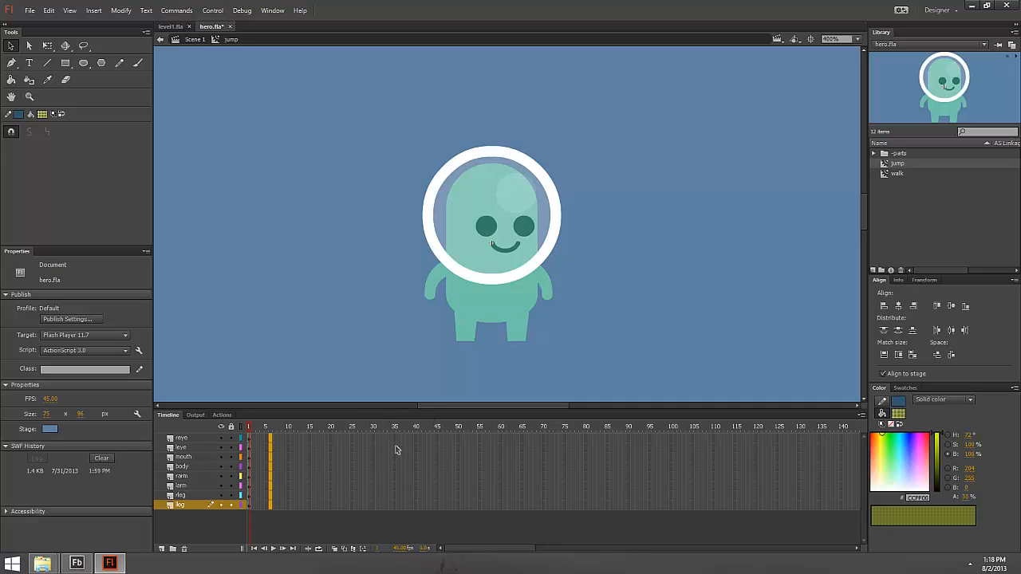
pyautogui.press('F6')
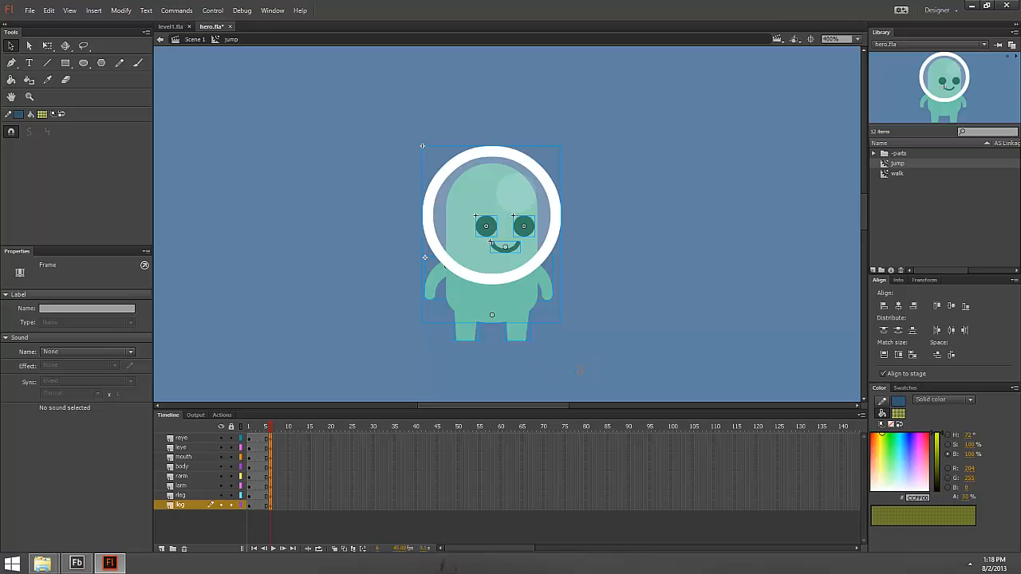
pyautogui.hotkey('ctrl', 'z')
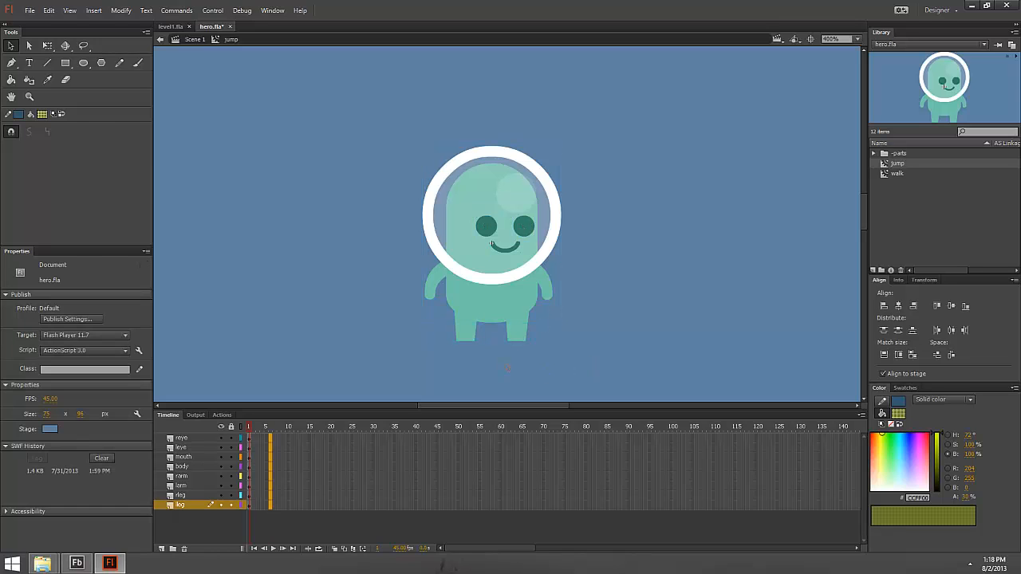
pyautogui.press('F6')
pyautogui.click(427, 386)
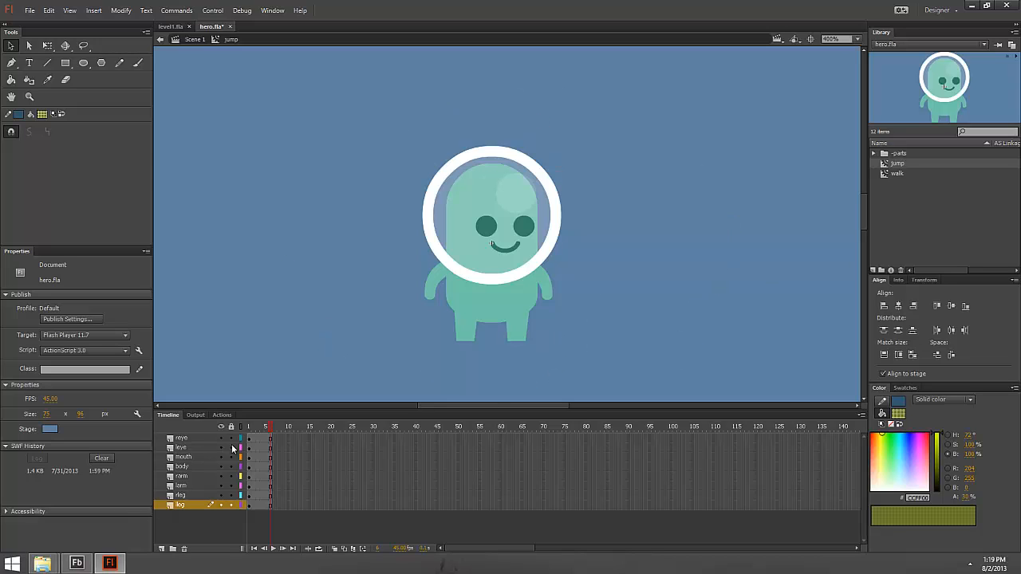
# Insert keyframes at frame 3 on all layers of the jump clip.
pyautogui.click(269, 438)
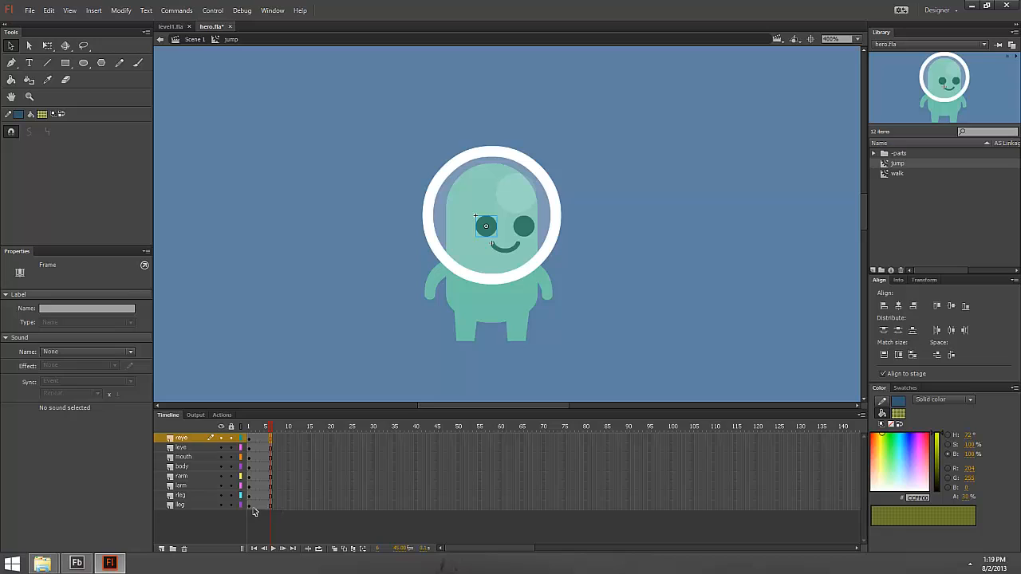
pyautogui.click(258, 505)
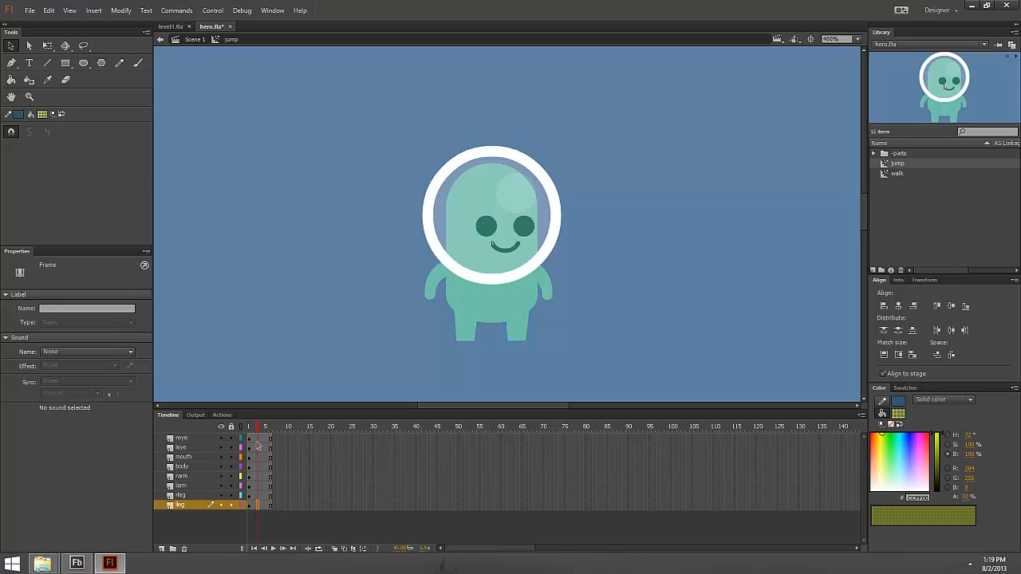
pyautogui.moveTo(260, 439); pyautogui.dragTo(259, 505)
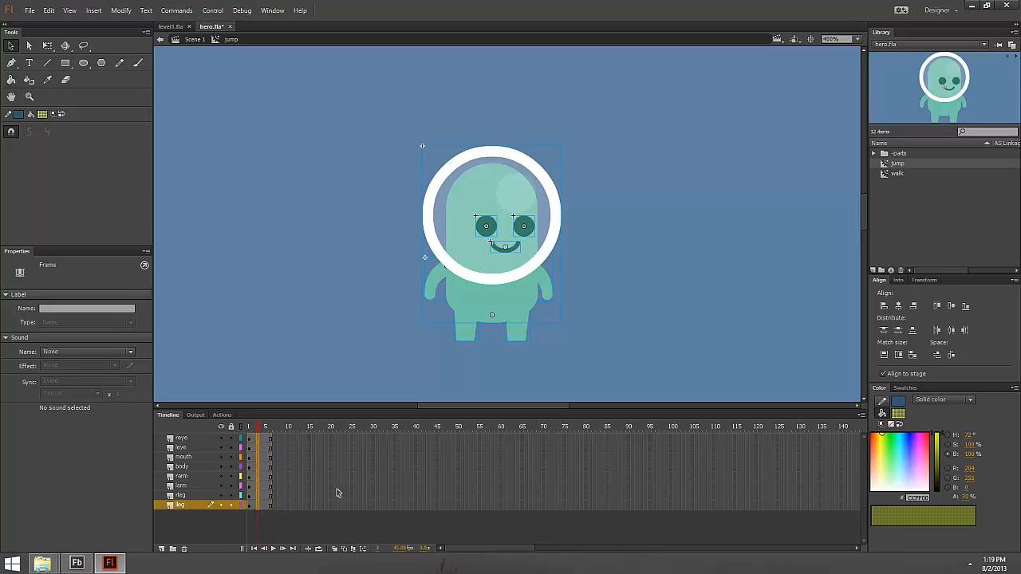
pyautogui.press('F6')
pyautogui.click(283, 381)
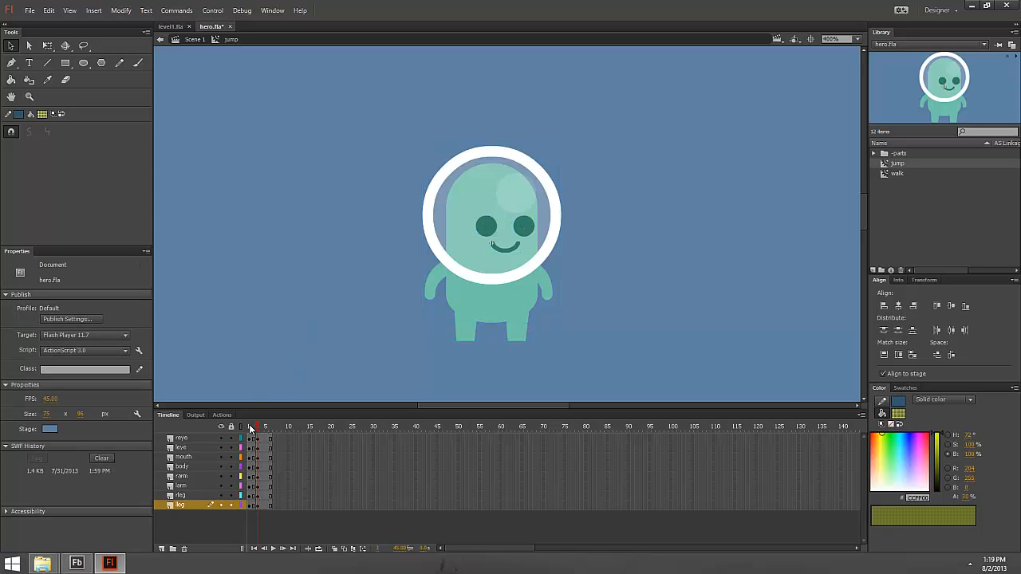
# Scrub between frames 1 and 3, then undo the keyframes inserted at frame 3 on all layers.
pyautogui.moveTo(250, 428); pyautogui.dragTo(259, 428)
pyautogui.moveTo(252, 430); pyautogui.dragTo(258, 428)
pyautogui.click(258, 440)
pyautogui.click(504, 66)
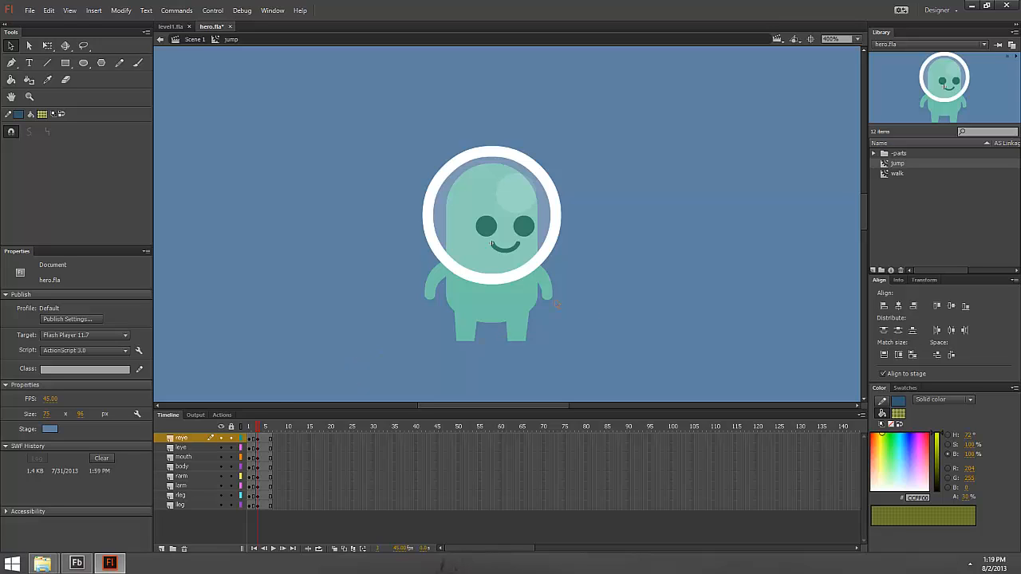
pyautogui.click(482, 302)
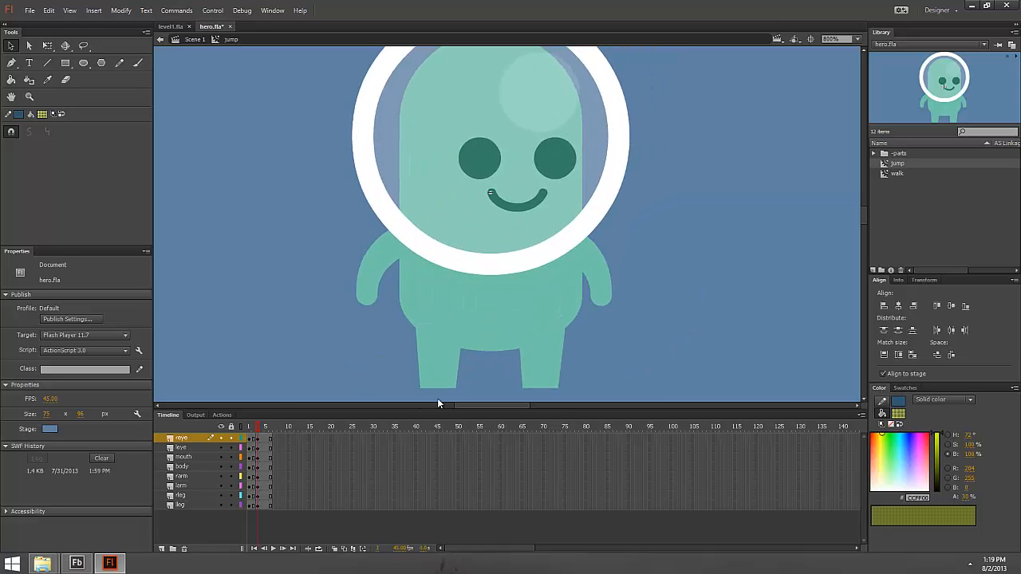
pyautogui.click(259, 439)
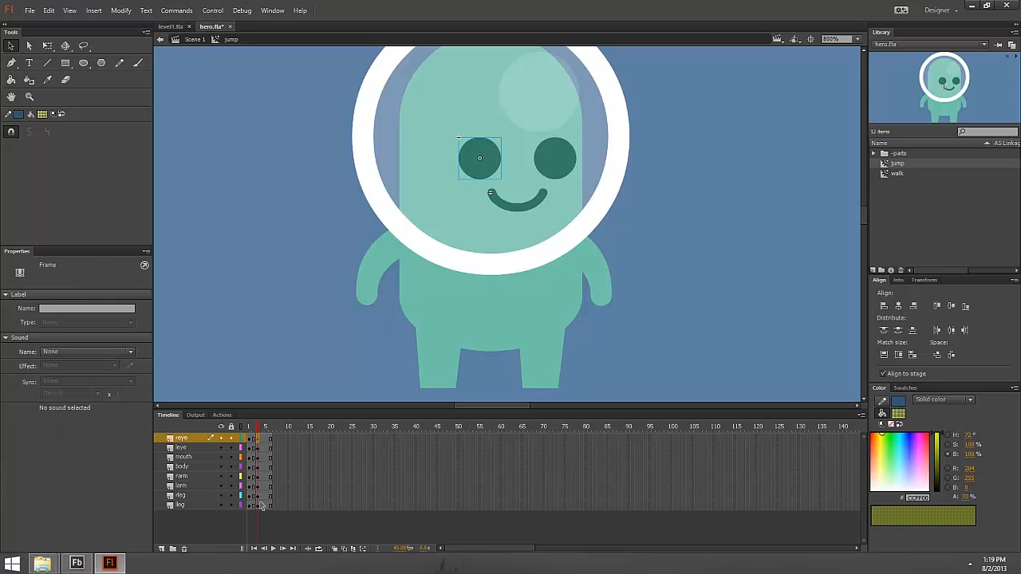
pyautogui.keyDown('shift'); pyautogui.click(260, 506); pyautogui.keyUp('shift')
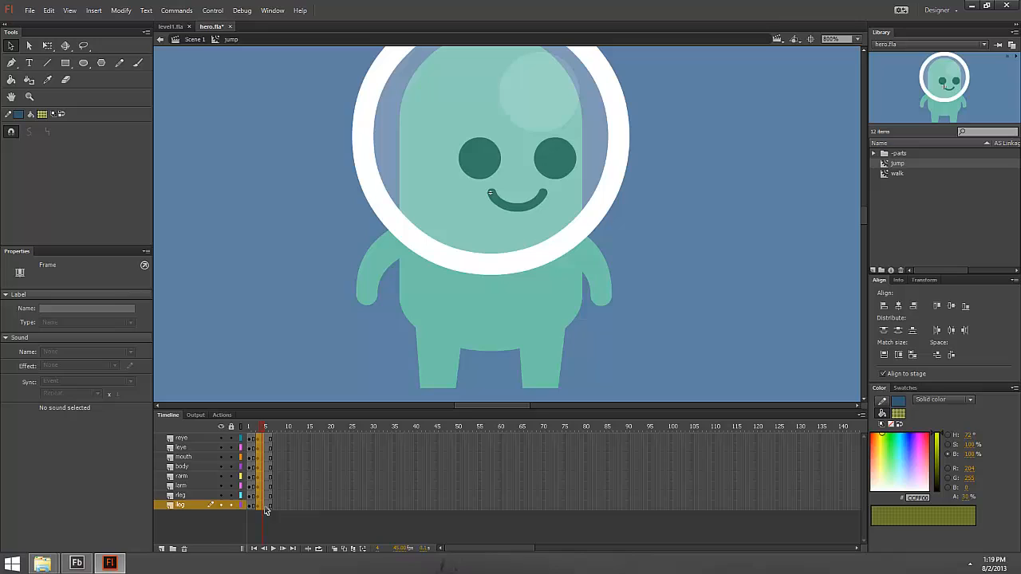
pyautogui.click(355, 447)
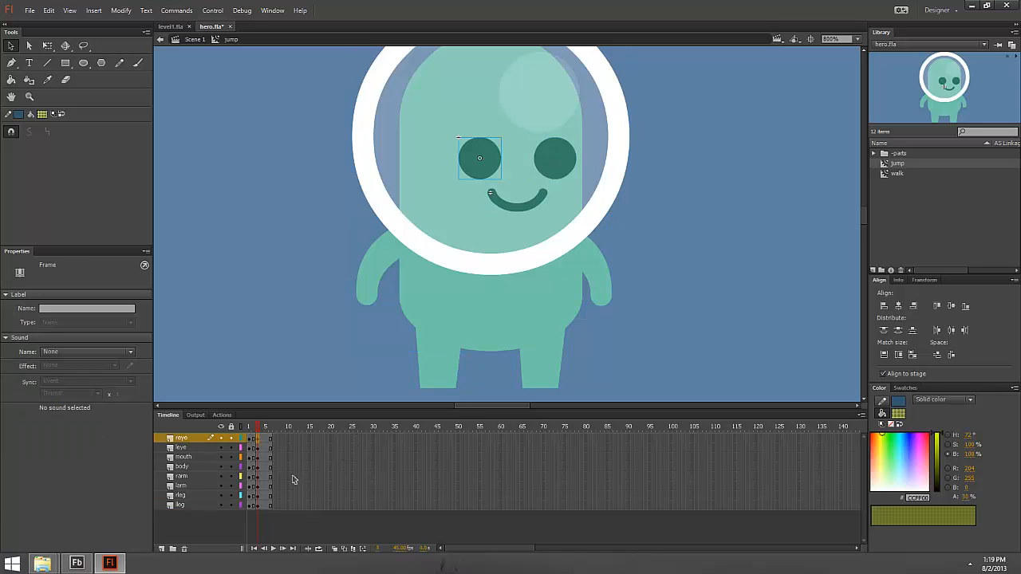
pyautogui.hotkey('ctrl', 'z')
pyautogui.hotkey('ctrl', 'z')
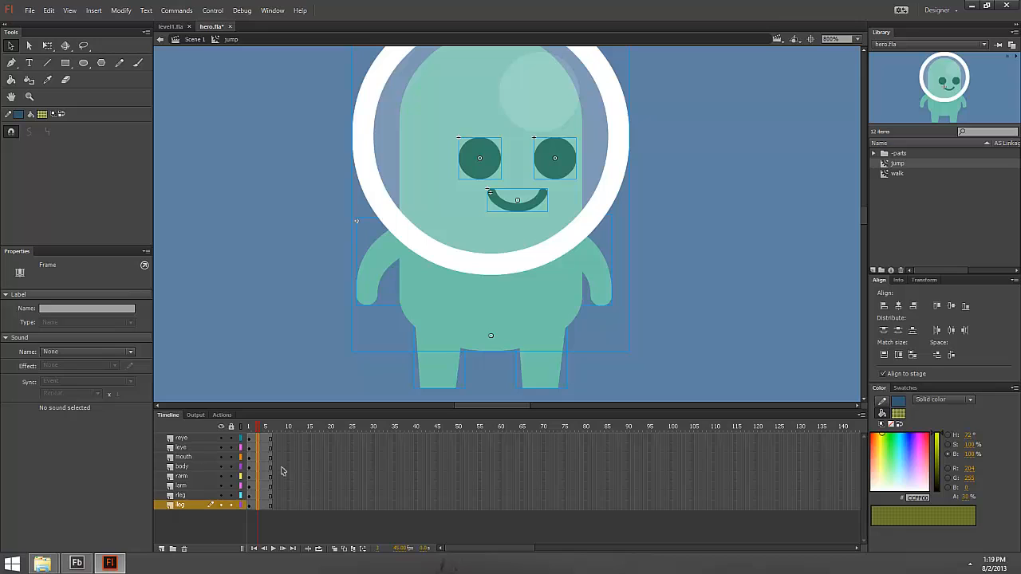
# Inspect the hero's arms and legs one by one with the Free Transform tool, finishing on the right leg.
pyautogui.click(258, 268)
pyautogui.click(47, 45)
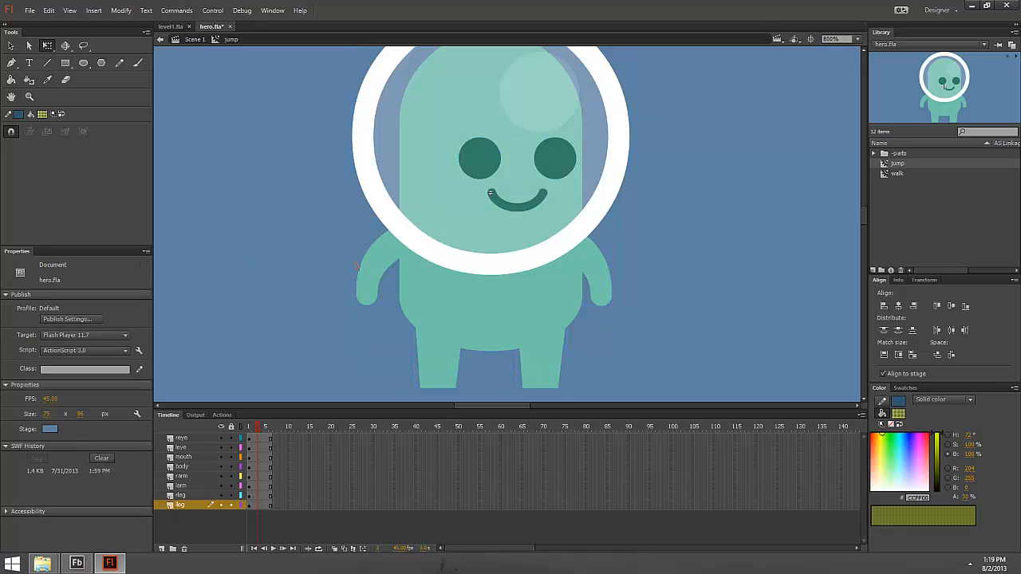
pyautogui.click(381, 275)
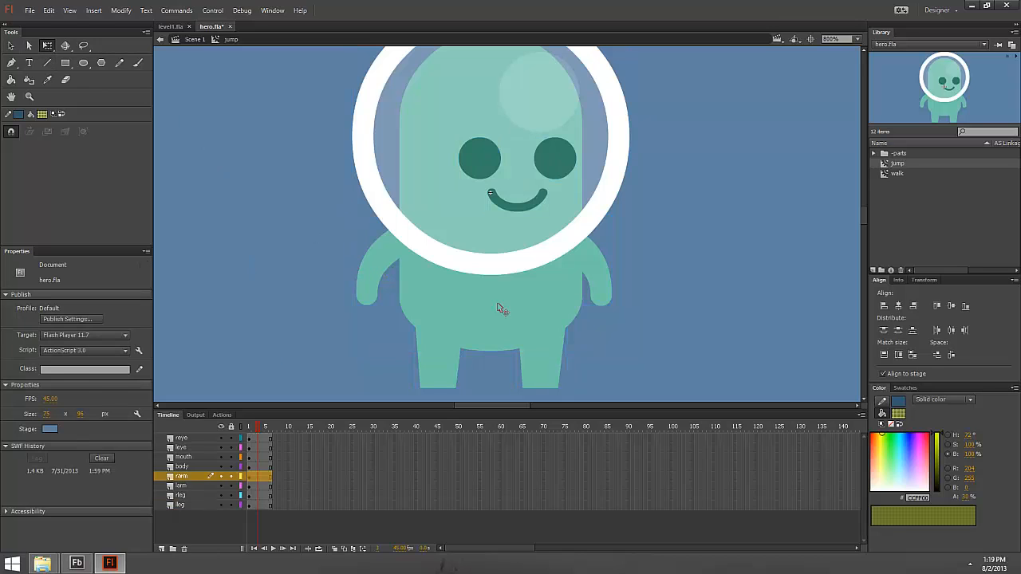
pyautogui.click(597, 297)
pyautogui.click(542, 365)
pyautogui.click(429, 360)
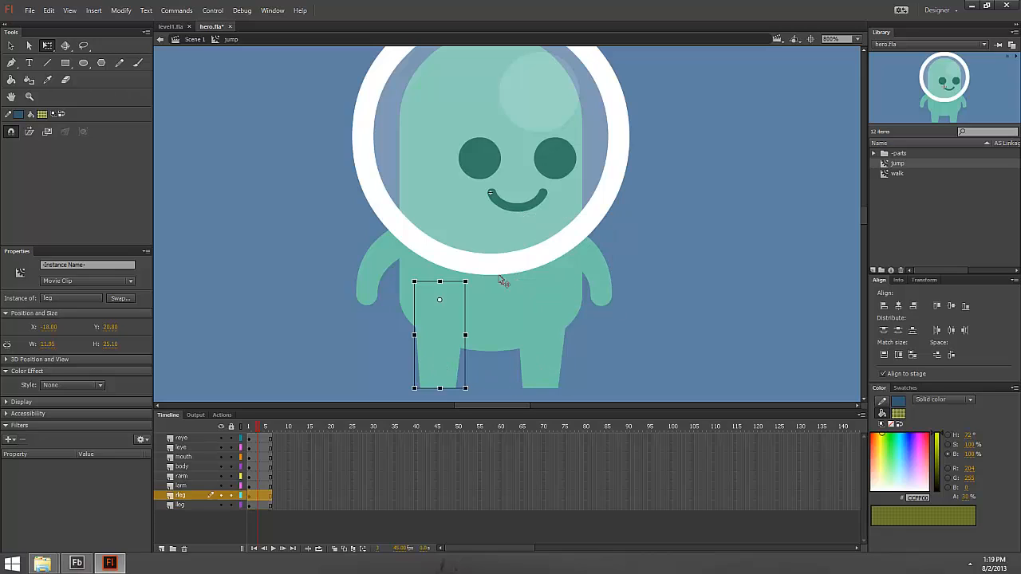
# Insert keyframes at frame 3 on all layers of the jump clip.
pyautogui.click(527, 305)
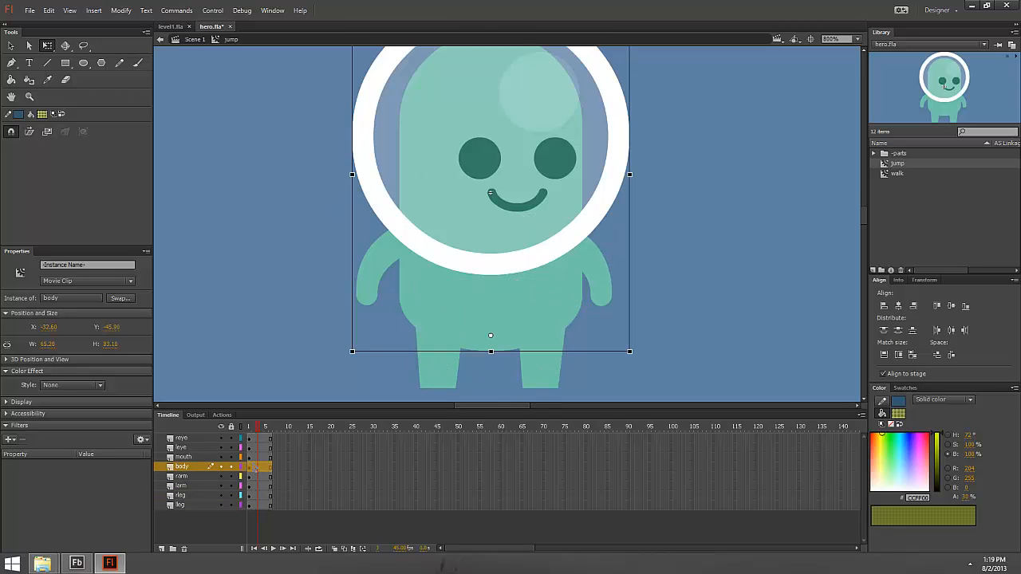
pyautogui.moveTo(260, 438); pyautogui.dragTo(260, 507)
pyautogui.press('F6')
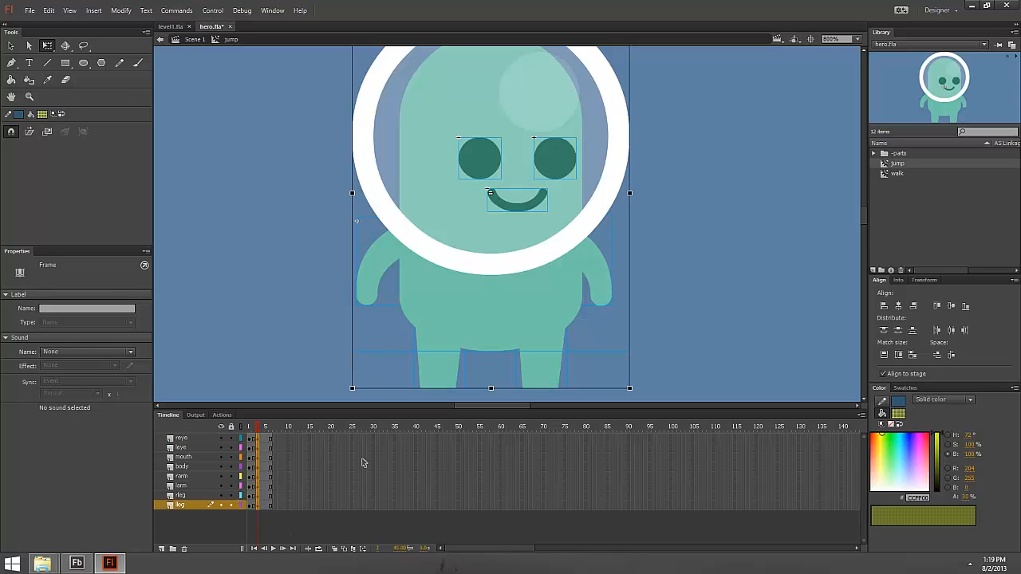
pyautogui.click(638, 343)
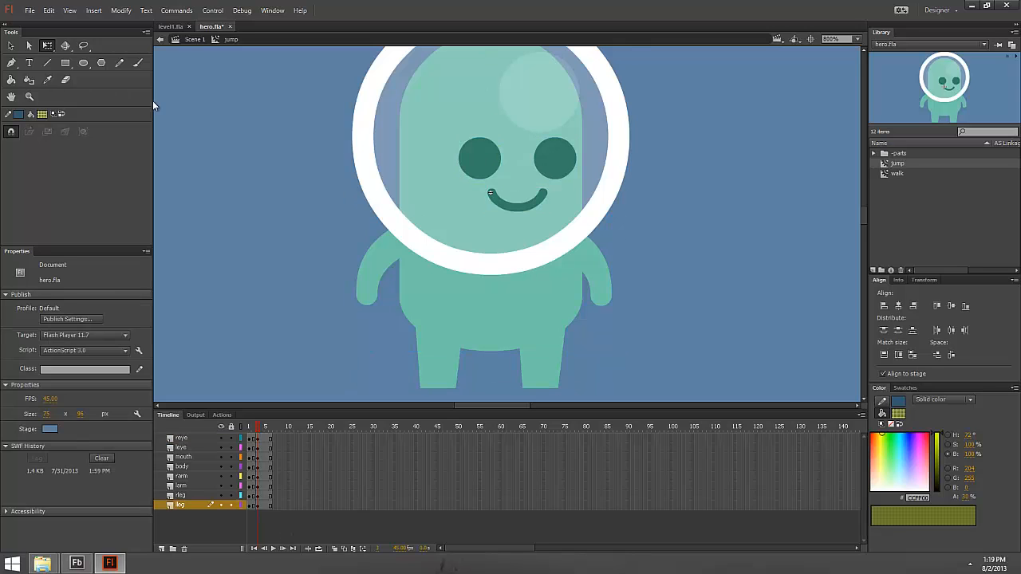
# At frame 3, rotate the eyes, mouth, body and arms together slightly counterclockwise around a pivot placed at the hips.
pyautogui.click(369, 282)
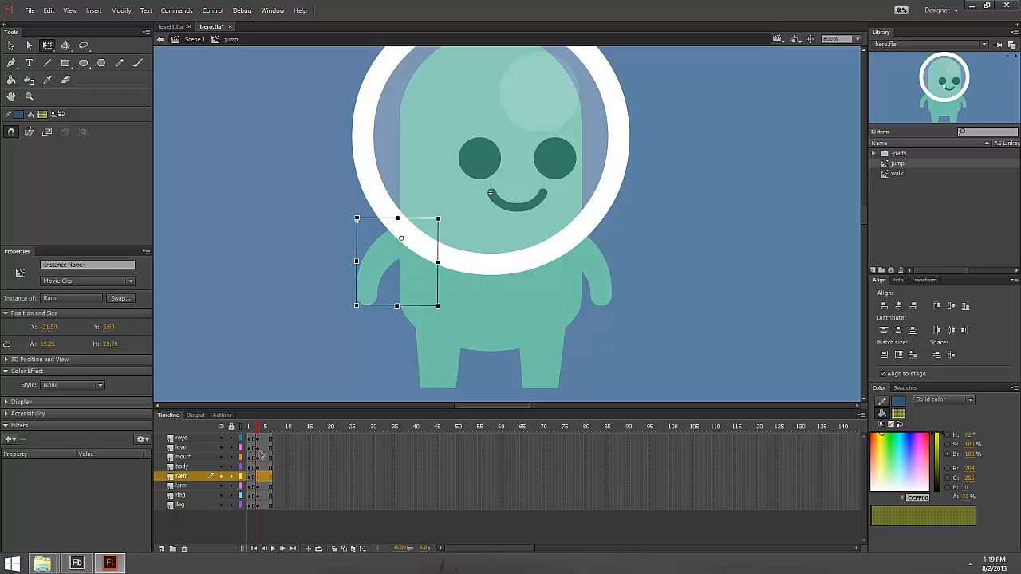
pyautogui.moveTo(259, 487); pyautogui.dragTo(259, 439)
pyautogui.moveTo(277, 169); pyautogui.dragTo(277, 245)
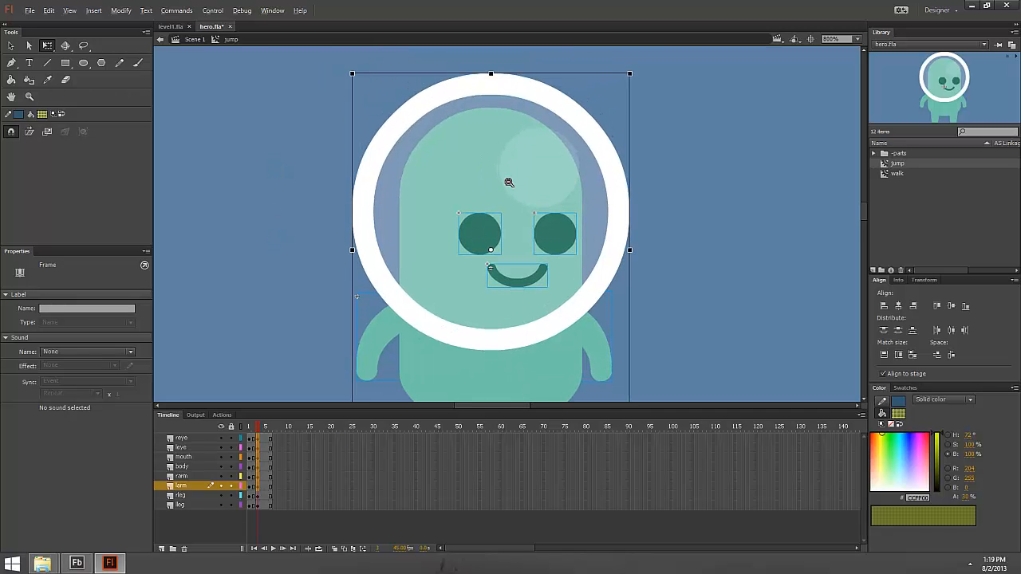
pyautogui.moveTo(525, 296); pyautogui.dragTo(531, 194)
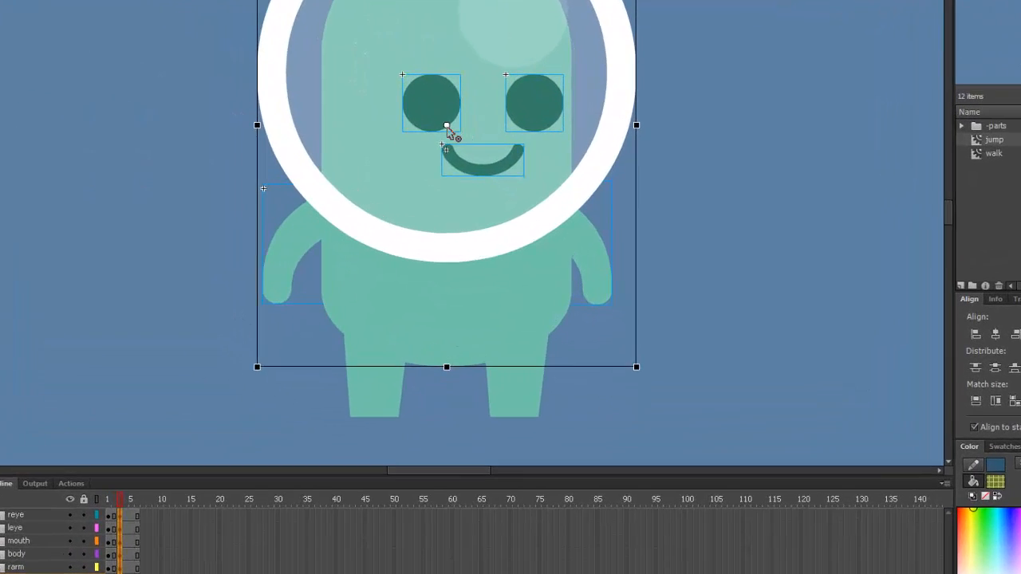
pyautogui.moveTo(428, 275); pyautogui.dragTo(429, 366)
pyautogui.moveTo(767, 256); pyautogui.dragTo(771, 342)
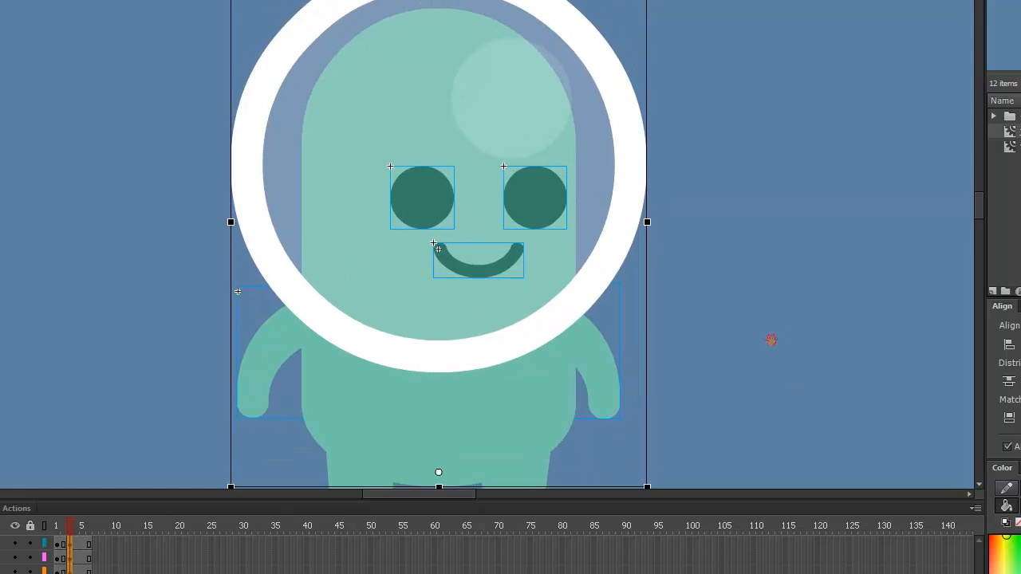
pyautogui.hotkey('ctrl', '-')
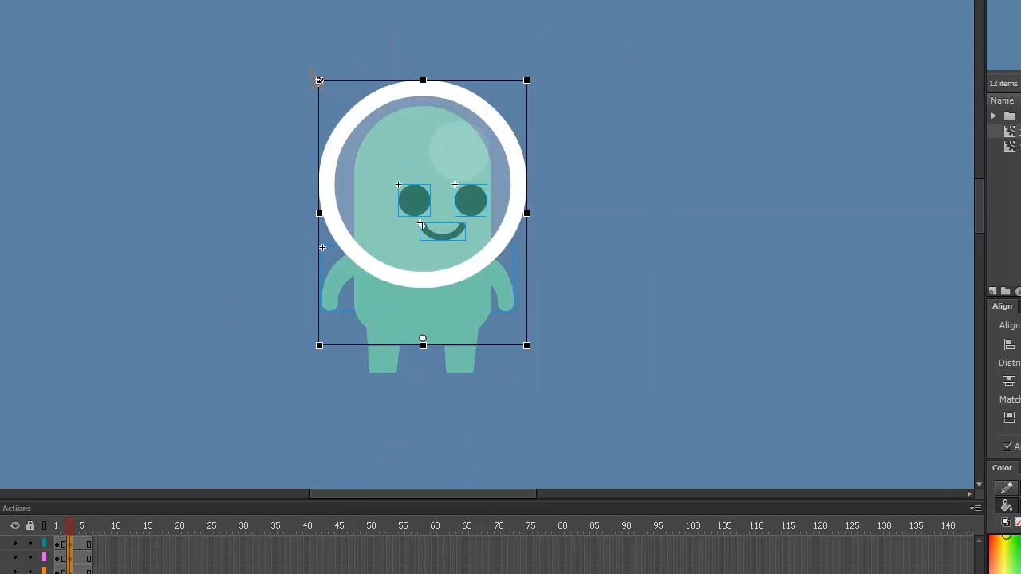
pyautogui.moveTo(318, 81); pyautogui.dragTo(285, 91)
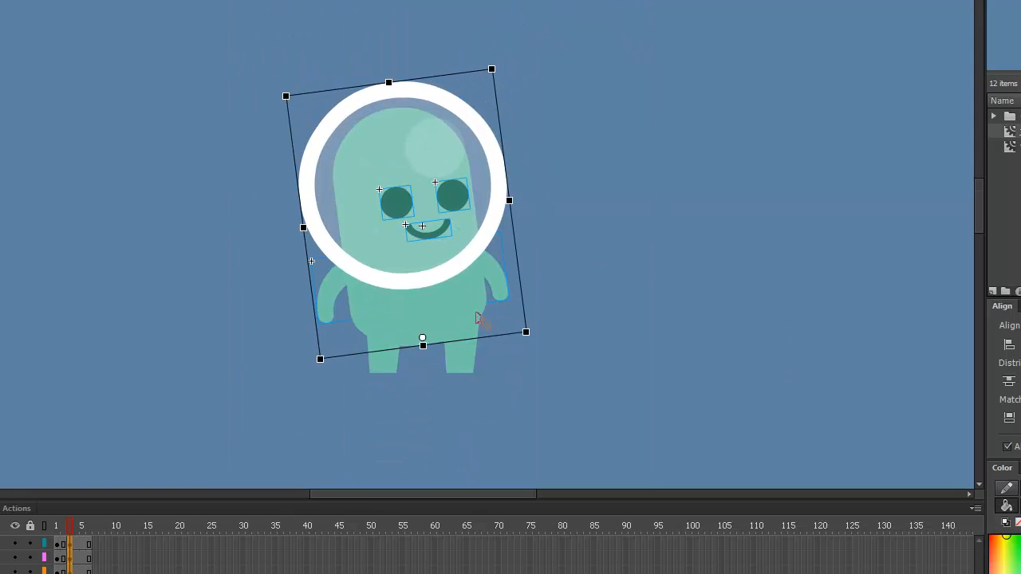
# Nudge the tilted upper body at frame 3 up slightly, leaving the legs in place.
pyautogui.press('Up')
pyautogui.press('Up')
pyautogui.press('Up')
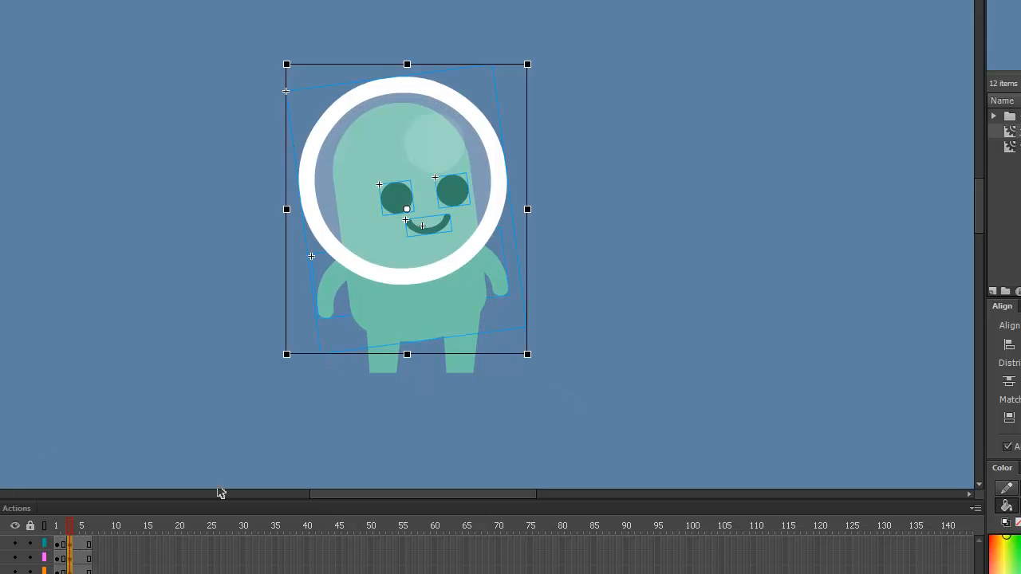
pyautogui.click(506, 425)
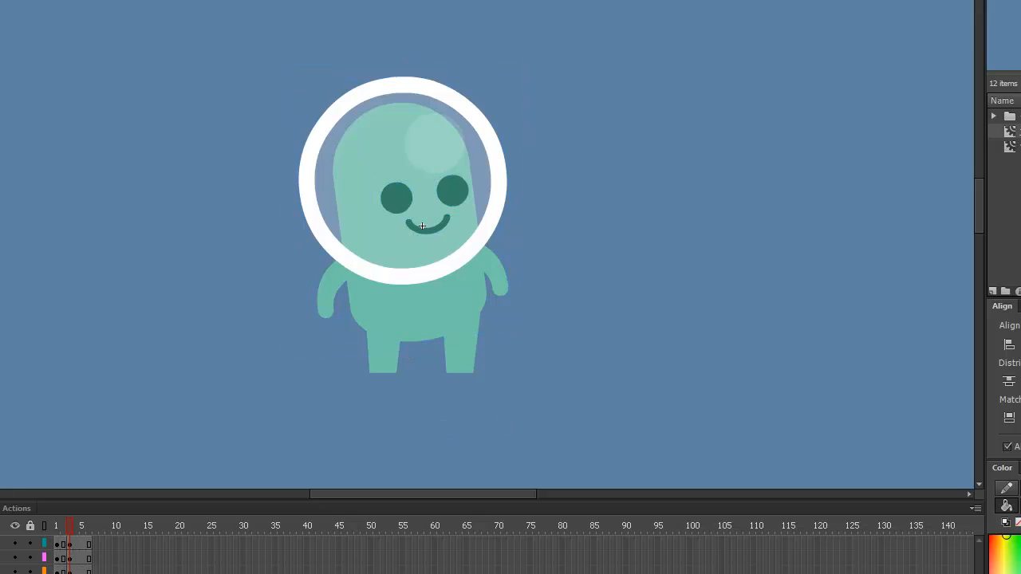
# Rotate both arms at frame 3 outward and upward so they spread away from the body.
pyautogui.click(334, 300)
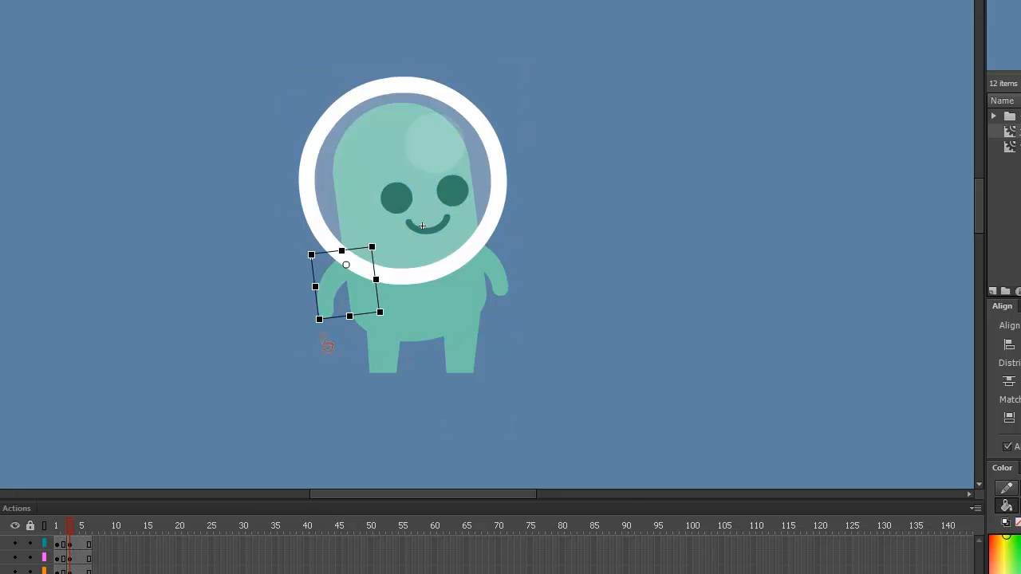
pyautogui.moveTo(314, 338); pyautogui.dragTo(269, 297)
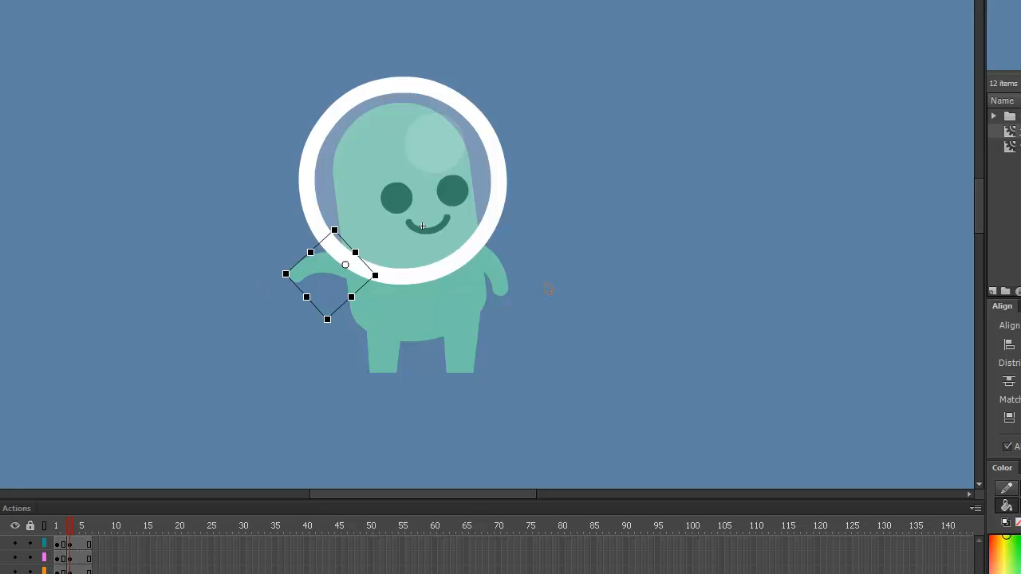
pyautogui.click(496, 289)
pyautogui.moveTo(526, 316); pyautogui.dragTo(556, 256)
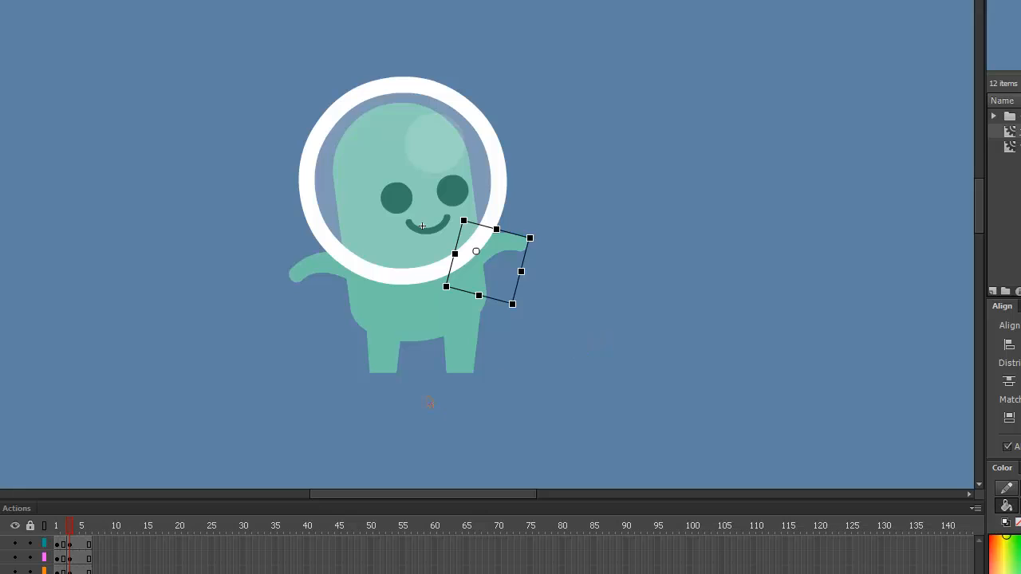
# Swing both legs forward at frame 3, rotating the left leg nearly horizontal and the right leg about diagonal.
pyautogui.click(471, 359)
pyautogui.moveTo(496, 394); pyautogui.dragTo(539, 324)
pyautogui.click(389, 365)
pyautogui.moveTo(419, 394); pyautogui.dragTo(465, 367)
pyautogui.click(835, 427)
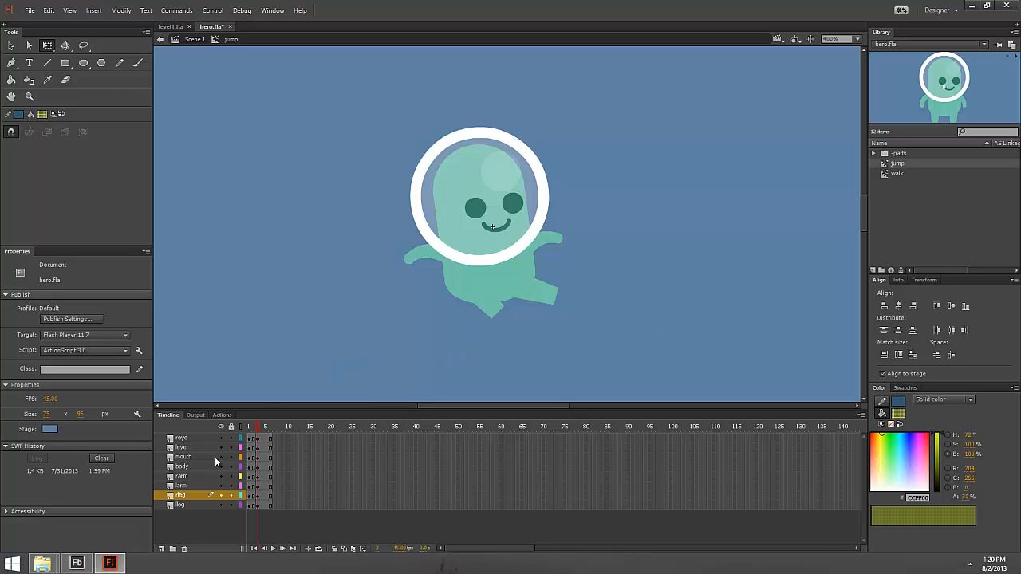
# Insert keyframes at frame 6 on all layers of the jump clip.
pyautogui.moveTo(257, 431); pyautogui.dragTo(269, 432)
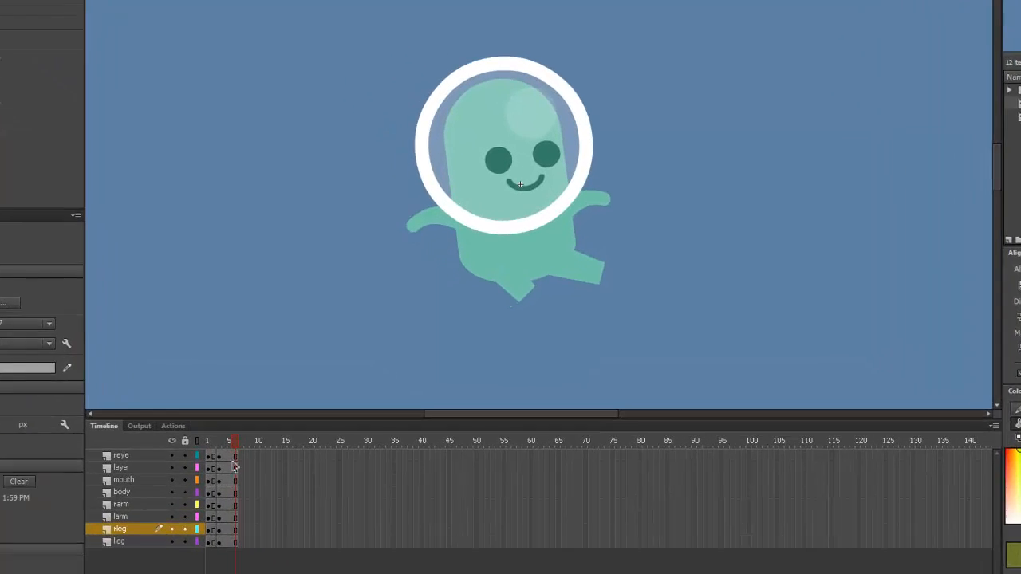
pyautogui.click(235, 457)
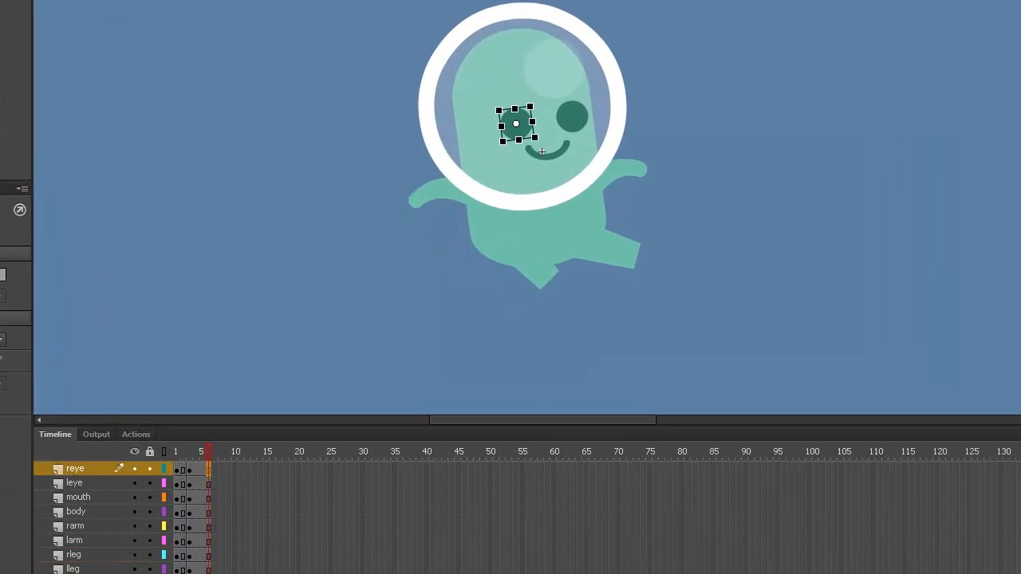
pyautogui.keyDown('shift'); pyautogui.click(209, 571); pyautogui.keyUp('shift')
pyautogui.press('F6')
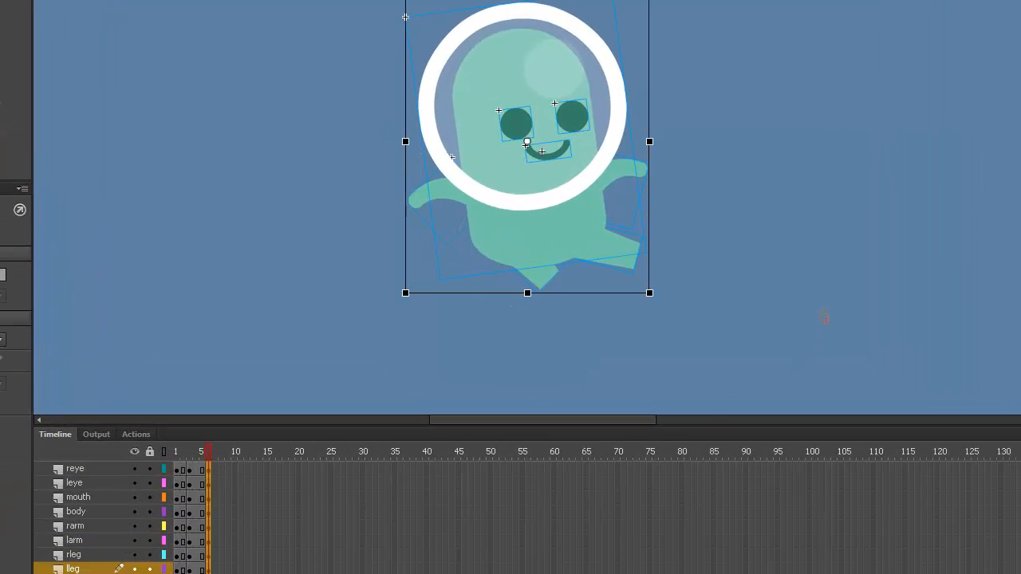
pyautogui.click(660, 324)
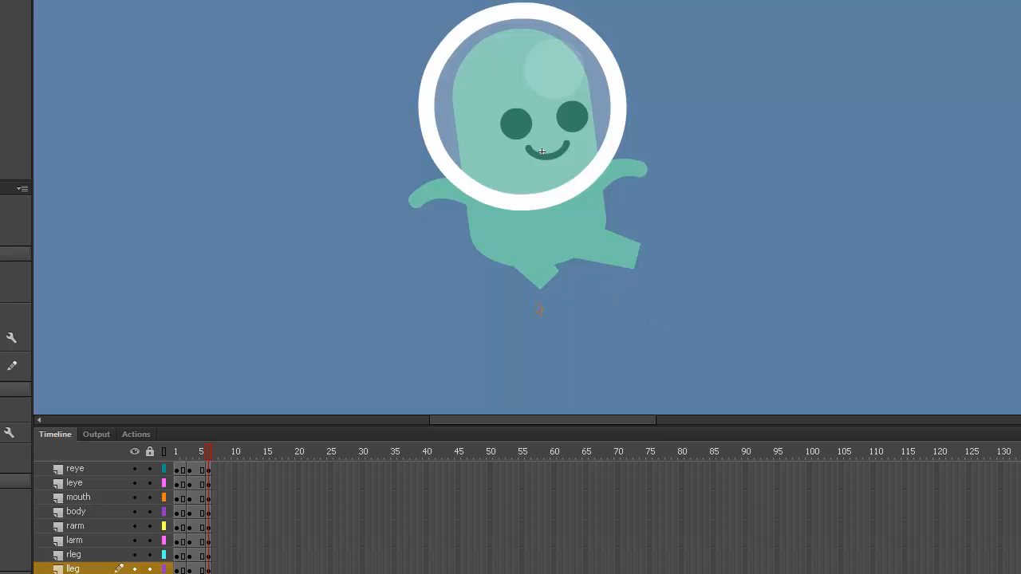
# Rotate both legs back downward at frame 6, the right leg slightly and the left leg to a diagonal.
pyautogui.click(538, 279)
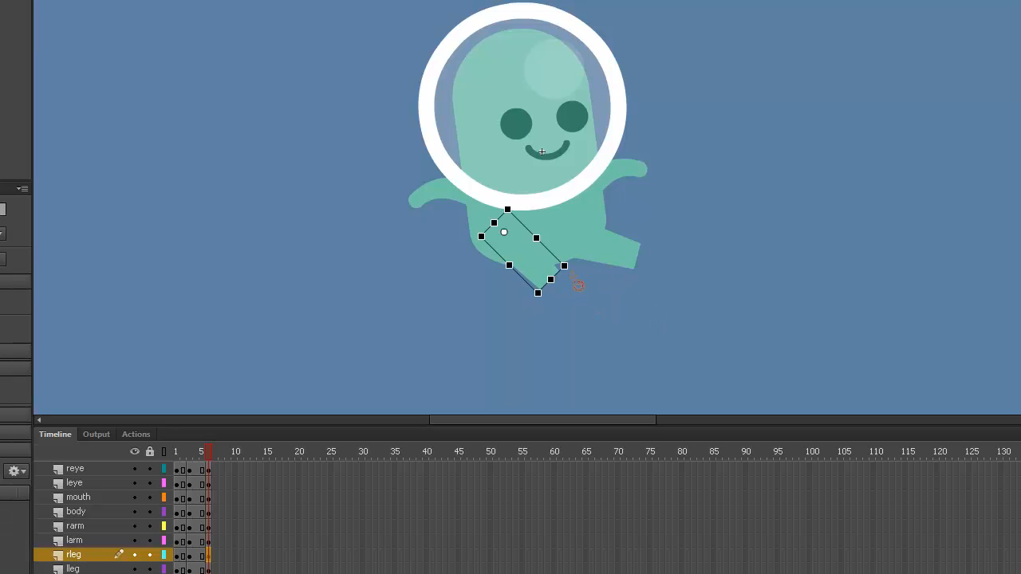
pyautogui.click(614, 249)
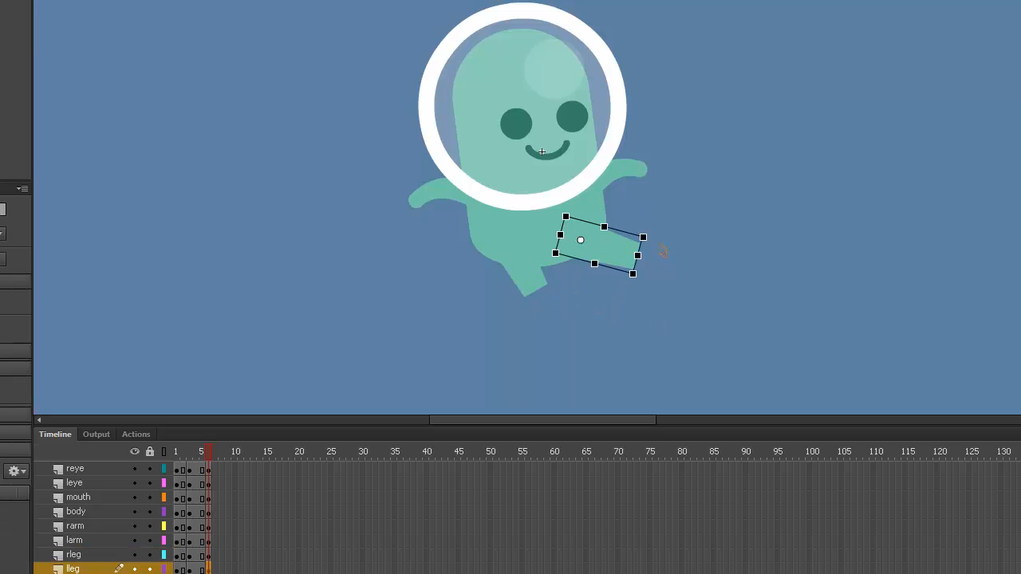
pyautogui.click(650, 247)
pyautogui.click(626, 254)
pyautogui.moveTo(658, 252); pyautogui.dragTo(638, 279)
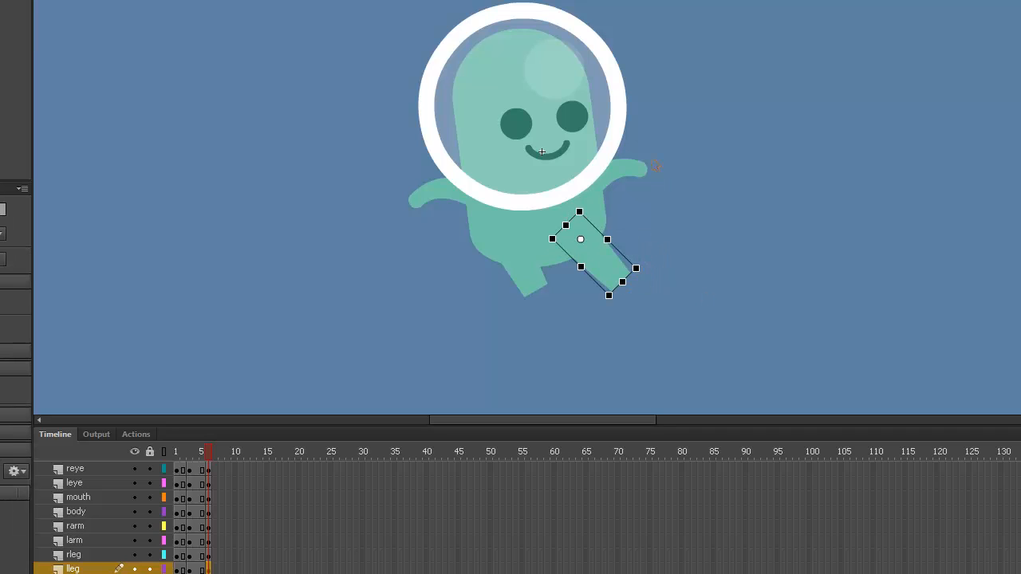
# Lower both arms at frame 6, the left one slightly and the right one a bit more.
pyautogui.click(648, 175)
pyautogui.moveTo(670, 181); pyautogui.dragTo(672, 189)
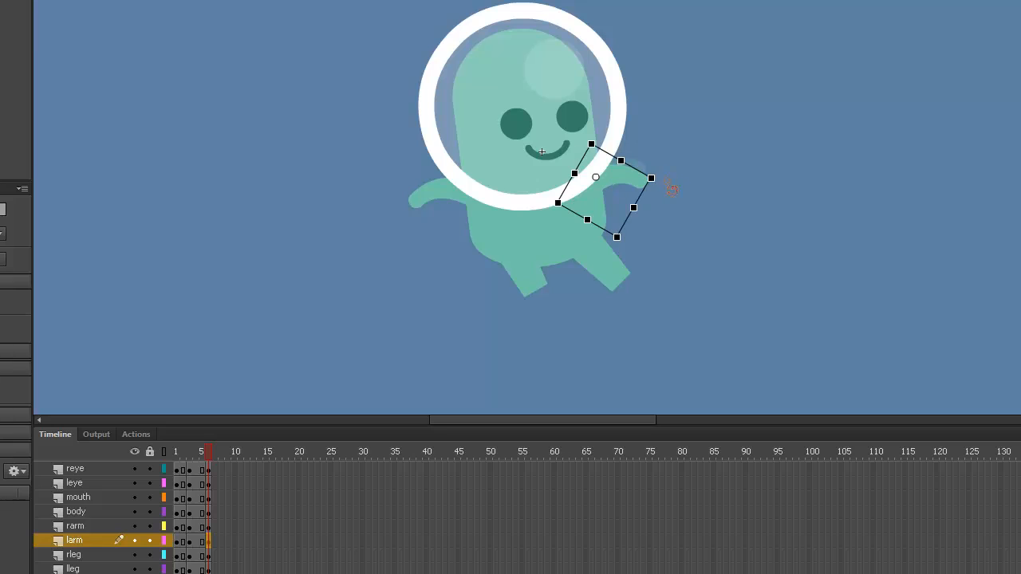
pyautogui.click(431, 195)
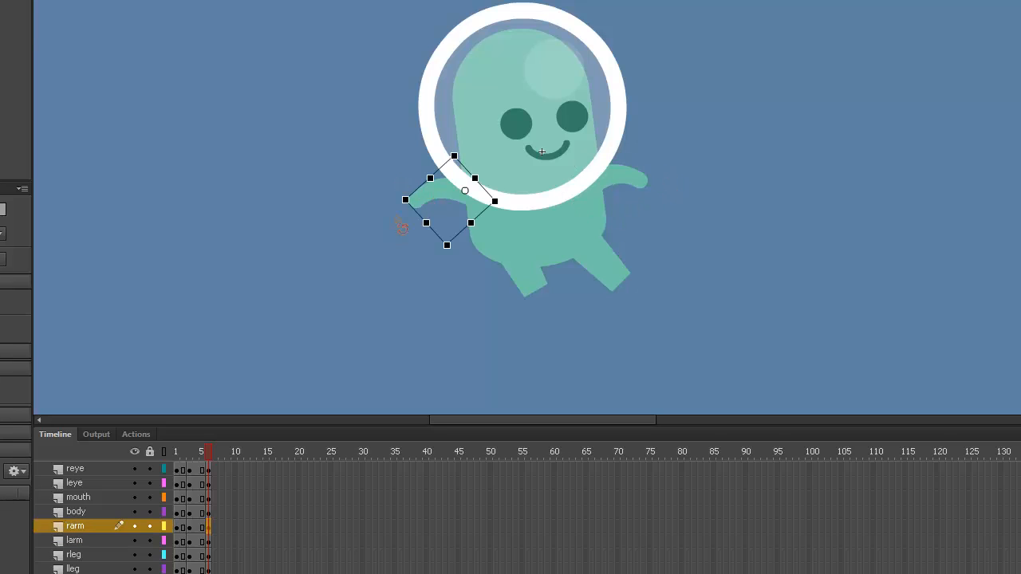
pyautogui.moveTo(401, 226); pyautogui.dragTo(405, 249)
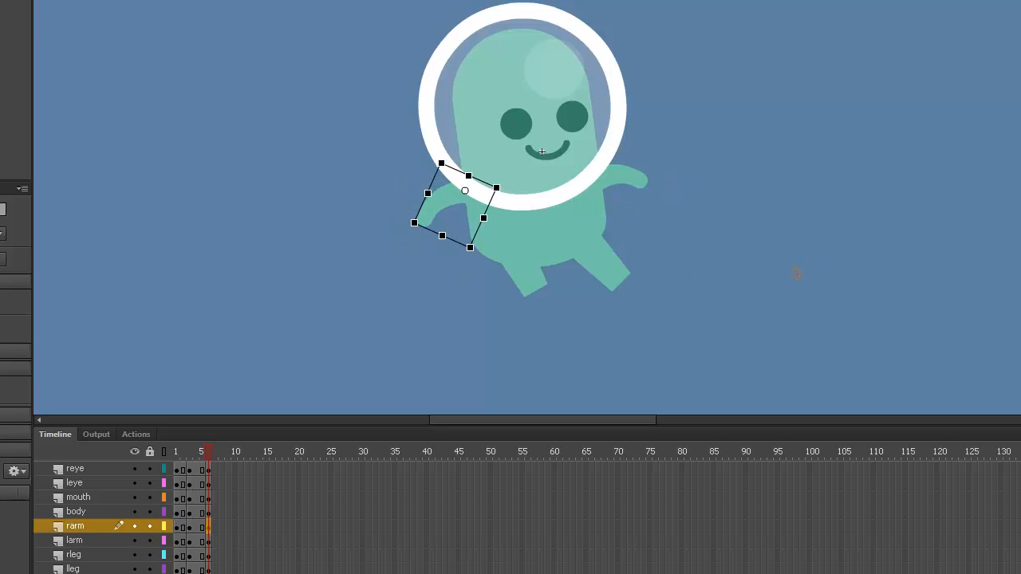
pyautogui.click(796, 273)
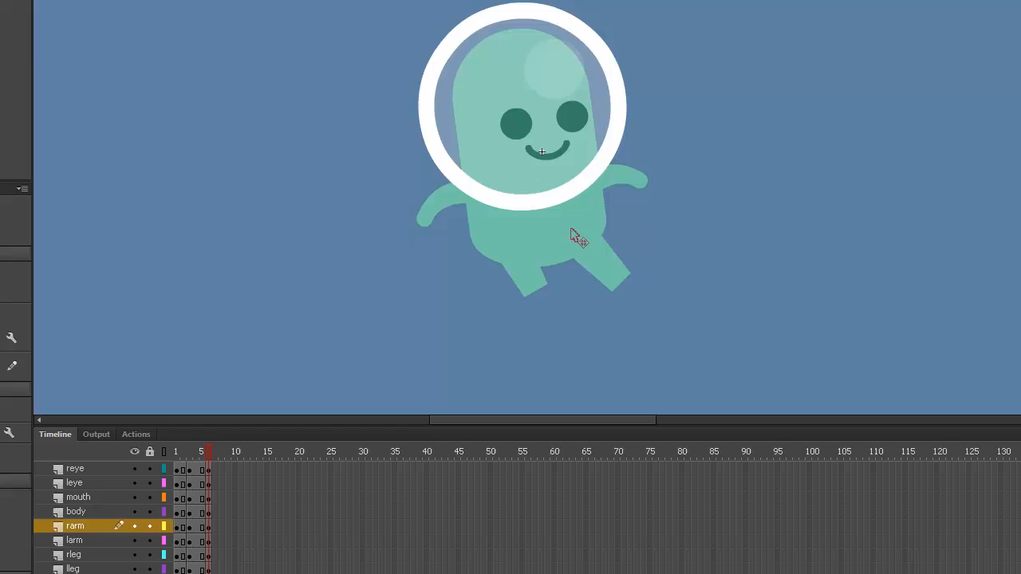
# At frame 6, rotate the eyes, mouth, body and arms together slightly clockwise around a pivot placed at the hips.
pyautogui.click(209, 542)
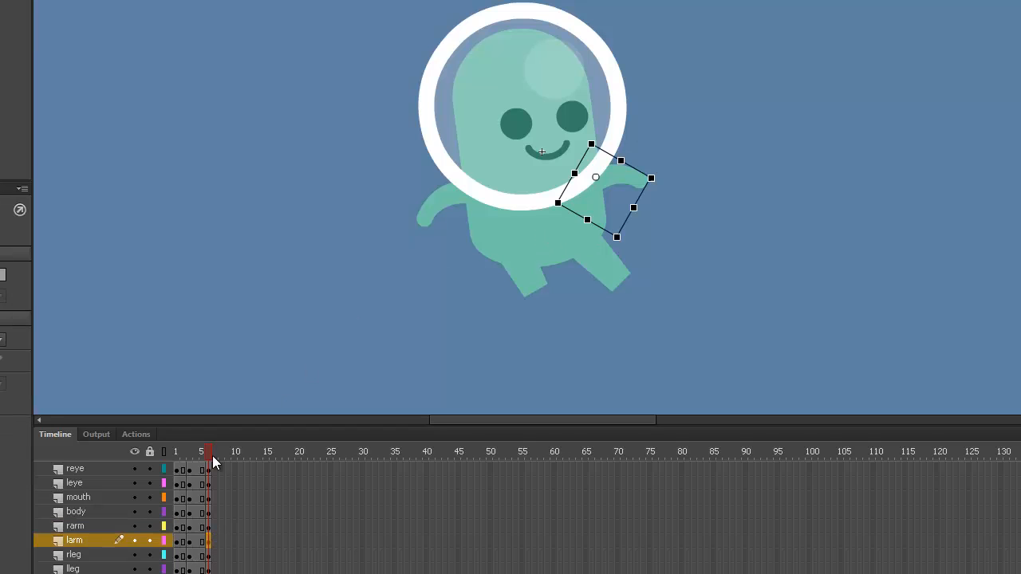
pyautogui.moveTo(208, 469); pyautogui.dragTo(209, 540)
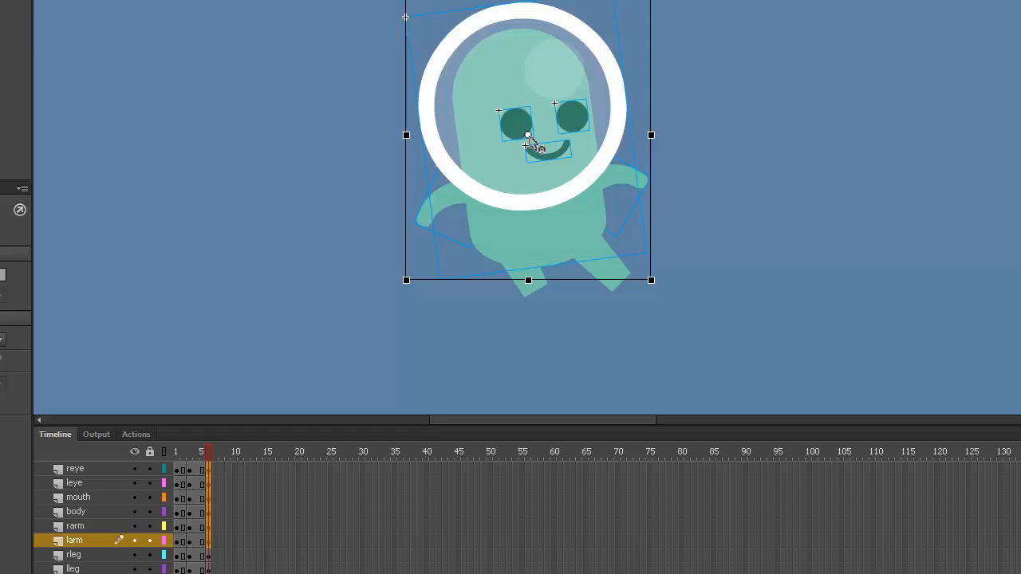
pyautogui.moveTo(528, 136); pyautogui.dragTo(543, 254)
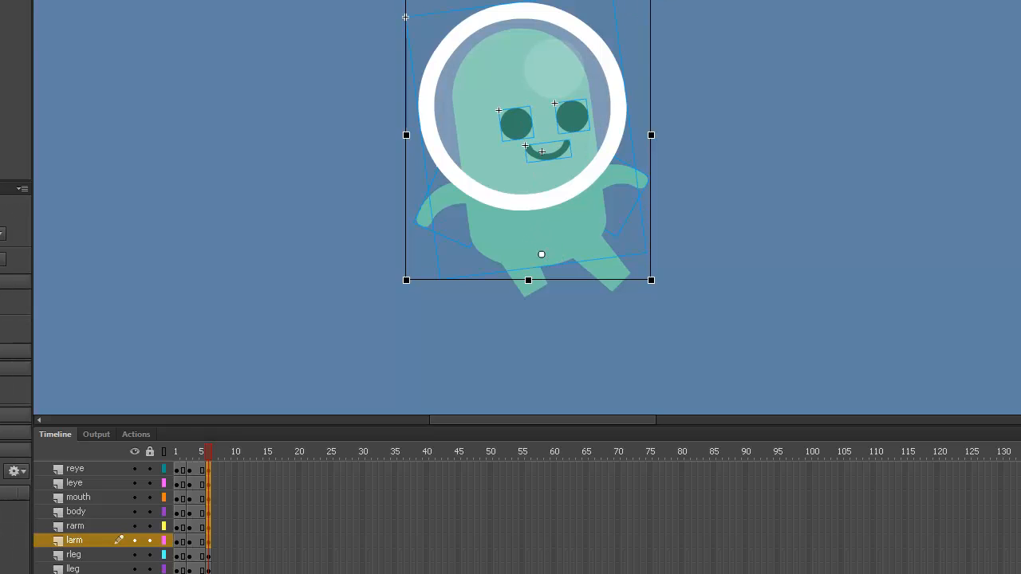
pyautogui.moveTo(671, 2); pyautogui.dragTo(691, 14)
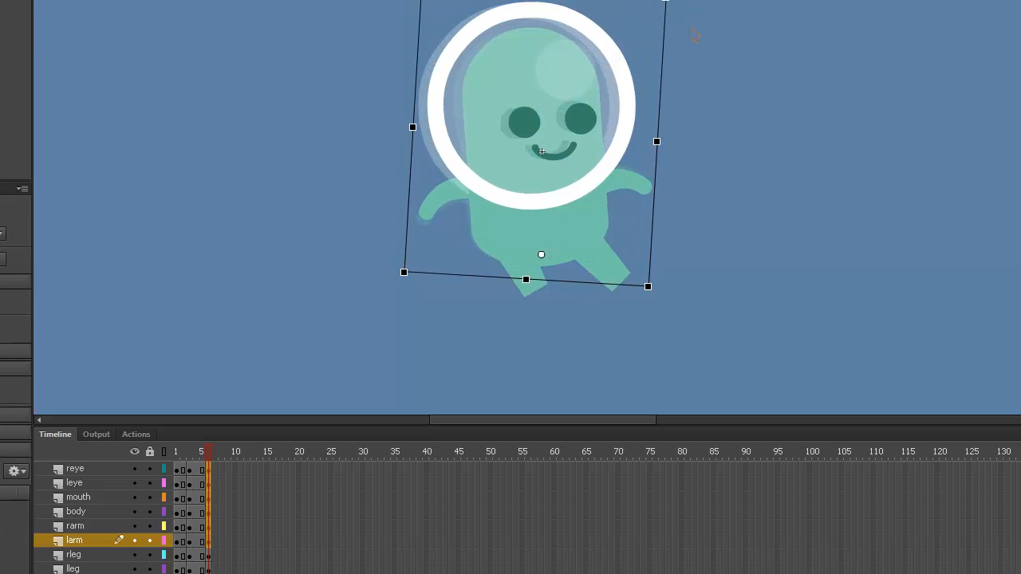
pyautogui.click(699, 44)
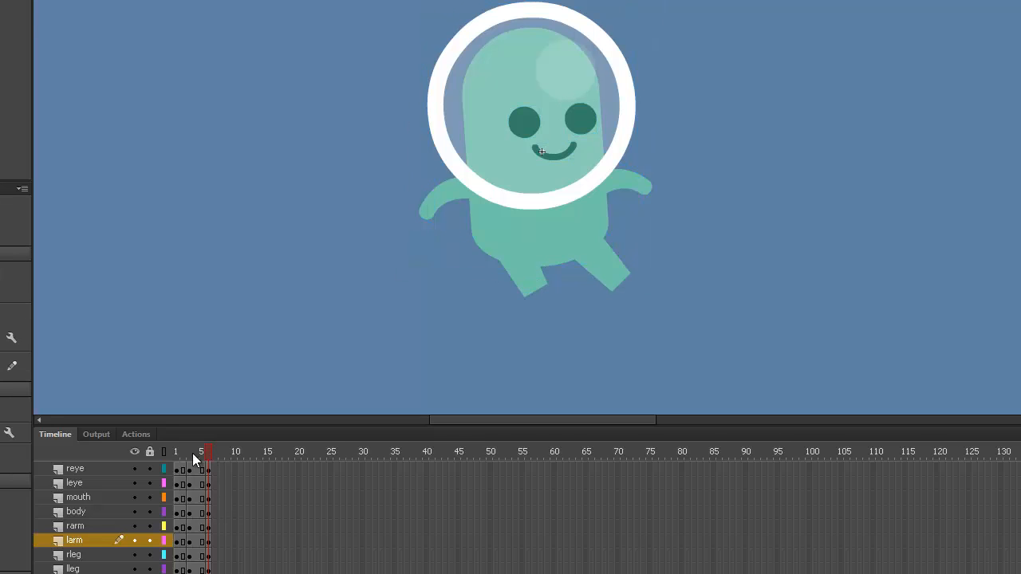
# Preview the jump animation by scrubbing through its frames and playing it from frame 1.
pyautogui.moveTo(192, 453); pyautogui.dragTo(212, 458)
pyautogui.click(178, 455)
pyautogui.press('Return')
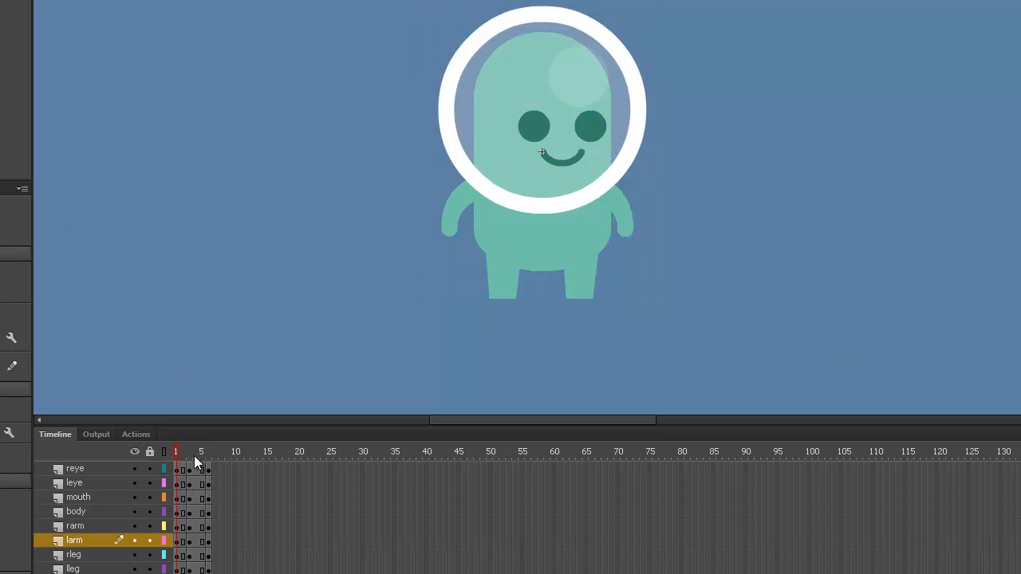
# Try swapping both eyes at frame 3 for the eye close symbol.
pyautogui.keyDown('ctrl'); pyautogui.click(557, 210); pyautogui.keyUp('ctrl')
pyautogui.moveTo(733, 325); pyautogui.dragTo(712, 388)
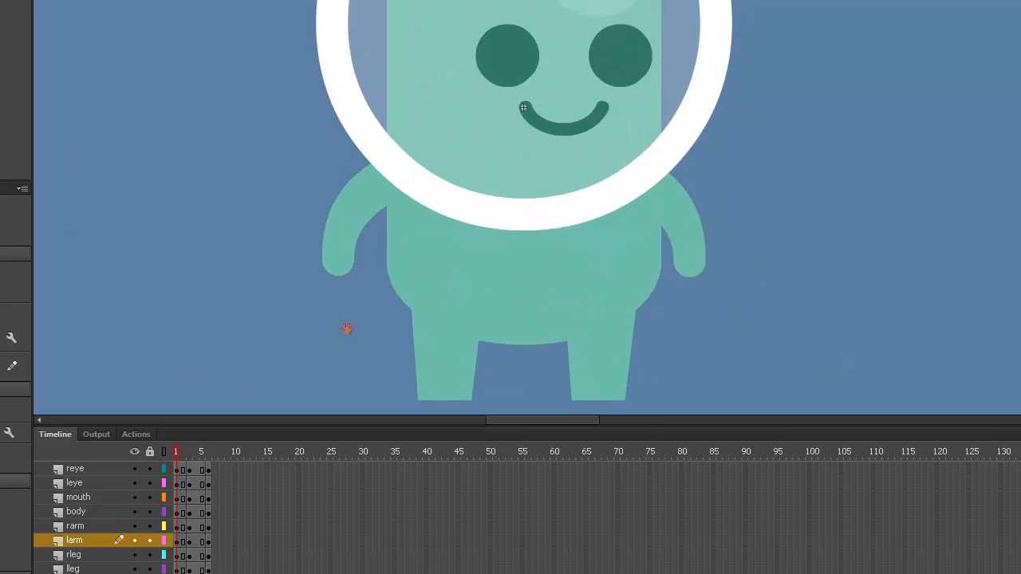
pyautogui.moveTo(184, 452); pyautogui.dragTo(162, 449)
pyautogui.moveTo(832, 264); pyautogui.dragTo(826, 320)
pyautogui.moveTo(178, 451); pyautogui.dragTo(189, 452)
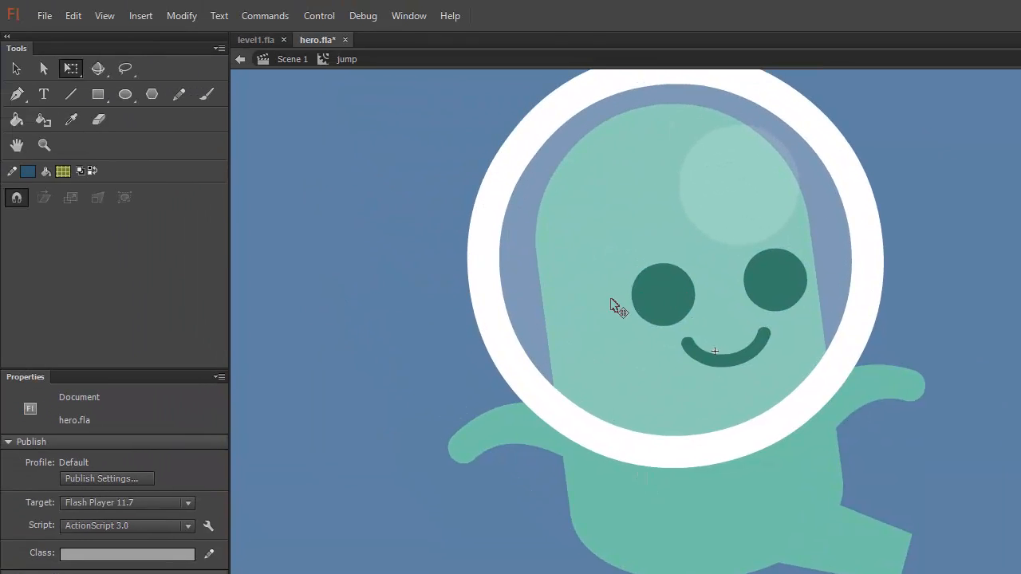
pyautogui.click(509, 168)
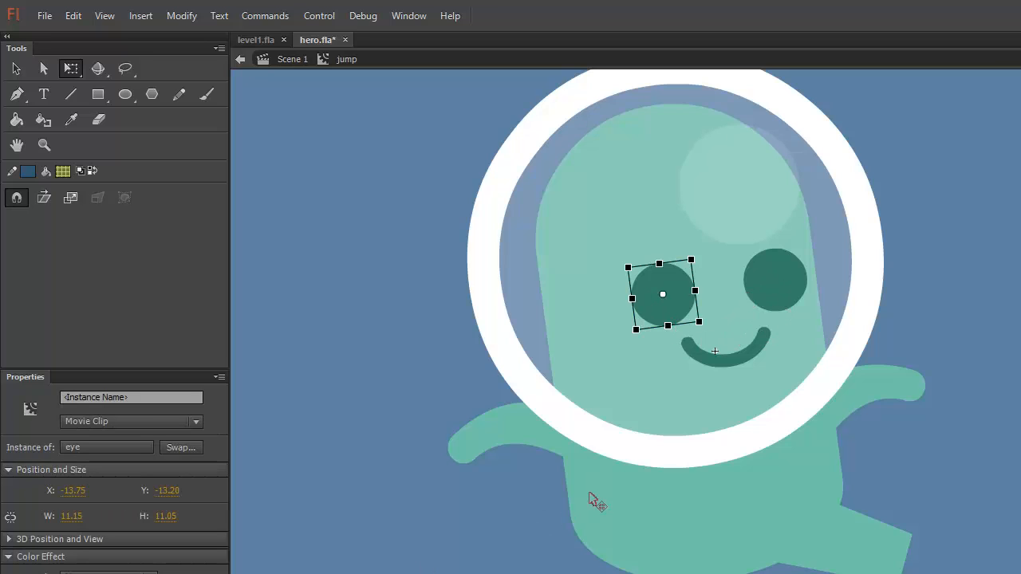
pyautogui.keyDown('shift'); pyautogui.click(774, 301); pyautogui.keyUp('shift')
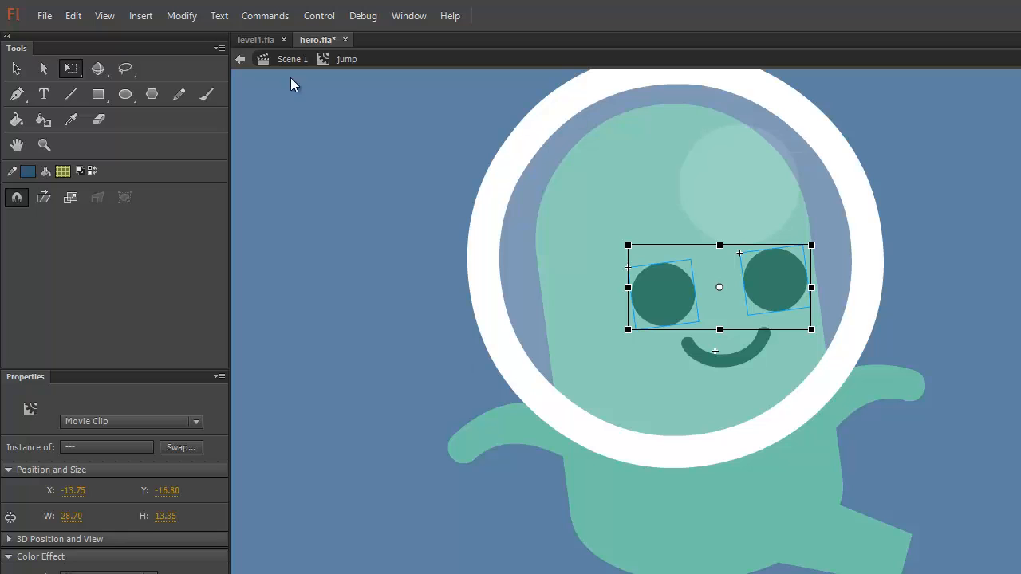
pyautogui.click(16, 69)
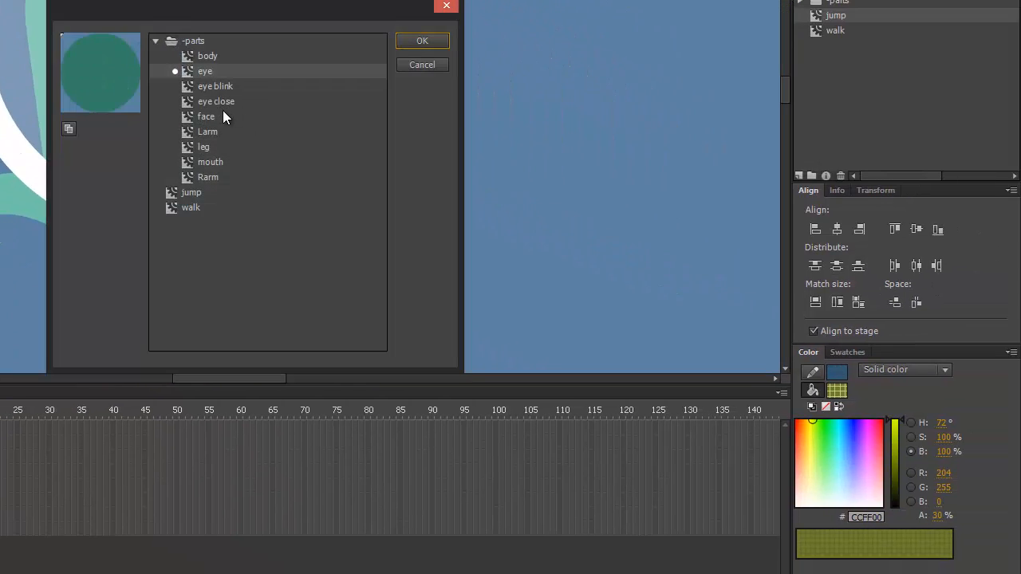
pyautogui.click(225, 102)
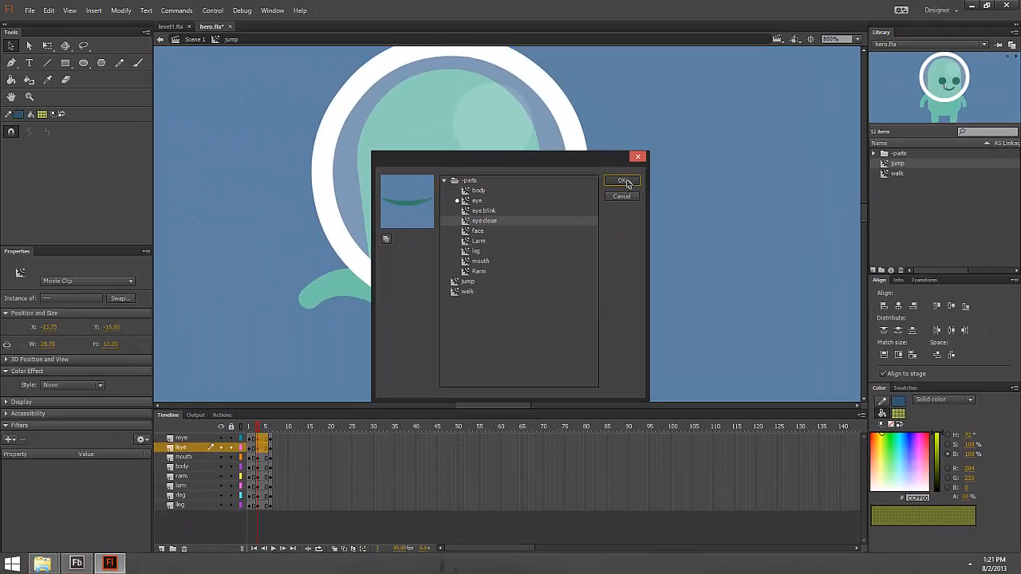
pyautogui.click(626, 181)
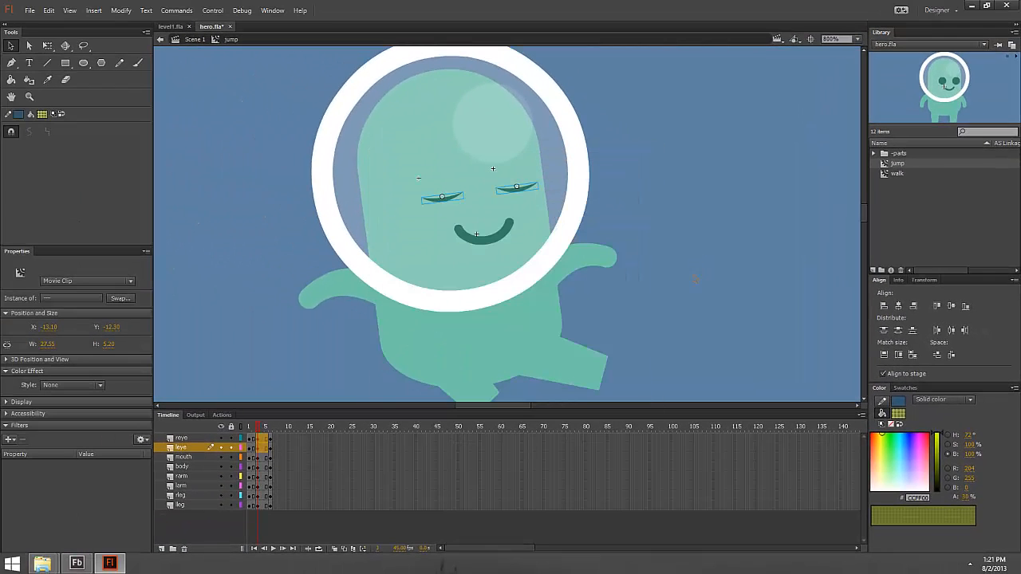
# Undo the eye swap made at frame 3.
pyautogui.click(265, 438)
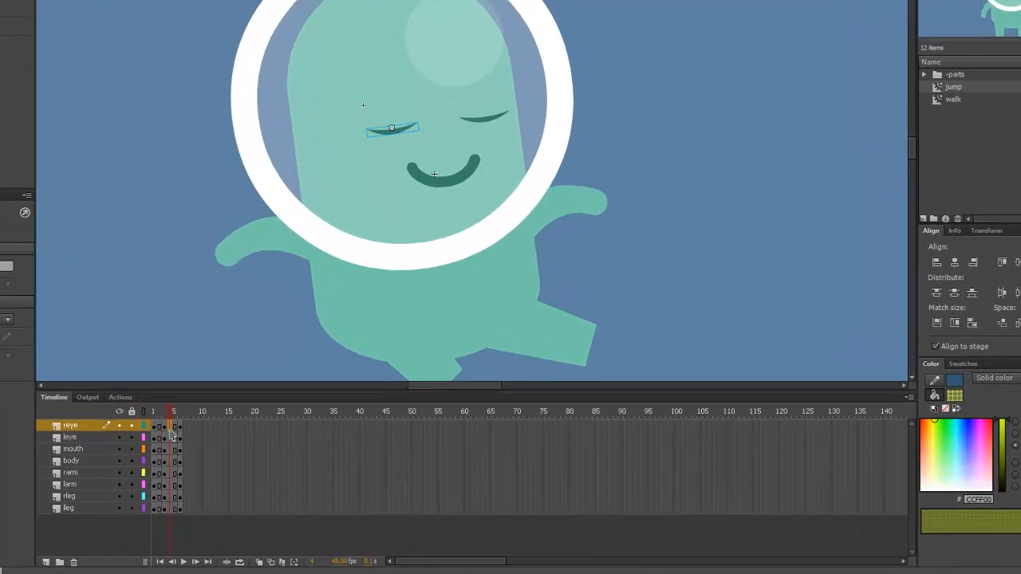
pyautogui.keyDown('shift'); pyautogui.click(263, 448); pyautogui.keyUp('shift')
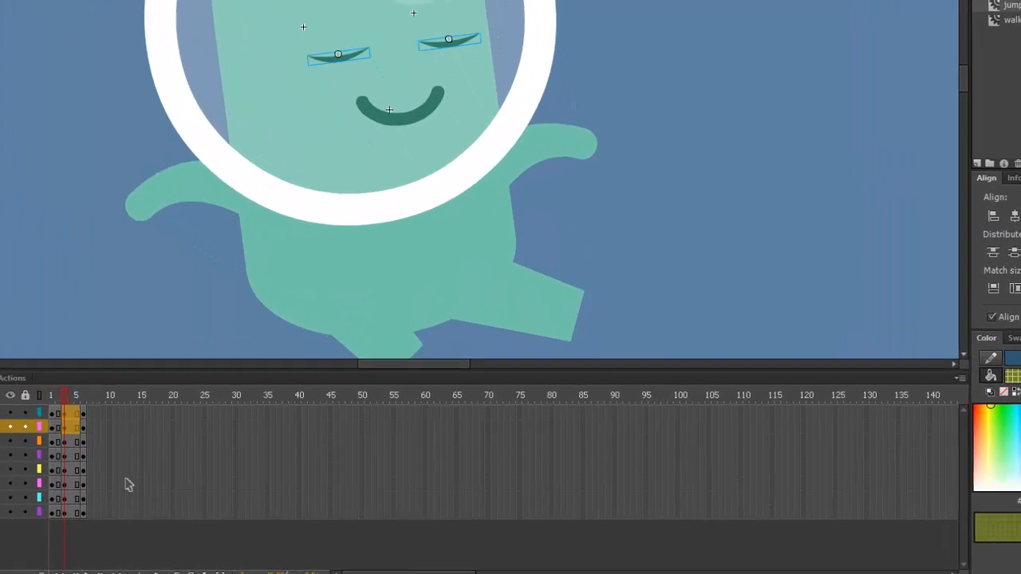
pyautogui.press(',')
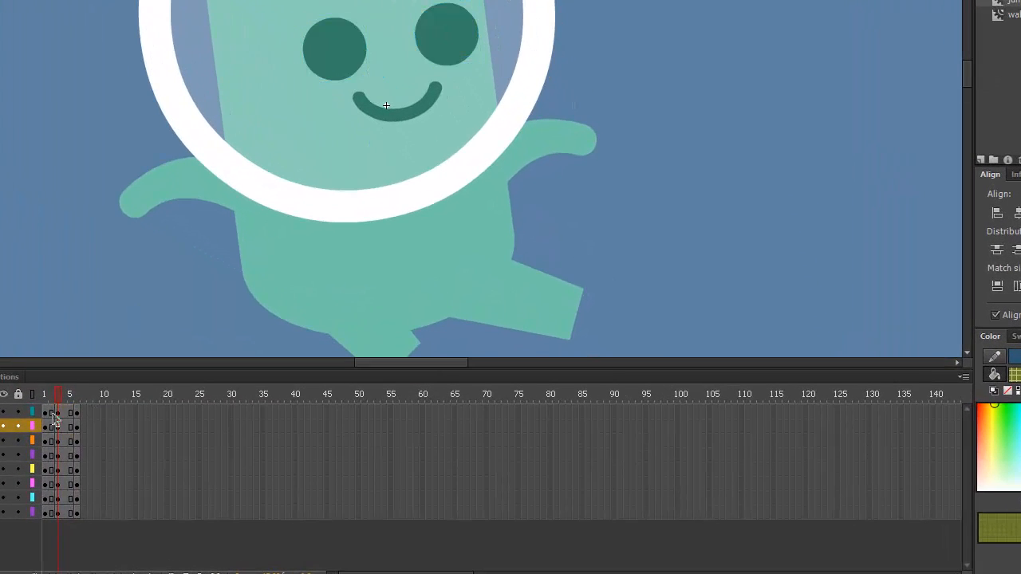
# Create classic tweens on all layers between keyframes 1 and 3 and between keyframes 3 and 6.
pyautogui.click(51, 413)
pyautogui.keyDown('shift'); pyautogui.click(51, 513); pyautogui.keyUp('shift')
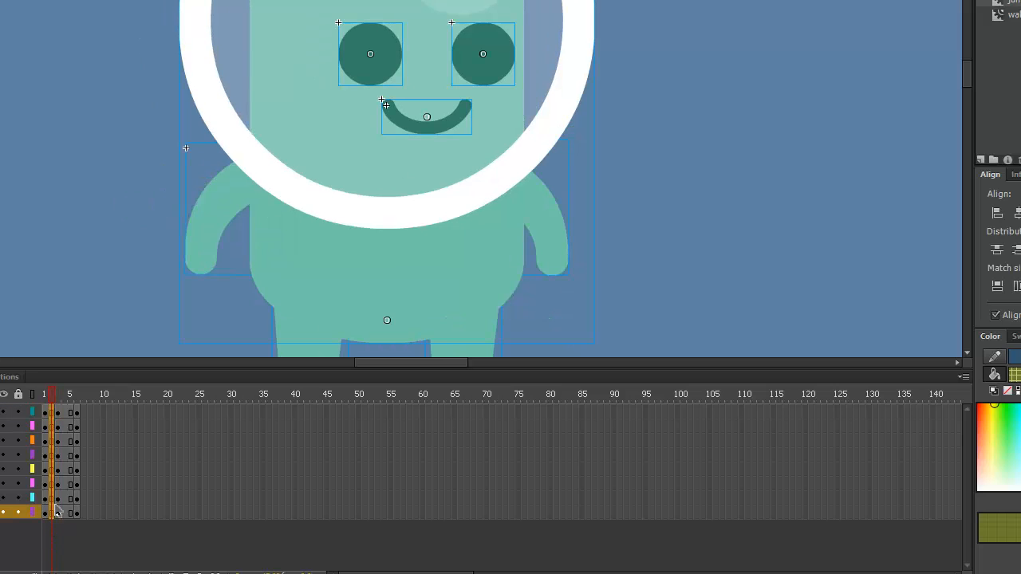
pyautogui.rightClick(55, 423)
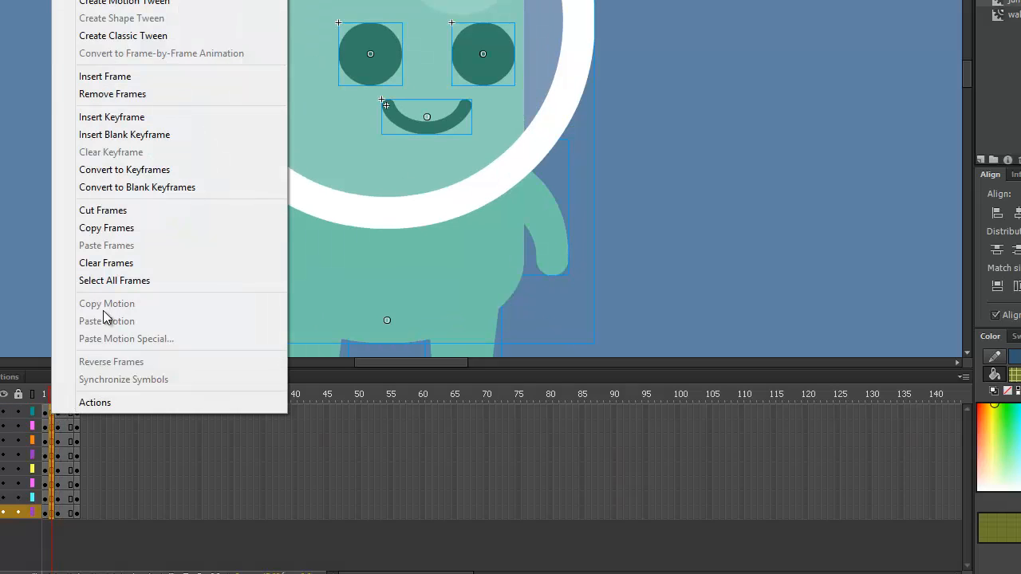
pyautogui.click(159, 37)
pyautogui.click(65, 413)
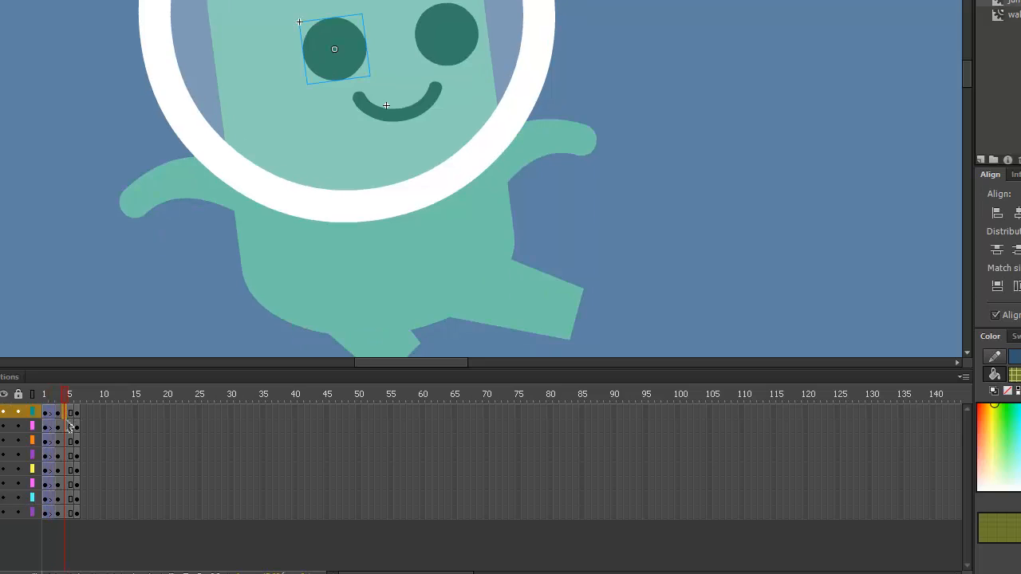
pyautogui.keyDown('shift'); pyautogui.click(67, 514); pyautogui.keyUp('shift')
pyautogui.rightClick(65, 517)
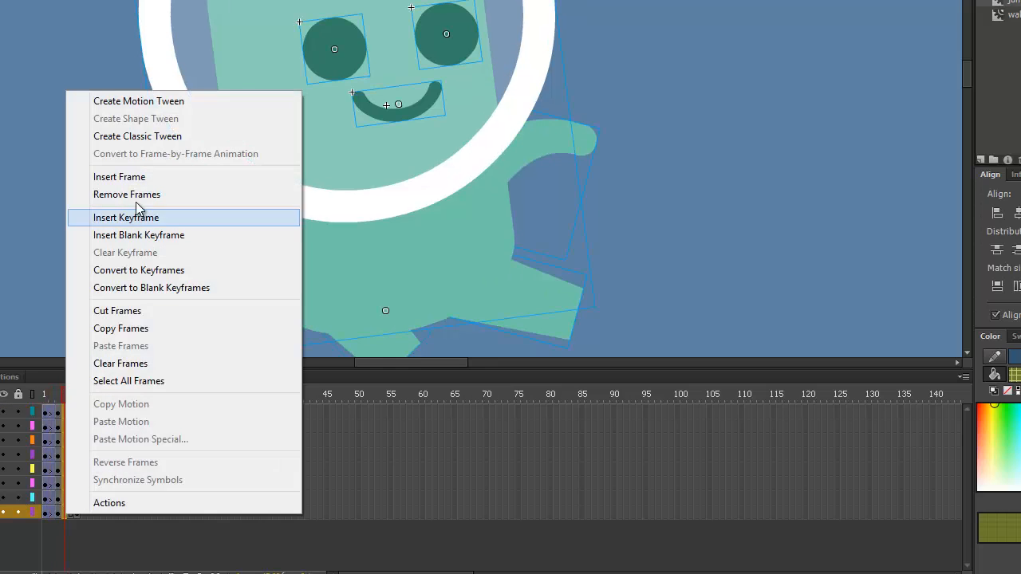
pyautogui.click(164, 136)
pyautogui.click(741, 85)
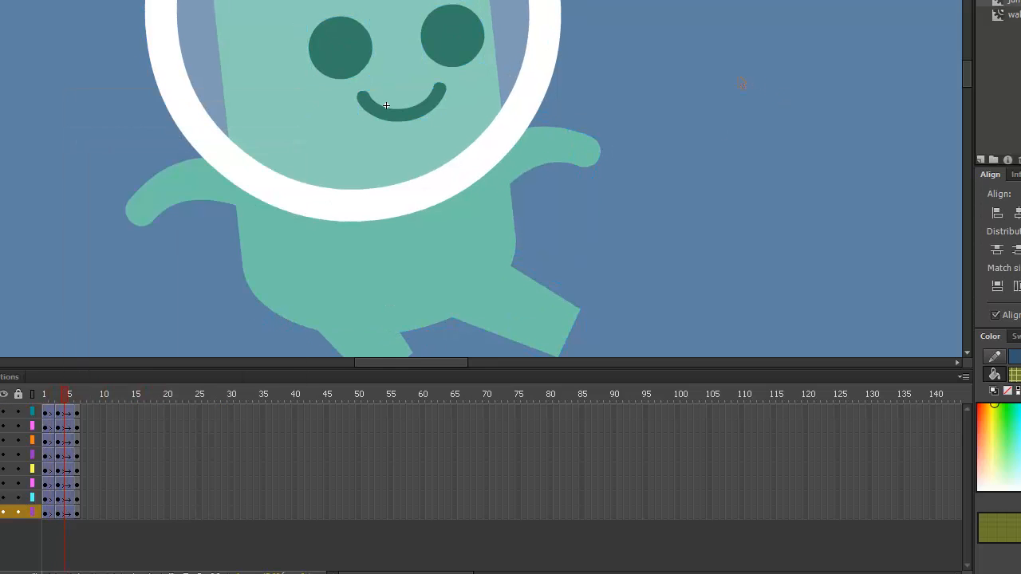
# Swap the left and right eyes at keyframe 3 for the eye close symbol.
pyautogui.click(527, 15)
pyautogui.moveTo(543, 155); pyautogui.dragTo(679, 63)
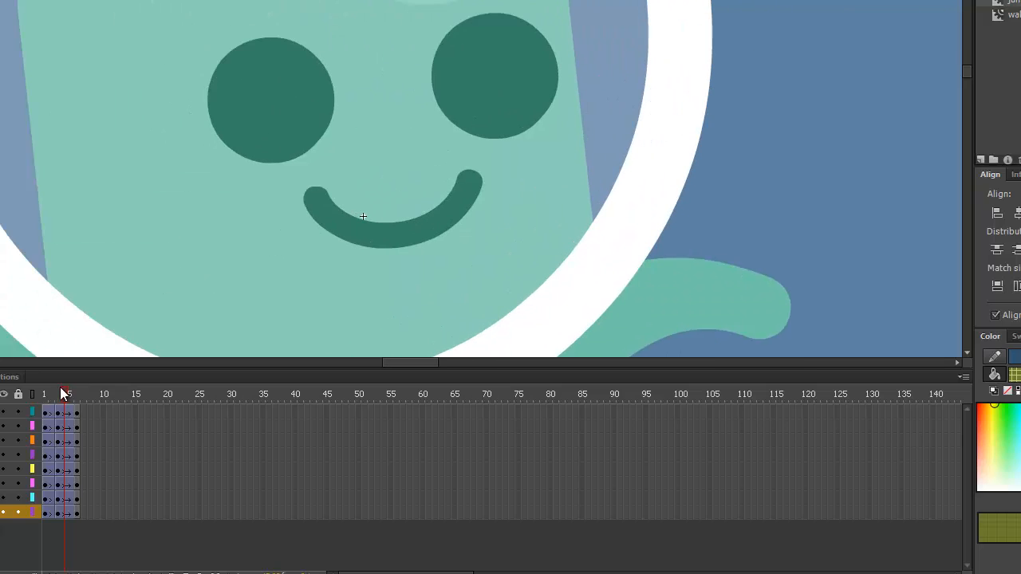
pyautogui.click(58, 413)
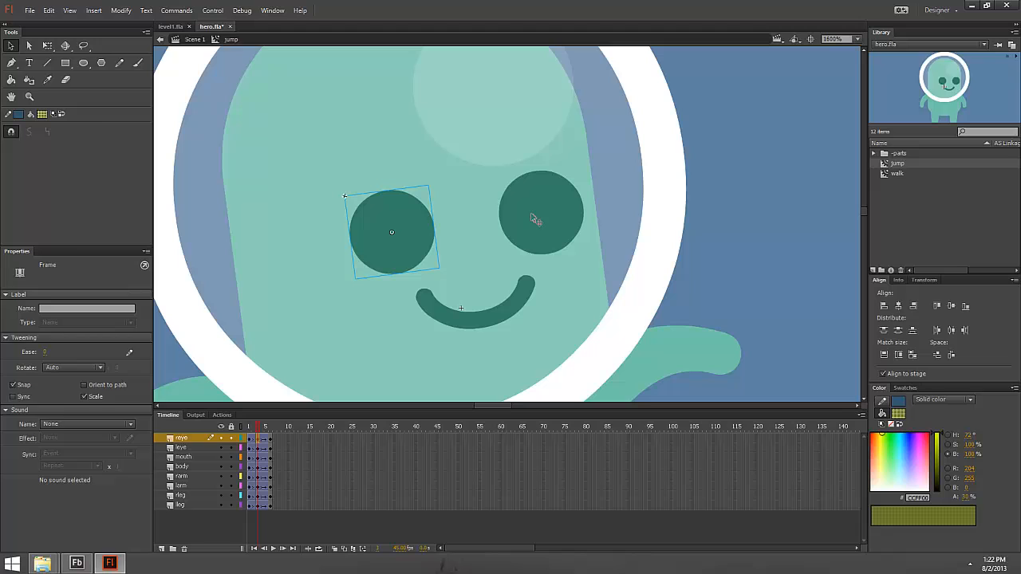
pyautogui.keyDown('shift'); pyautogui.click(519, 177); pyautogui.keyUp('shift')
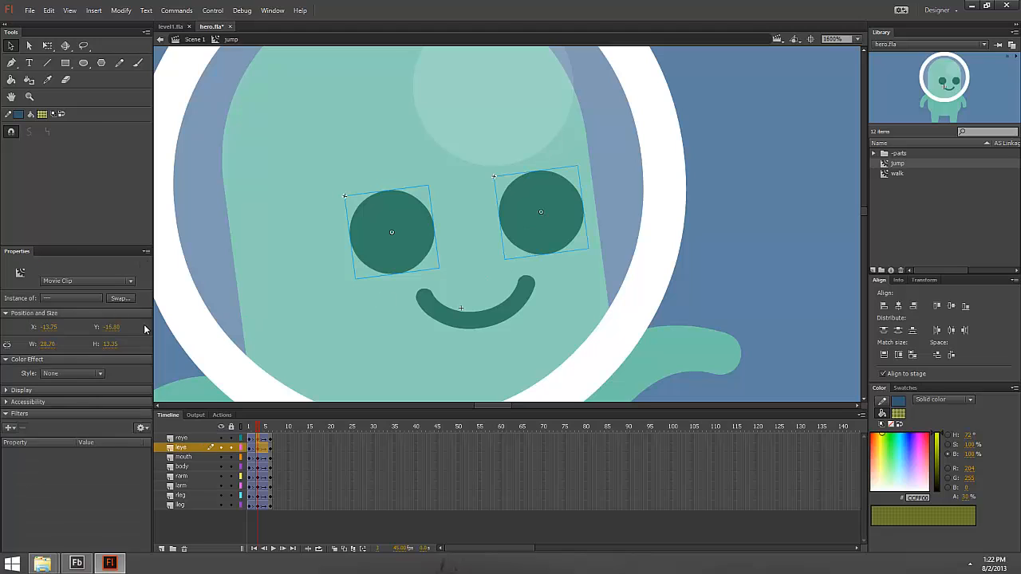
pyautogui.click(40, 269)
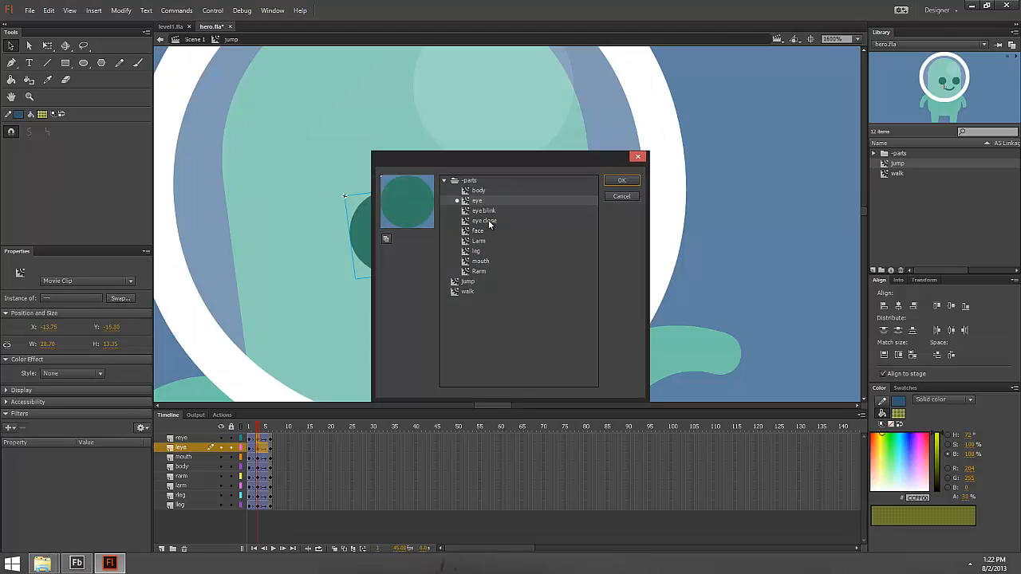
pyautogui.click(485, 220)
pyautogui.click(622, 180)
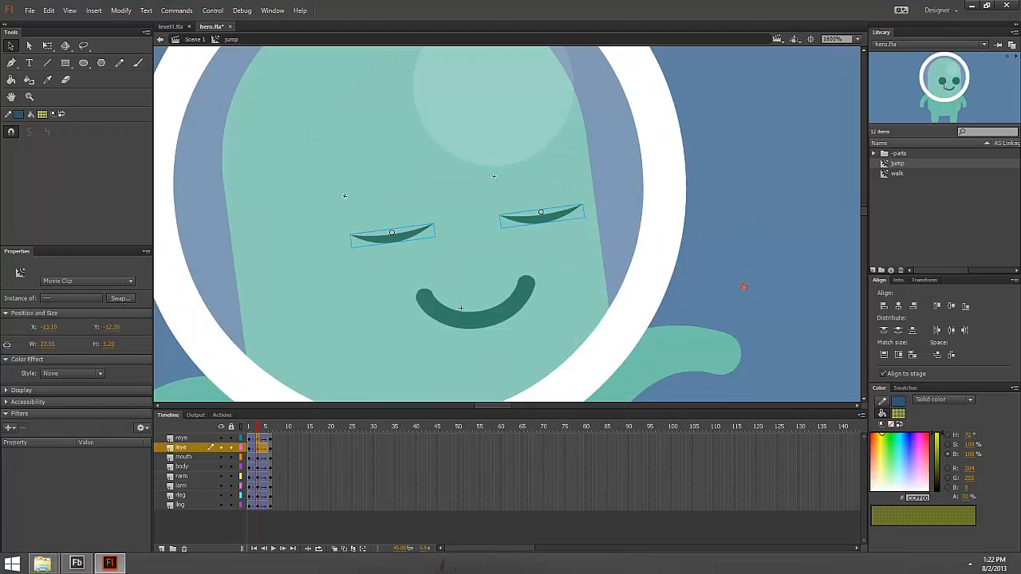
# Duplicate the mouth symbol in the -parts folder and name the copy mouth open.
pyautogui.scroll(-2, 744, 287)
pyautogui.click(495, 283)
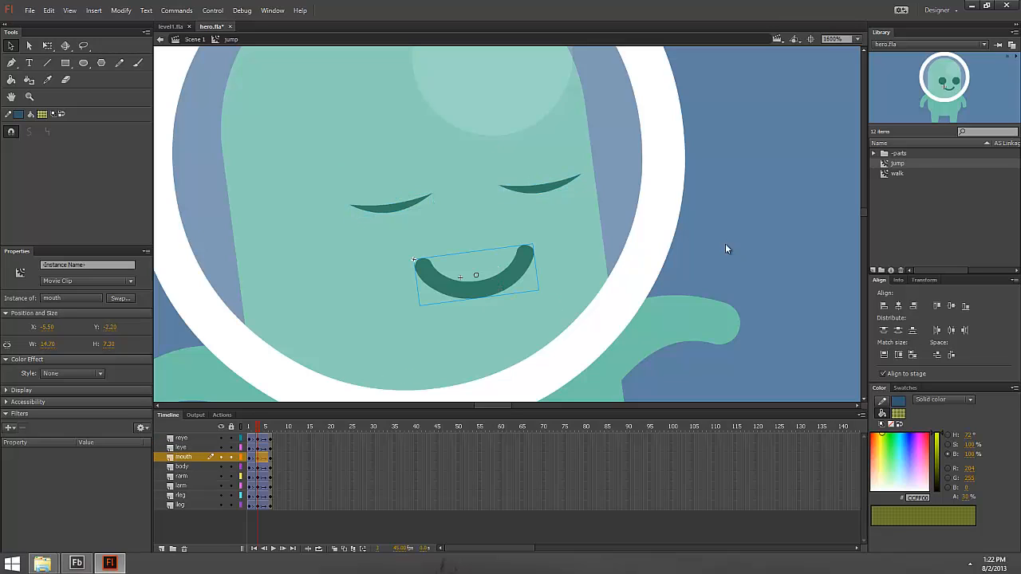
pyautogui.click(874, 152)
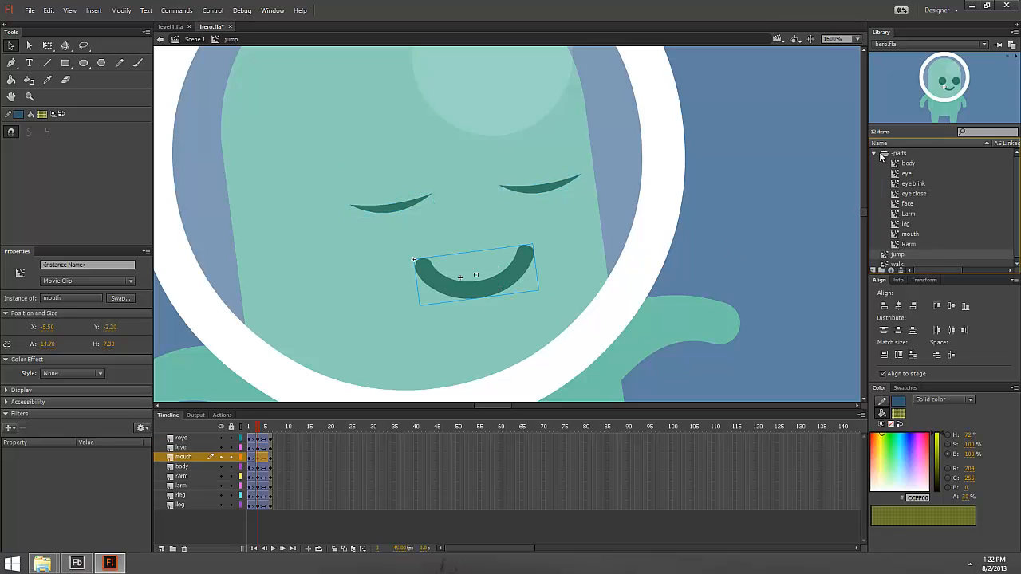
pyautogui.click(910, 235)
pyautogui.rightClick(910, 235)
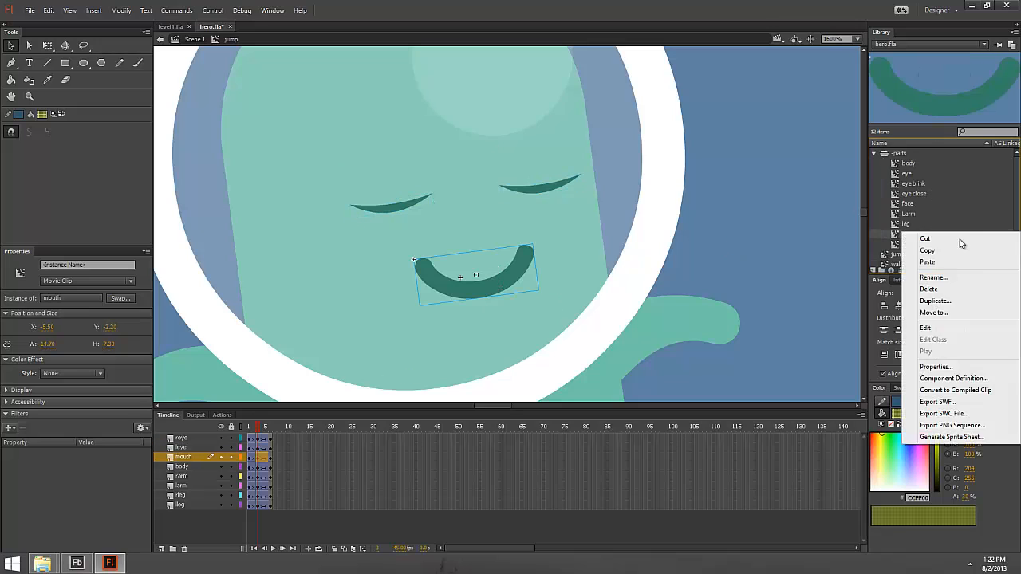
pyautogui.click(948, 301)
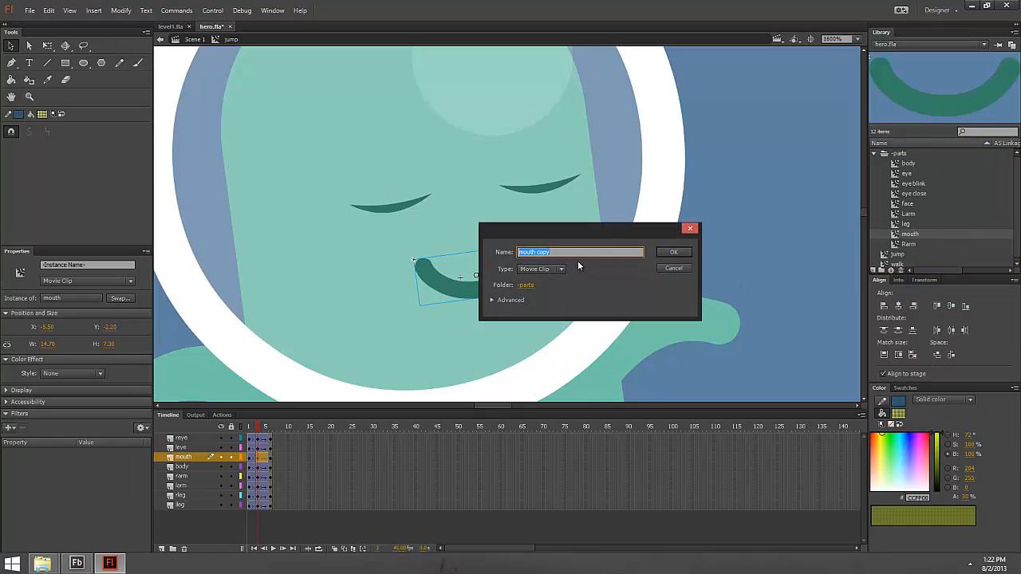
pyautogui.write('mouth open')
pyautogui.press('Return')
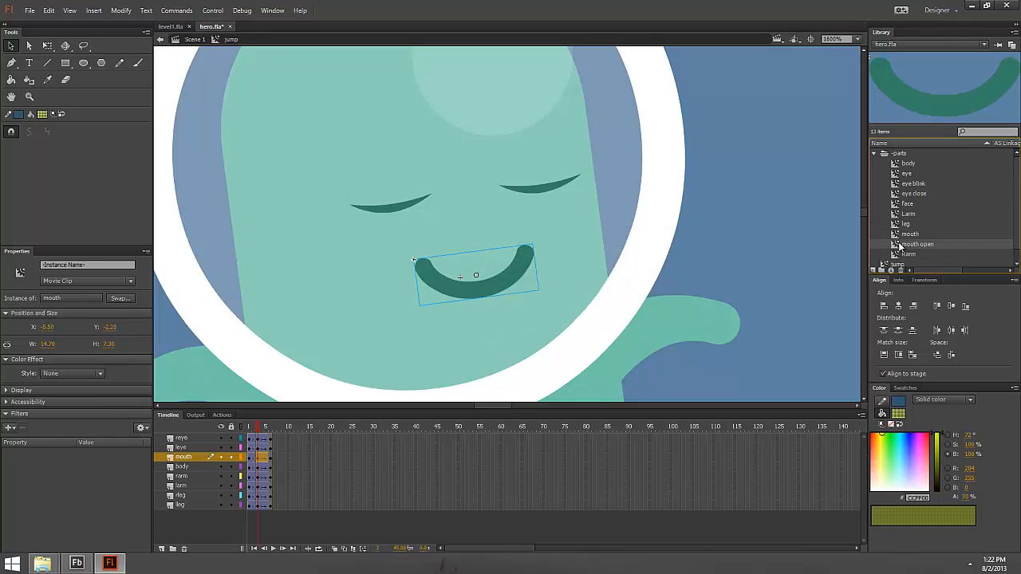
# Open the mouth open symbol for editing and bend the smile's inner edge upward into a filled open-mouth shape.
pyautogui.doubleClick(899, 245)
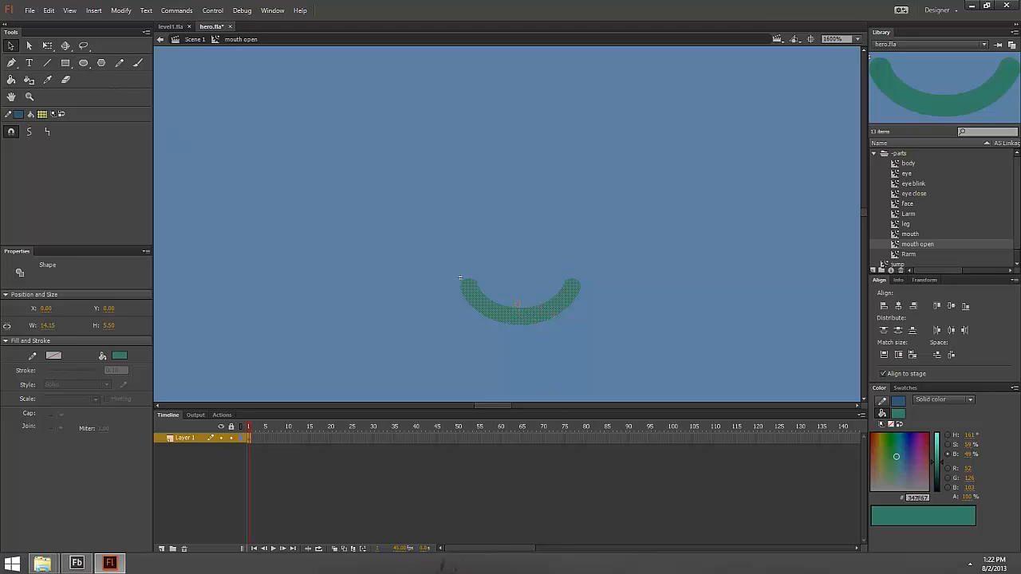
pyautogui.hotkey('ctrl', 'shift', 'a')
pyautogui.moveTo(520, 312); pyautogui.dragTo(532, 268)
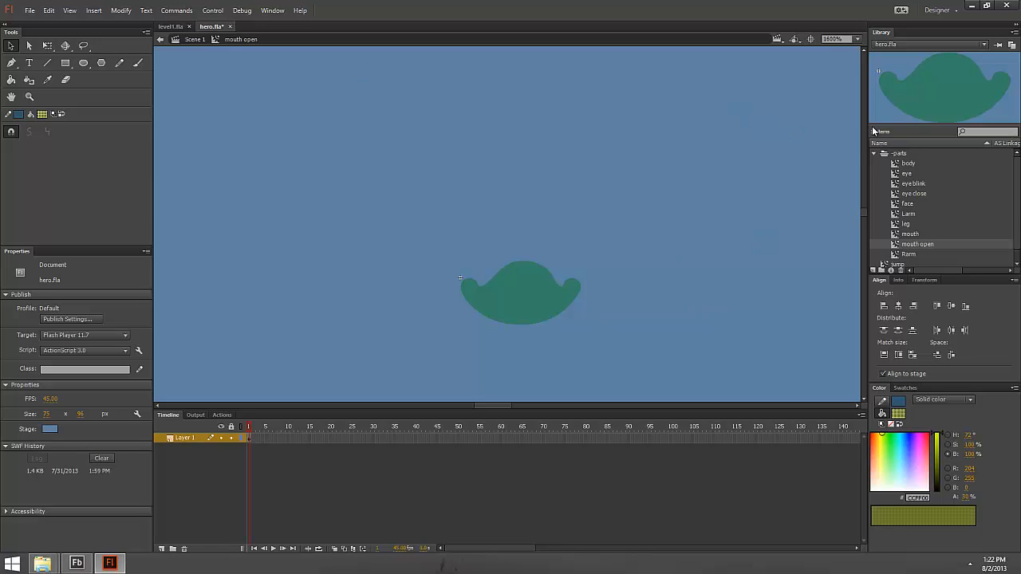
# Return to the jump clip and swap the mouth at frame 3 for the mouth open symbol.
pyautogui.click(873, 154)
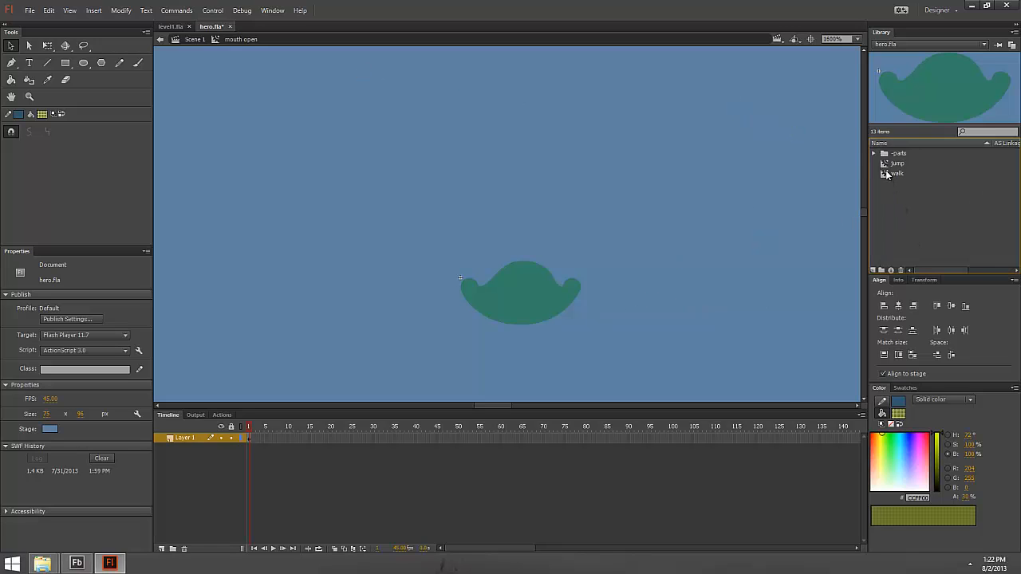
pyautogui.doubleClick(891, 164)
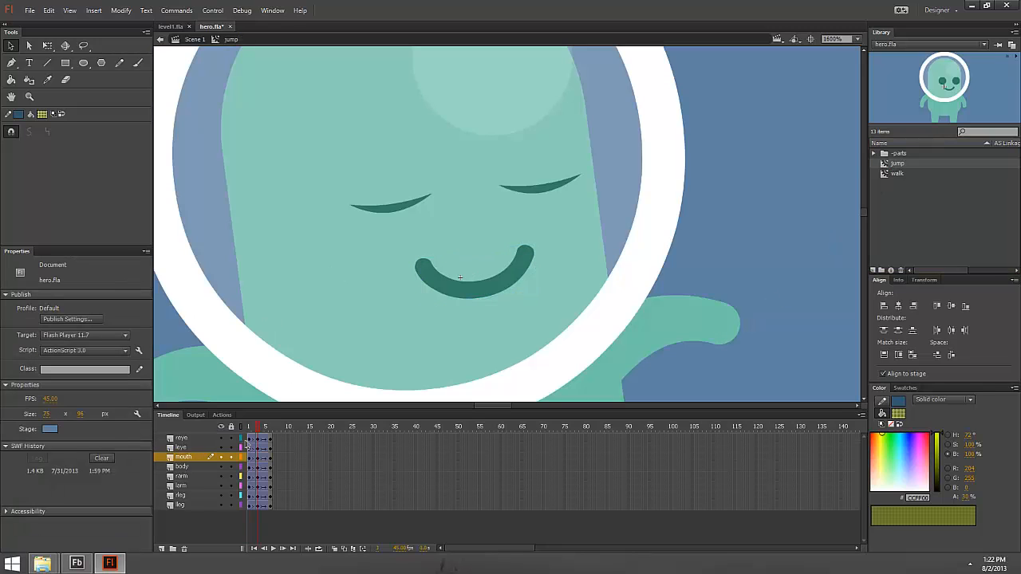
pyautogui.click(459, 277)
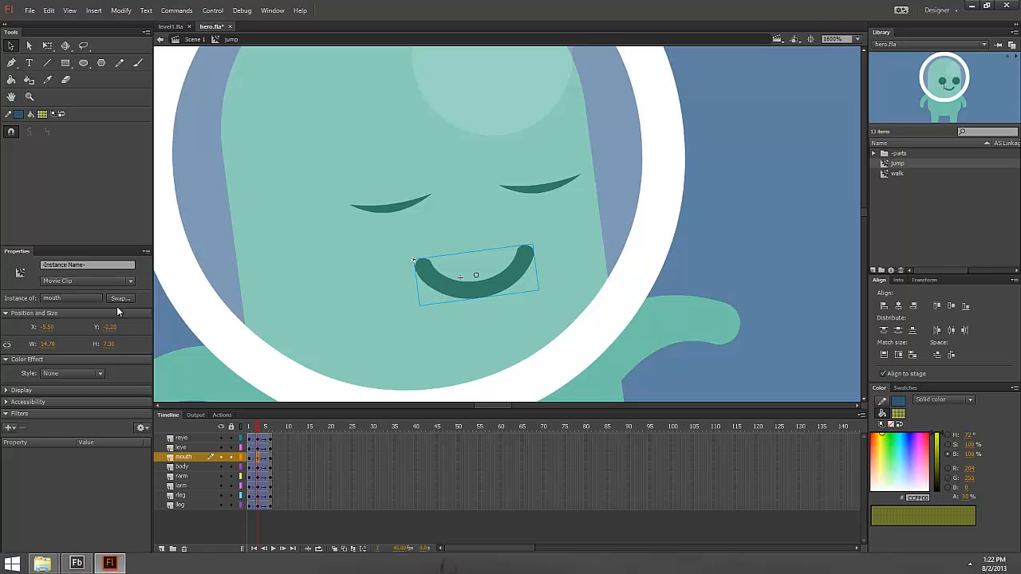
pyautogui.click(491, 271)
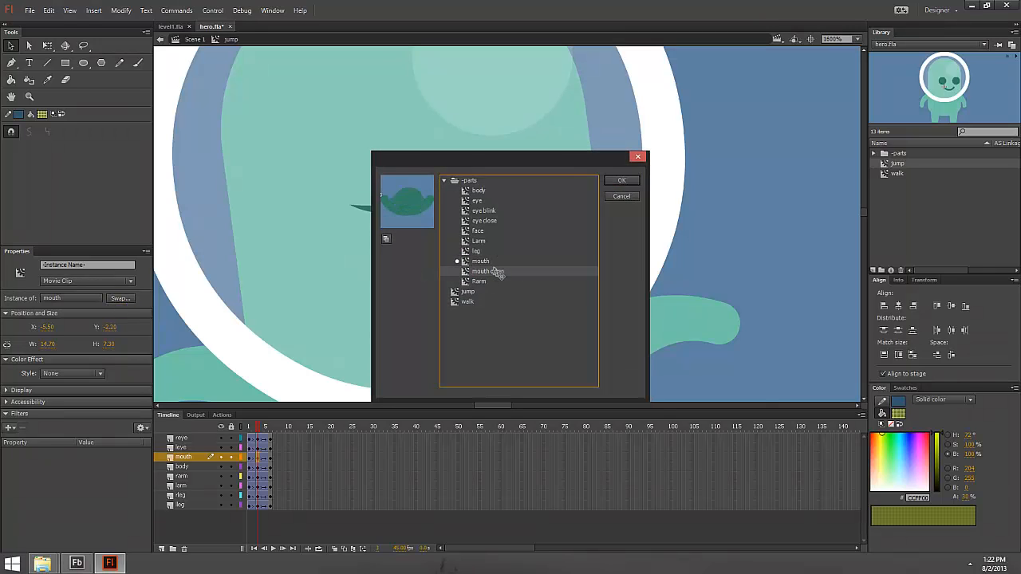
pyautogui.press('Return')
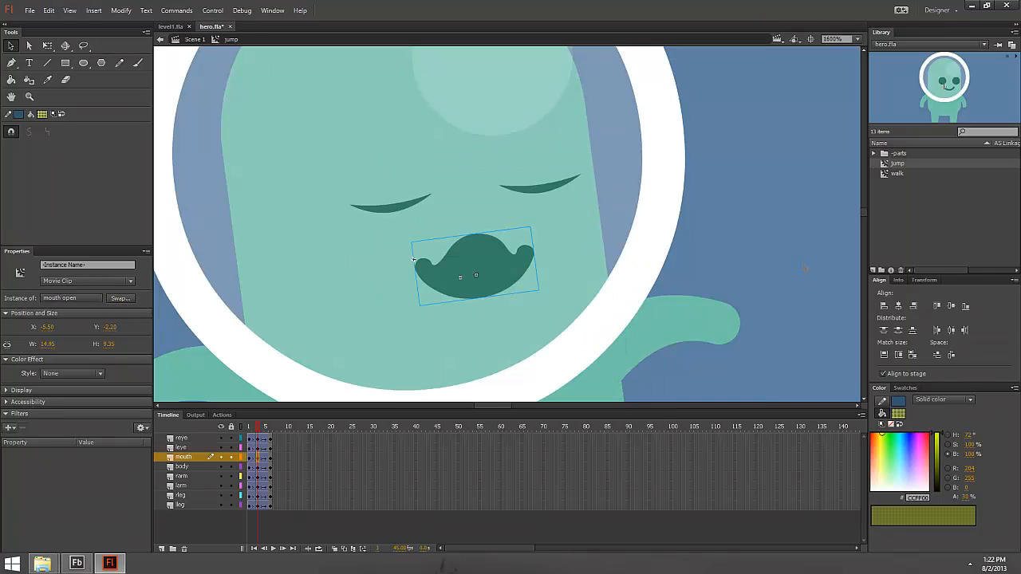
# Open the mouth open symbol for editing and set the Oval tool's fill to the mouth's own dark green.
pyautogui.doubleClick(502, 271)
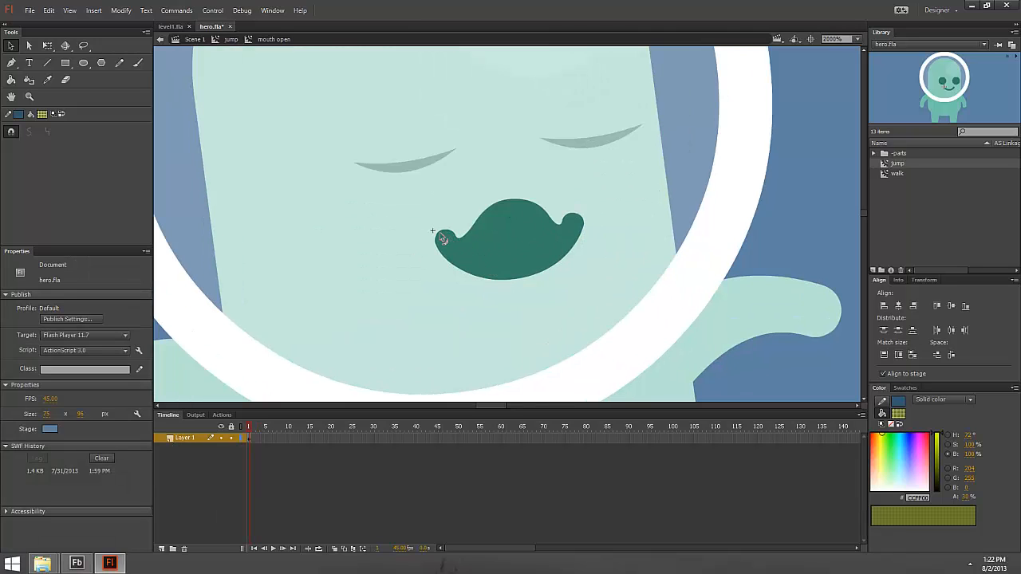
pyautogui.click(451, 245)
pyautogui.click(456, 222)
pyautogui.click(83, 62)
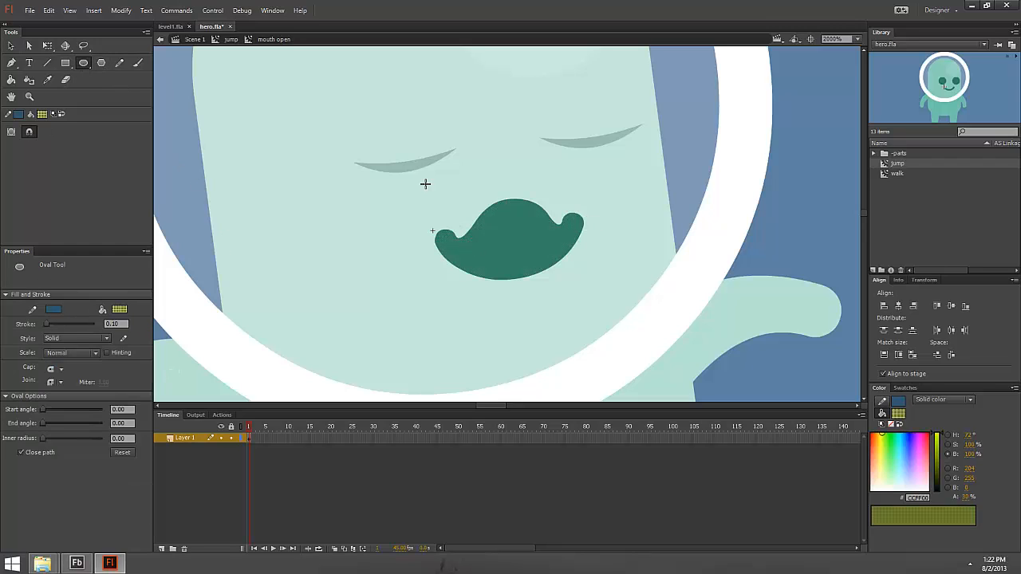
pyautogui.click(120, 309)
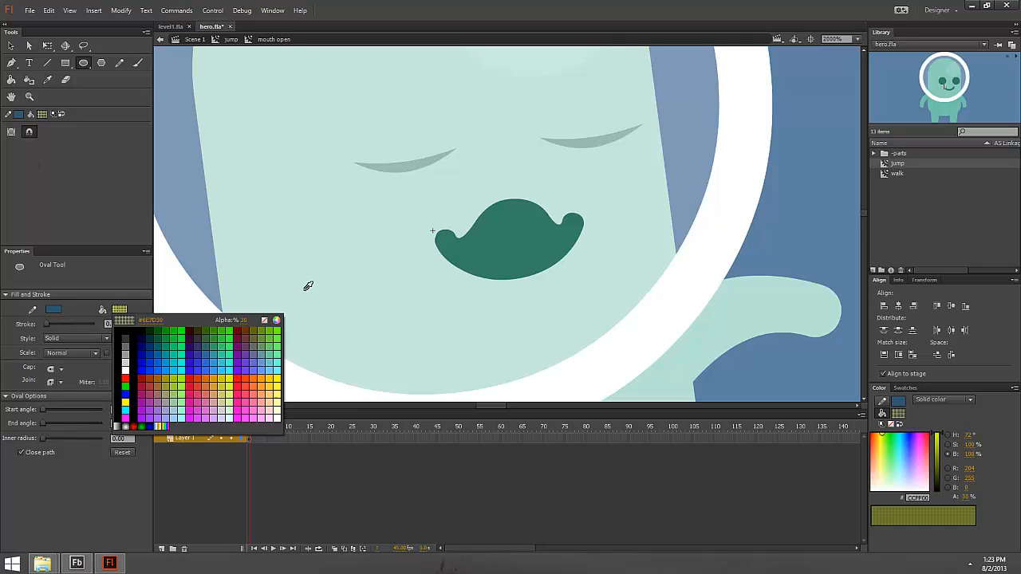
pyautogui.click(520, 241)
pyautogui.click(119, 309)
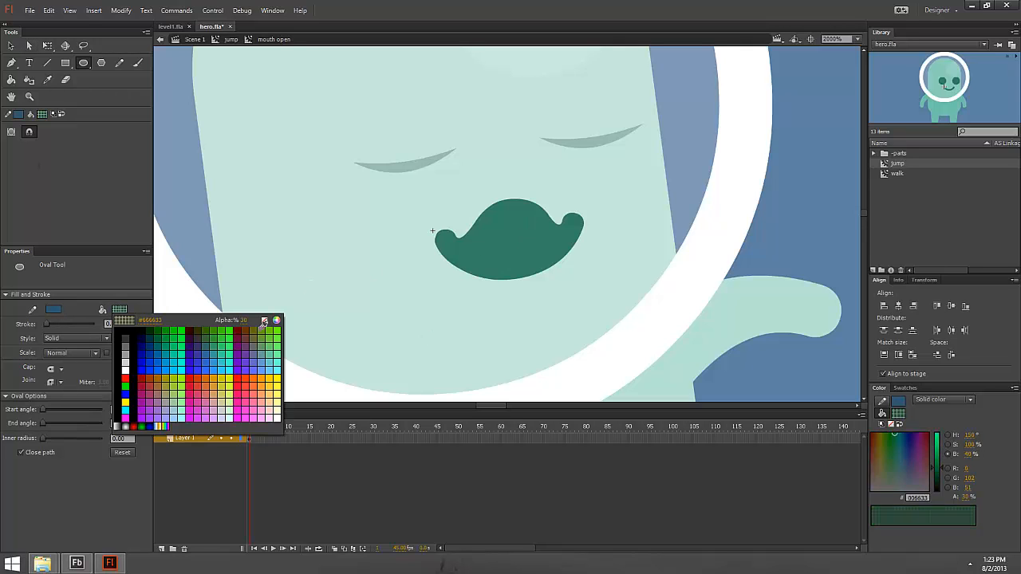
pyautogui.click(487, 243)
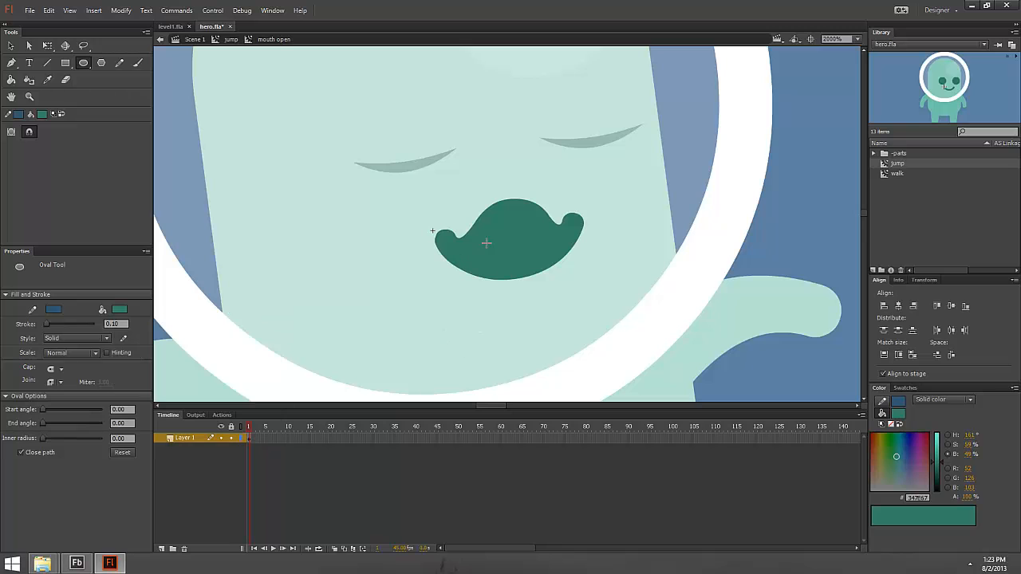
# Add a new layer, draw a circle over the middle of the mouth, and delete the circle's outline.
pyautogui.click(162, 549)
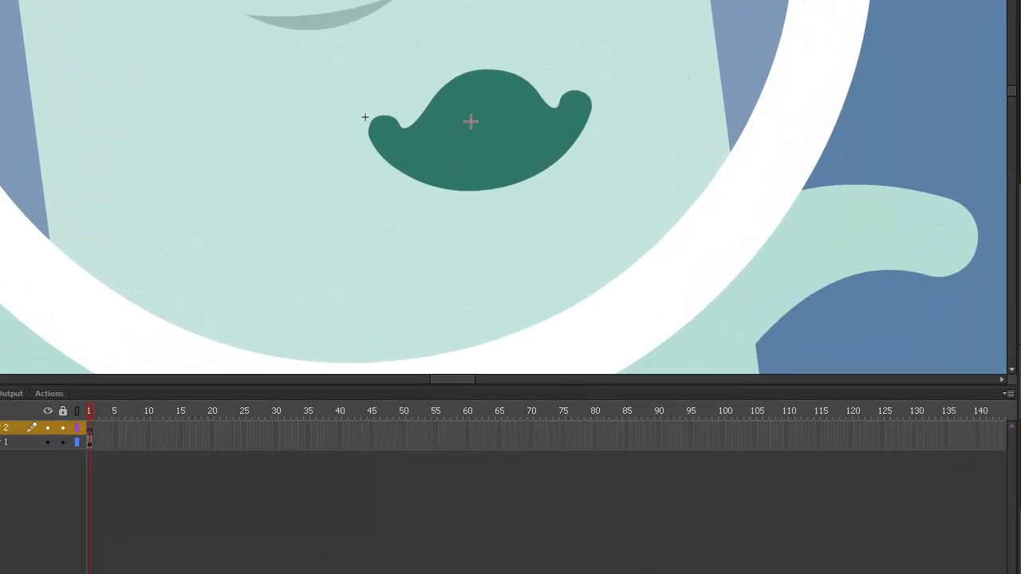
pyautogui.moveTo(471, 122); pyautogui.dragTo(533, 171)
pyautogui.press('v')
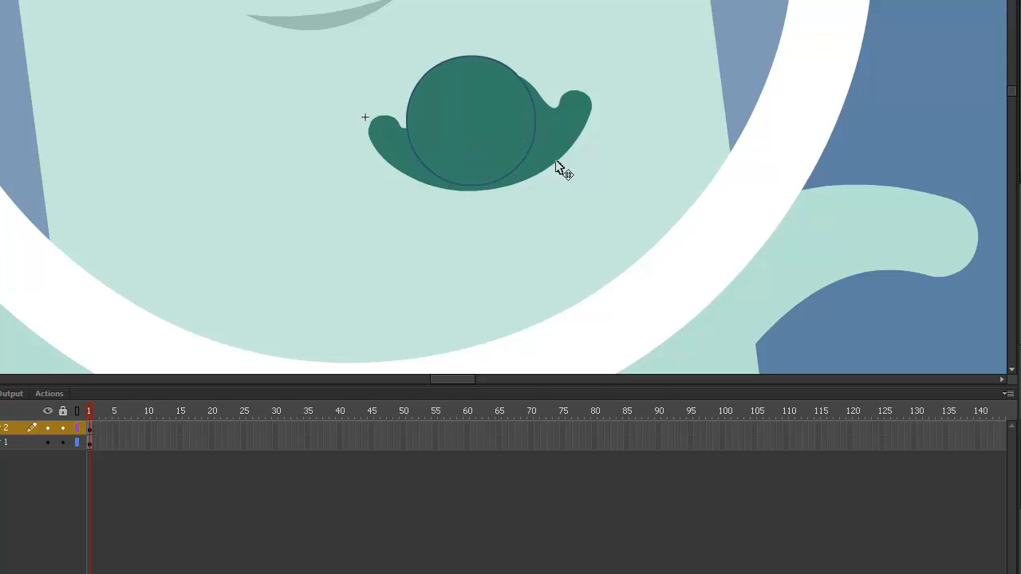
pyautogui.click(534, 136)
pyautogui.press('Delete')
# Move the circle slightly to centre it on the old mouth, and delete the old mouth shape on Layer 1.
pyautogui.click(471, 136)
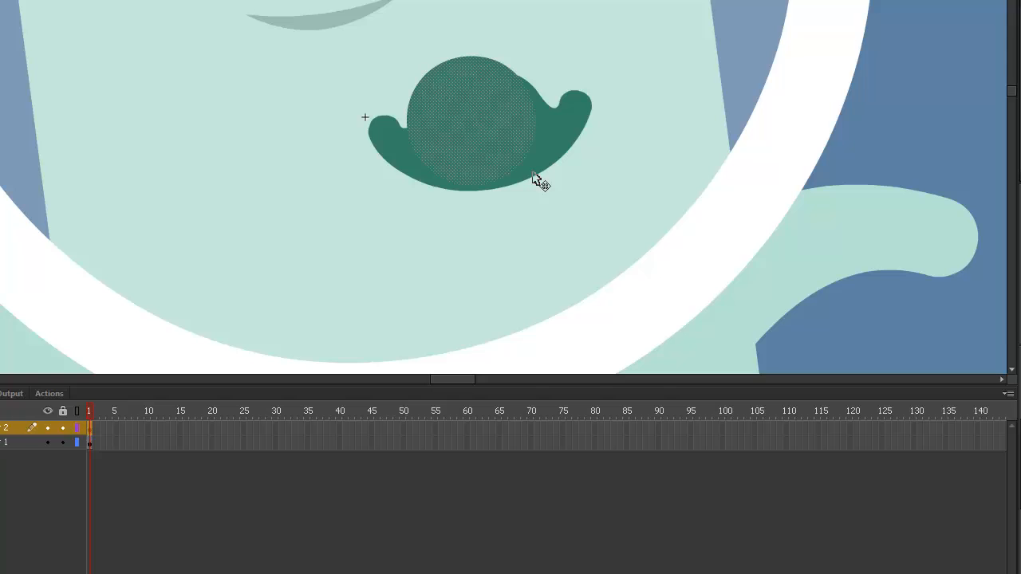
pyautogui.moveTo(481, 120)
pyautogui.mouseDown()
pyautogui.moveTo(506, 134)
pyautogui.moveTo(487, 131)
pyautogui.mouseUp()
pyautogui.click(620, 175)
pyautogui.click(578, 130)
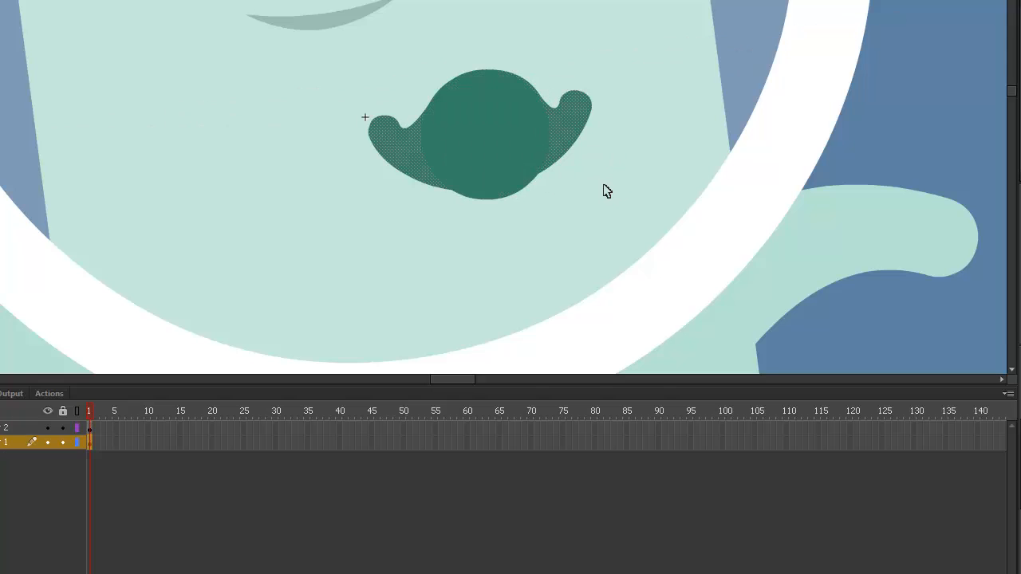
pyautogui.press('Delete')
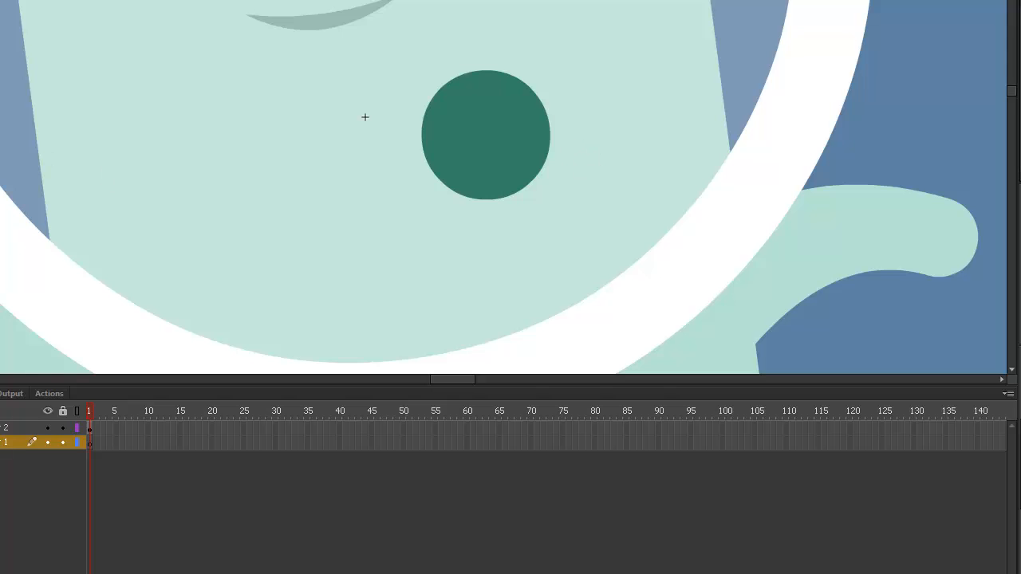
# Return to the jump clip and insert keyframes at frame 4 on the reye and leye layers.
pyautogui.click(1, 2)
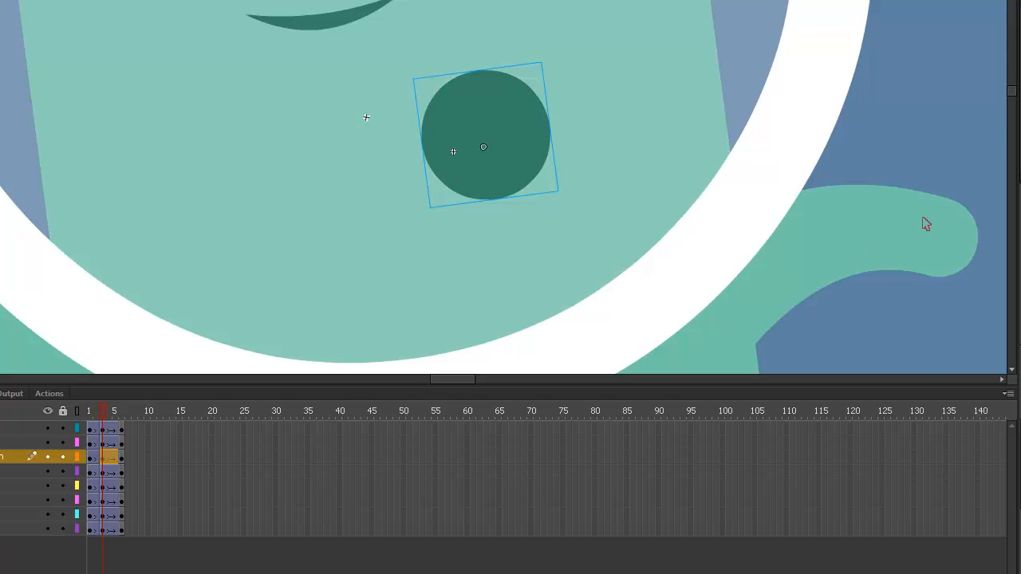
pyautogui.click(916, 104)
pyautogui.press('z')
pyautogui.keyDown('alt'); pyautogui.click(574, 164); pyautogui.keyUp('alt')
pyautogui.keyDown('alt'); pyautogui.click(411, 126); pyautogui.keyUp('alt')
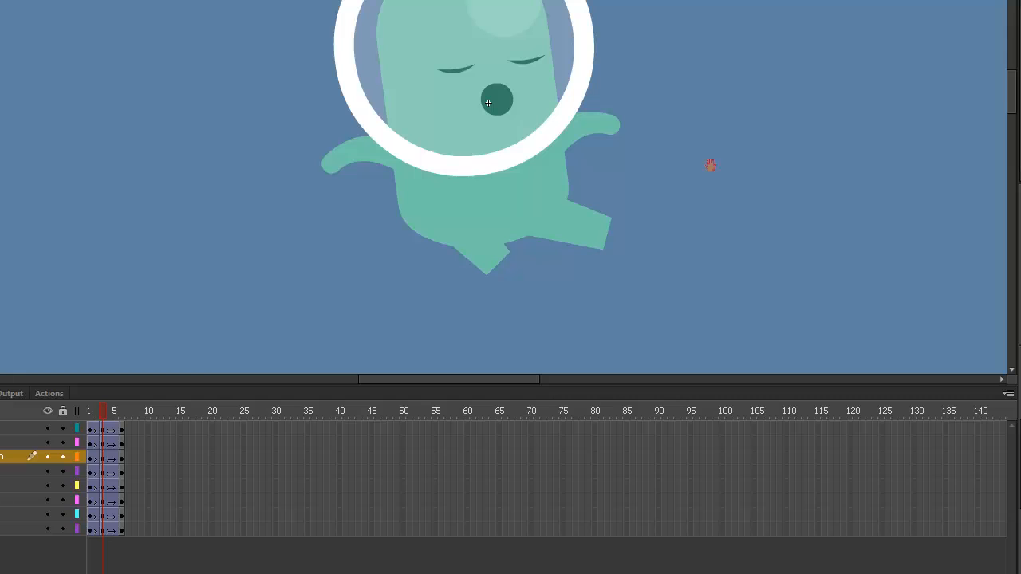
pyautogui.moveTo(775, 53); pyautogui.dragTo(756, 105)
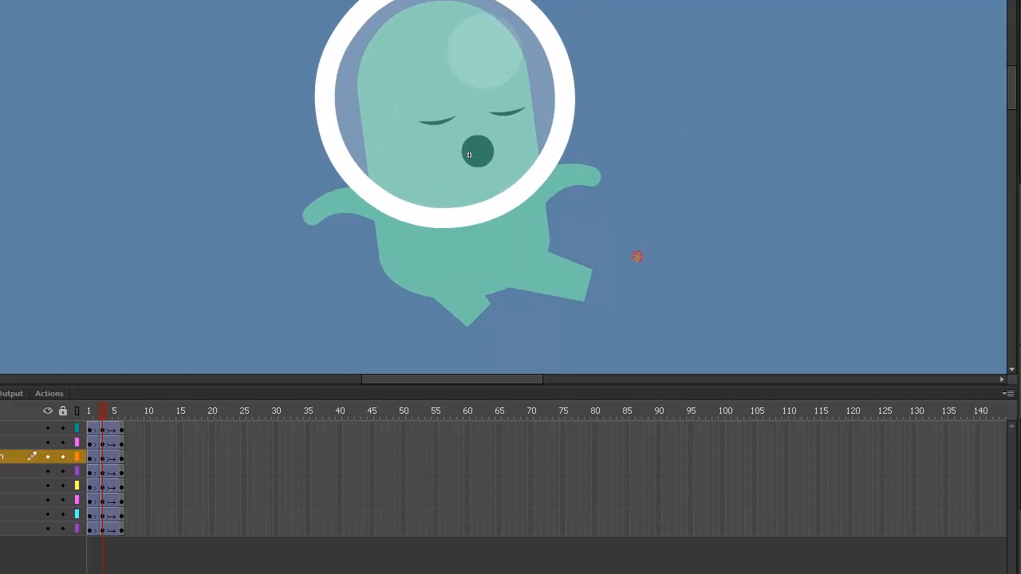
pyautogui.moveTo(637, 256); pyautogui.dragTo(635, 217)
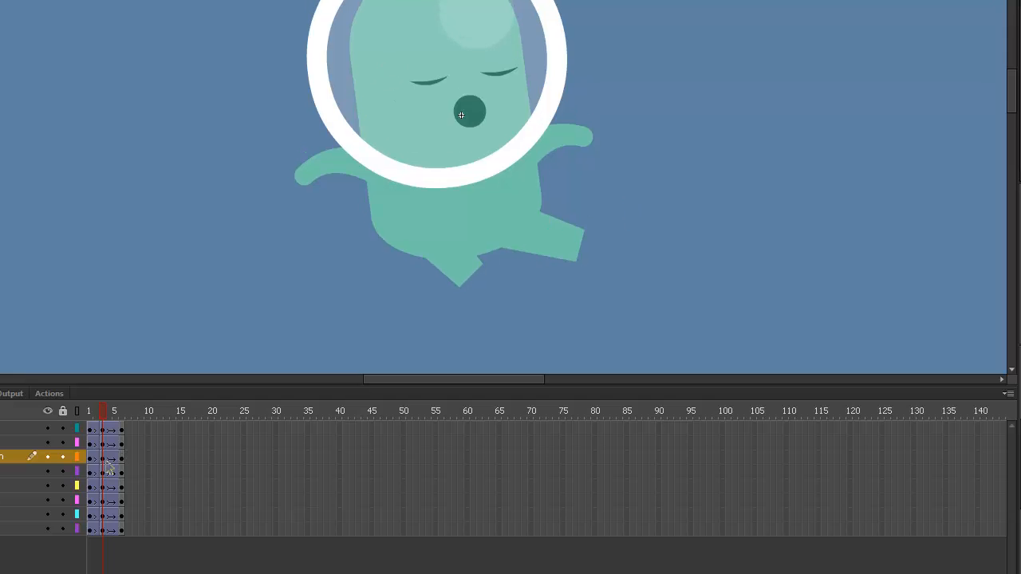
pyautogui.moveTo(104, 412)
pyautogui.mouseDown()
pyautogui.moveTo(88, 413)
pyautogui.moveTo(114, 415)
pyautogui.moveTo(91, 410)
pyautogui.moveTo(106, 413)
pyautogui.mouseUp()
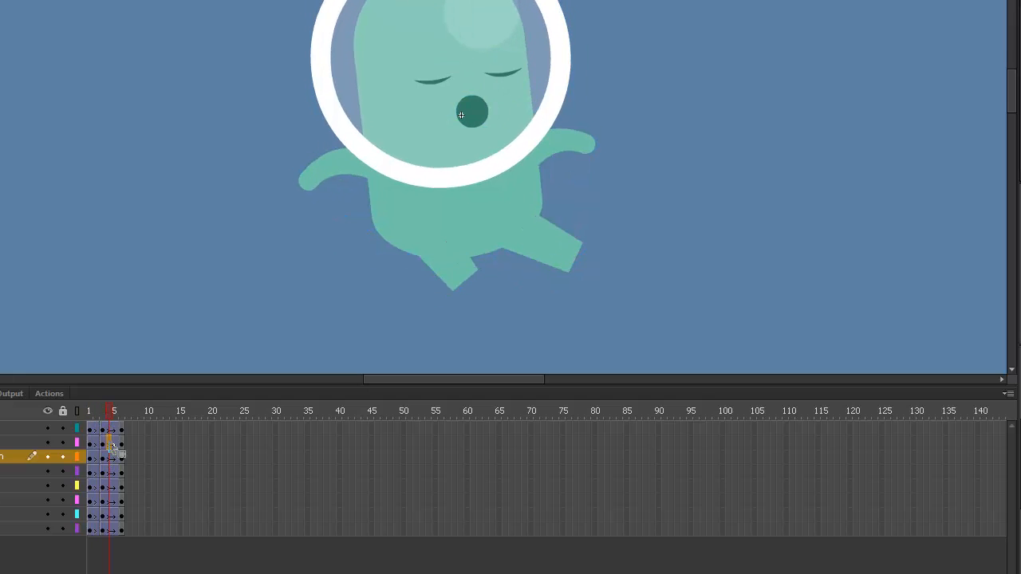
pyautogui.click(110, 443)
pyautogui.keyDown('shift'); pyautogui.click(111, 432); pyautogui.keyUp('shift')
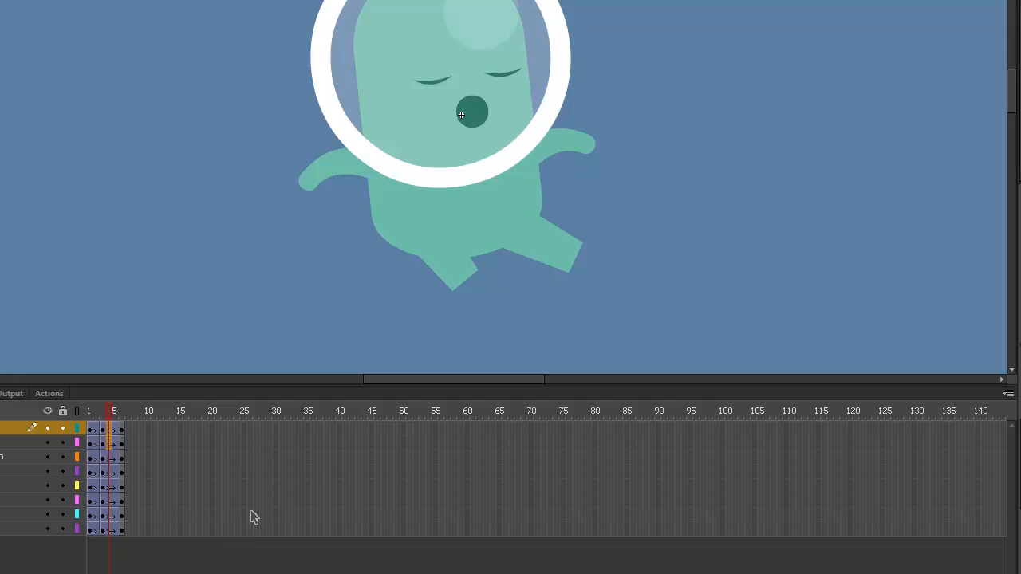
pyautogui.press('F6')
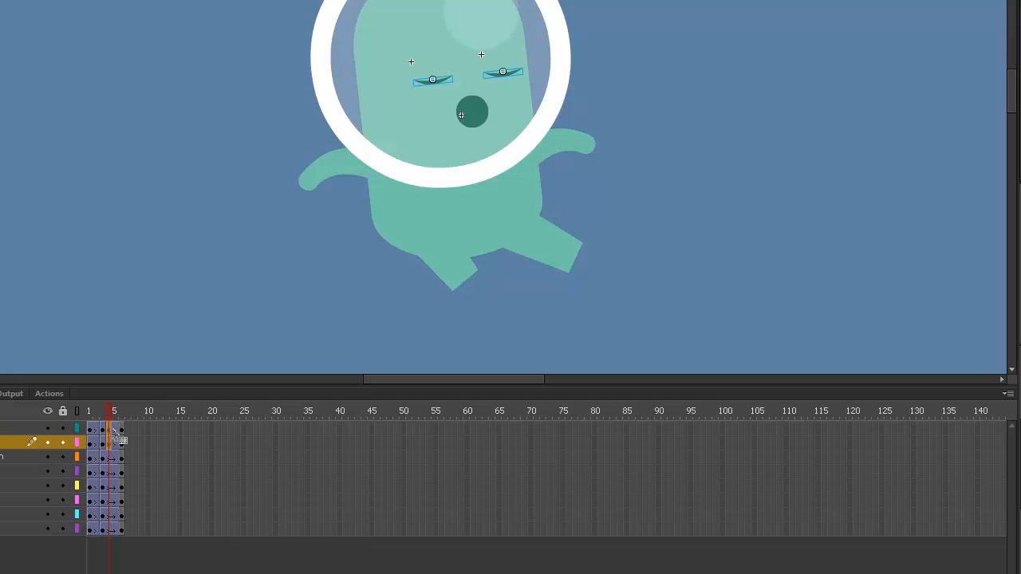
# Swap both closed eyes at keyframe 4 for the eye symbol.
pyautogui.keyDown('ctrl'); pyautogui.click(548, 91); pyautogui.keyUp('ctrl')
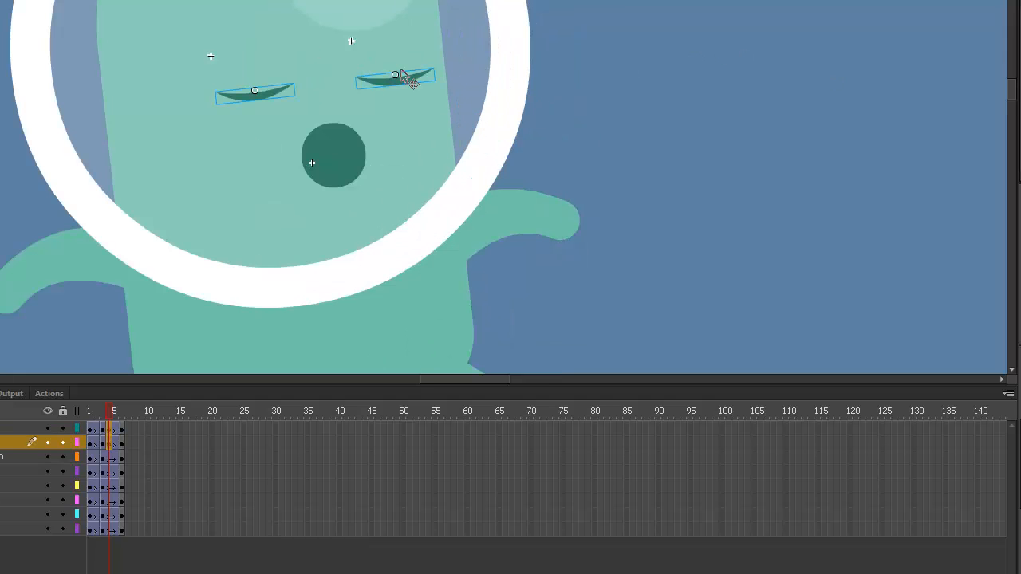
pyautogui.click(730, 115)
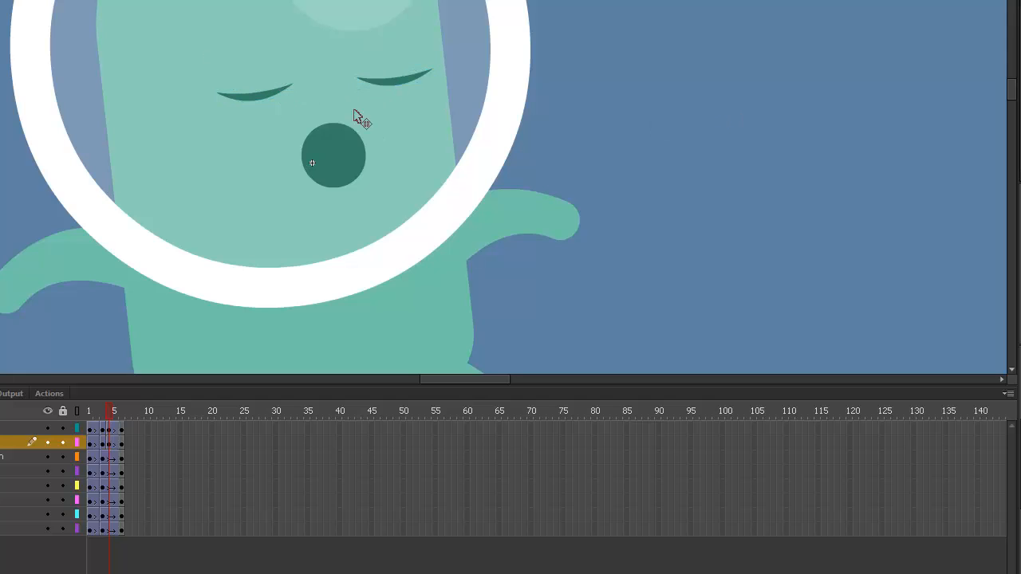
pyautogui.click(272, 94)
pyautogui.keyDown('shift'); pyautogui.click(411, 79); pyautogui.keyUp('shift')
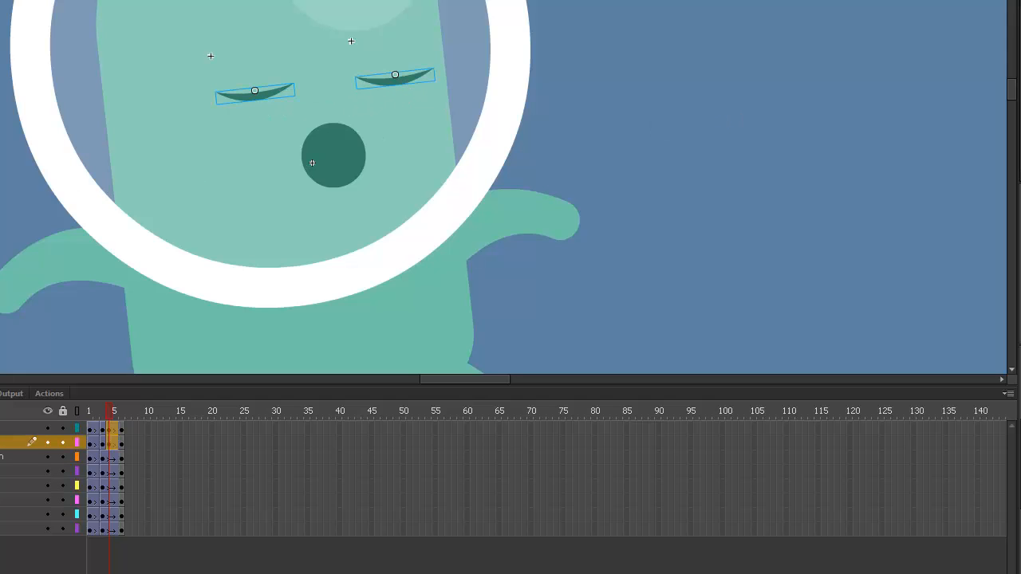
pyautogui.click(420, 72)
pyautogui.click(649, 42)
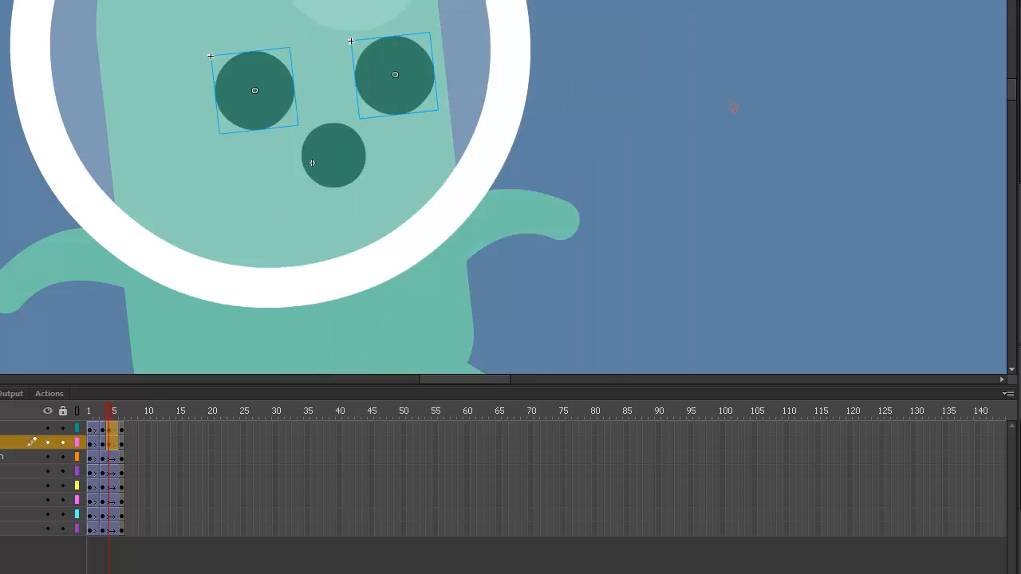
pyautogui.click(745, 176)
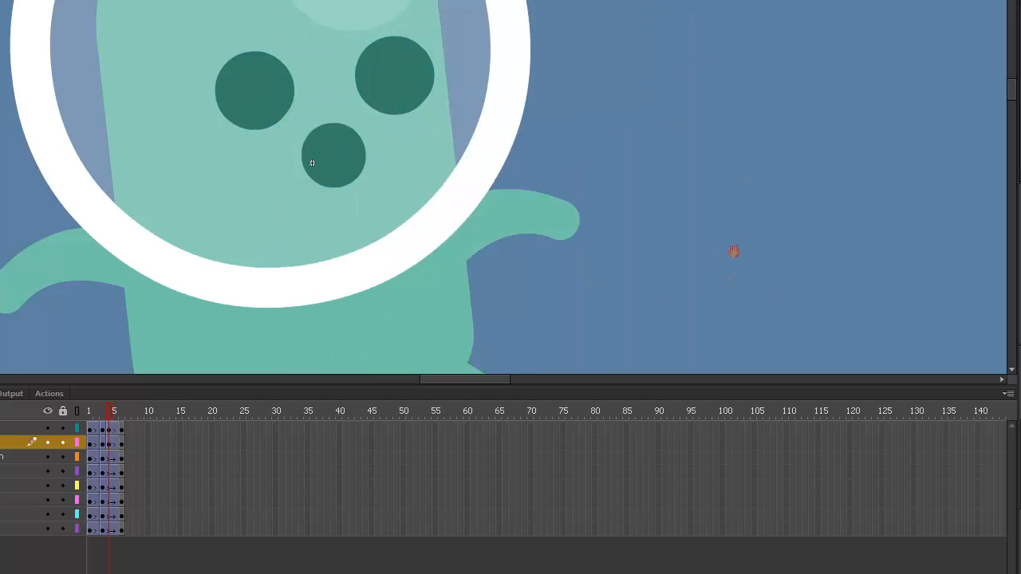
# Swap the smiling mouth at keyframe 6 for the mouth open symbol.
pyautogui.moveTo(399, 272); pyautogui.dragTo(427, 207)
pyautogui.moveTo(110, 416)
pyautogui.mouseDown()
pyautogui.moveTo(134, 415)
pyautogui.moveTo(98, 415)
pyautogui.moveTo(118, 415)
pyautogui.mouseUp()
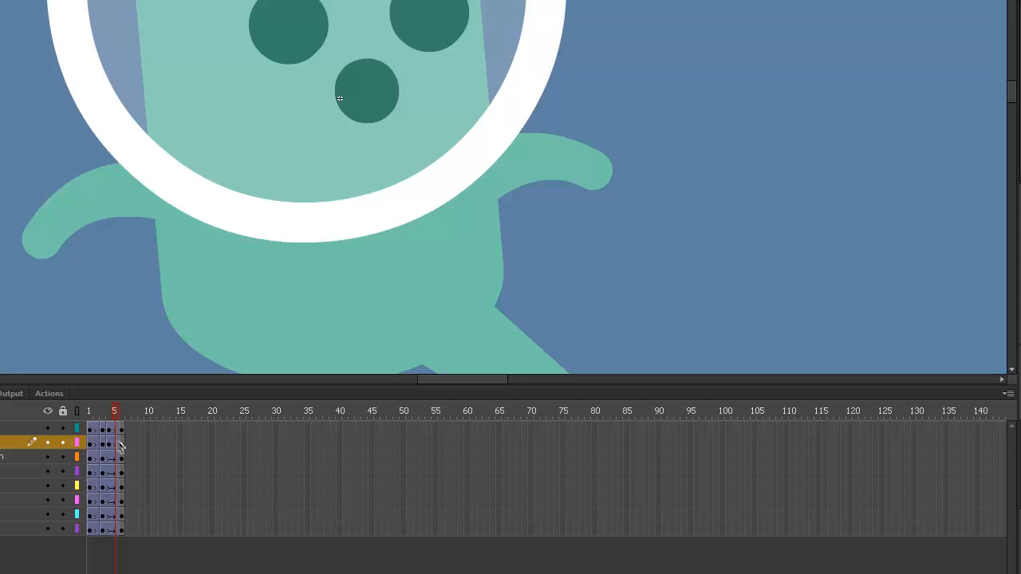
pyautogui.click(121, 443)
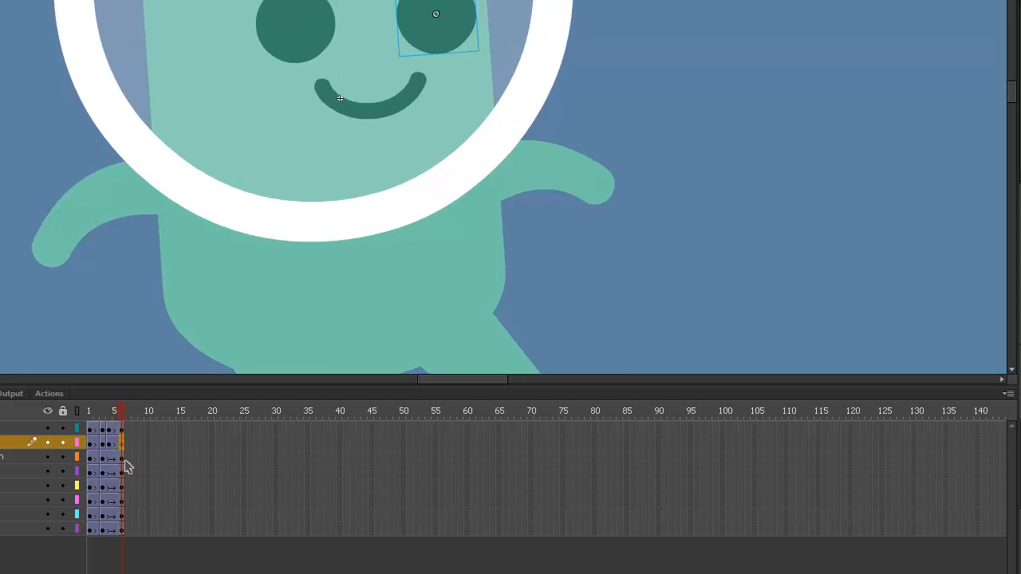
pyautogui.click(122, 457)
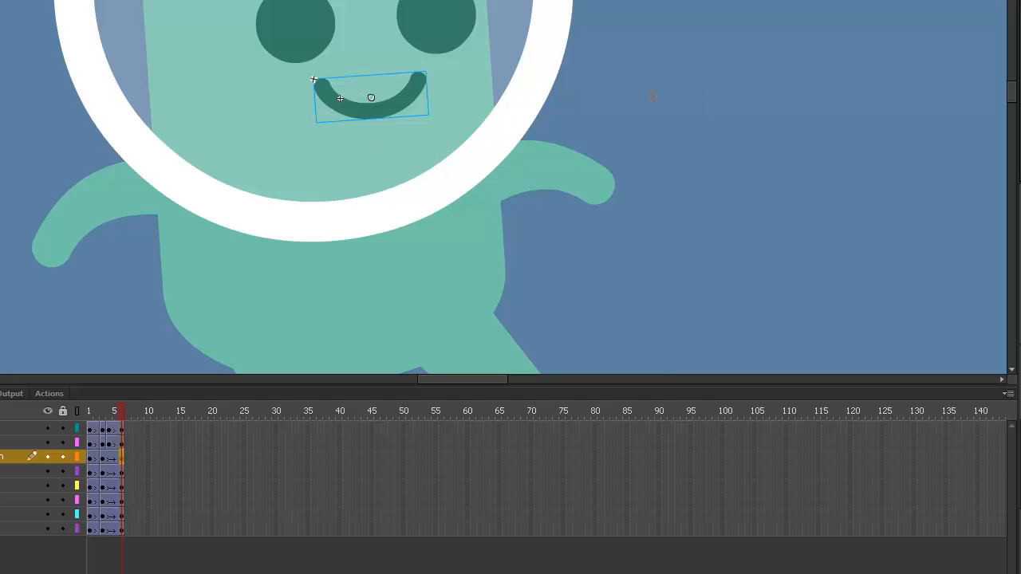
pyautogui.click(648, 94)
pyautogui.click(370, 114)
pyautogui.click(0, 262)
pyautogui.click(438, 179)
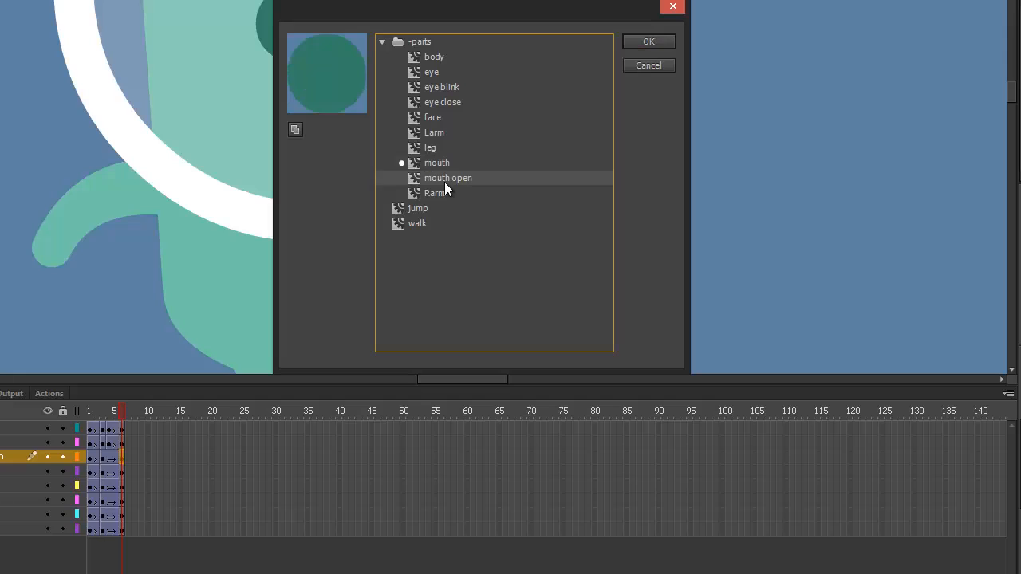
pyautogui.click(648, 41)
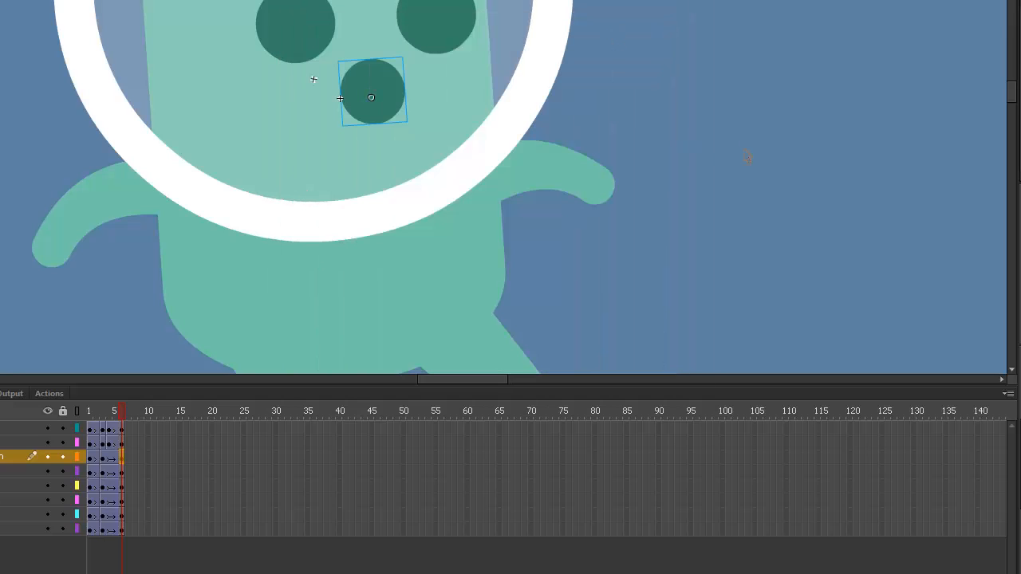
# Play and scrub through the jump animation and examine how the eyes and mouth change across frames 1 to 6.
pyautogui.moveTo(115, 411); pyautogui.dragTo(119, 412)
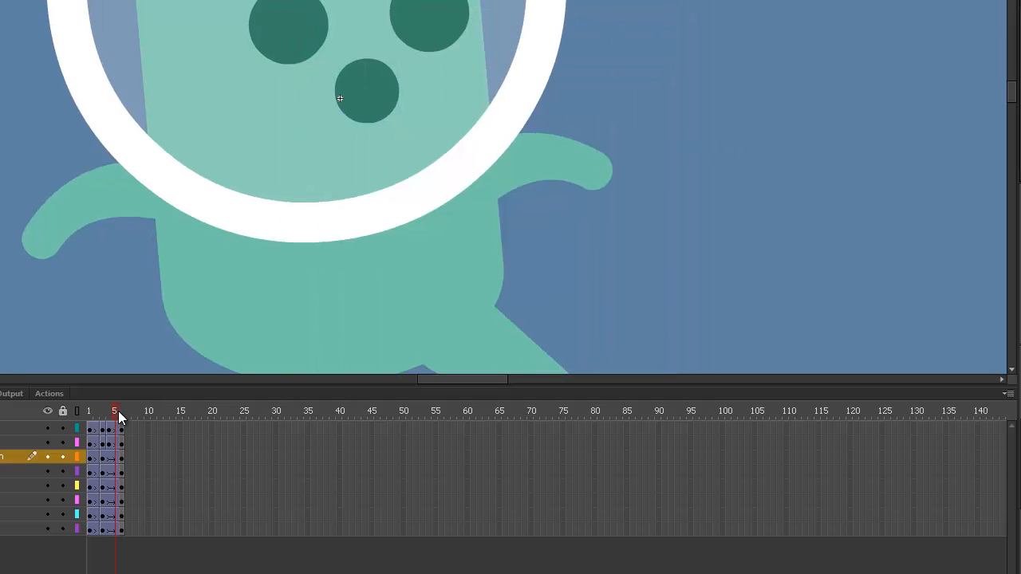
pyautogui.press('Return')
pyautogui.click(680, 236)
pyautogui.moveTo(587, 162); pyautogui.dragTo(665, 234)
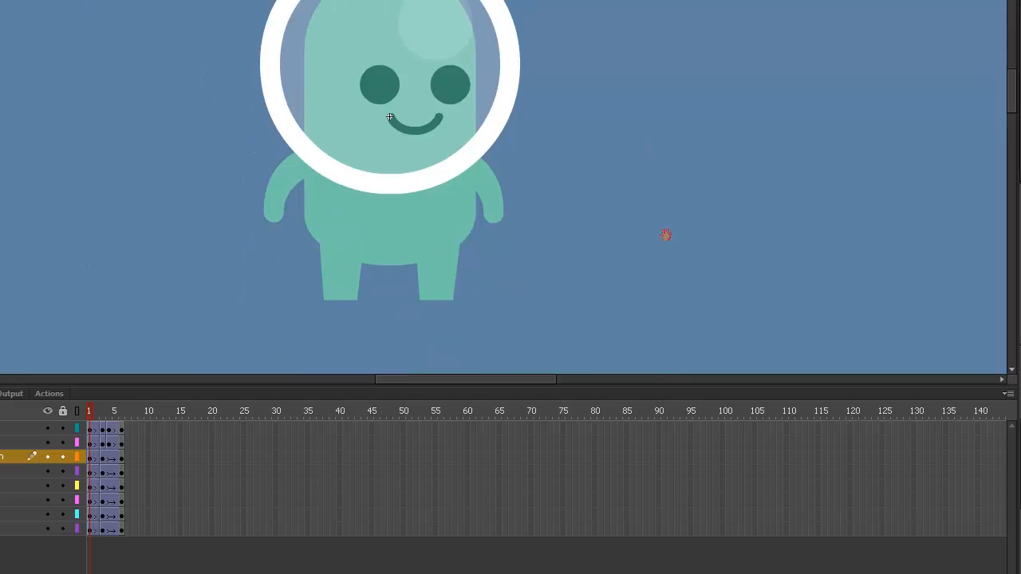
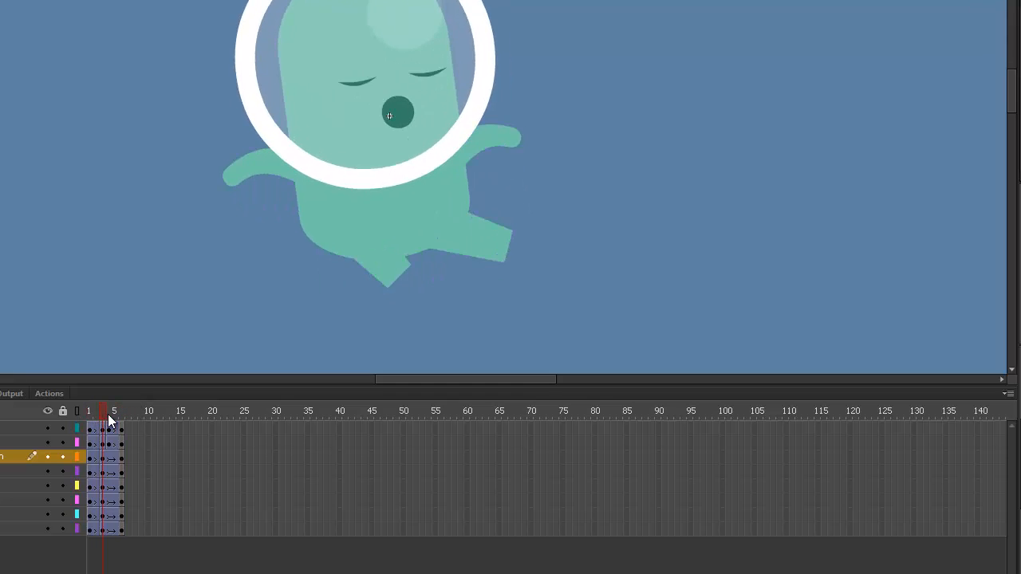
pyautogui.moveTo(114, 416); pyautogui.dragTo(71, 423)
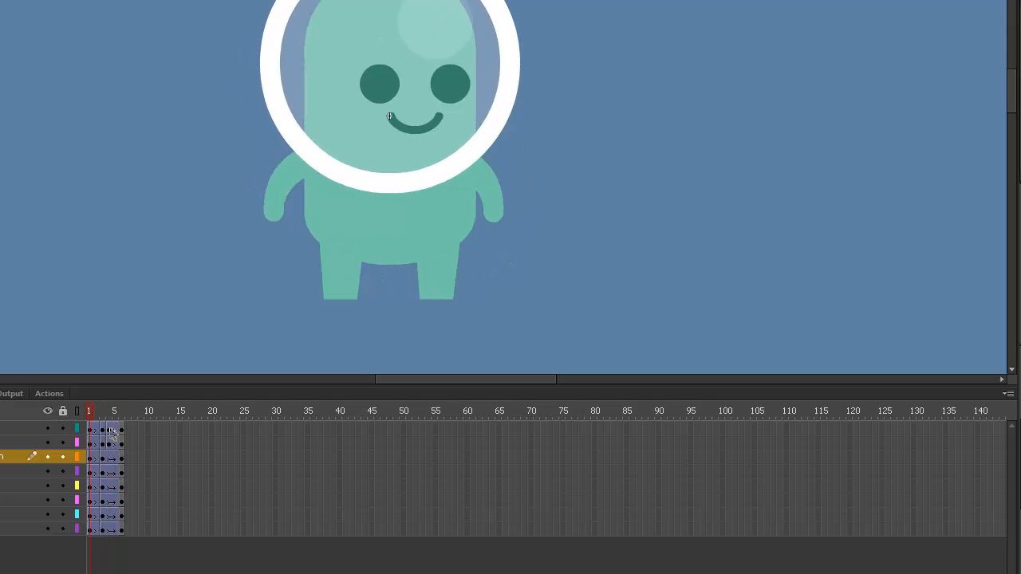
pyautogui.click(109, 429)
pyautogui.click(102, 428)
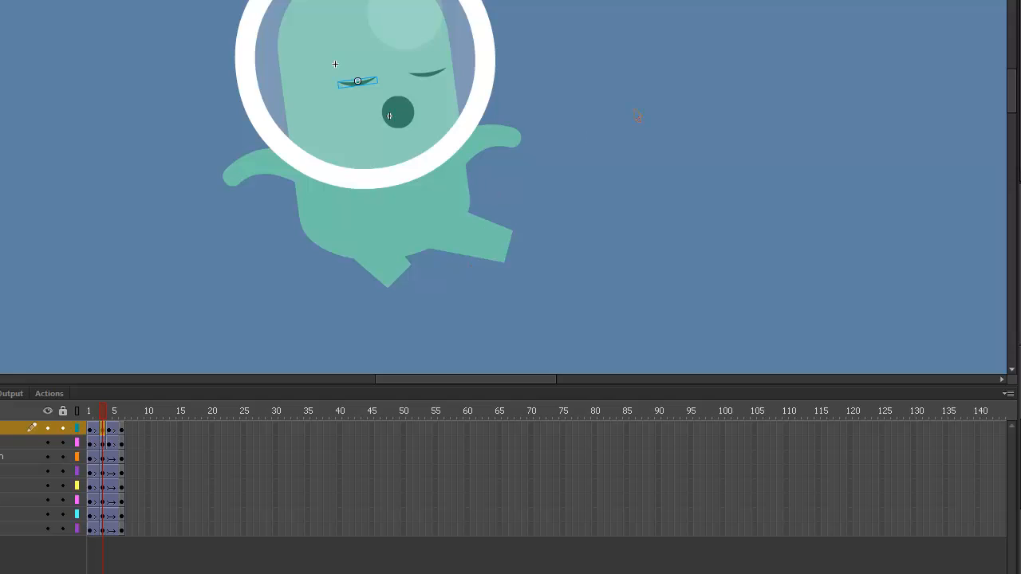
pyautogui.click(638, 117)
# Swap both open eyes at keyframe 1 of the jump clip for the eye close symbol.
pyautogui.click(389, 111)
pyautogui.click(551, 109)
pyautogui.moveTo(543, 205); pyautogui.dragTo(620, 250)
pyautogui.click(89, 429)
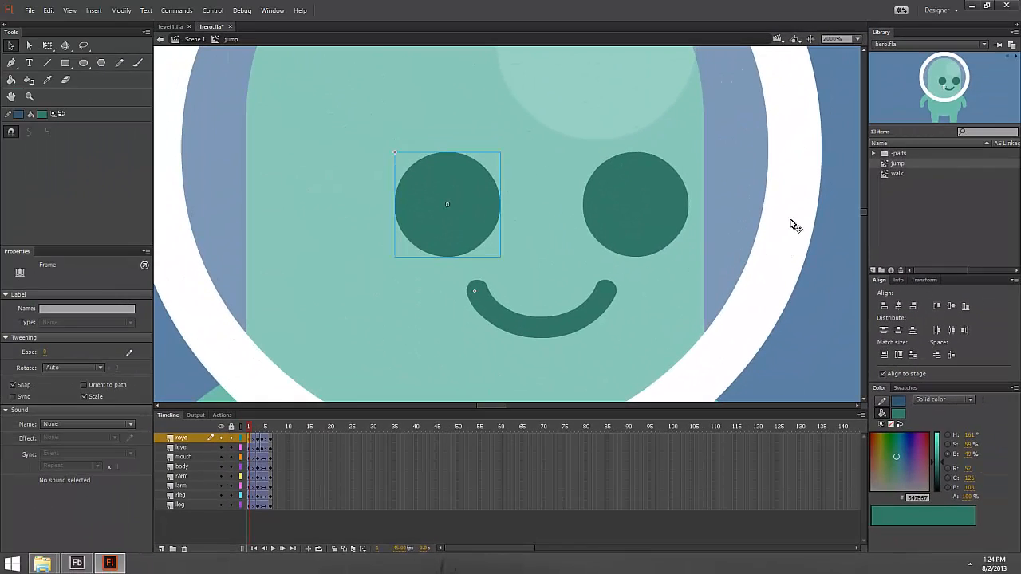
pyautogui.click(851, 338)
pyautogui.click(461, 210)
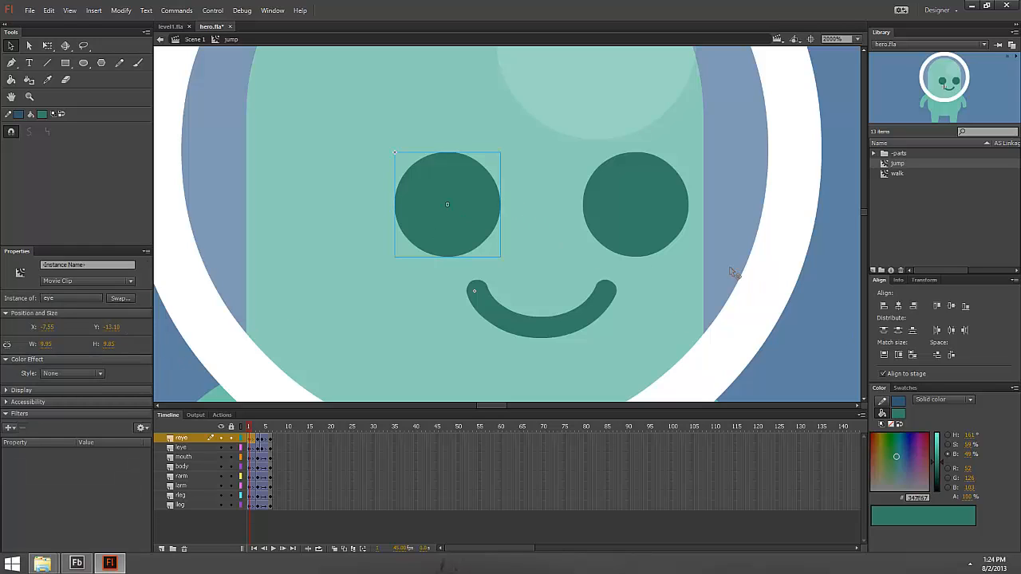
pyautogui.keyDown('shift'); pyautogui.click(636, 225); pyautogui.keyUp('shift')
pyautogui.click(118, 300)
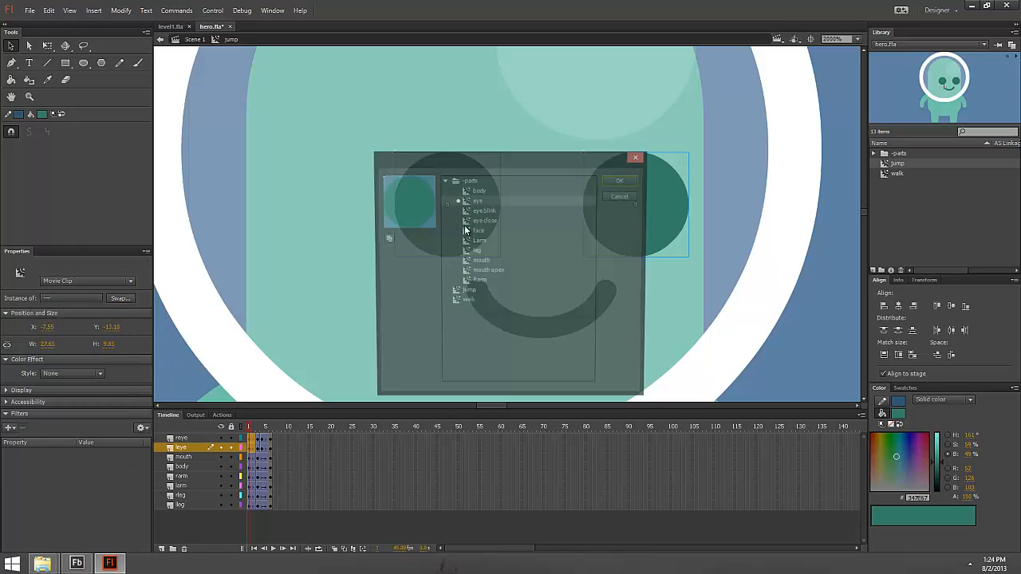
pyautogui.click(475, 220)
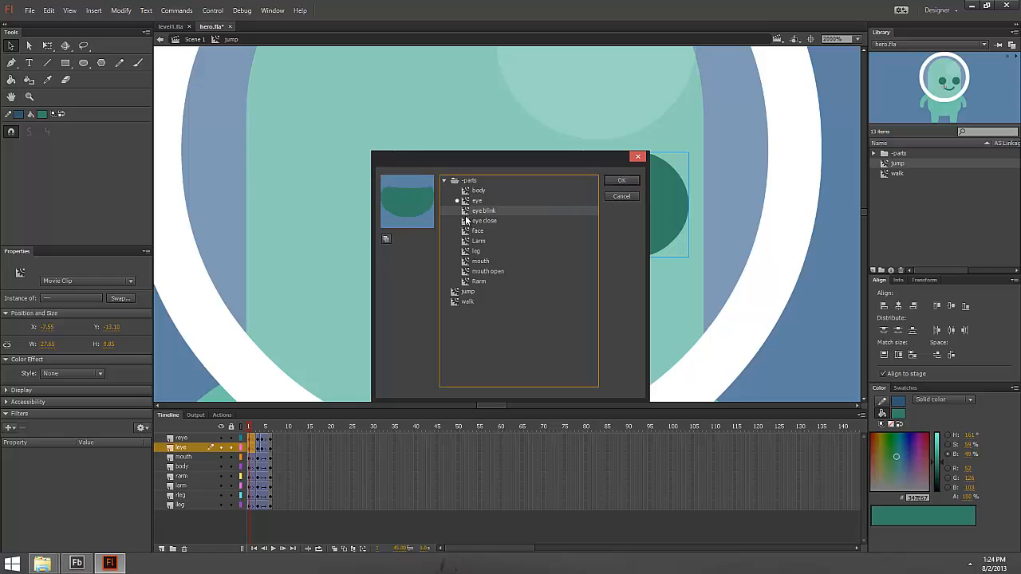
pyautogui.click(623, 181)
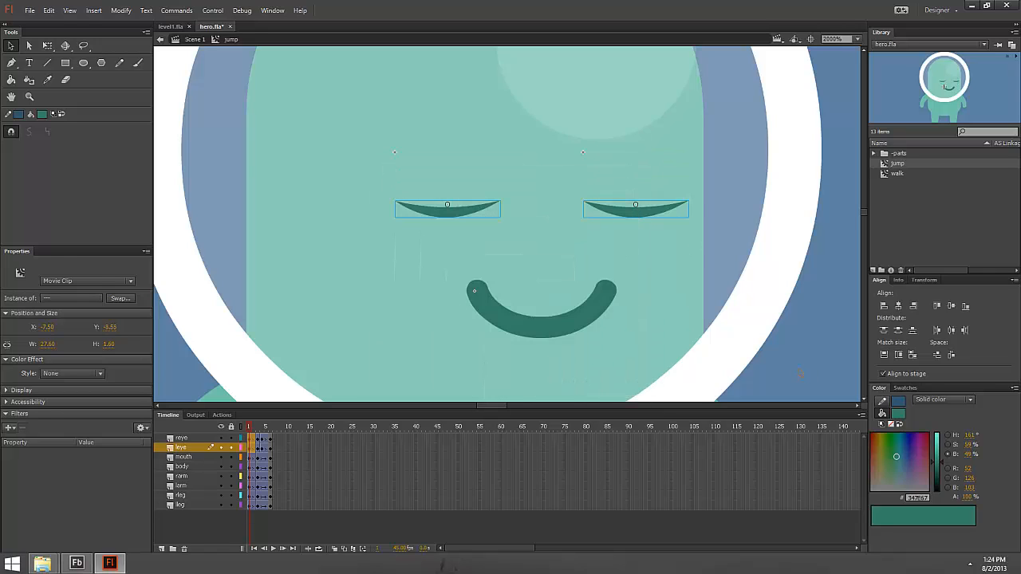
pyautogui.hotkey('ctrl', 'shift', 'a')
pyautogui.moveTo(246, 429); pyautogui.dragTo(140, 426)
# Return to the main scene and place an instance of the jump clip beside the existing hero.
pyautogui.keyDown('ctrl'); pyautogui.keyDown('alt'); pyautogui.click(415, 246); pyautogui.keyUp('alt'); pyautogui.keyUp('ctrl')
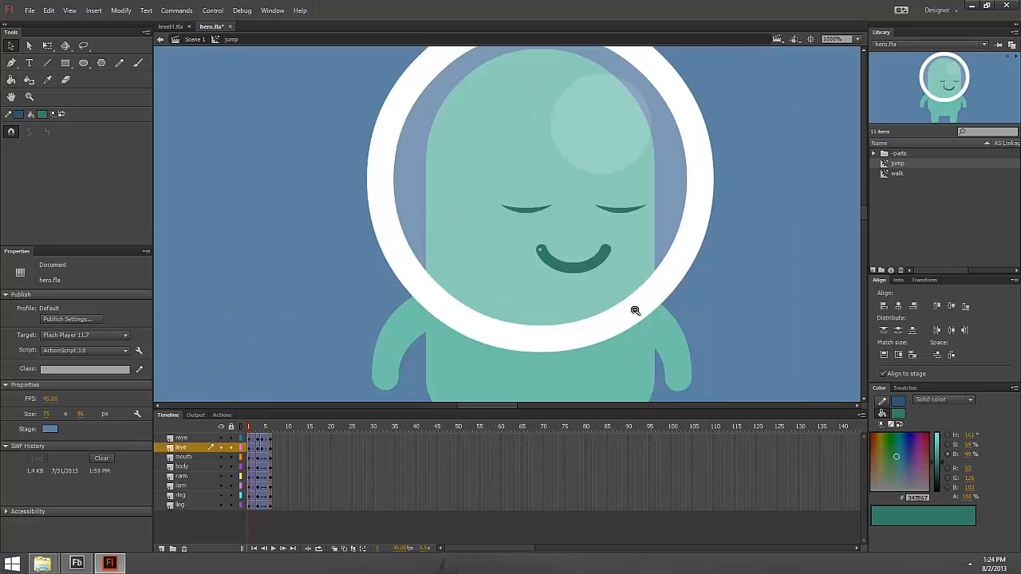
pyautogui.keyDown('ctrl'); pyautogui.keyDown('alt'); pyautogui.click(635, 310); pyautogui.keyUp('alt'); pyautogui.keyUp('ctrl')
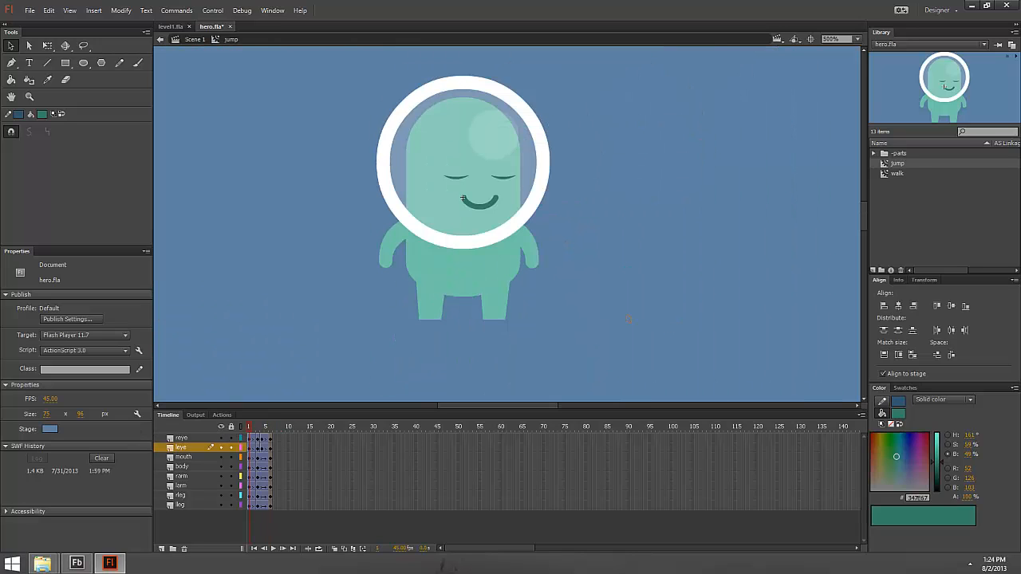
pyautogui.click(194, 39)
pyautogui.click(884, 165)
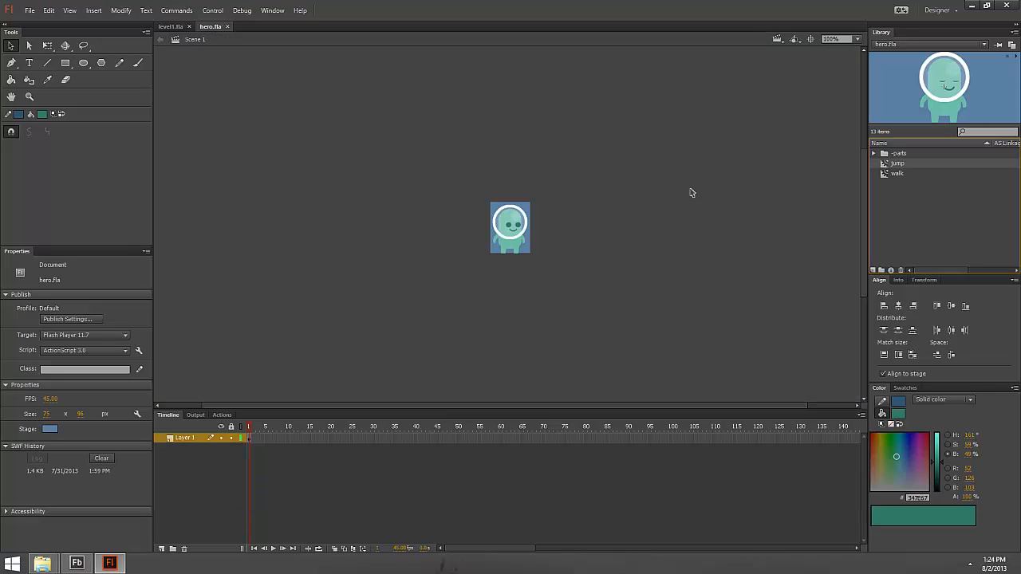
pyautogui.moveTo(953, 94); pyautogui.dragTo(565, 233)
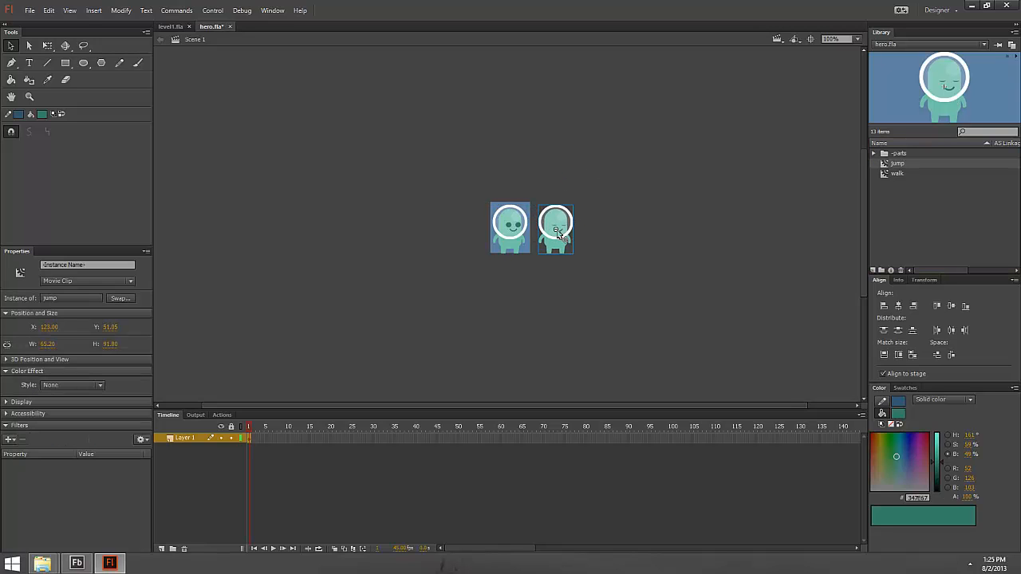
pyautogui.click(89, 265)
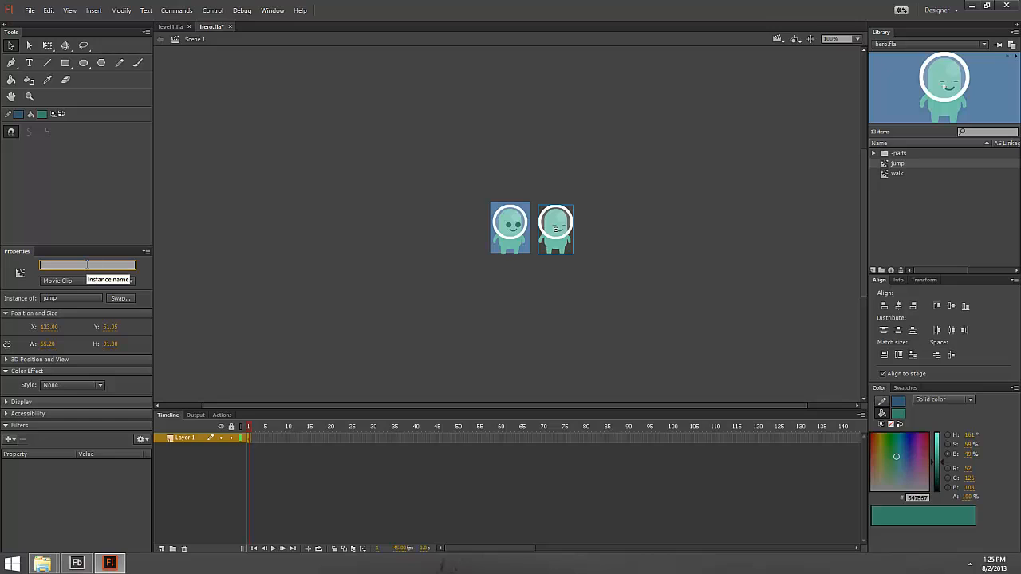
pyautogui.press('Return')
pyautogui.click(748, 272)
# Duplicate the walk movie clip in the library and name the copy idle.
pyautogui.click(889, 174)
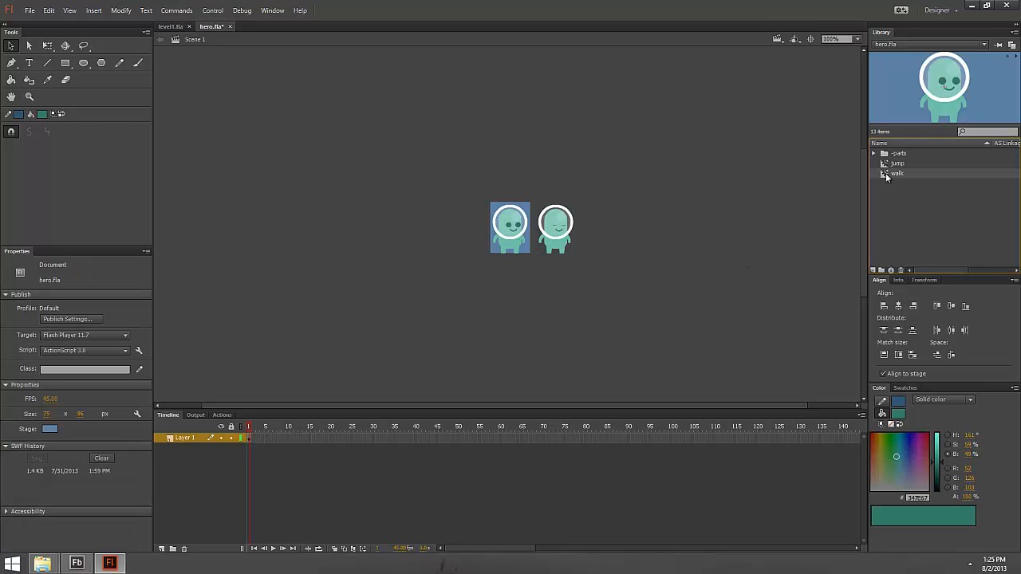
pyautogui.rightClick(886, 173)
pyautogui.click(930, 243)
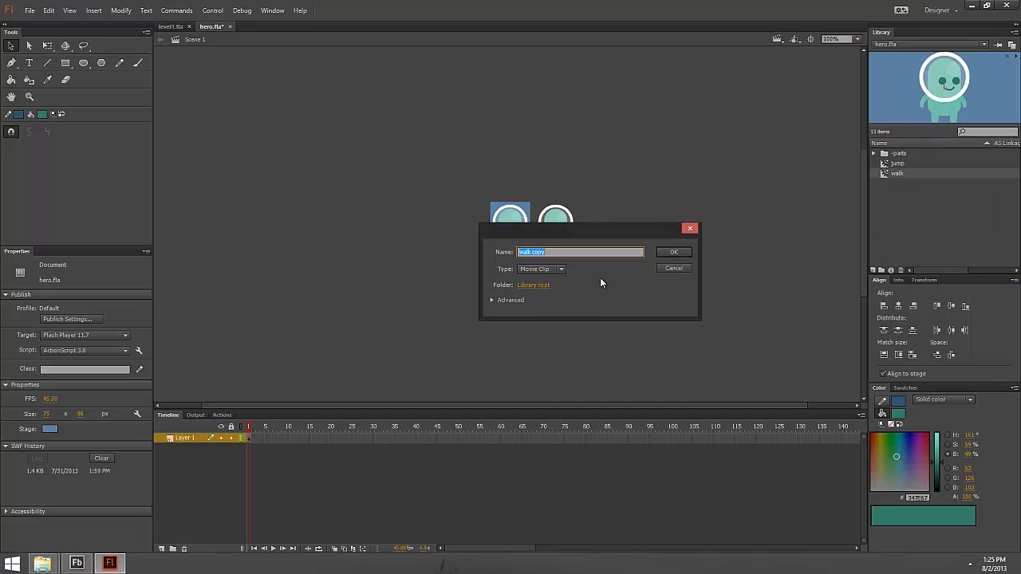
pyautogui.write('idle')
pyautogui.press('Return')
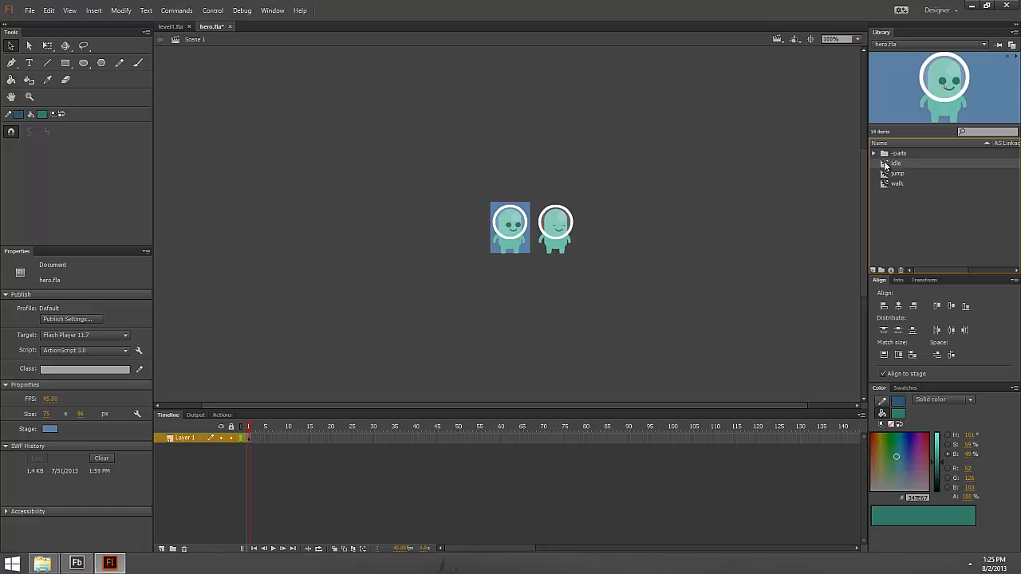
# Open the idle clip and remove the first tween span on all layers.
pyautogui.doubleClick(886, 164)
pyautogui.hotkey('ctrl', '=')
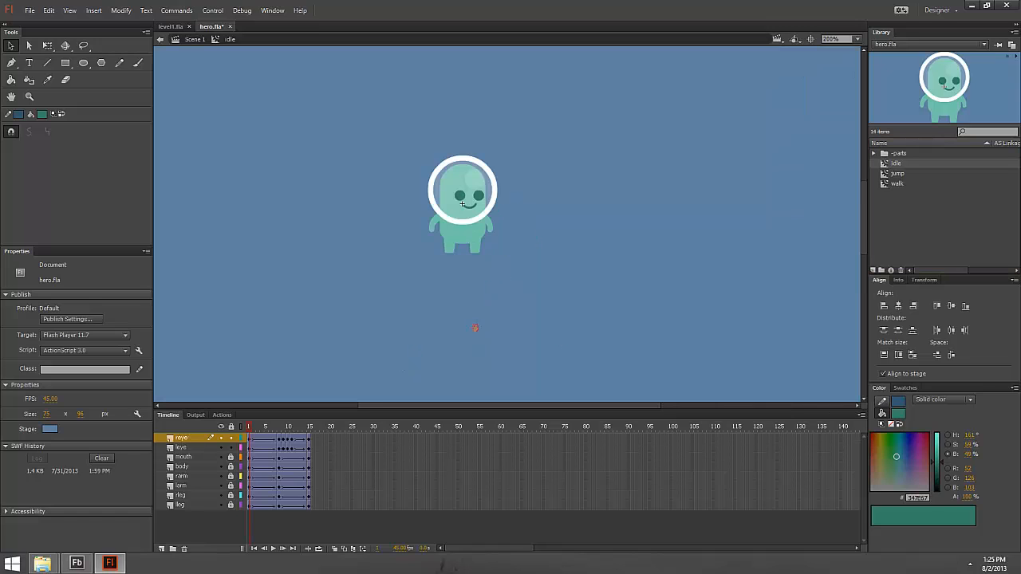
pyautogui.moveTo(477, 329); pyautogui.dragTo(507, 343)
pyautogui.moveTo(261, 440); pyautogui.dragTo(264, 505)
pyautogui.rightClick(264, 504)
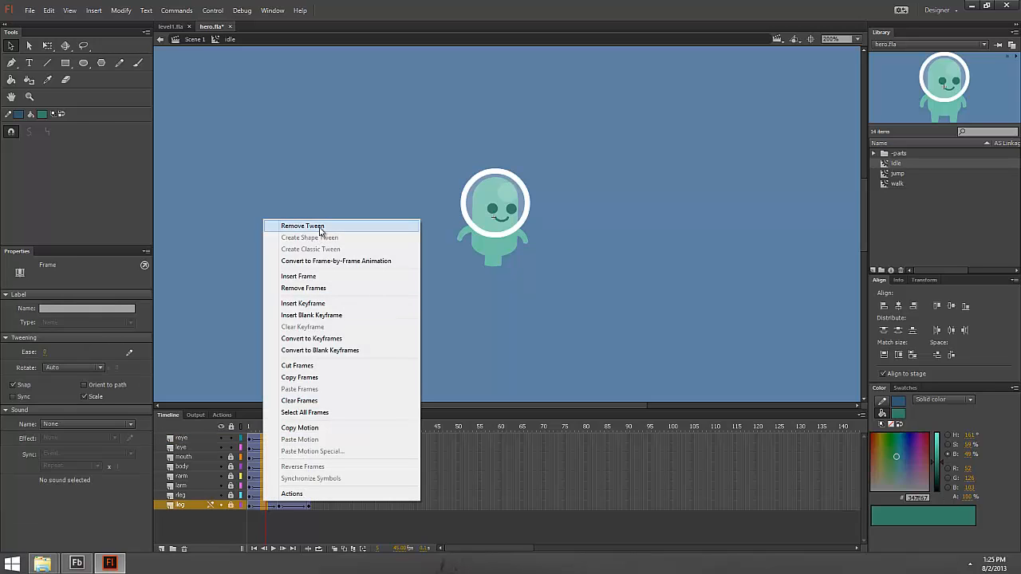
pyautogui.click(321, 227)
# Remove frames 2 to 15 on all layers of the idle clip.
pyautogui.click(255, 438)
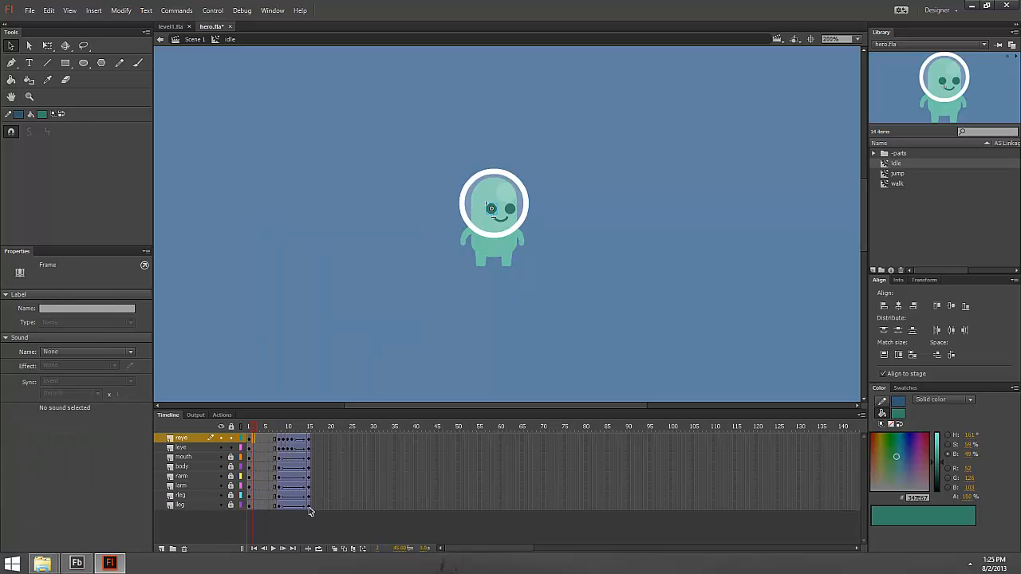
pyautogui.keyDown('shift'); pyautogui.click(310, 507); pyautogui.keyUp('shift')
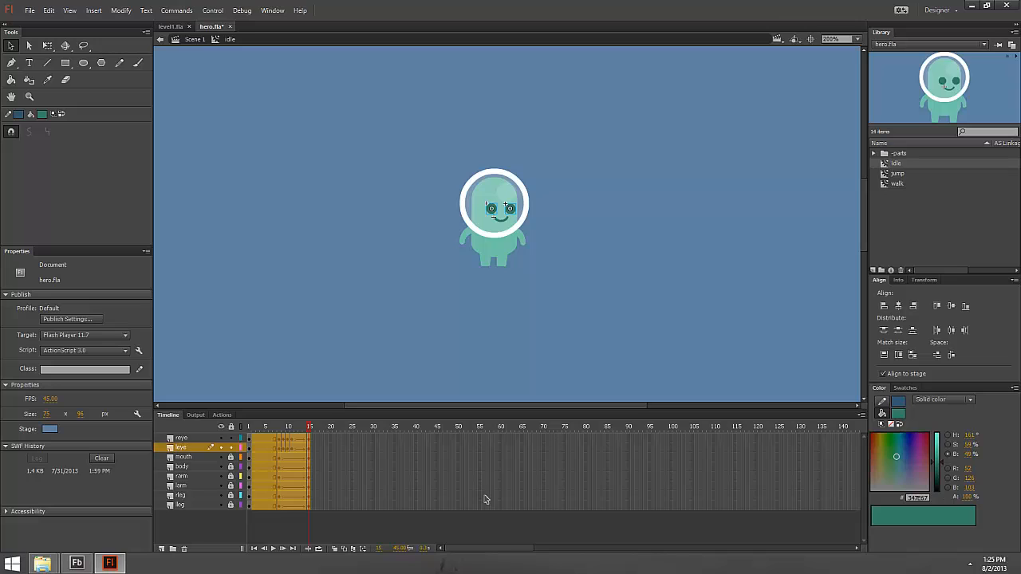
pyautogui.hotkey('shift', 'F5')
# Insert keyframes at frame 11 on all layers of the idle clip.
pyautogui.press('z')
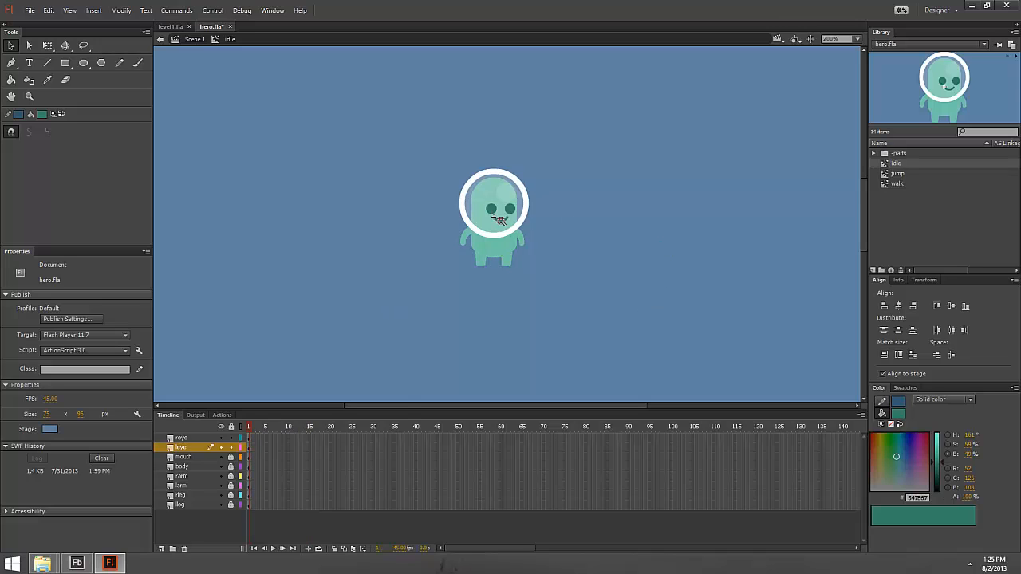
pyautogui.click(494, 217)
pyautogui.moveTo(680, 256); pyautogui.dragTo(654, 296)
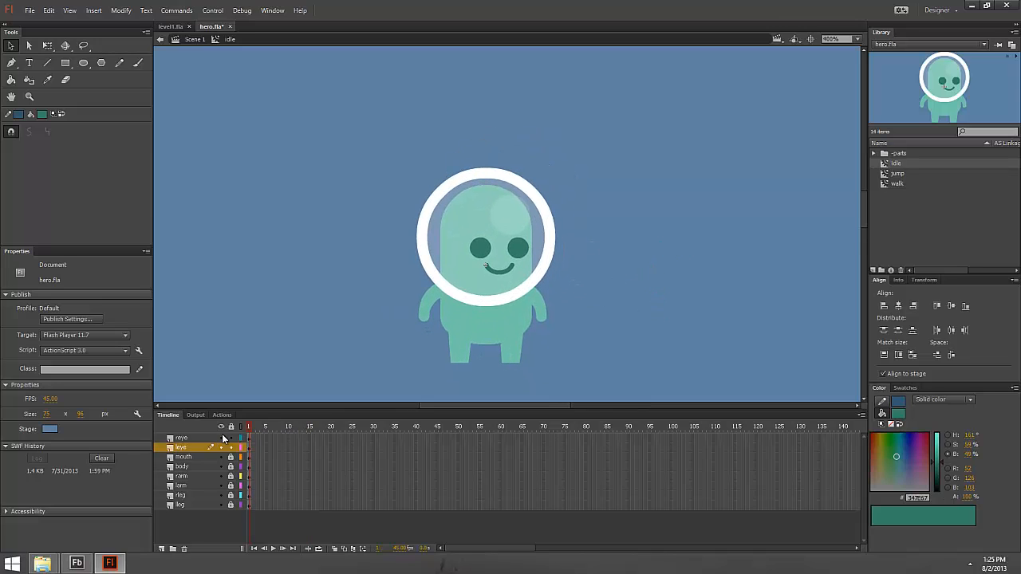
pyautogui.click(288, 438)
pyautogui.keyDown('shift'); pyautogui.click(288, 505); pyautogui.keyUp('shift')
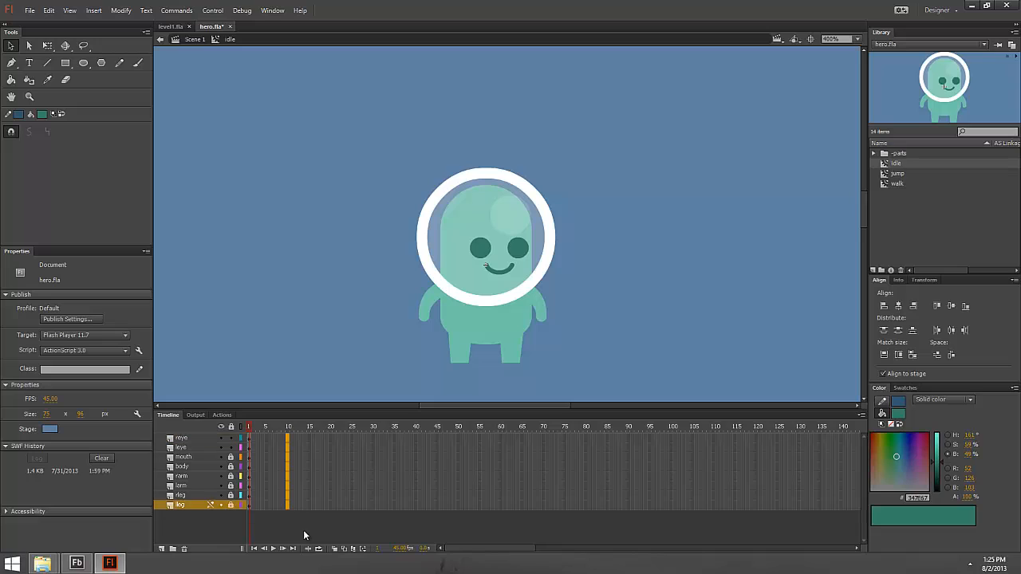
pyautogui.click(289, 439)
pyautogui.click(292, 439)
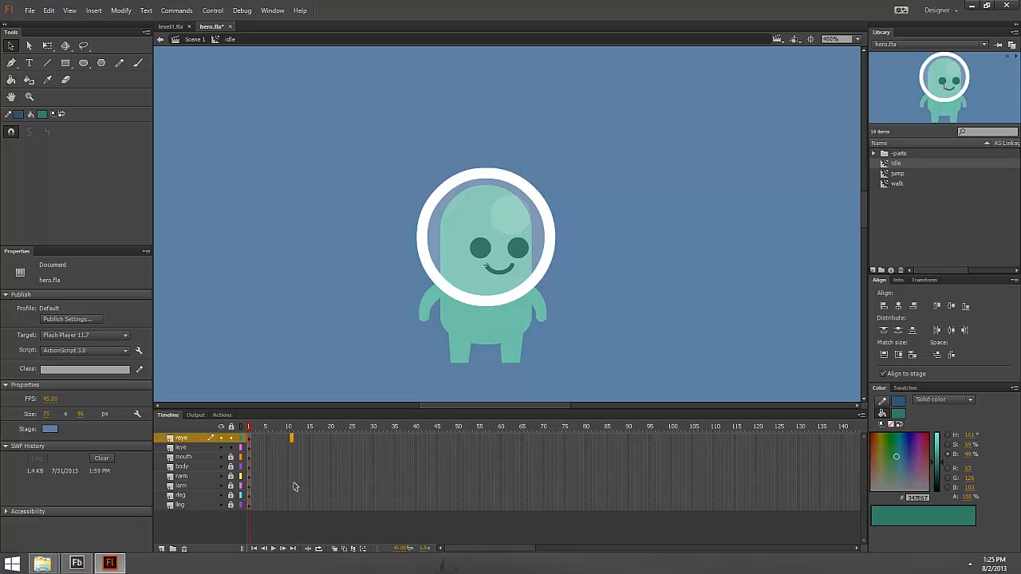
pyautogui.keyDown('shift'); pyautogui.click(292, 506); pyautogui.keyUp('shift')
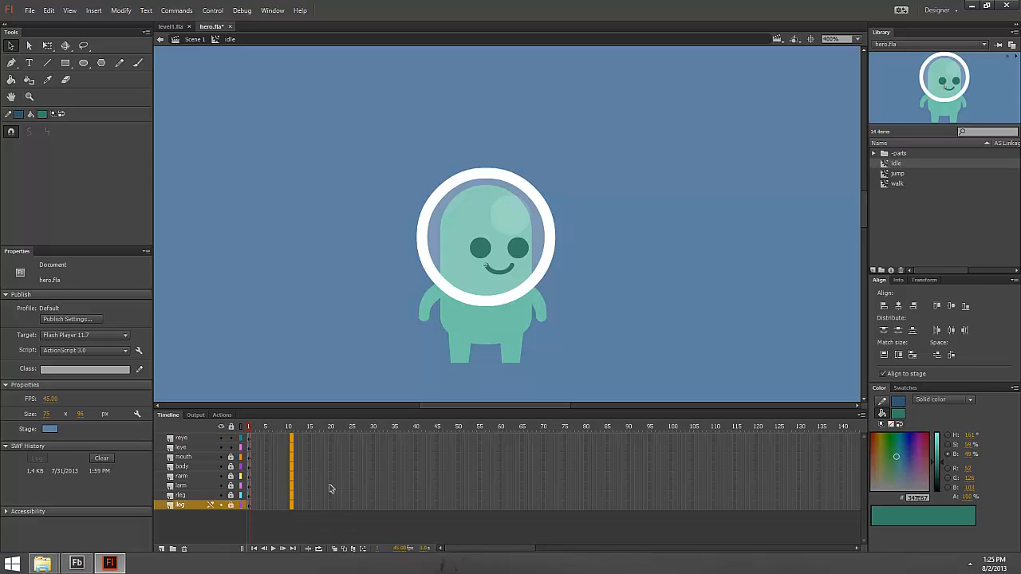
pyautogui.press('F6')
# Insert keyframes at frame 5 on all layers of the idle clip.
pyautogui.click(266, 438)
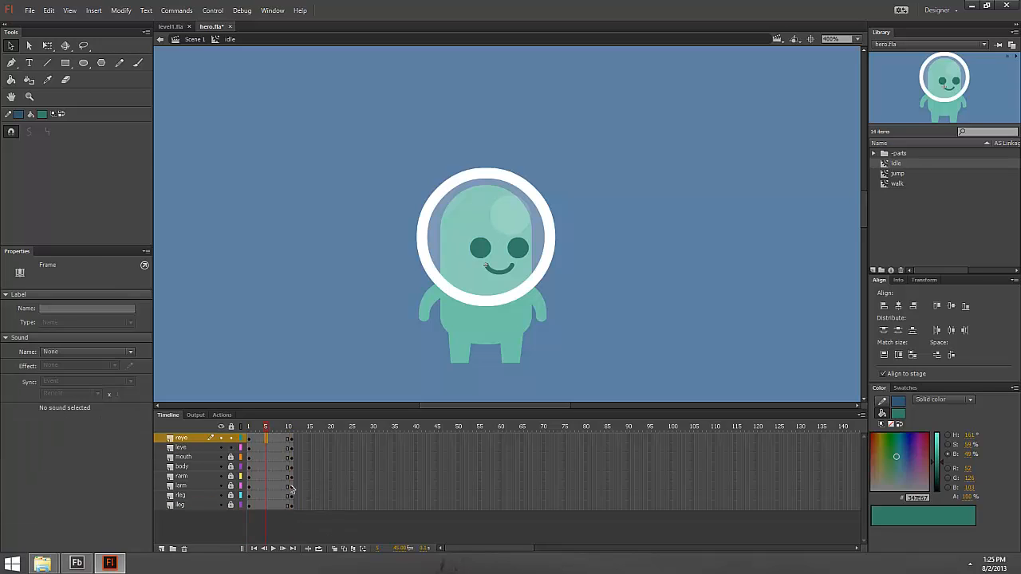
pyautogui.keyDown('shift'); pyautogui.click(267, 448); pyautogui.keyUp('shift')
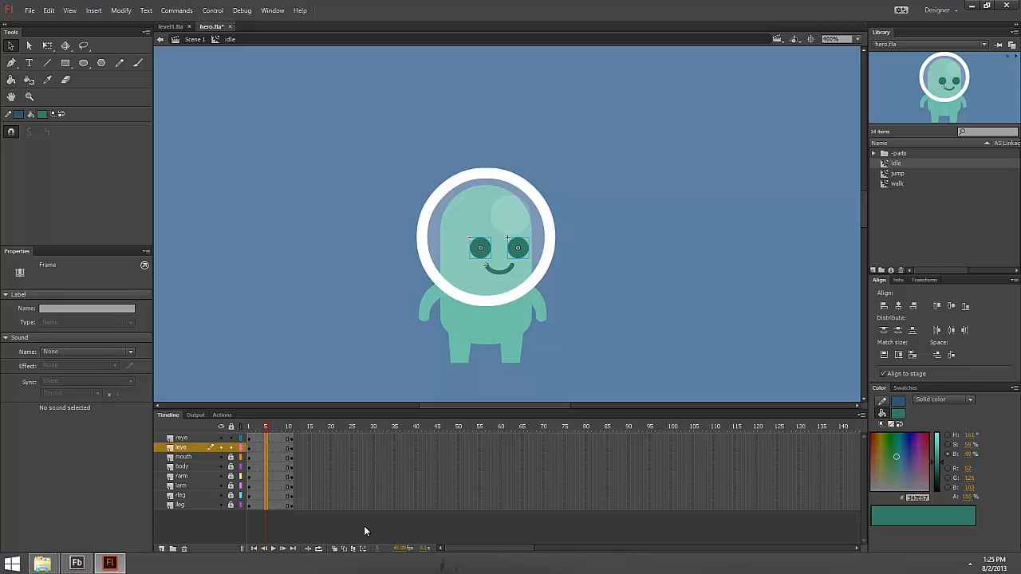
pyautogui.click(609, 319)
# Unlock the mouth, body, rarm and larm layers, keeping both leg layers locked.
pyautogui.keyDown('ctrl'); pyautogui.click(469, 268); pyautogui.keyUp('ctrl')
pyautogui.moveTo(705, 286); pyautogui.dragTo(656, 269)
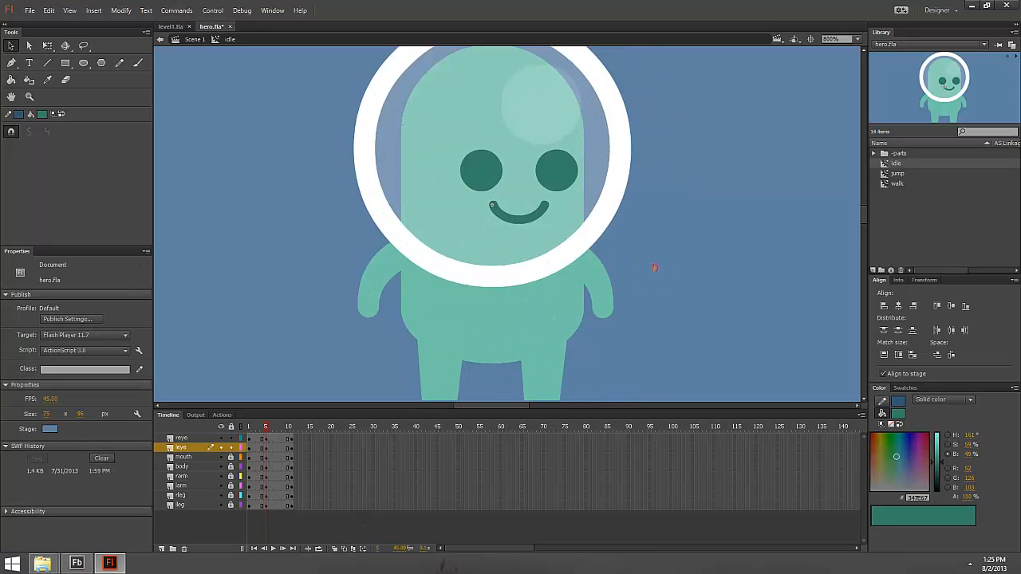
pyautogui.keyDown('ctrl'); pyautogui.keyDown('shift'); pyautogui.click(528, 292); pyautogui.keyUp('shift'); pyautogui.keyUp('ctrl')
pyautogui.click(553, 212)
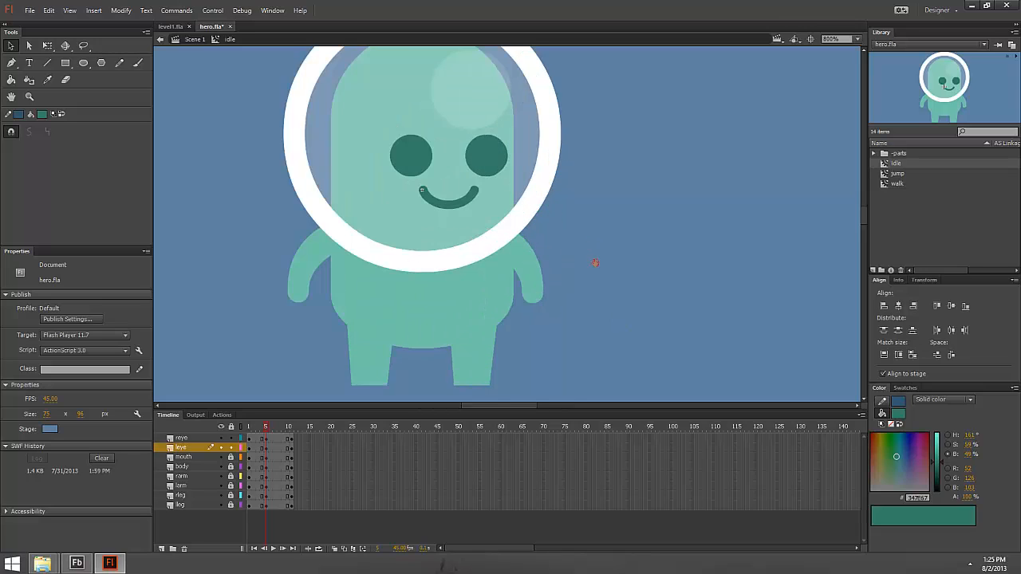
pyautogui.moveTo(595, 262); pyautogui.dragTo(594, 252)
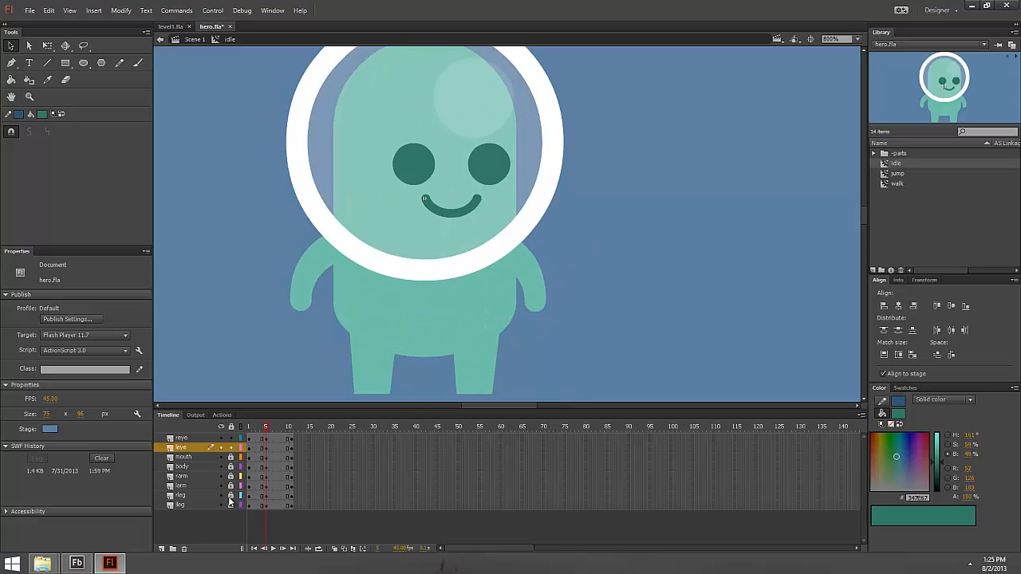
pyautogui.moveTo(230, 496); pyautogui.dragTo(231, 458)
pyautogui.click(237, 496)
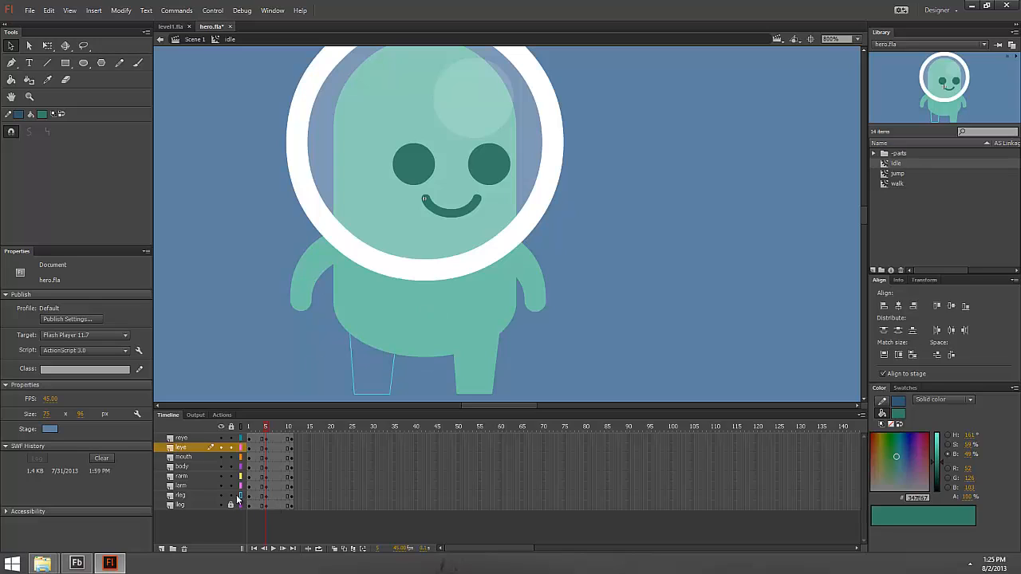
pyautogui.click(240, 497)
pyautogui.click(231, 495)
# Free-transform the eyes, mouth, body and arms at keyframe 5, moving their shared transformation point to the base of the body.
pyautogui.moveTo(269, 486); pyautogui.dragTo(270, 438)
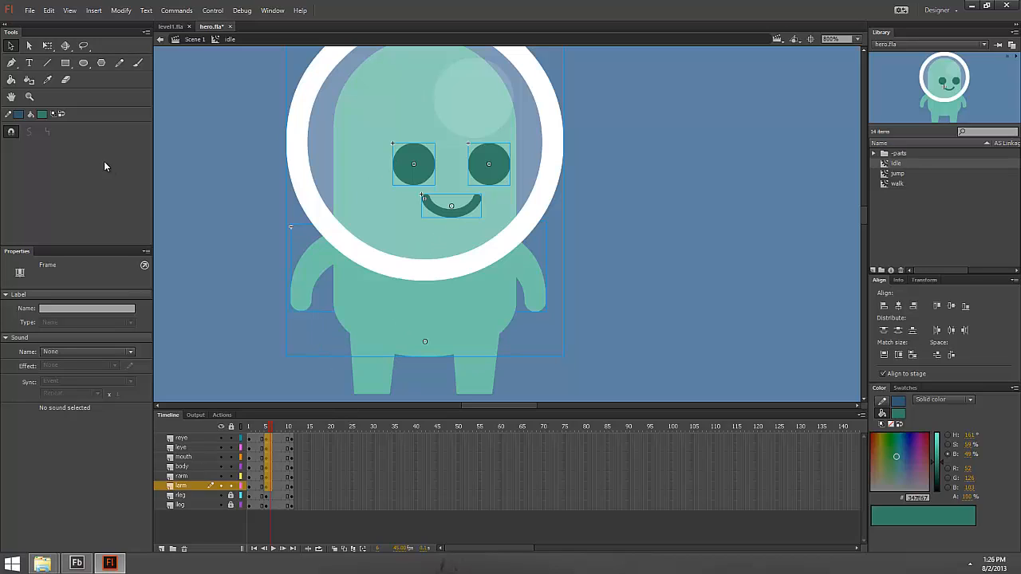
pyautogui.click(615, 335)
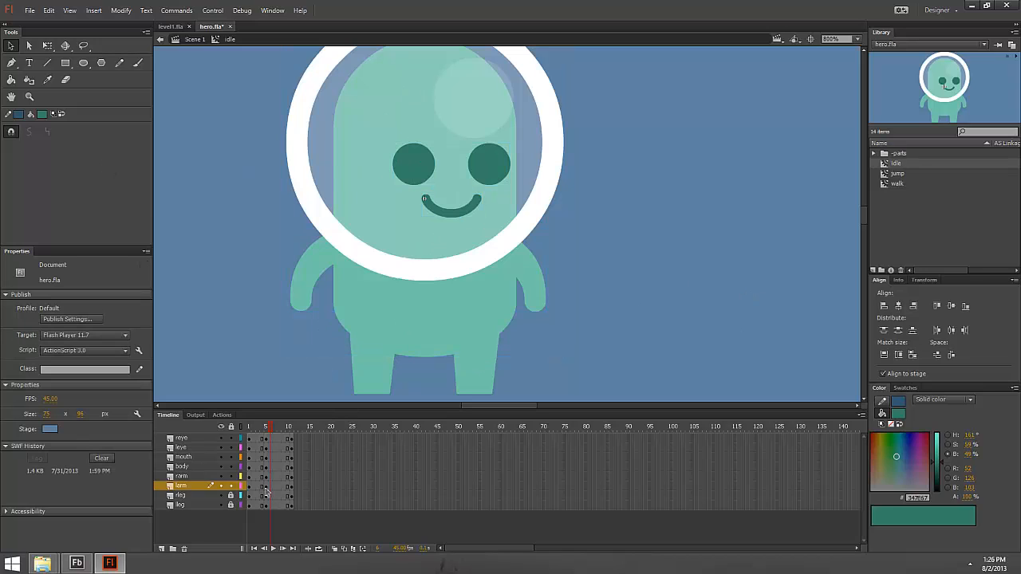
pyautogui.click(266, 428)
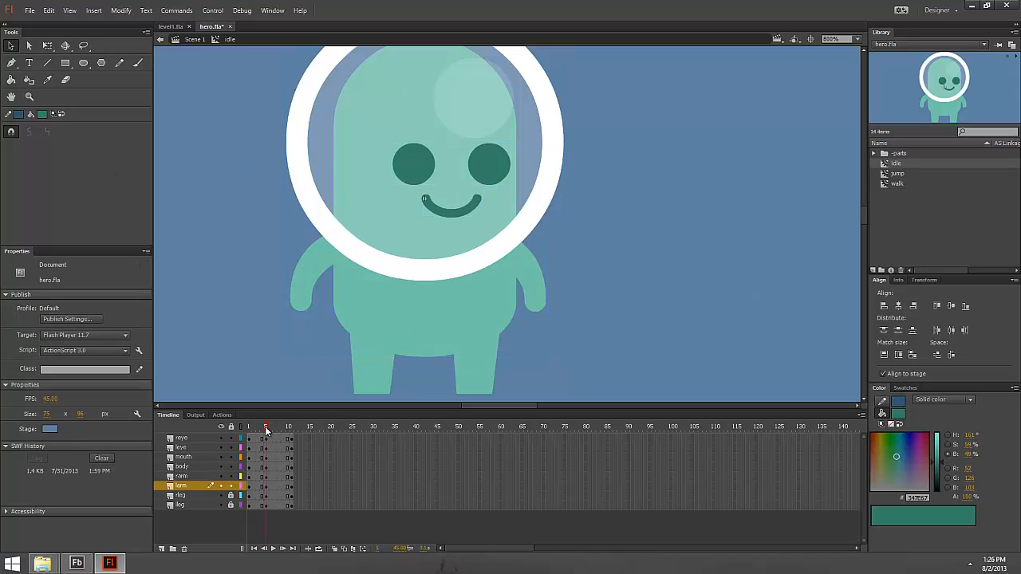
pyautogui.click(265, 488)
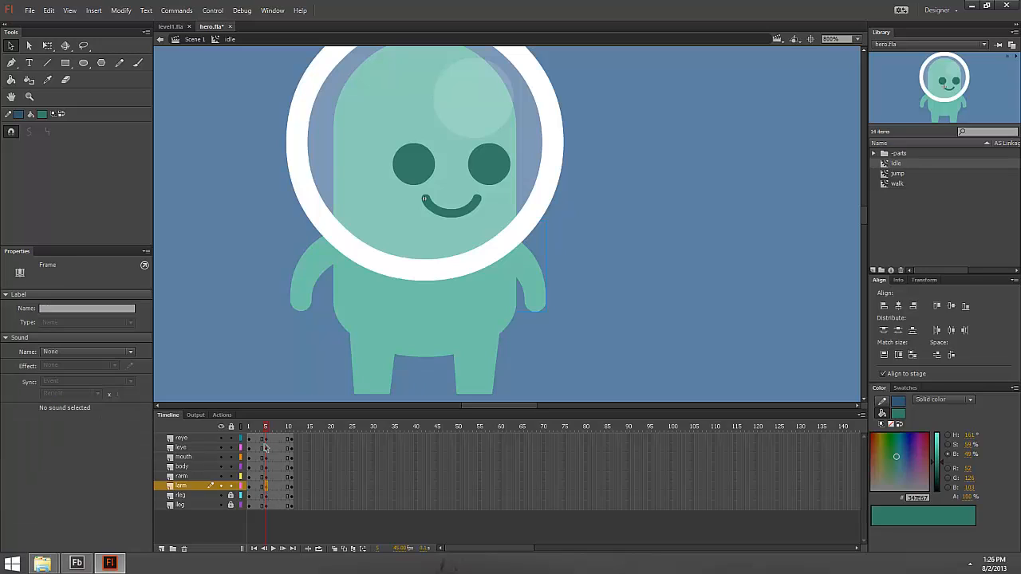
pyautogui.keyDown('shift'); pyautogui.click(268, 444); pyautogui.keyUp('shift')
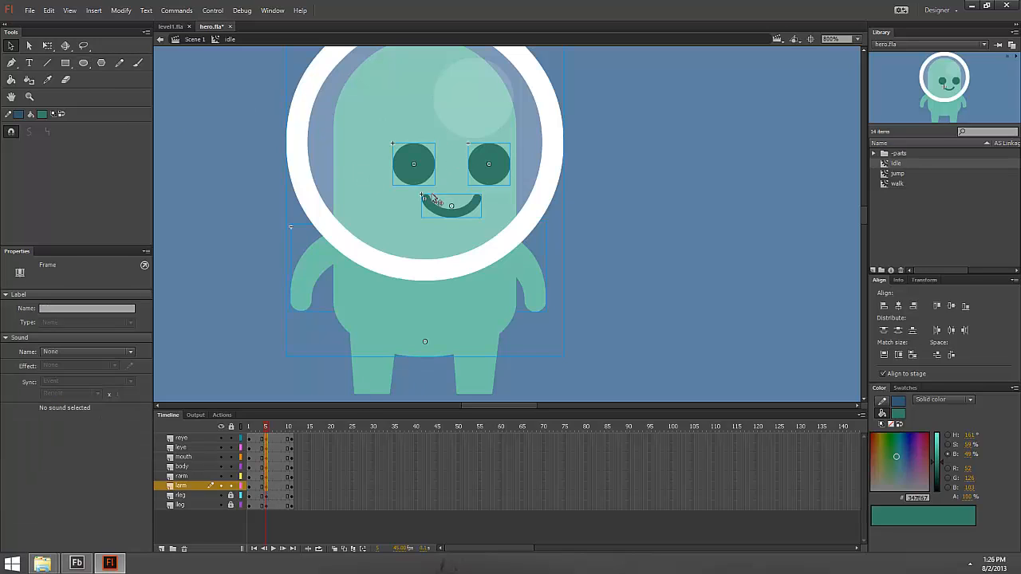
pyautogui.press('q')
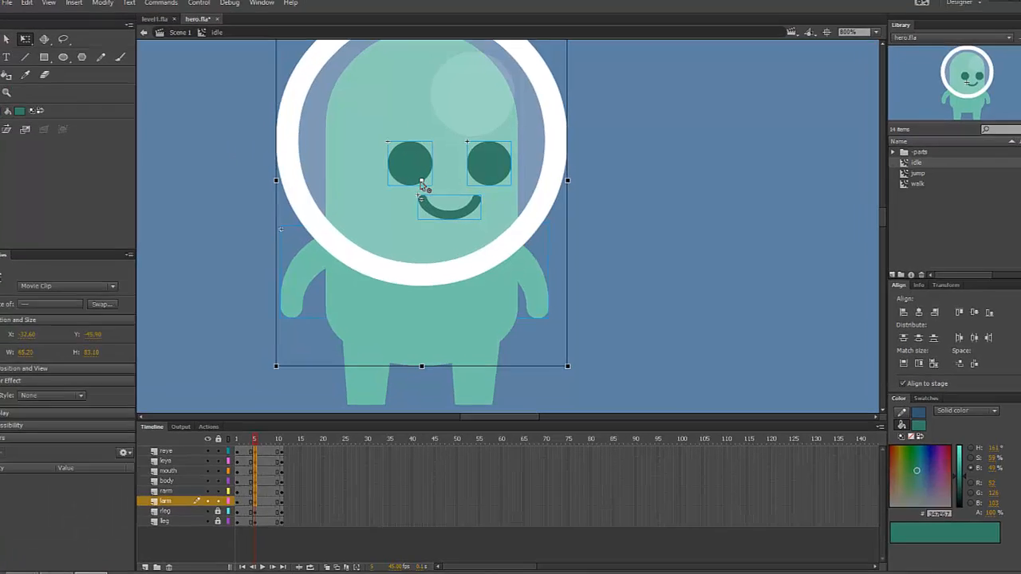
pyautogui.moveTo(422, 181); pyautogui.dragTo(415, 357)
pyautogui.moveTo(385, 433); pyautogui.dragTo(386, 429)
# Rotate the selected eyes, mouth, body and arms slightly clockwise at keyframe 5.
pyautogui.press('space')
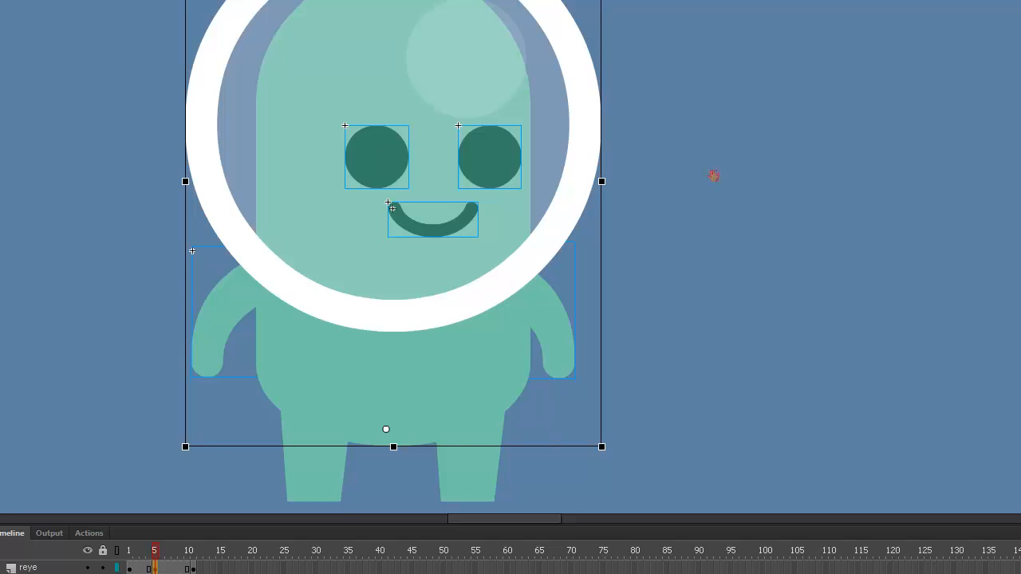
pyautogui.moveTo(715, 178); pyautogui.dragTo(709, 292)
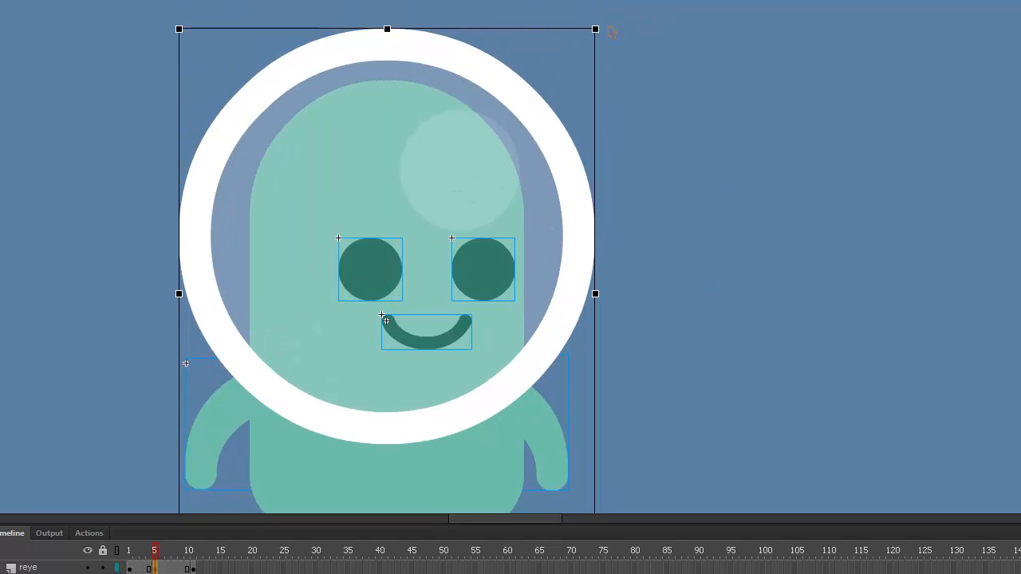
pyautogui.moveTo(610, 30); pyautogui.dragTo(636, 39)
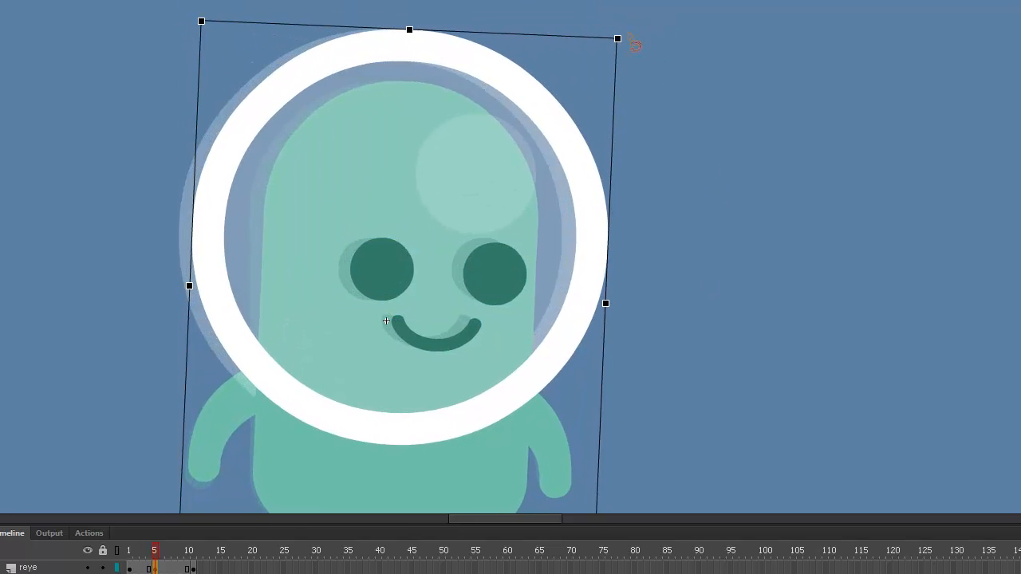
# Nudge the selected body, helmet, face and arms slightly down over the legs in the frame 5 pose.
pyautogui.scroll(-5, 718, 234)
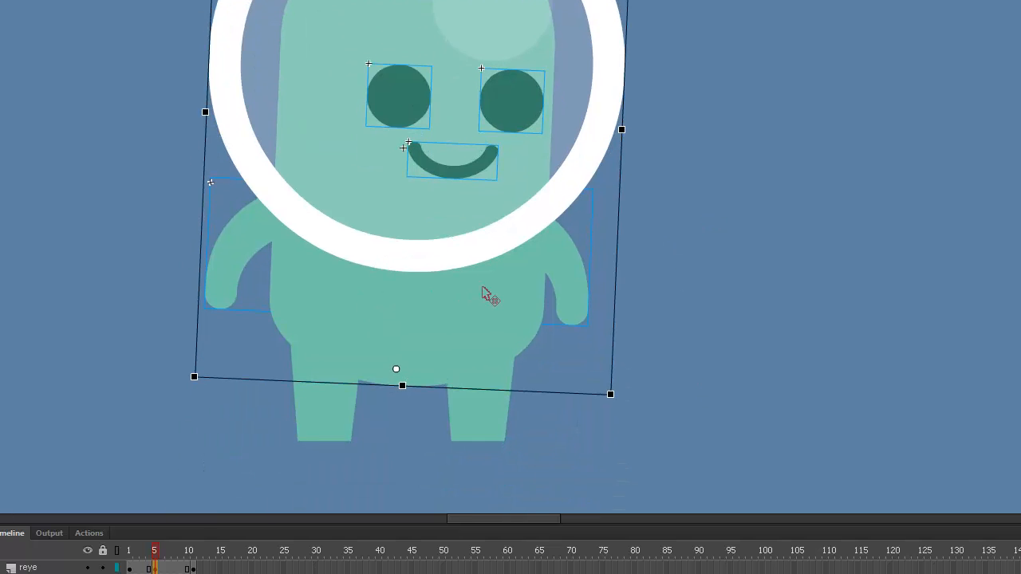
pyautogui.press('Down')
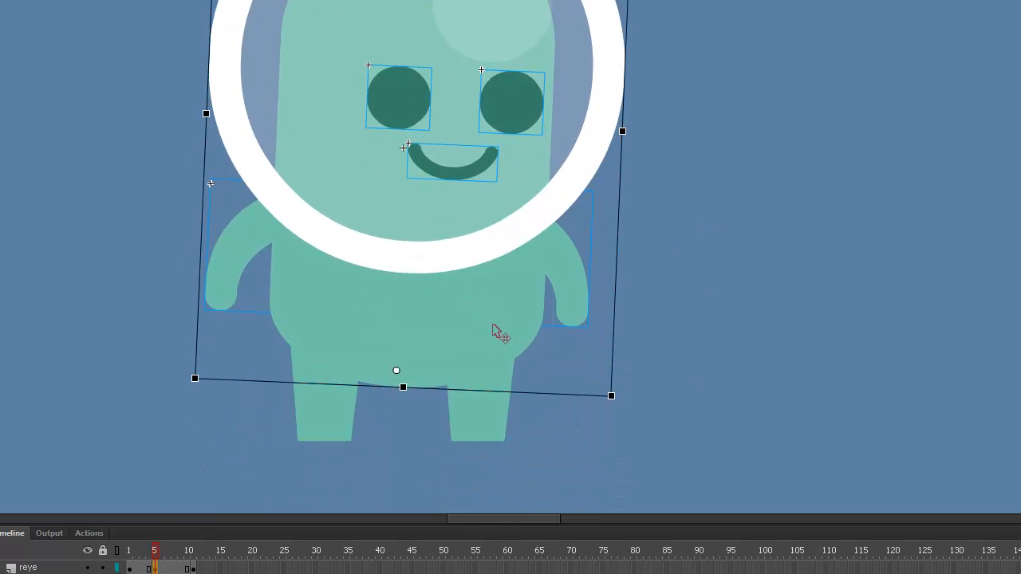
pyautogui.click(648, 380)
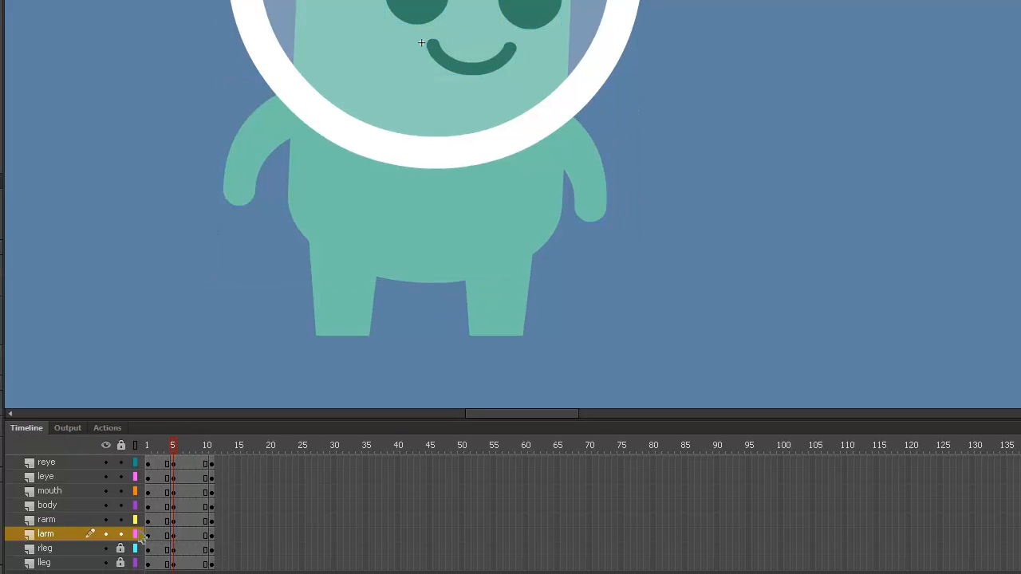
# Rotate both arms slightly inward toward the body in the frame 5 pose.
pyautogui.click(246, 181)
pyautogui.moveTo(227, 226); pyautogui.dragTo(239, 231)
pyautogui.click(593, 197)
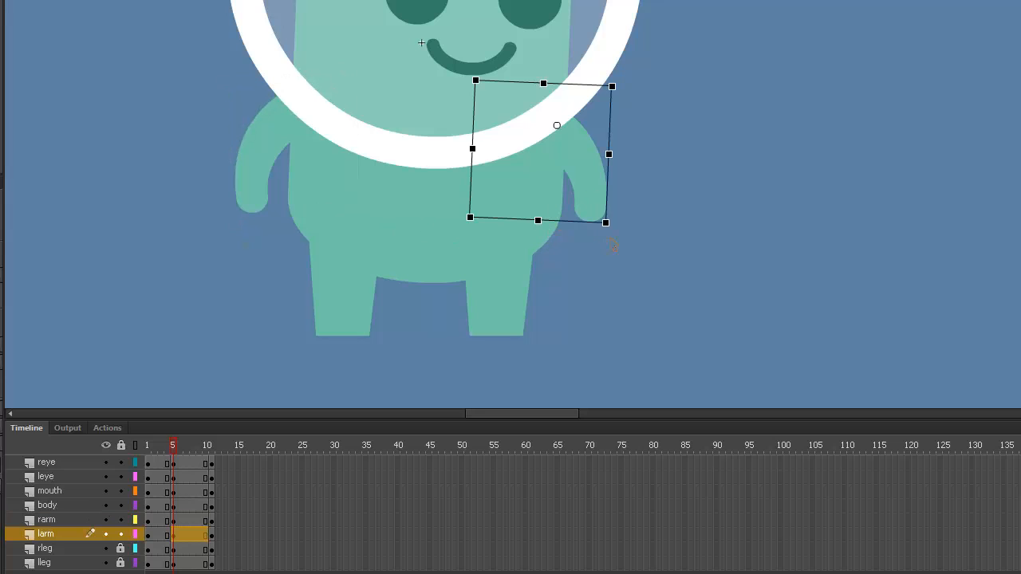
pyautogui.moveTo(612, 247); pyautogui.dragTo(585, 257)
pyautogui.moveTo(717, 228); pyautogui.dragTo(718, 263)
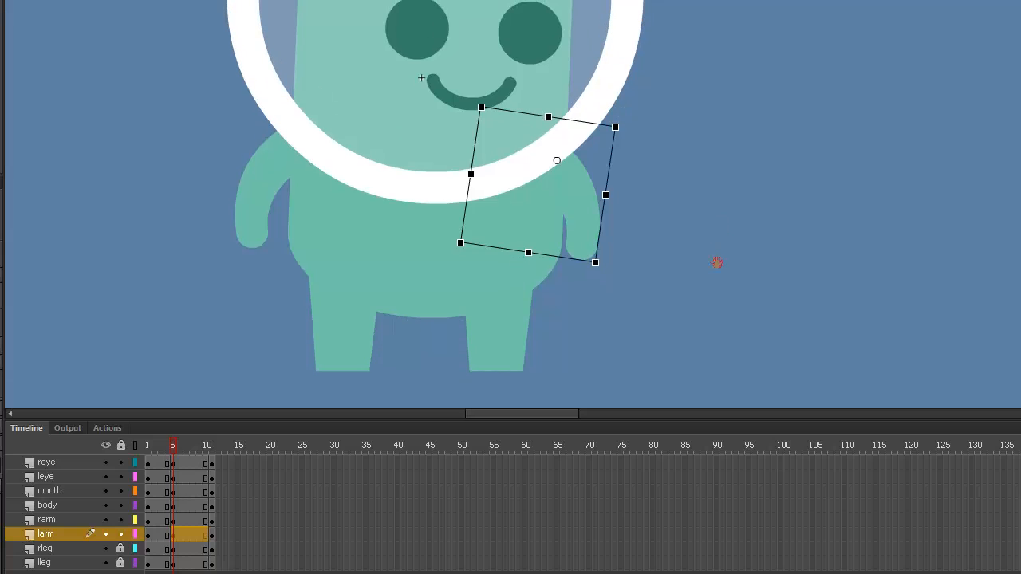
# Create classic tweens on all layers between the frame 1 and frame 5 keyframes.
pyautogui.moveTo(167, 445)
pyautogui.mouseDown()
pyautogui.moveTo(192, 447)
pyautogui.moveTo(147, 441)
pyautogui.mouseUp()
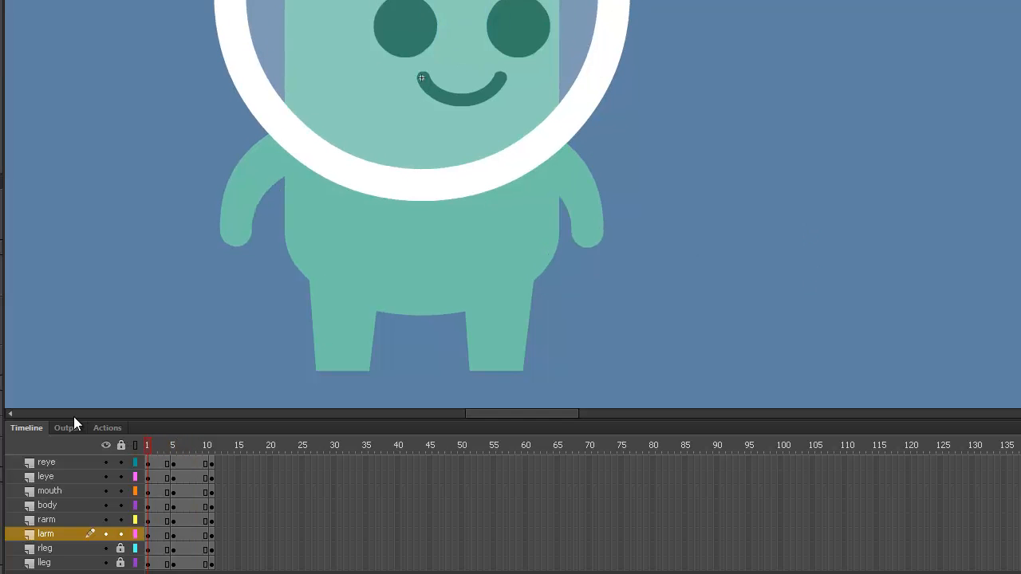
pyautogui.click(160, 463)
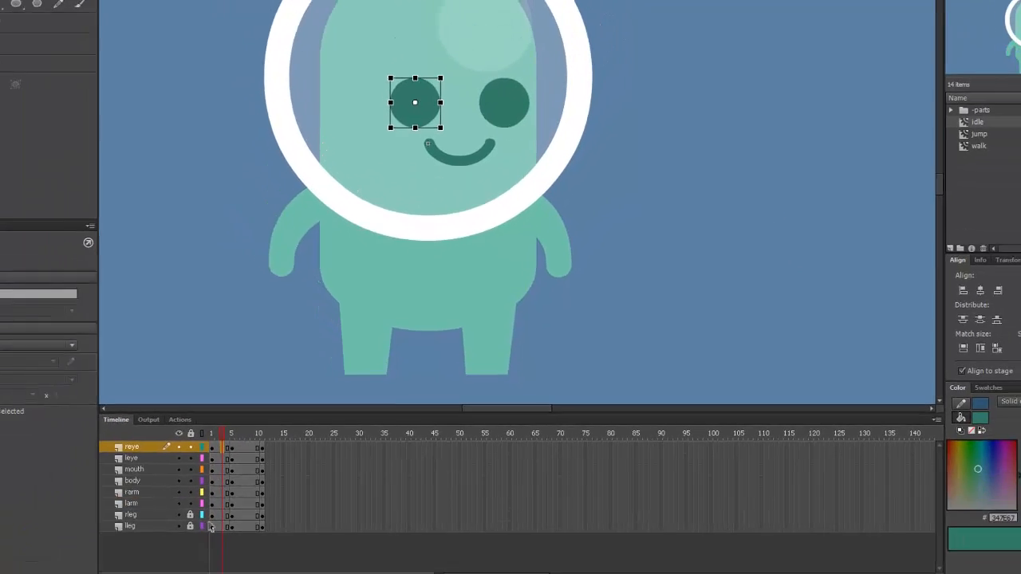
pyautogui.keyDown('shift'); pyautogui.click(256, 509); pyautogui.keyUp('shift')
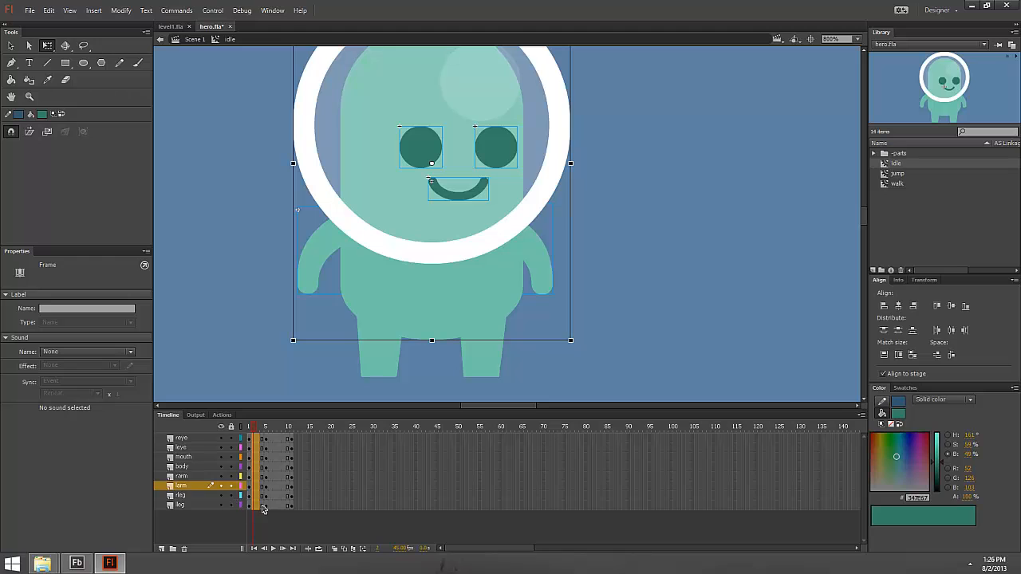
pyautogui.rightClick(263, 448)
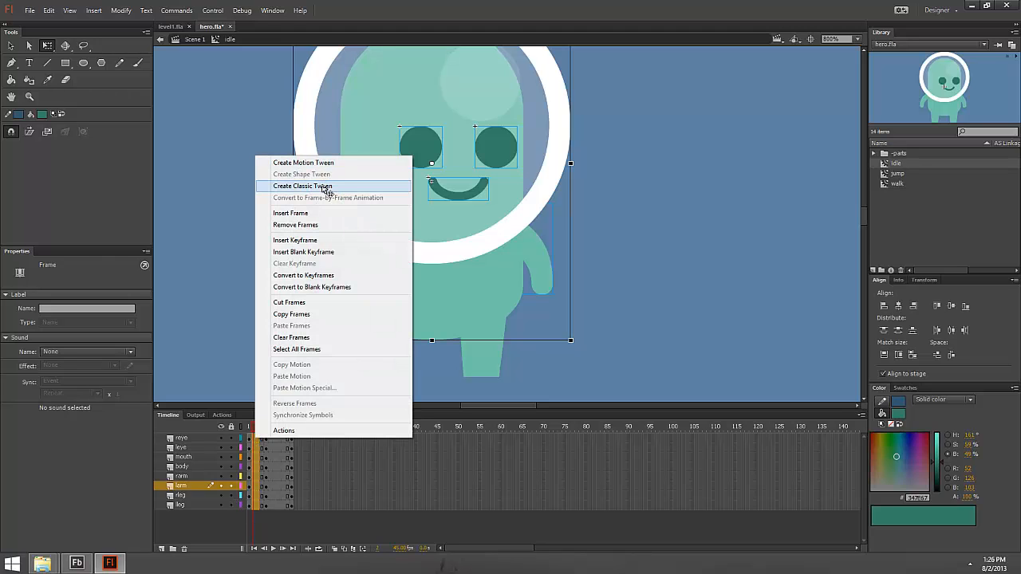
pyautogui.click(323, 184)
# Create classic tweens on all layers between the frame 5 keyframes and the final keyframes at frame 11.
pyautogui.click(275, 438)
pyautogui.keyDown('shift'); pyautogui.click(274, 505); pyautogui.keyUp('shift')
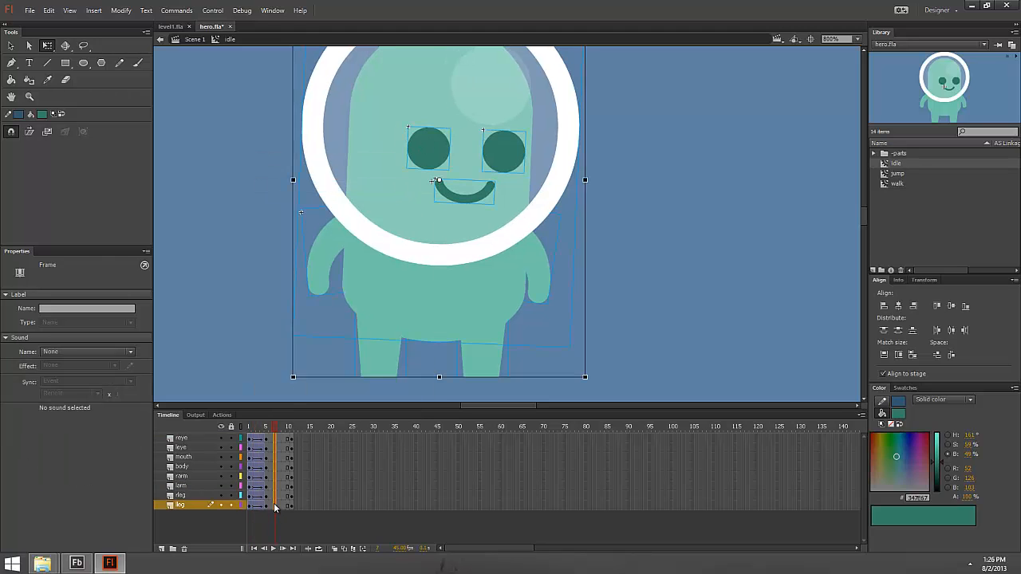
pyautogui.rightClick(274, 505)
pyautogui.click(323, 251)
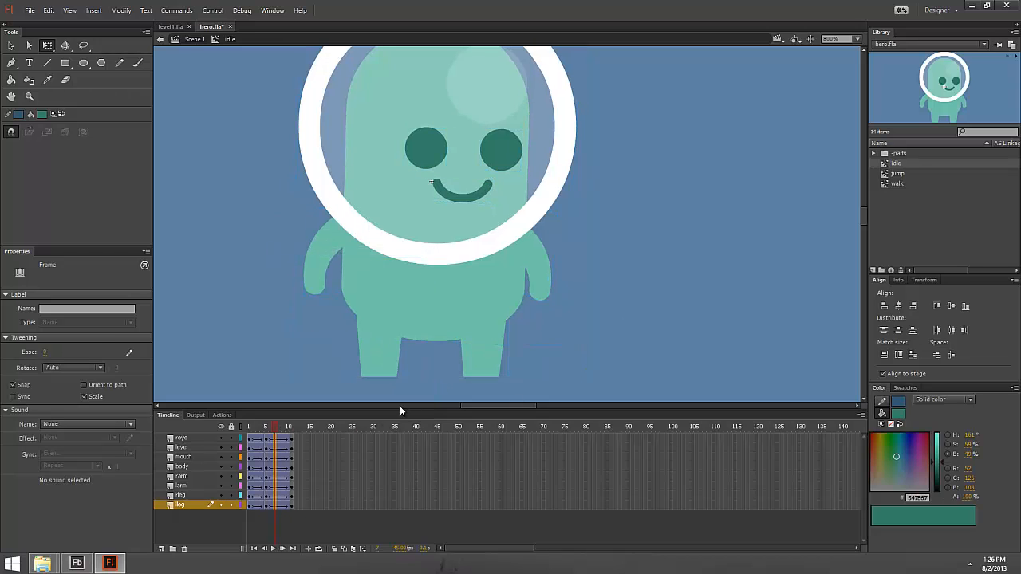
# Insert keyframes at frame 10 on all layers and remove frame 11 from every layer.
pyautogui.click(288, 438)
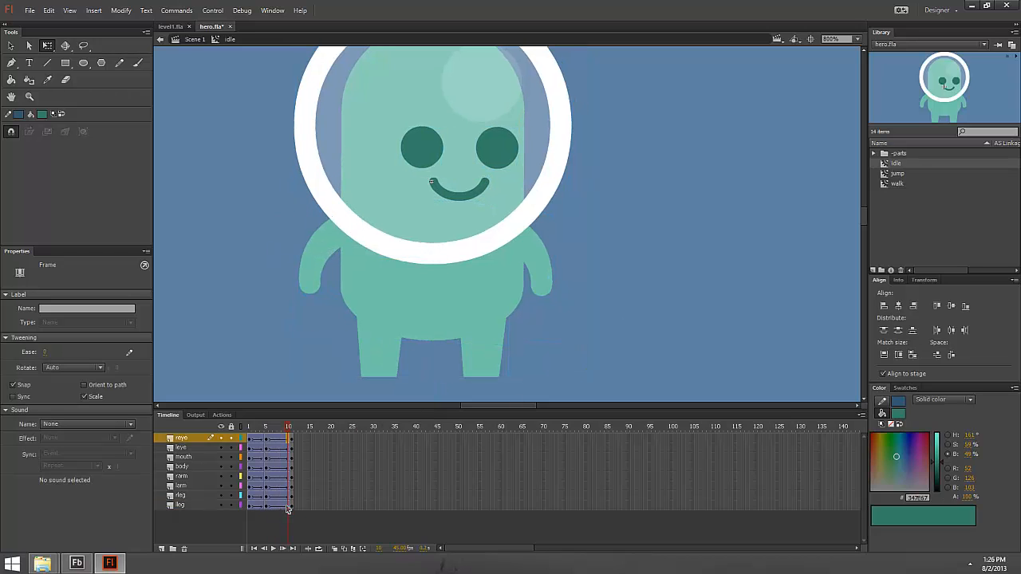
pyautogui.keyDown('shift'); pyautogui.click(288, 508); pyautogui.keyUp('shift')
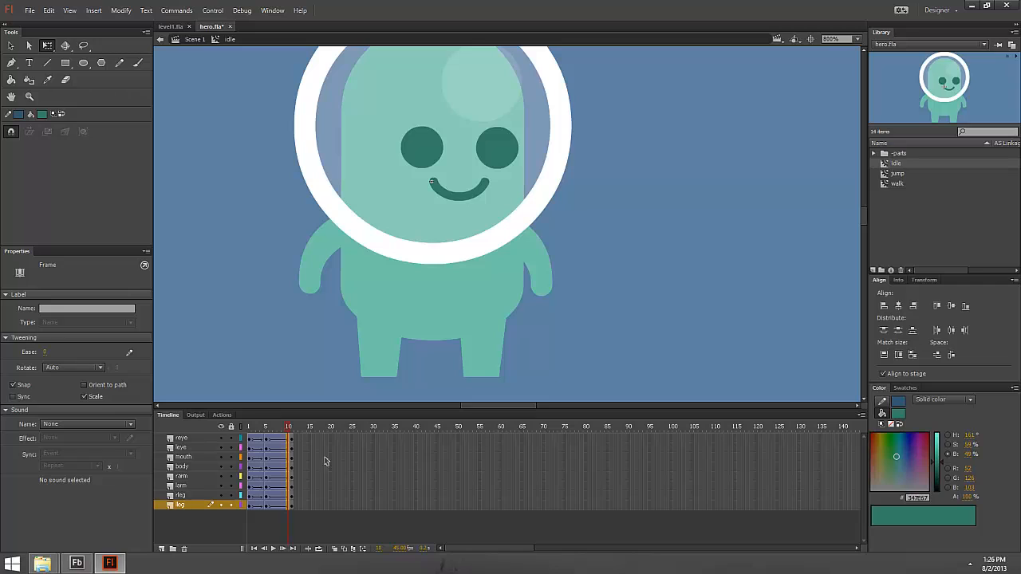
pyautogui.press('F6')
pyautogui.click(292, 507)
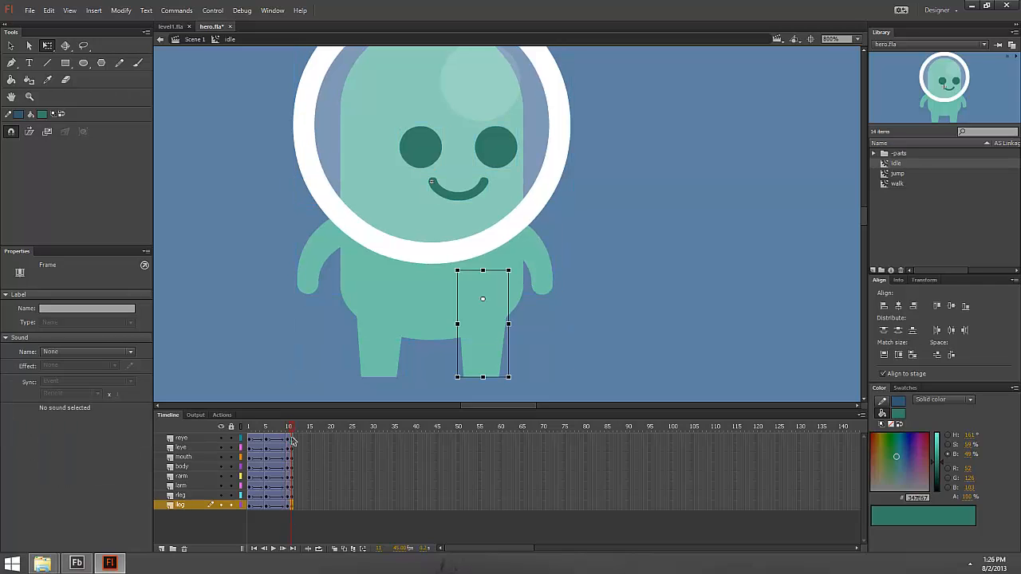
pyautogui.keyDown('shift'); pyautogui.click(292, 439); pyautogui.keyUp('shift')
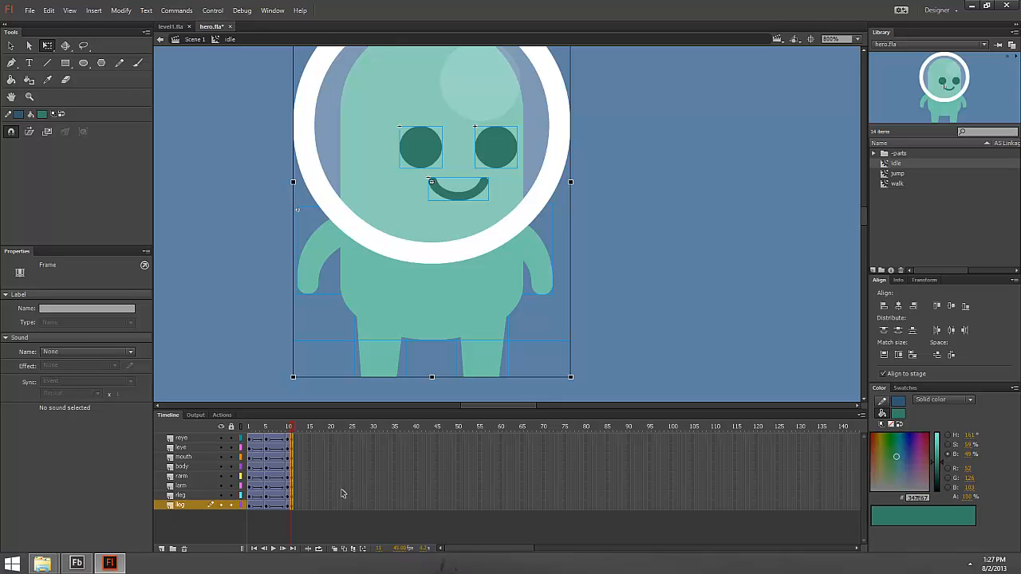
pyautogui.hotkey('shift', 'F5')
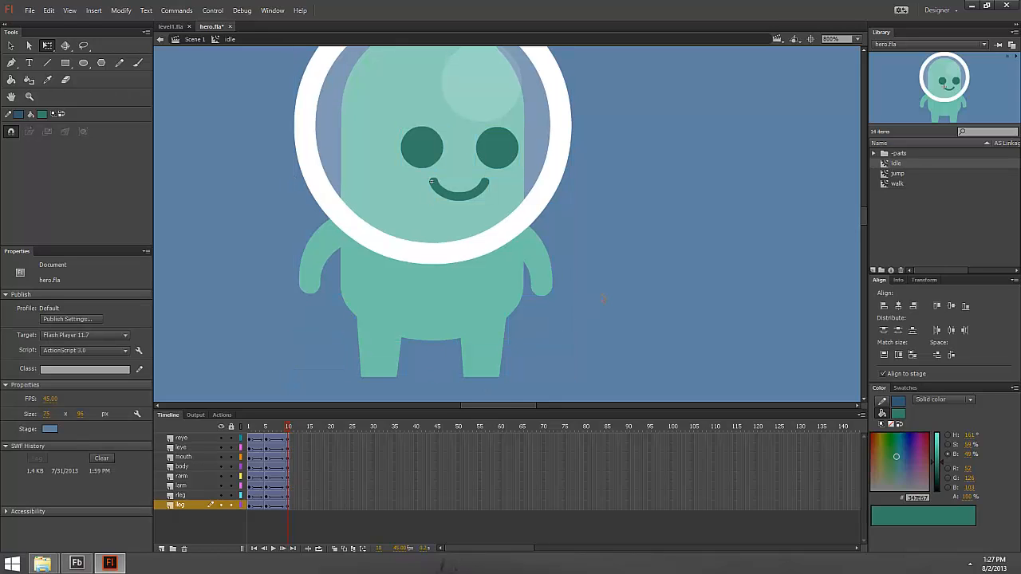
# Play the idle animation, enable looping over frames 1 to 10, and watch the looped motion at 400% zoom.
pyautogui.moveTo(419, 237); pyautogui.dragTo(436, 250)
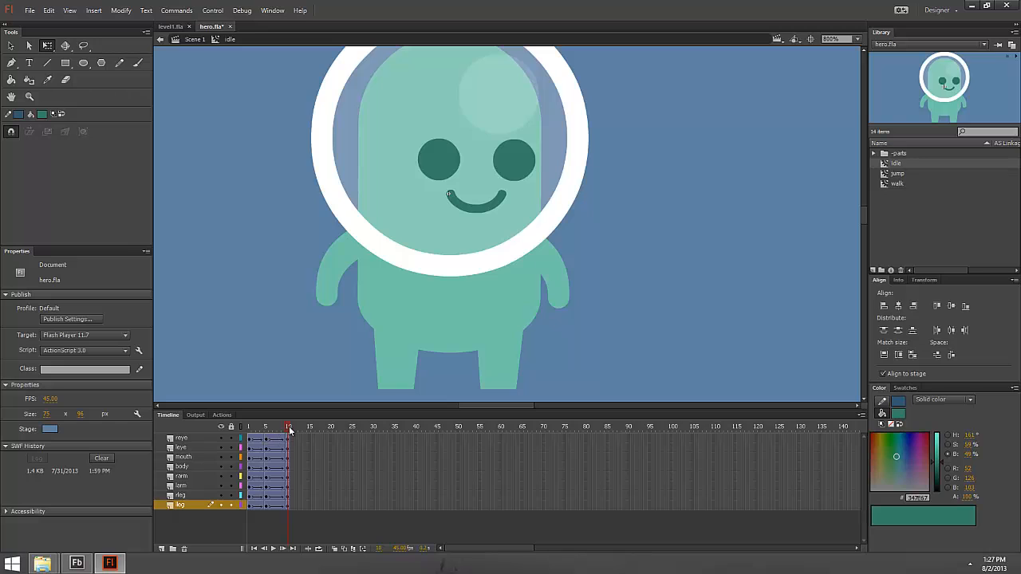
pyautogui.moveTo(289, 428); pyautogui.dragTo(247, 431)
pyautogui.press('Return')
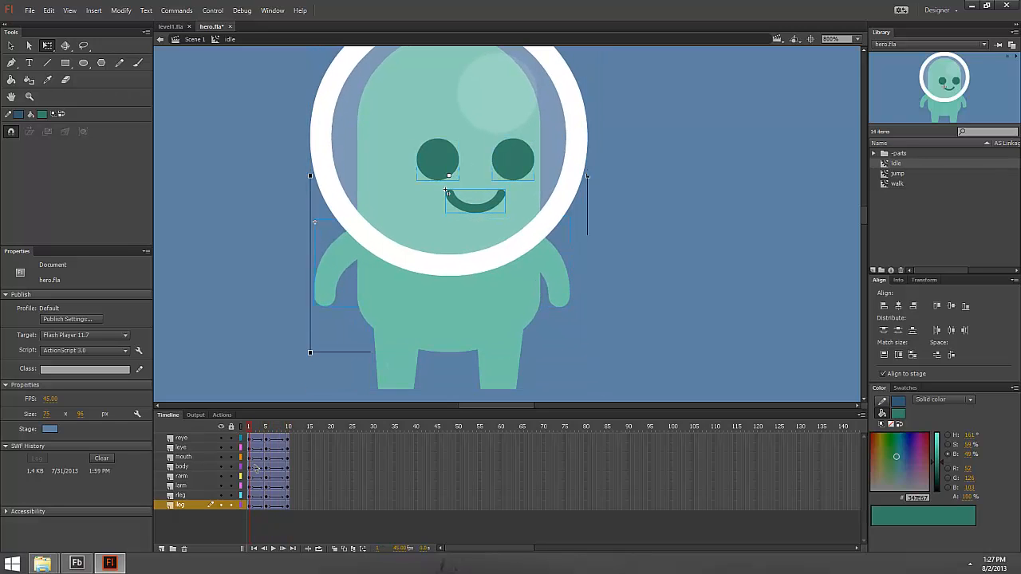
pyautogui.press('Return')
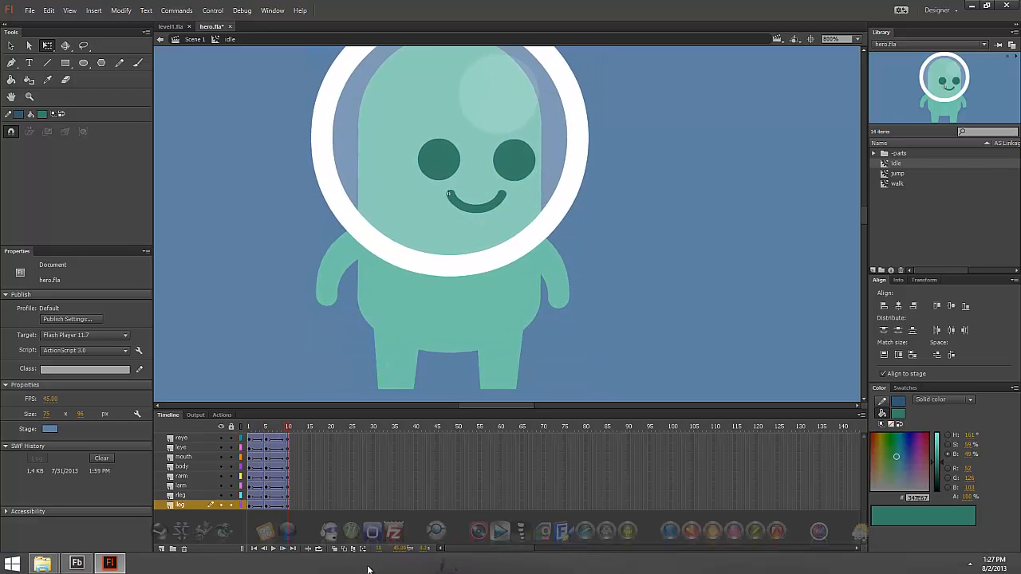
pyautogui.click(319, 549)
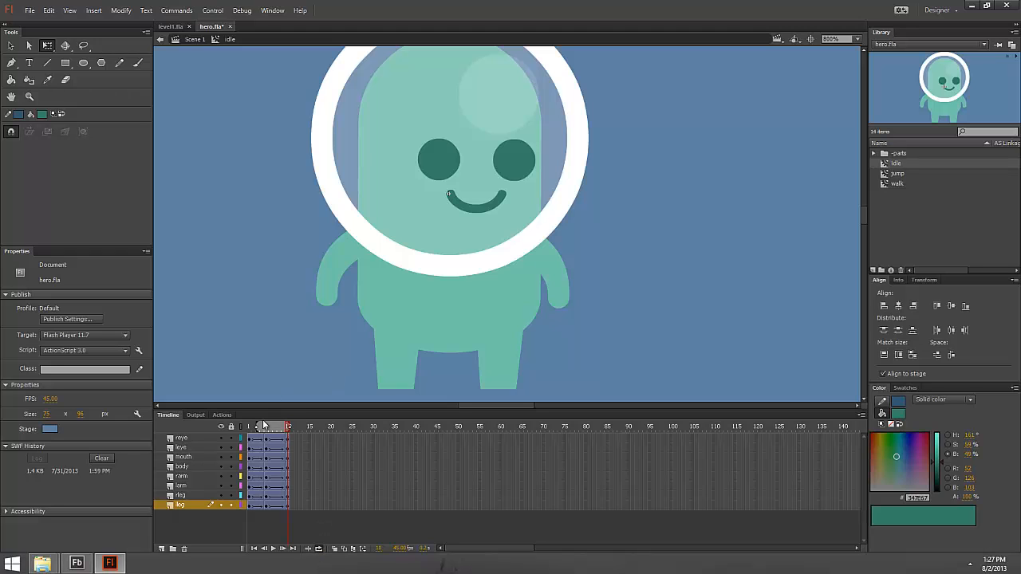
pyautogui.press('Return')
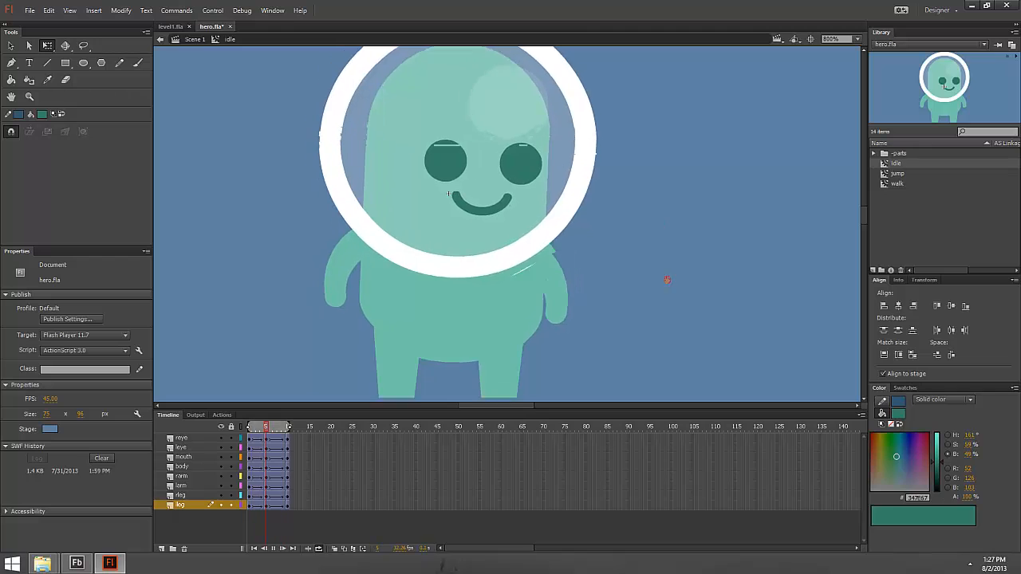
pyautogui.hotkey('ctrl', '-')
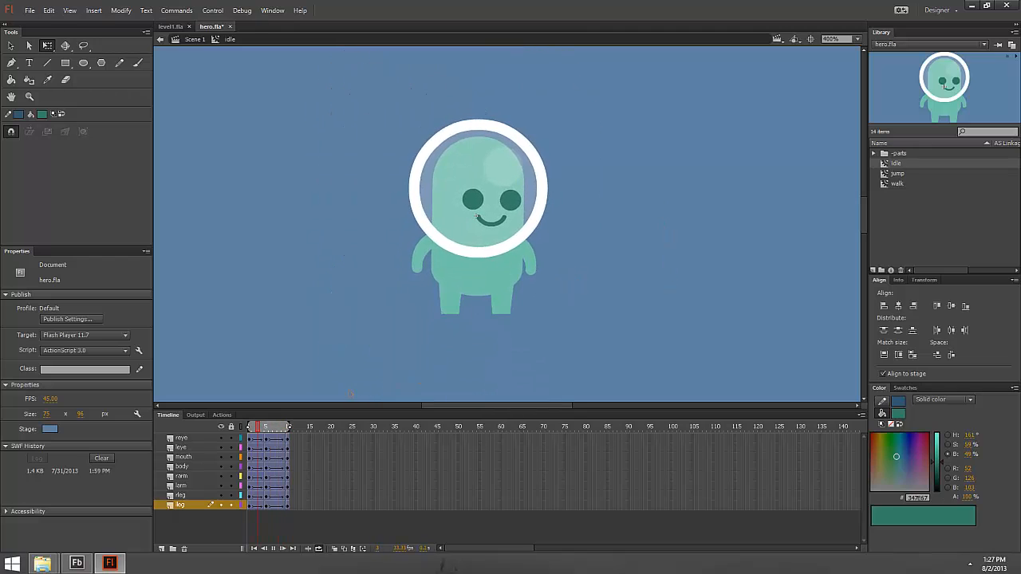
pyautogui.press('Return')
# Insert nine frames into the first tween on all layers to slow down the lean.
pyautogui.moveTo(258, 438); pyautogui.dragTo(259, 506)
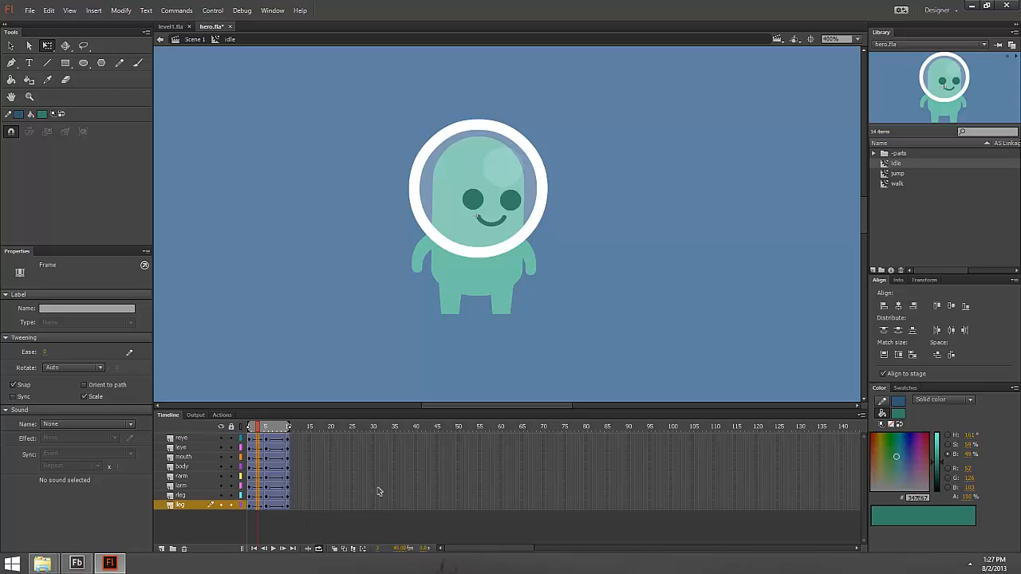
pyautogui.press('F5')
pyautogui.press('F5')
pyautogui.press('F5')
pyautogui.press('F5')
pyautogui.press('F5')
pyautogui.press('F5')
pyautogui.press('F5')
pyautogui.press('F5')
pyautogui.press('F5')
# Lengthen the second tween by ten frames on all layers so the animation ends at frame 29.
pyautogui.click(315, 439)
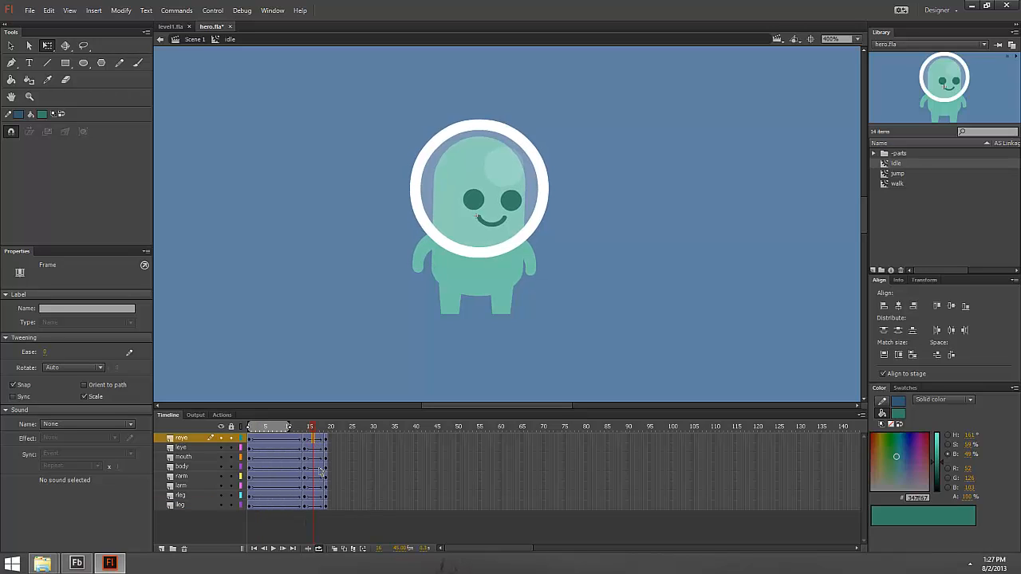
pyautogui.moveTo(315, 511); pyautogui.dragTo(314, 511)
pyautogui.press('F5')
pyautogui.press('F5')
pyautogui.press('F5')
pyautogui.press('F5')
pyautogui.press('F5')
pyautogui.press('F5')
pyautogui.press('F5')
pyautogui.press('F5')
pyautogui.press('F5')
pyautogui.press('F5')
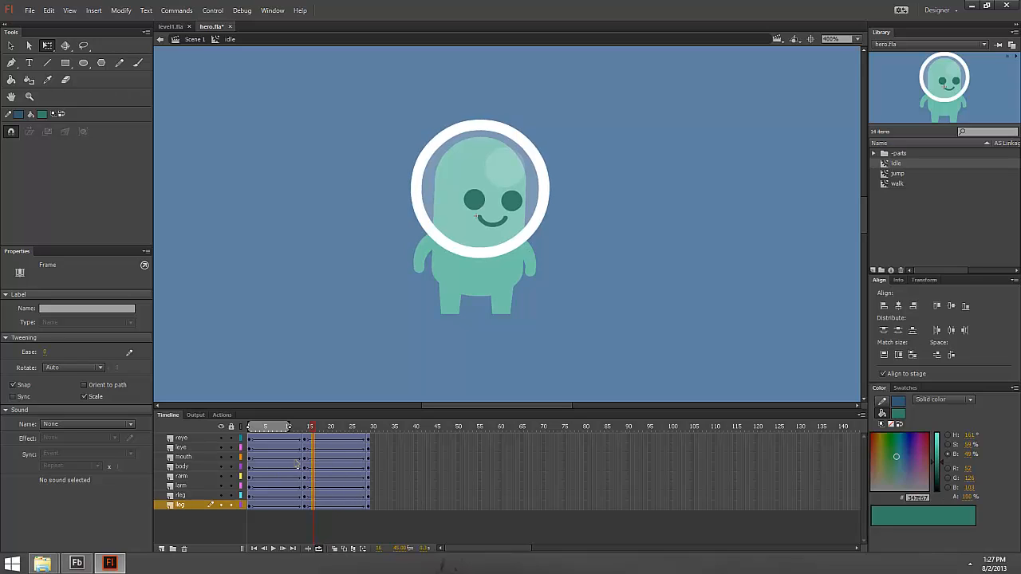
pyautogui.press('F5')
pyautogui.hotkey('shift', 'F5')
# Insert two more frames into the first tween on all layers, moving its end keyframes to frame 16.
pyautogui.click(280, 438)
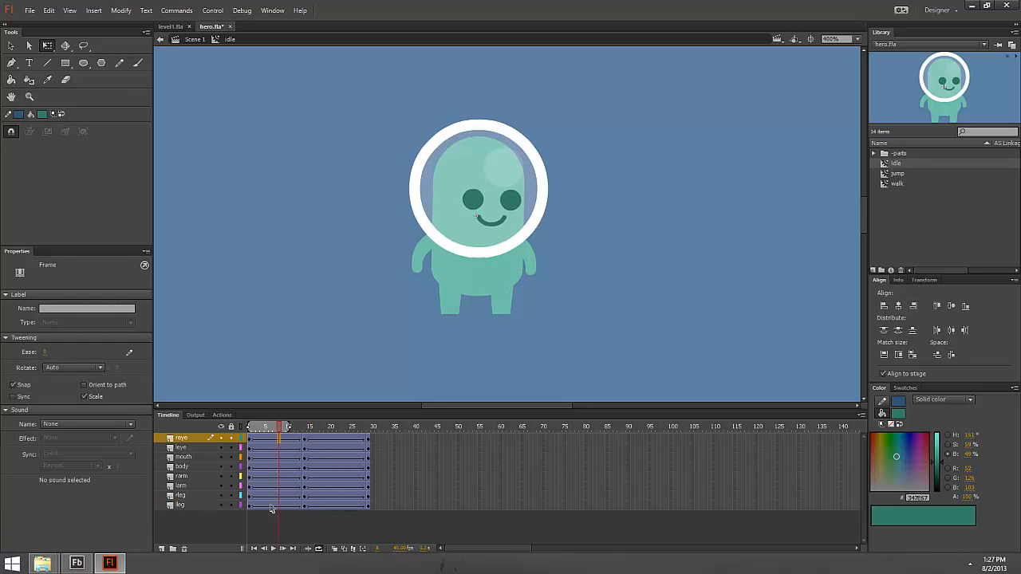
pyautogui.keyDown('shift'); pyautogui.click(276, 505); pyautogui.keyUp('shift')
pyautogui.press('F5')
pyautogui.press('F5')
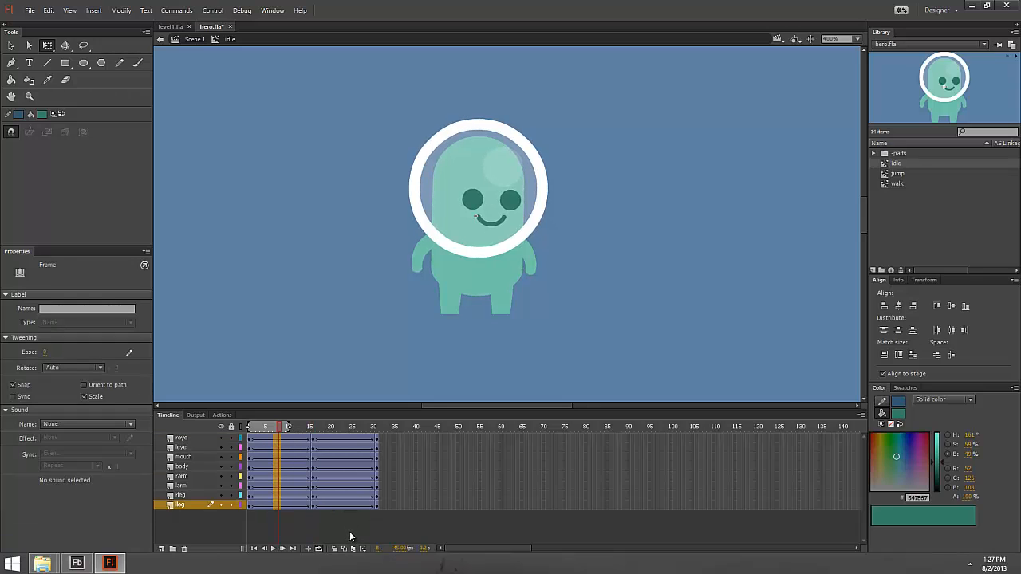
# Extend the loop range to frame 31, watch the slowed idle animation, and turn looping off.
pyautogui.click(478, 476)
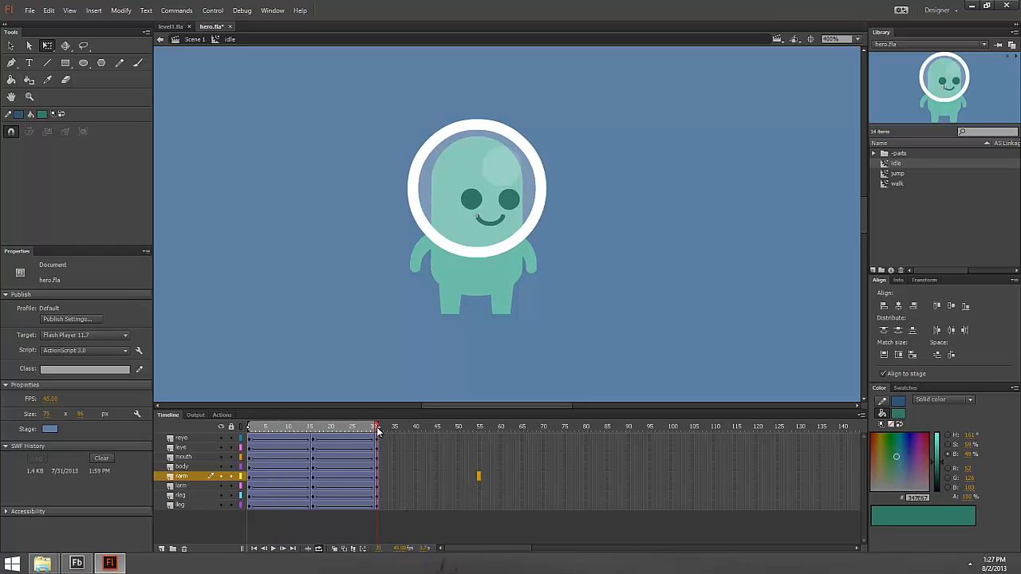
pyautogui.press('Return')
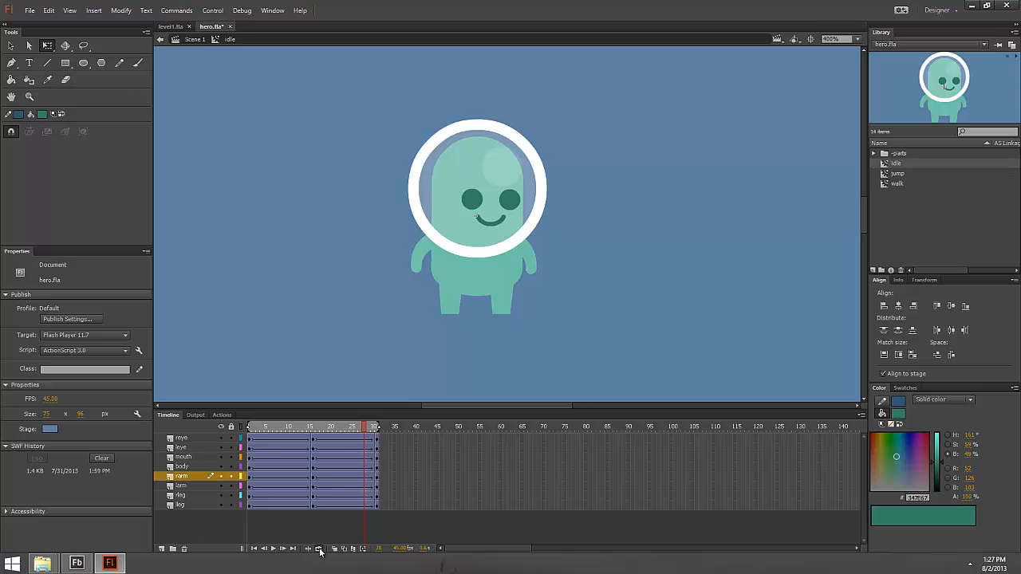
pyautogui.click(319, 550)
# Insert keyframes on frames 22 through 26 of both eye layers.
pyautogui.click(339, 447)
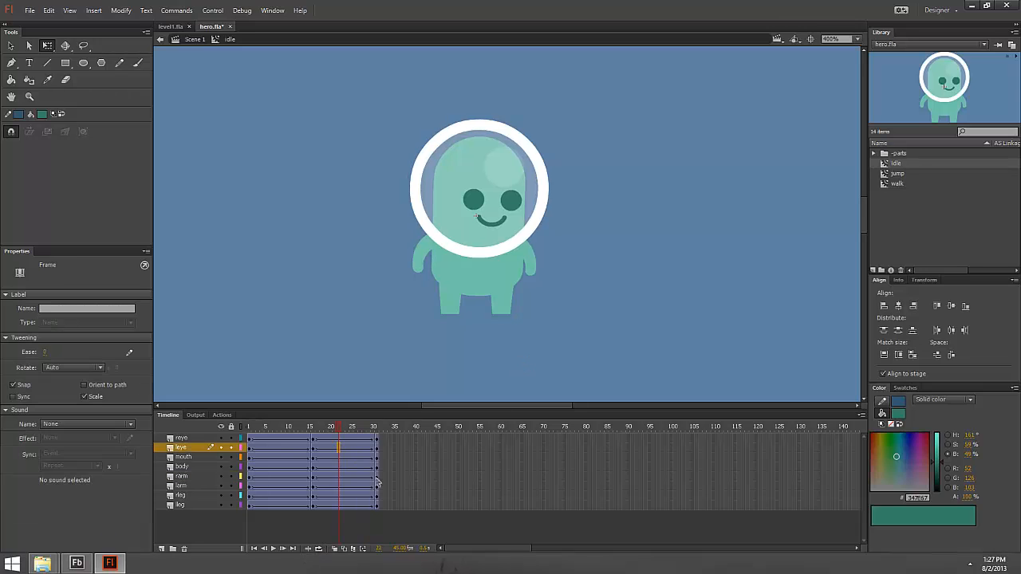
pyautogui.moveTo(575, 244); pyautogui.dragTo(553, 274)
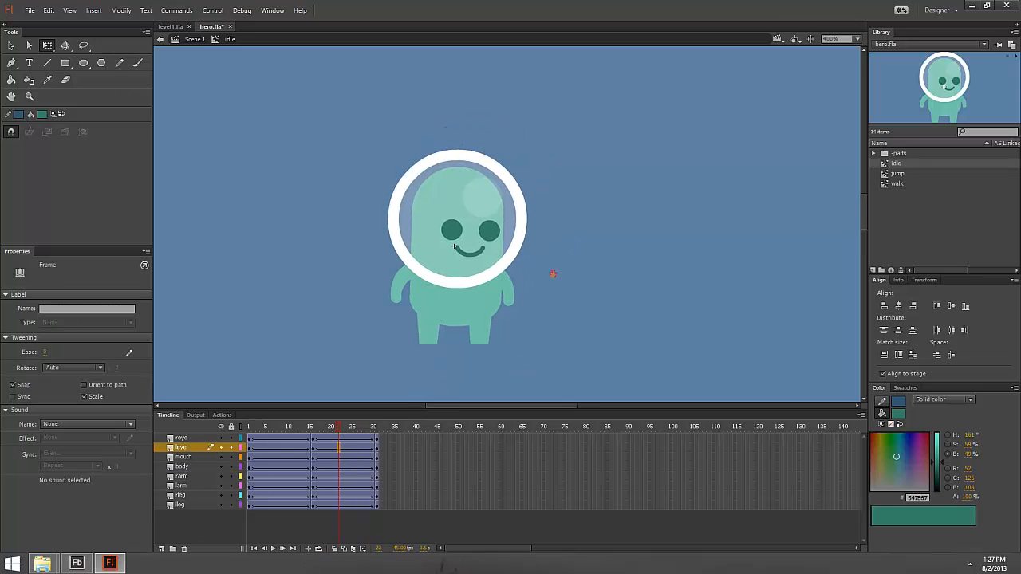
pyautogui.keyDown('ctrl'); pyautogui.click(428, 239); pyautogui.keyUp('ctrl')
pyautogui.moveTo(640, 303); pyautogui.dragTo(507, 300)
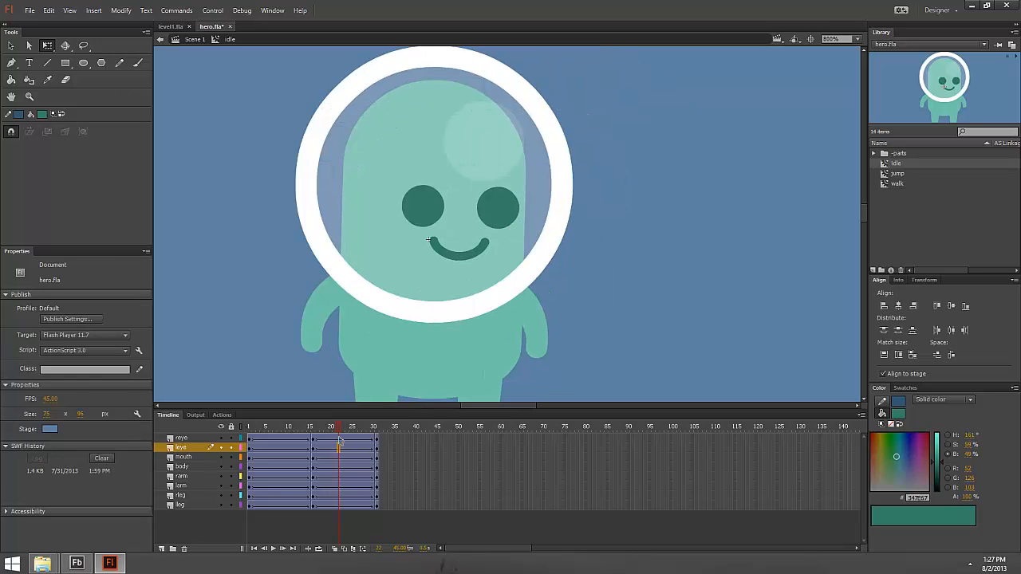
pyautogui.click(339, 439)
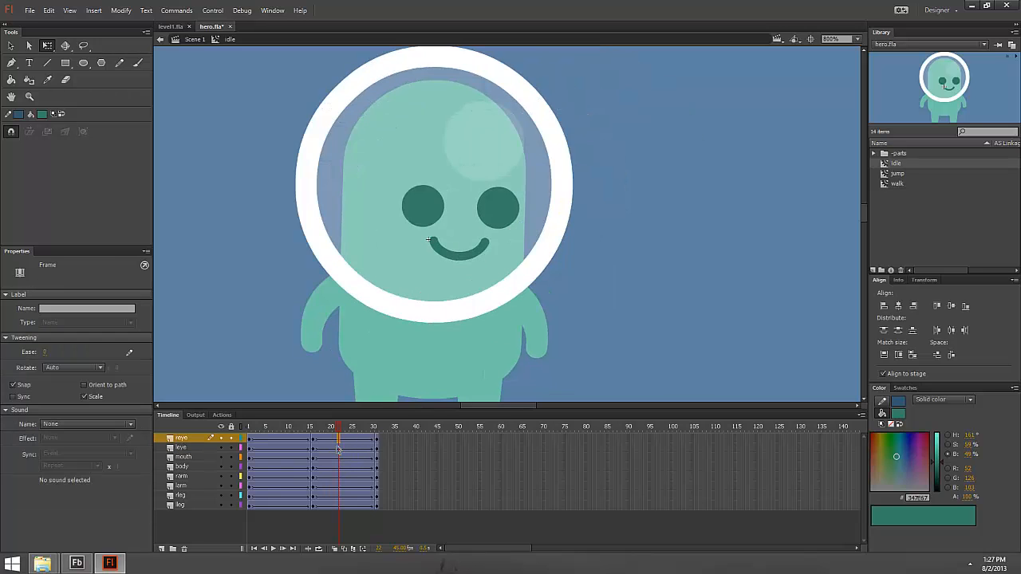
pyautogui.click(339, 448)
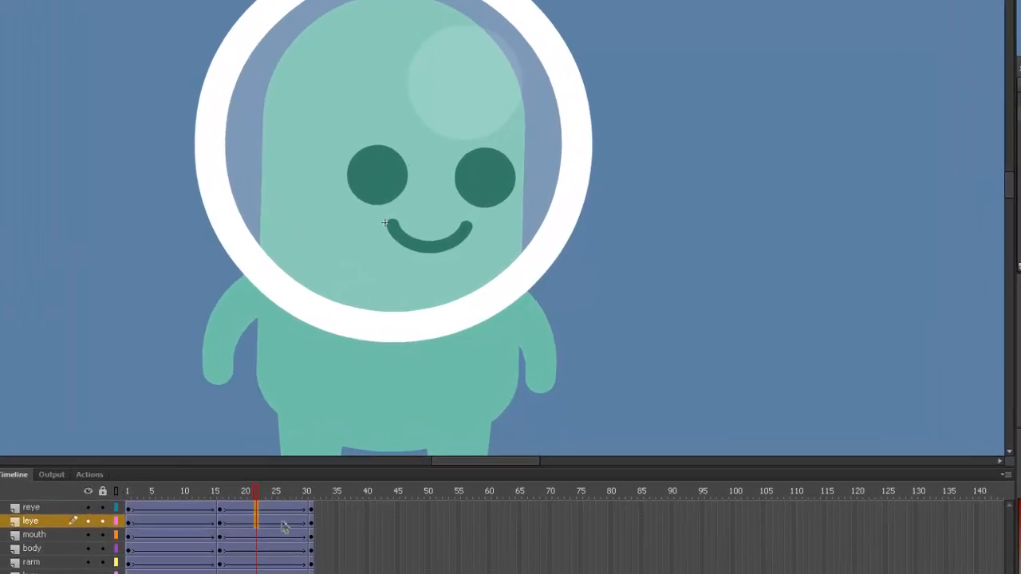
pyautogui.keyDown('shift'); pyautogui.click(356, 449); pyautogui.keyUp('shift')
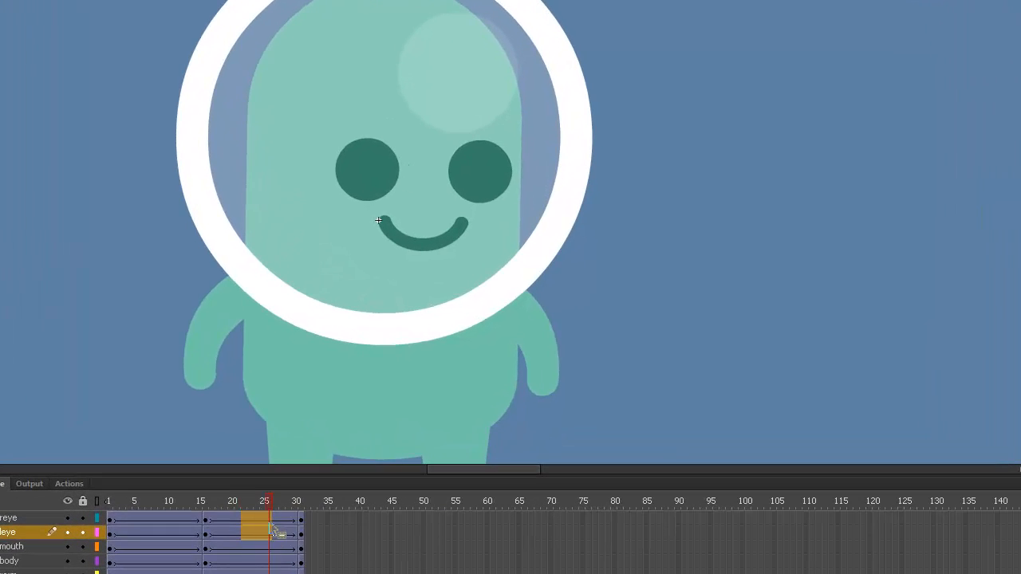
pyautogui.press('F6')
pyautogui.click(676, 272)
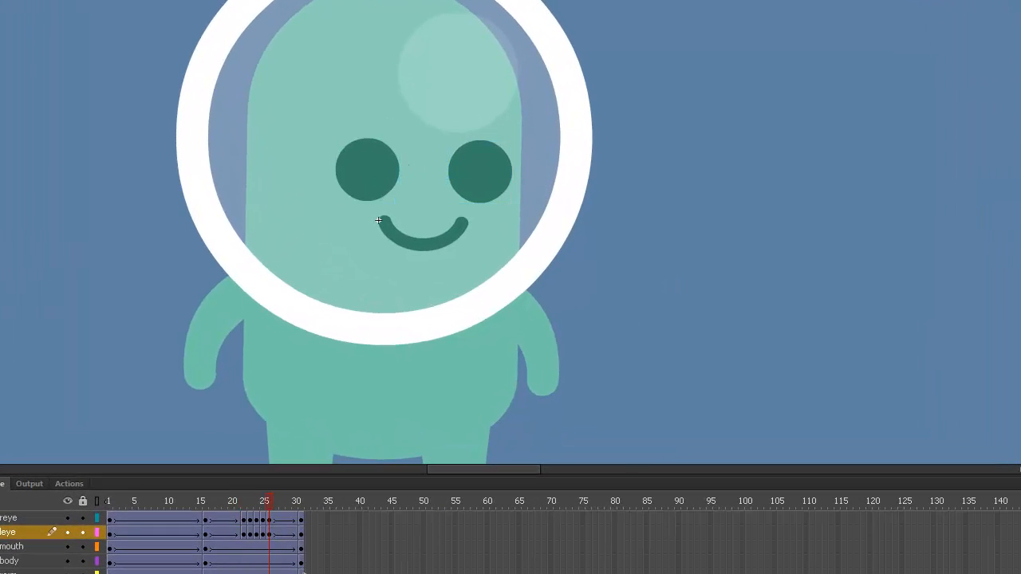
# Swap both eyes at frame 23 for the eye blink symbol.
pyautogui.click(244, 520)
pyautogui.moveTo(248, 509)
pyautogui.mouseDown()
pyautogui.moveTo(212, 505)
pyautogui.moveTo(250, 511)
pyautogui.mouseUp()
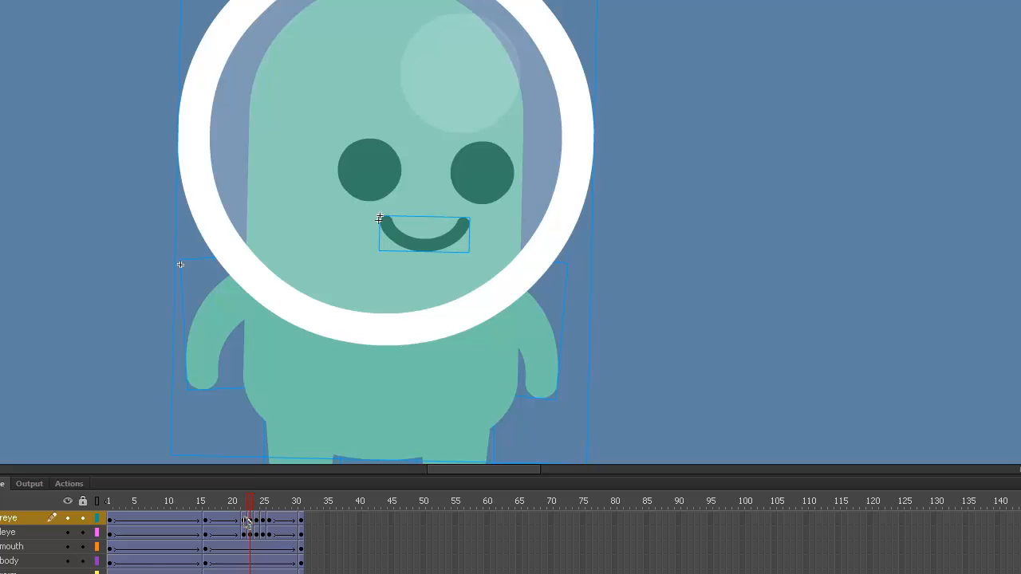
pyautogui.click(370, 170)
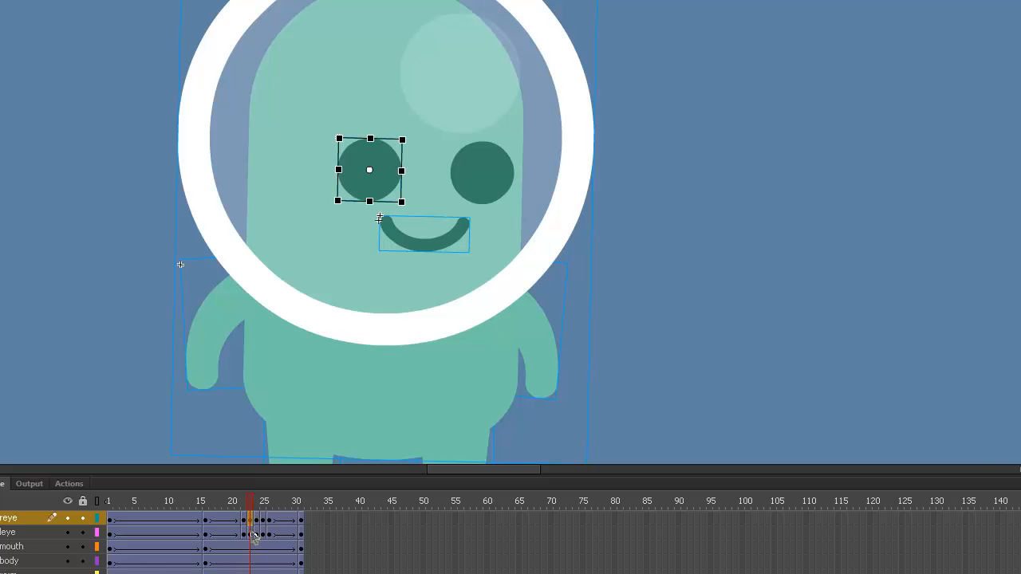
pyautogui.keyDown('shift'); pyautogui.click(479, 175); pyautogui.keyUp('shift')
pyautogui.click(6, 304)
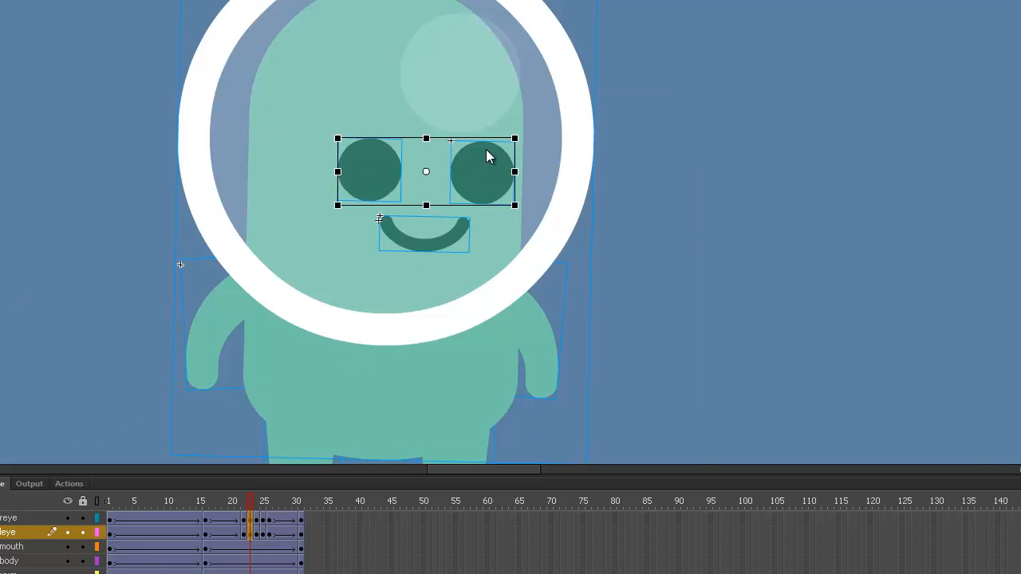
pyautogui.click(473, 177)
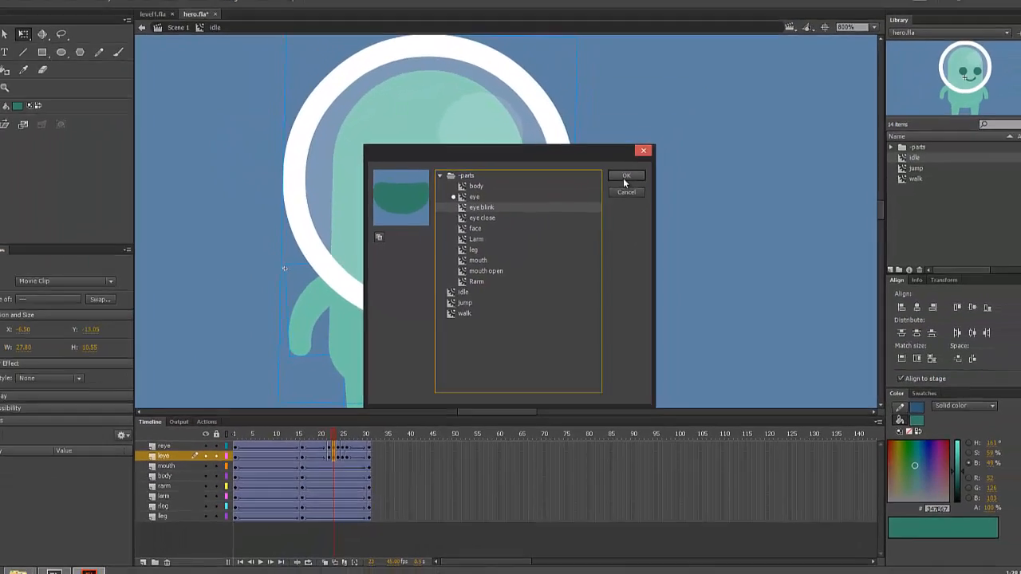
pyautogui.click(649, 151)
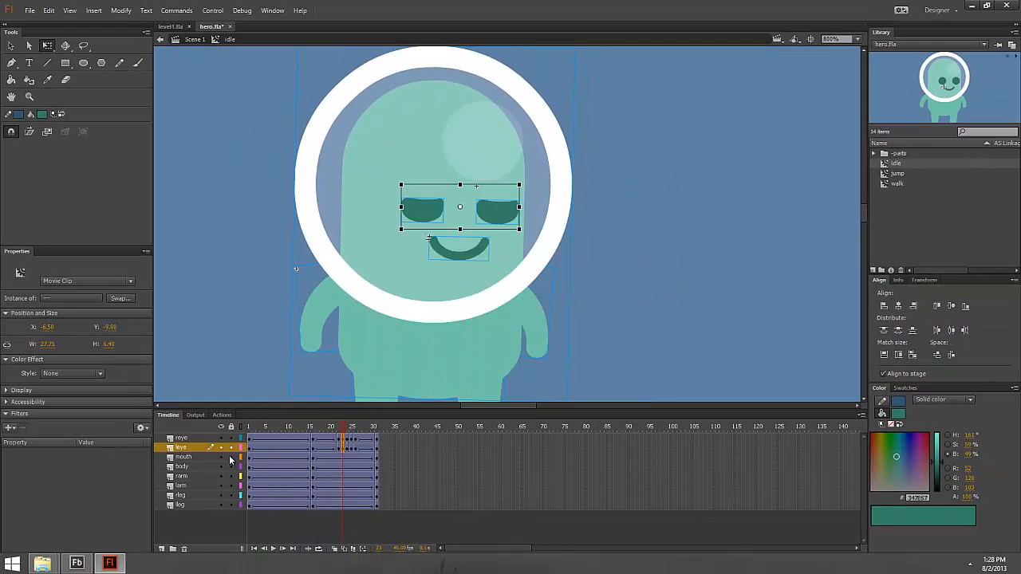
# Lock every layer below the two eye layers and swap both eyes at frame 24 for the eye close symbol.
pyautogui.moveTo(232, 460); pyautogui.dragTo(231, 505)
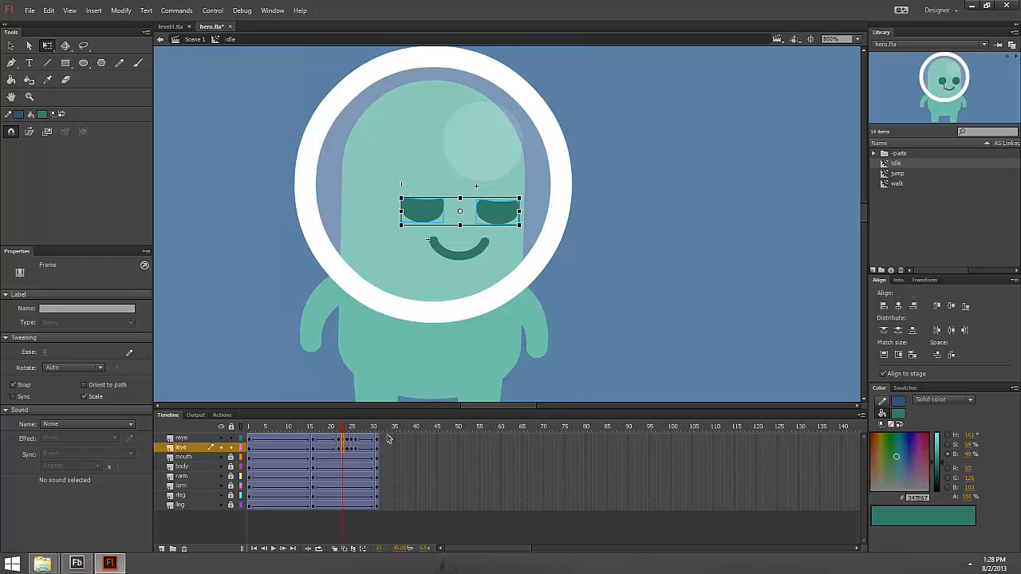
pyautogui.click(348, 439)
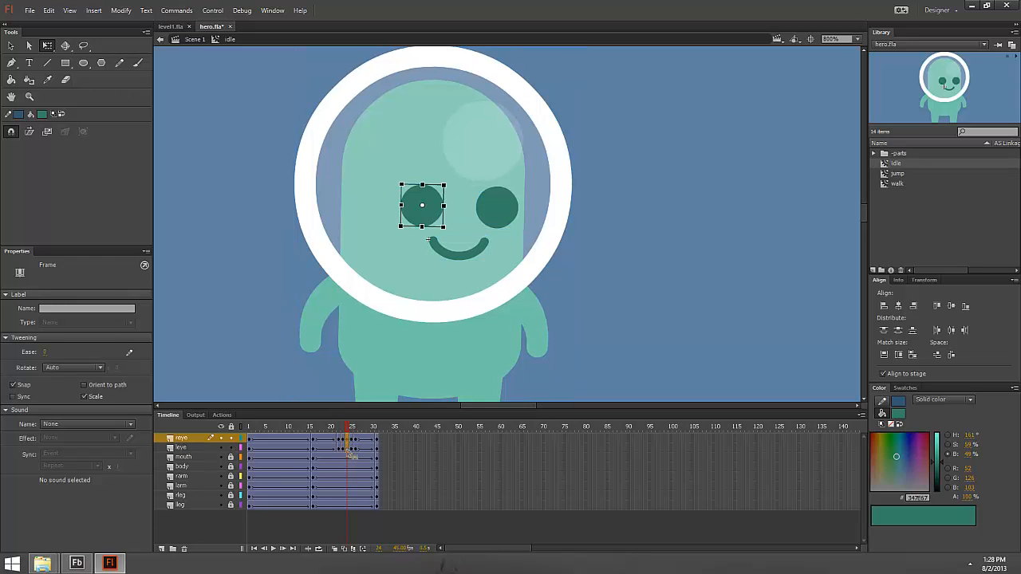
pyautogui.keyDown('shift'); pyautogui.click(349, 447); pyautogui.keyUp('shift')
pyautogui.click(444, 211)
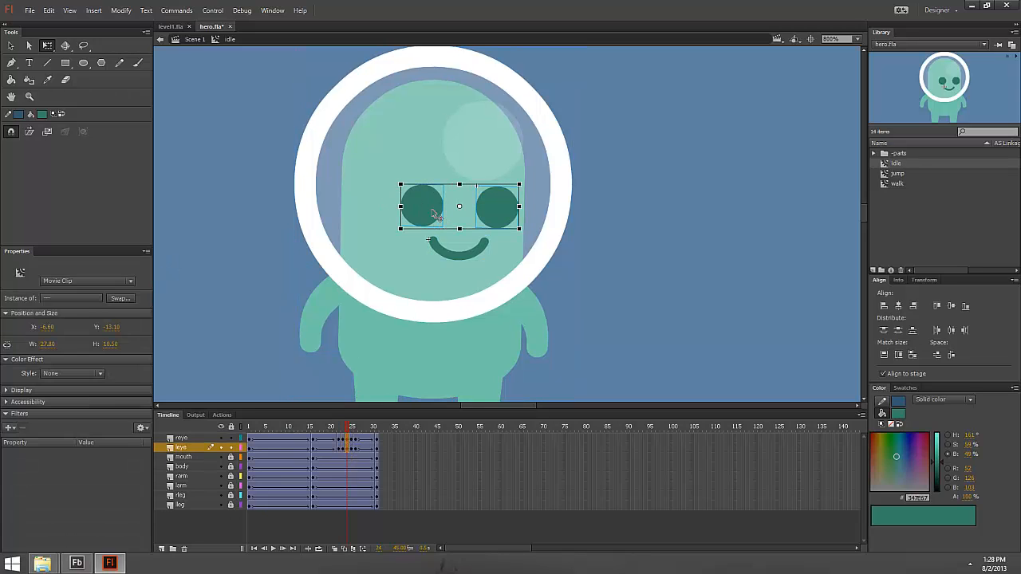
pyautogui.click(120, 299)
pyautogui.doubleClick(495, 221)
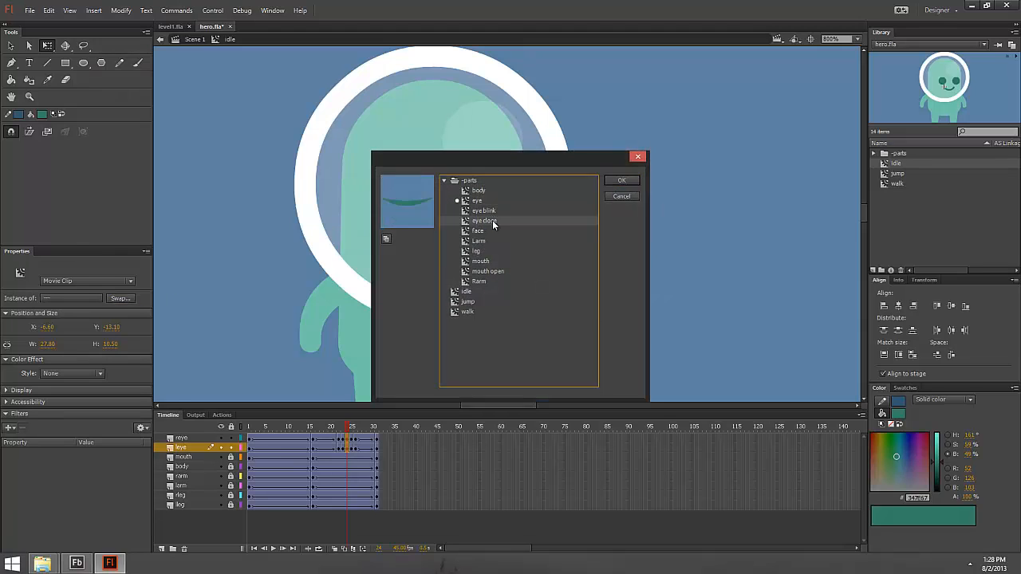
# Swap both eyes at frame 25 for the eye blink symbol.
pyautogui.click(353, 438)
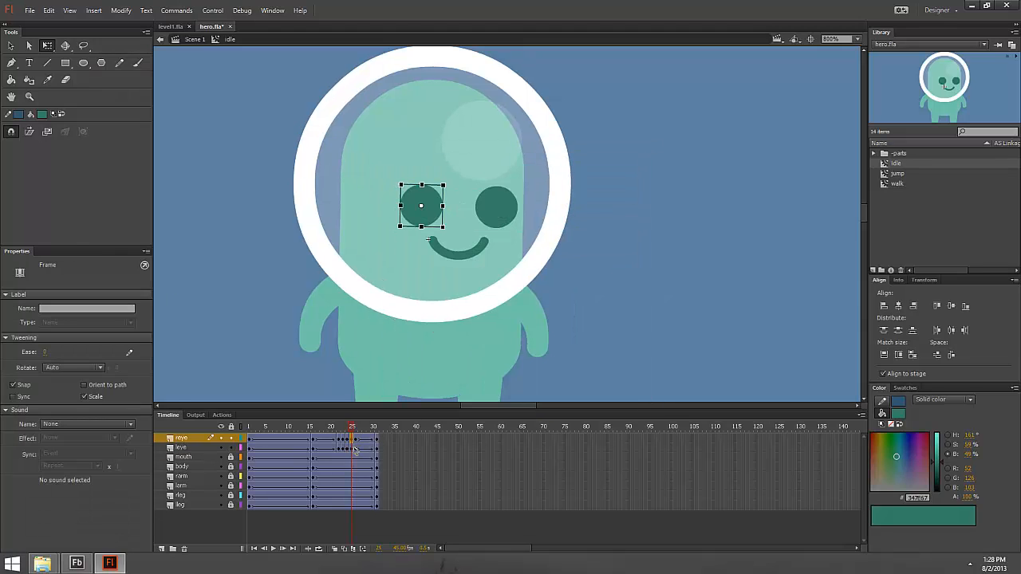
pyautogui.keyDown('shift'); pyautogui.click(515, 211); pyautogui.keyUp('shift')
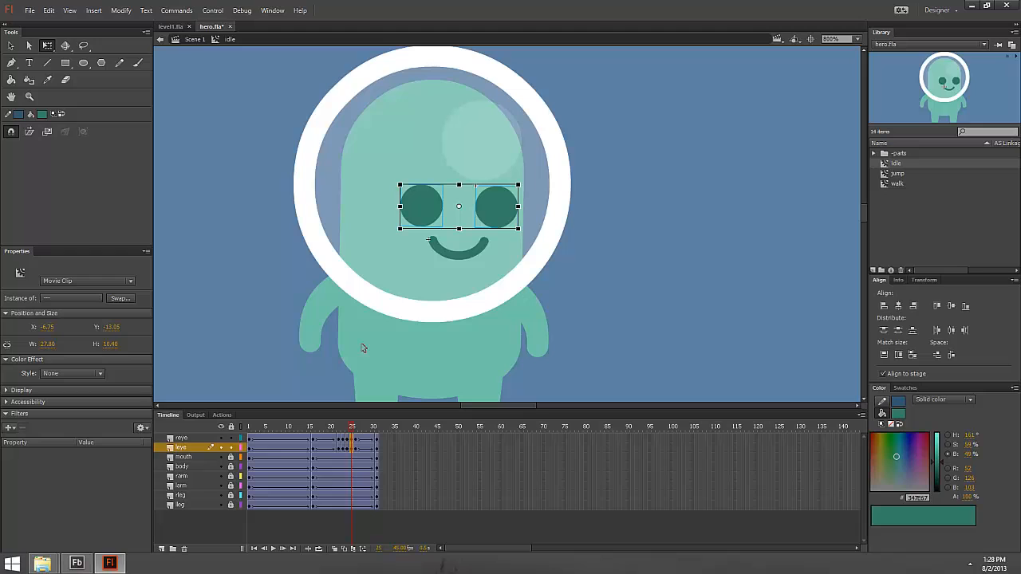
pyautogui.click(125, 295)
pyautogui.doubleClick(481, 212)
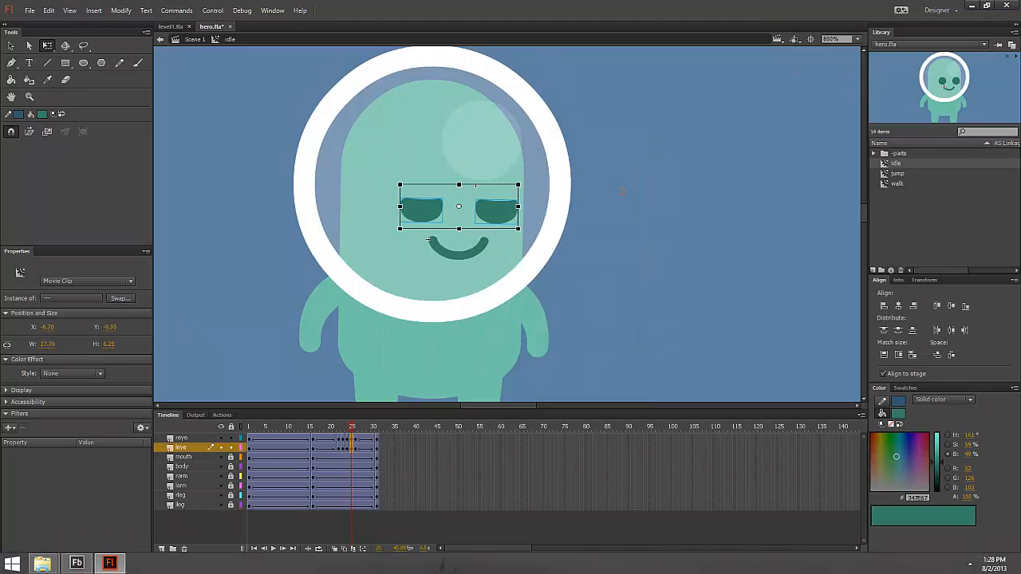
# Play the idle animation in a loop to review the blink, then turn looping off.
pyautogui.moveTo(352, 429); pyautogui.dragTo(228, 423)
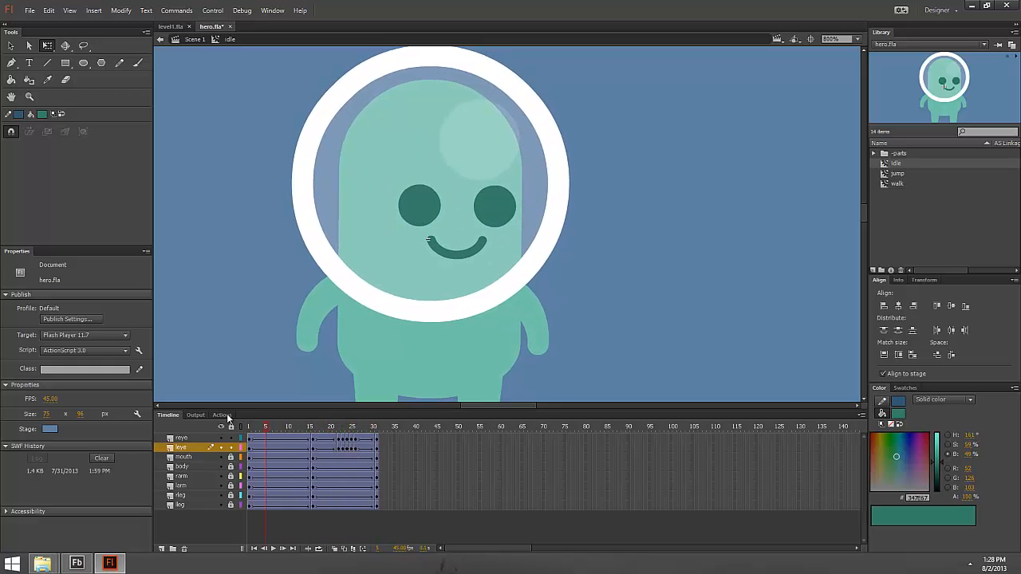
pyautogui.click(318, 549)
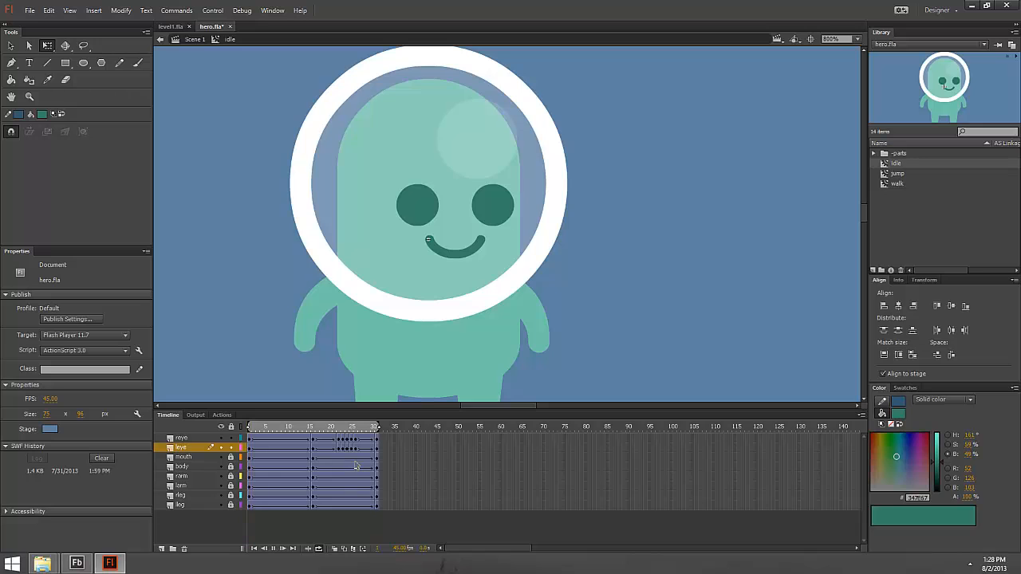
pyautogui.press('Return')
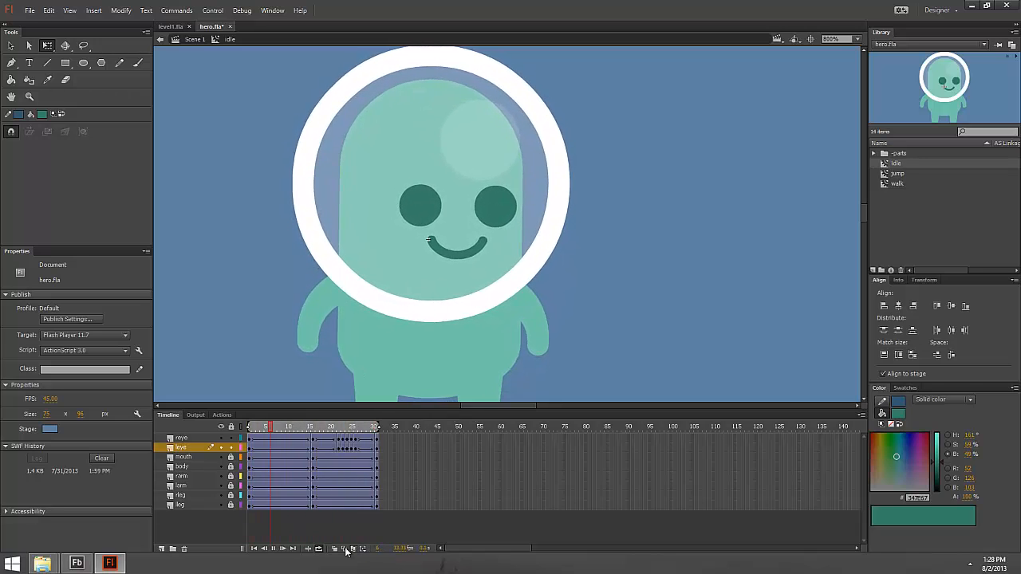
pyautogui.click(320, 549)
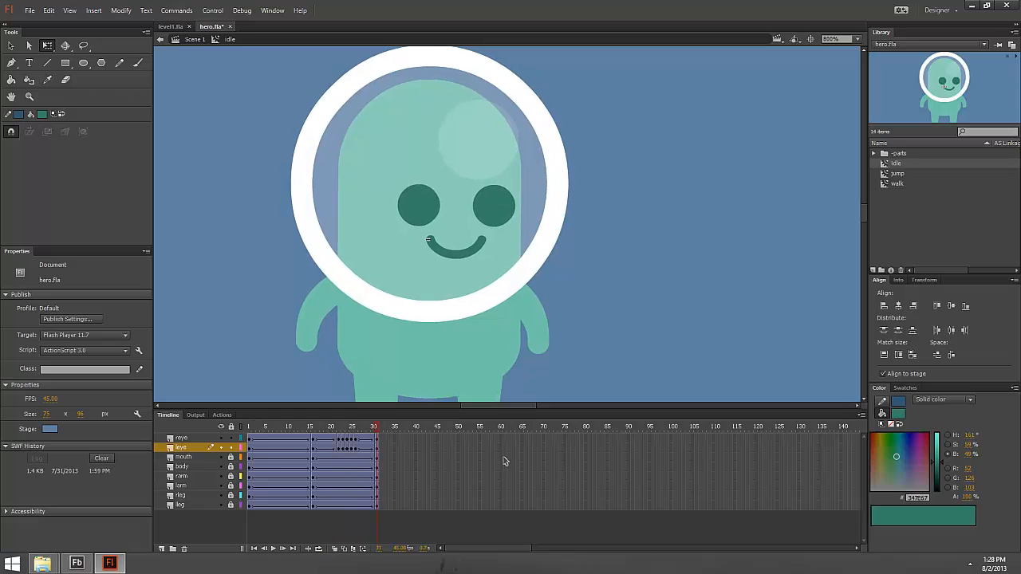
# Try to move both eye layers' first blink keyframes to frame 20 and their half-closed keyframes to frame 22.
pyautogui.click(341, 440)
pyautogui.keyDown('shift'); pyautogui.click(341, 450); pyautogui.keyUp('shift')
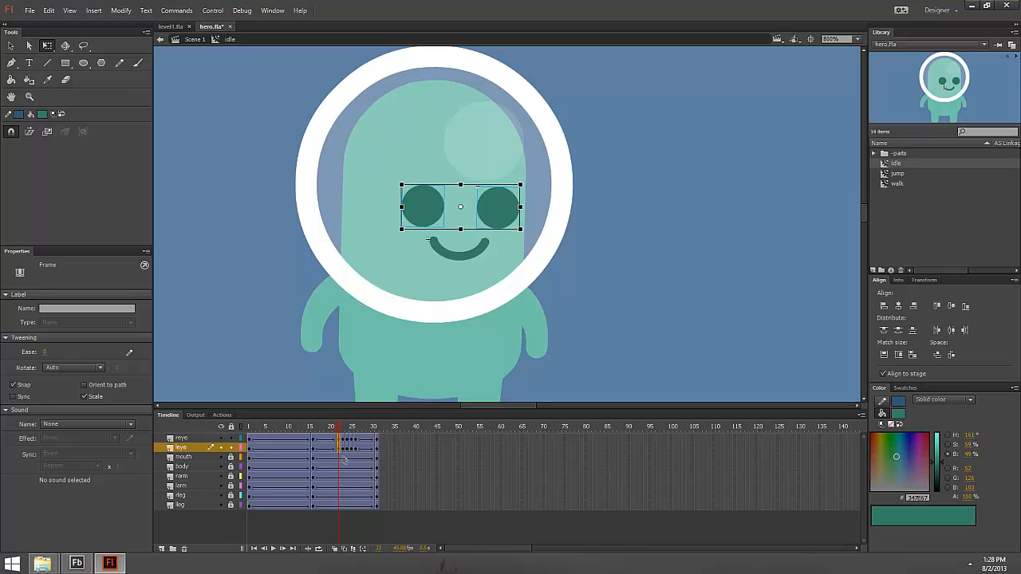
pyautogui.moveTo(342, 447); pyautogui.dragTo(336, 443)
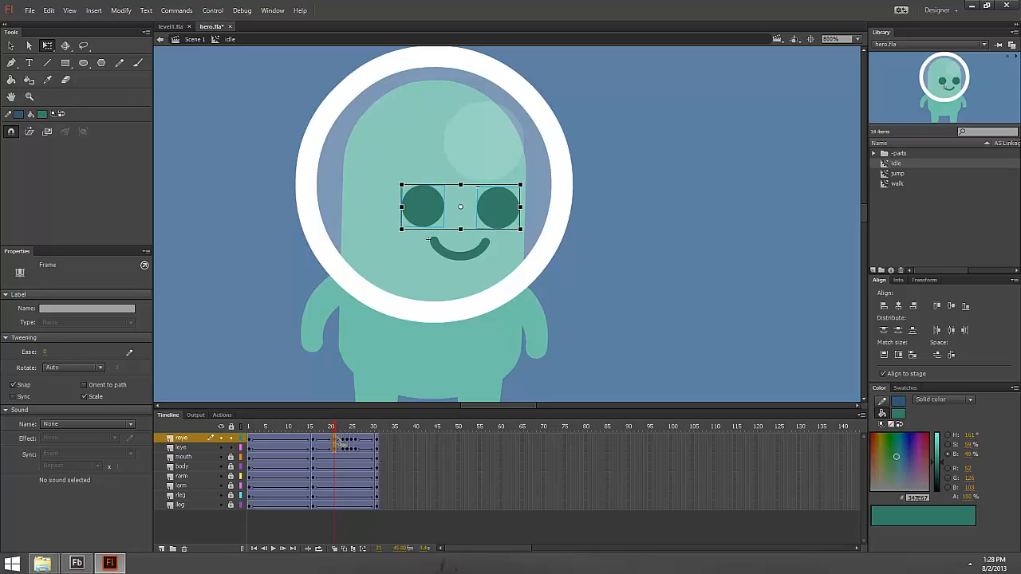
pyautogui.moveTo(335, 443); pyautogui.dragTo(330, 443)
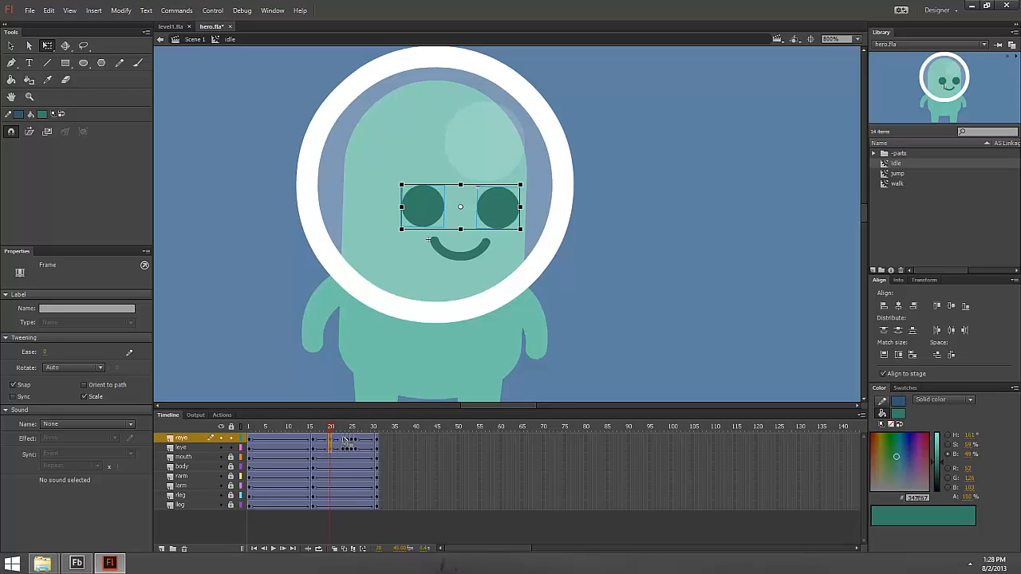
pyautogui.click(344, 440)
pyautogui.keyDown('shift'); pyautogui.click(345, 447); pyautogui.keyUp('shift')
pyautogui.moveTo(344, 446); pyautogui.dragTo(339, 444)
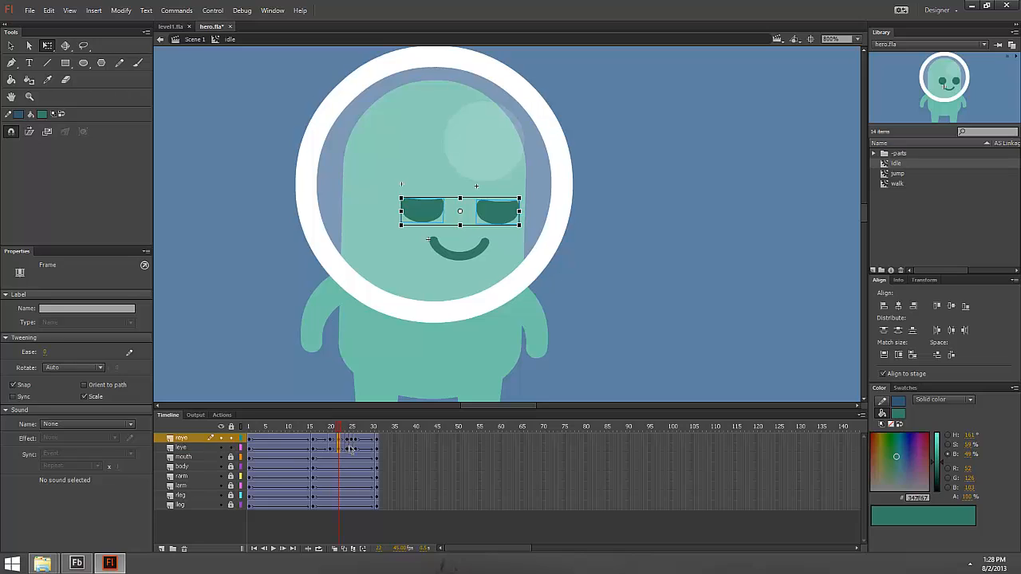
# Try to move the reopening eye keyframes to frame 26 and the open-eye keyframes to frame 28, and play the slower blink.
pyautogui.click(352, 439)
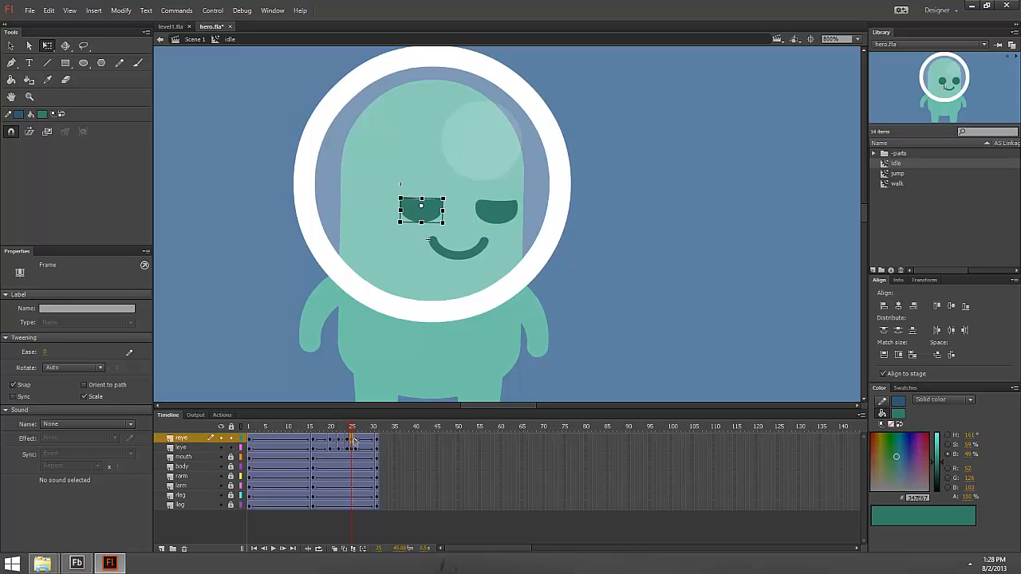
pyautogui.keyDown('shift'); pyautogui.click(355, 449); pyautogui.keyUp('shift')
pyautogui.moveTo(356, 444); pyautogui.dragTo(361, 441)
pyautogui.click(361, 447)
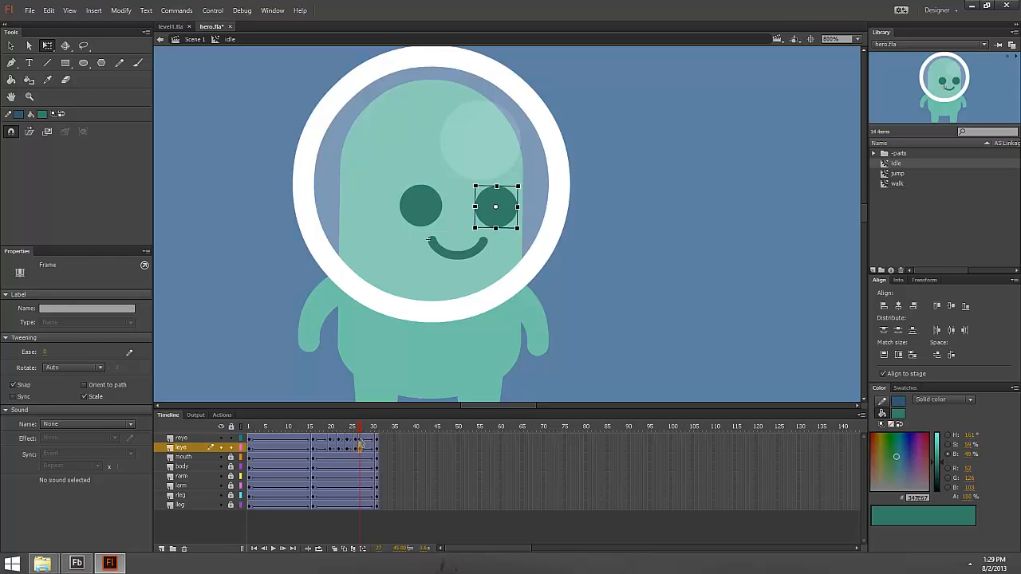
pyautogui.keyDown('shift'); pyautogui.click(360, 441); pyautogui.keyUp('shift')
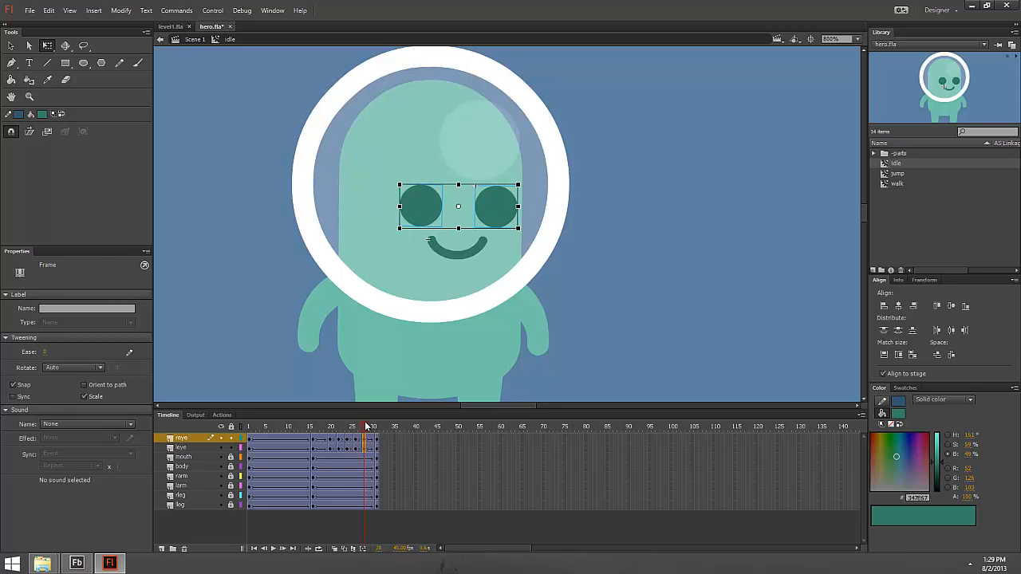
pyautogui.press('Return')
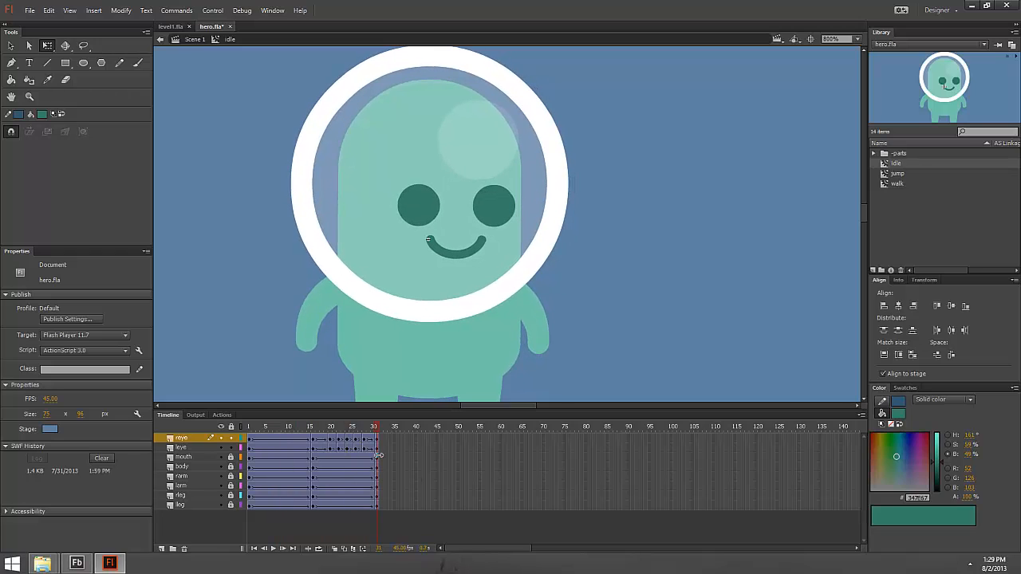
# Undo all the blink keyframe moves on both eye layers.
pyautogui.hotkey('ctrl', 'z')
pyautogui.hotkey('ctrl', 'z')
pyautogui.hotkey('ctrl', 'z')
pyautogui.hotkey('ctrl', 'z')
pyautogui.hotkey('ctrl', 'z')
pyautogui.hotkey('ctrl', 'z')
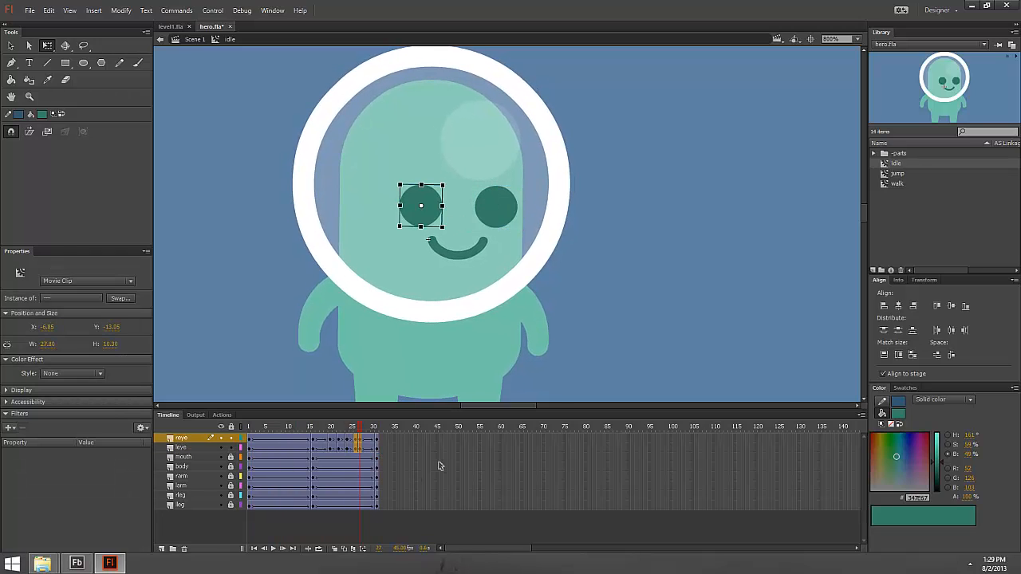
pyautogui.hotkey('ctrl', 'z')
pyautogui.hotkey('ctrl', 'z')
pyautogui.hotkey('ctrl', 'z')
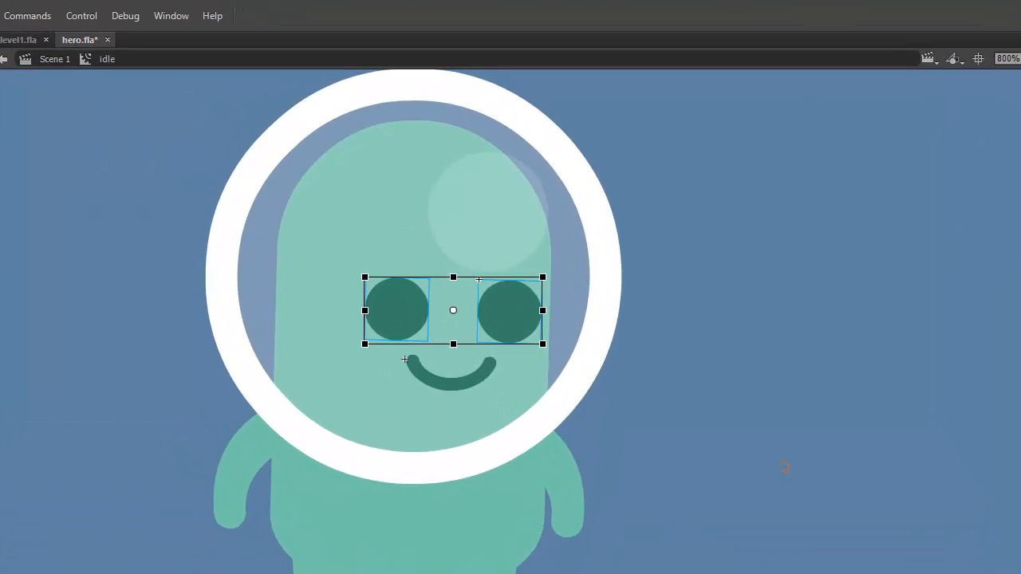
# Deselect the eyes and zoom out to 400% to view the whole character.
pyautogui.click(682, 310)
pyautogui.press('z')
pyautogui.keyDown('alt'); pyautogui.click(478, 459); pyautogui.keyUp('alt')
pyautogui.moveTo(699, 359); pyautogui.dragTo(672, 463)
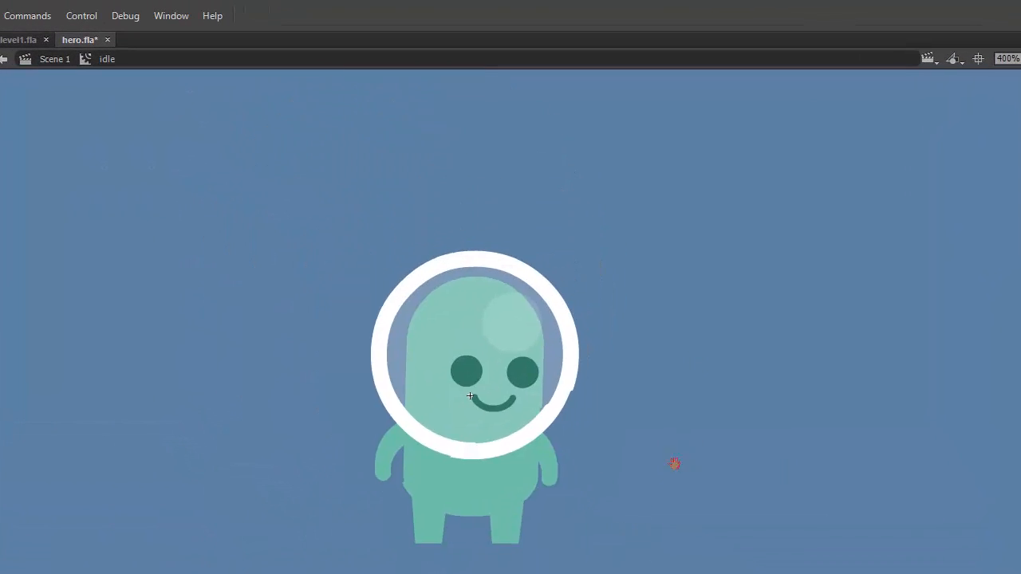
pyautogui.moveTo(742, 456); pyautogui.dragTo(737, 466)
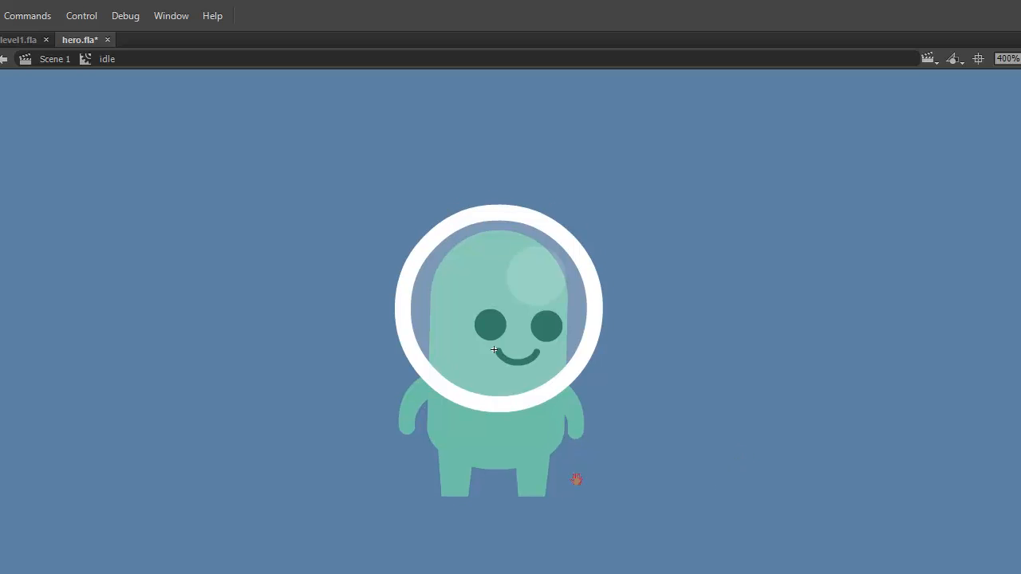
# Save hero.fla and return to Scene 1.
pyautogui.keyDown('ctrl'); pyautogui.keyDown('shift'); pyautogui.click(517, 427); pyautogui.keyUp('shift'); pyautogui.keyUp('ctrl')
pyautogui.keyDown('ctrl'); pyautogui.click(449, 341); pyautogui.keyUp('ctrl')
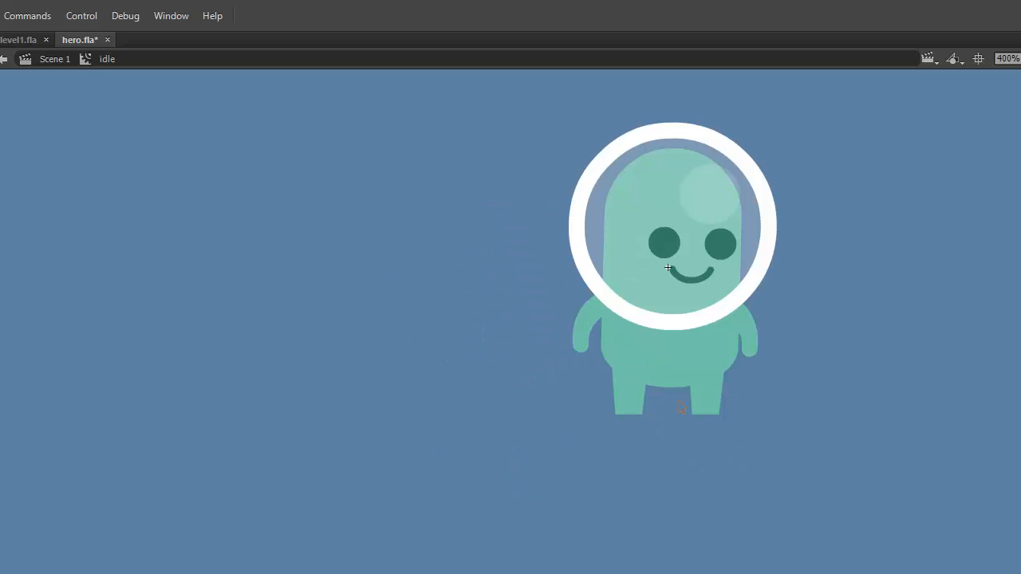
pyautogui.hotkey('ctrl', 's')
pyautogui.click(51, 60)
# Place an instance of the idle movie clip on the stage beside the walk character and name the instance idle.
pyautogui.moveTo(749, 252); pyautogui.dragTo(465, 301)
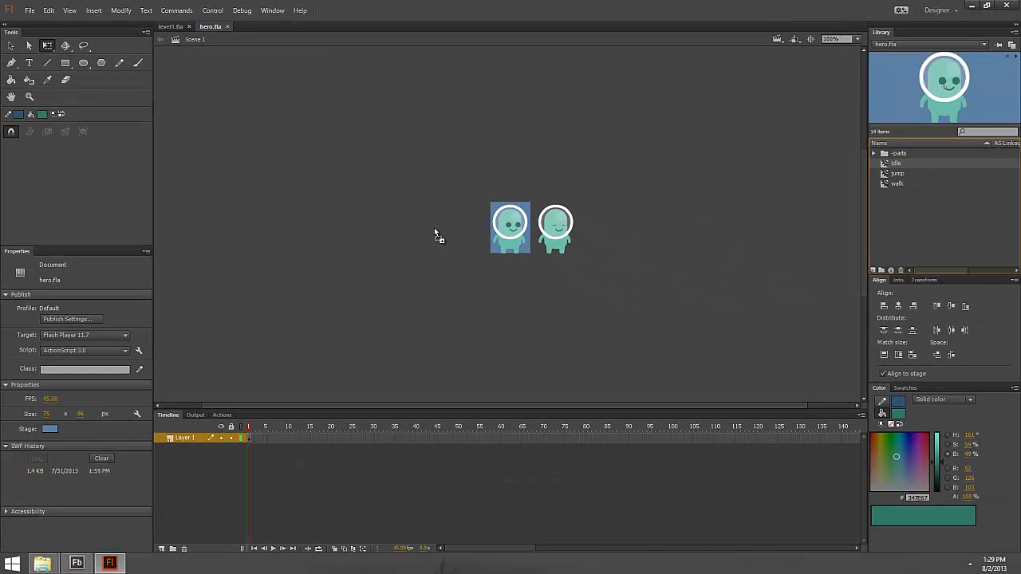
pyautogui.moveTo(467, 253); pyautogui.dragTo(467, 253)
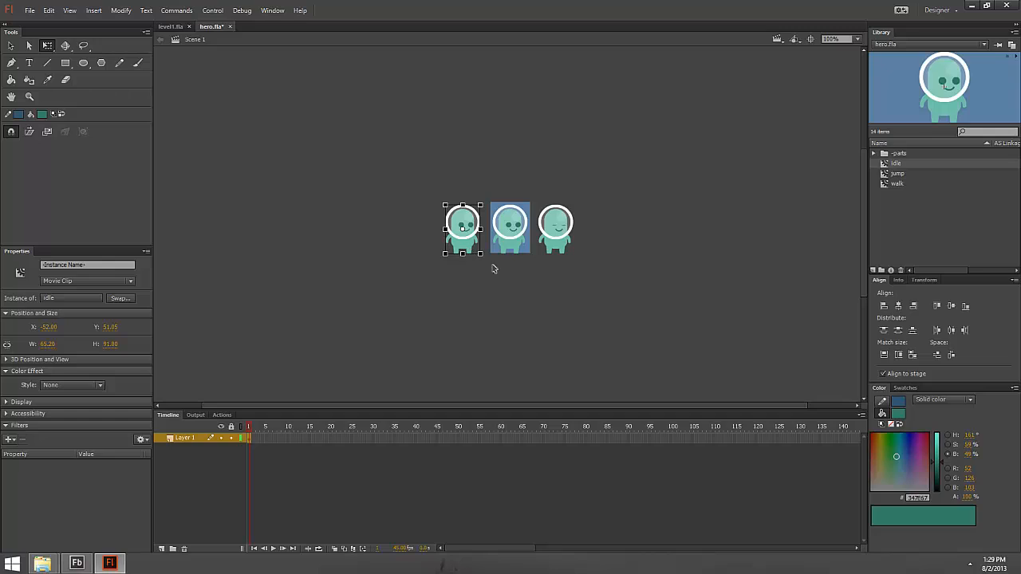
pyautogui.click(93, 265)
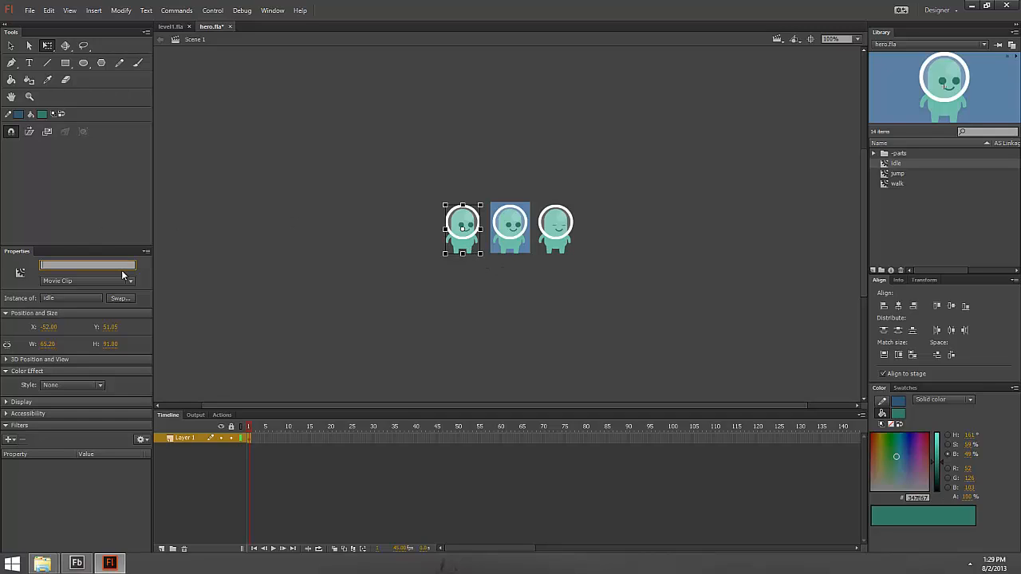
pyautogui.write('idle')
pyautogui.press('Return')
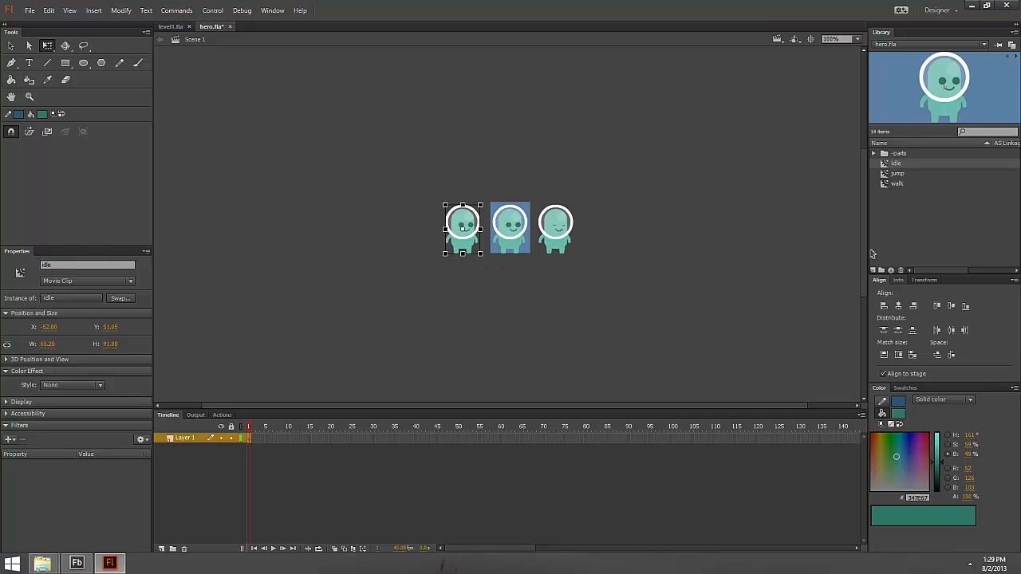
pyautogui.click(524, 230)
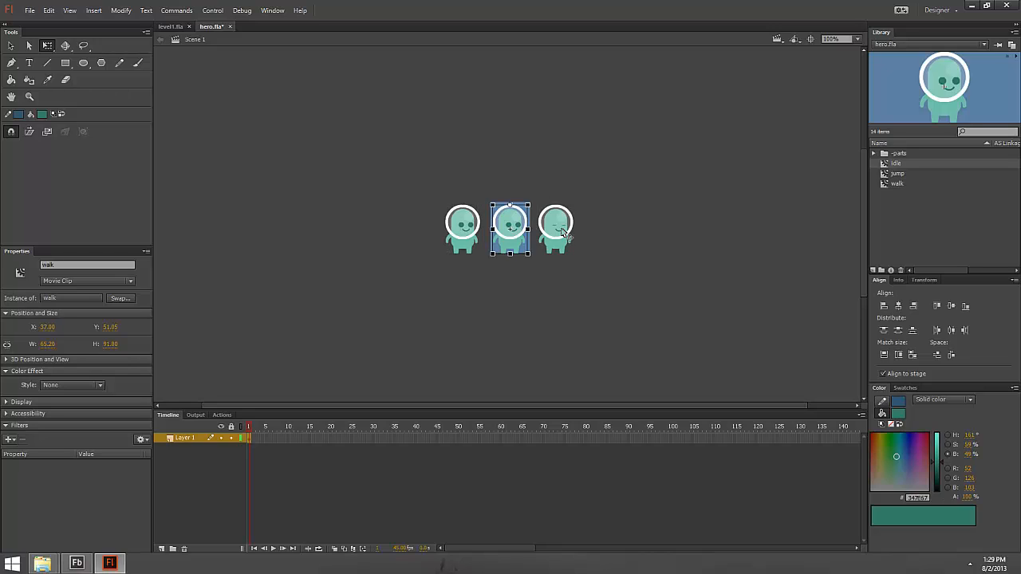
pyautogui.click(563, 233)
pyautogui.click(778, 243)
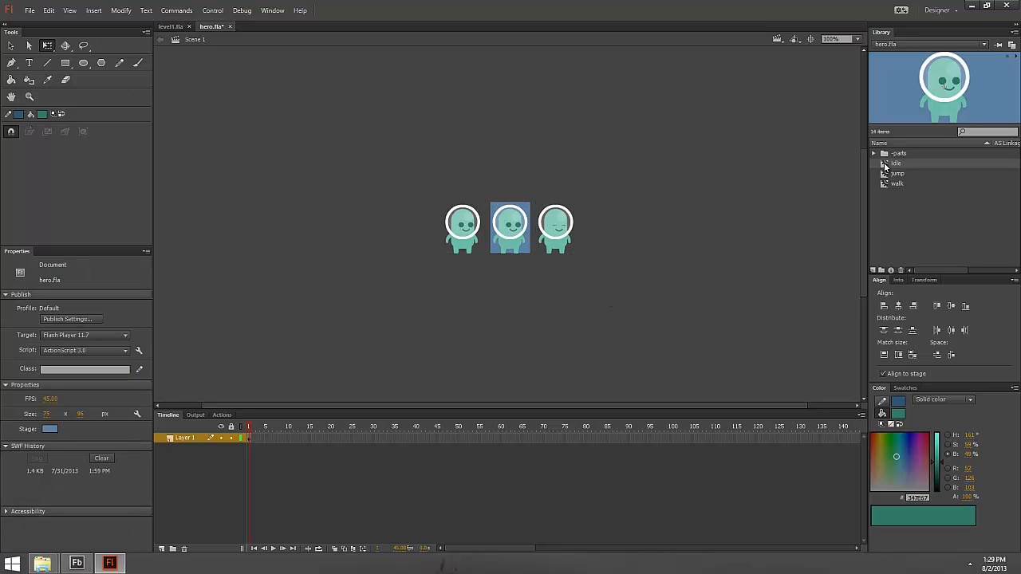
# Duplicate the idle symbol in the library as a movie clip named duck.
pyautogui.click(893, 211)
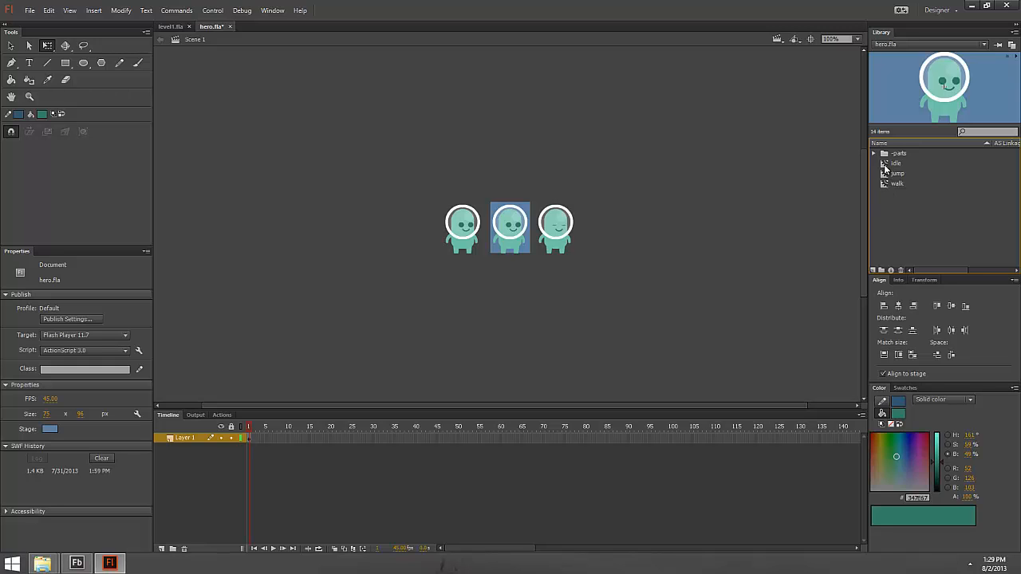
pyautogui.rightClick(885, 164)
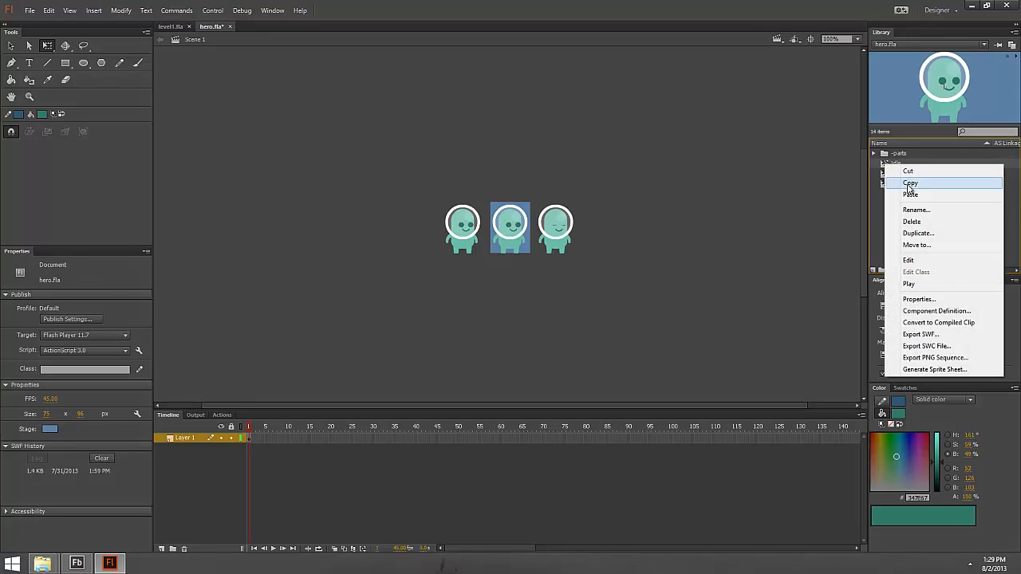
pyautogui.click(919, 233)
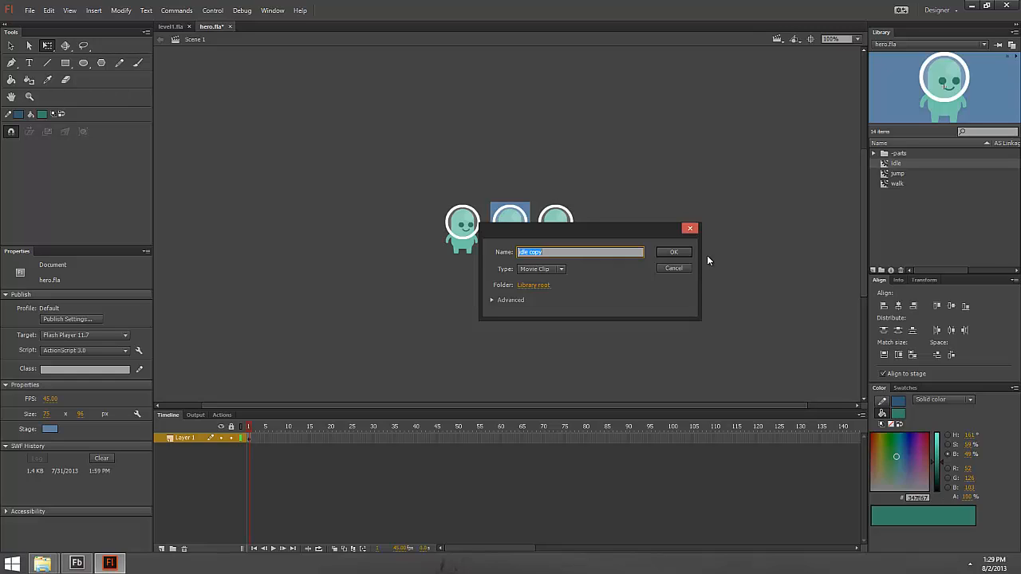
pyautogui.write('duck')
pyautogui.press('Return')
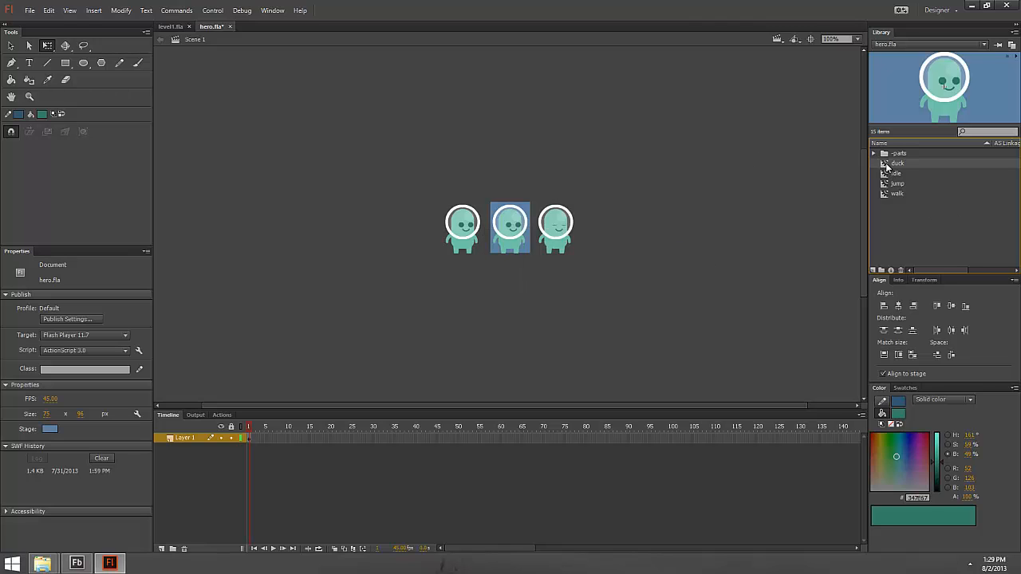
# Open the duck movie clip for editing and remove the first classic tween span on all layers.
pyautogui.doubleClick(885, 164)
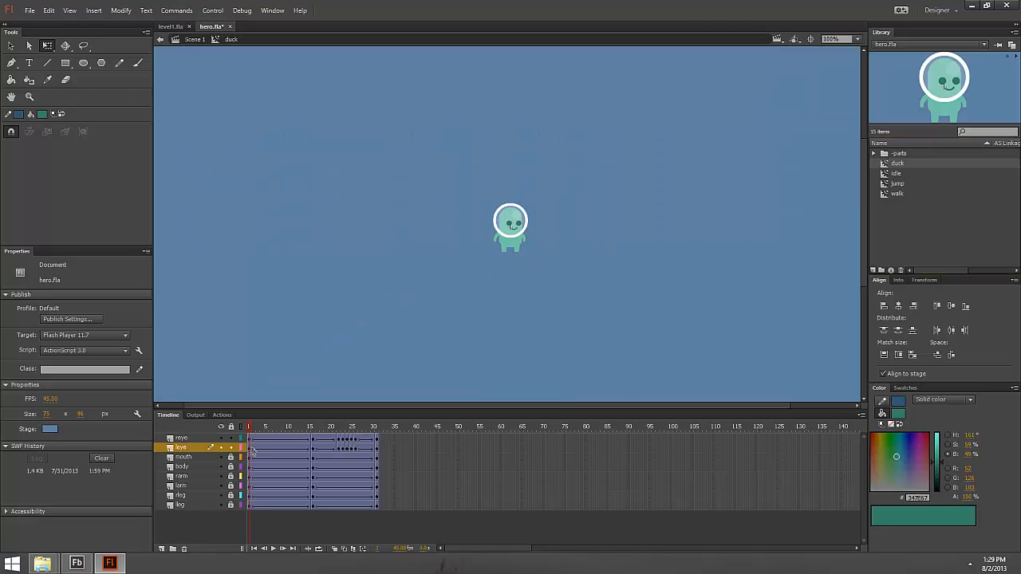
pyautogui.hotkey('ctrl', '=')
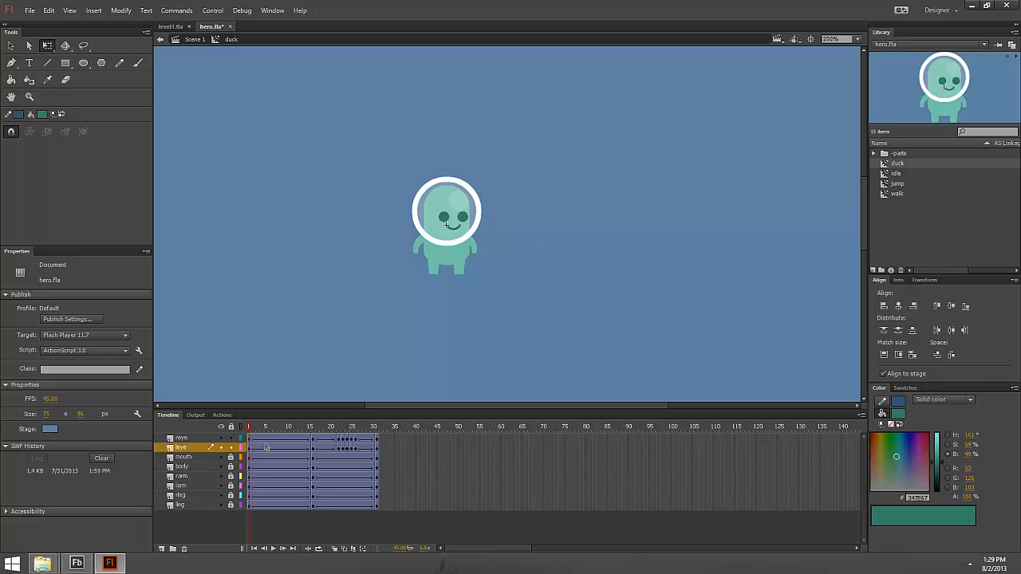
pyautogui.moveTo(270, 441); pyautogui.dragTo(283, 504)
pyautogui.rightClick(281, 501)
pyautogui.click(320, 212)
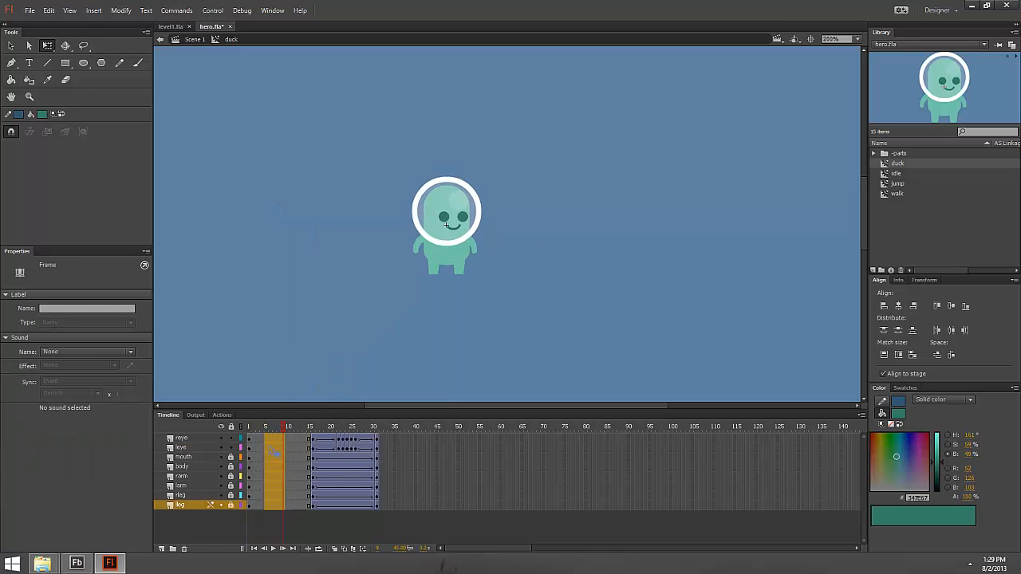
# Delete every frame after frame 1 on all layers of the duck clip.
pyautogui.moveTo(257, 441); pyautogui.dragTo(377, 509)
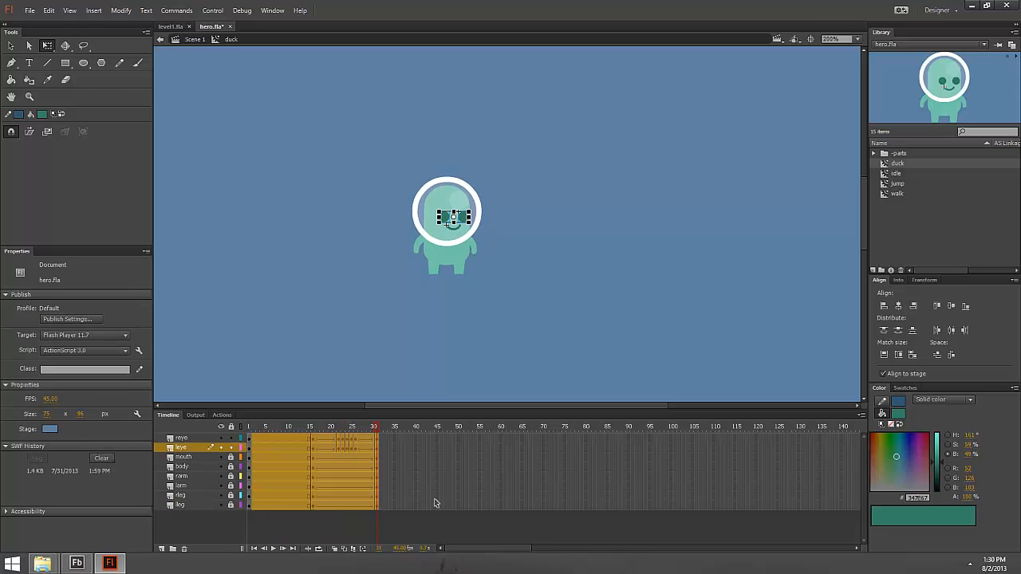
pyautogui.hotkey('shift', 'F5')
pyautogui.click(502, 245)
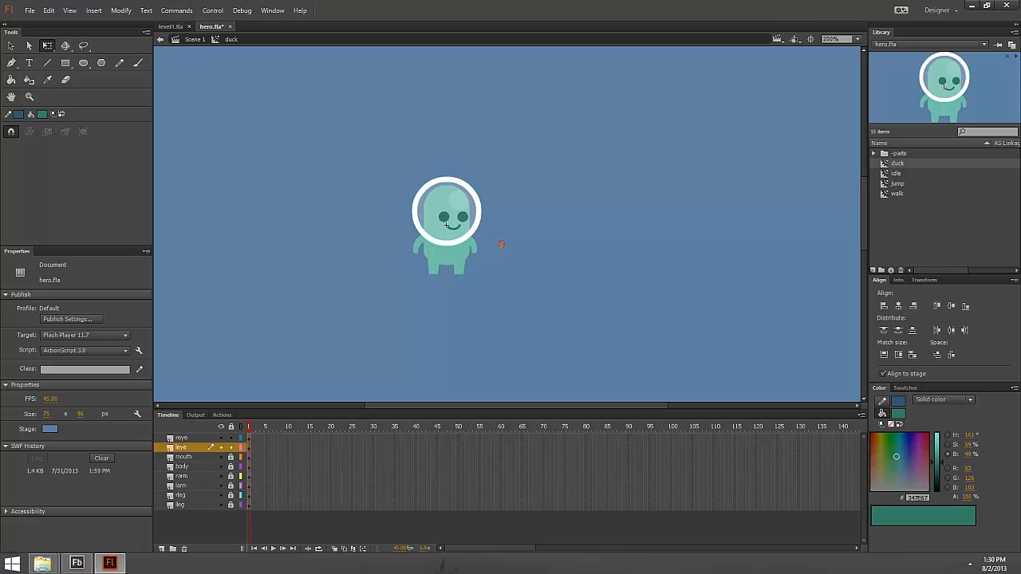
# Insert a keyframe at frame 3 on all layers of the duck clip.
pyautogui.keyDown('ctrl'); pyautogui.click(488, 238); pyautogui.keyUp('ctrl')
pyautogui.moveTo(577, 267); pyautogui.dragTo(629, 300)
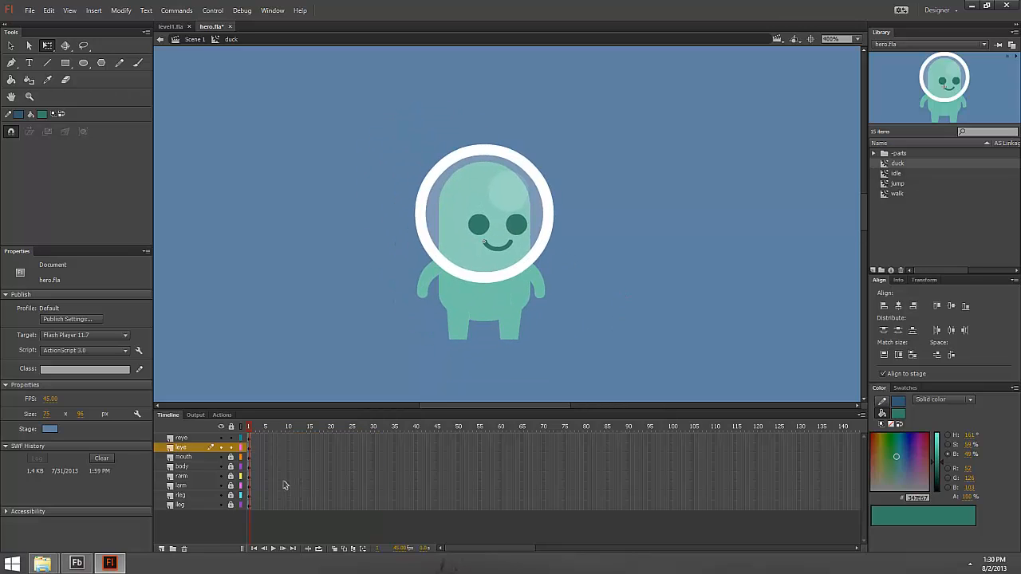
pyautogui.click(262, 438)
pyautogui.click(258, 439)
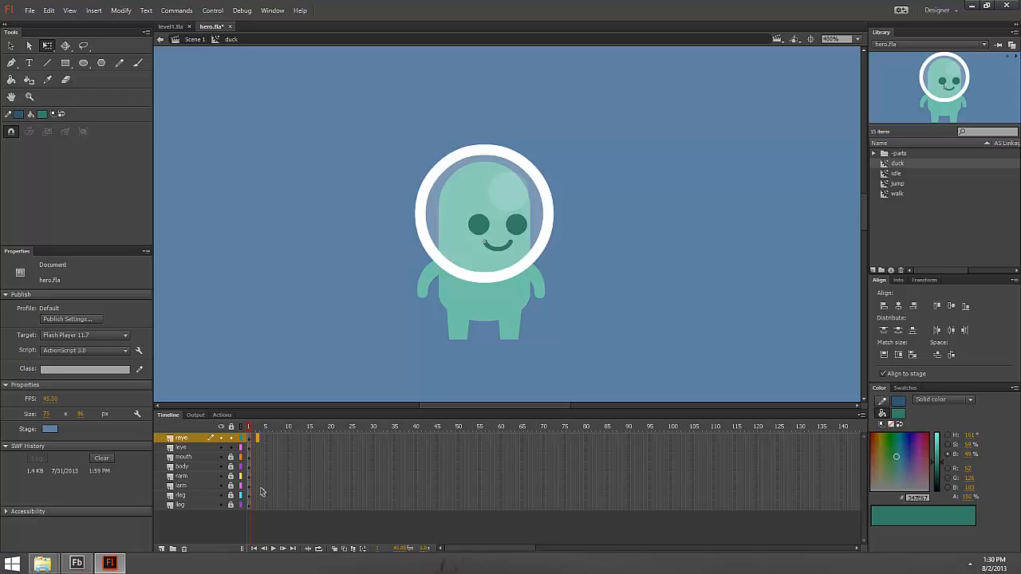
pyautogui.moveTo(262, 505)
pyautogui.mouseDown()
pyautogui.moveTo(263, 439)
pyautogui.moveTo(257, 506)
pyautogui.mouseUp()
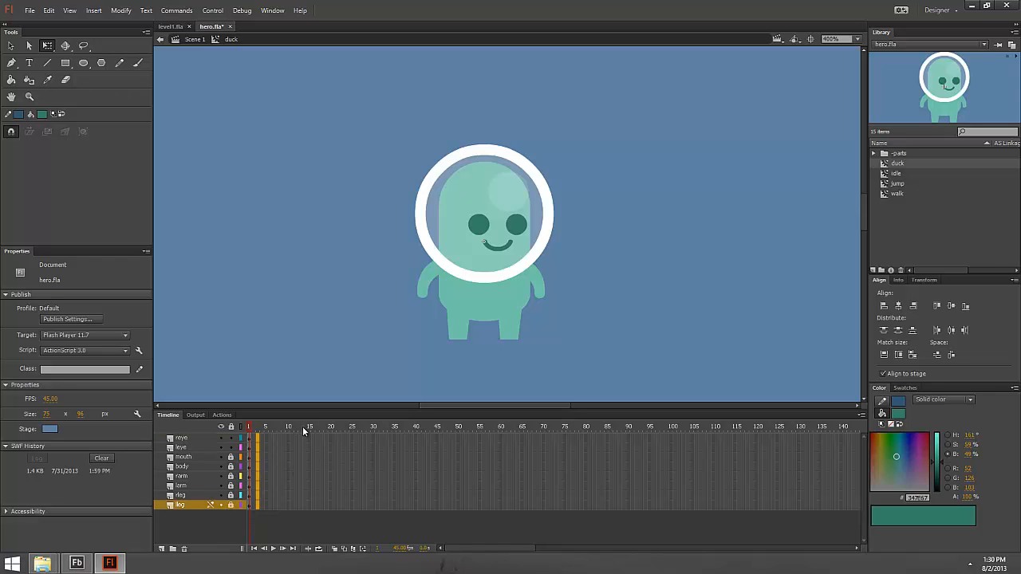
pyautogui.press('F6')
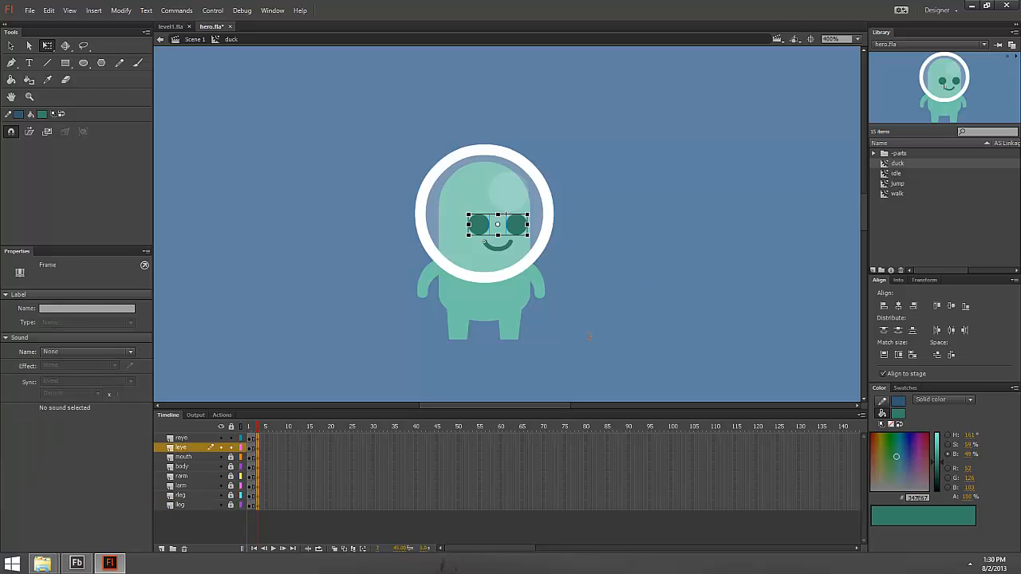
pyautogui.click(411, 375)
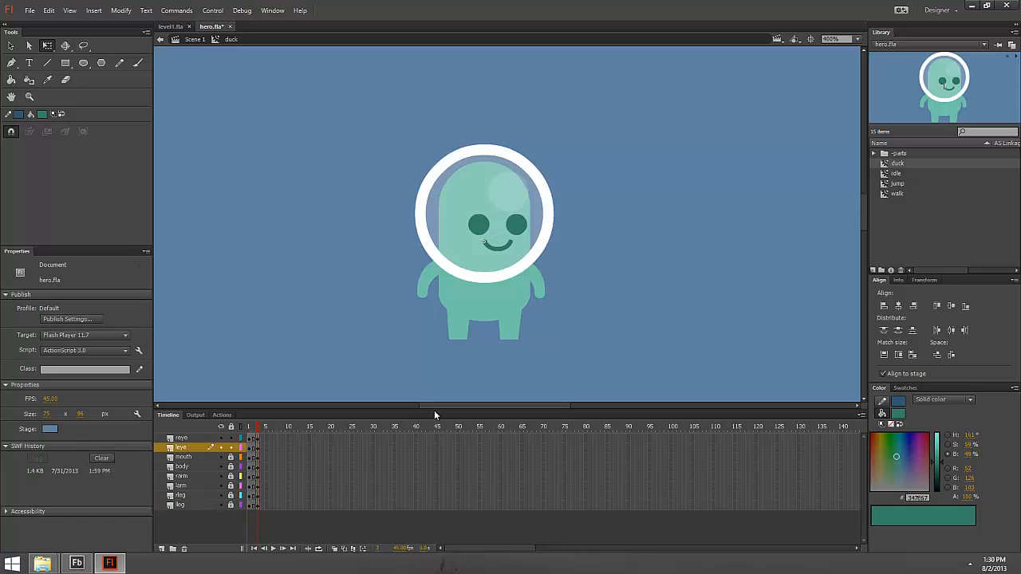
# Unlock all layers and, at frame 3, rotate the body, face and arms together clockwise around a pivot at the body's base.
pyautogui.moveTo(233, 457); pyautogui.dragTo(233, 506)
pyautogui.click(252, 438)
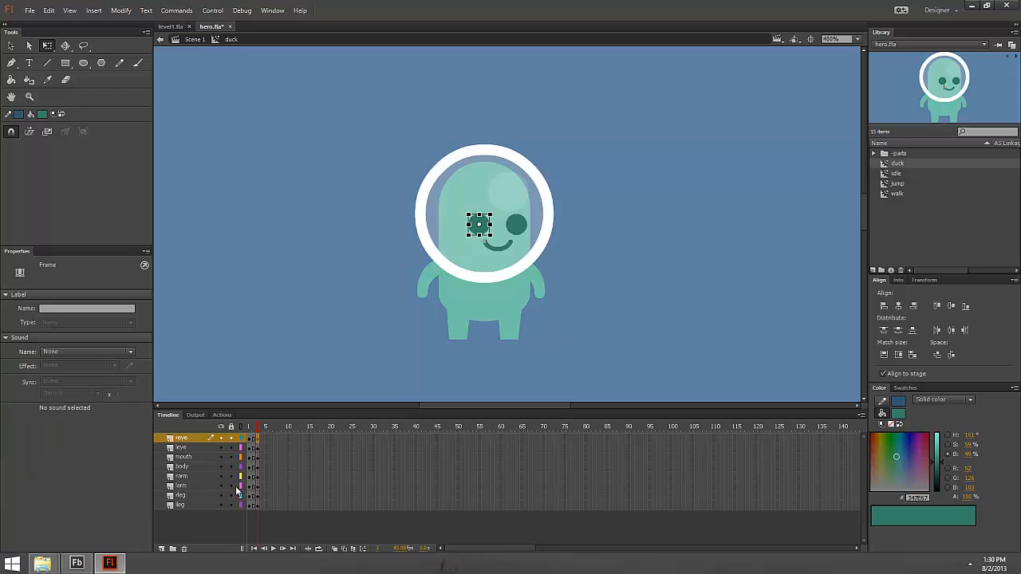
pyautogui.click(256, 486)
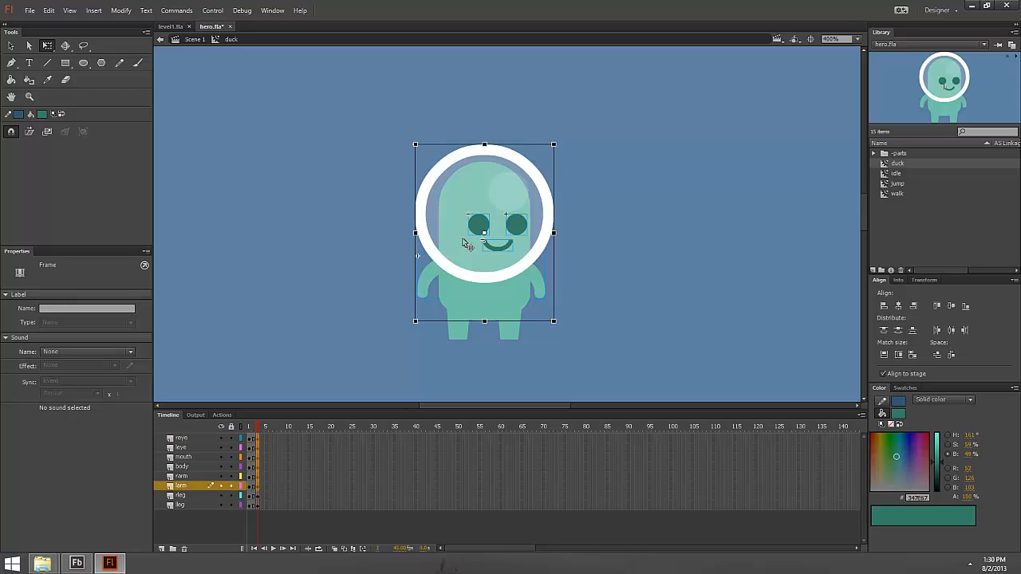
pyautogui.click(485, 276)
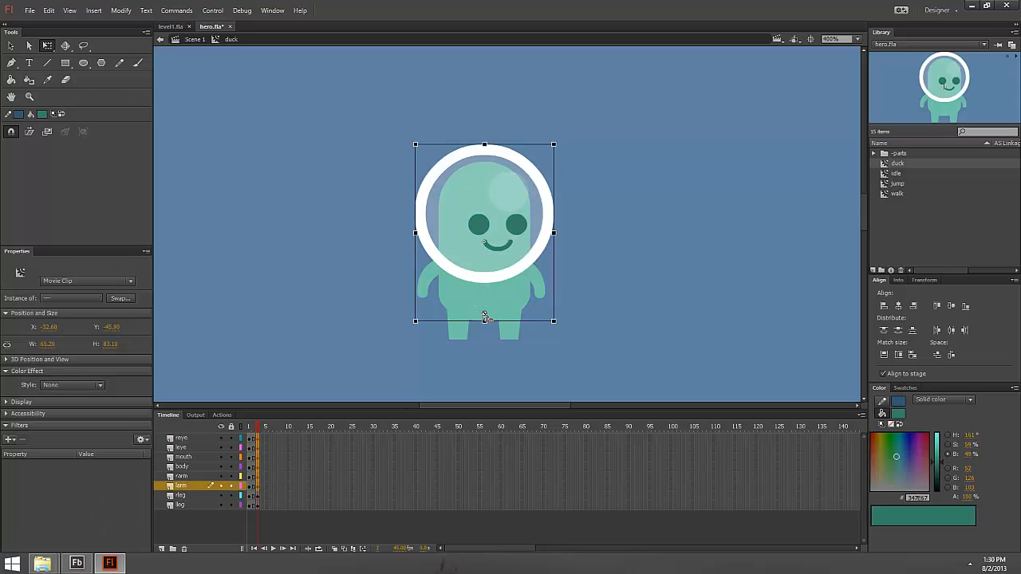
pyautogui.moveTo(485, 316); pyautogui.dragTo(484, 314)
pyautogui.moveTo(566, 147); pyautogui.dragTo(567, 237)
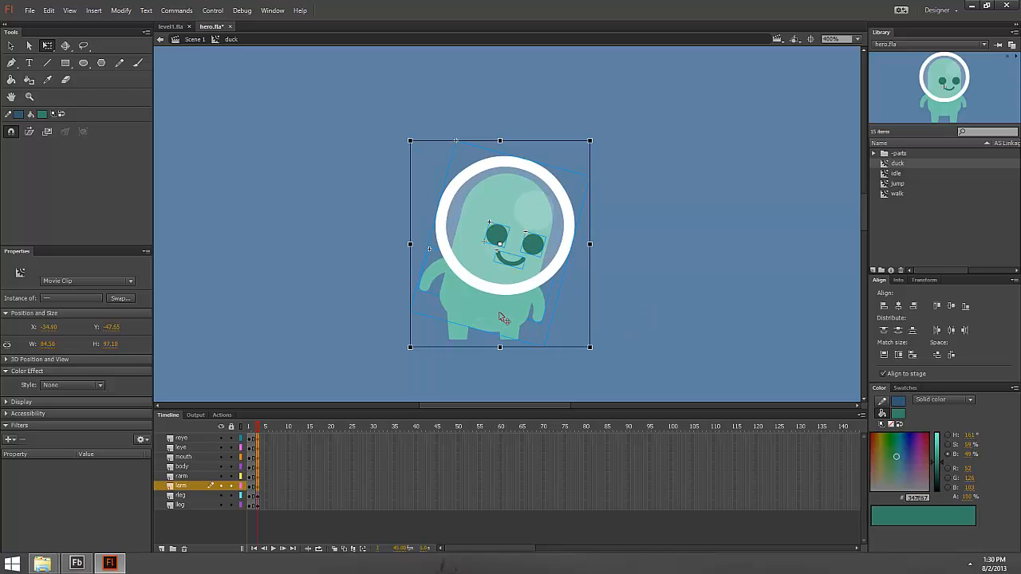
pyautogui.click(680, 300)
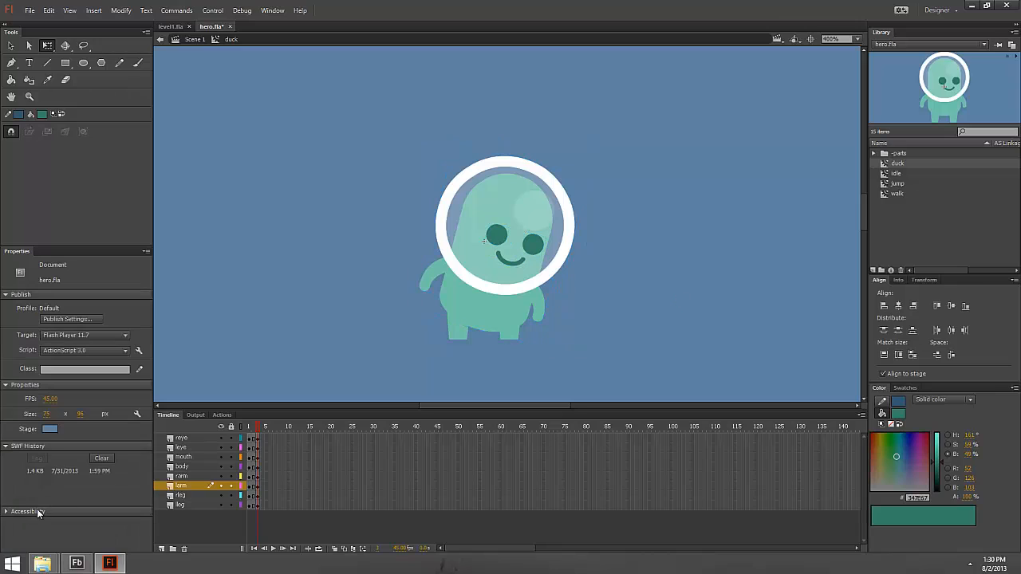
# Rotate both legs outward into a crouched stance at frame 3.
pyautogui.click(202, 497)
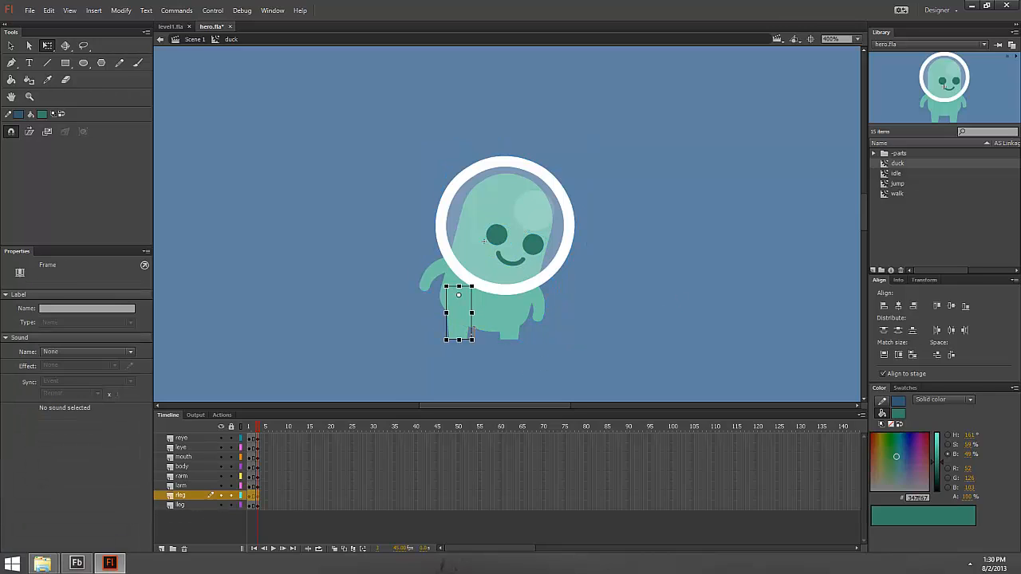
pyautogui.moveTo(446, 351); pyautogui.dragTo(418, 343)
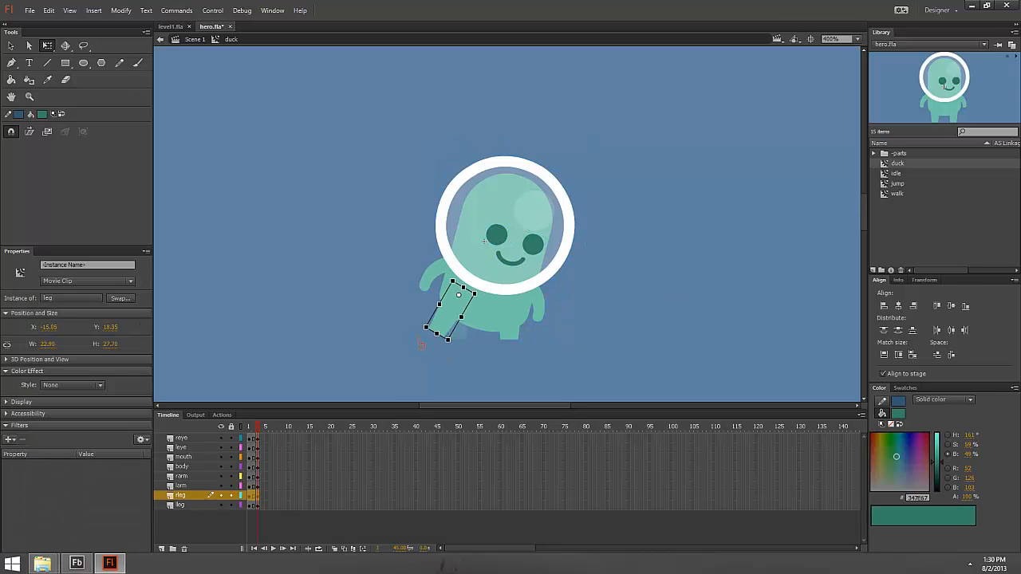
pyautogui.click(512, 331)
pyautogui.moveTo(532, 351); pyautogui.dragTo(551, 348)
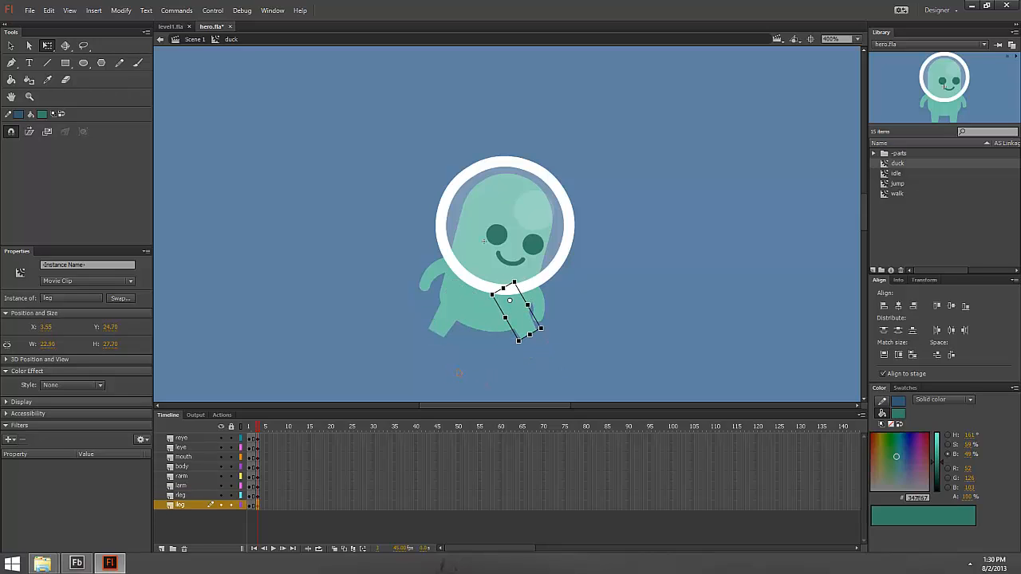
pyautogui.click(603, 368)
# Rotate both arms slightly inward toward the body at frame 3.
pyautogui.click(423, 303)
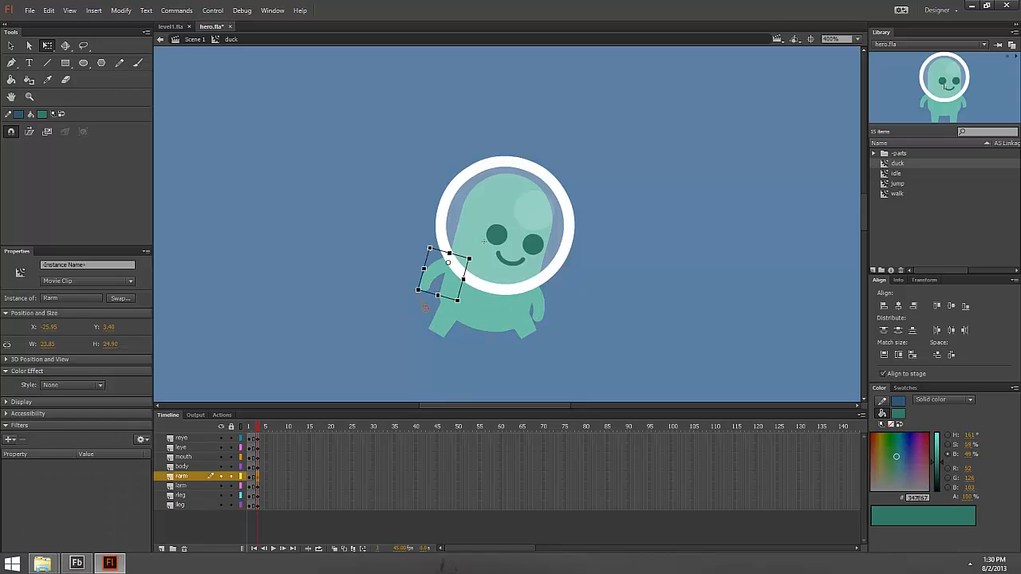
pyautogui.moveTo(425, 308); pyautogui.dragTo(436, 310)
pyautogui.click(543, 319)
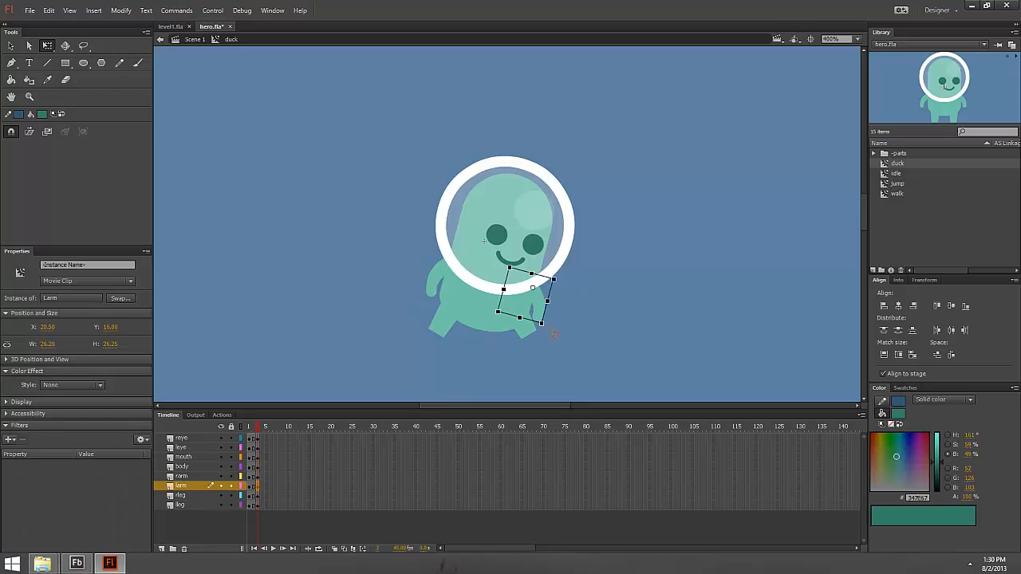
pyautogui.moveTo(559, 335); pyautogui.dragTo(549, 334)
pyautogui.click(572, 344)
# At frame 1 of the duck clip, swap both eyes for the eye close symbol.
pyautogui.moveTo(258, 428)
pyautogui.mouseDown()
pyautogui.moveTo(238, 429)
pyautogui.moveTo(270, 429)
pyautogui.moveTo(249, 428)
pyautogui.mouseUp()
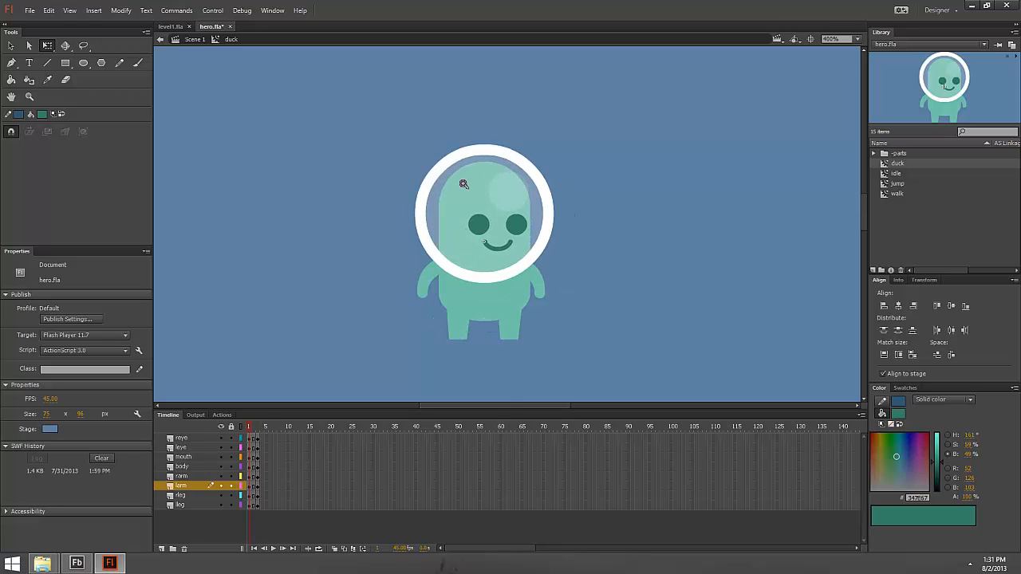
pyautogui.click(510, 224)
pyautogui.click(530, 252)
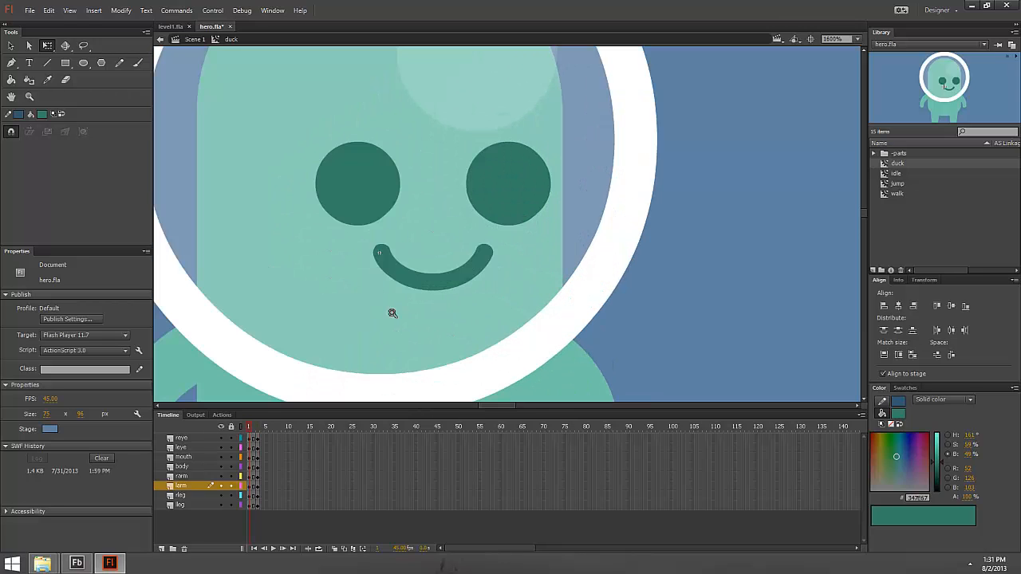
pyautogui.click(251, 448)
pyautogui.keyDown('shift'); pyautogui.click(524, 211); pyautogui.keyUp('shift')
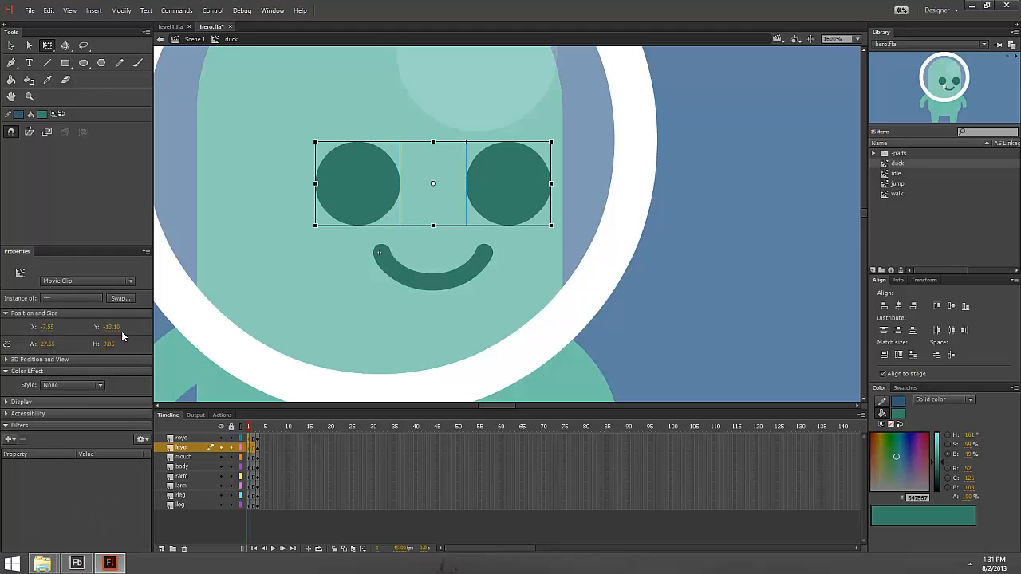
pyautogui.click(121, 298)
pyautogui.doubleClick(486, 221)
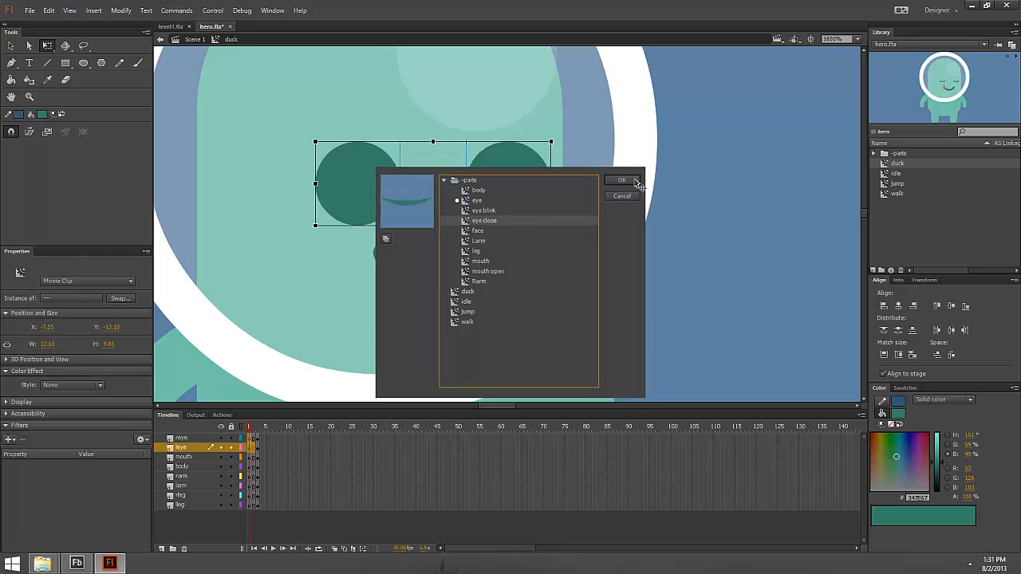
pyautogui.click(717, 329)
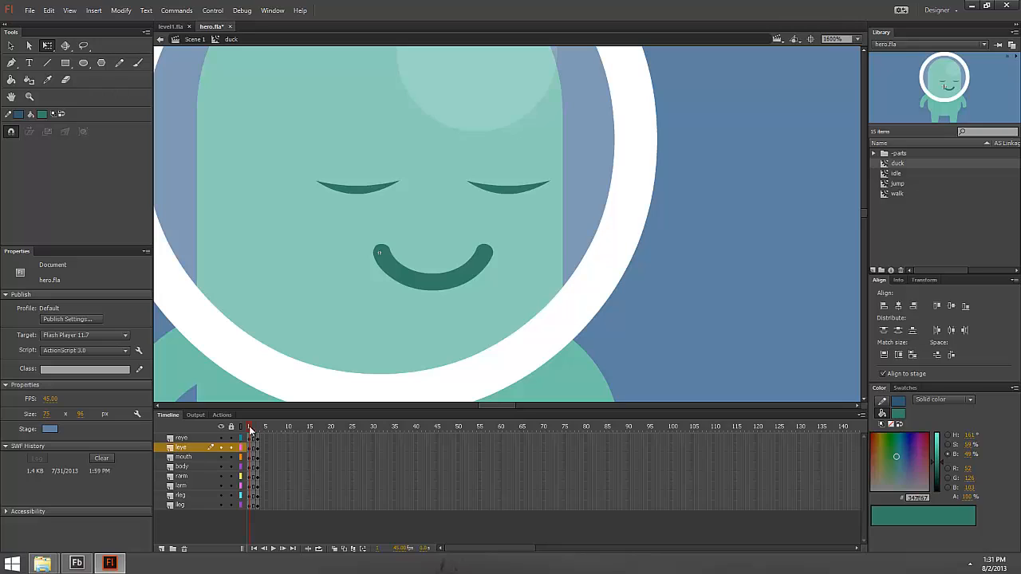
# At frame 3 of the duck clip, swap both tilted eyes for the eye close symbol.
pyautogui.moveTo(251, 430); pyautogui.dragTo(258, 430)
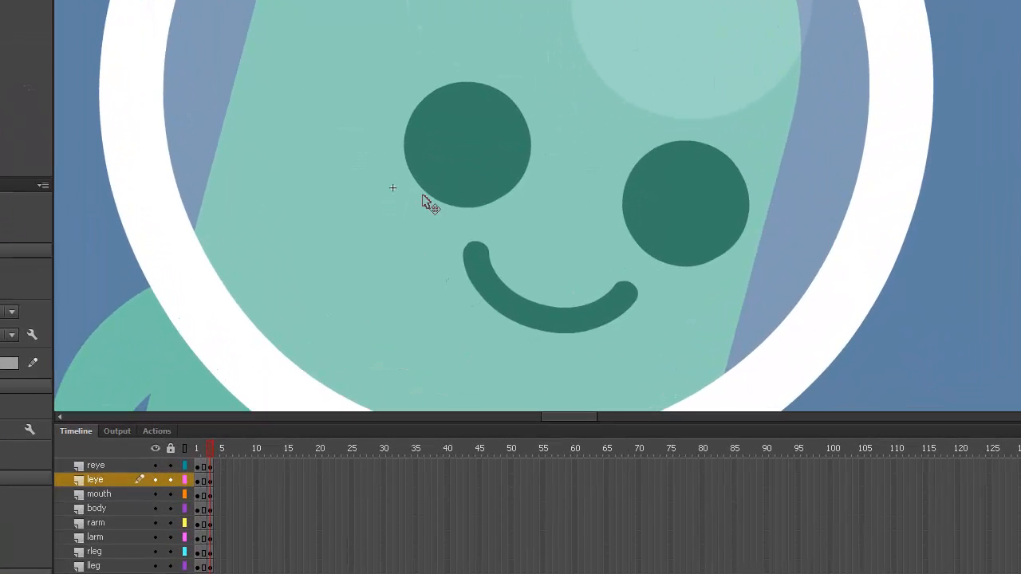
pyautogui.click(468, 157)
pyautogui.keyDown('shift'); pyautogui.click(641, 232); pyautogui.keyUp('shift')
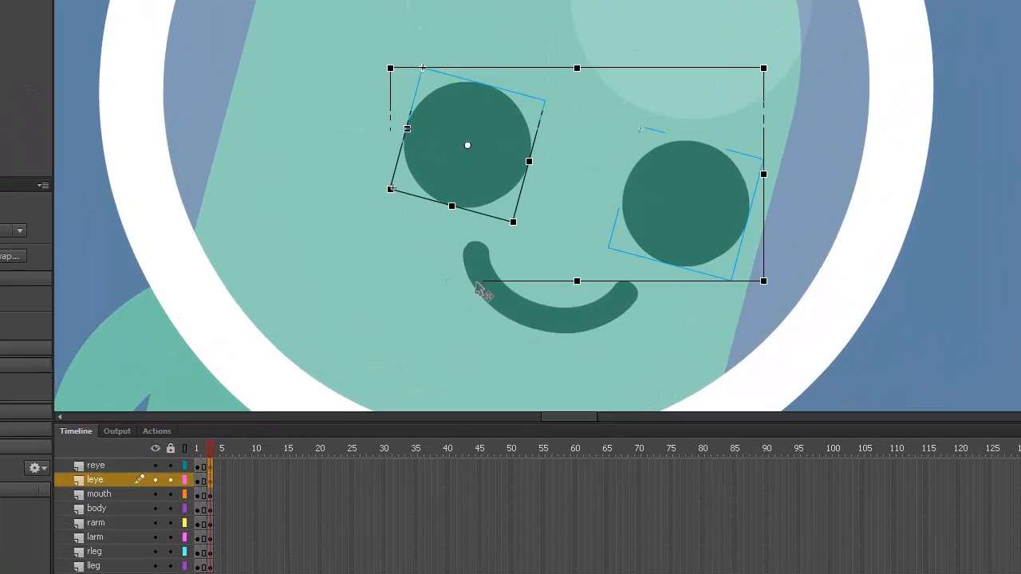
pyautogui.click(3, 257)
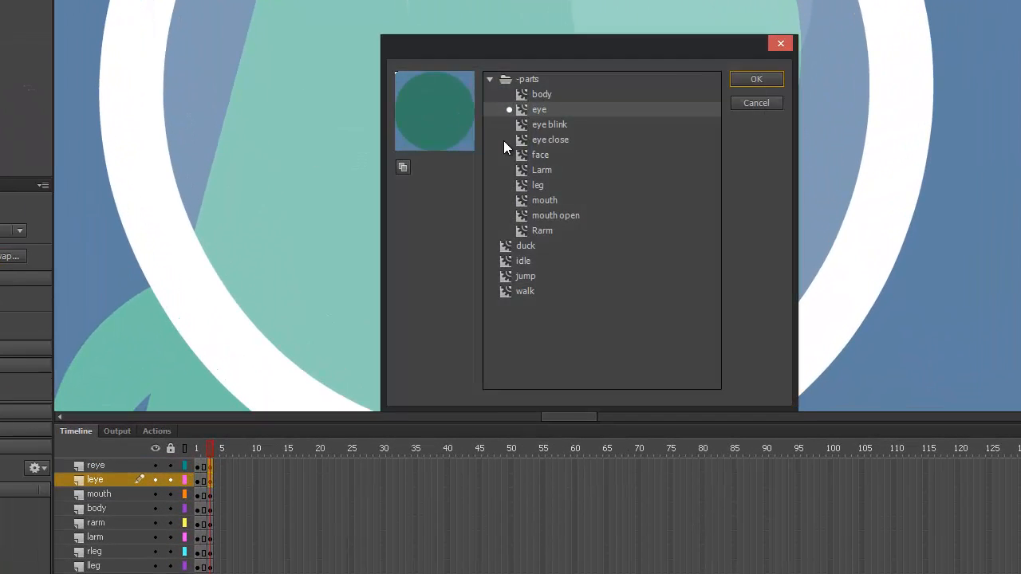
pyautogui.click(556, 142)
pyautogui.click(756, 79)
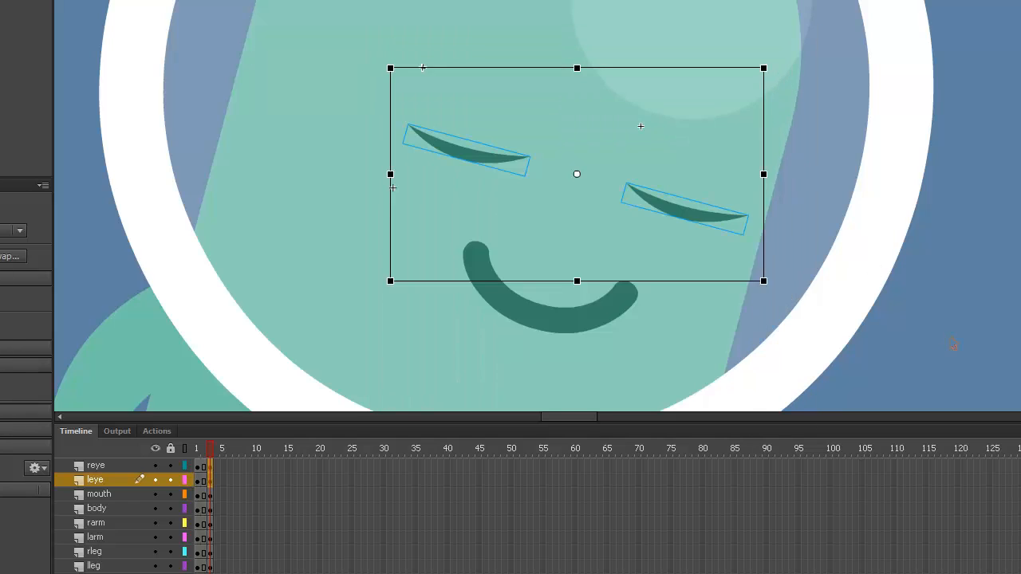
pyautogui.hotkey('ctrl', 'shift', 'a')
# Create classic tweens between frames 1 and 3 on all layers of the duck clip.
pyautogui.press('z')
pyautogui.keyDown('alt'); pyautogui.click(427, 273); pyautogui.keyUp('alt')
pyautogui.click(204, 466)
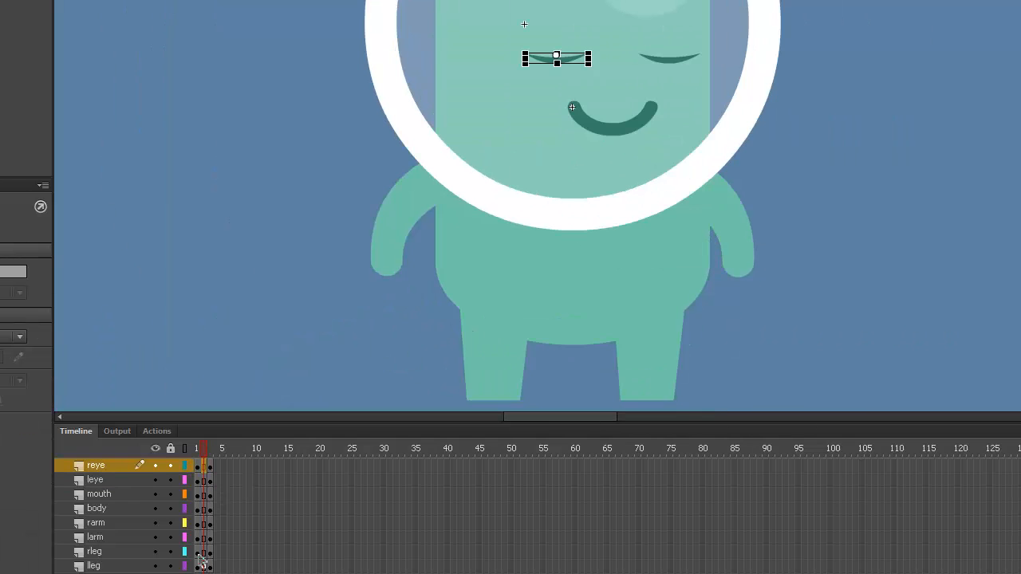
pyautogui.keyDown('shift'); pyautogui.click(203, 568); pyautogui.keyUp('shift')
pyautogui.rightClick(203, 567)
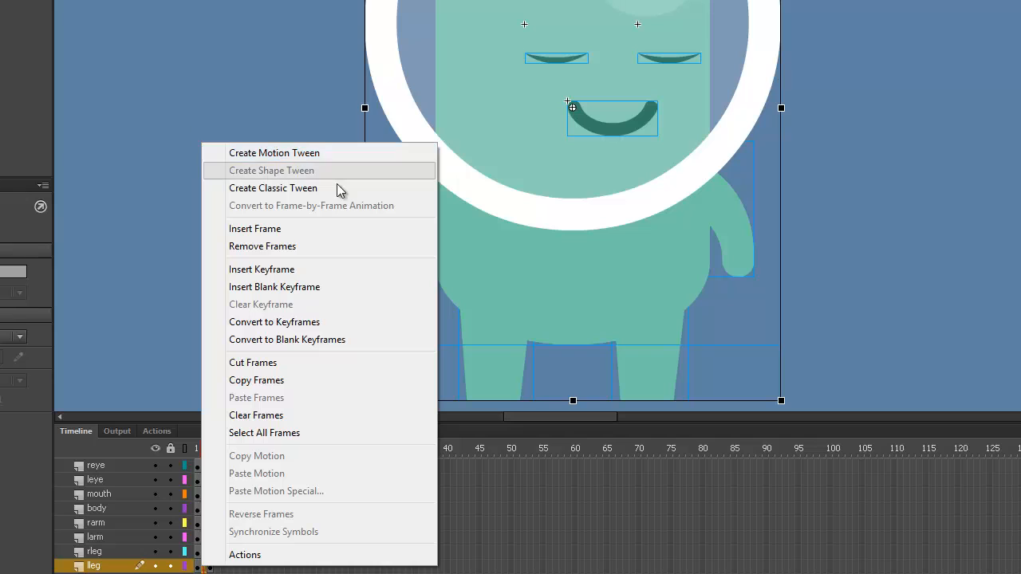
pyautogui.click(317, 188)
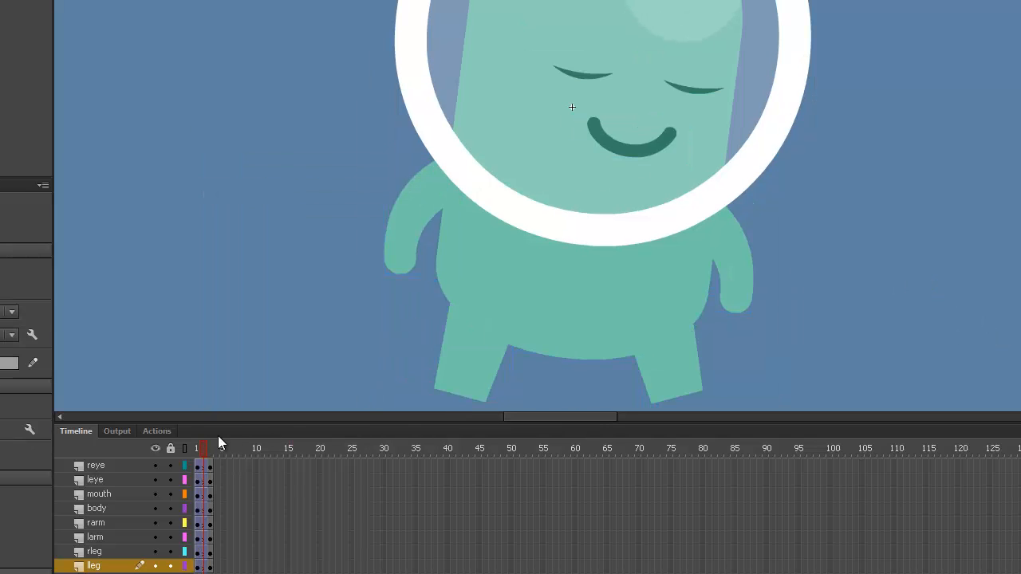
# At frame 3, rotate both arms further inward against the body, and preview the duck motion back to frame 1.
pyautogui.moveTo(201, 449); pyautogui.dragTo(264, 470)
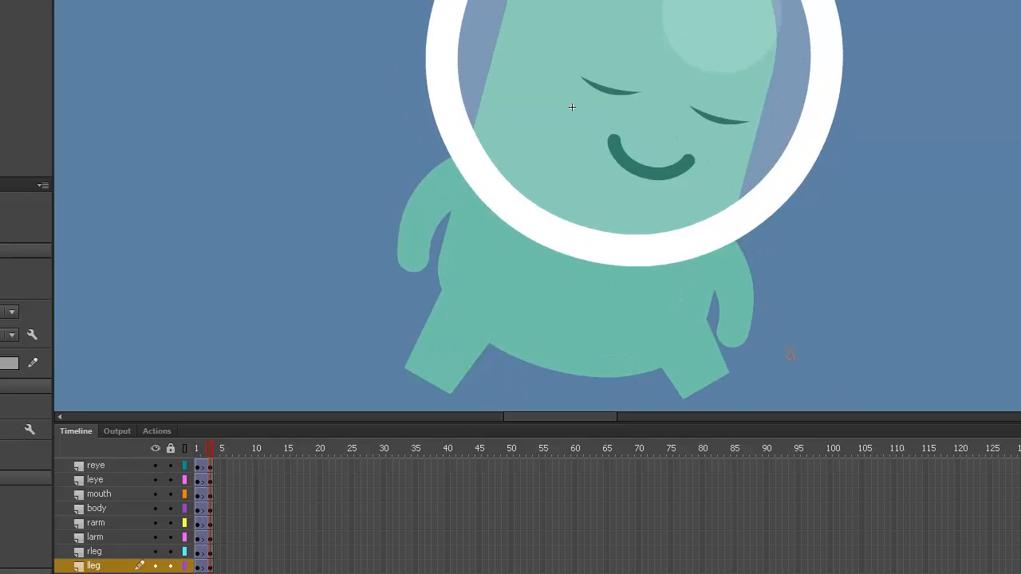
pyautogui.click(738, 335)
pyautogui.moveTo(752, 375)
pyautogui.mouseDown()
pyautogui.moveTo(859, 263)
pyautogui.moveTo(796, 349)
pyautogui.moveTo(738, 388)
pyautogui.mouseUp()
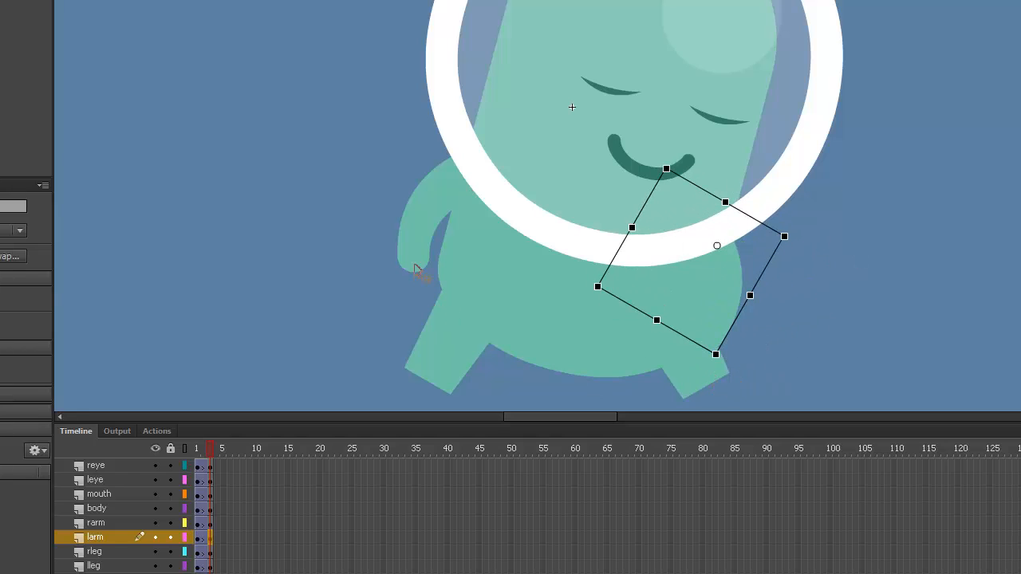
pyautogui.click(415, 268)
pyautogui.click(814, 316)
pyautogui.click(421, 259)
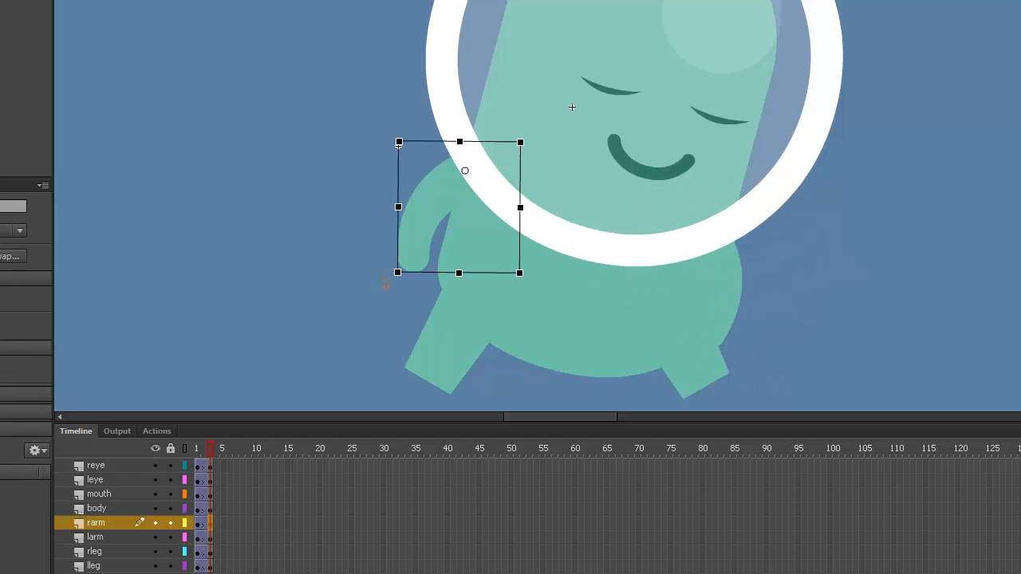
pyautogui.moveTo(398, 293)
pyautogui.mouseDown()
pyautogui.moveTo(294, 167)
pyautogui.moveTo(296, 193)
pyautogui.moveTo(419, 312)
pyautogui.moveTo(406, 308)
pyautogui.mouseUp()
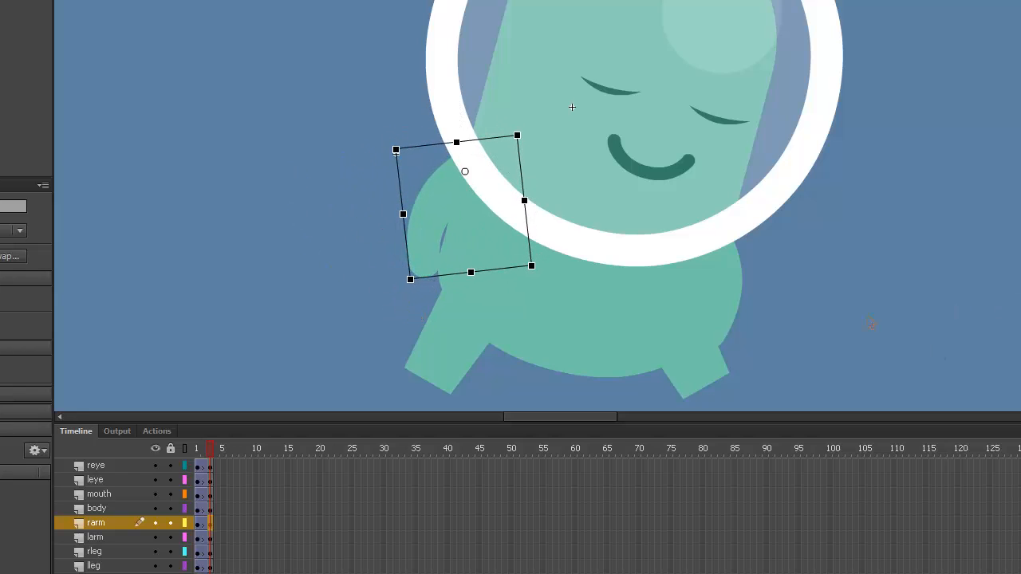
pyautogui.click(872, 323)
pyautogui.moveTo(210, 452); pyautogui.dragTo(53, 455)
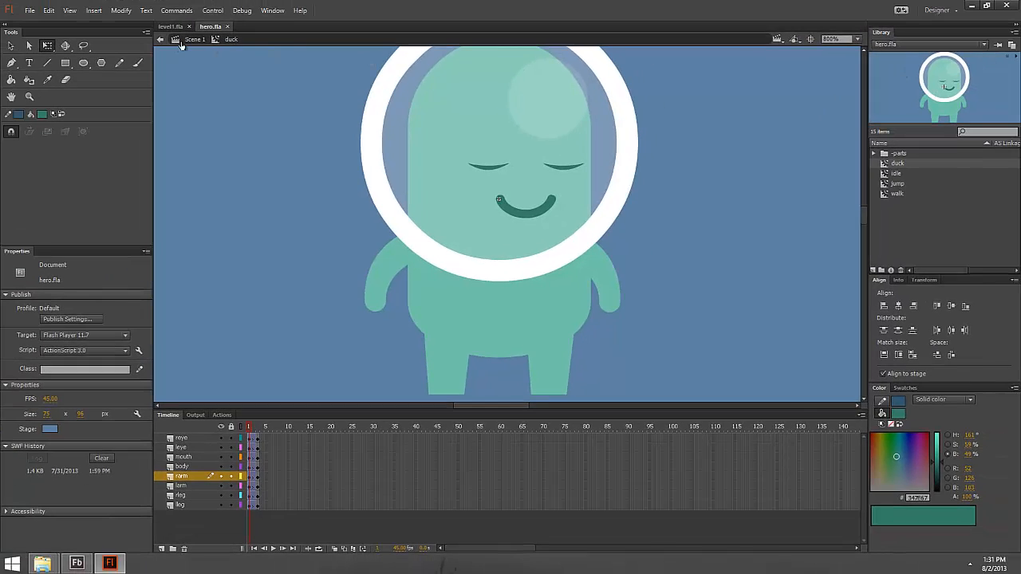
# Return to Scene 1 and place a duck clip instance just above the middle hero on the stage.
pyautogui.click(185, 40)
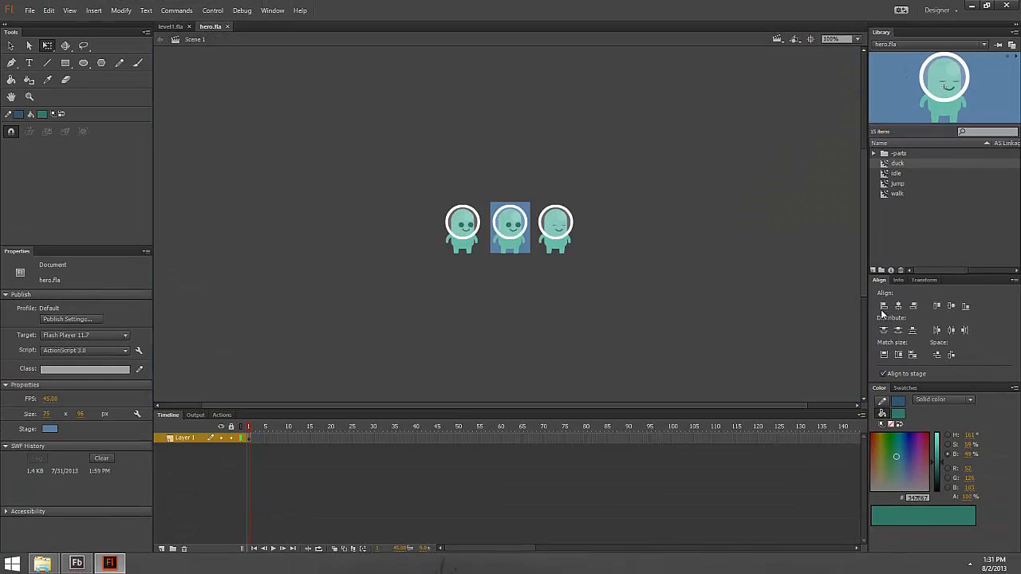
pyautogui.moveTo(888, 165); pyautogui.dragTo(510, 166)
pyautogui.doubleClick(519, 182)
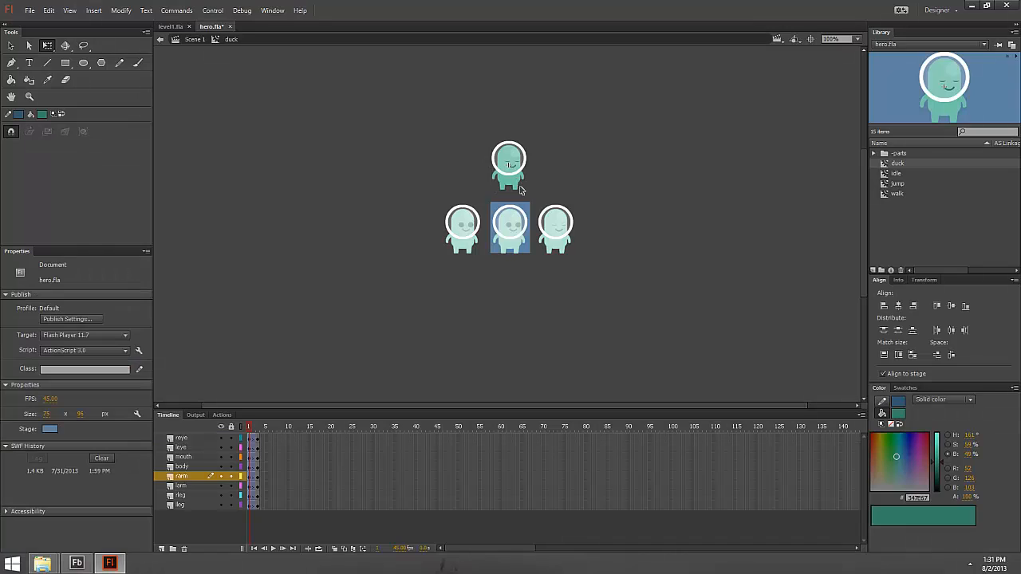
pyautogui.click(198, 40)
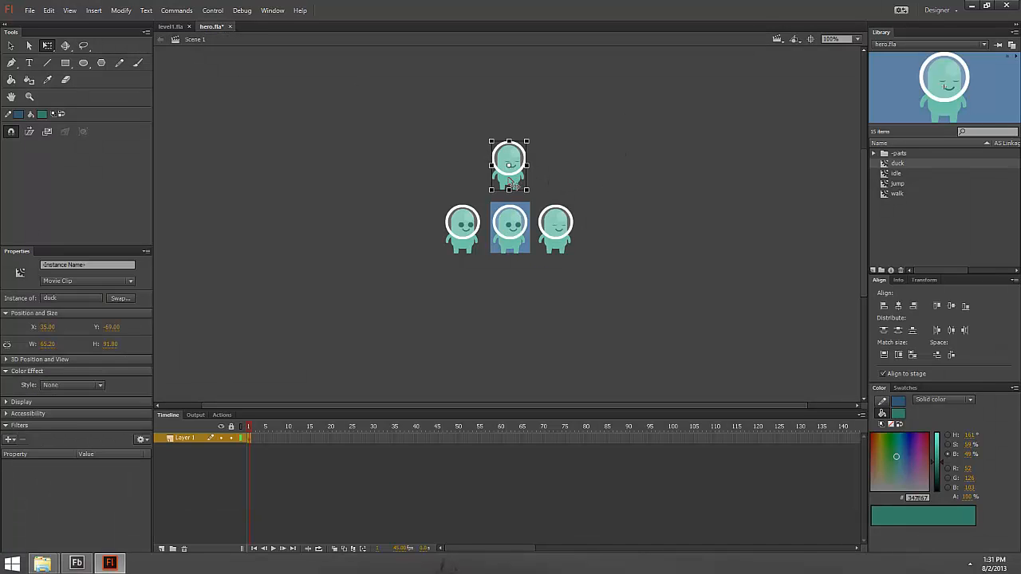
pyautogui.moveTo(511, 187); pyautogui.dragTo(512, 197)
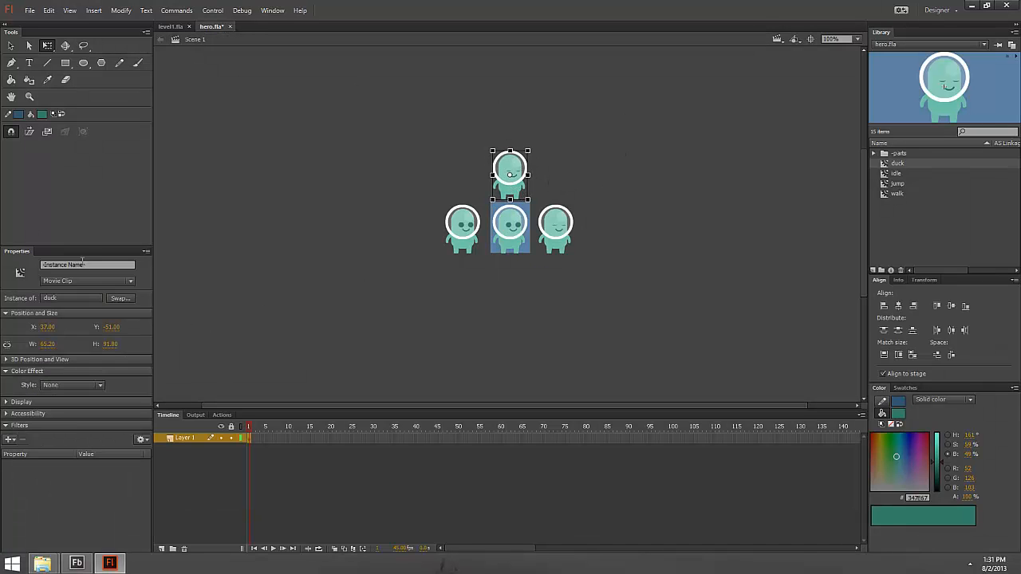
# Give the placed duck clip the instance name duck.
pyautogui.click(116, 264)
pyautogui.write('duck')
pyautogui.press('Return')
pyautogui.click(729, 225)
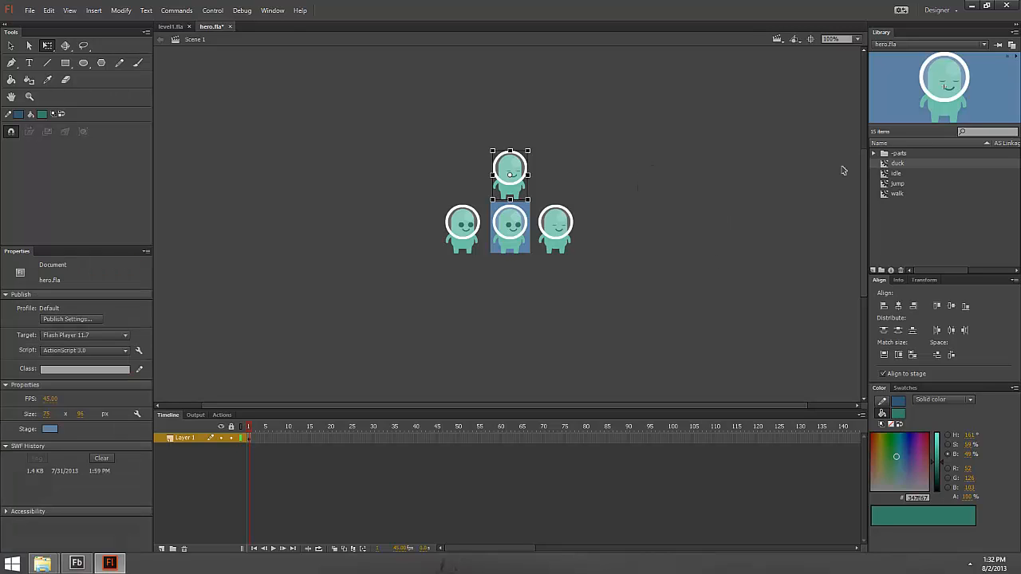
# Check the jump clip and duplicate it in the library as a movie clip named hurt.
pyautogui.click(896, 183)
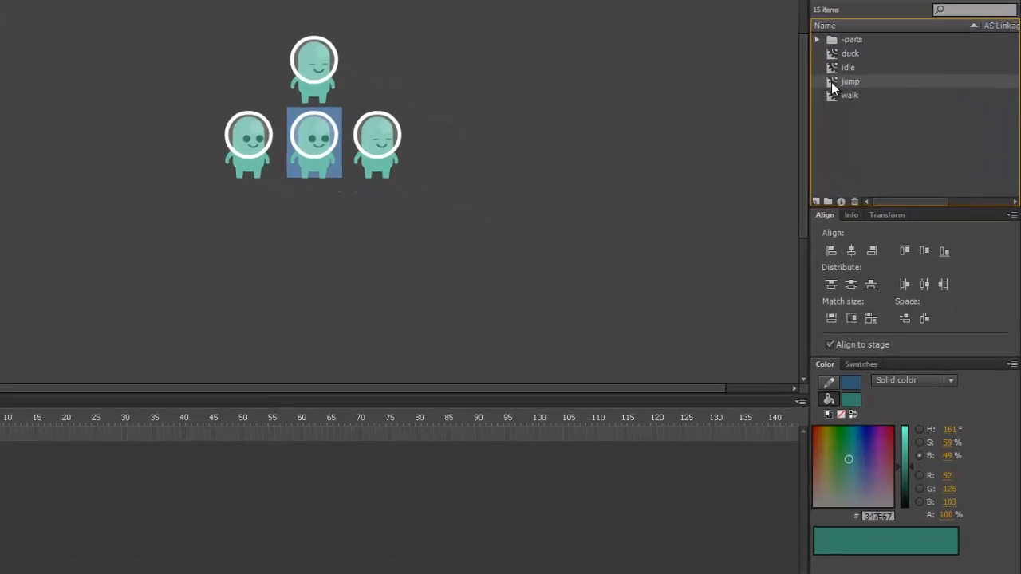
pyautogui.doubleClick(815, 51)
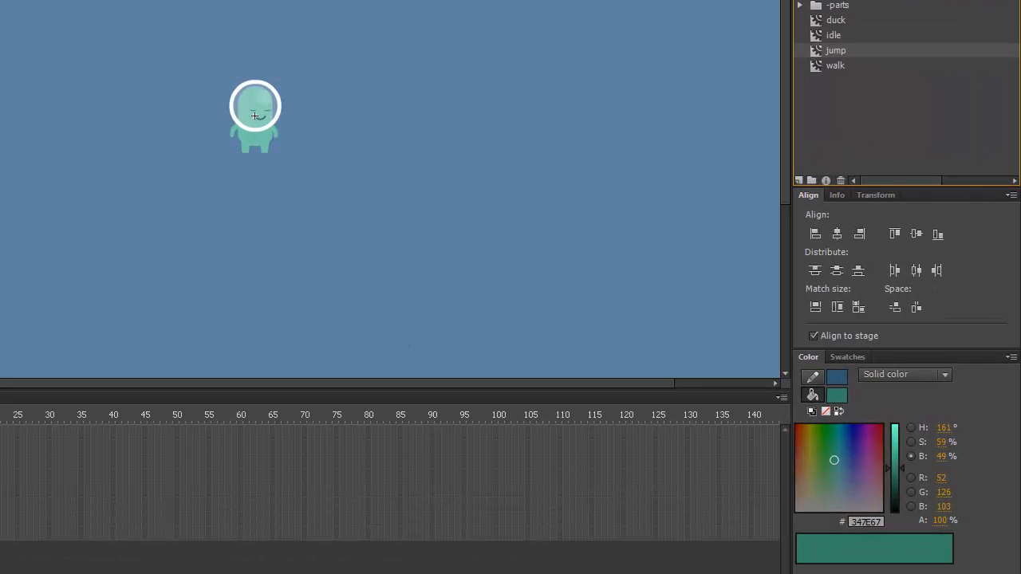
pyautogui.click(2, 1)
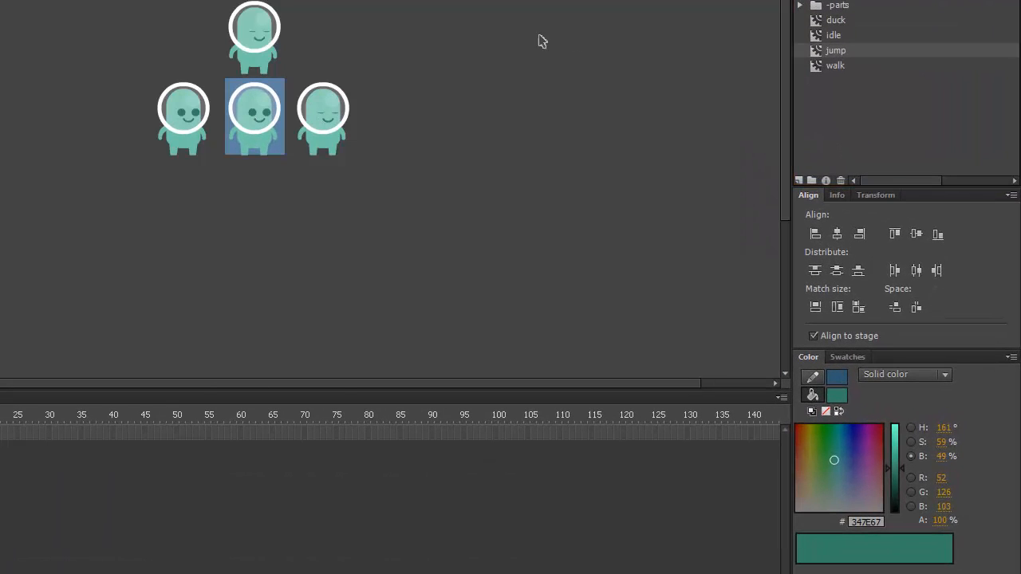
pyautogui.rightClick(818, 49)
pyautogui.click(881, 154)
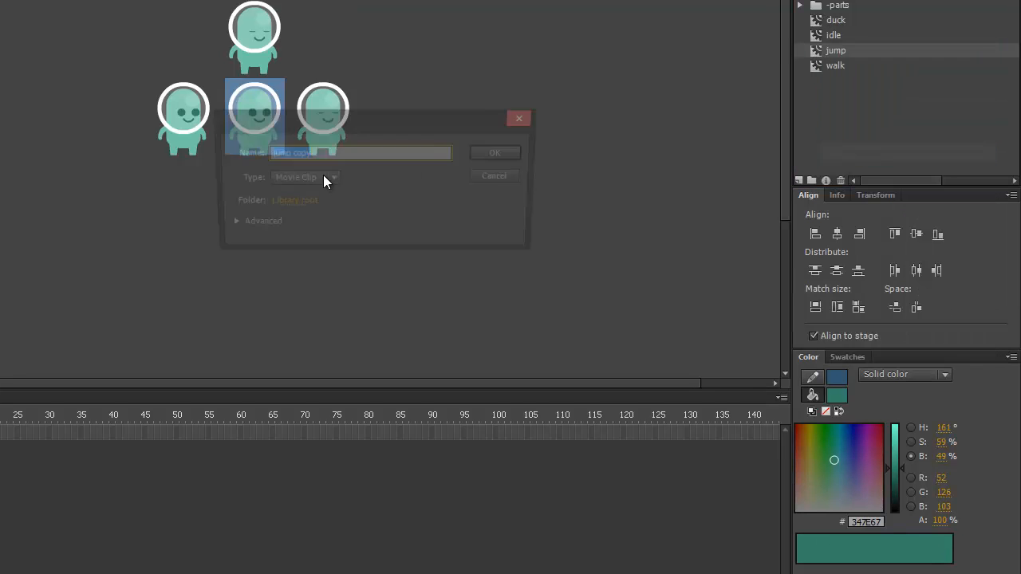
pyautogui.write('hurt')
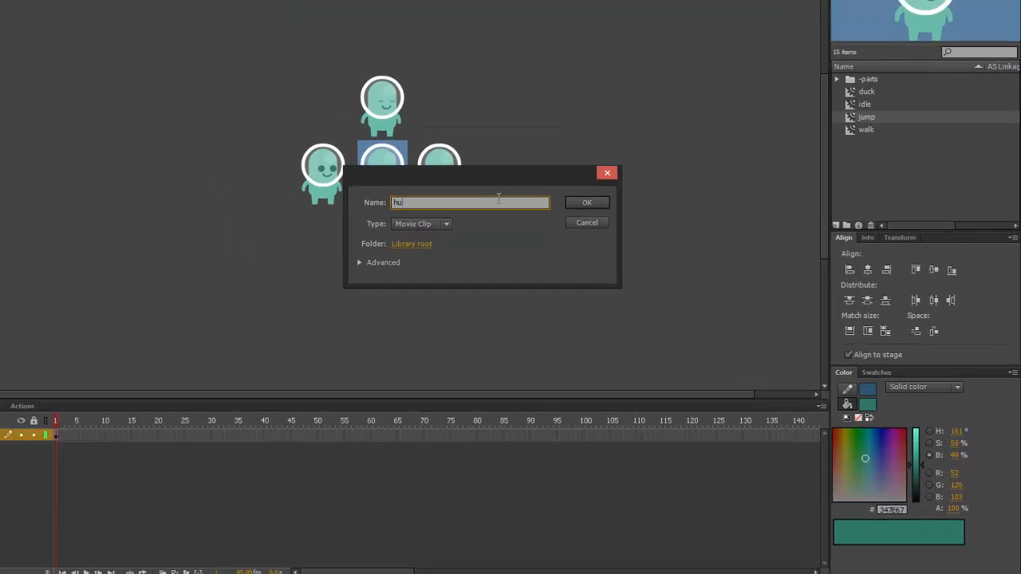
pyautogui.press('Return')
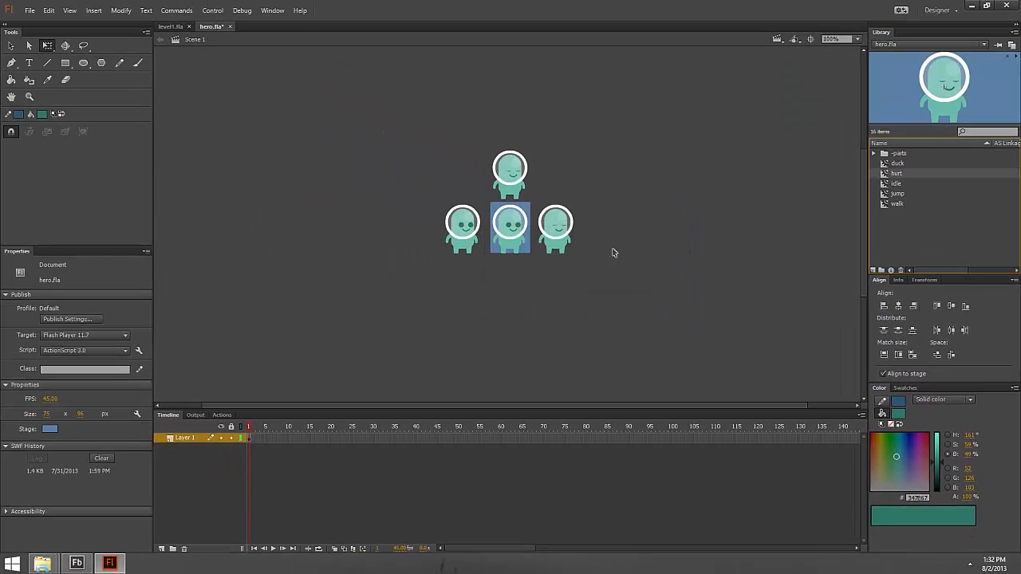
# Open the hurt clip and remove the tweens after frame 1 on all layers.
pyautogui.doubleClick(884, 175)
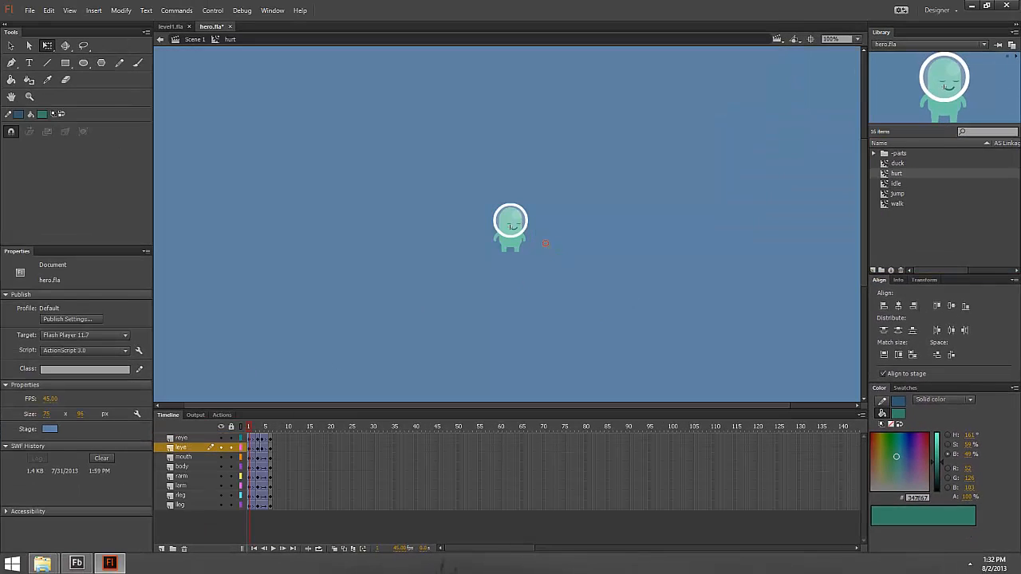
pyautogui.hotkey('ctrl', '=')
pyautogui.moveTo(474, 250); pyautogui.dragTo(508, 279)
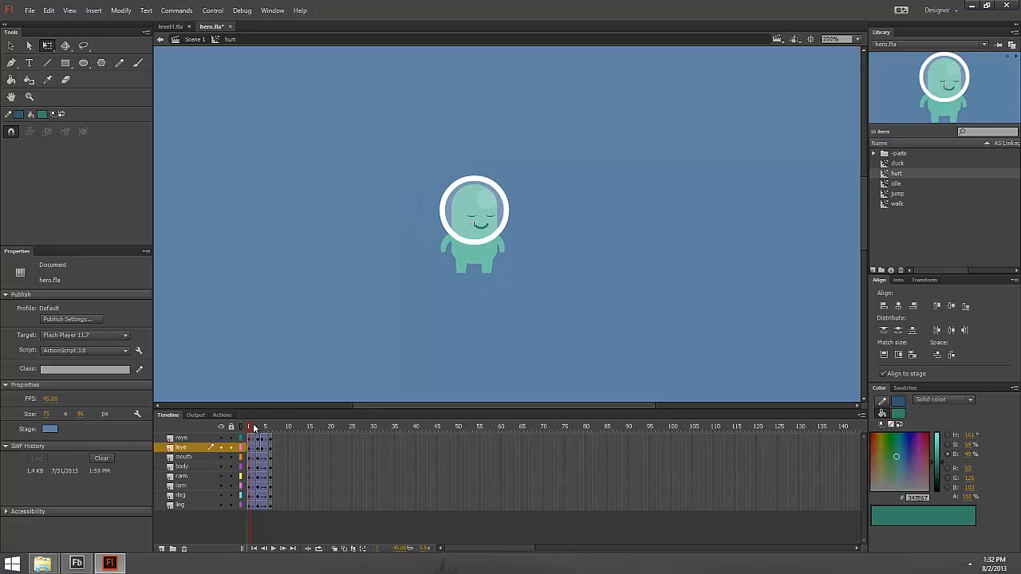
pyautogui.moveTo(254, 427); pyautogui.dragTo(252, 509)
pyautogui.rightClick(252, 507)
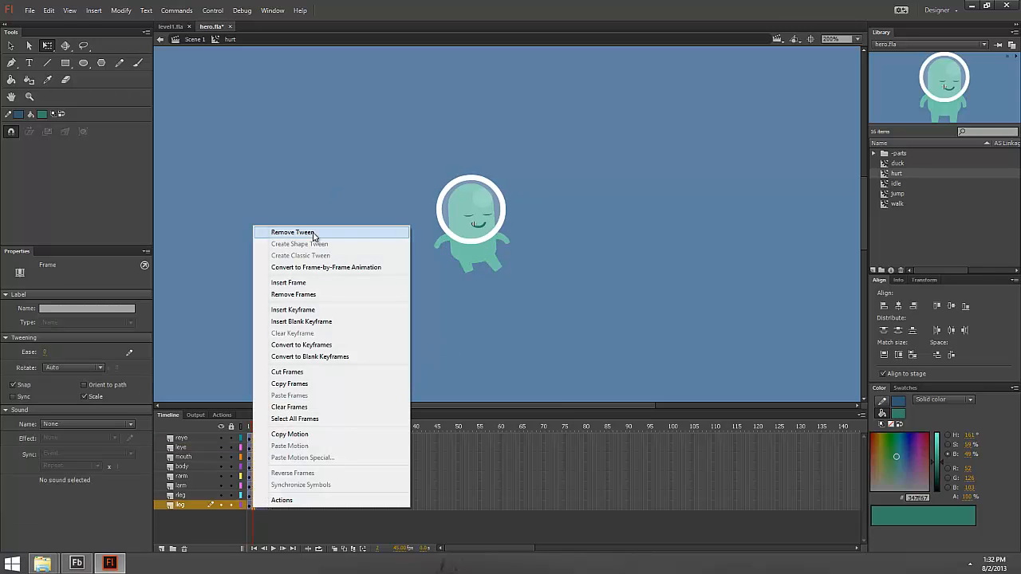
pyautogui.click(314, 233)
# Delete frames 2 to 6 on all layers of the hurt clip, leaving only the first keyframes.
pyautogui.keyDown('shift'); pyautogui.click(271, 507); pyautogui.keyUp('shift')
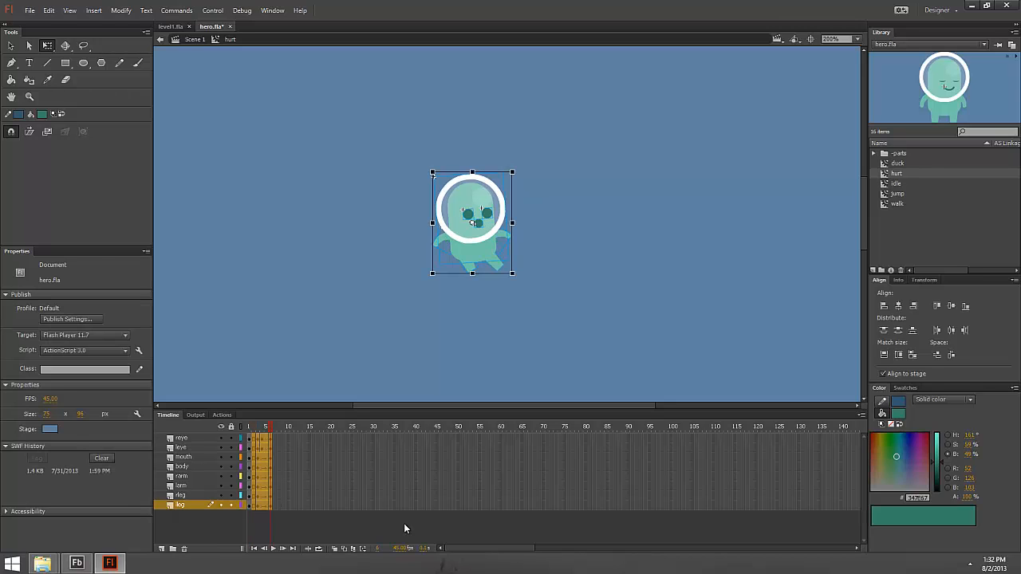
pyautogui.hotkey('shift', 'F5')
pyautogui.click(411, 379)
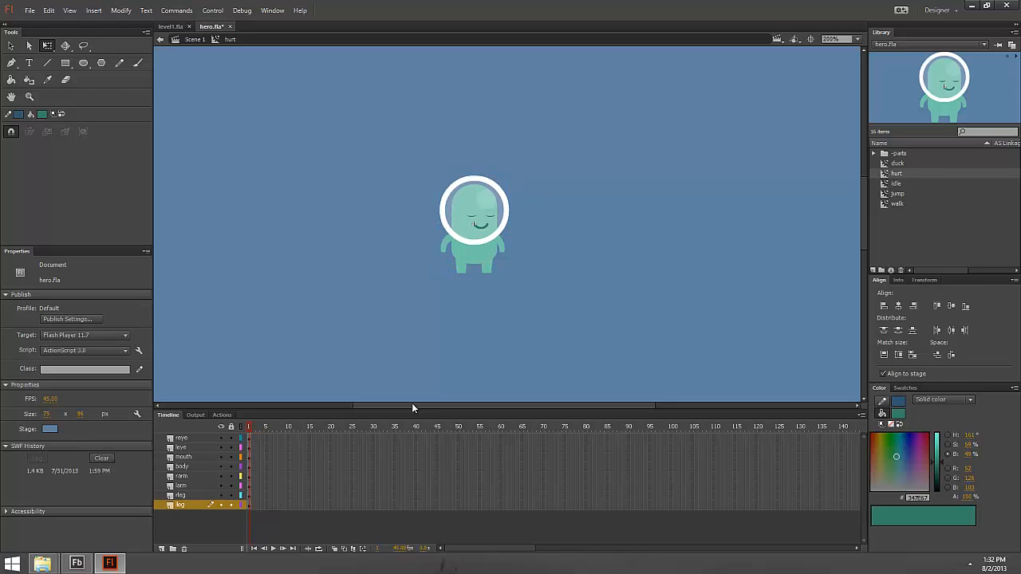
pyautogui.click(267, 439)
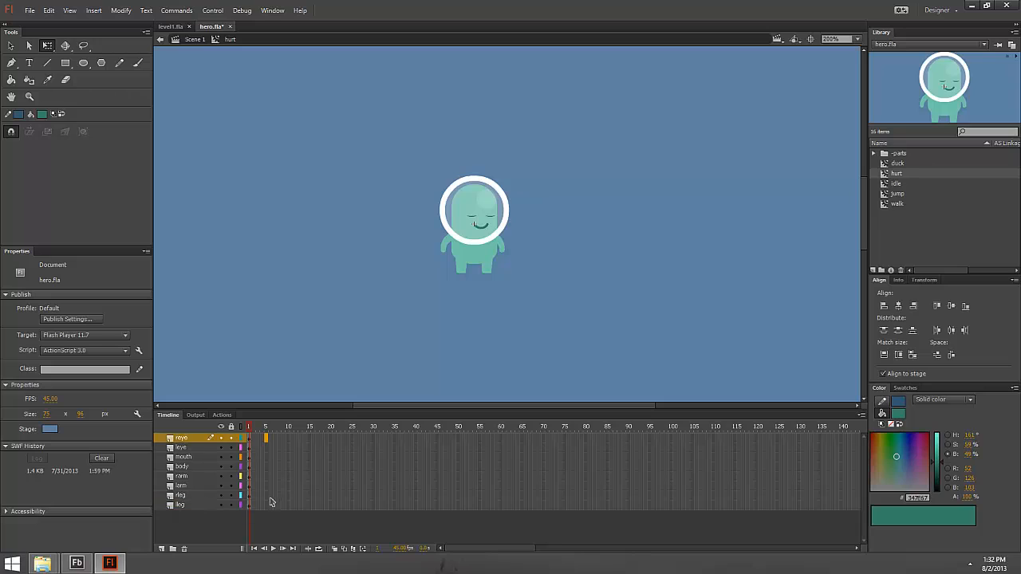
pyautogui.keyDown('shift'); pyautogui.click(272, 504); pyautogui.keyUp('shift')
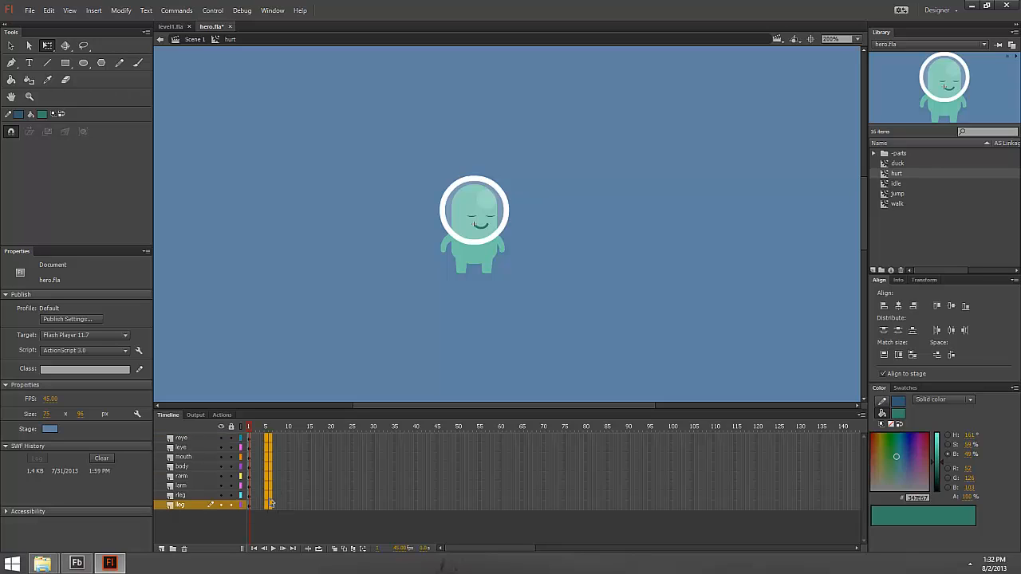
pyautogui.click(271, 505)
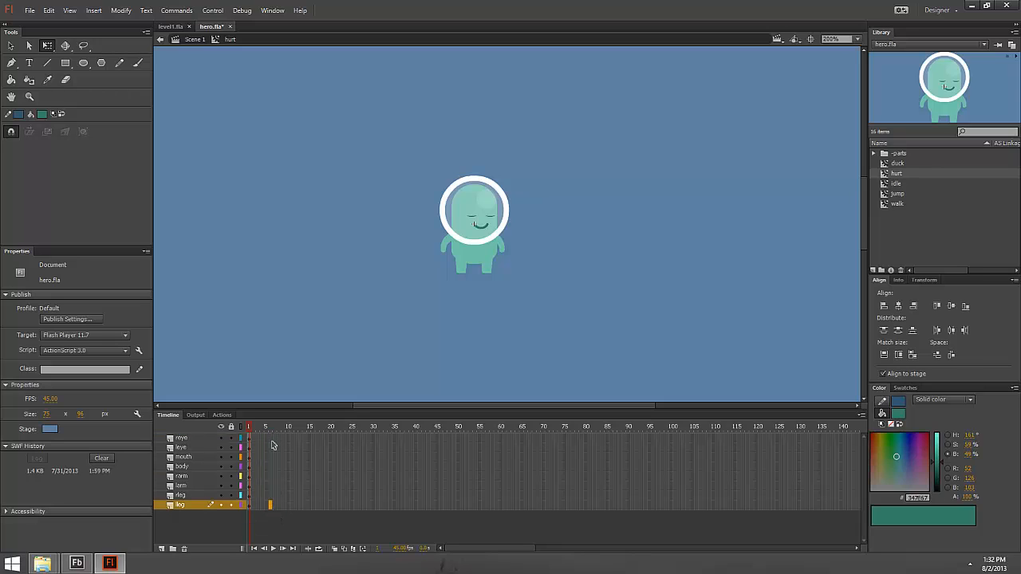
pyautogui.click(269, 438)
pyautogui.keyDown('shift'); pyautogui.click(272, 505); pyautogui.keyUp('shift')
pyautogui.click(279, 440)
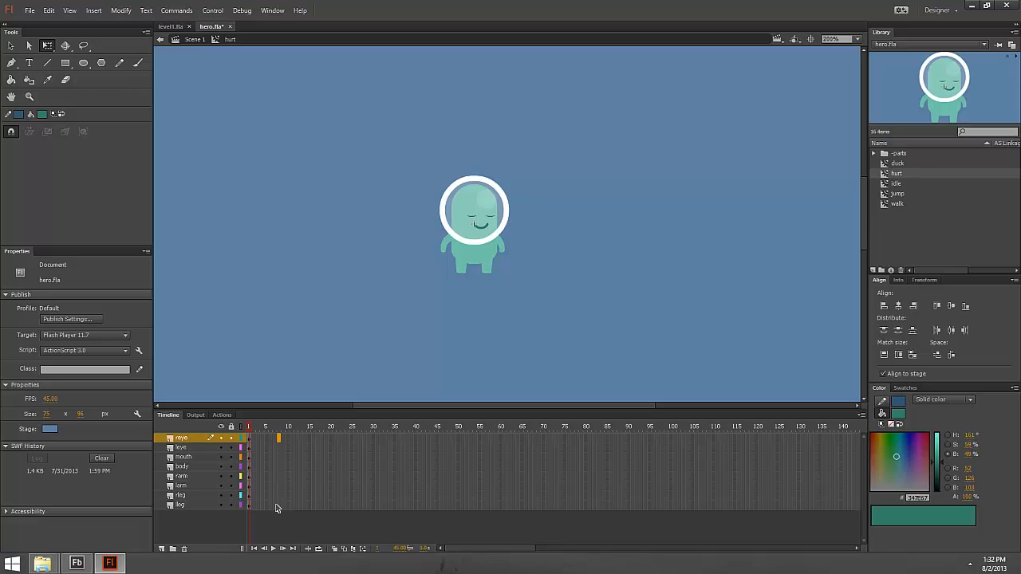
pyautogui.keyDown('shift'); pyautogui.click(279, 506); pyautogui.keyUp('shift')
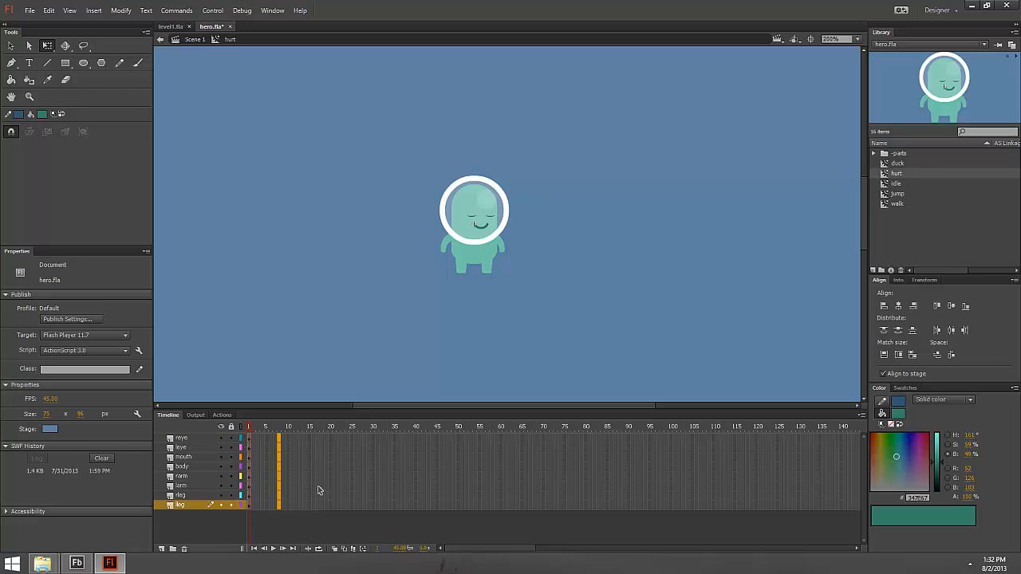
pyautogui.press('F6')
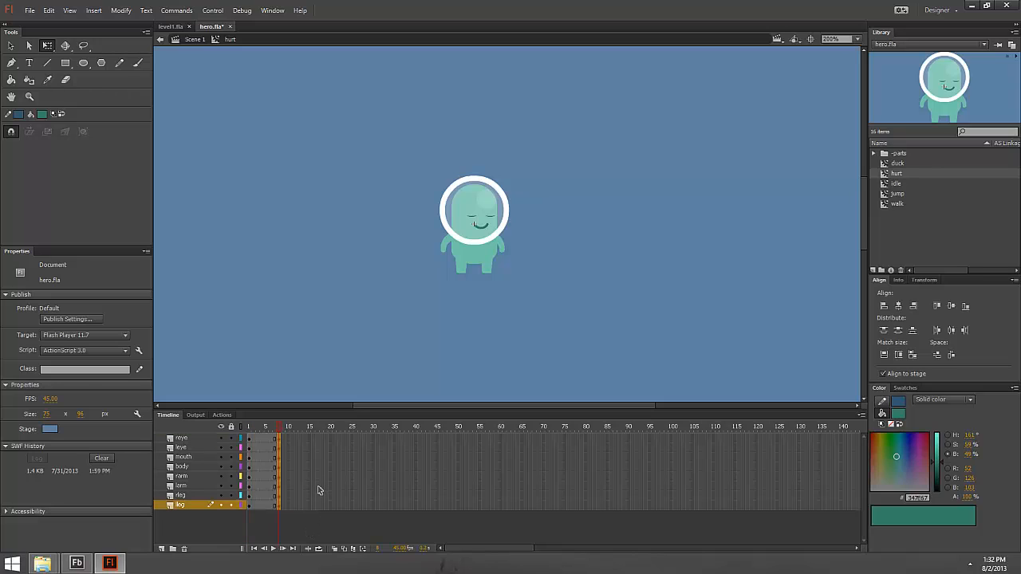
pyautogui.click(440, 350)
pyautogui.keyDown('ctrl'); pyautogui.click(494, 241); pyautogui.keyUp('ctrl')
pyautogui.moveTo(592, 300); pyautogui.dragTo(602, 339)
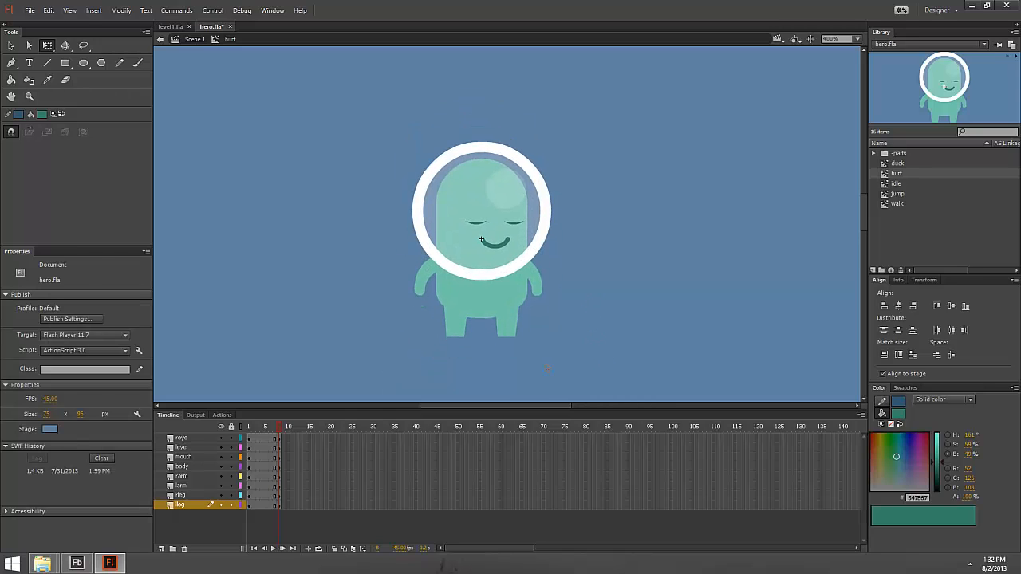
pyautogui.hotkey('ctrl', 'a')
pyautogui.hotkey('ctrl', 'z')
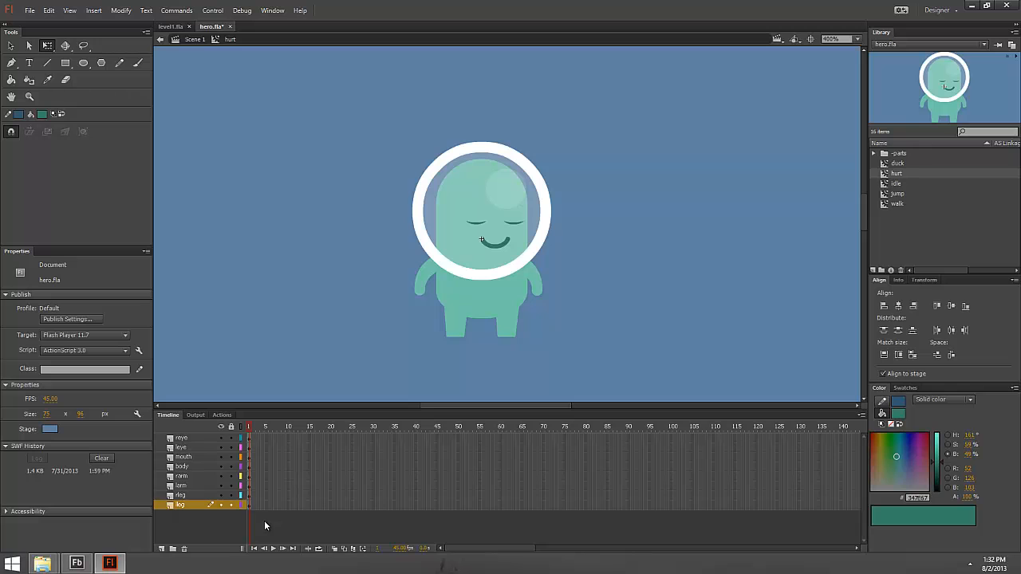
# Extend all layers of the hurt clip to frame 8 and insert keyframes at frame 3 on every layer.
pyautogui.keyDown('shift'); pyautogui.click(281, 439); pyautogui.keyUp('shift')
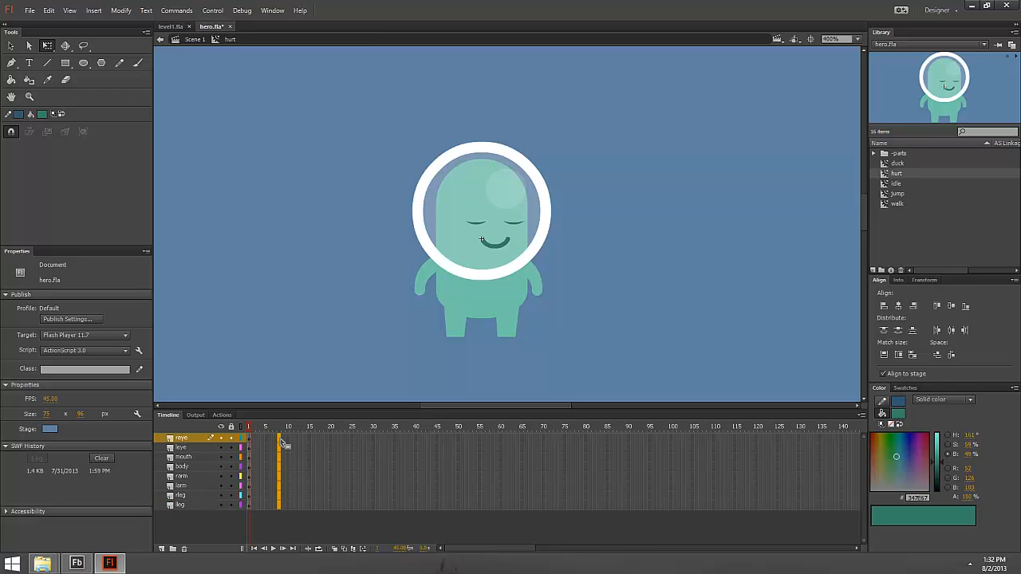
pyautogui.press('F6')
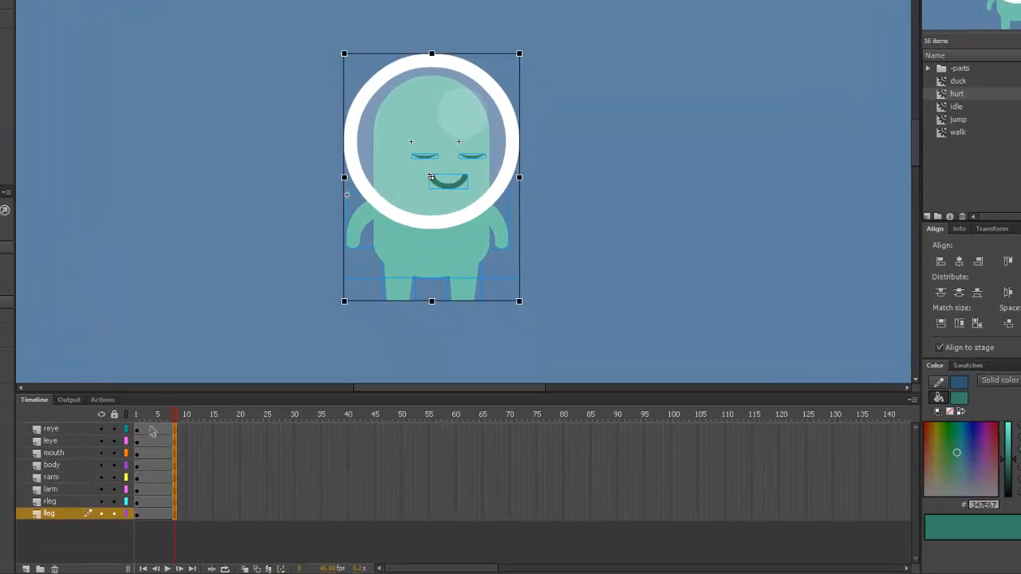
pyautogui.click(258, 438)
pyautogui.keyDown('shift'); pyautogui.click(55, 524); pyautogui.keyUp('shift')
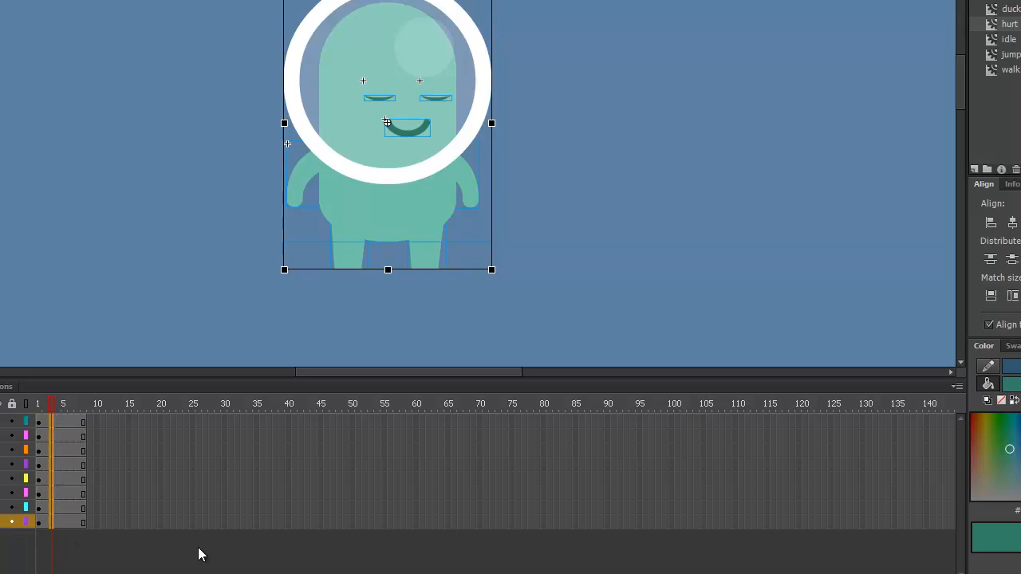
pyautogui.press('F6')
# At frame 3, tilt everything except the legs counter-clockwise about a pivot at the body's base, then shift it slightly right onto the legs.
pyautogui.click(610, 223)
pyautogui.keyDown('ctrl'); pyautogui.click(510, 194); pyautogui.keyUp('ctrl')
pyautogui.moveTo(551, 228); pyautogui.dragTo(615, 299)
pyautogui.keyDown('ctrl'); pyautogui.keyDown('shift'); pyautogui.click(251, 208); pyautogui.keyUp('shift'); pyautogui.keyUp('ctrl')
pyautogui.moveTo(677, 38); pyautogui.dragTo(649, 112)
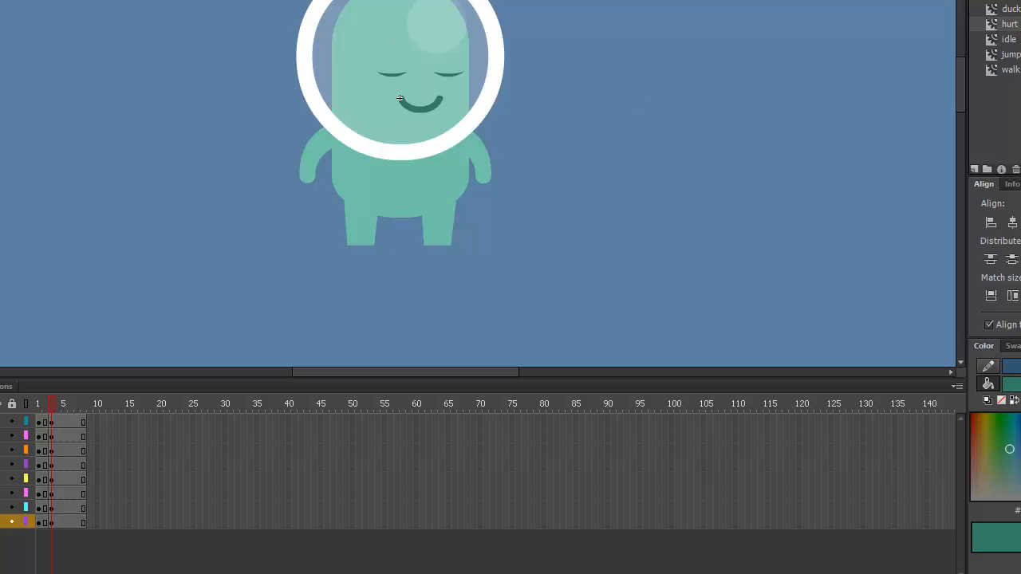
pyautogui.click(52, 421)
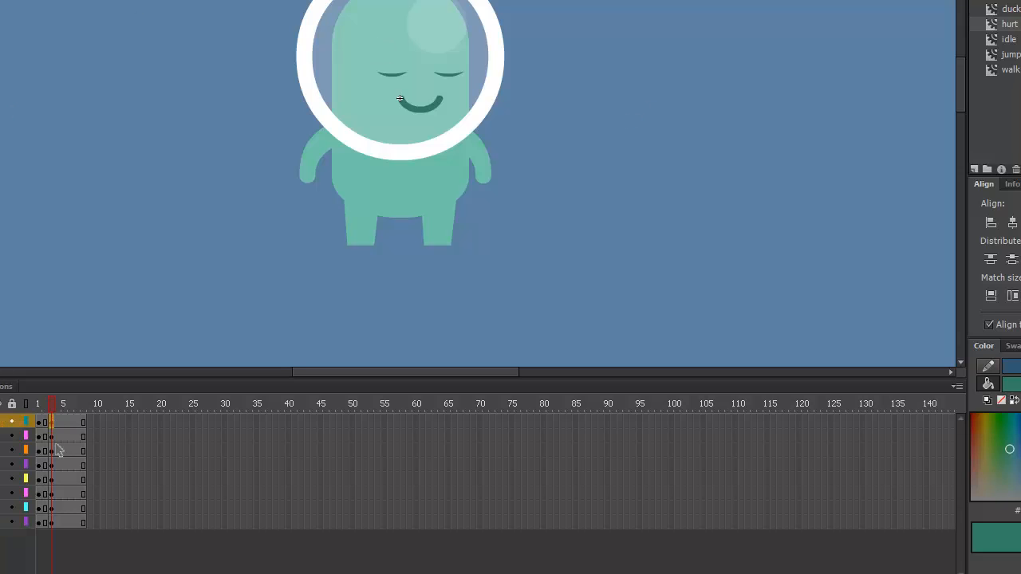
pyautogui.keyDown('shift'); pyautogui.click(53, 495); pyautogui.keyUp('shift')
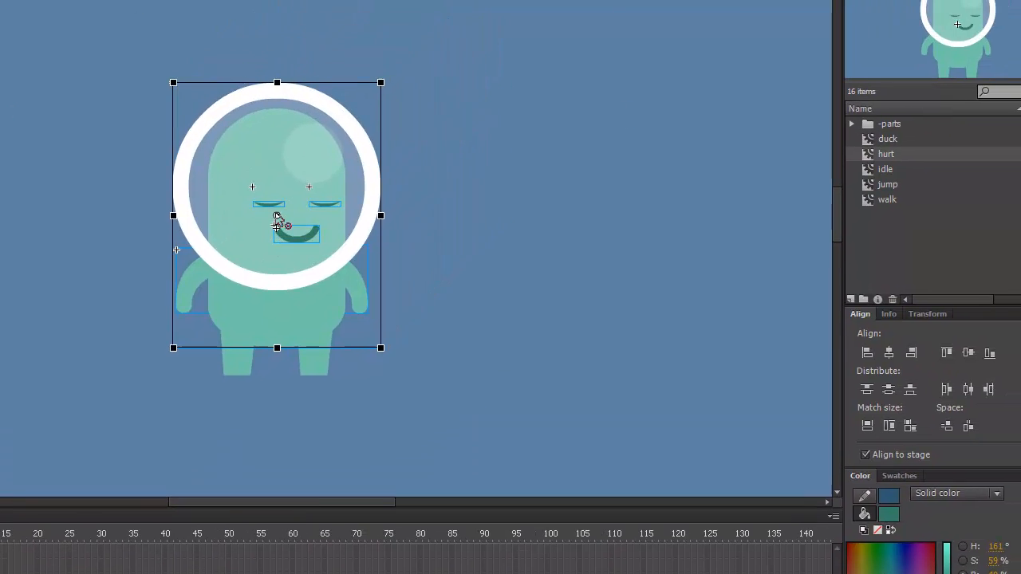
pyautogui.moveTo(401, 85); pyautogui.dragTo(398, 157)
pyautogui.moveTo(275, 290); pyautogui.dragTo(276, 336)
pyautogui.moveTo(171, 85); pyautogui.dragTo(100, 126)
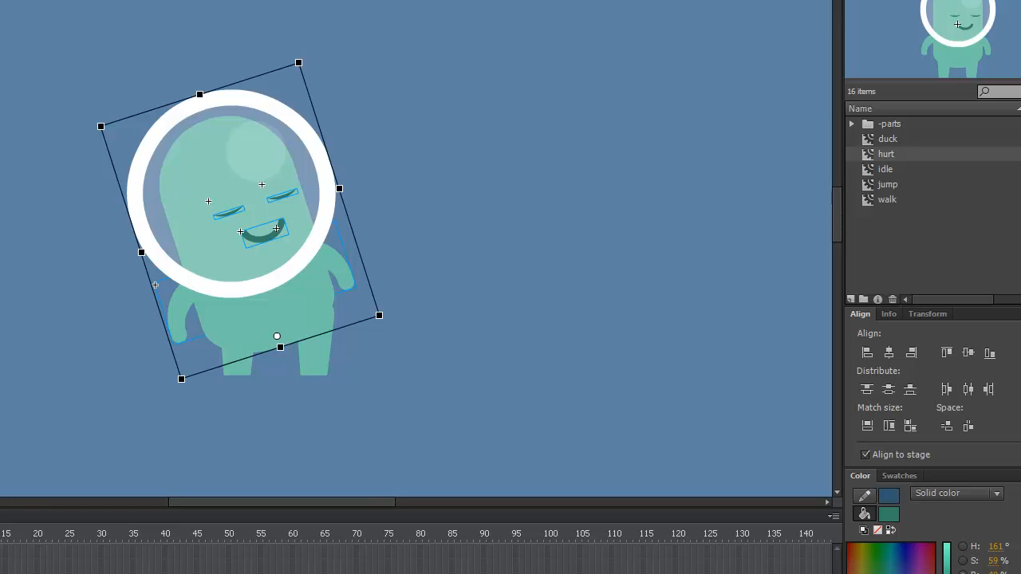
pyautogui.moveTo(294, 320); pyautogui.dragTo(303, 321)
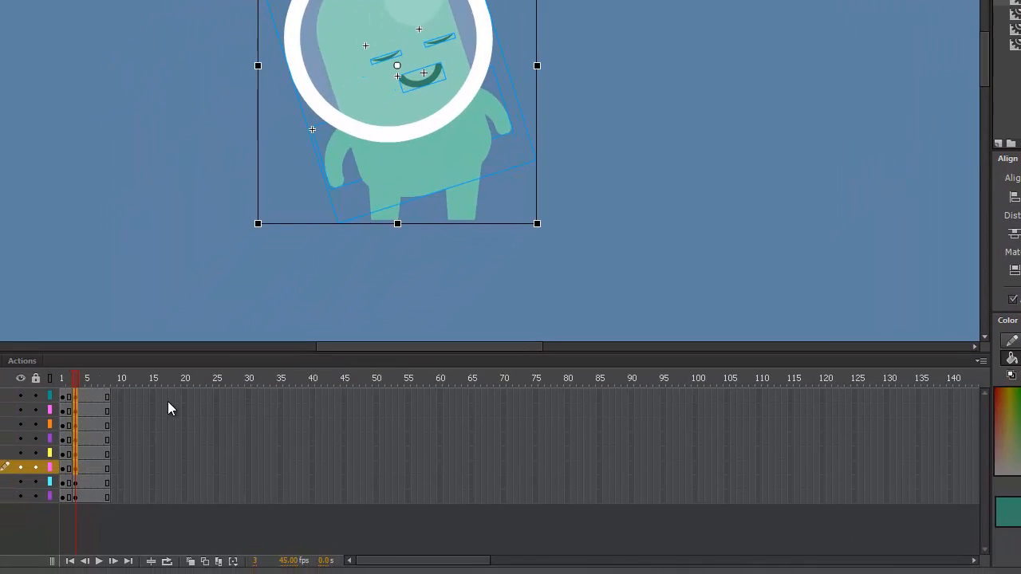
# Rotate both arms outward, away from the tilted body, at frame 3.
pyautogui.press('F6')
pyautogui.click(339, 181)
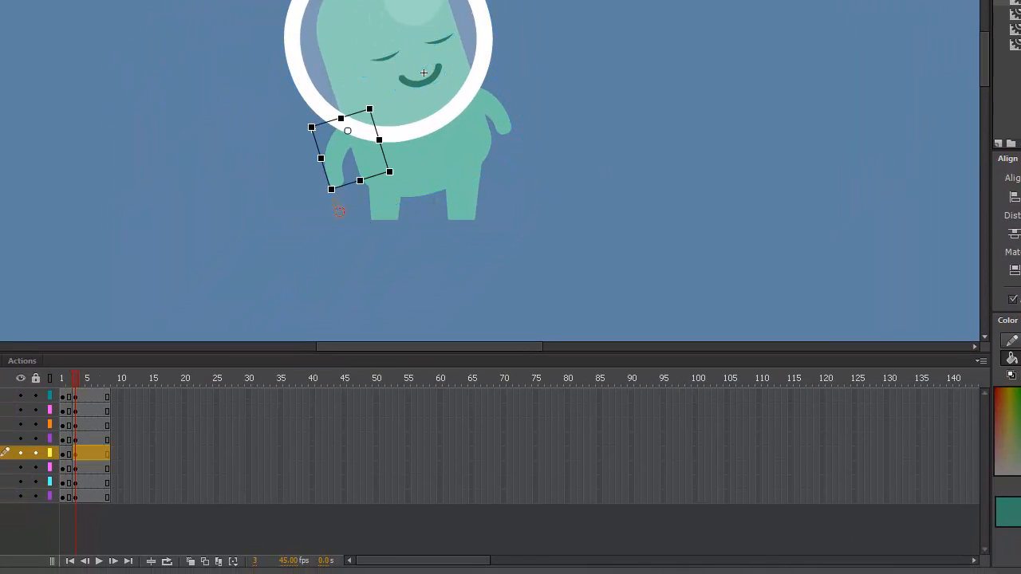
pyautogui.moveTo(336, 214); pyautogui.dragTo(291, 193)
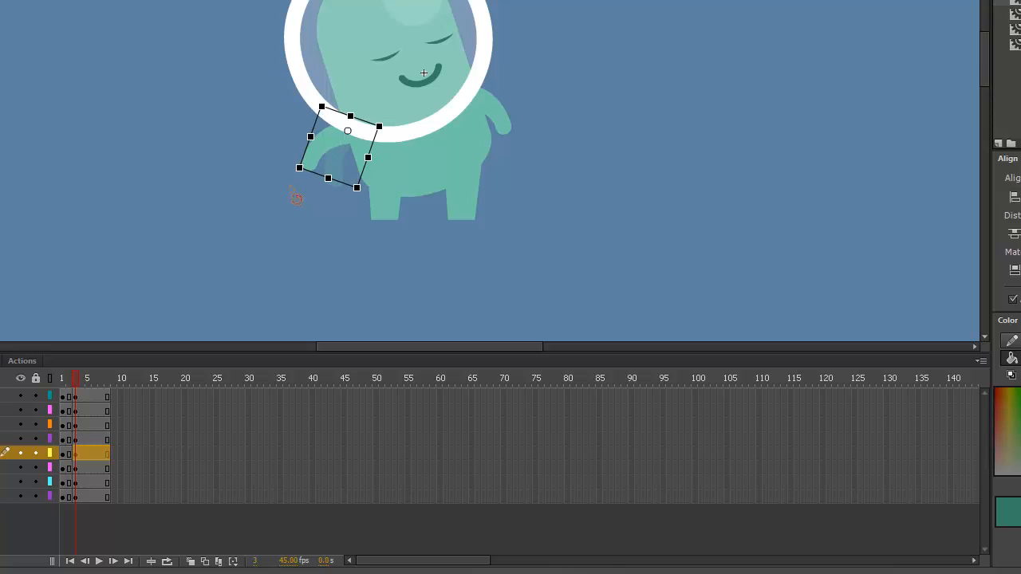
pyautogui.click(498, 124)
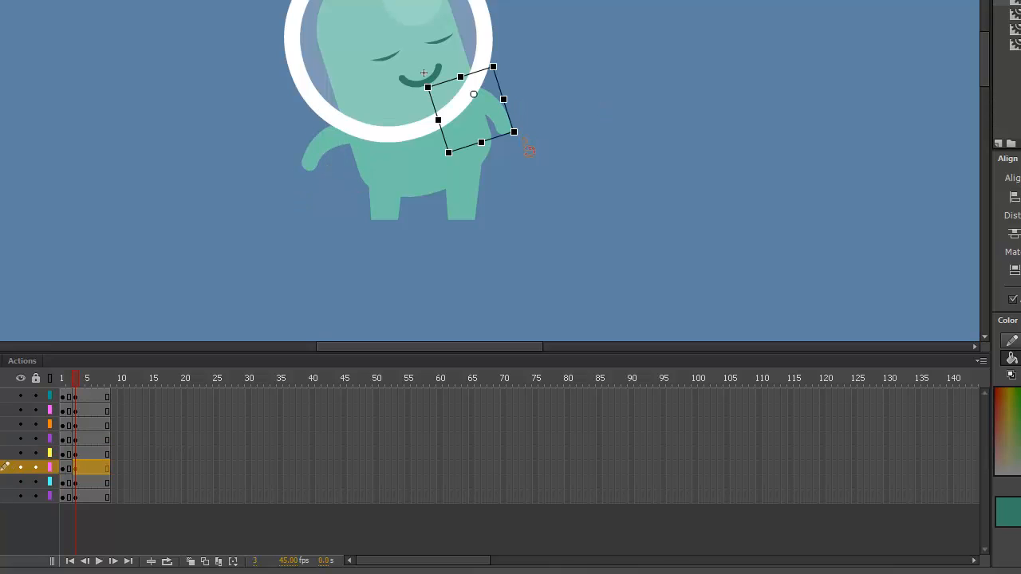
pyautogui.moveTo(528, 150); pyautogui.dragTo(506, 163)
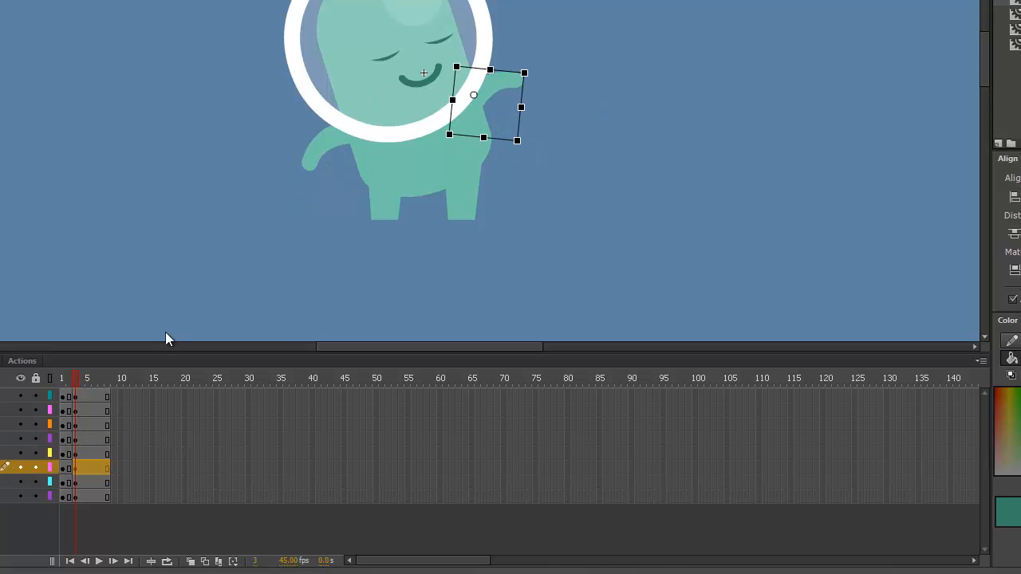
pyautogui.click(741, 130)
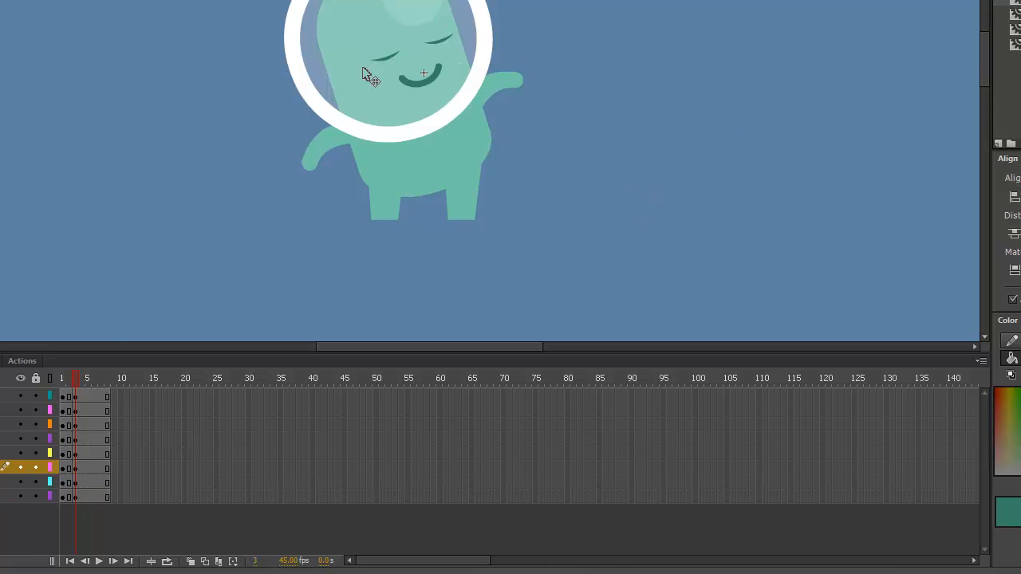
# Swap the mouth at frame 1 for the mouth open symbol.
pyautogui.moveTo(79, 372)
pyautogui.mouseDown()
pyautogui.moveTo(52, 374)
pyautogui.moveTo(96, 373)
pyautogui.moveTo(62, 379)
pyautogui.mouseUp()
pyautogui.click(451, 84)
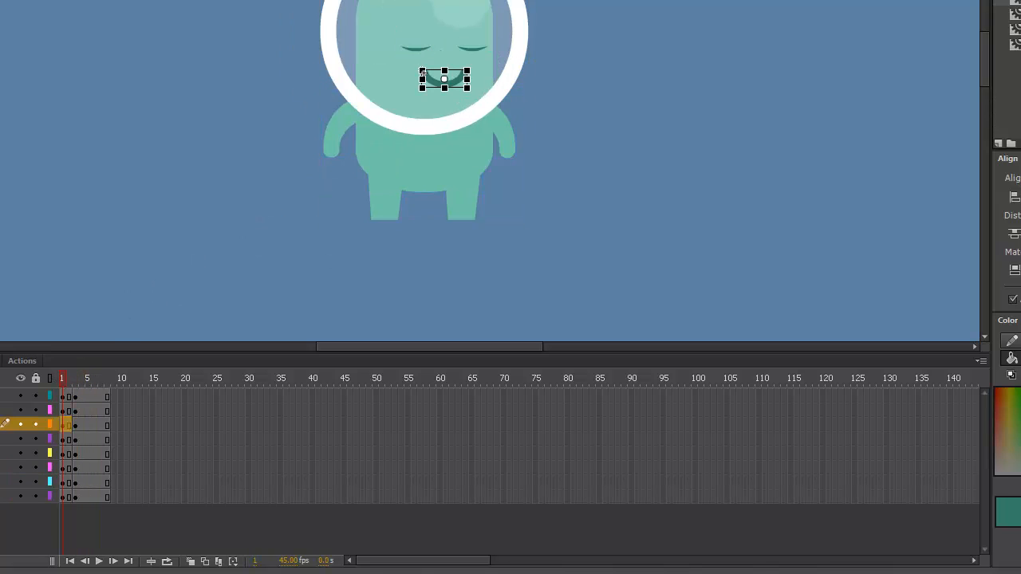
pyautogui.click(120, 298)
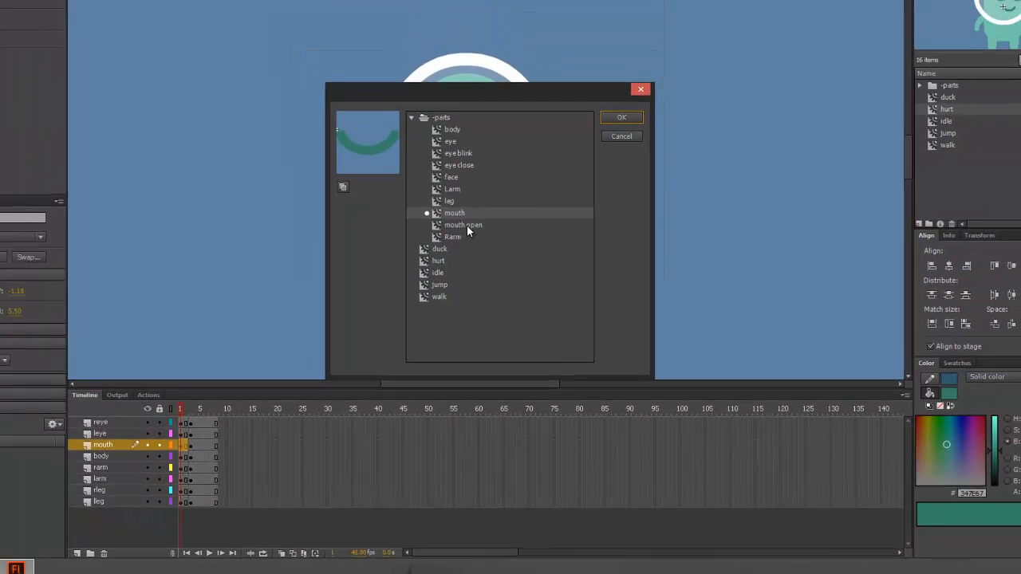
pyautogui.click(470, 228)
pyautogui.press('Return')
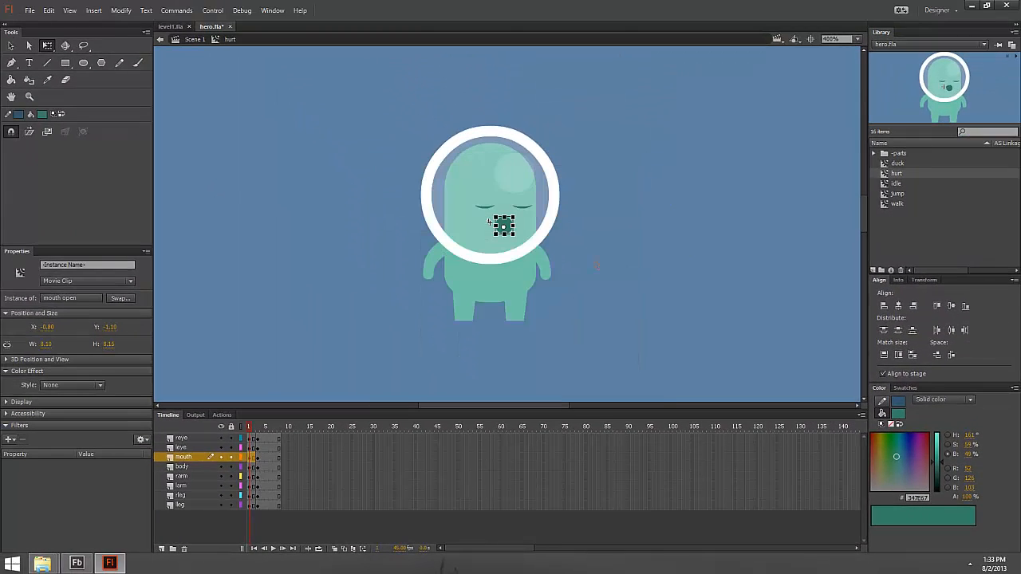
# Swap the tilted mouth at frame 3 for the mouth open symbol.
pyautogui.click(258, 458)
pyautogui.click(488, 224)
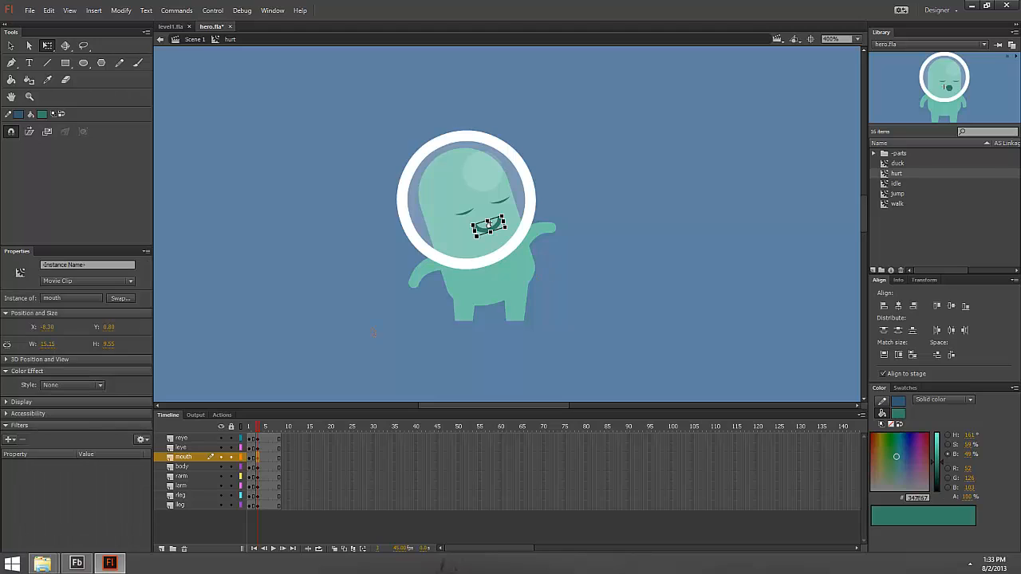
pyautogui.click(121, 298)
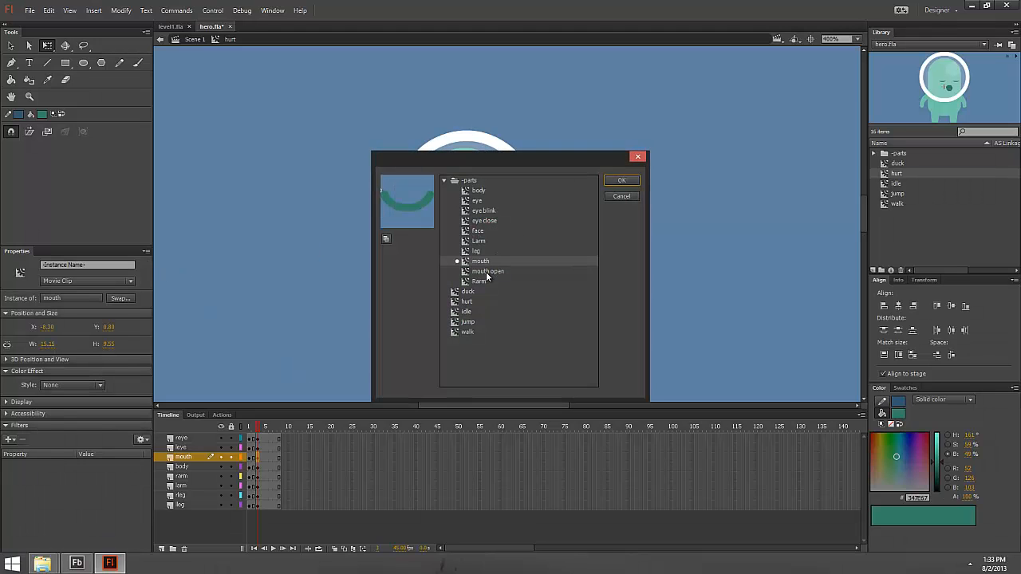
pyautogui.click(490, 272)
pyautogui.click(621, 182)
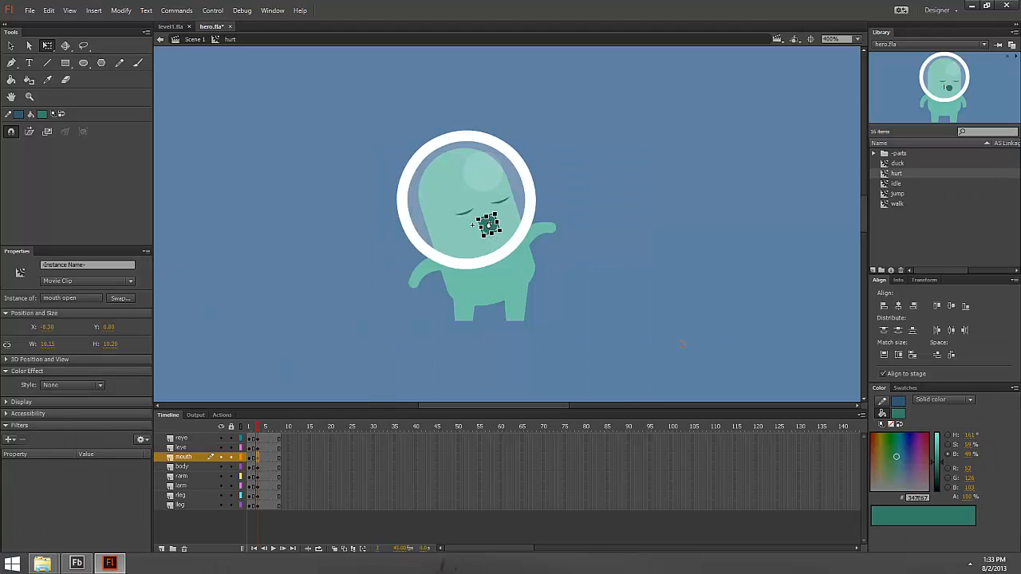
pyautogui.click(682, 342)
# Insert keyframes at frame 8 on all layers.
pyautogui.click(16, 46)
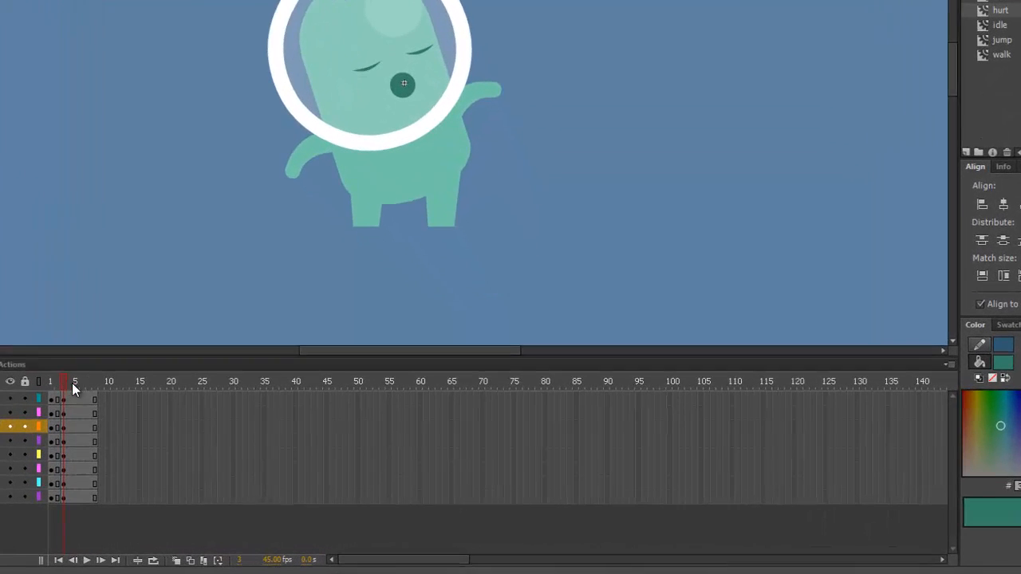
pyautogui.moveTo(95, 399); pyautogui.dragTo(95, 497)
pyautogui.press('F6')
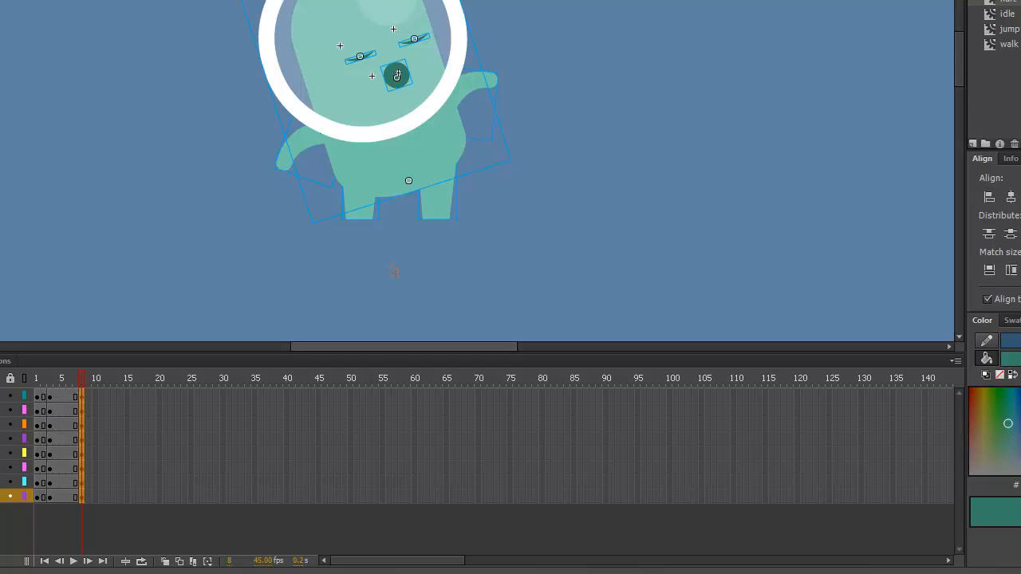
# At frame 8, move the pivot of the body, arms and face to the lower body and rotate them slightly clockwise, towards upright.
pyautogui.click(429, 108)
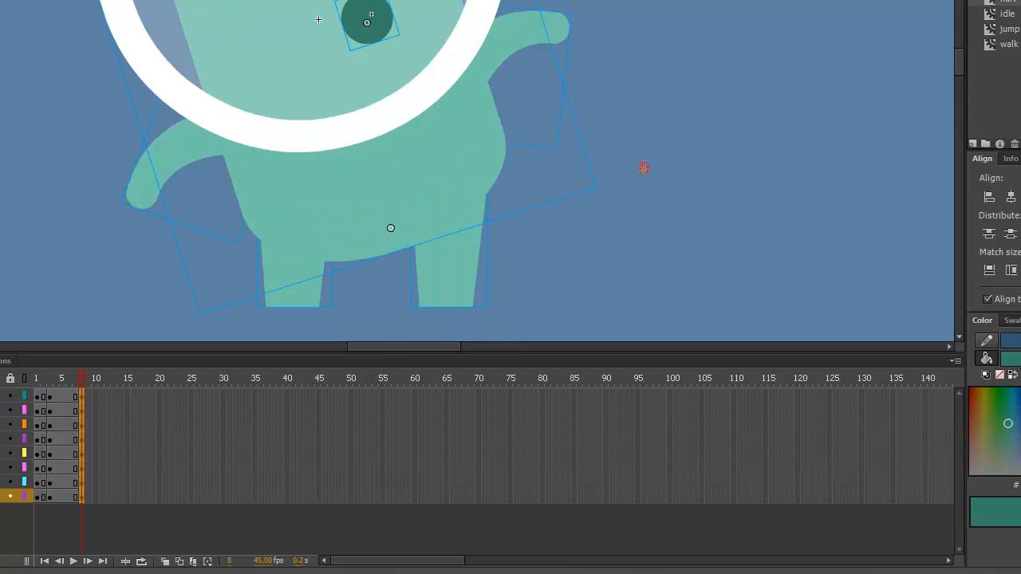
pyautogui.moveTo(643, 167); pyautogui.dragTo(655, 198)
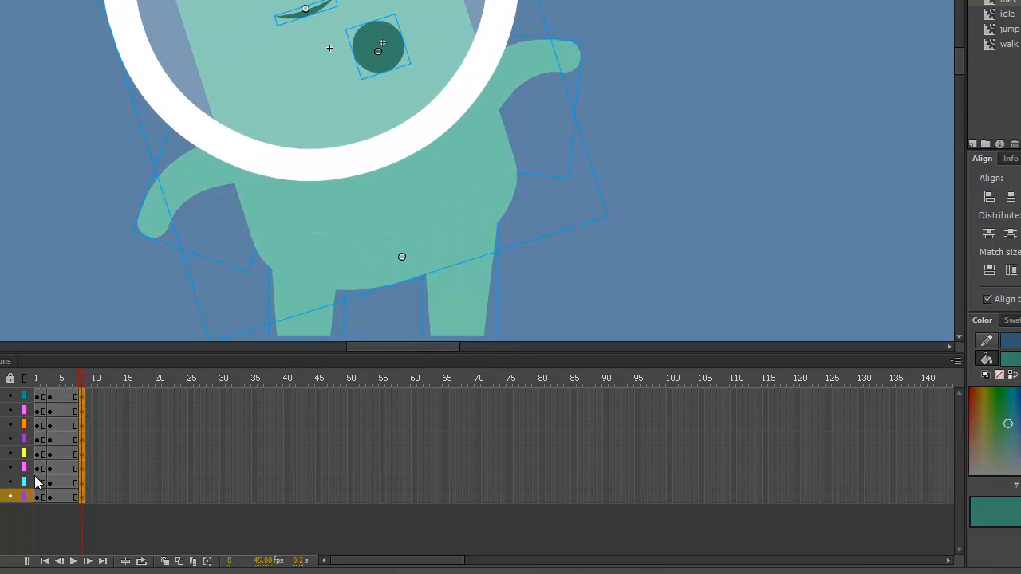
pyautogui.click(748, 199)
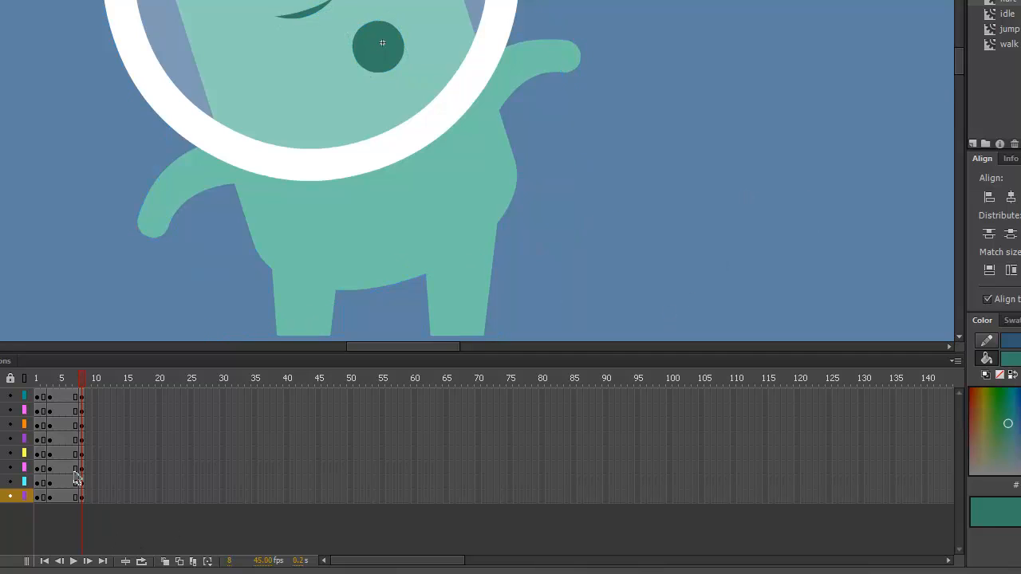
pyautogui.moveTo(82, 468); pyautogui.dragTo(83, 396)
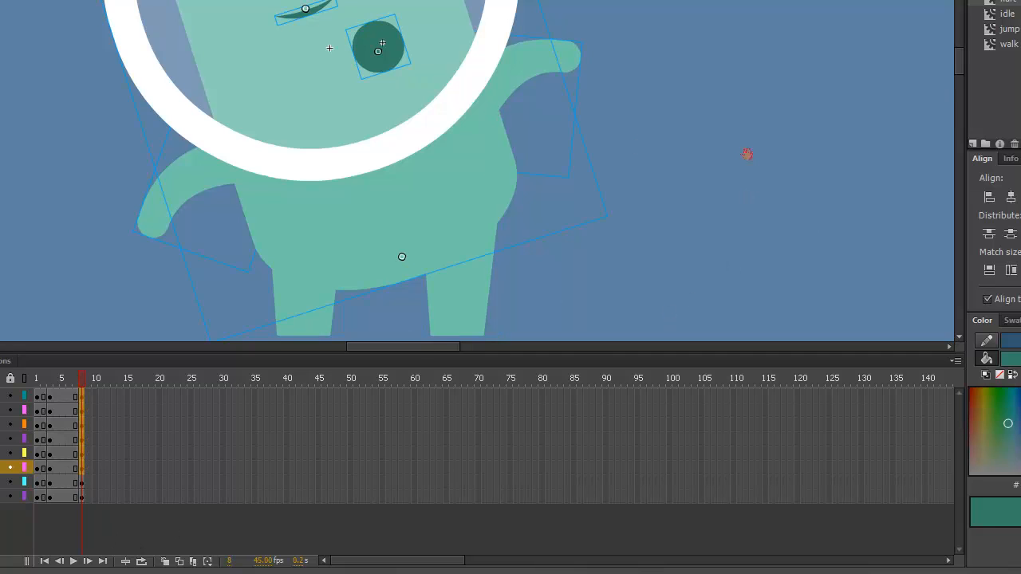
pyautogui.moveTo(747, 154); pyautogui.dragTo(723, 175)
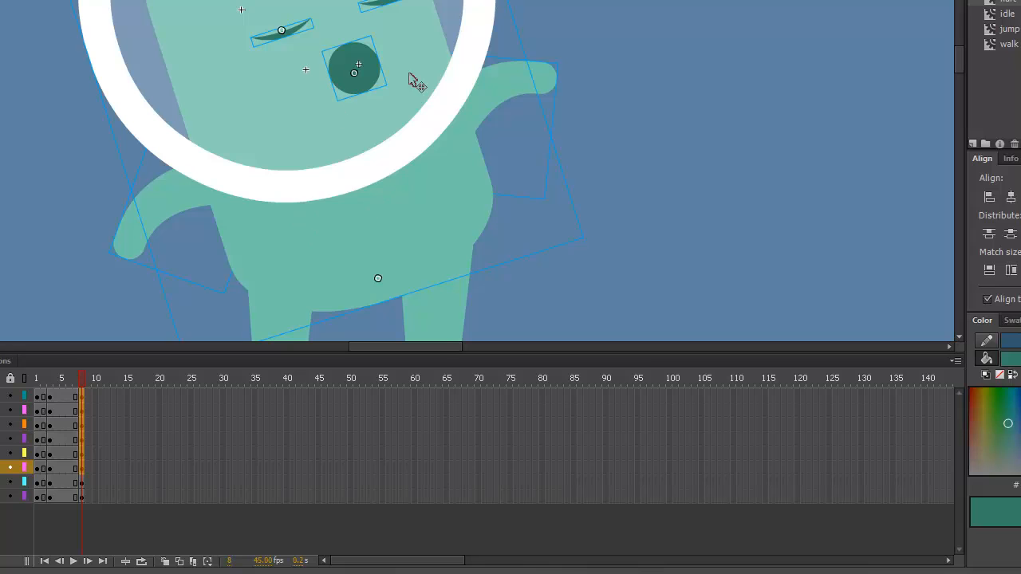
pyautogui.hotkey('ctrl', '-')
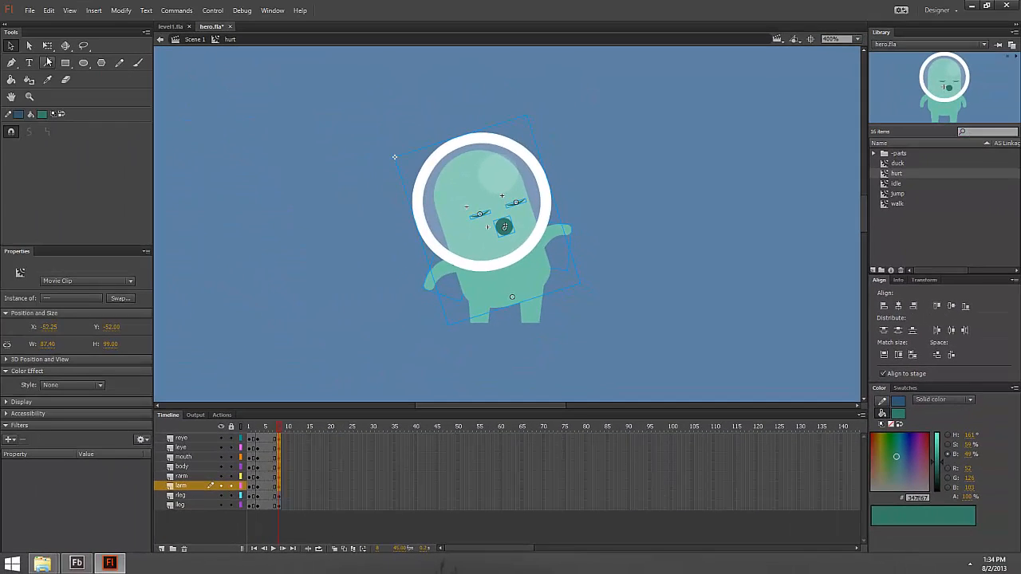
pyautogui.click(47, 46)
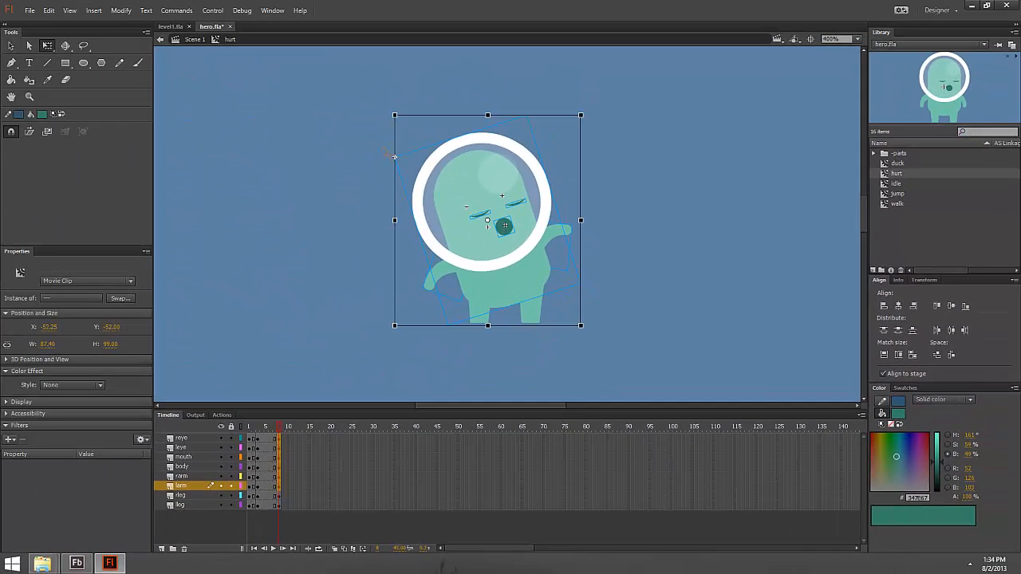
pyautogui.moveTo(487, 220); pyautogui.dragTo(504, 293)
pyautogui.moveTo(591, 122); pyautogui.dragTo(607, 128)
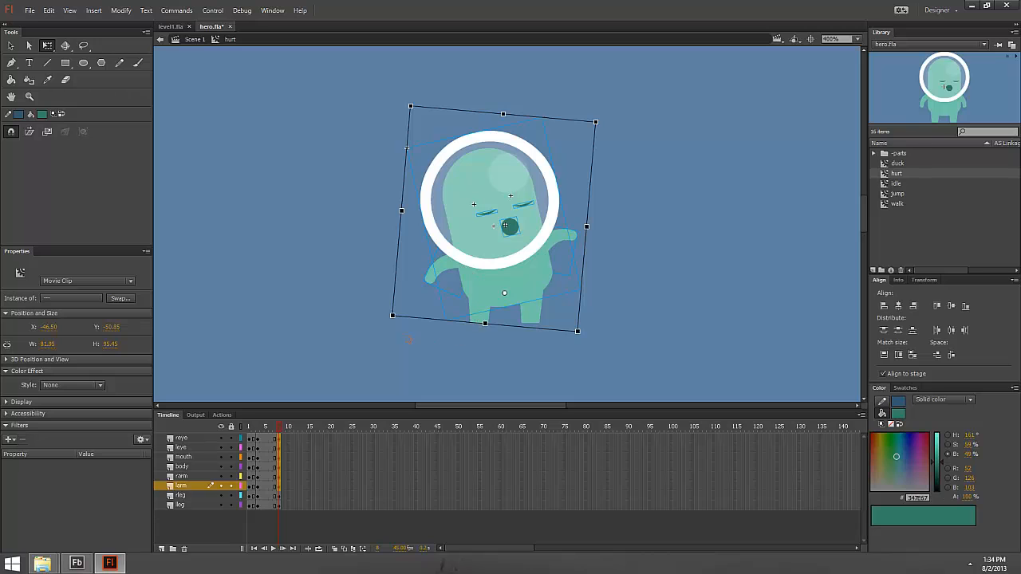
# Rotate both arms at frame 8 downward, towards the body.
pyautogui.click(446, 354)
pyautogui.click(438, 274)
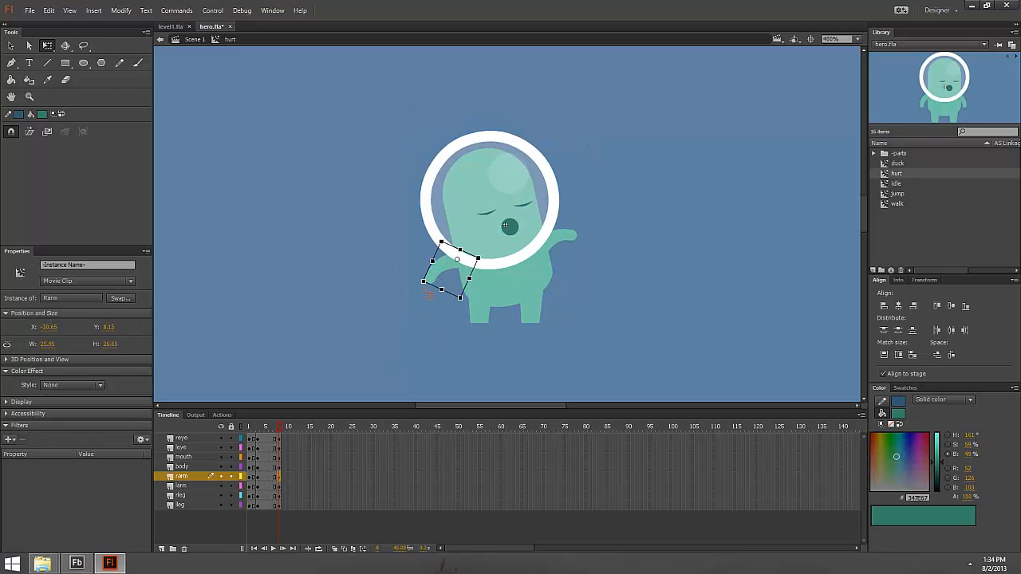
pyautogui.moveTo(424, 295); pyautogui.dragTo(441, 305)
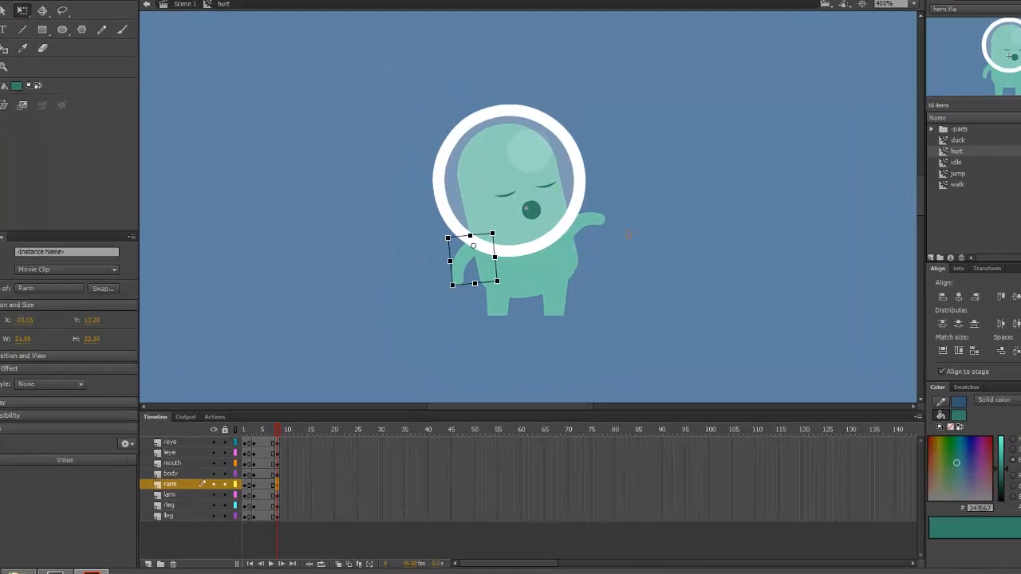
pyautogui.click(670, 184)
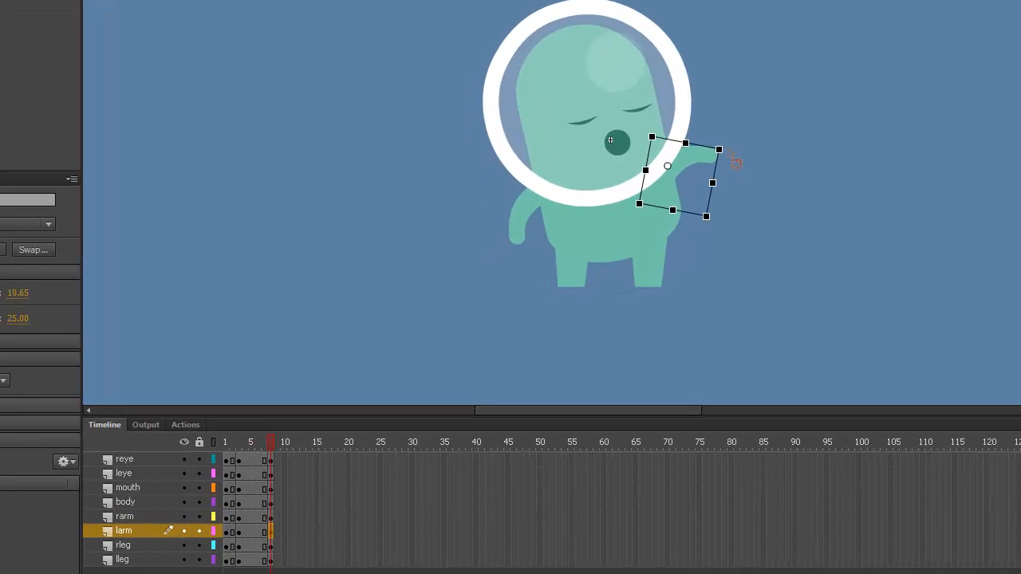
pyautogui.moveTo(735, 163); pyautogui.dragTo(745, 189)
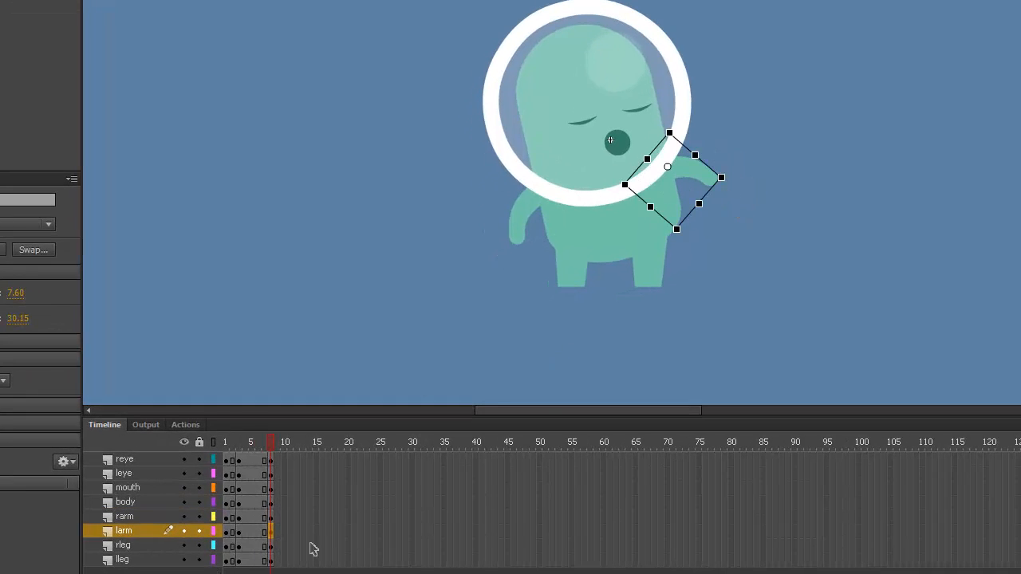
# Rotate both legs at frame 3 clockwise so that the feet swing to the left of the hips.
pyautogui.click(237, 443)
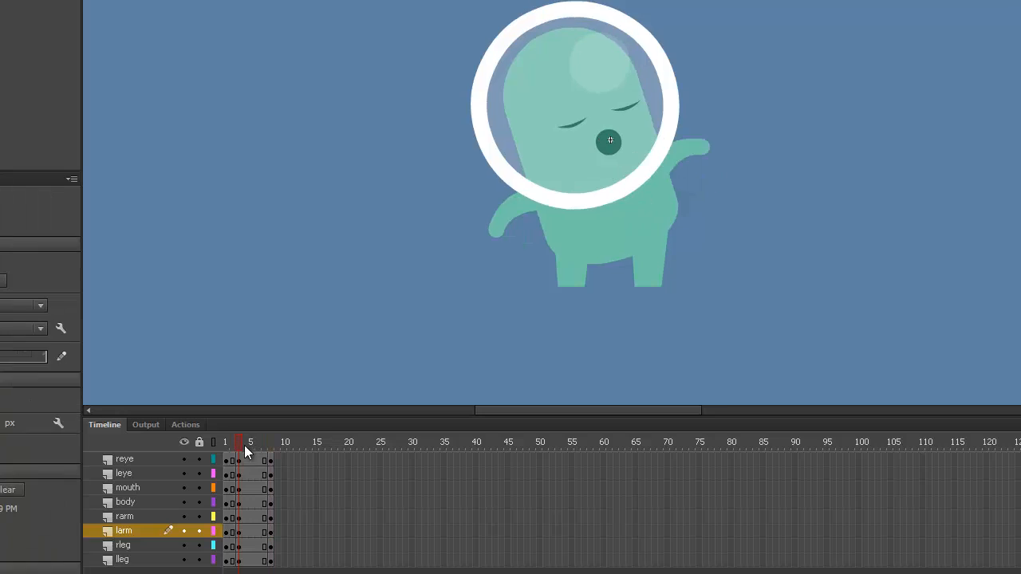
pyautogui.click(562, 316)
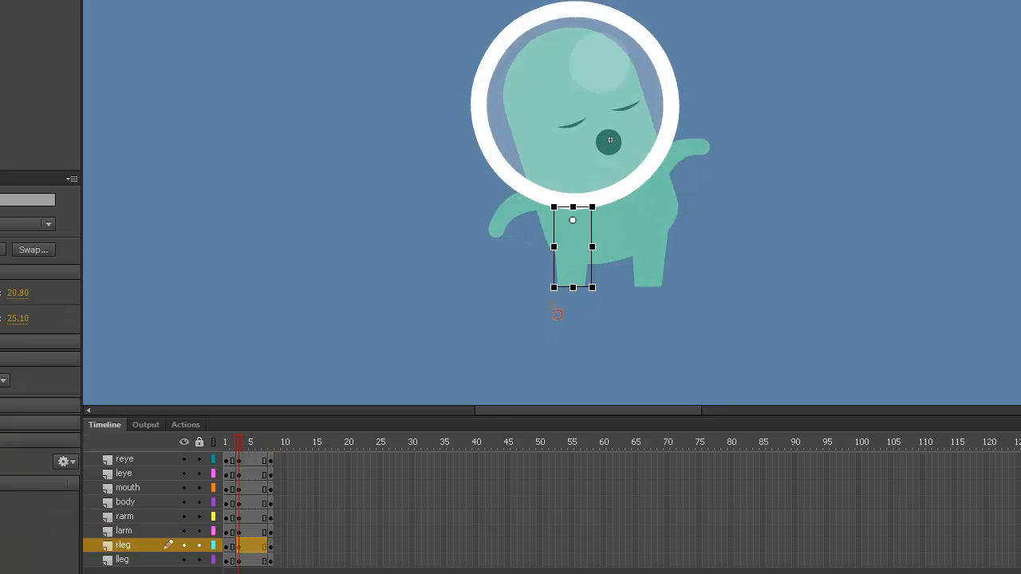
pyautogui.moveTo(548, 311); pyautogui.dragTo(608, 296)
pyautogui.click(652, 284)
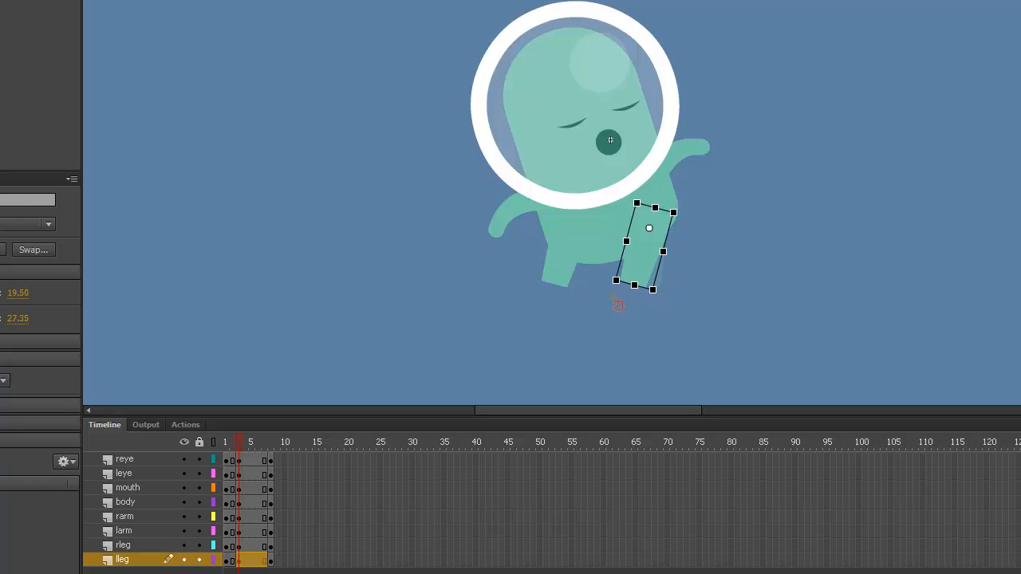
# Rotate both legs at frame 8 slightly clockwise, less than at frame 3, and compare the frames.
pyautogui.click(272, 442)
pyautogui.click(675, 224)
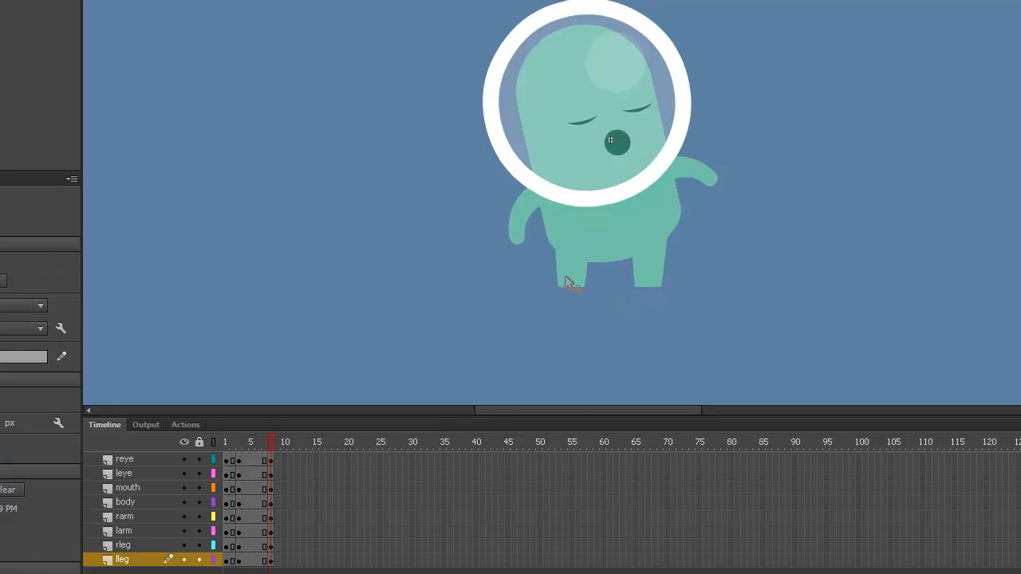
pyautogui.click(563, 283)
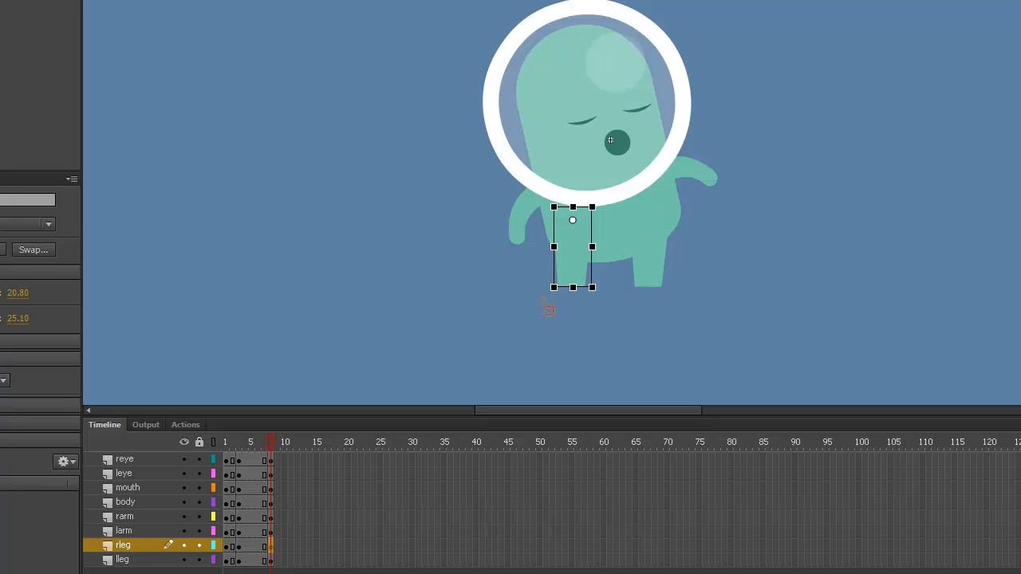
pyautogui.moveTo(548, 310)
pyautogui.mouseDown()
pyautogui.moveTo(540, 303)
pyautogui.moveTo(546, 310)
pyautogui.mouseUp()
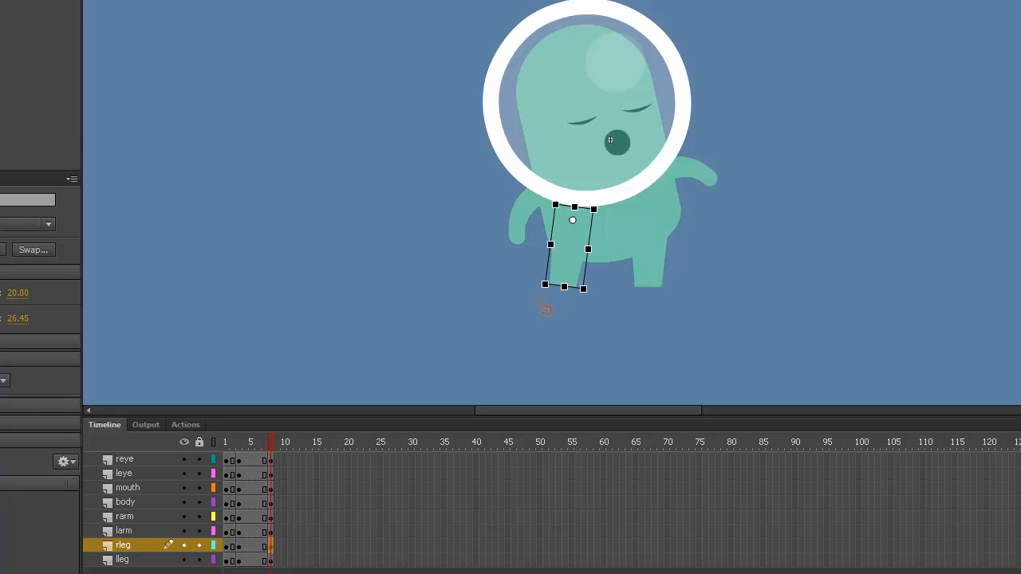
pyautogui.click(643, 280)
pyautogui.moveTo(627, 306); pyautogui.dragTo(669, 312)
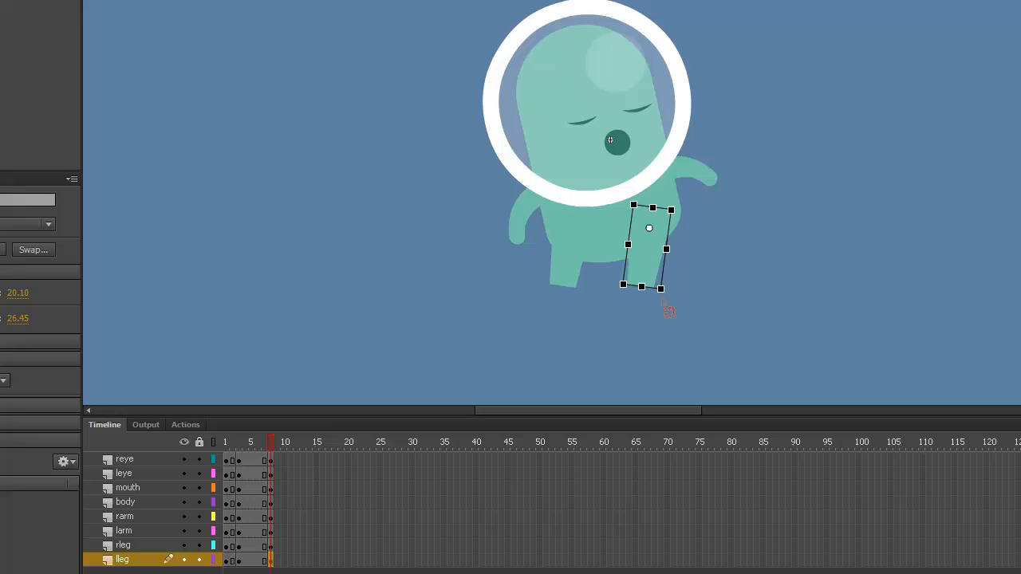
pyautogui.click(745, 308)
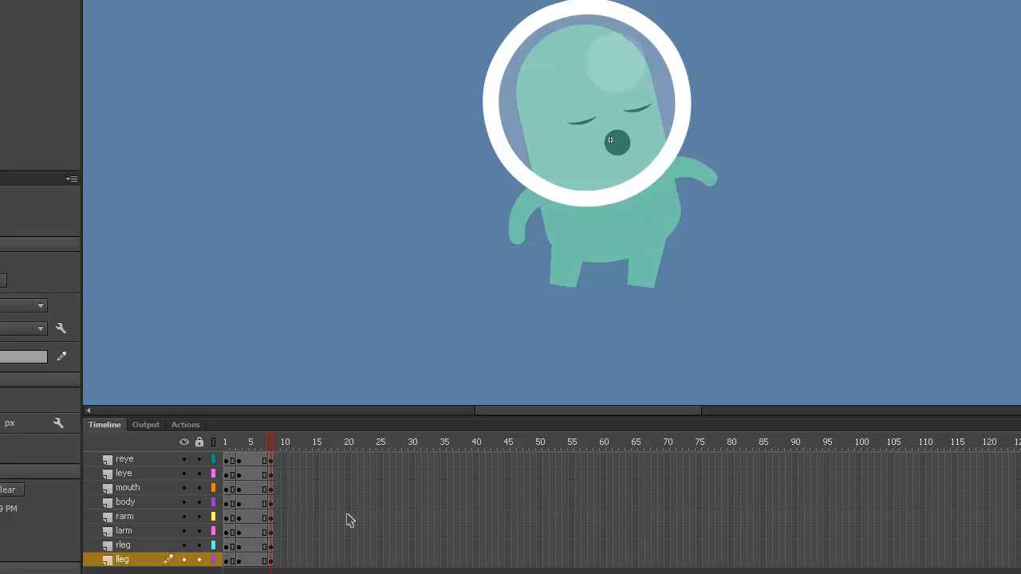
pyautogui.moveTo(263, 447); pyautogui.dragTo(300, 448)
pyautogui.click(247, 452)
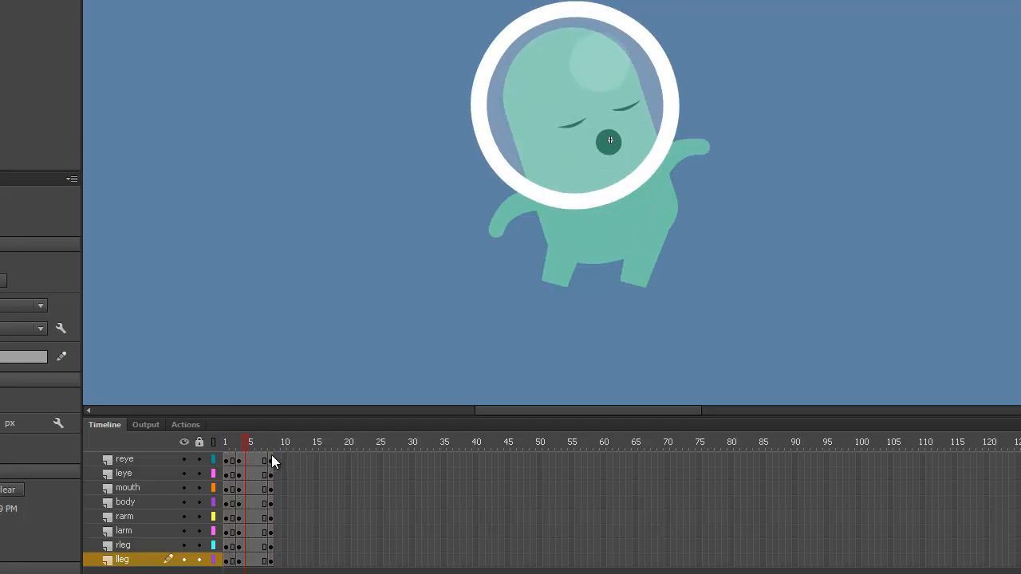
# Swap both closed eyes at frame 8 for the eye symbol.
pyautogui.click(272, 460)
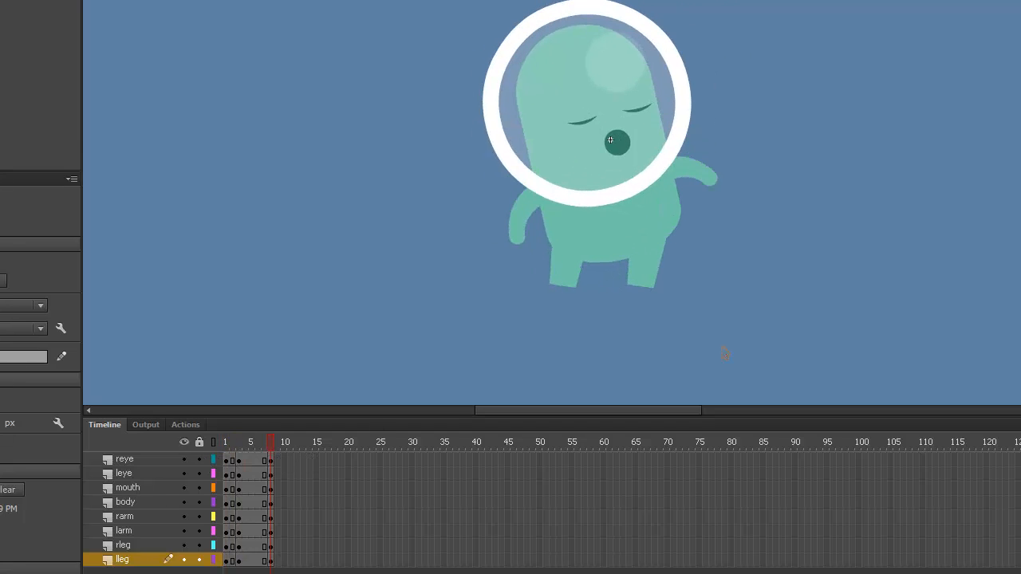
pyautogui.click(610, 97)
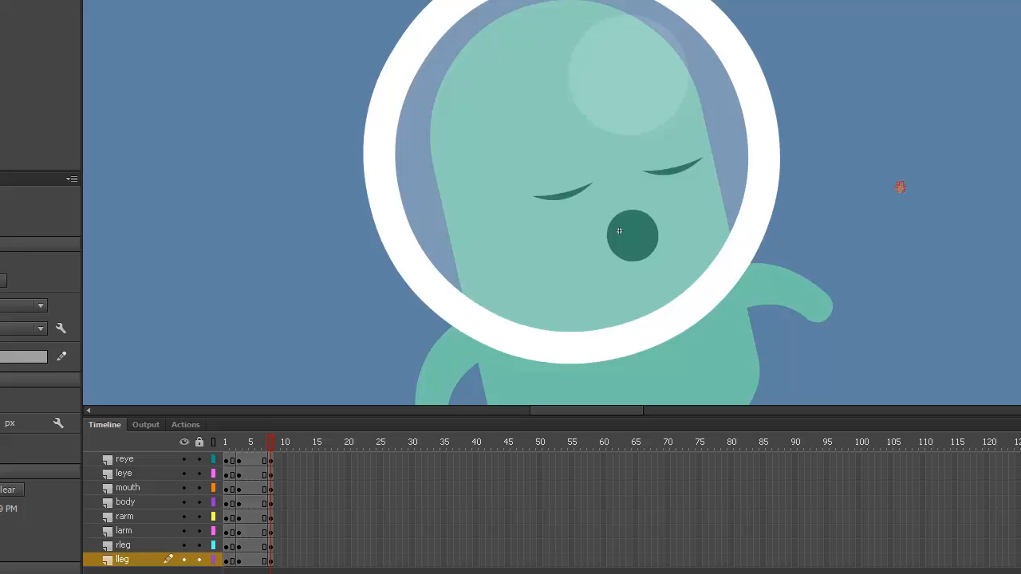
pyautogui.click(563, 198)
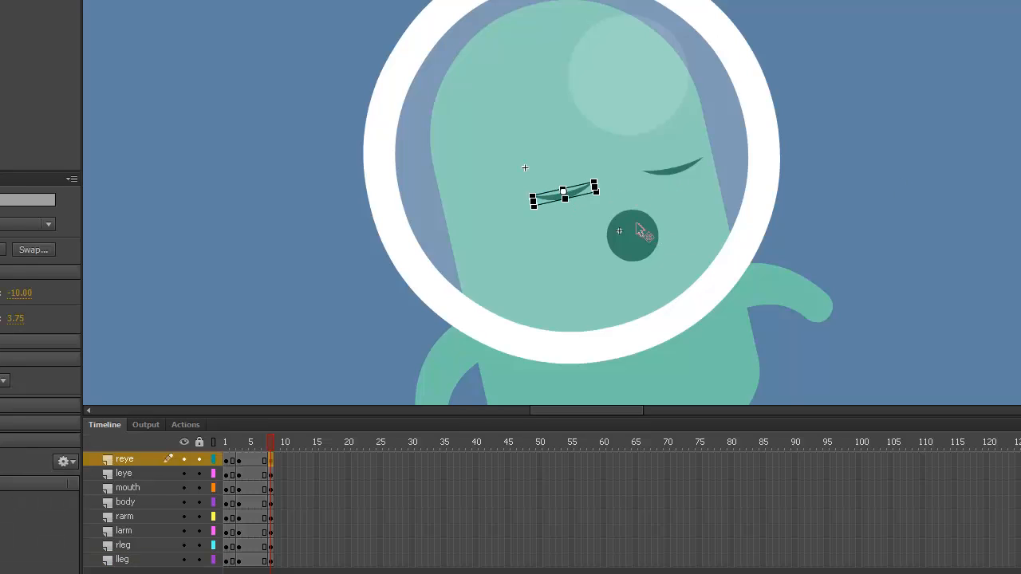
pyautogui.keyDown('shift'); pyautogui.click(677, 169); pyautogui.keyUp('shift')
pyautogui.click(33, 250)
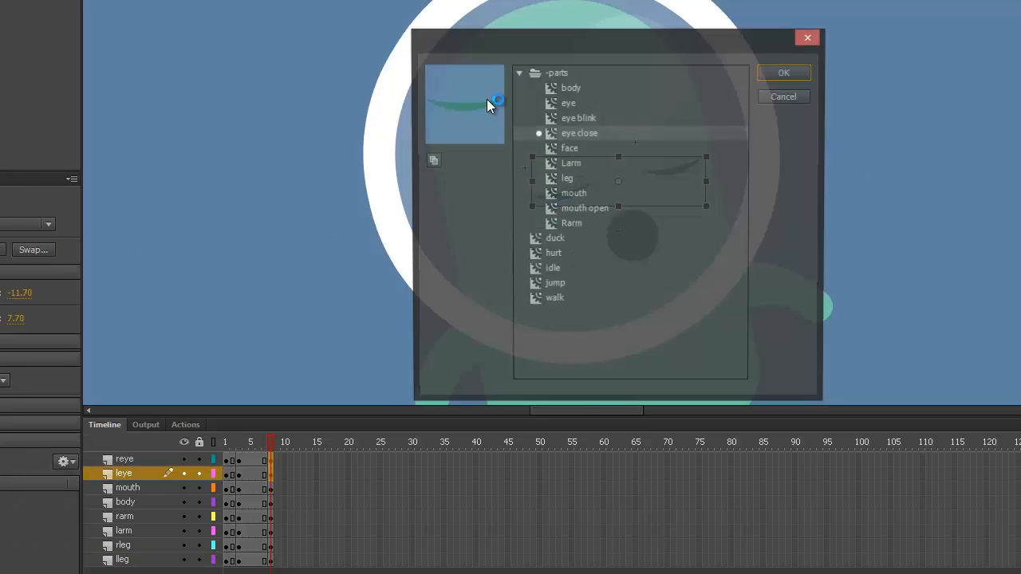
pyautogui.click(568, 103)
pyautogui.click(785, 73)
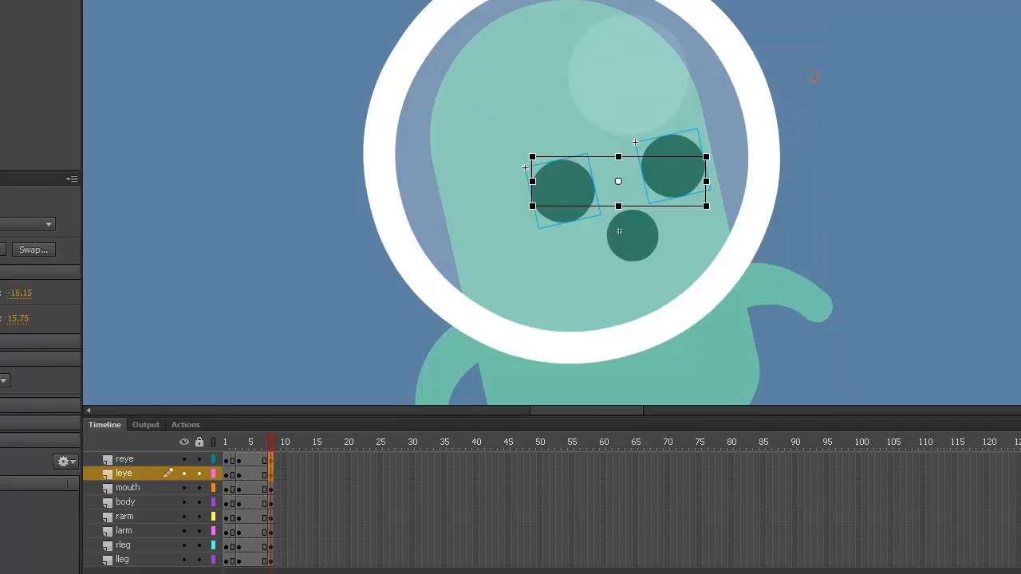
pyautogui.click(965, 321)
# Create classic tweens between the keyframes at frames 1, 3 and 8 on all layers, and scrub through the animation.
pyautogui.moveTo(918, 170); pyautogui.dragTo(857, 7)
pyautogui.keyDown('alt'); pyautogui.click(524, 221); pyautogui.keyUp('alt')
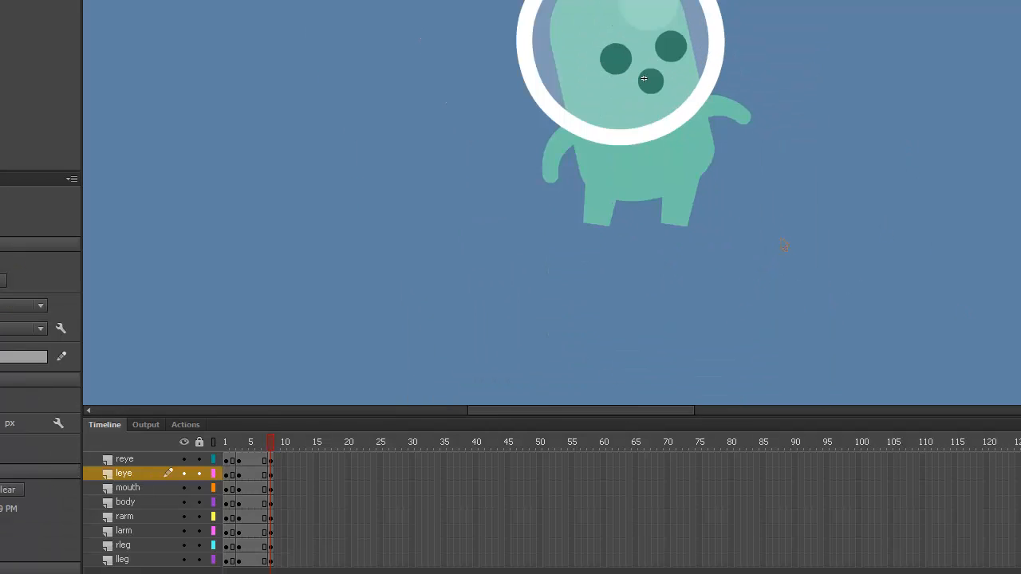
pyautogui.moveTo(710, 272); pyautogui.dragTo(663, 304)
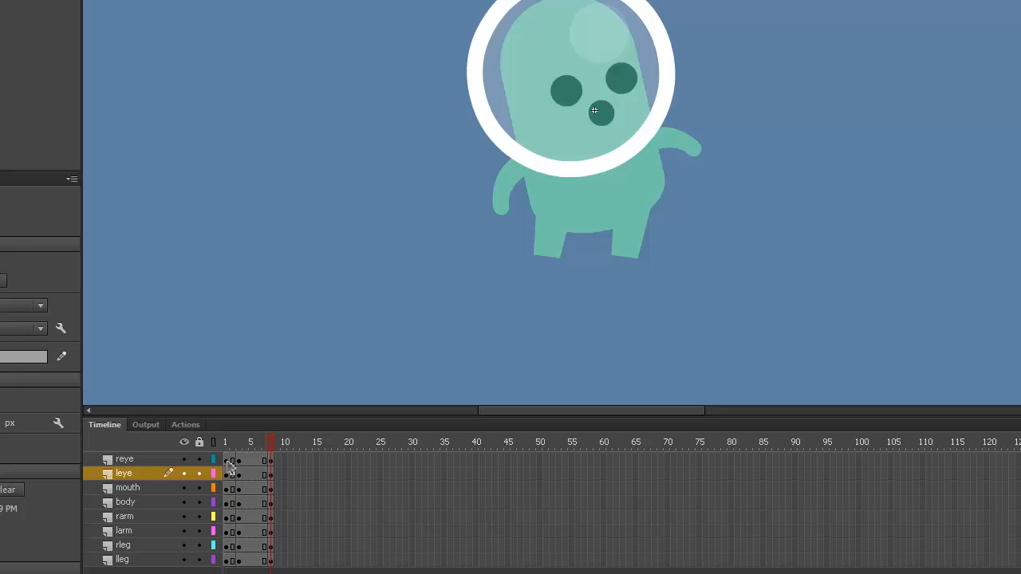
pyautogui.moveTo(232, 467); pyautogui.dragTo(255, 561)
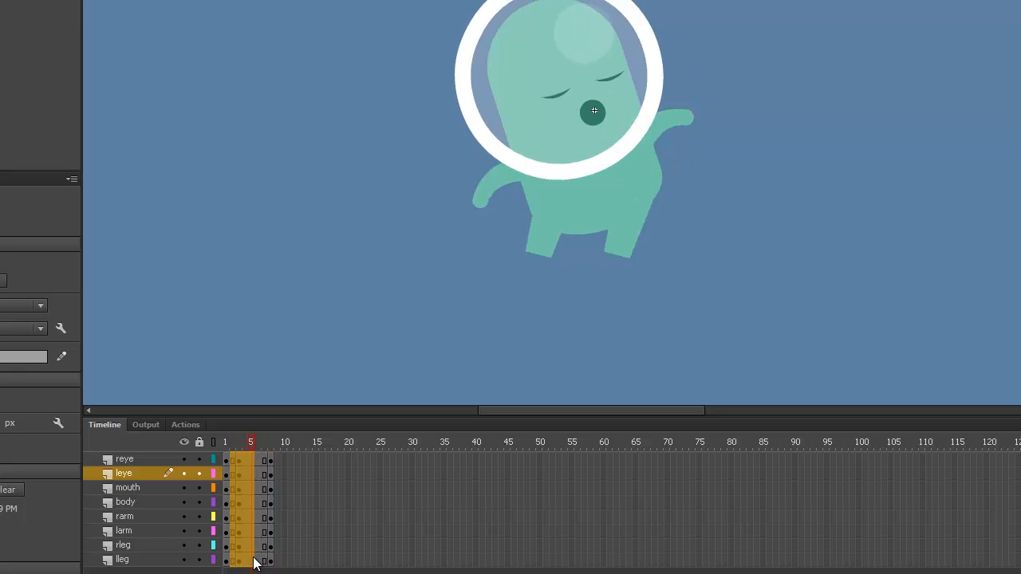
pyautogui.rightClick(256, 559)
pyautogui.click(358, 179)
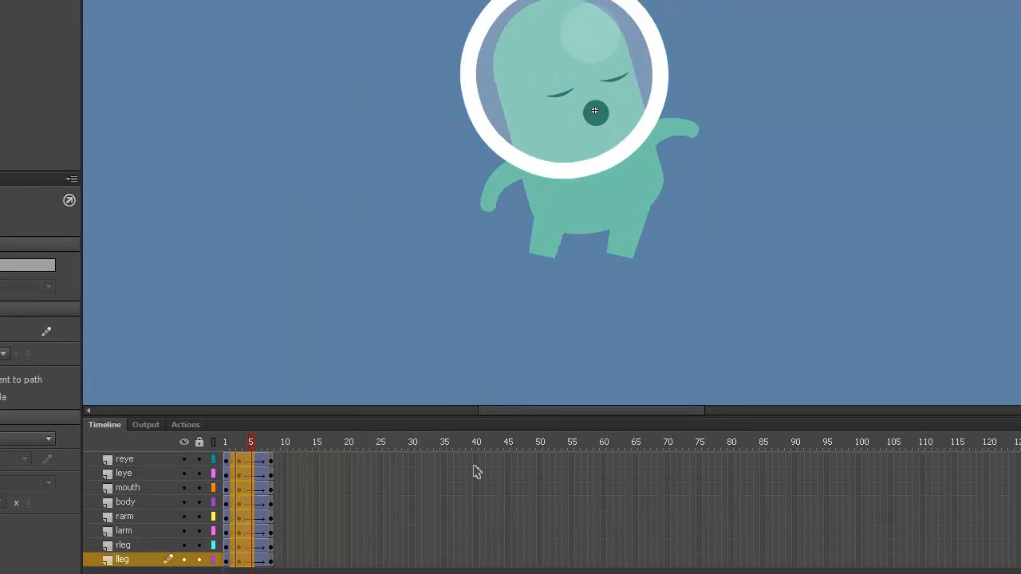
pyautogui.click(705, 328)
pyautogui.moveTo(251, 444); pyautogui.dragTo(144, 458)
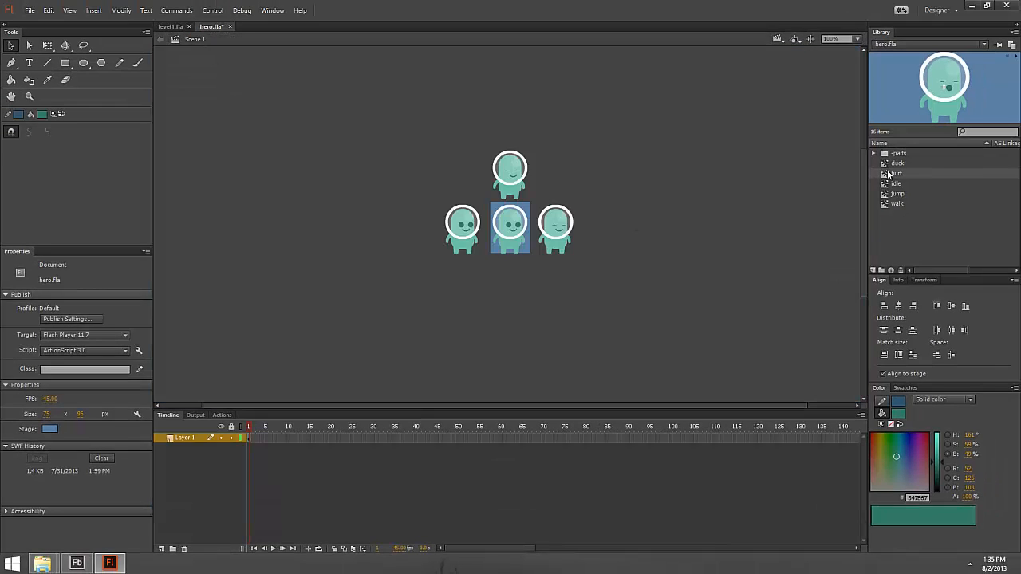
# Place the hurt clip on the main stage below the centre hero and name the instance hurt.
pyautogui.click(888, 174)
pyautogui.moveTo(511, 299); pyautogui.dragTo(509, 302)
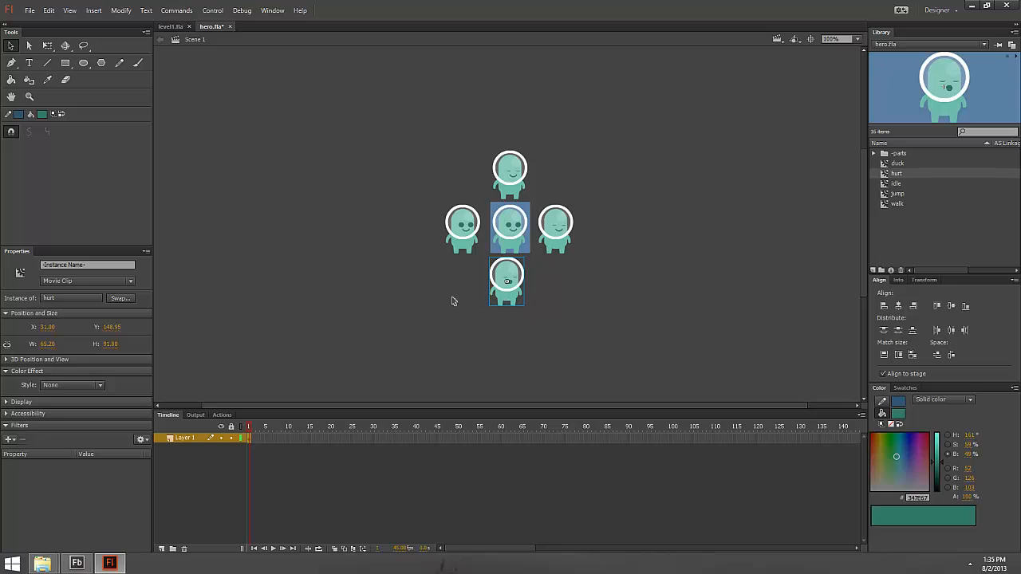
pyautogui.click(83, 264)
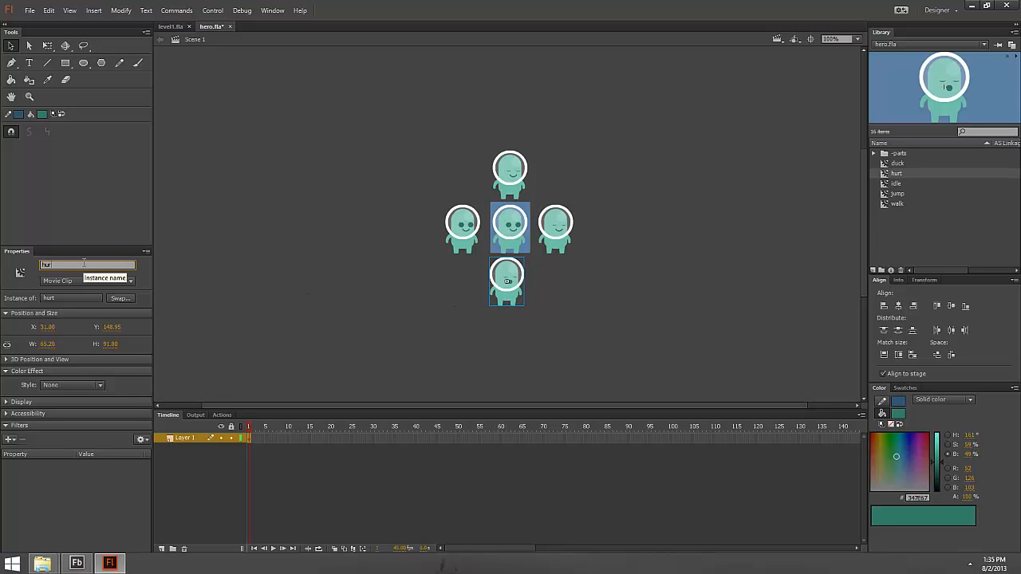
pyautogui.press('Return')
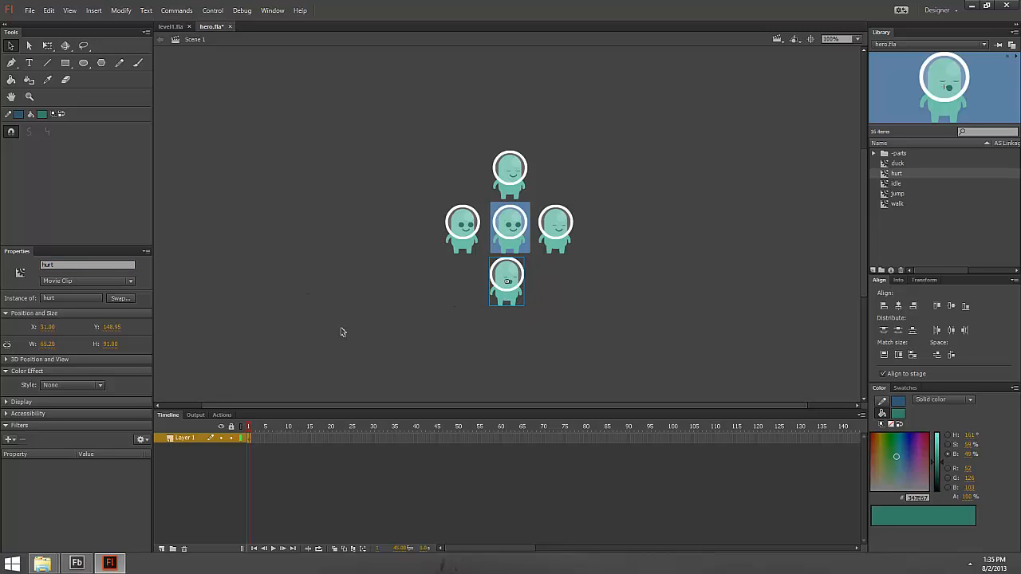
# Align the three hero clips in the middle row to the vertical center of the stage.
pyautogui.moveTo(342, 329); pyautogui.dragTo(616, 125)
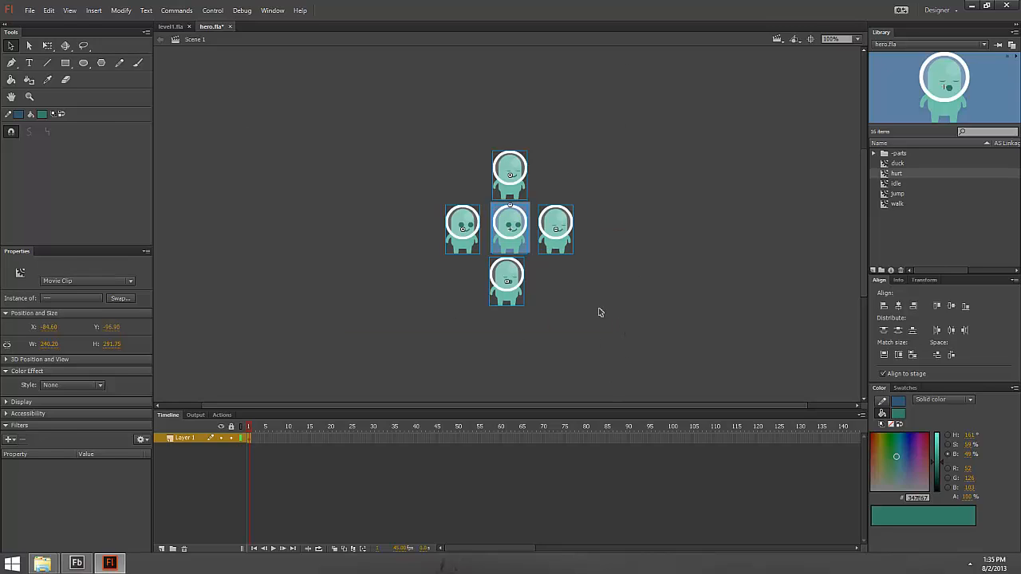
pyautogui.click(482, 345)
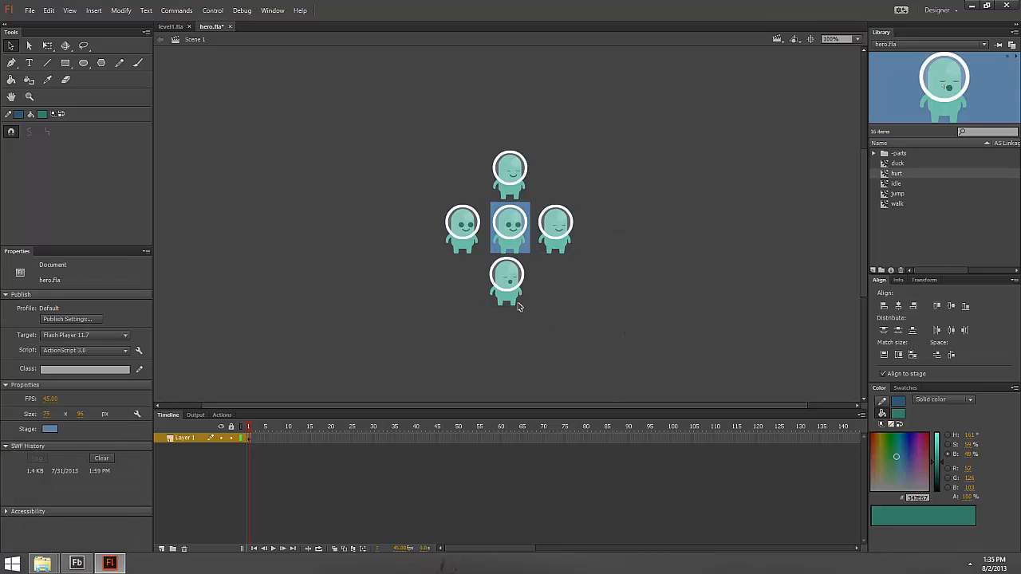
pyautogui.click(509, 233)
pyautogui.moveTo(508, 234); pyautogui.dragTo(507, 232)
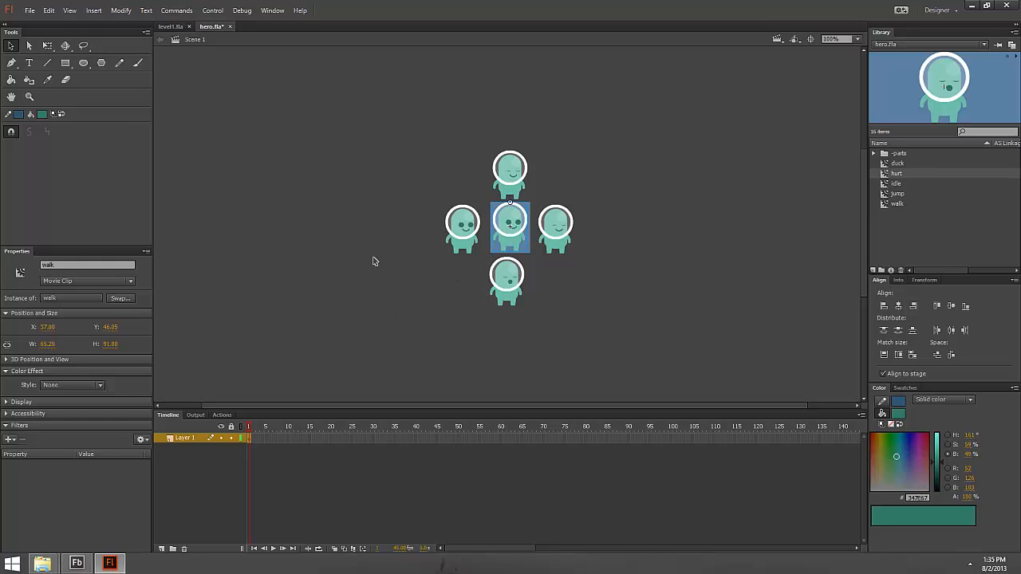
pyautogui.moveTo(372, 261); pyautogui.dragTo(839, 255)
pyautogui.click(375, 330)
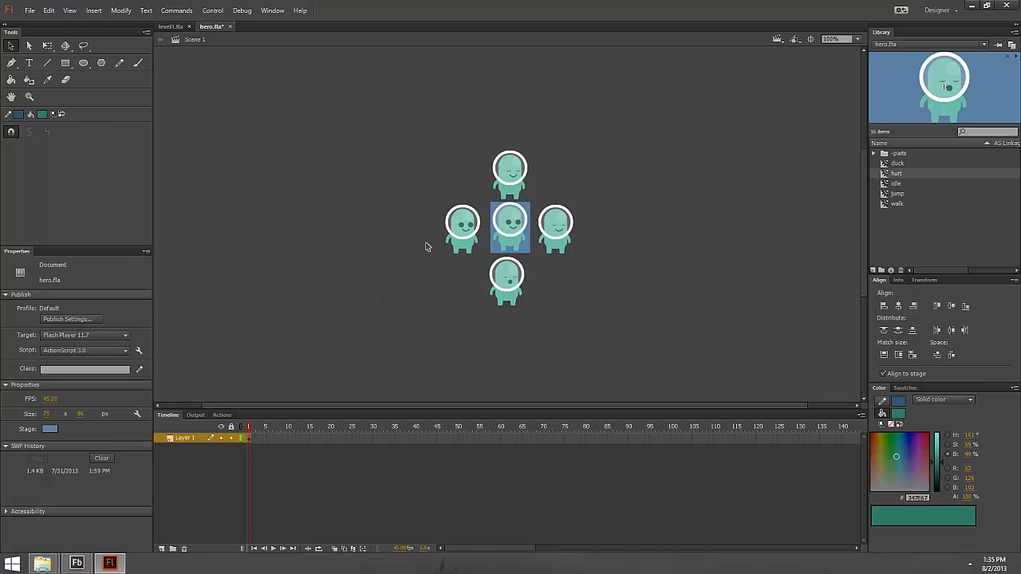
pyautogui.moveTo(399, 251); pyautogui.dragTo(773, 205)
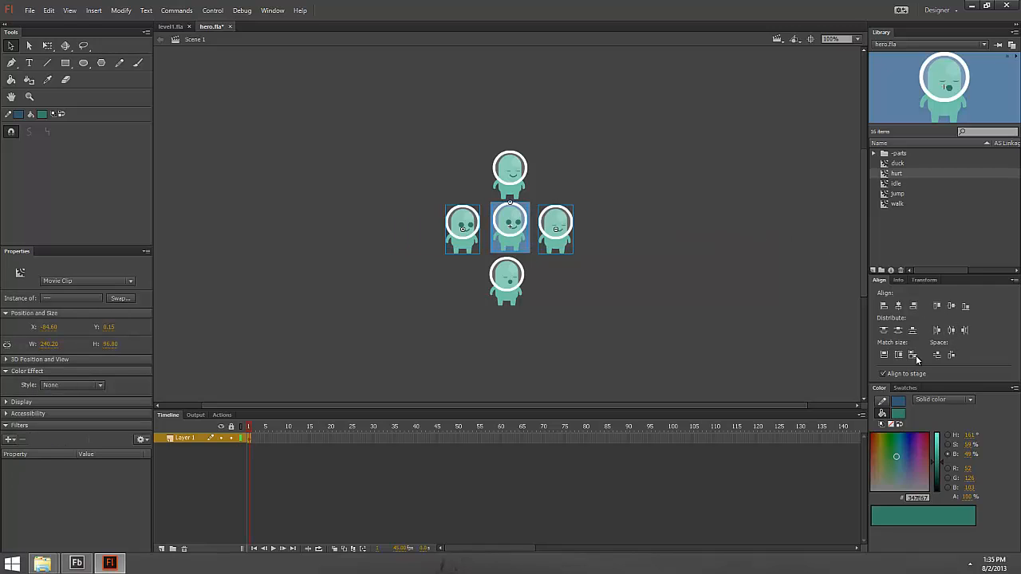
pyautogui.click(901, 375)
pyautogui.click(951, 306)
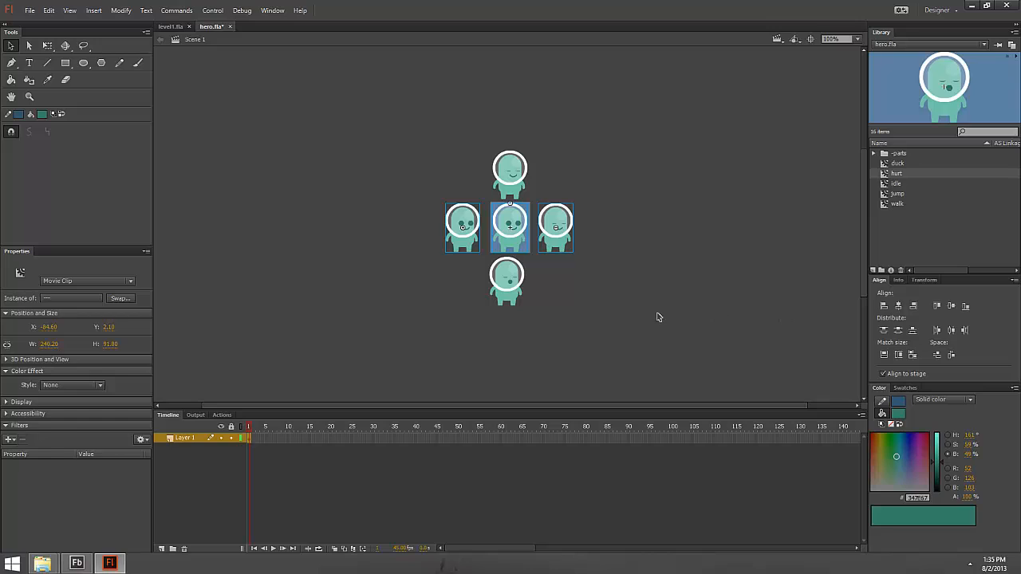
# Align the hero clips in the middle column to the horizontal center of the stage.
pyautogui.moveTo(514, 335); pyautogui.dragTo(526, 128)
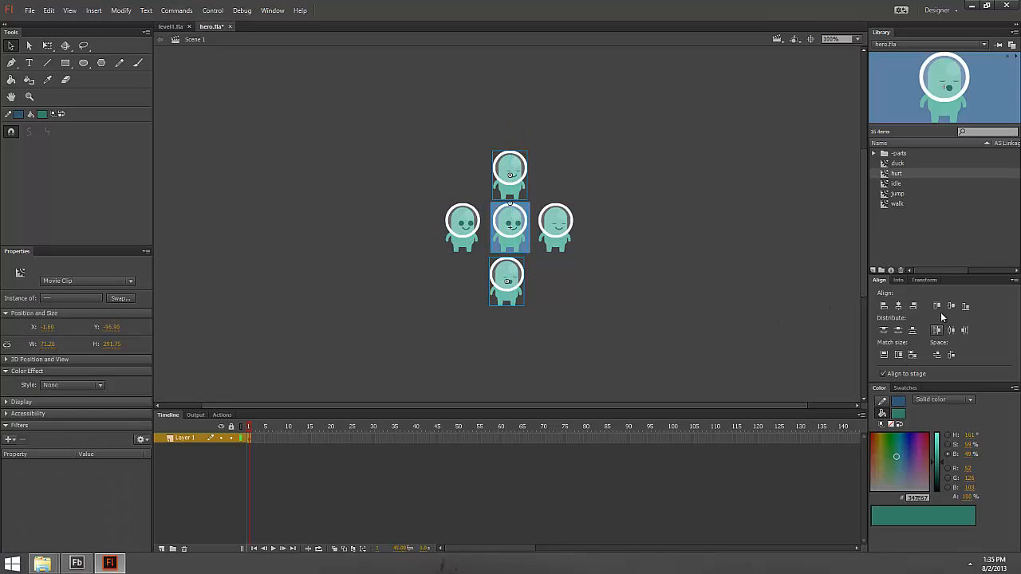
pyautogui.click(898, 306)
pyautogui.click(699, 354)
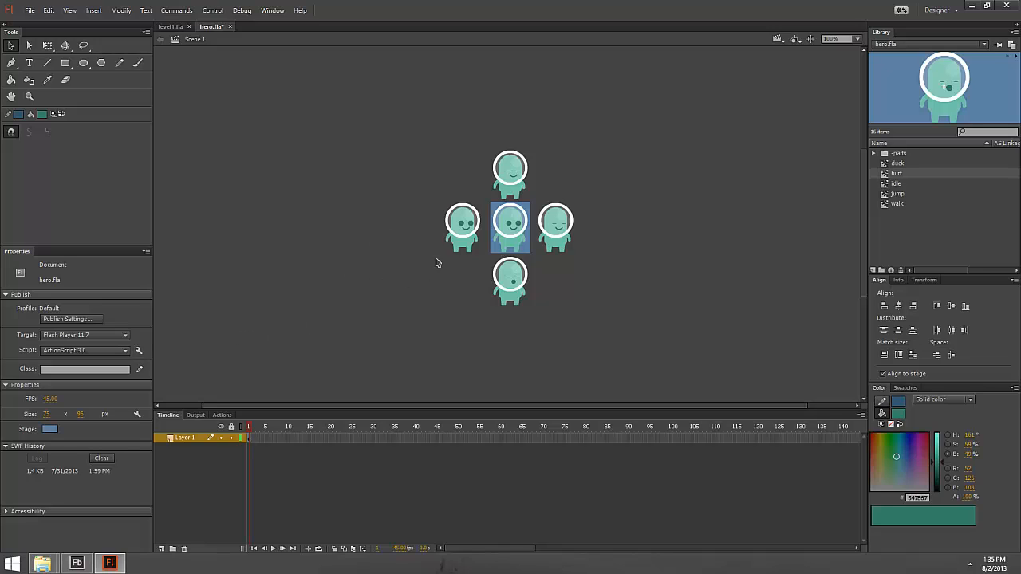
# Check the instance names of the placed hero clips and save hero.fla.
pyautogui.click(454, 231)
pyautogui.click(518, 234)
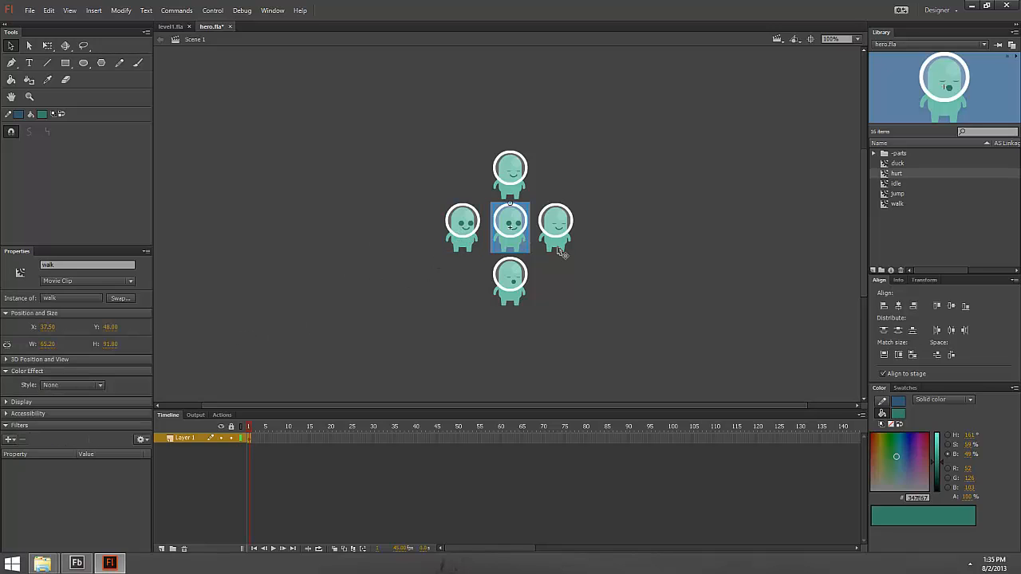
pyautogui.click(556, 246)
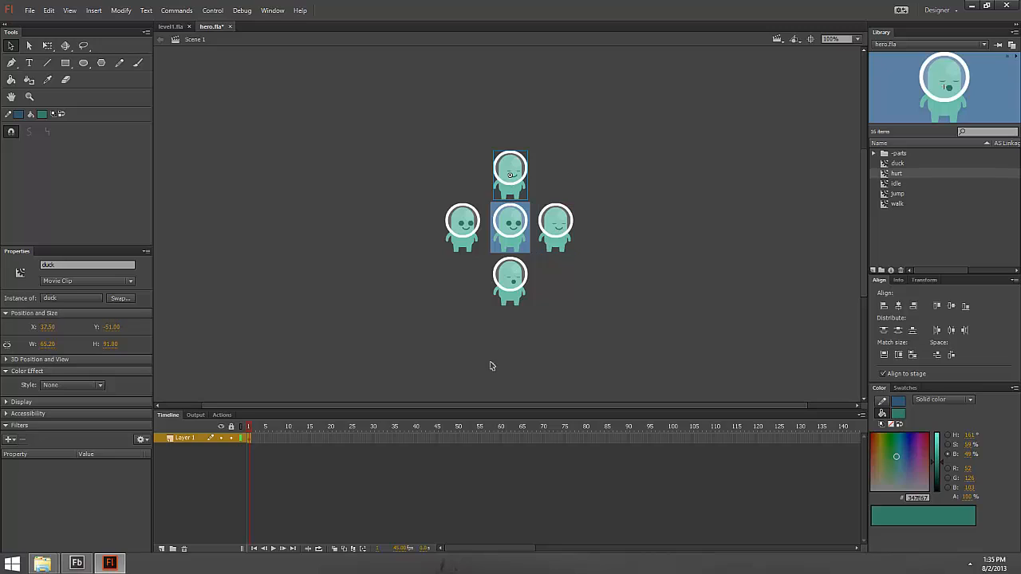
pyautogui.click(640, 341)
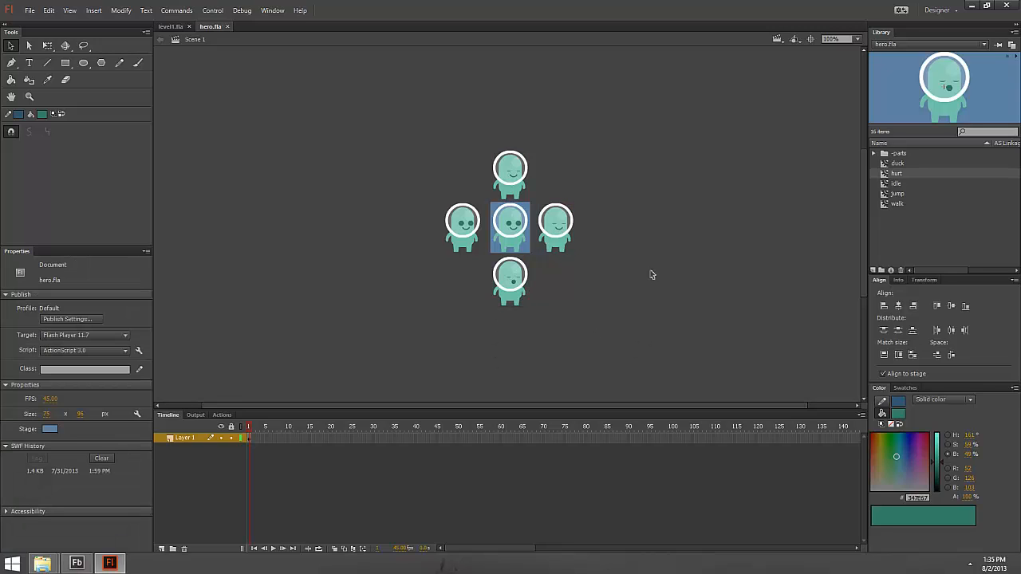
# Test the movie to publish hero.swf, and play the published file from the character folder.
pyautogui.hotkey('ctrl', 'Return')
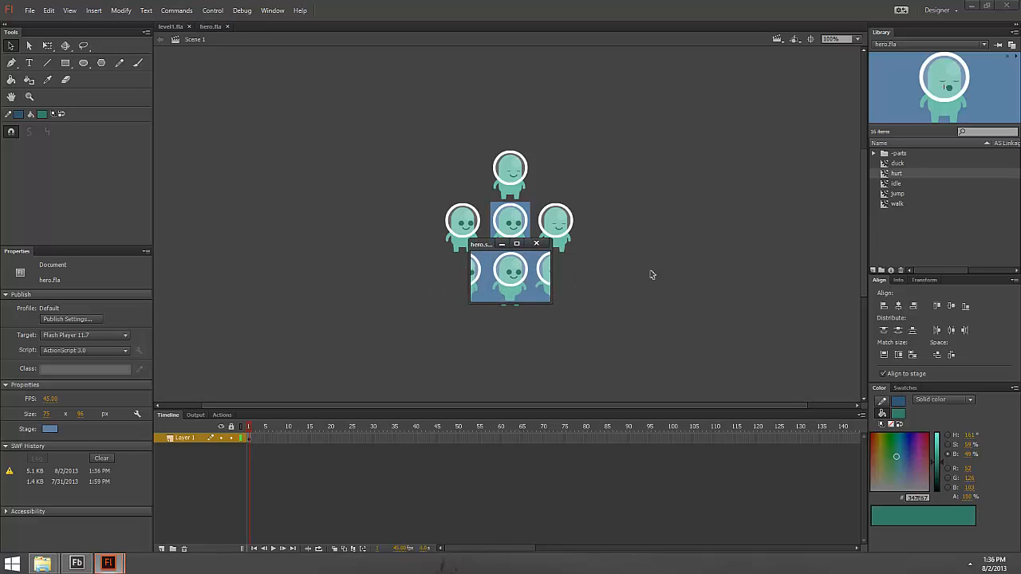
pyautogui.click(536, 244)
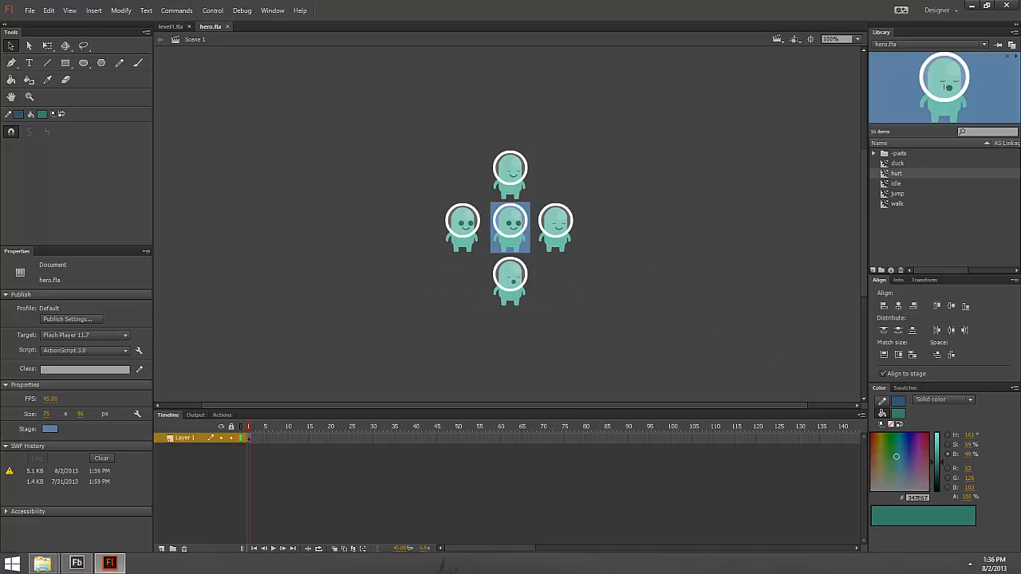
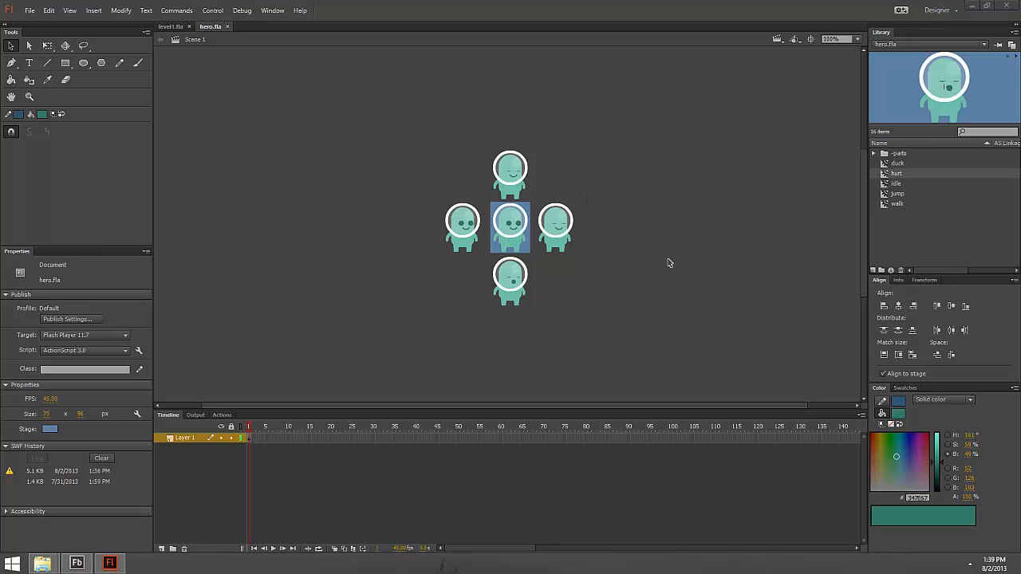
pyautogui.click(980, 7)
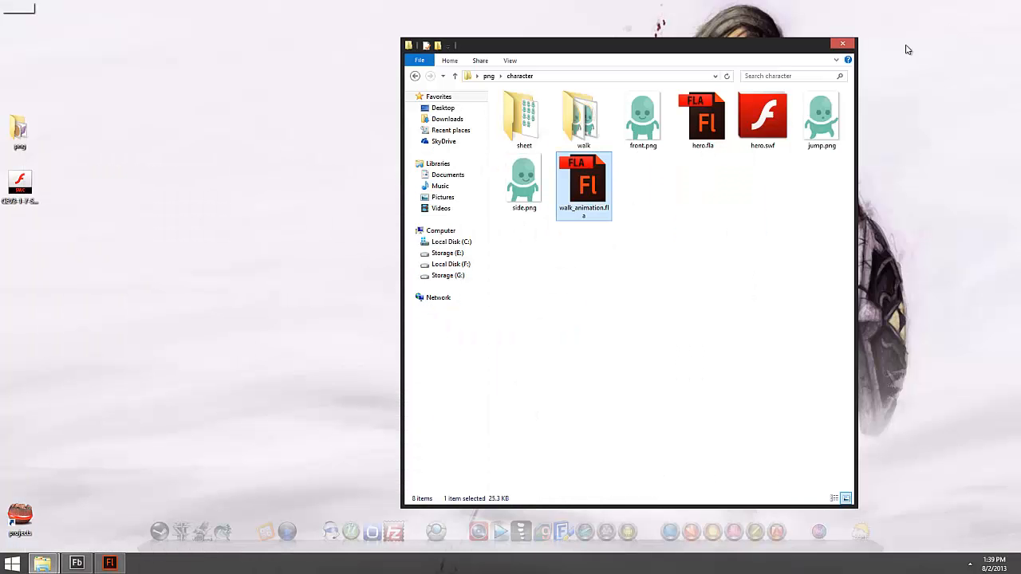
pyautogui.doubleClick(755, 118)
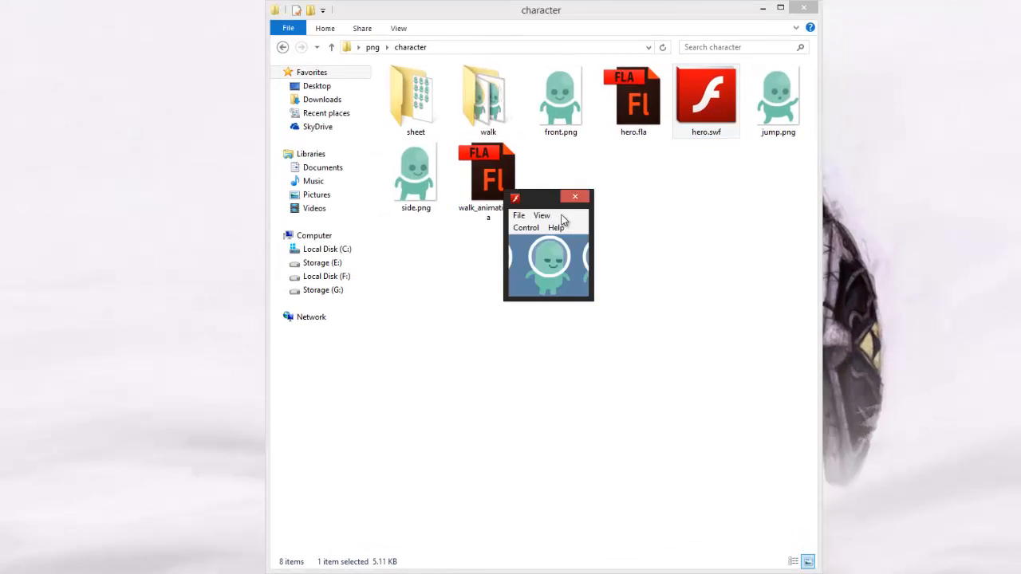
pyautogui.click(625, 234)
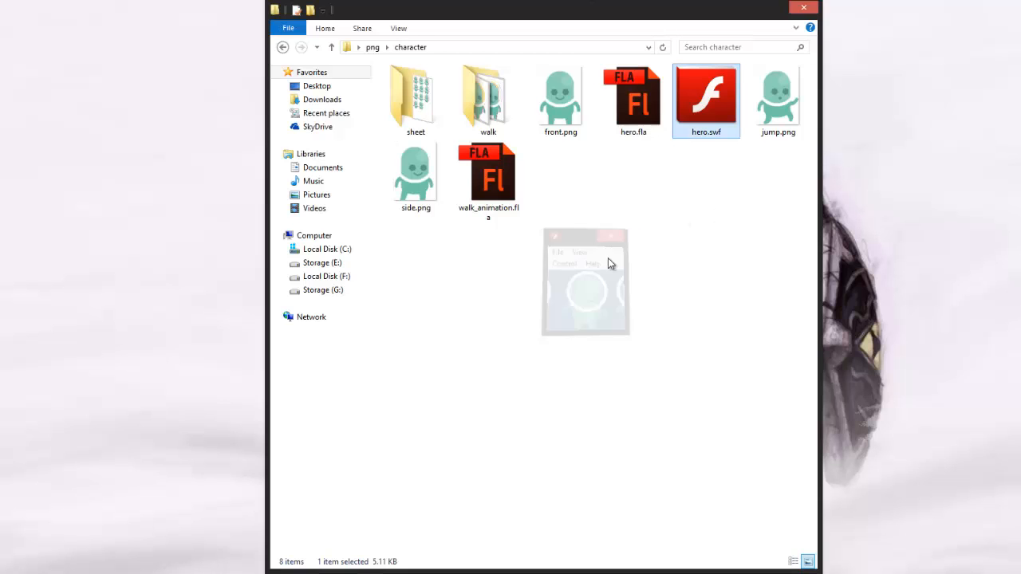
# Switch to Flash Builder and copy hero.swf from the character folder into the project's sprites folder.
pyautogui.click(707, 102)
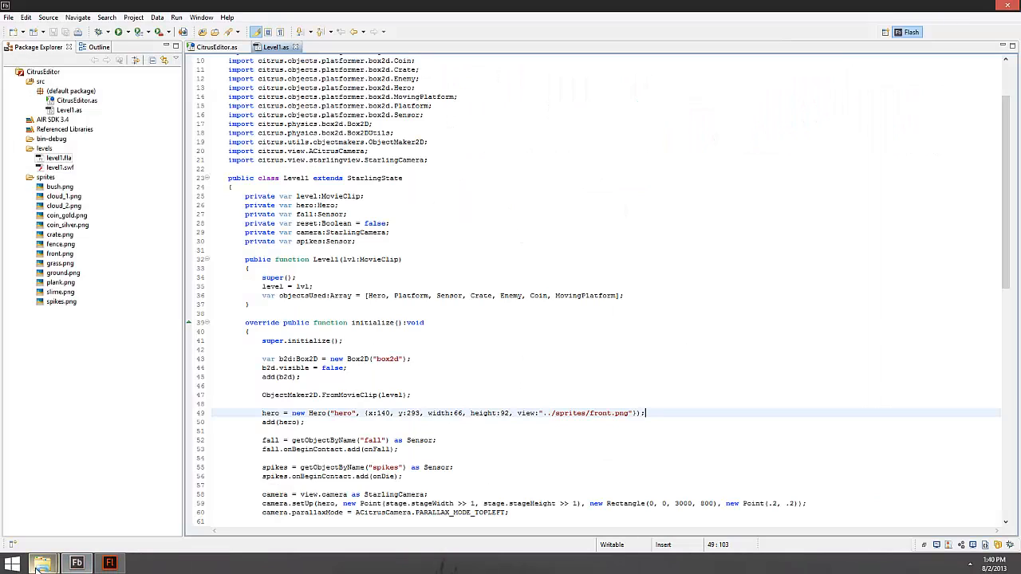
pyautogui.moveTo(37, 567)
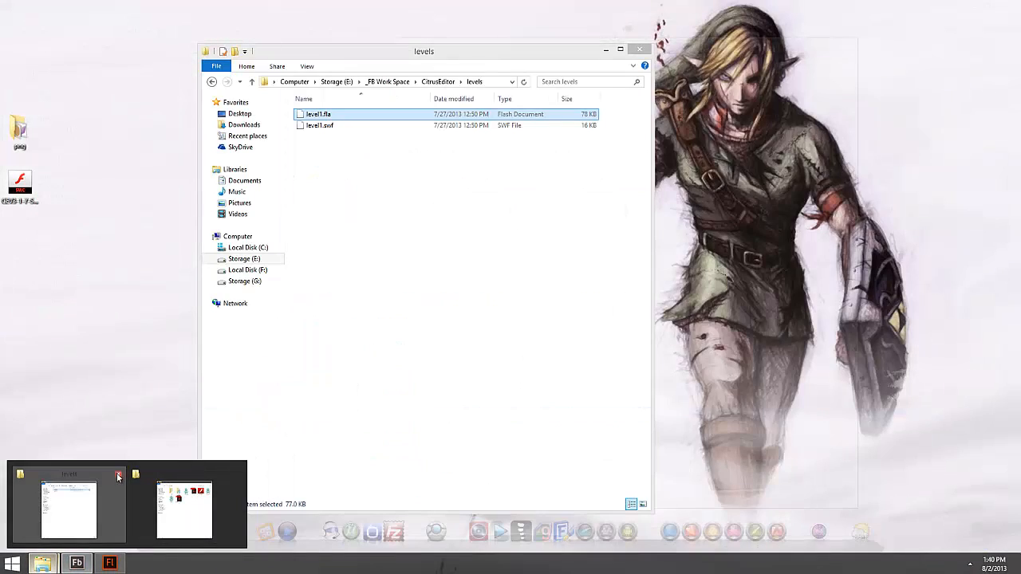
pyautogui.click(117, 477)
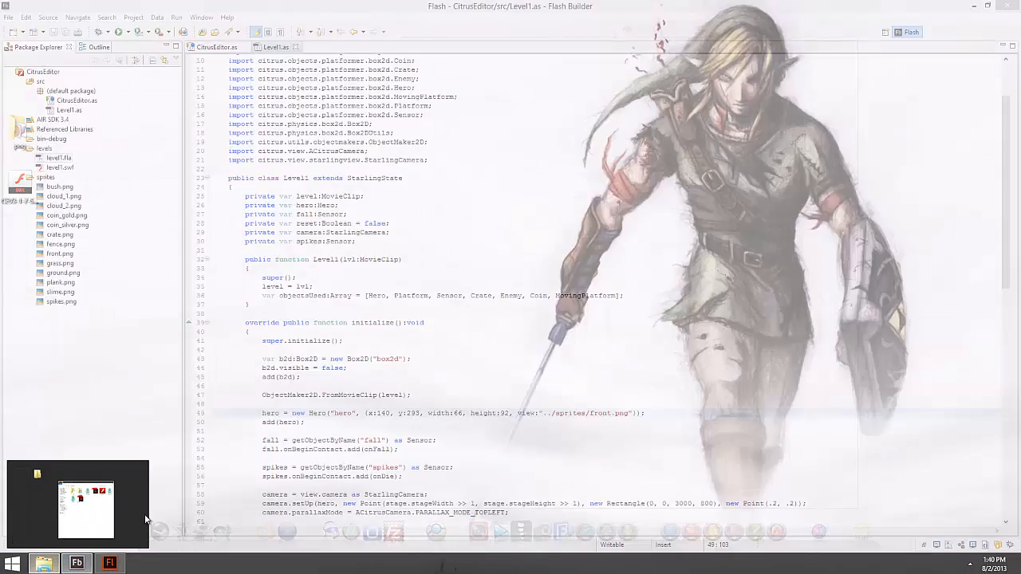
pyautogui.click(69, 507)
pyautogui.moveTo(650, 51); pyautogui.dragTo(769, 60)
pyautogui.moveTo(883, 124); pyautogui.dragTo(883, 156)
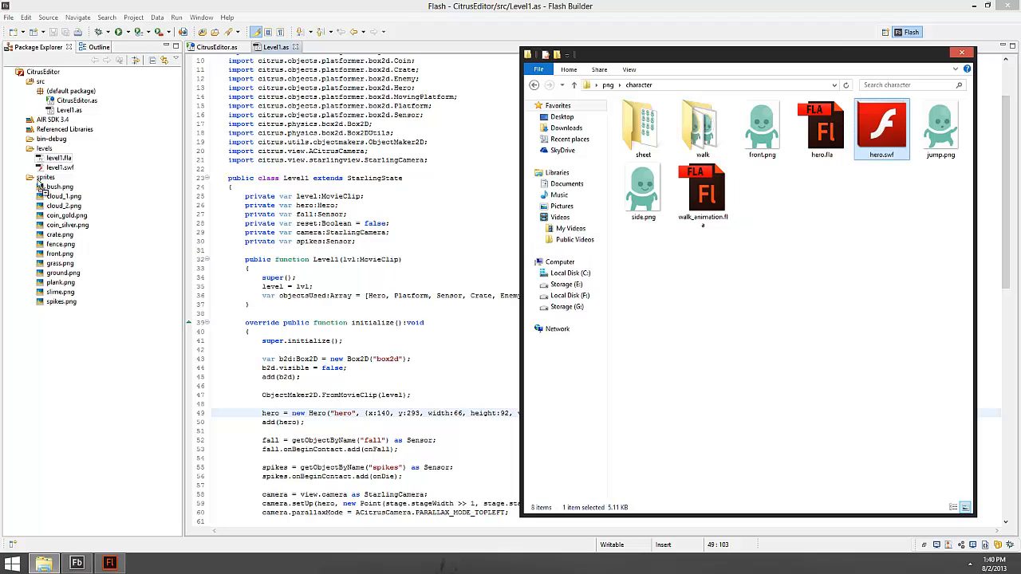
pyautogui.moveTo(52, 189); pyautogui.dragTo(52, 189)
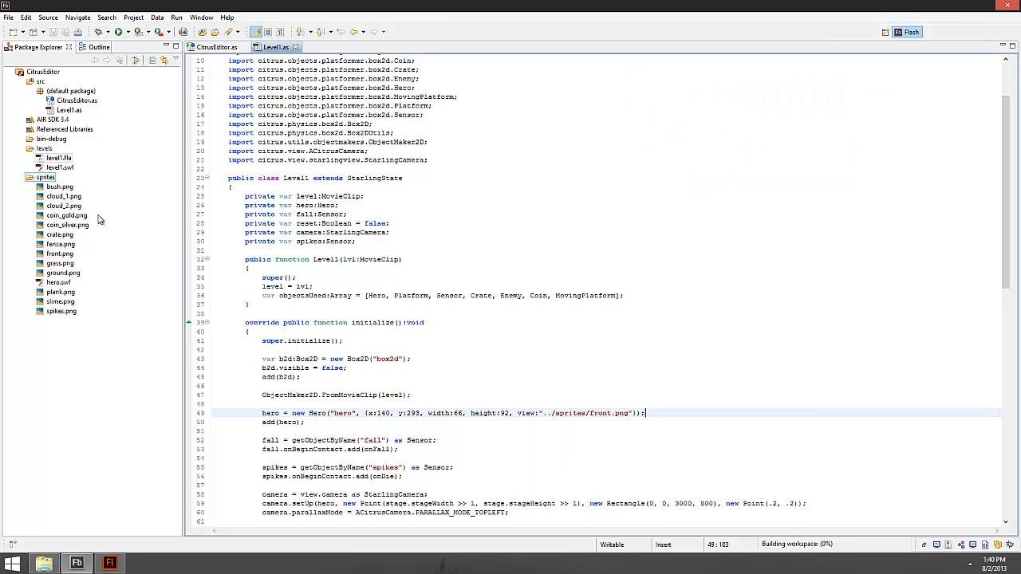
# Change the hero's view path in Level1.as to ../sprites/hero.swf.
pyautogui.click(414, 250)
pyautogui.scroll(-4, 639, 447)
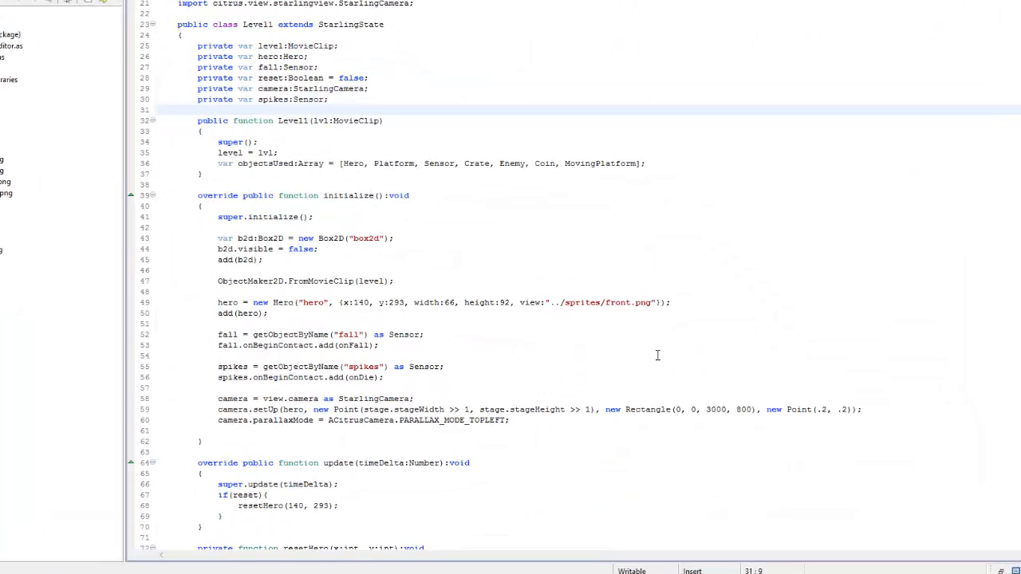
pyautogui.doubleClick(600, 318)
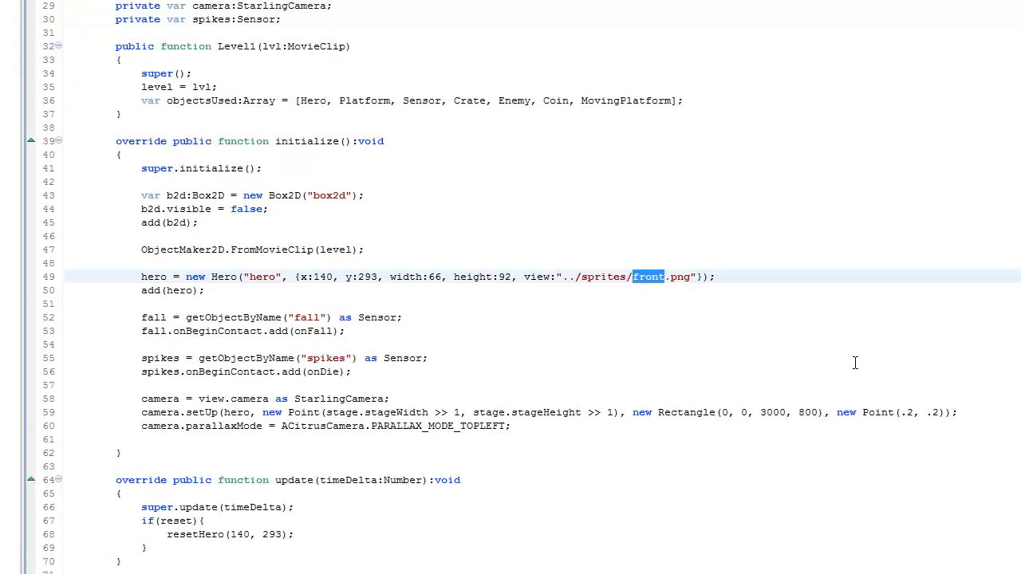
pyautogui.write('he')
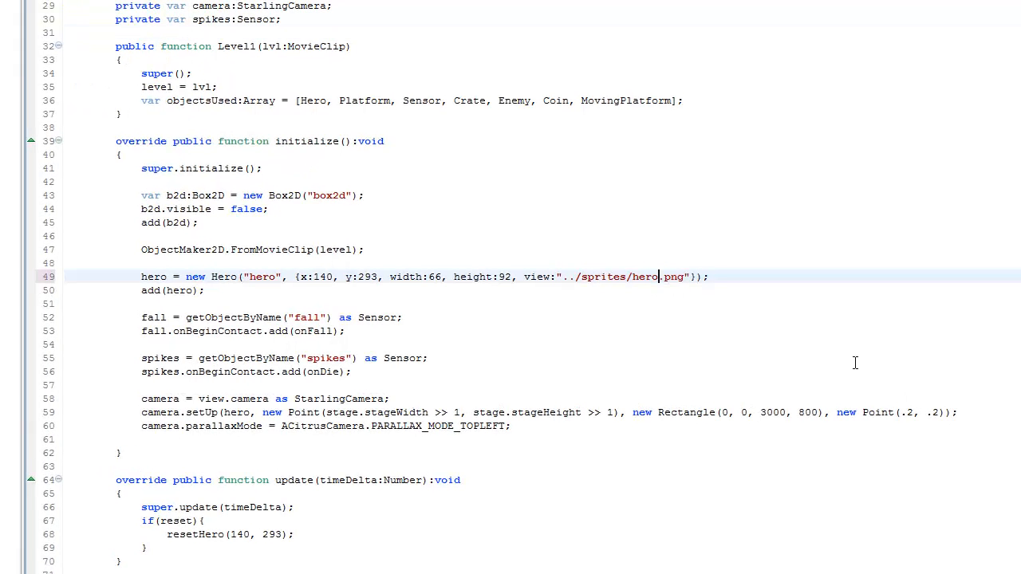
pyautogui.scroll(-1, 855, 363)
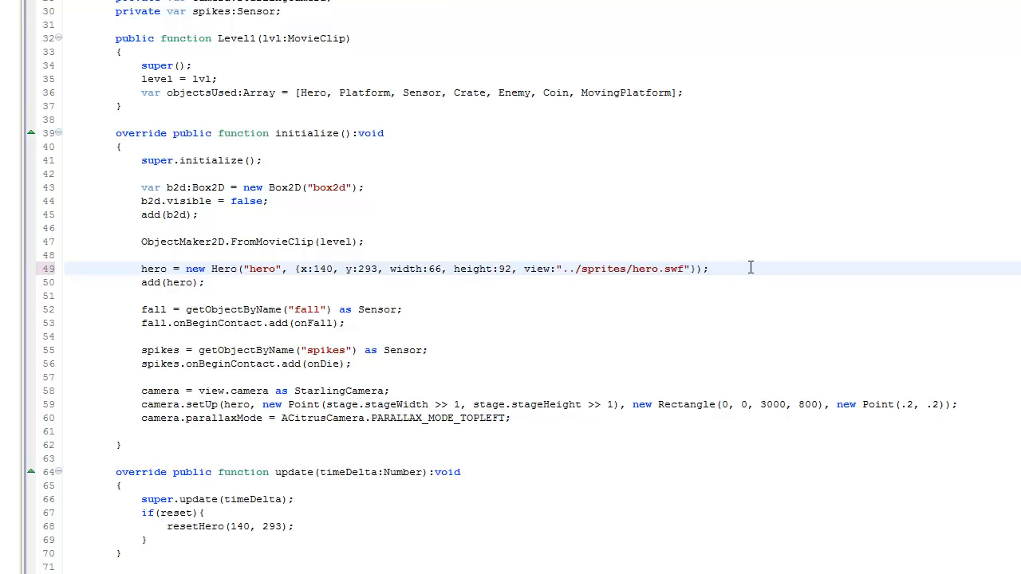
# Run the game and make the hero jump in place to test the idle and jump animations.
pyautogui.click(680, 179)
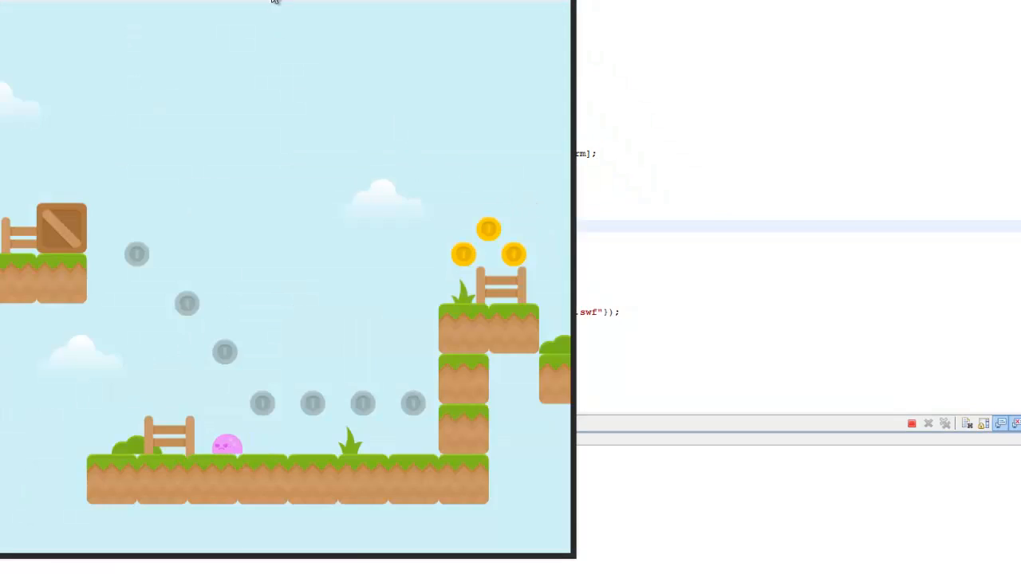
pyautogui.moveTo(271, 0); pyautogui.dragTo(547, 5)
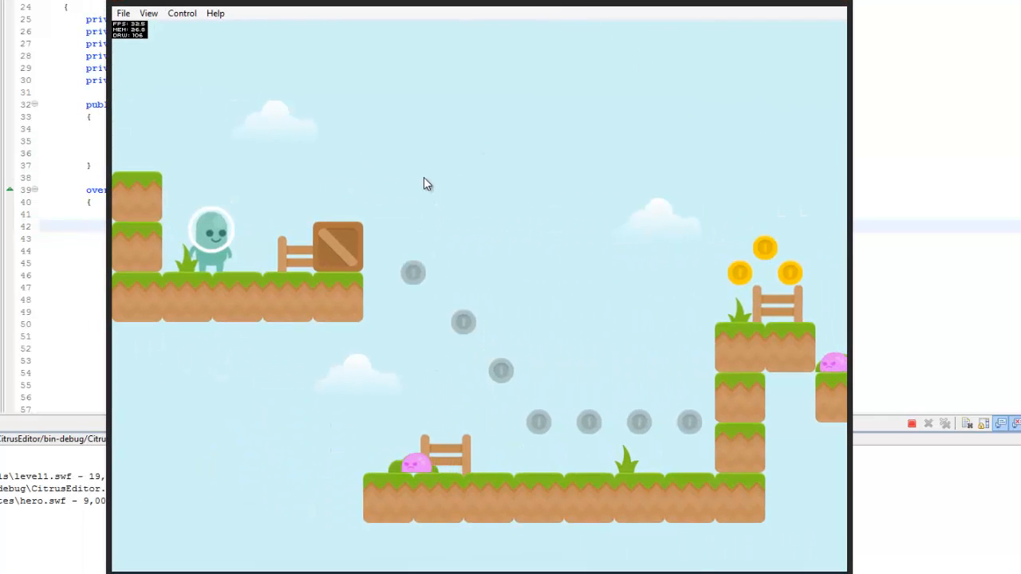
pyautogui.press('space')
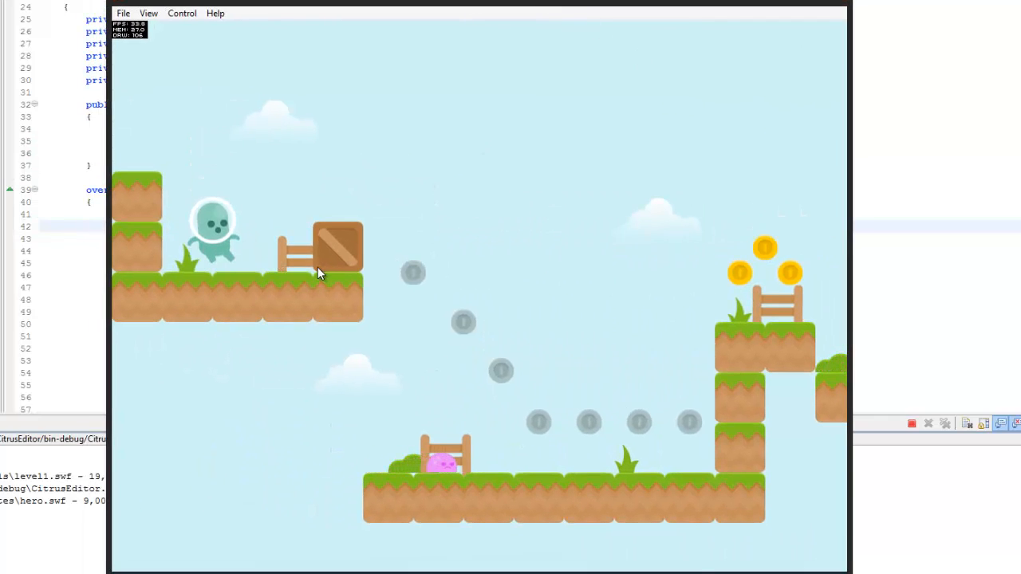
pyautogui.press('space')
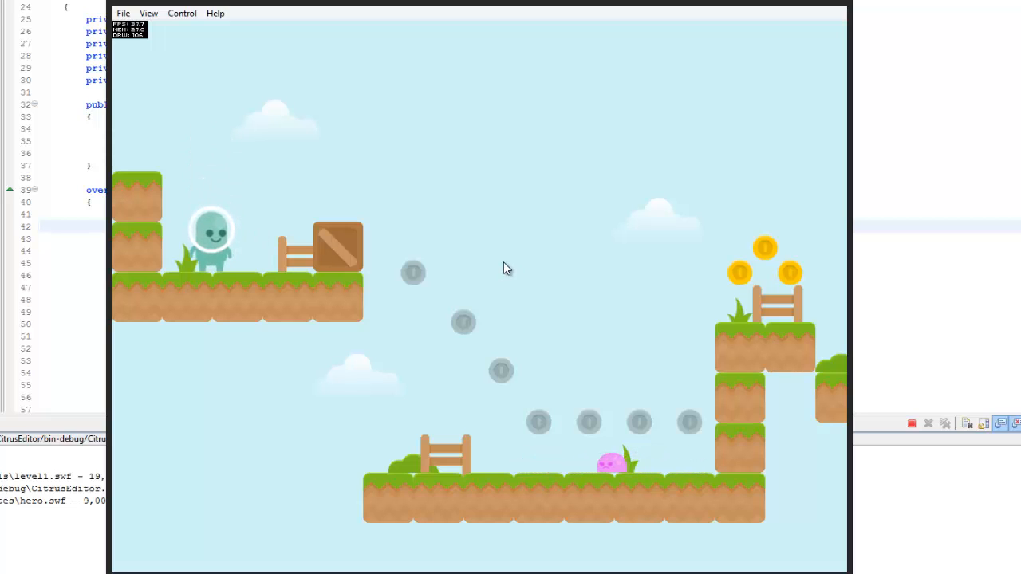
# Walk and jump the hero across the level's platforms and into a pink slime to test the walk and hurt animations.
pyautogui.press('Right')
pyautogui.press('Left')
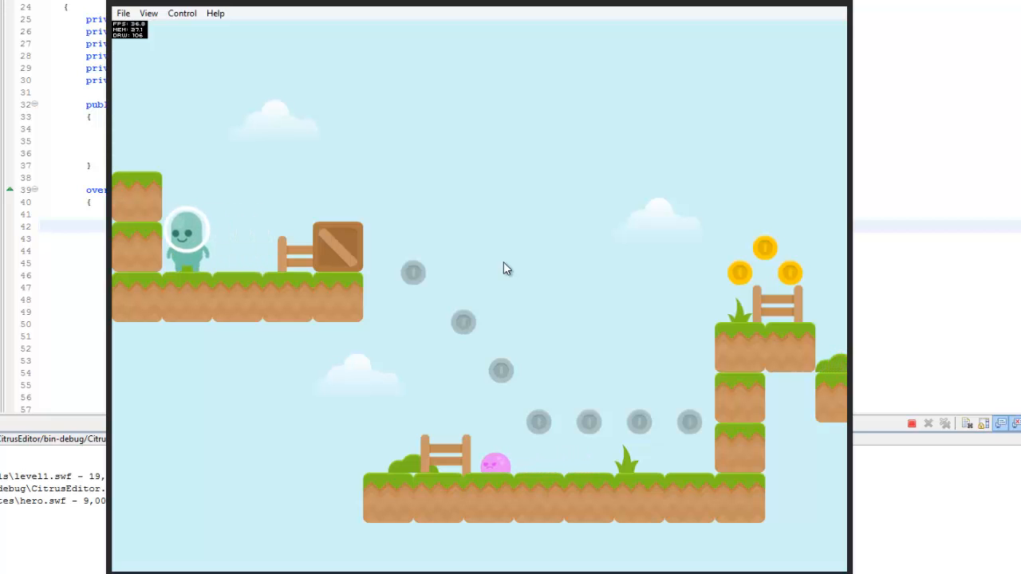
pyautogui.press('Right')
pyautogui.press('Right')
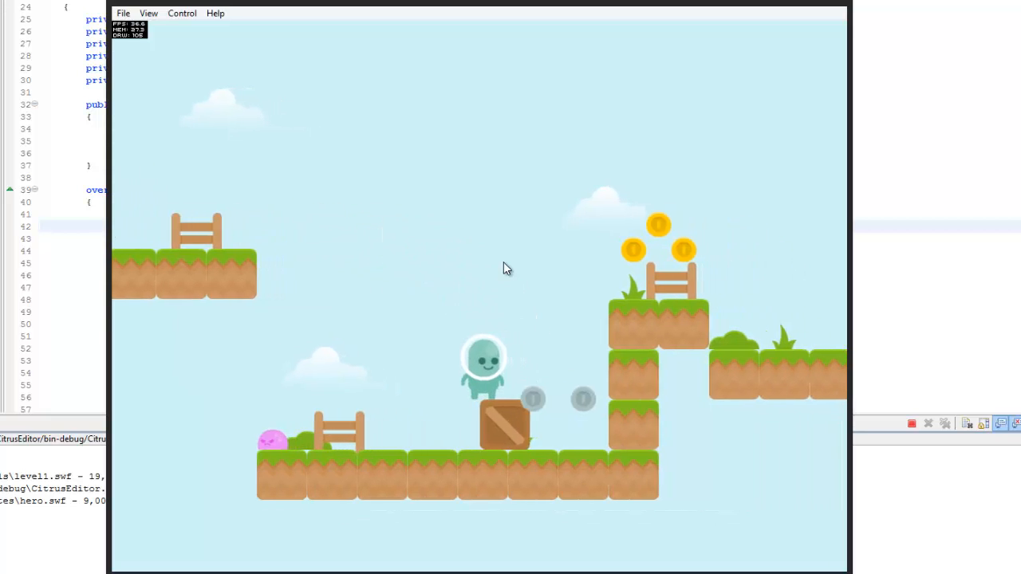
pyautogui.press('space')
pyautogui.press('Right')
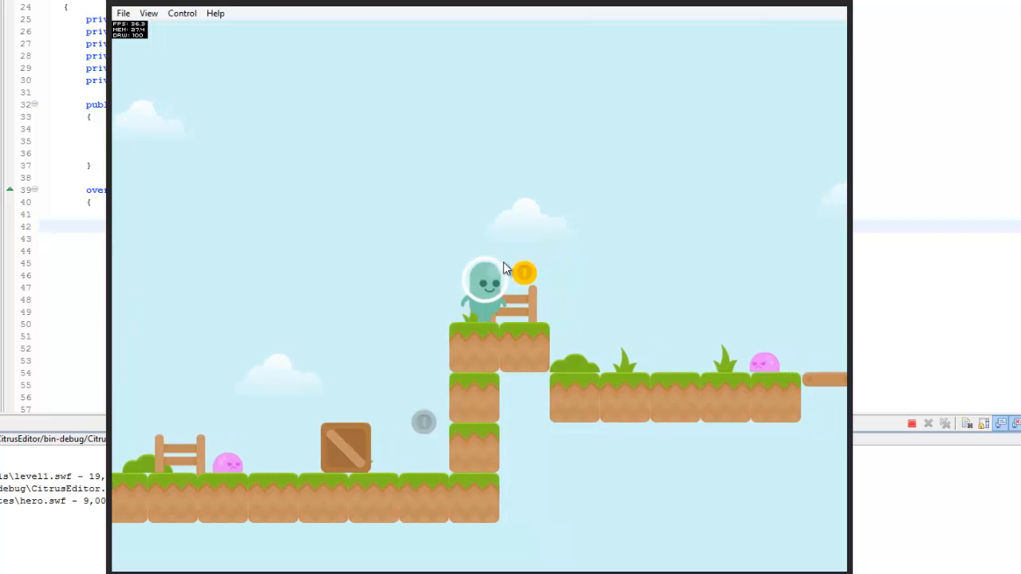
pyautogui.press('Right')
pyautogui.press('space')
pyautogui.press('Right')
pyautogui.press('space')
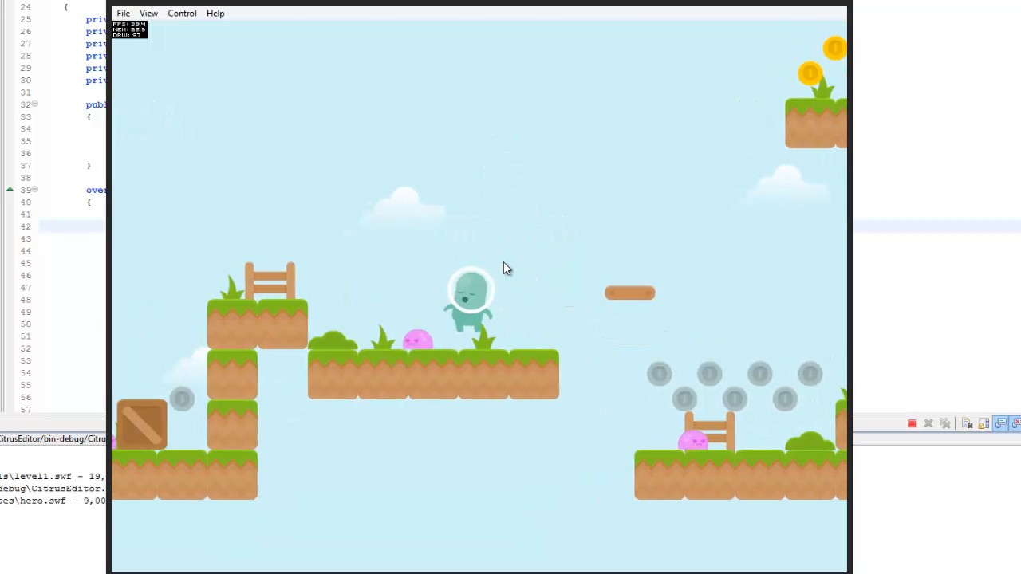
pyautogui.press('Right')
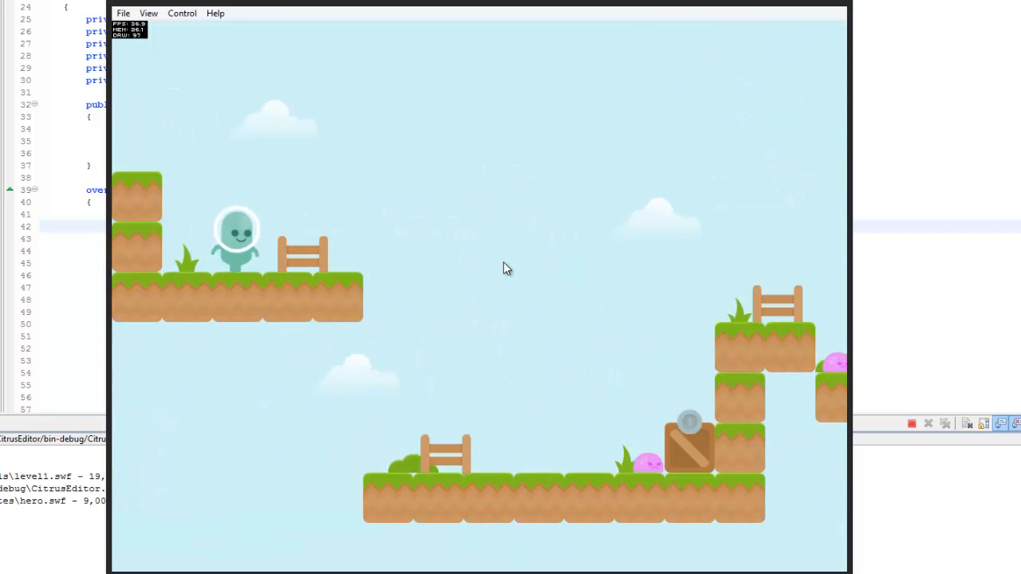
# Jump the hero down from the starting ledge, past the crate and over the stacked blocks, to the slime's platform to test the animations.
pyautogui.press('space')
pyautogui.press('Right')
pyautogui.press('space')
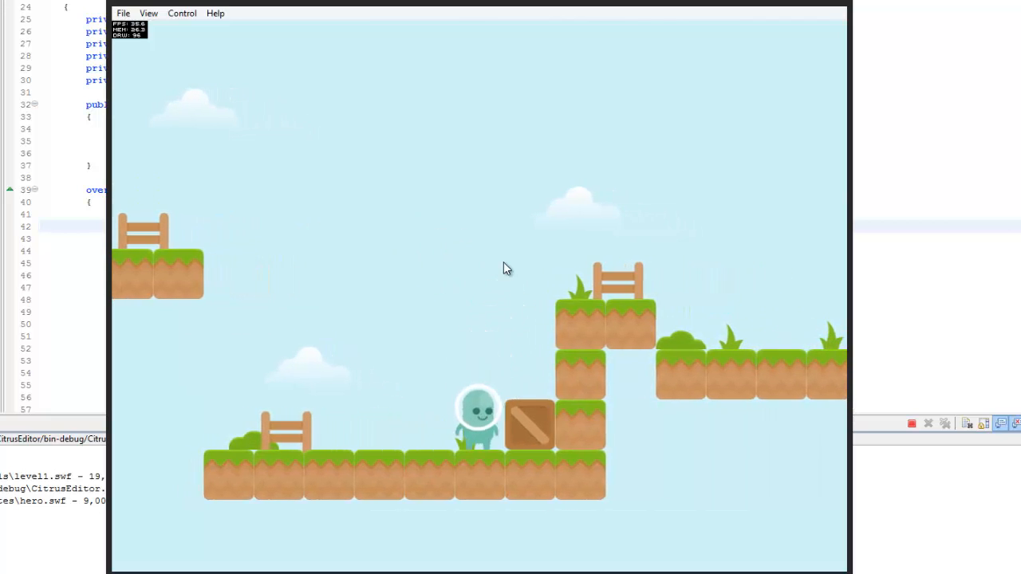
pyautogui.press('space')
pyautogui.press('Right')
pyautogui.press('space')
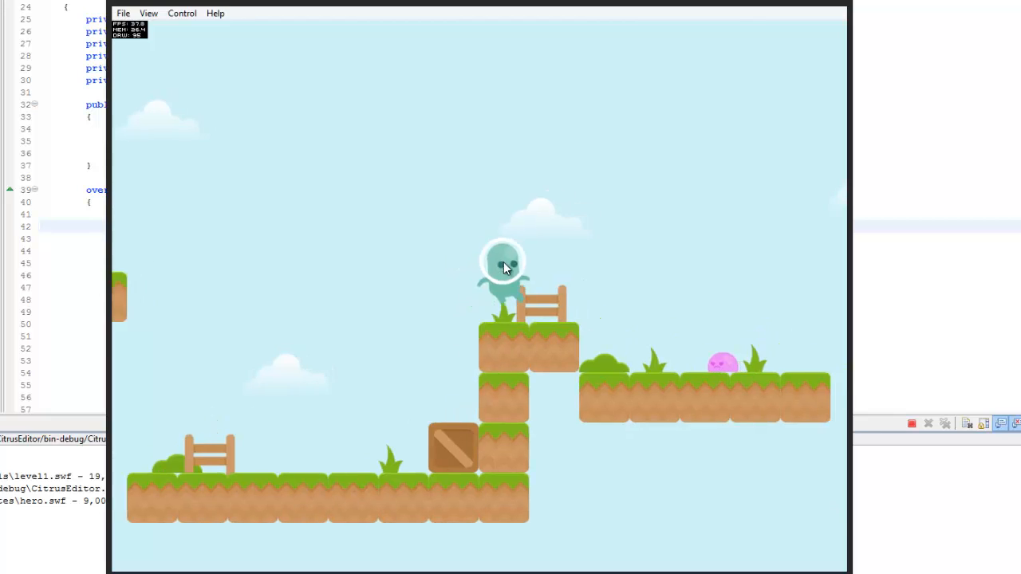
pyautogui.press('space')
pyautogui.press('Left')
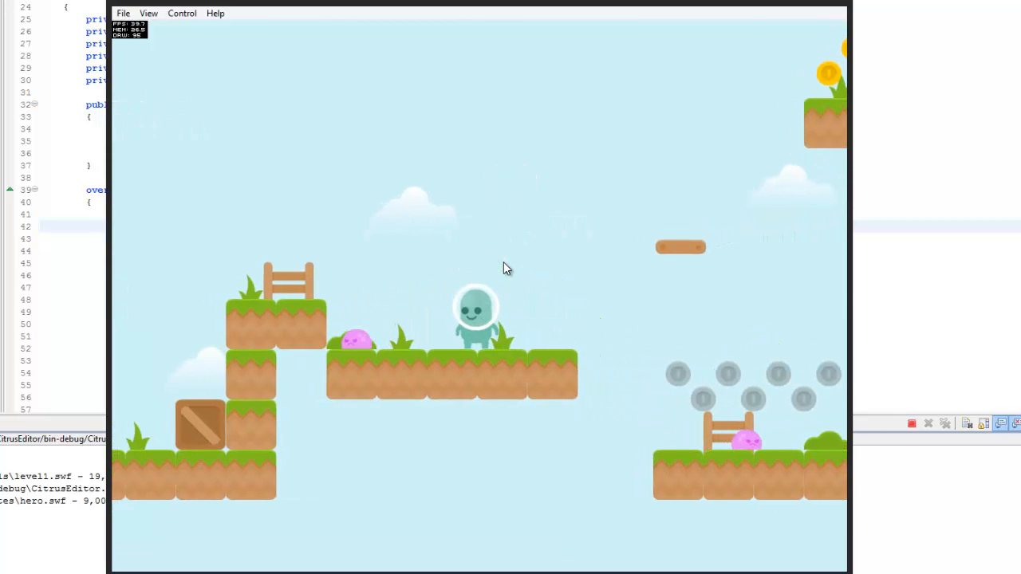
# Ride the hero up on the moving platform, jump onto the upper ledge and collect its gold coins.
pyautogui.press('Right')
pyautogui.press('space')
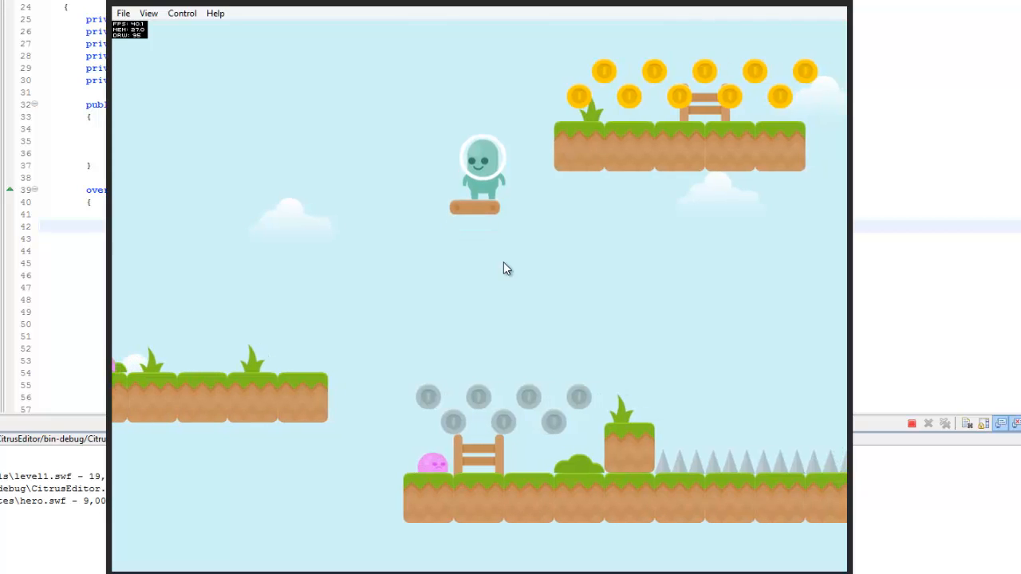
pyautogui.press('Right')
pyautogui.press('space')
pyautogui.press('Left')
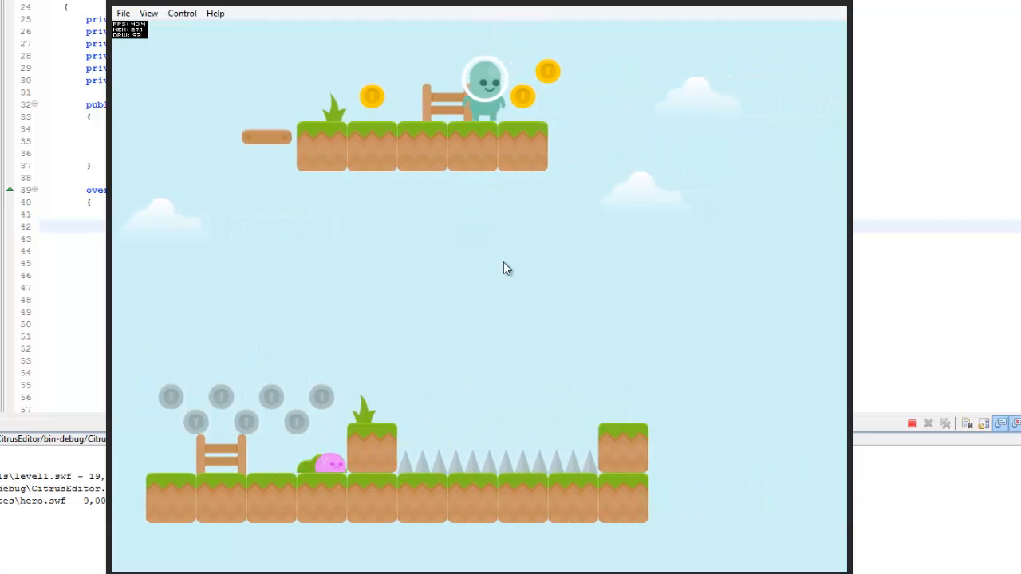
pyautogui.press('Right')
pyautogui.press('Left')
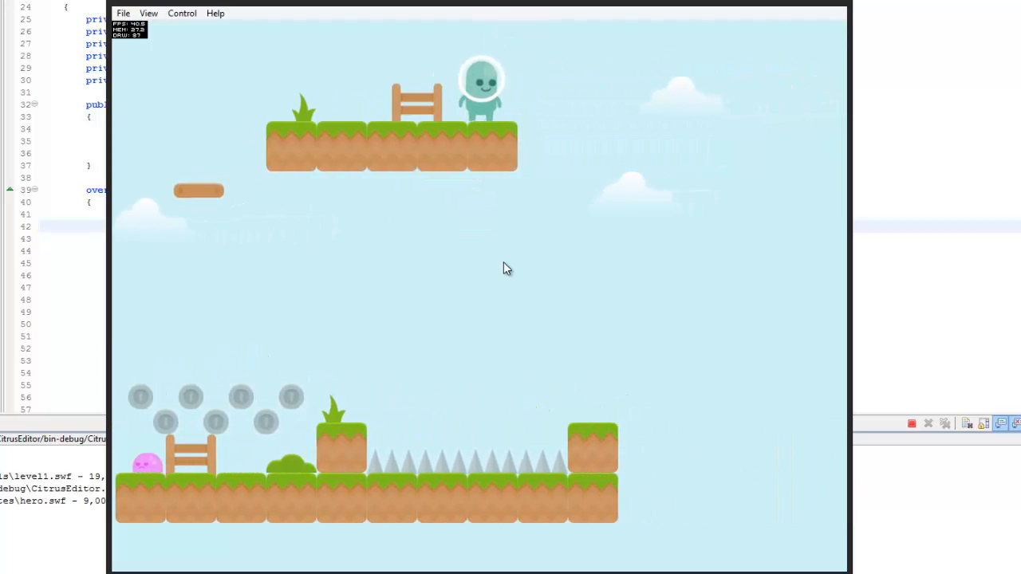
# Walk the hero back and forth on the upper ledge and jump down onto the slime's platform to check the idle and walk animations.
pyautogui.press('Left')
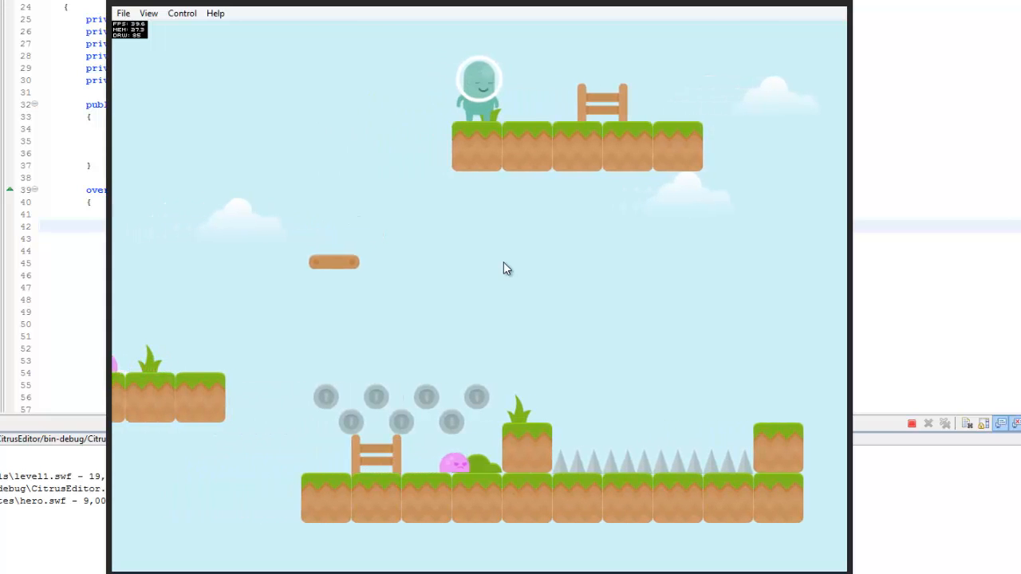
pyautogui.press('Left')
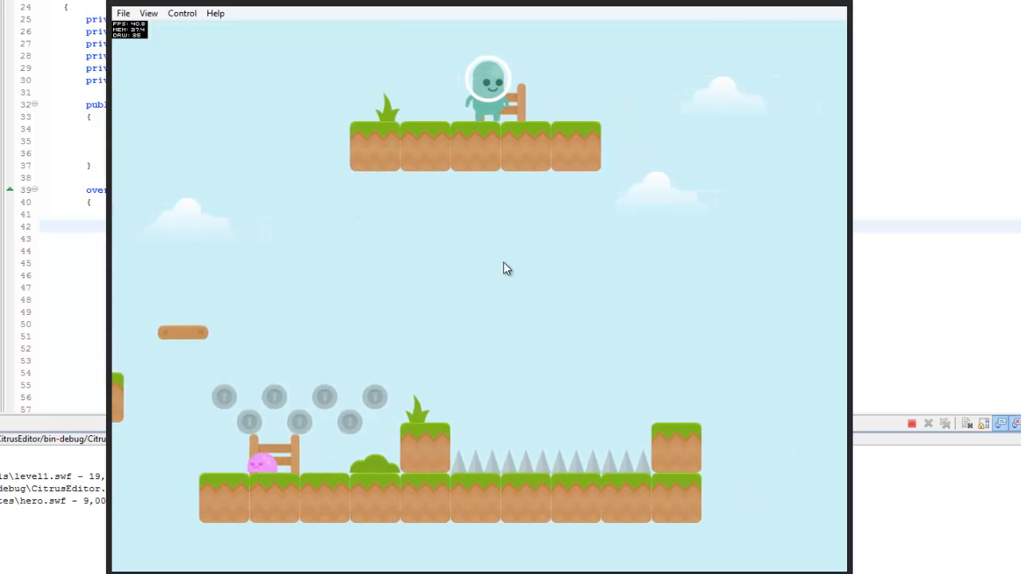
pyautogui.press('Left')
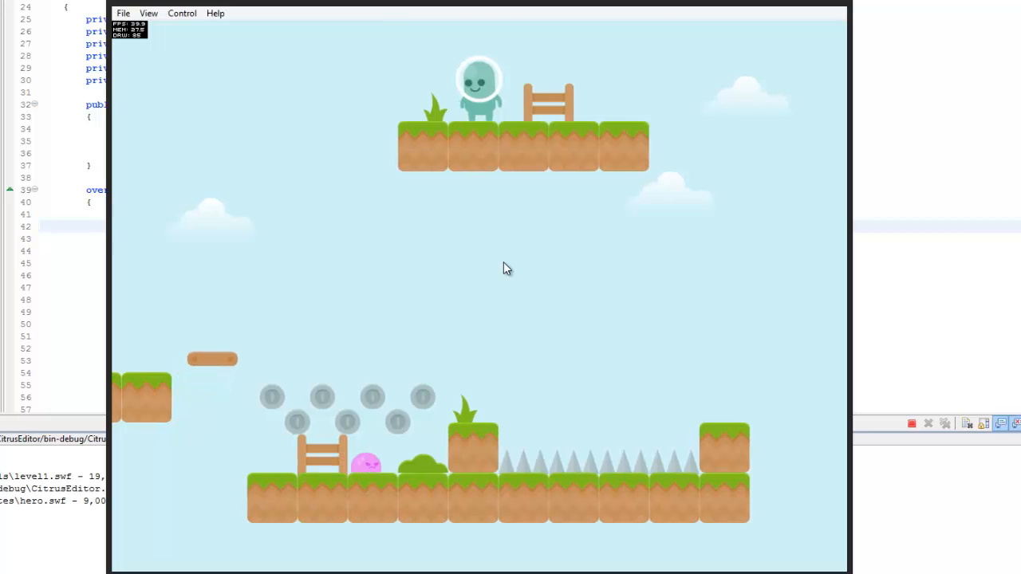
pyautogui.press('Left')
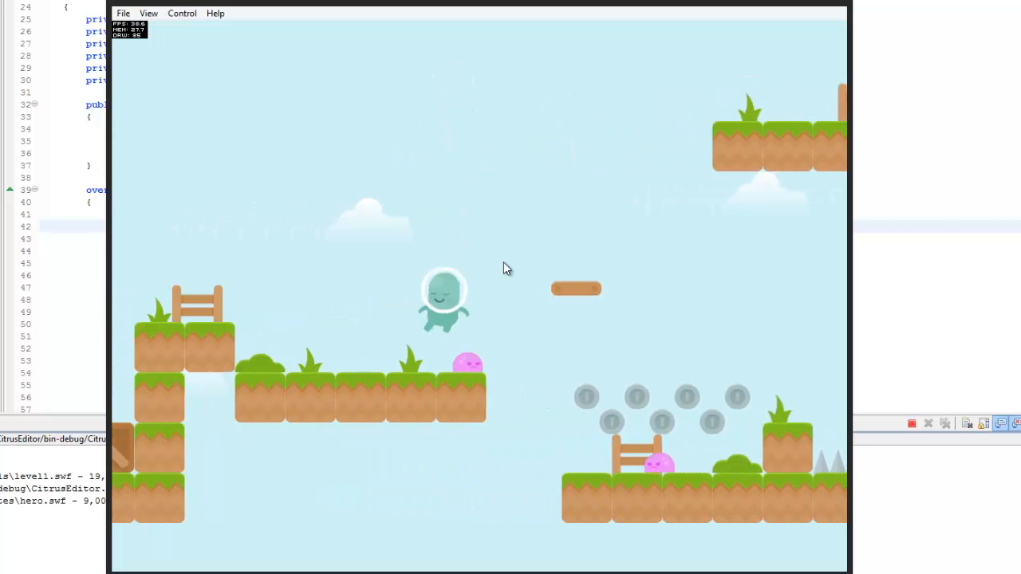
pyautogui.press('Right')
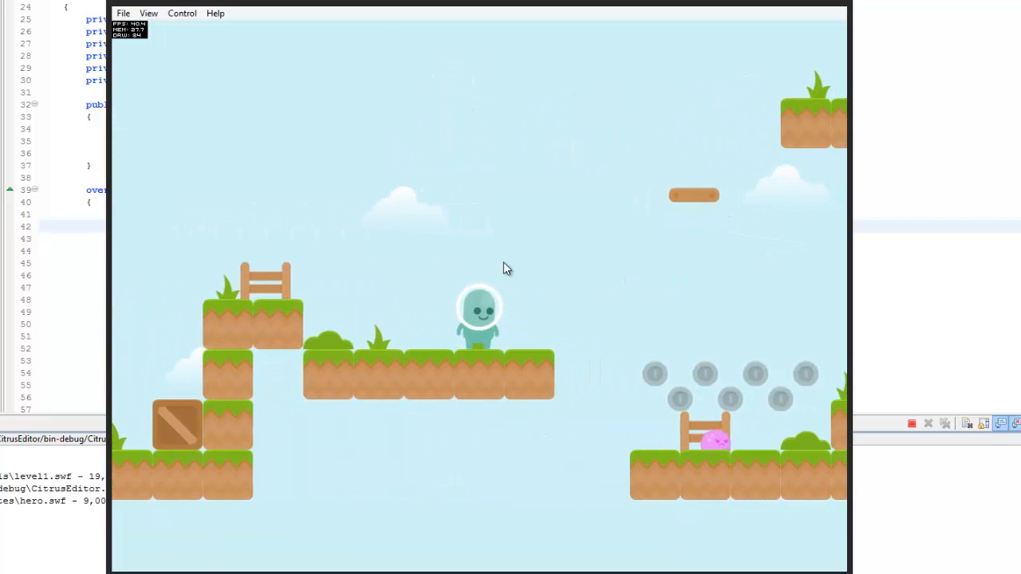
pyautogui.press('Left')
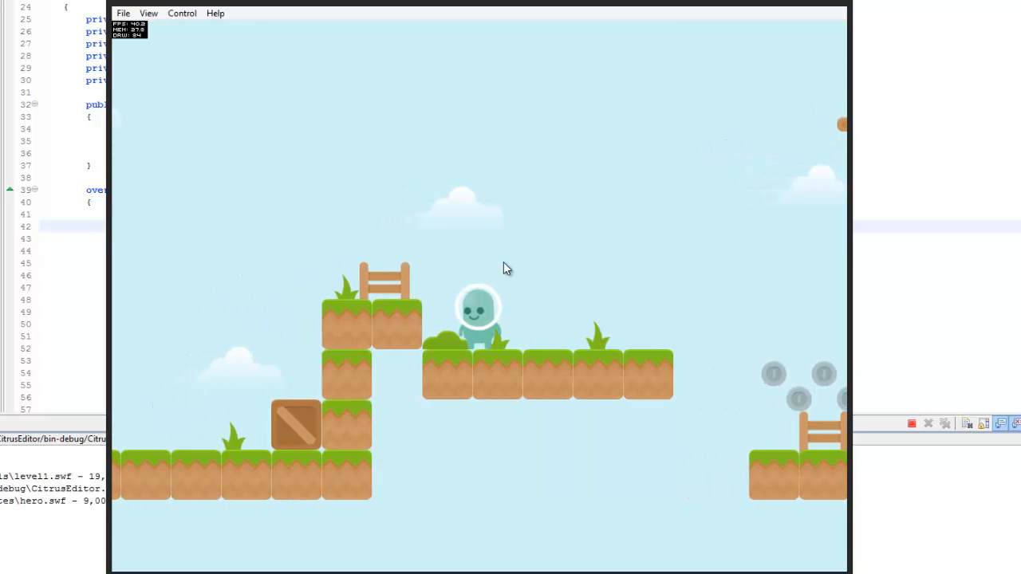
pyautogui.press('space')
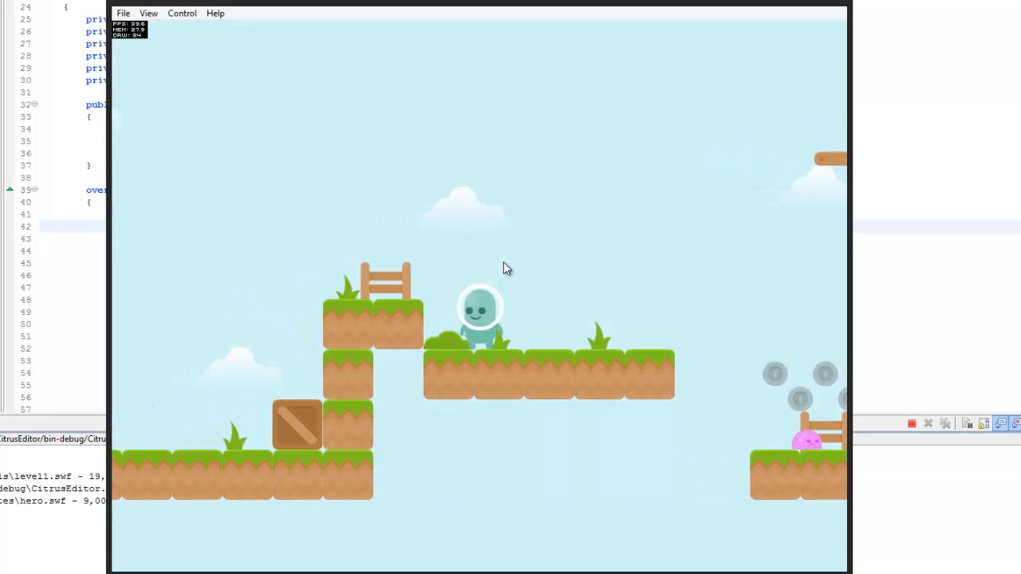
pyautogui.press('Right')
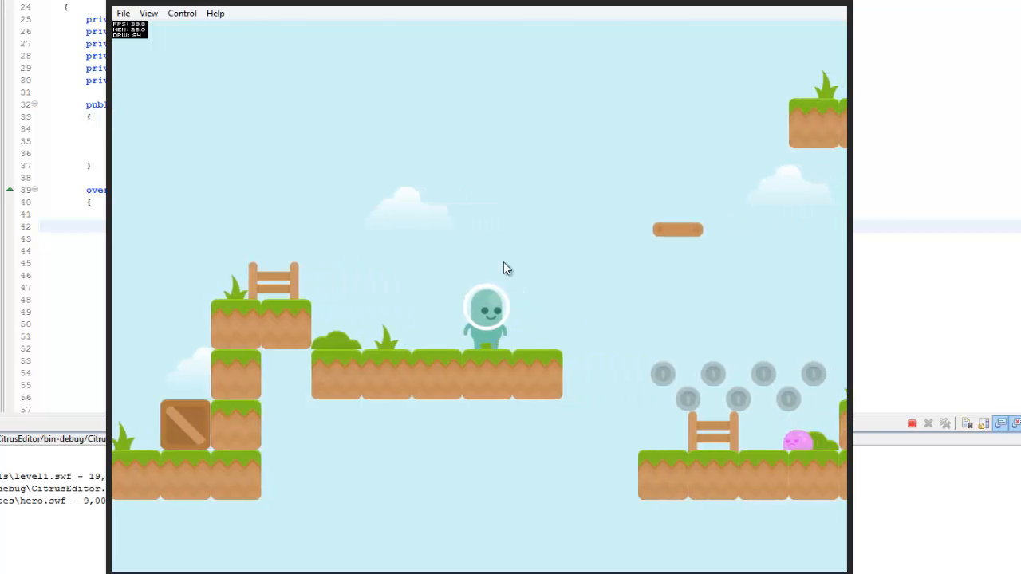
# Jump the hero to the lower ground, collect the silver coins, leap off the platform's edge and close the game.
pyautogui.press('Right')
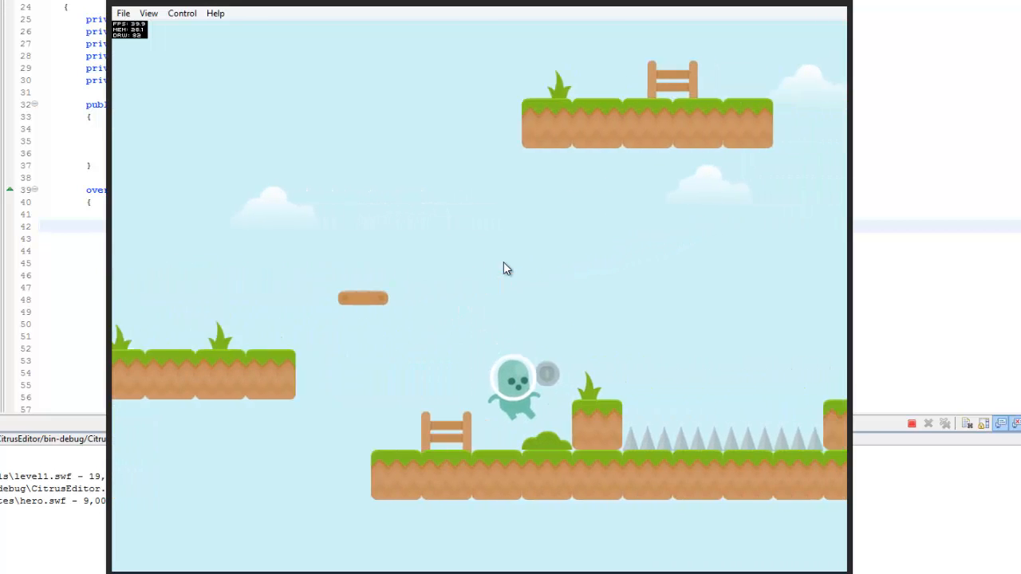
pyautogui.press('Left')
pyautogui.press('space')
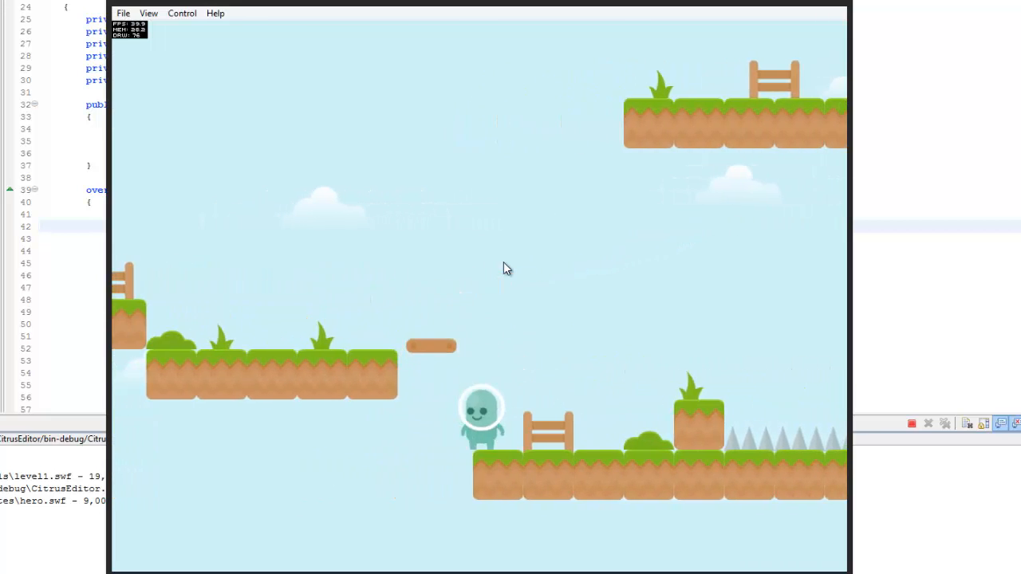
pyautogui.press('Right')
pyautogui.press('space')
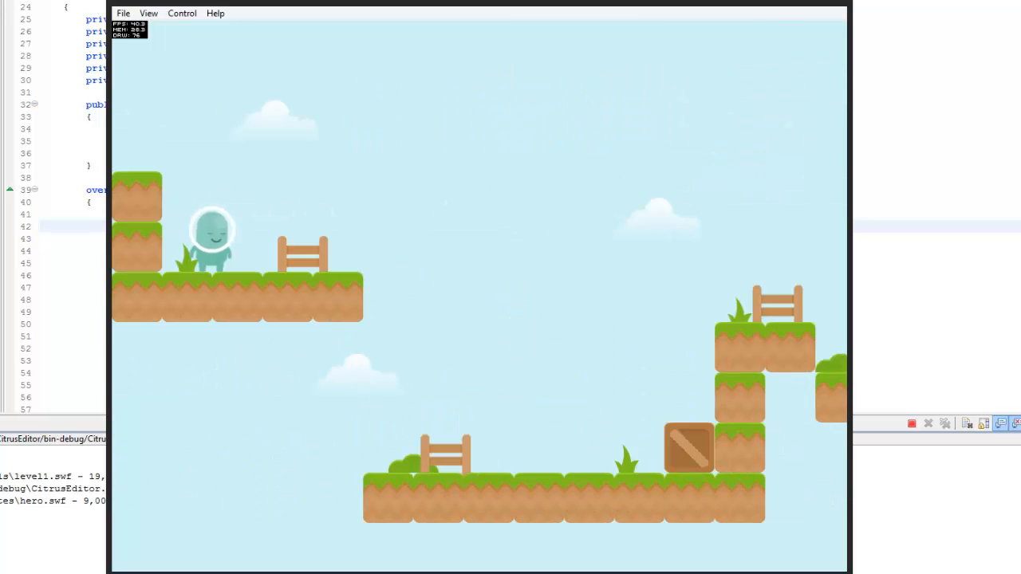
pyautogui.click(838, 3)
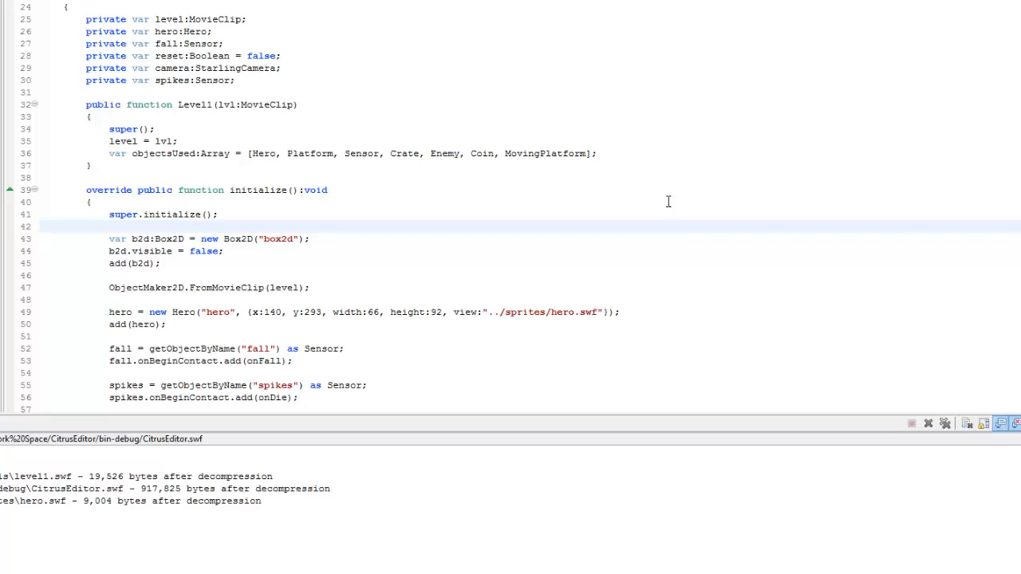
# Add StarlingArt.setLoopAnimations(["idle"]); to initialize() between the spikes contact handler and the camera setup.
pyautogui.click(693, 292)
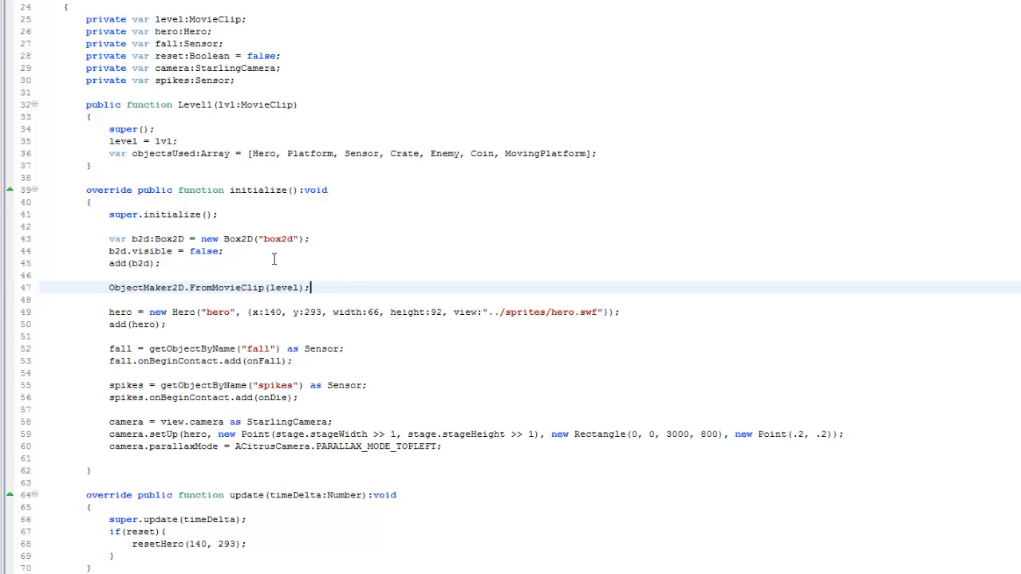
pyautogui.click(219, 327)
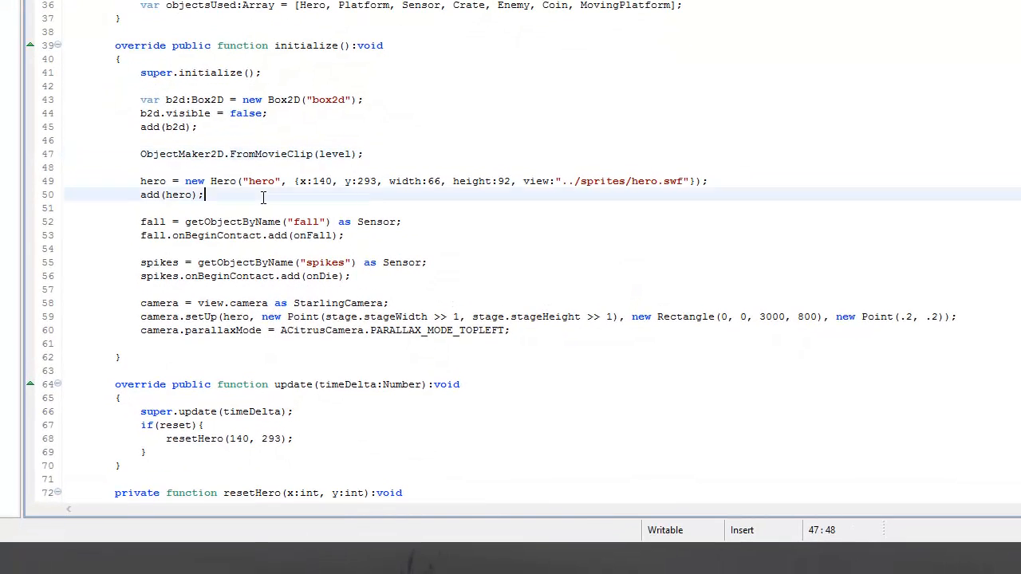
pyautogui.click(372, 279)
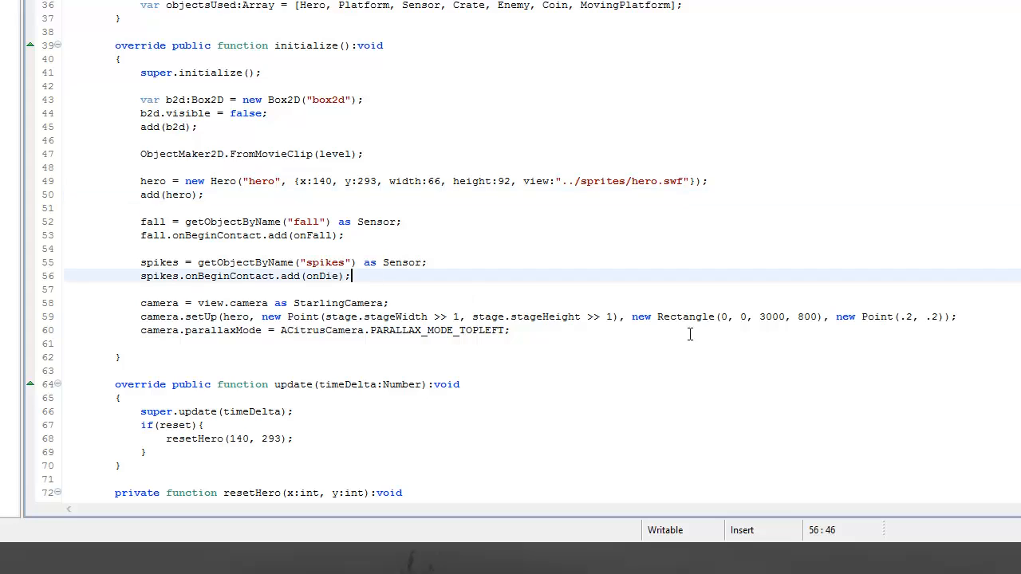
pyautogui.press('Return')
pyautogui.press('Return')
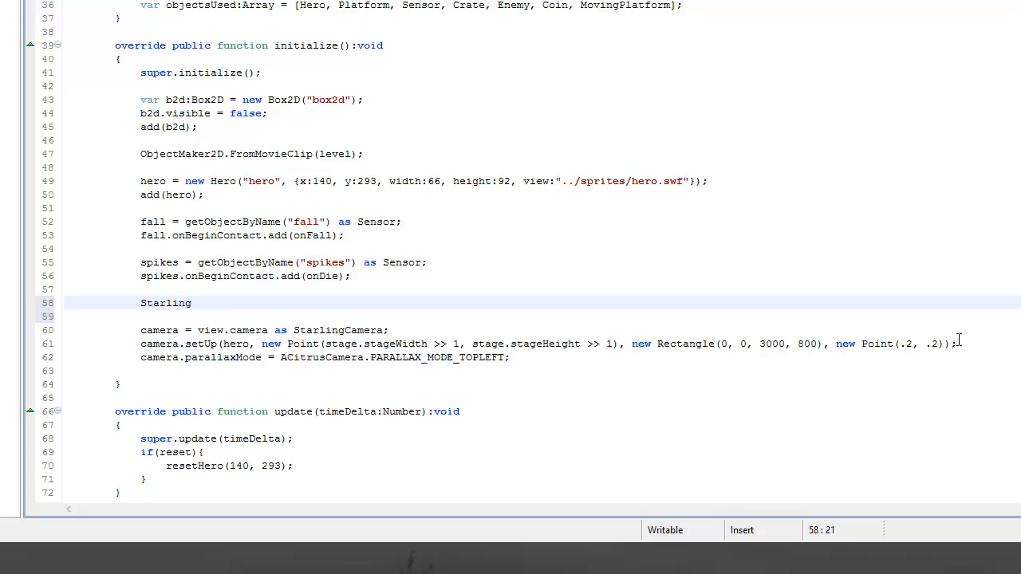
pyautogui.hotkey('ctrl', 'space')
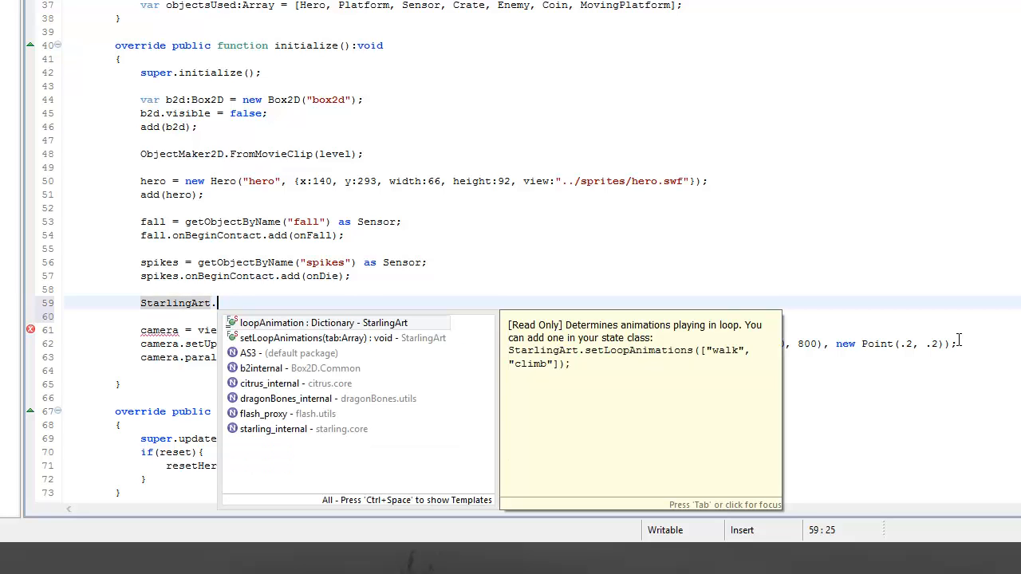
pyautogui.press('Down')
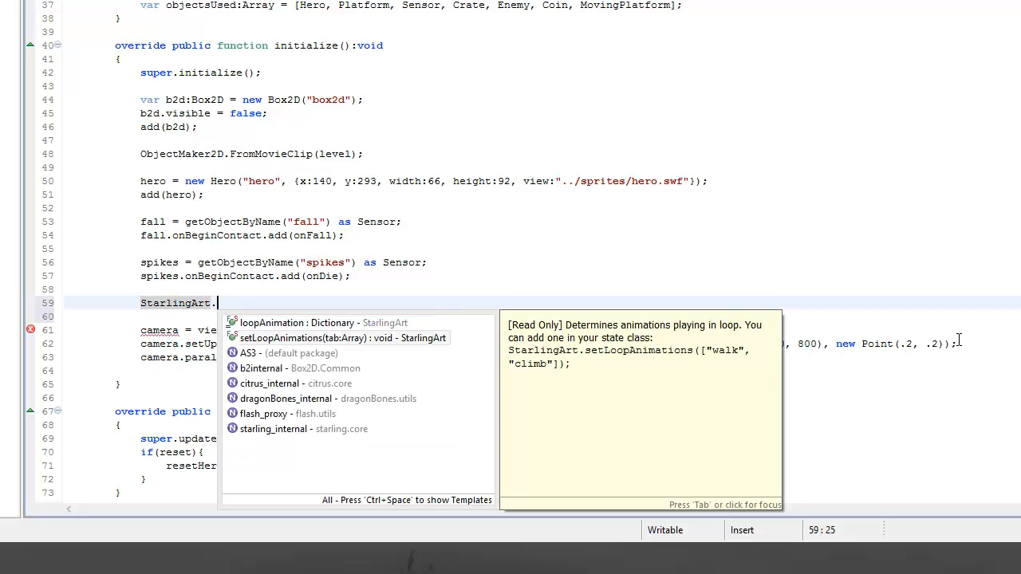
pyautogui.press('Return')
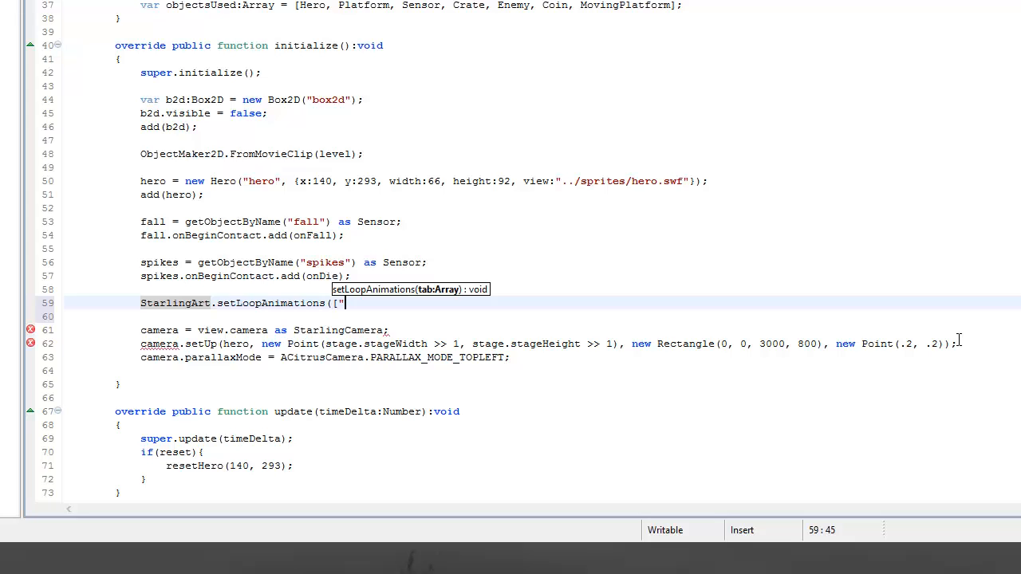
pyautogui.write('["idle"]);')
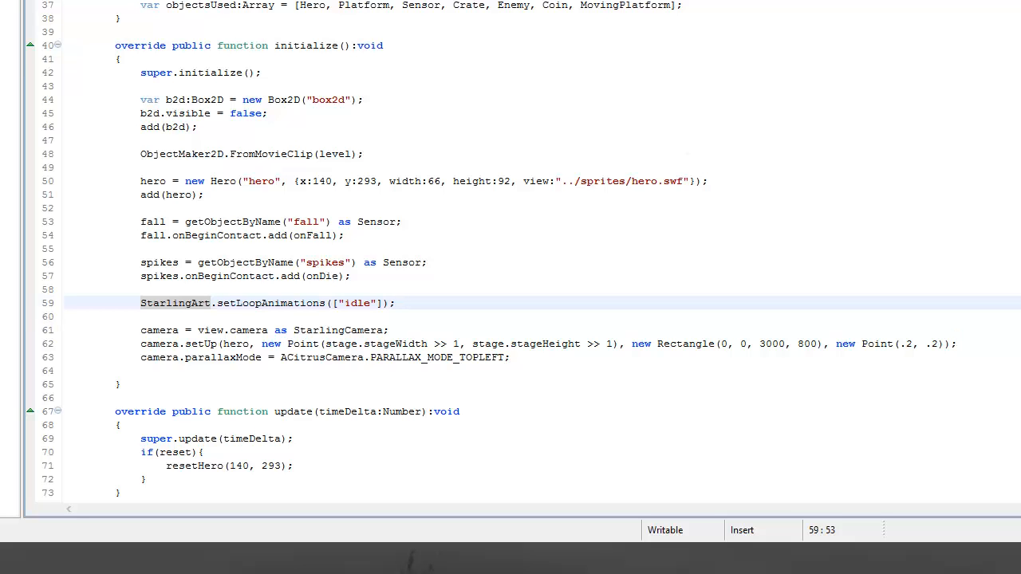
# Run the game and move the hero around the starting ledge to test the looping idle animation.
pyautogui.click(3, 3)
pyautogui.click(16, 19)
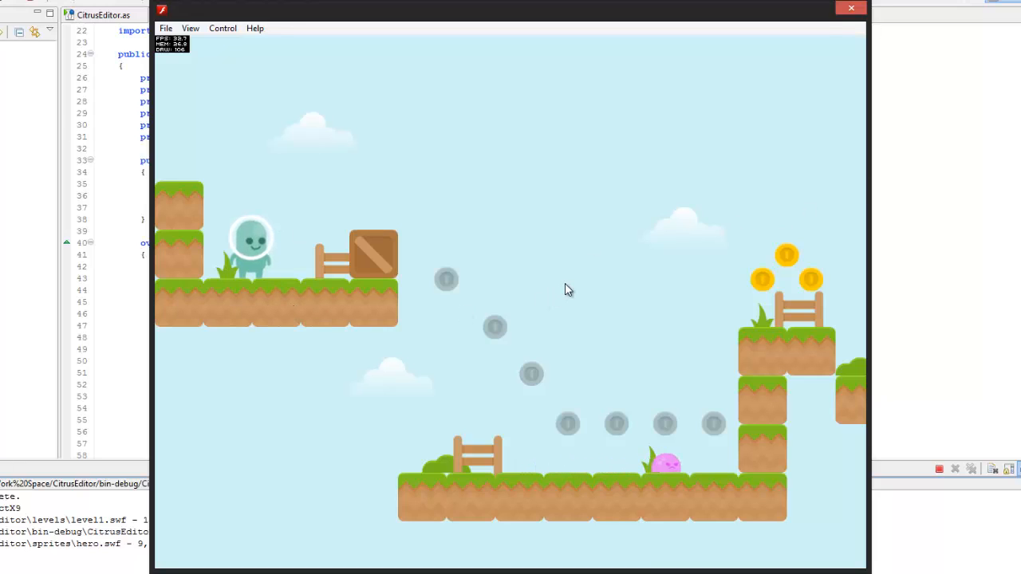
pyautogui.press('space')
pyautogui.press('Right')
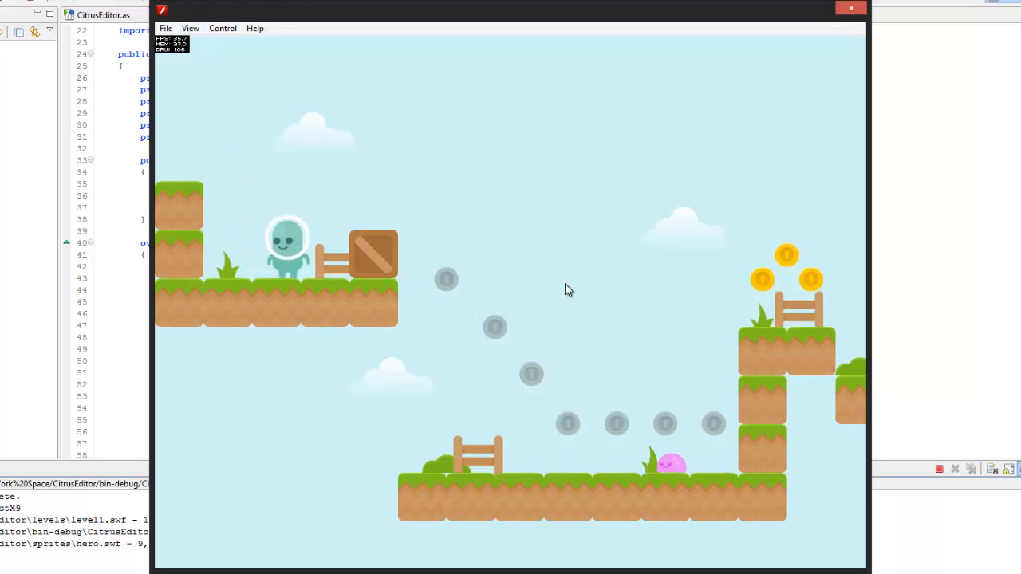
pyautogui.press('Left')
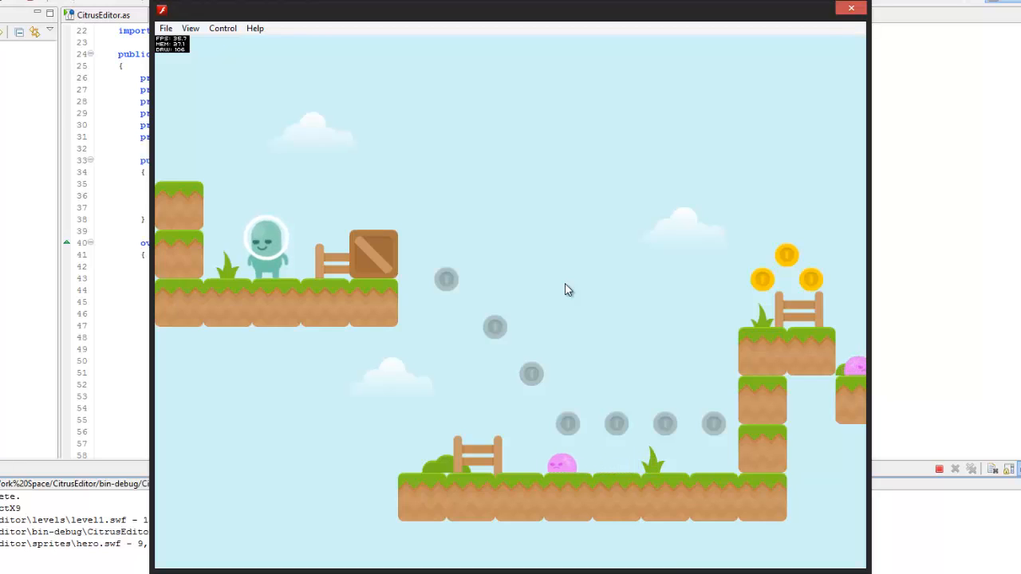
pyautogui.press('Right')
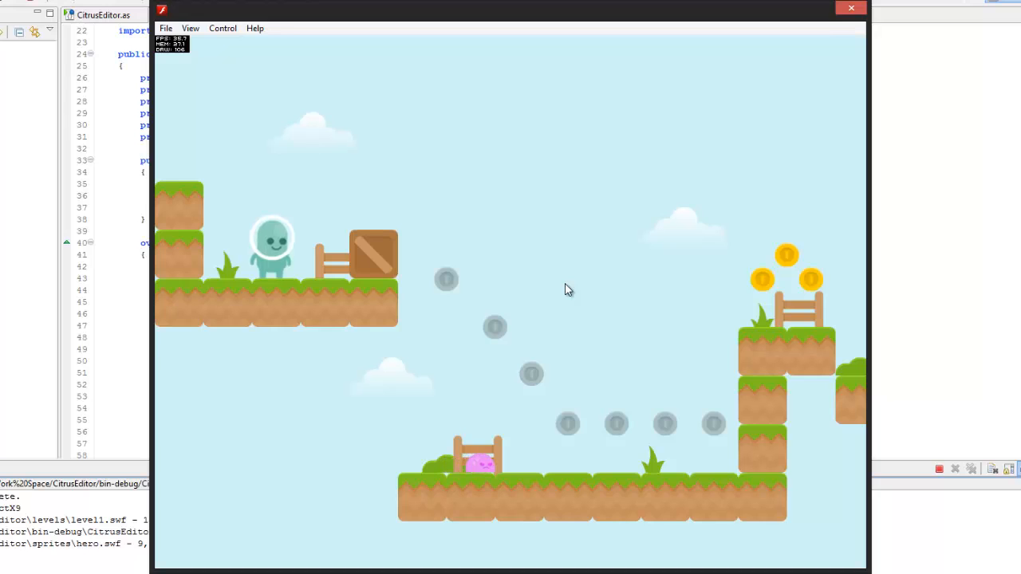
# Push the crate off the starting ledge and jump the hero across the platforms to the lower ground to recheck the animations.
pyautogui.press('Right')
pyautogui.press('Right')
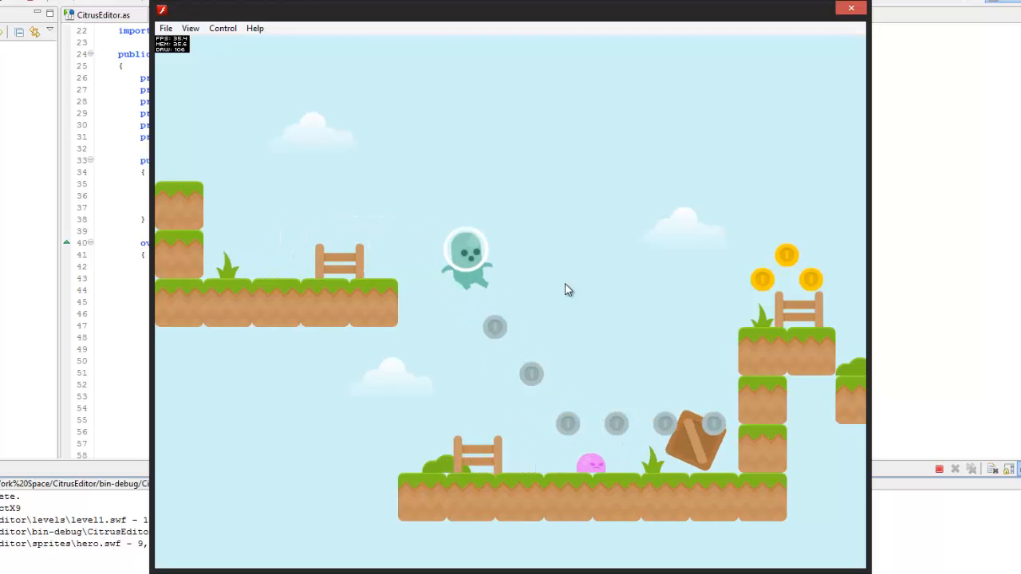
pyautogui.press('space')
pyautogui.press('Right')
pyautogui.press('space')
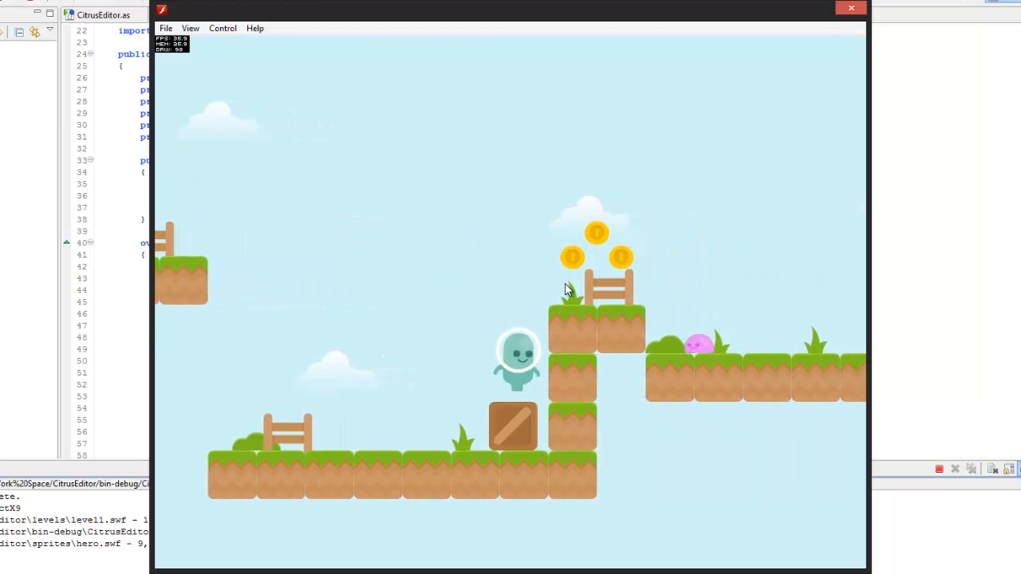
pyautogui.press('Right')
pyautogui.press('space')
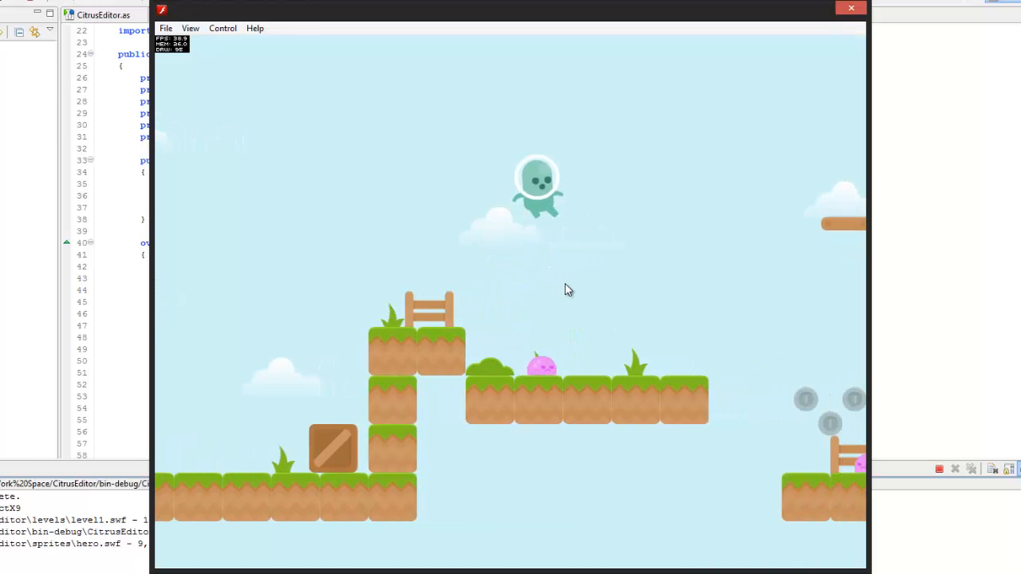
pyautogui.press('Left')
pyautogui.press('space')
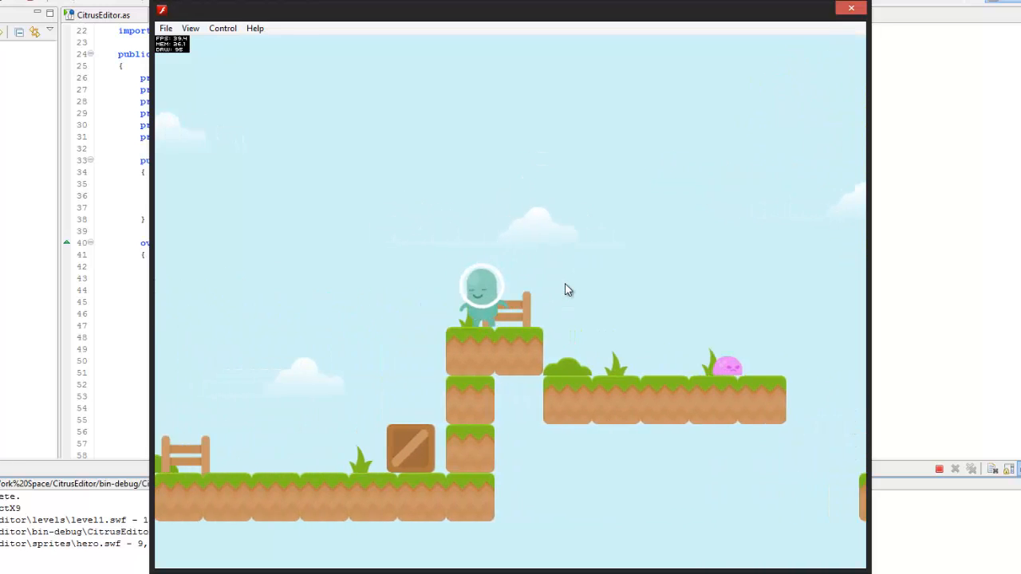
pyautogui.press('space')
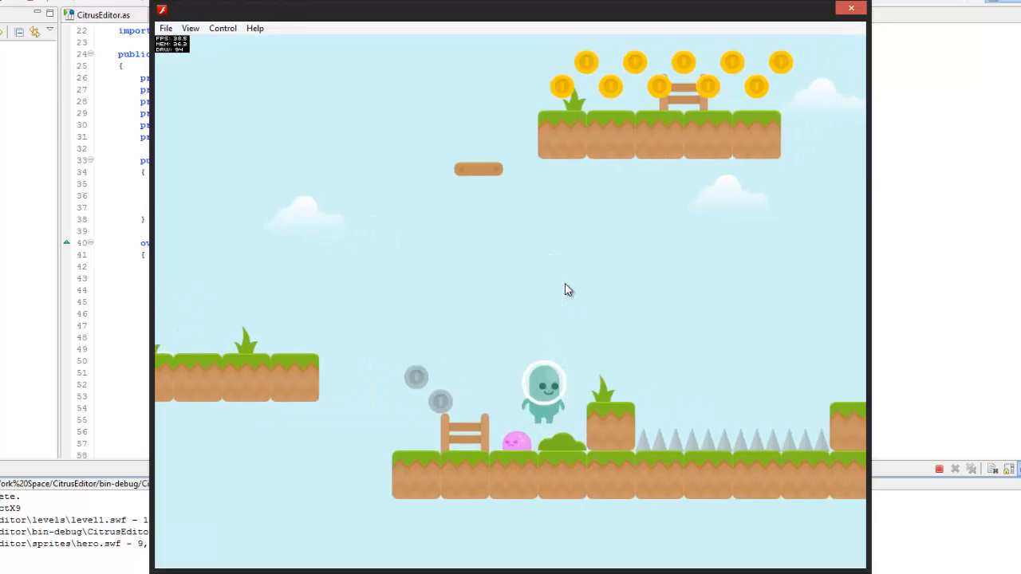
# Jump the hero back to the middle grassy ledge and ride the moving plank up to the platform with the gold coins.
pyautogui.press('Left')
pyautogui.press('space')
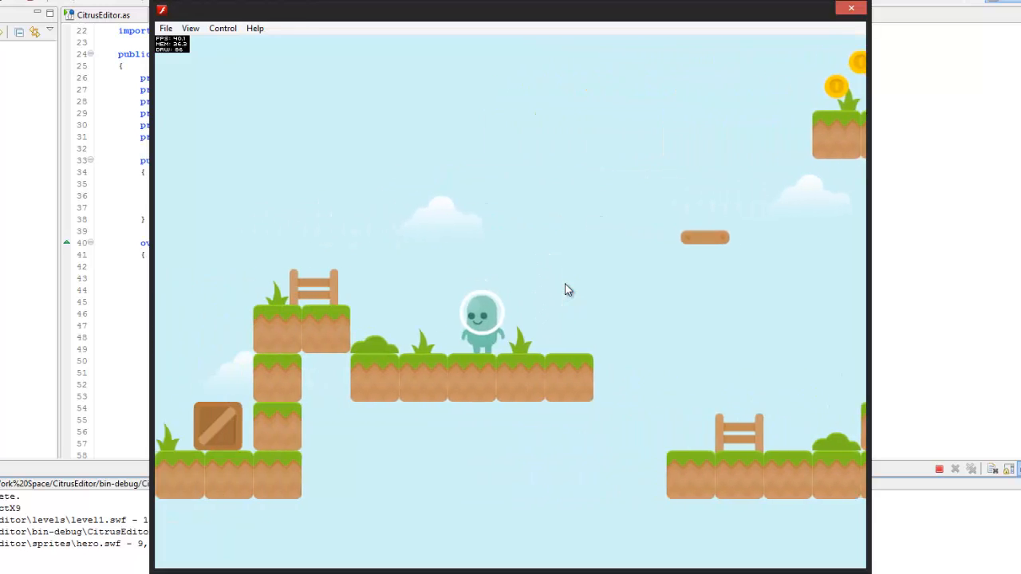
pyautogui.press('Right')
pyautogui.press('space')
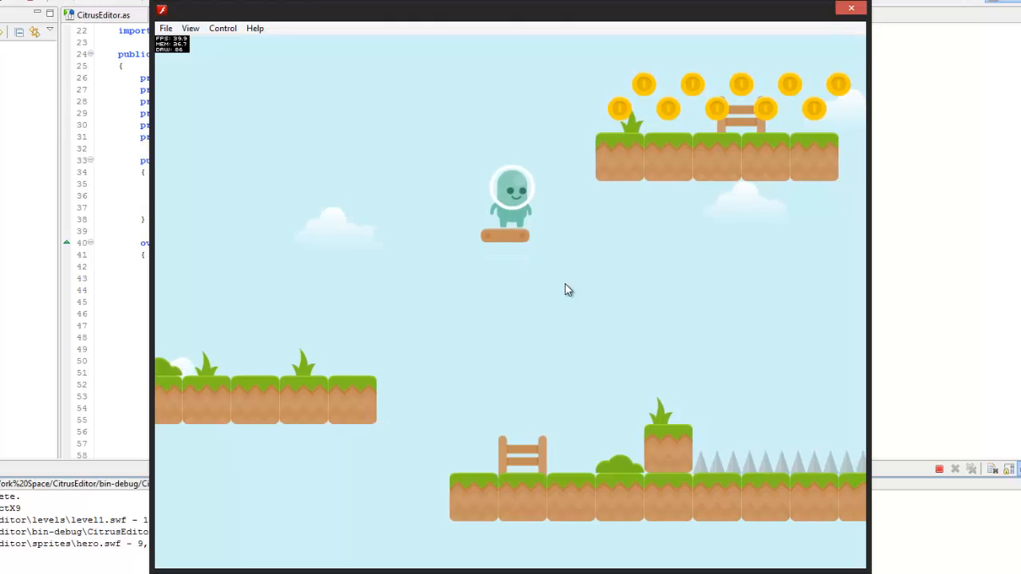
pyautogui.press('space')
pyautogui.press('Right')
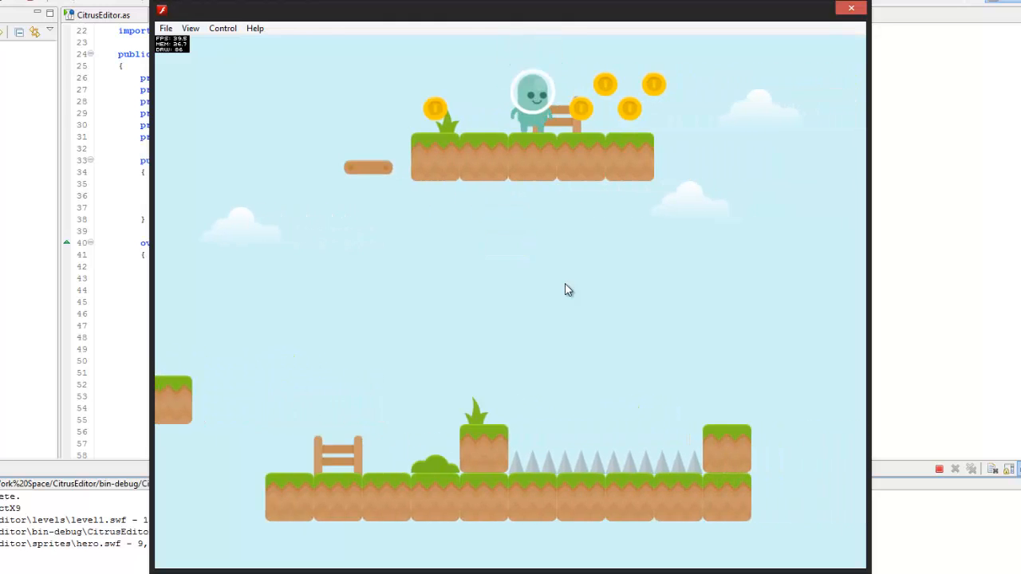
# Walk the hero back and forth to collect the remaining gold coins, and close the game to return to the Level1.as code.
pyautogui.press('Left')
pyautogui.press('Right')
pyautogui.press('Left')
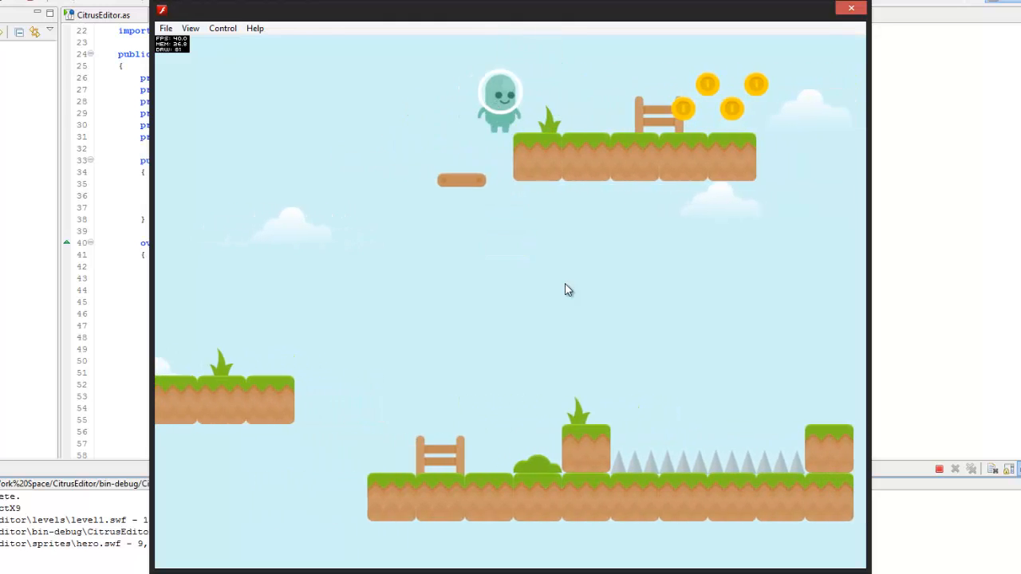
pyautogui.press('Right')
pyautogui.press('Left')
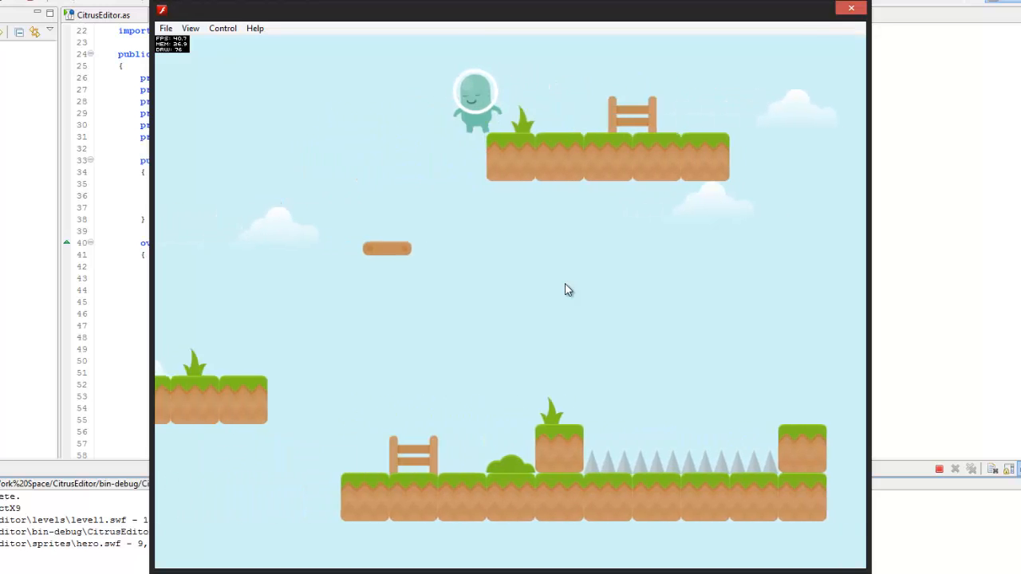
pyautogui.press('Right')
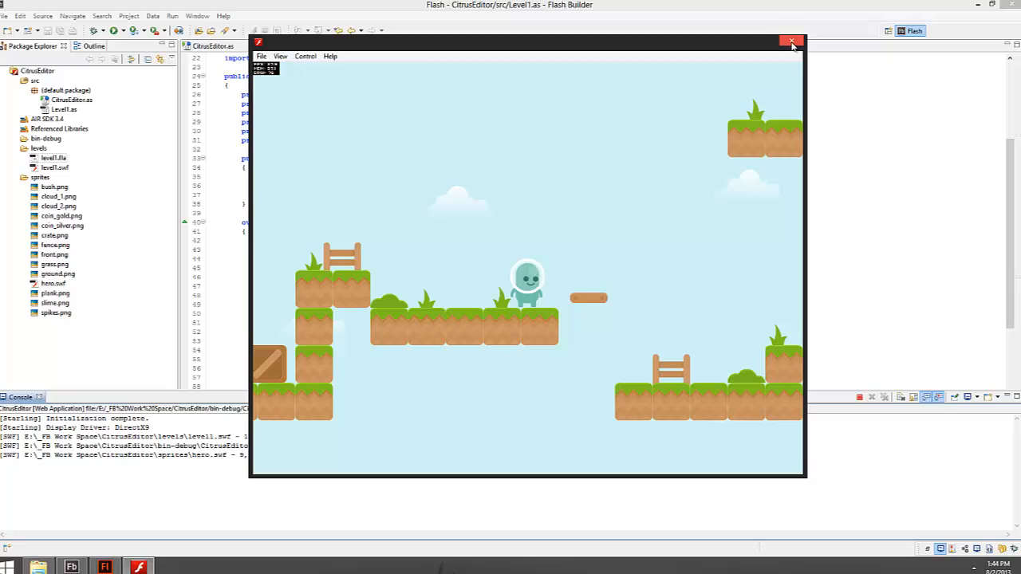
pyautogui.click(851, 8)
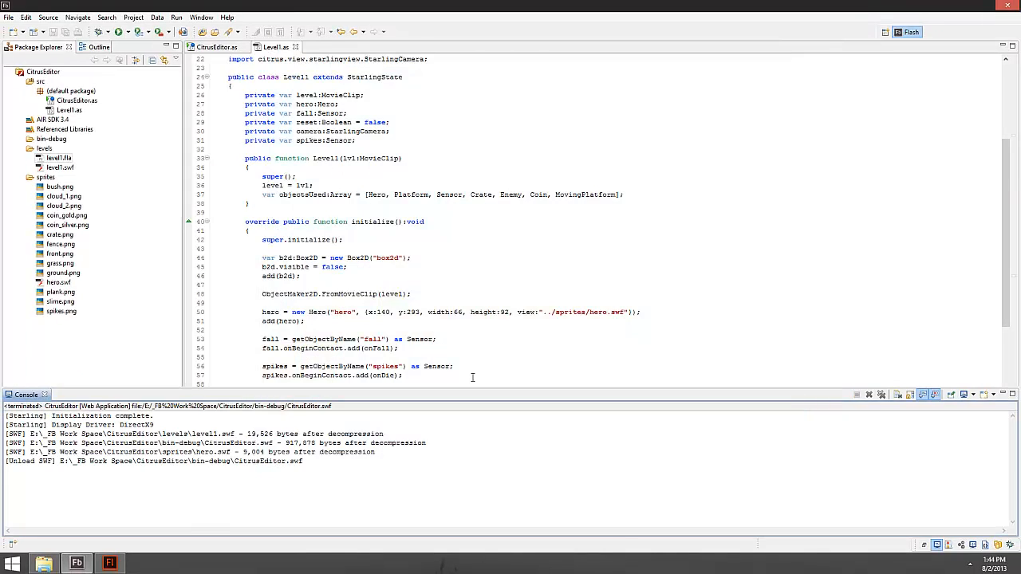
pyautogui.click(551, 340)
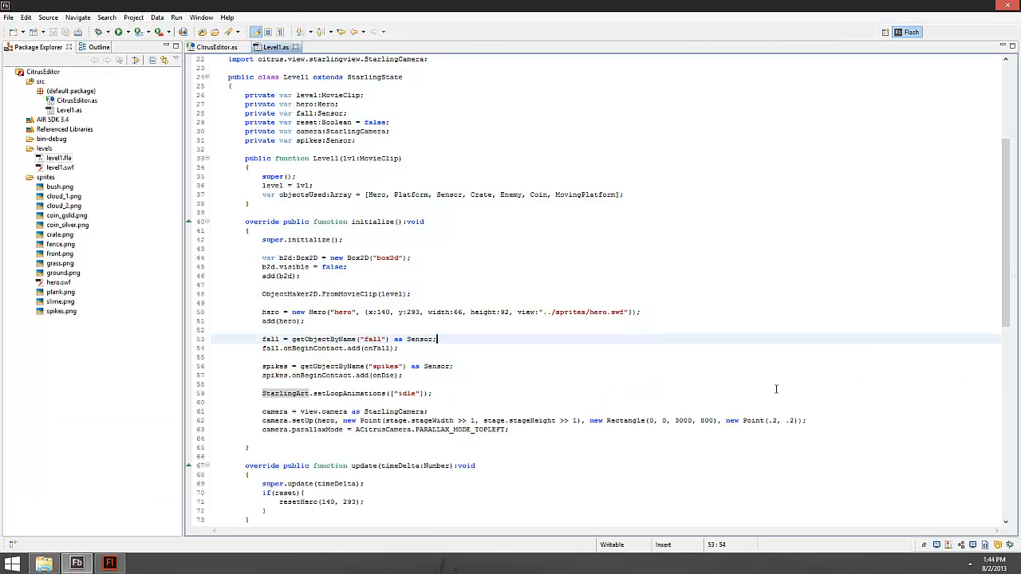